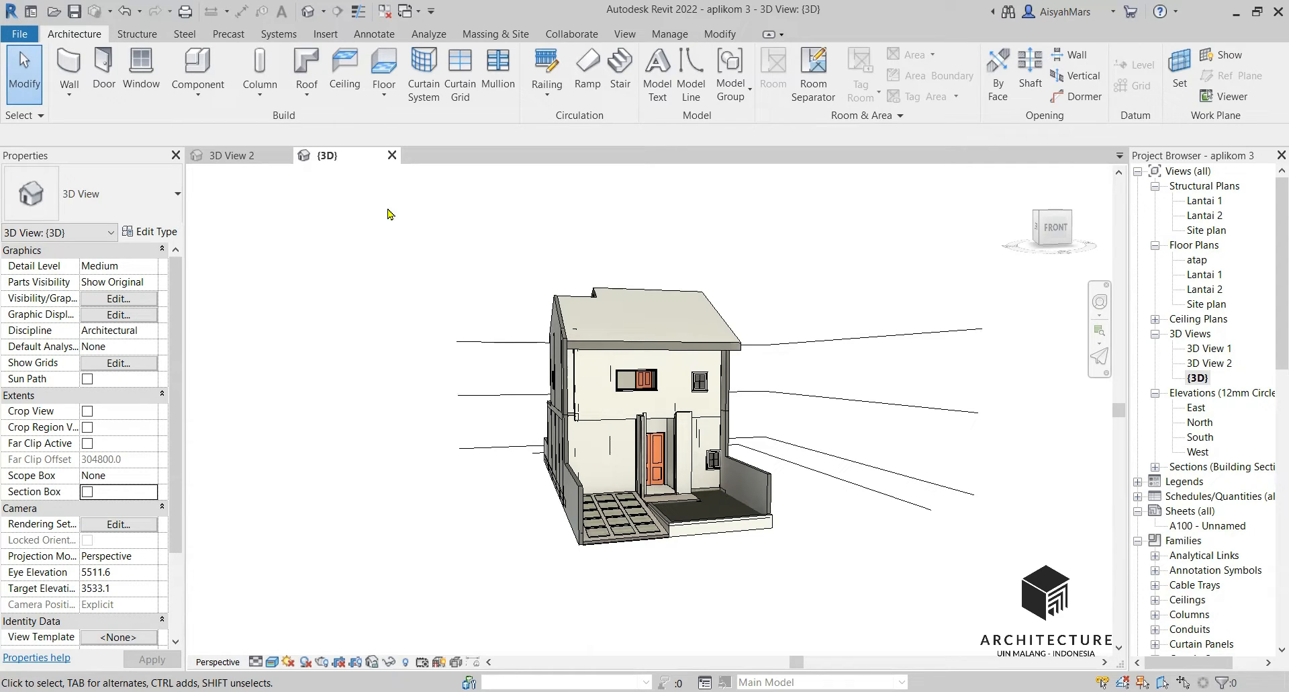
Create a new title block family from the A3 metric template
left_click(17, 34)
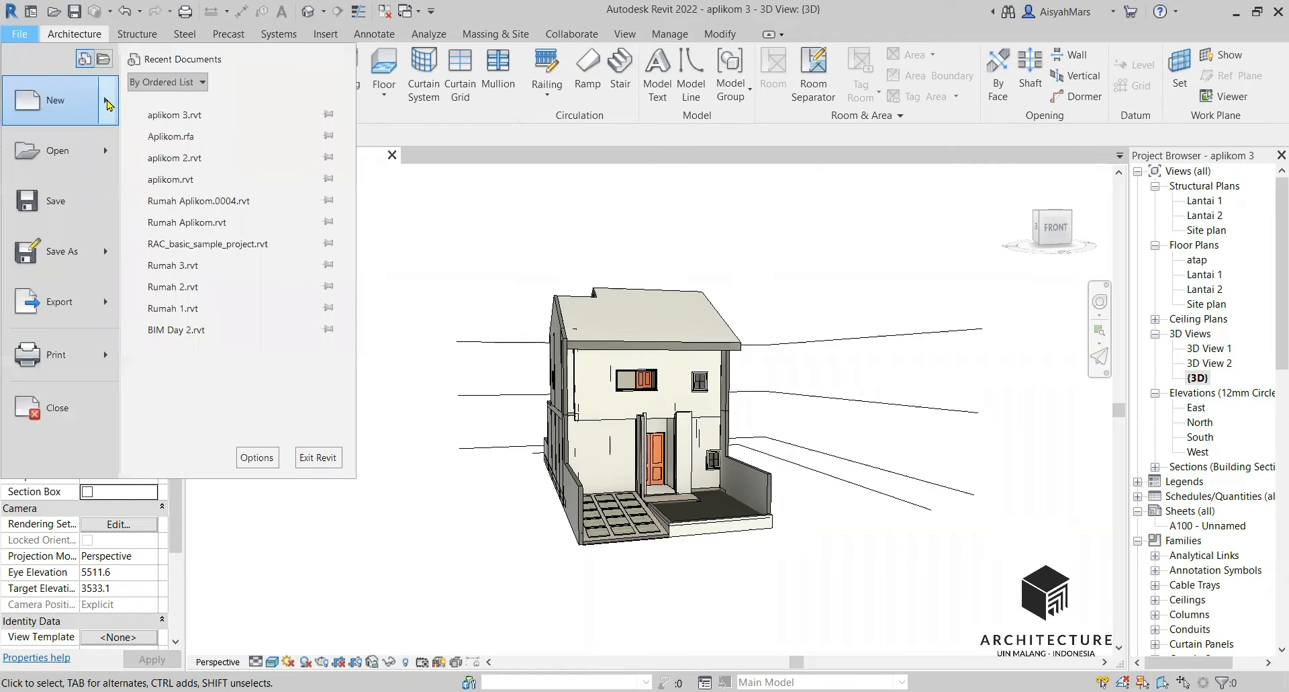
mouse_move(60, 99)
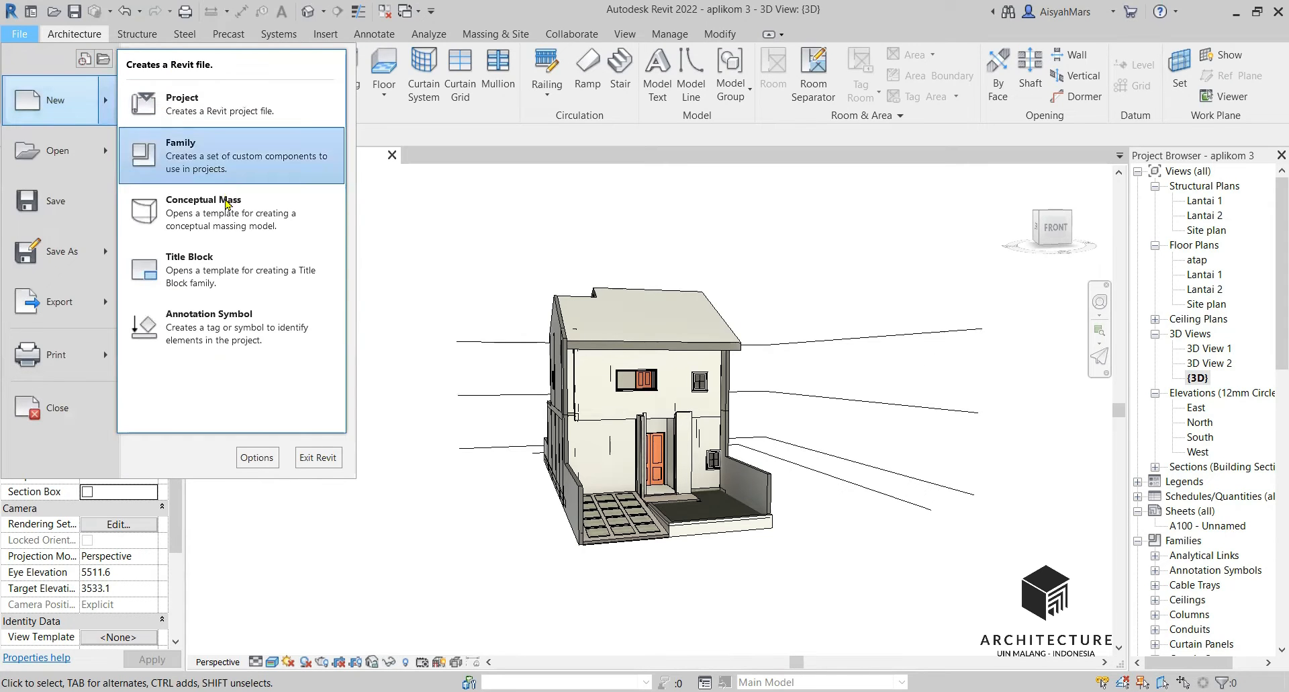
left_click(219, 278)
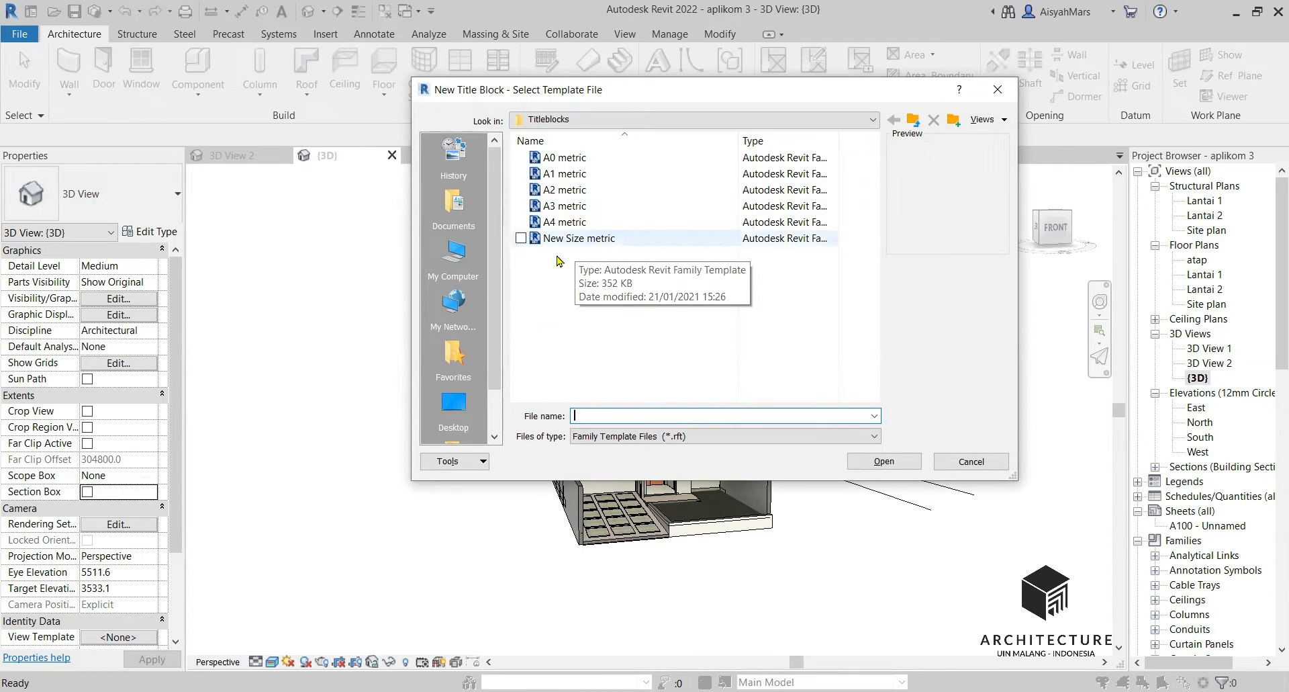
left_click(563, 208)
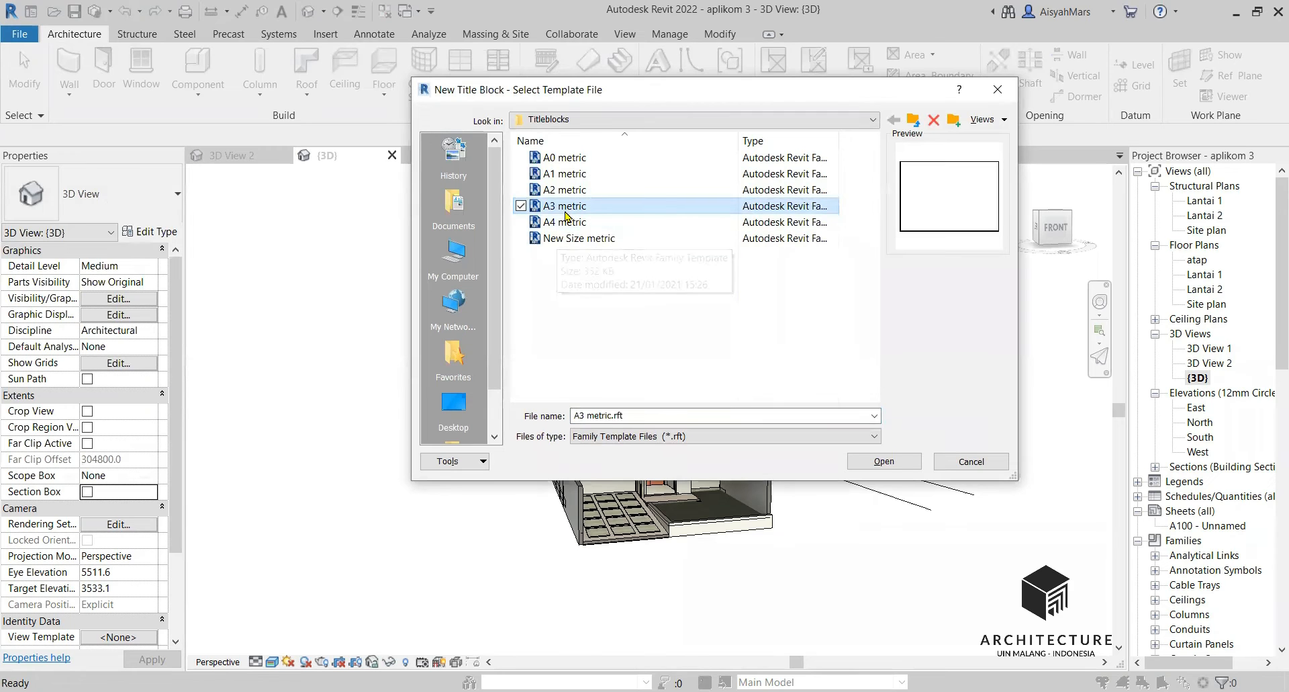
left_click(861, 465)
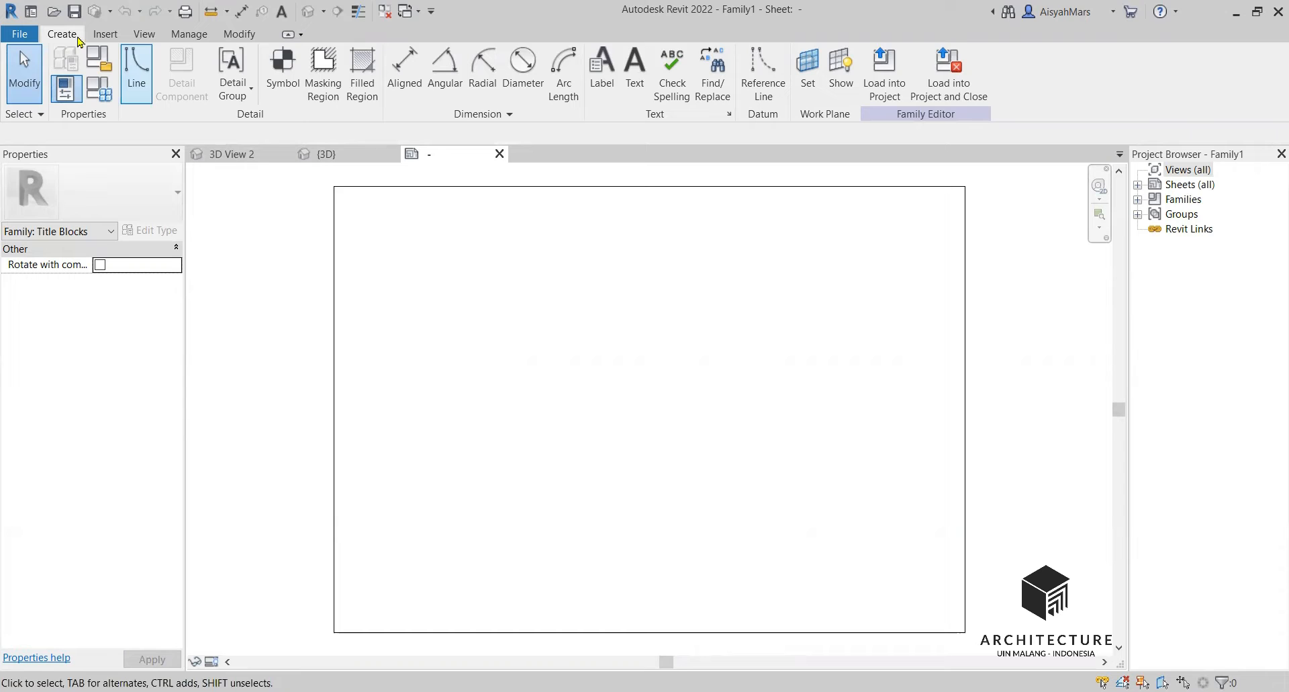
Draw a rectangle about 71 mm wide and 277 mm tall along the sheet's right edge, offset 10 mm inward from the border
left_click(131, 65)
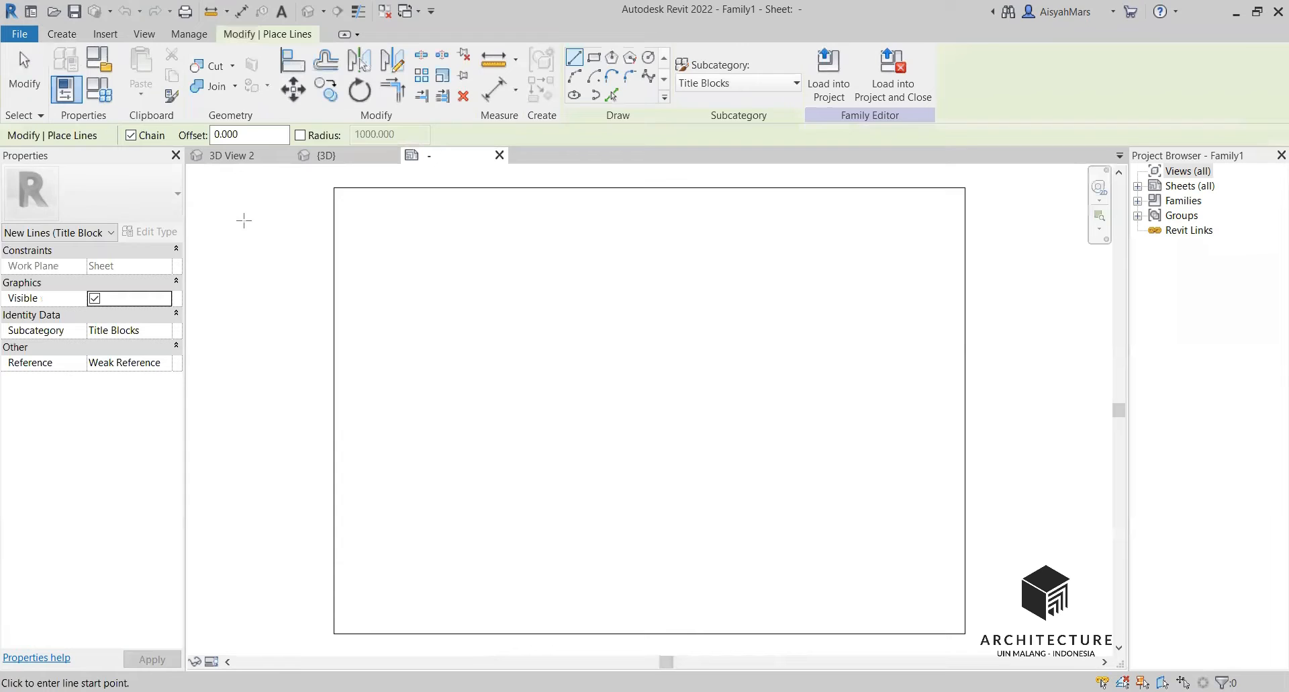
left_click(254, 134)
left_click_drag(253, 134, 196, 136)
type("10")
left_click(952, 188)
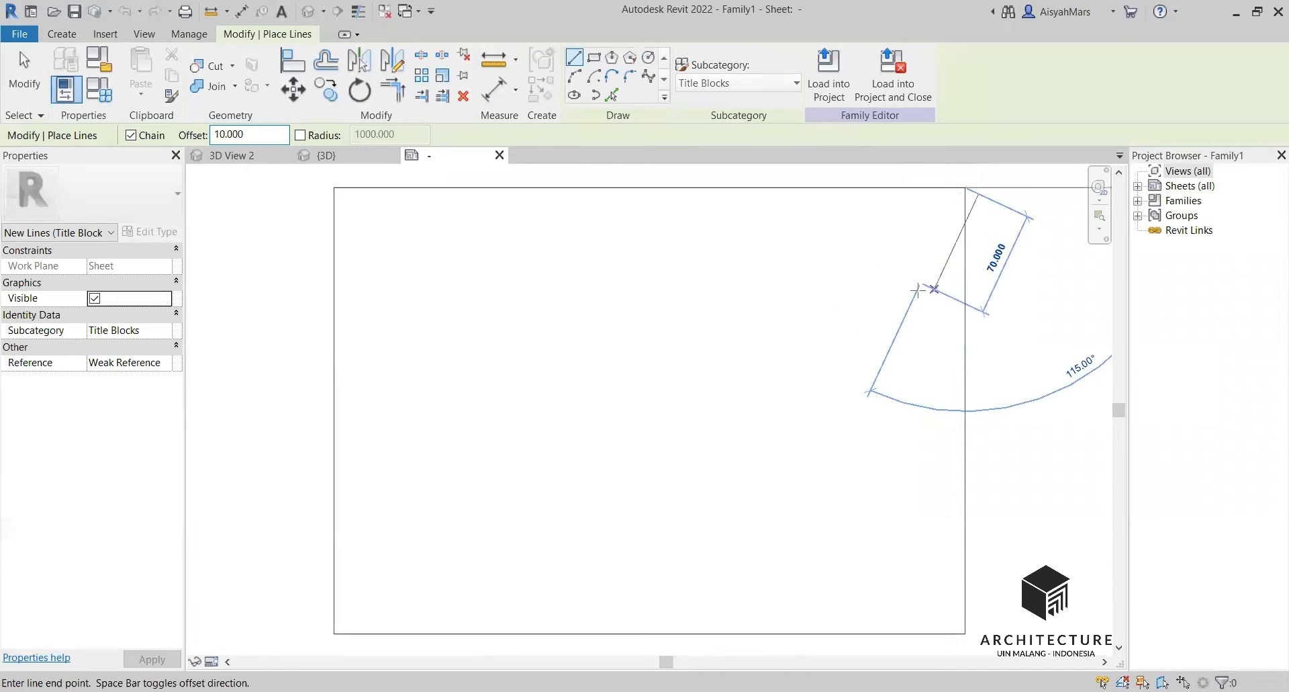
key("Escape")
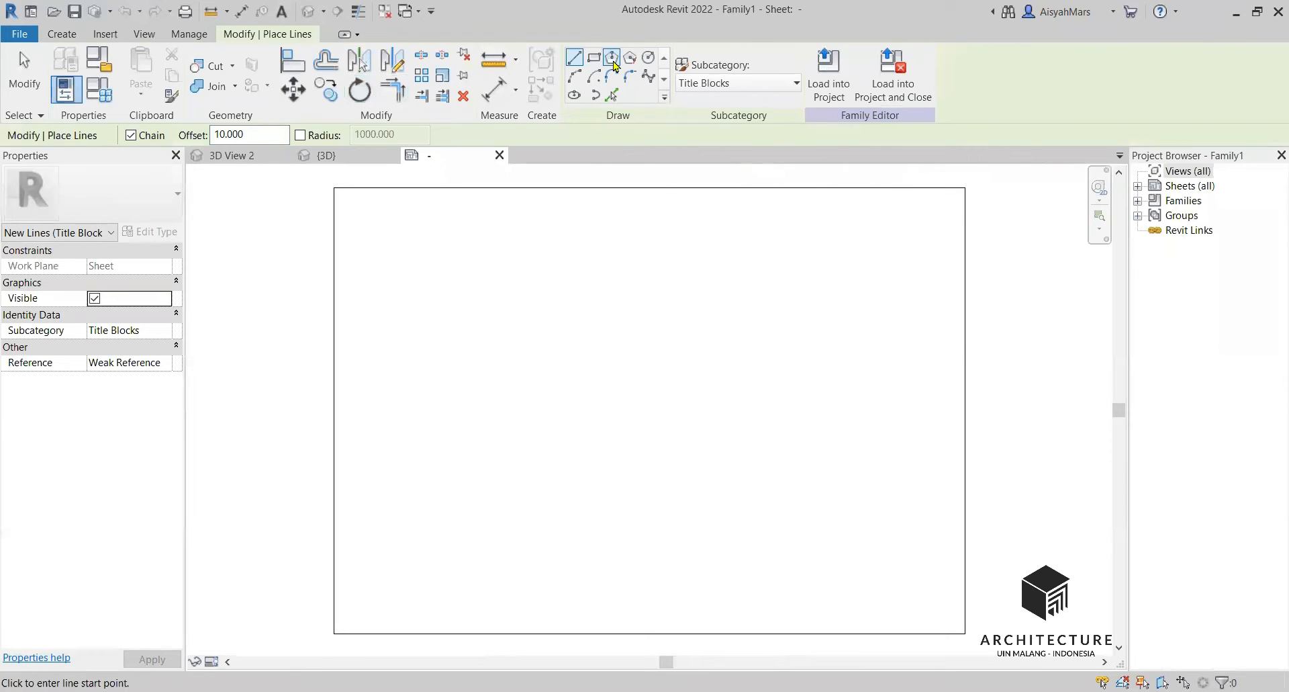
left_click(601, 63)
left_click(965, 188)
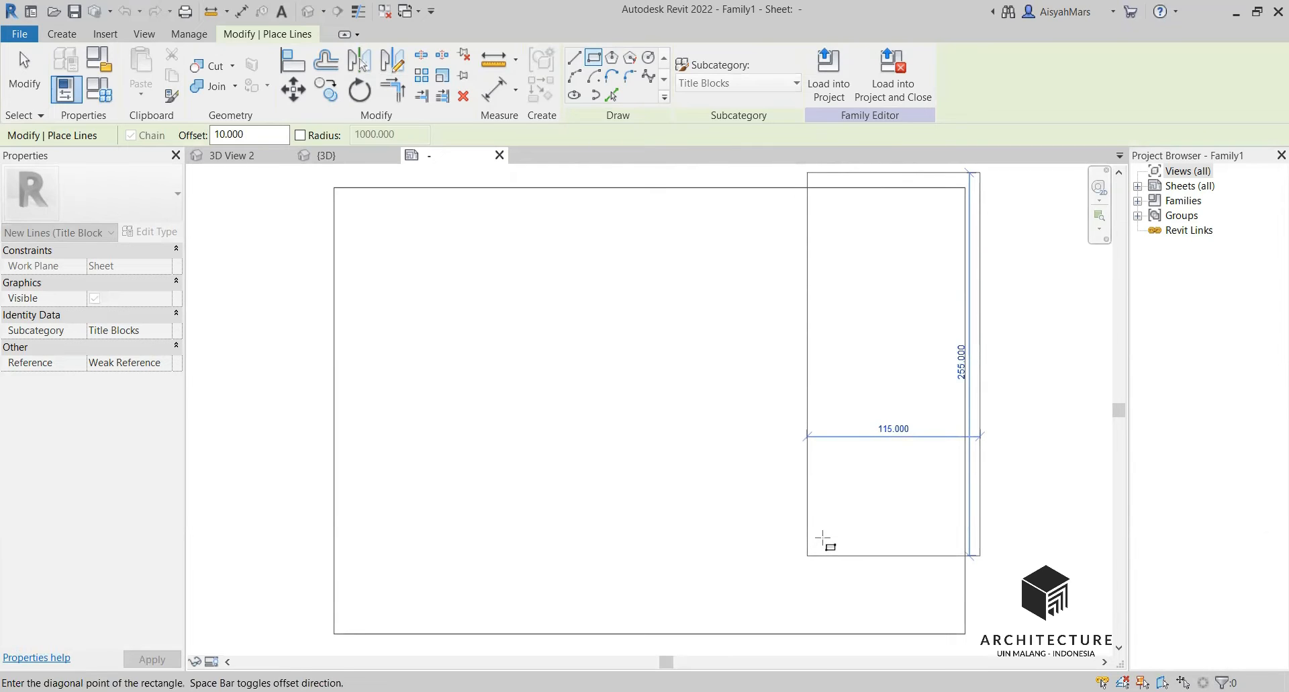
key("space")
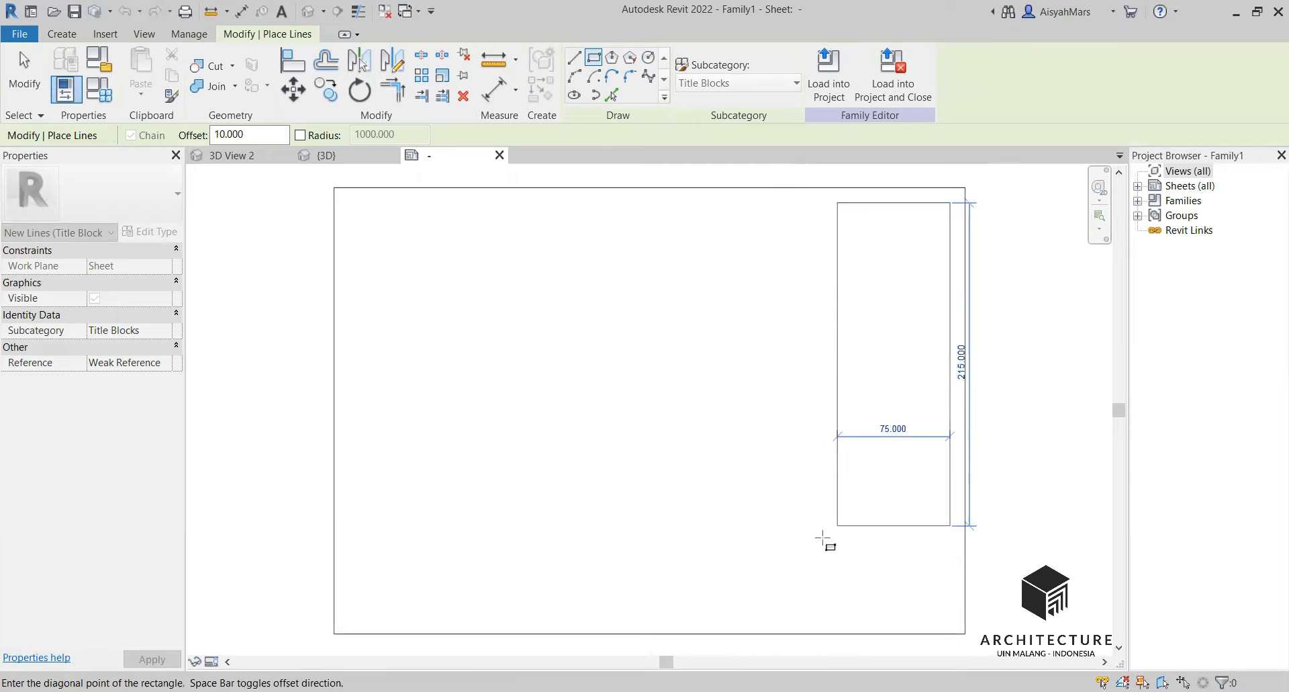
left_click(828, 638)
scroll(844, 548, "down", 3)
scroll(874, 332, "up", 2)
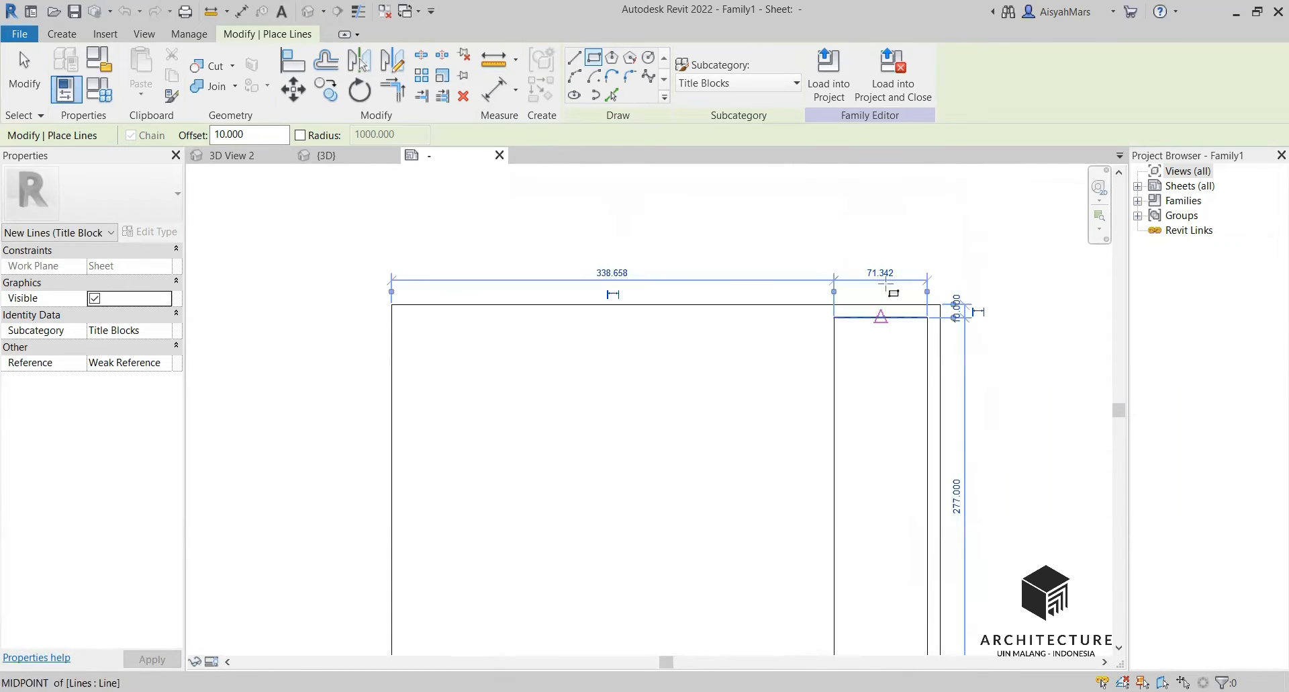
Set the inner rectangle's width to 70 mm
left_click(882, 271)
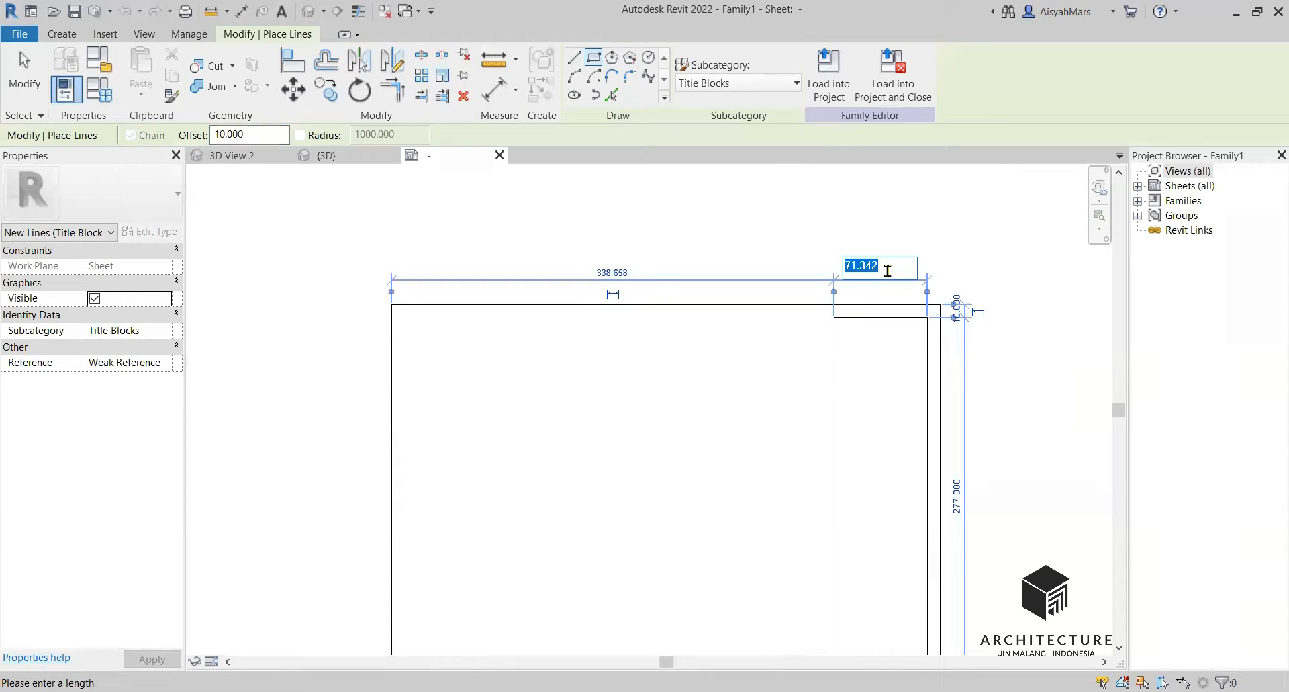
type("70")
key("Return")
scroll(910, 269, "down", 3)
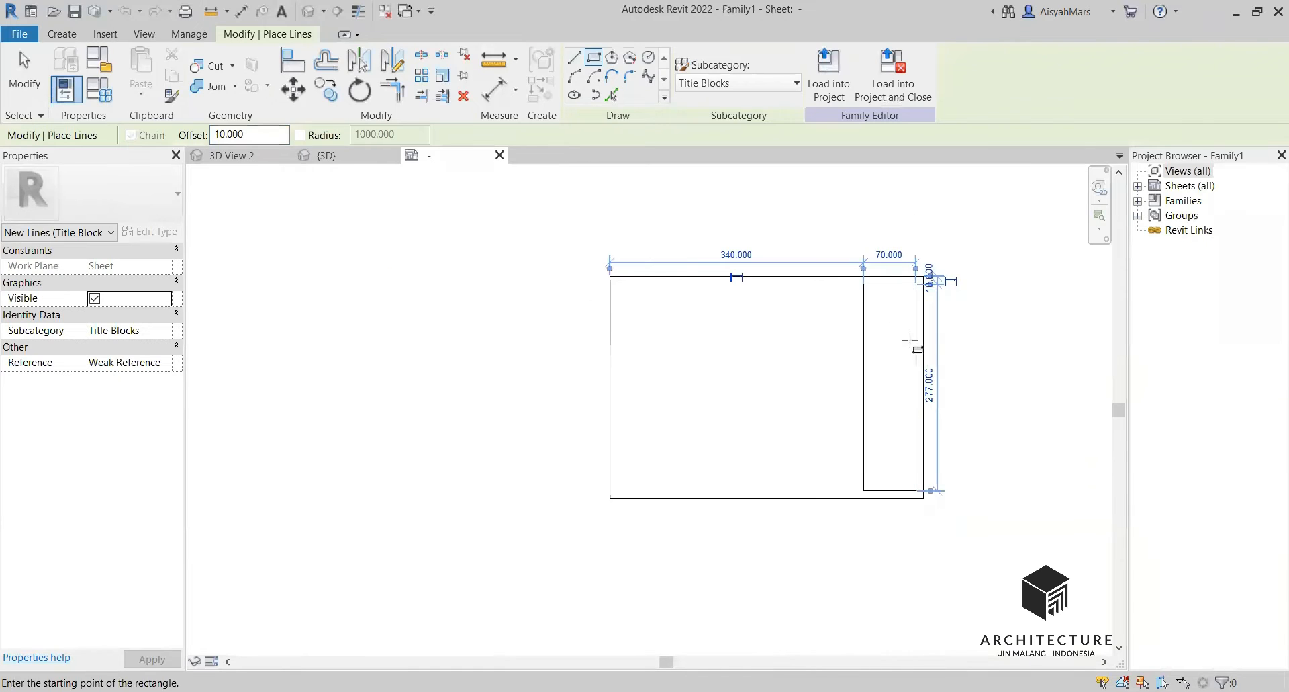
scroll(924, 323, "up", 2)
key("Escape")
key("Escape")
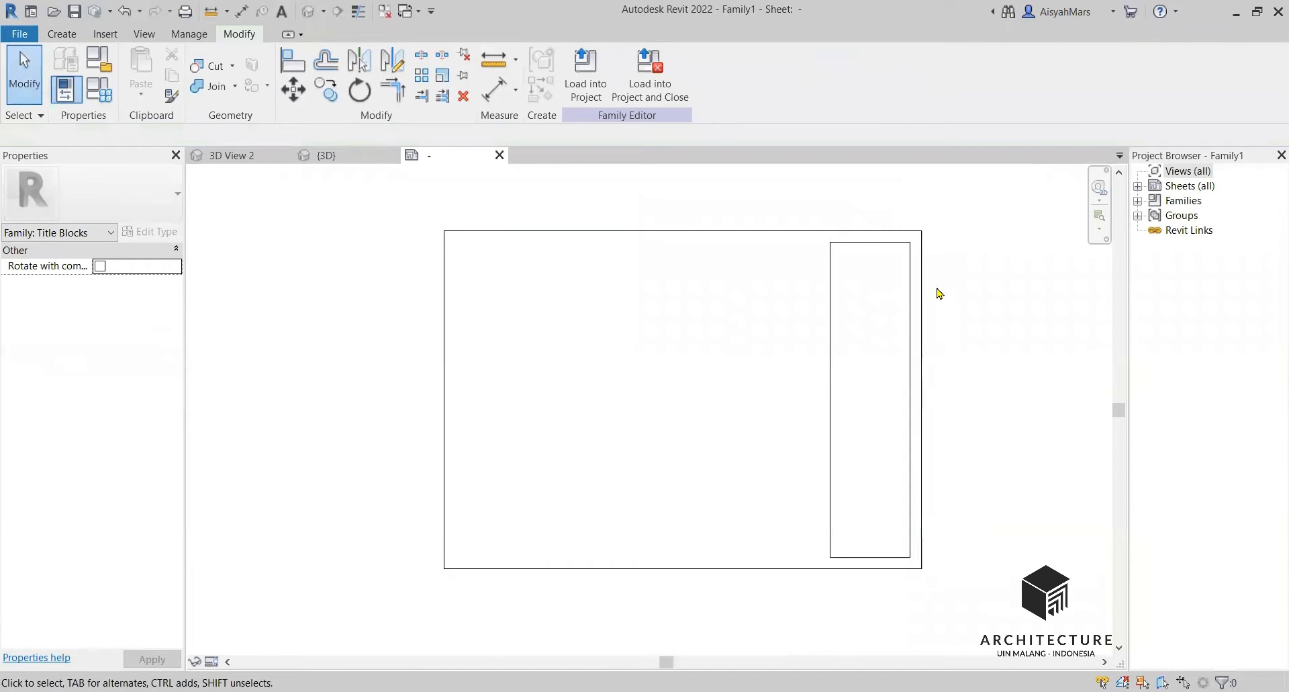
Draw a horizontal line with no offset across the full width of the 70 mm strip, about 85 mm below its upper edge
scroll(936, 292, "up", 2)
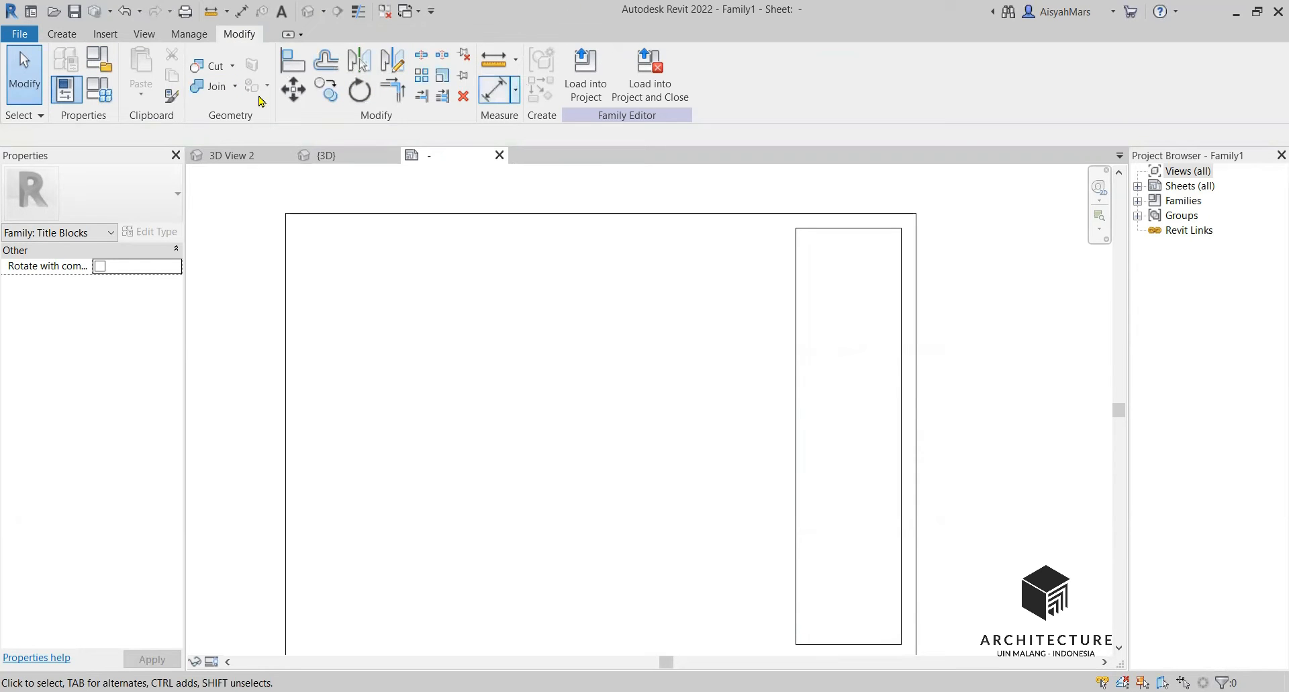
left_click(60, 35)
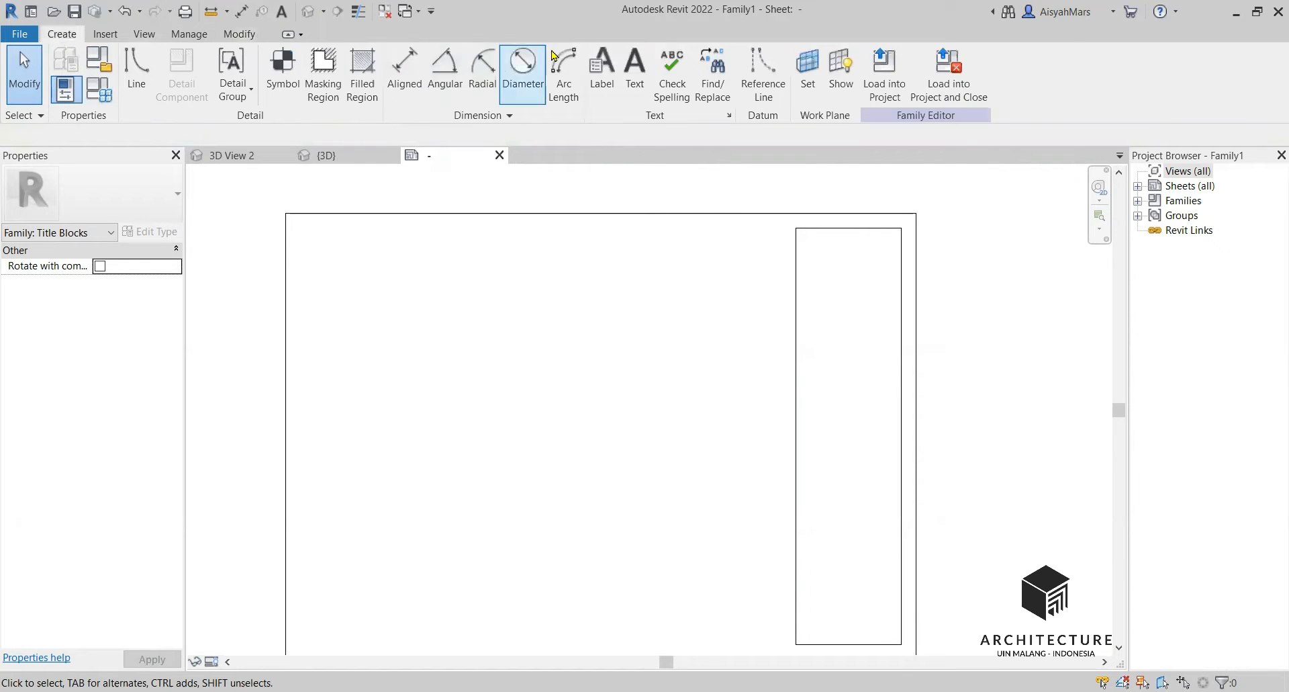
left_click(136, 74)
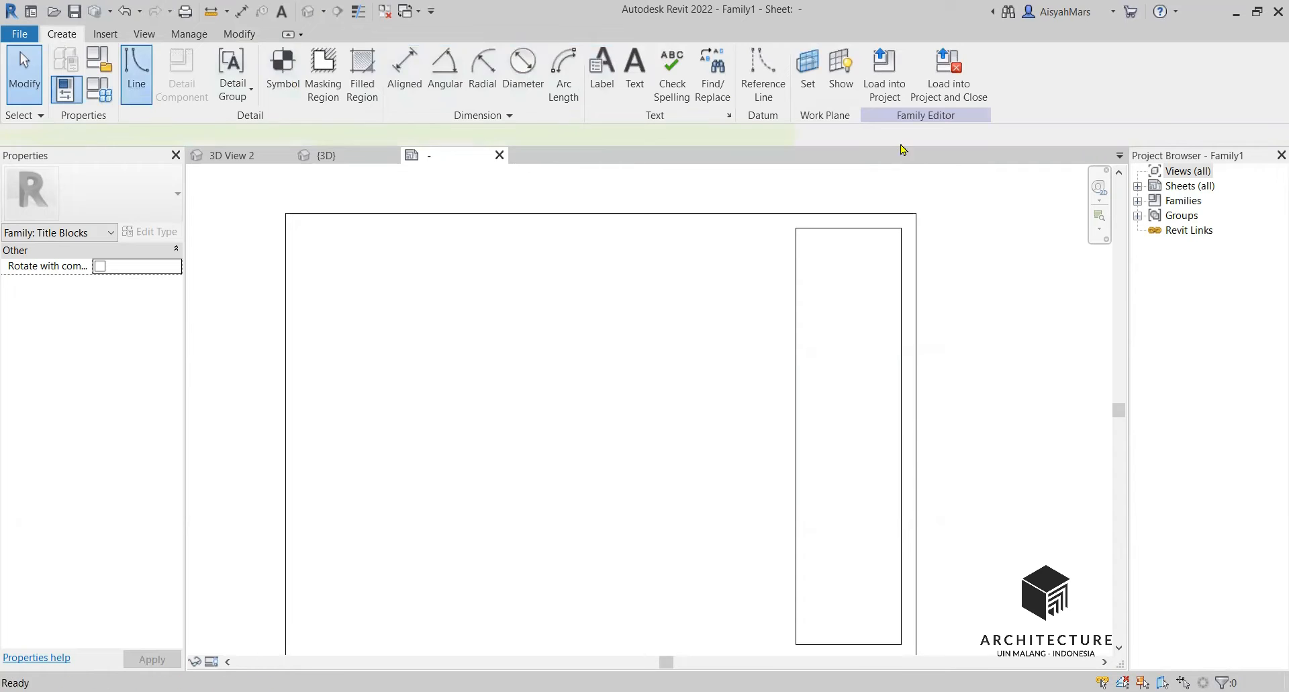
left_click(796, 357)
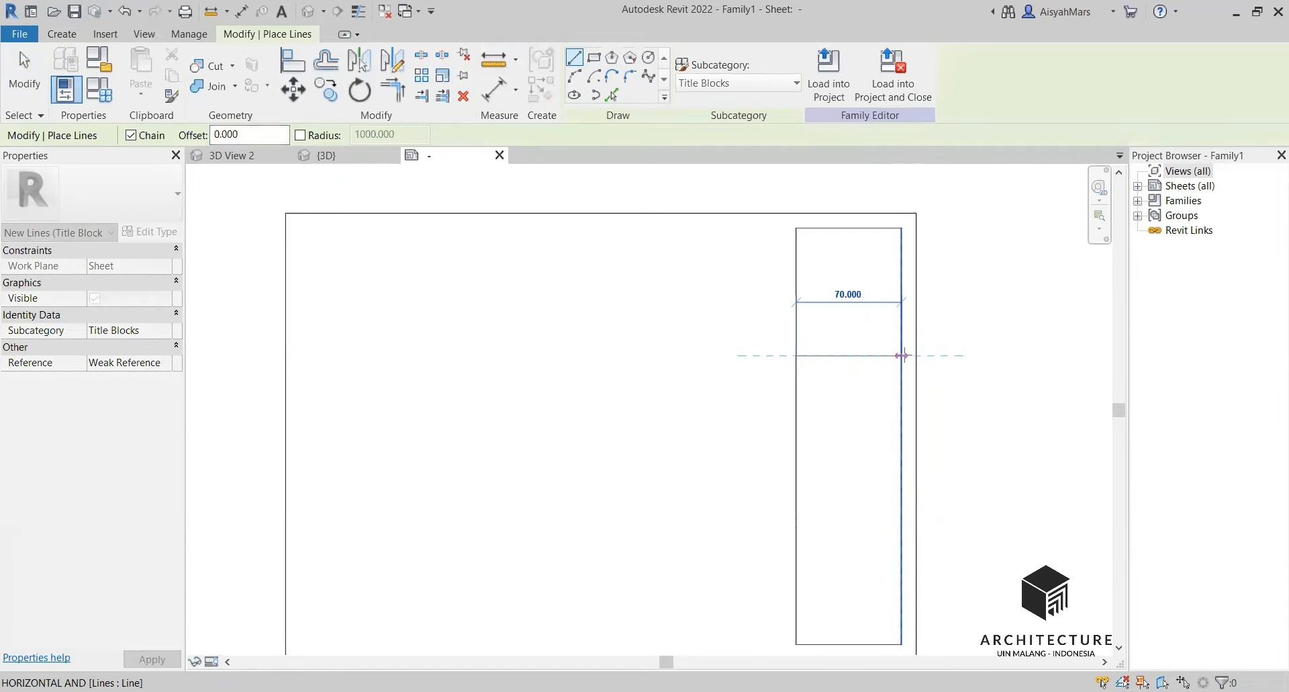
left_click(901, 356)
key("Escape")
key("Escape")
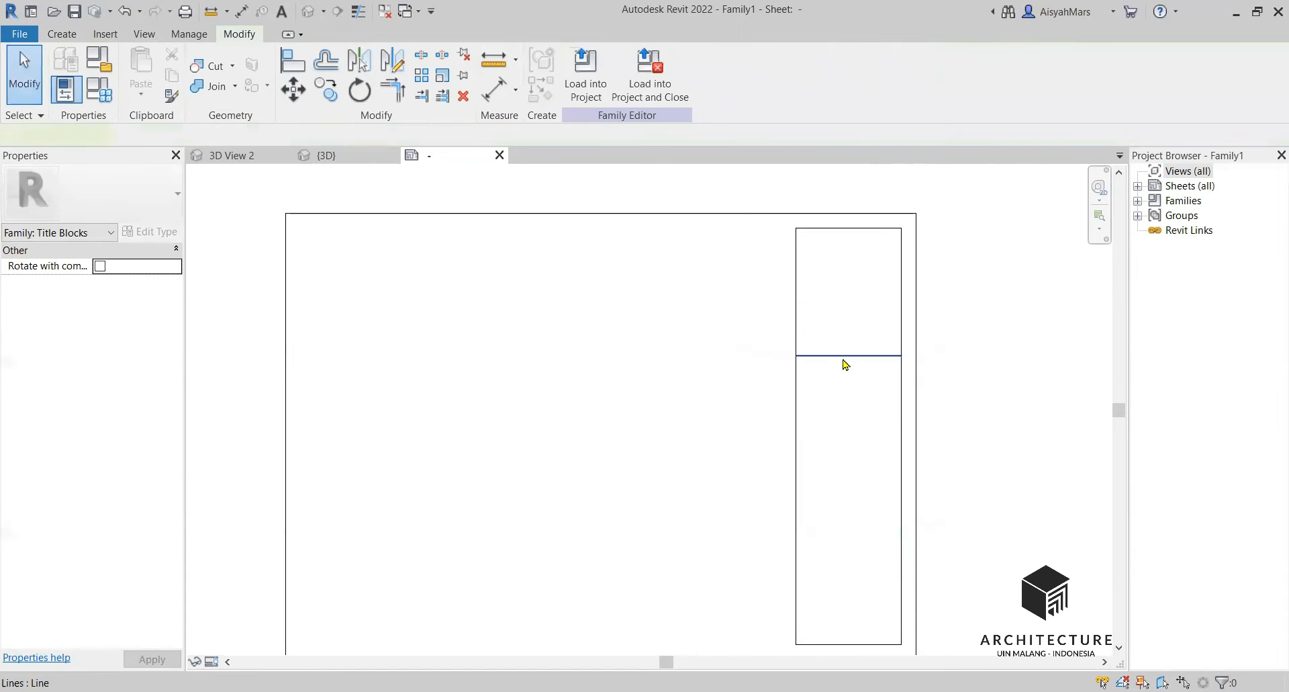
Try moving the strip's horizontal divider line down 40 mm, and undo the move
left_click(845, 356)
left_click(296, 94)
left_click(796, 356)
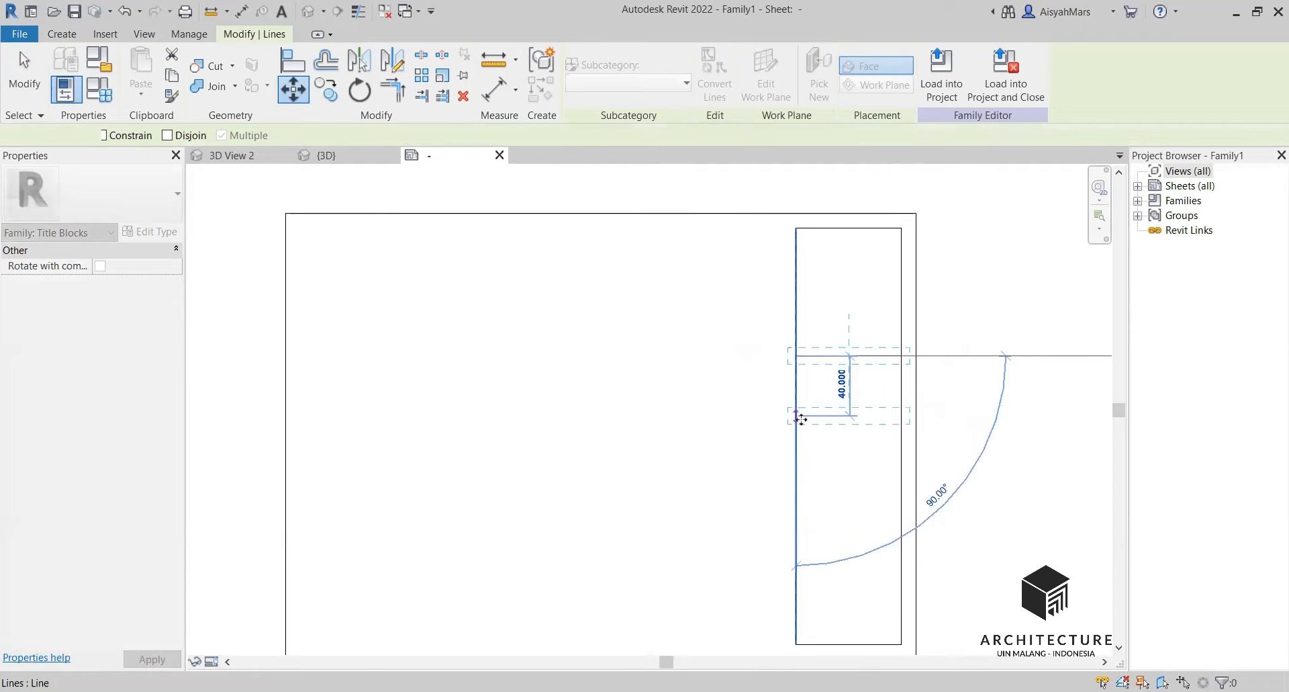
left_click(796, 416)
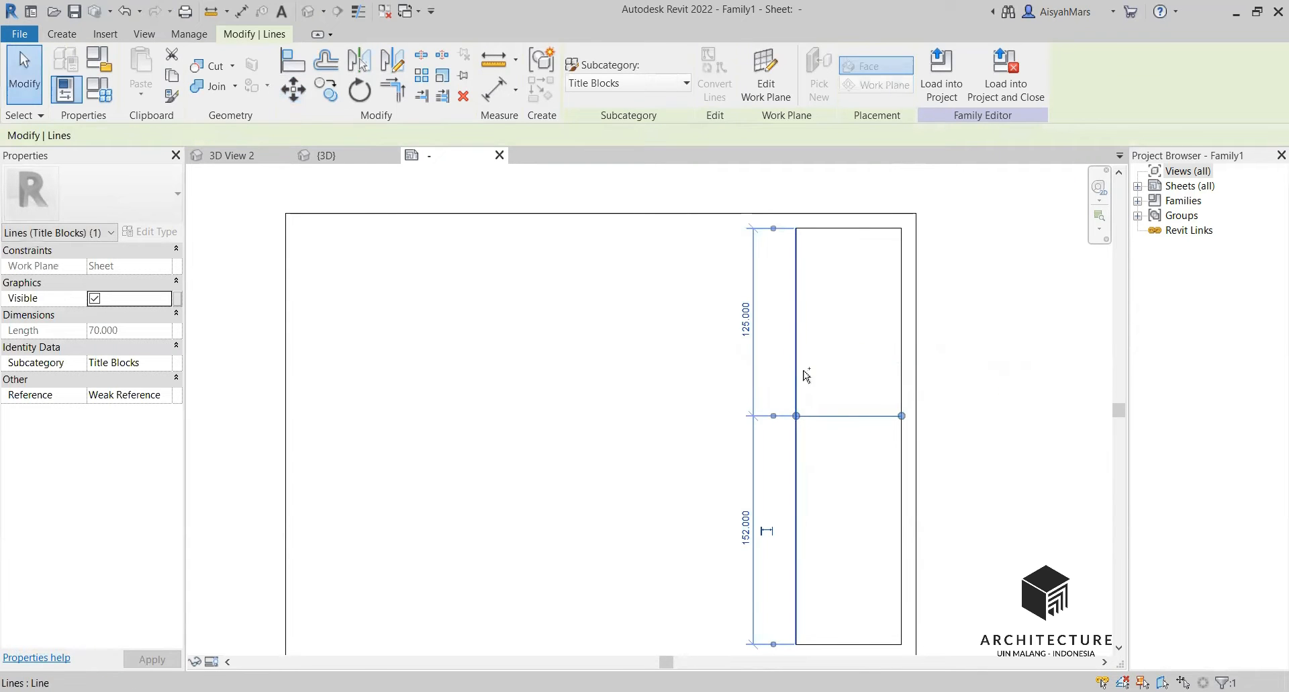
key("ctrl+z")
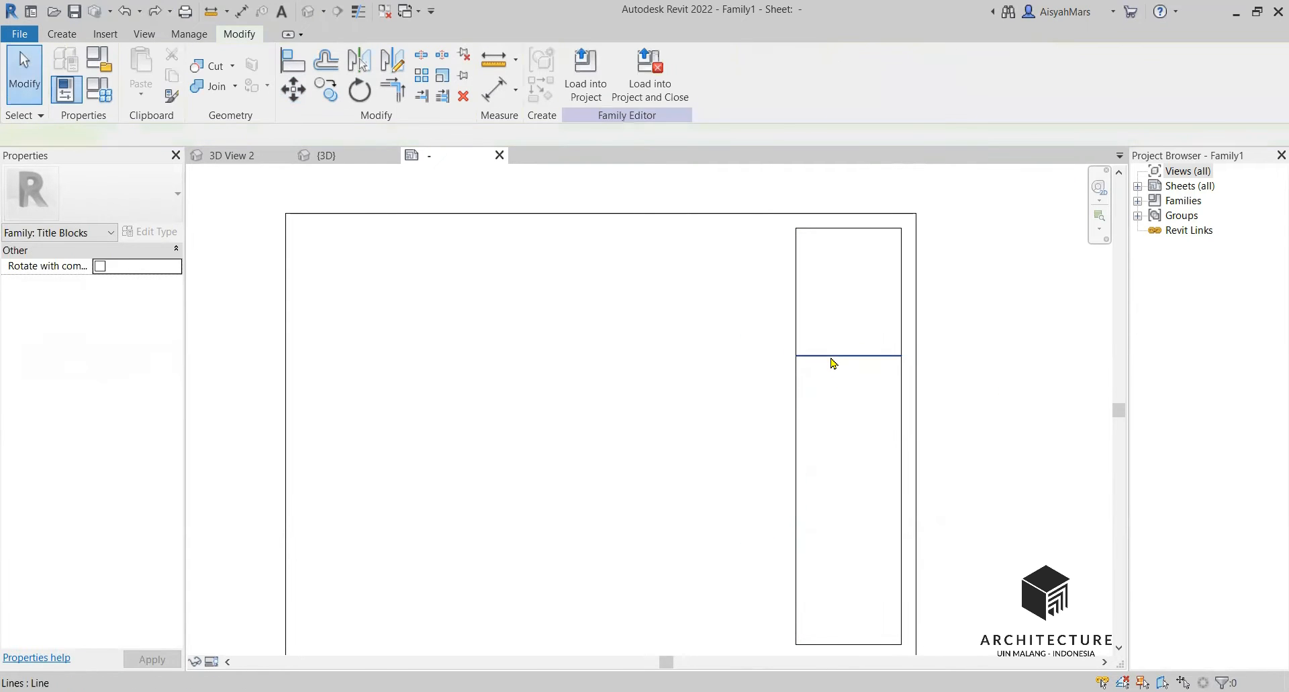
Copy the strip's divider line downward three times at 40 mm intervals, using the Multiple option
left_click(832, 357)
left_click(327, 92)
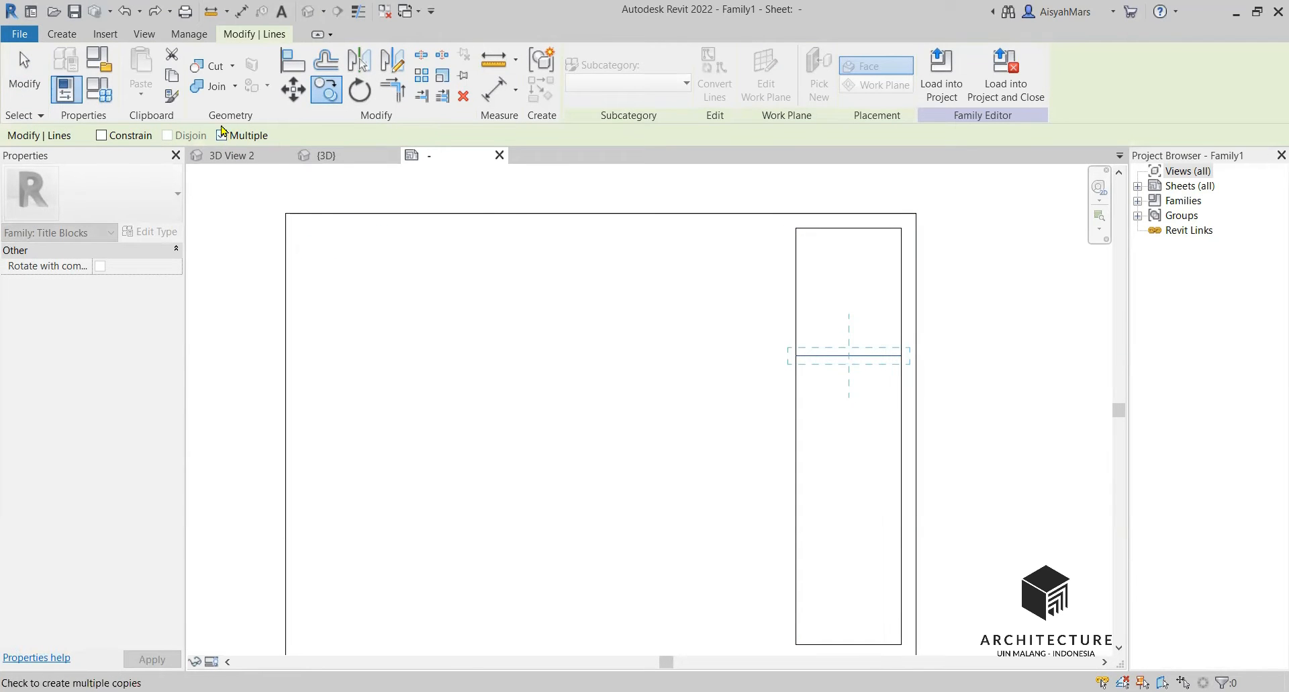
left_click(797, 355)
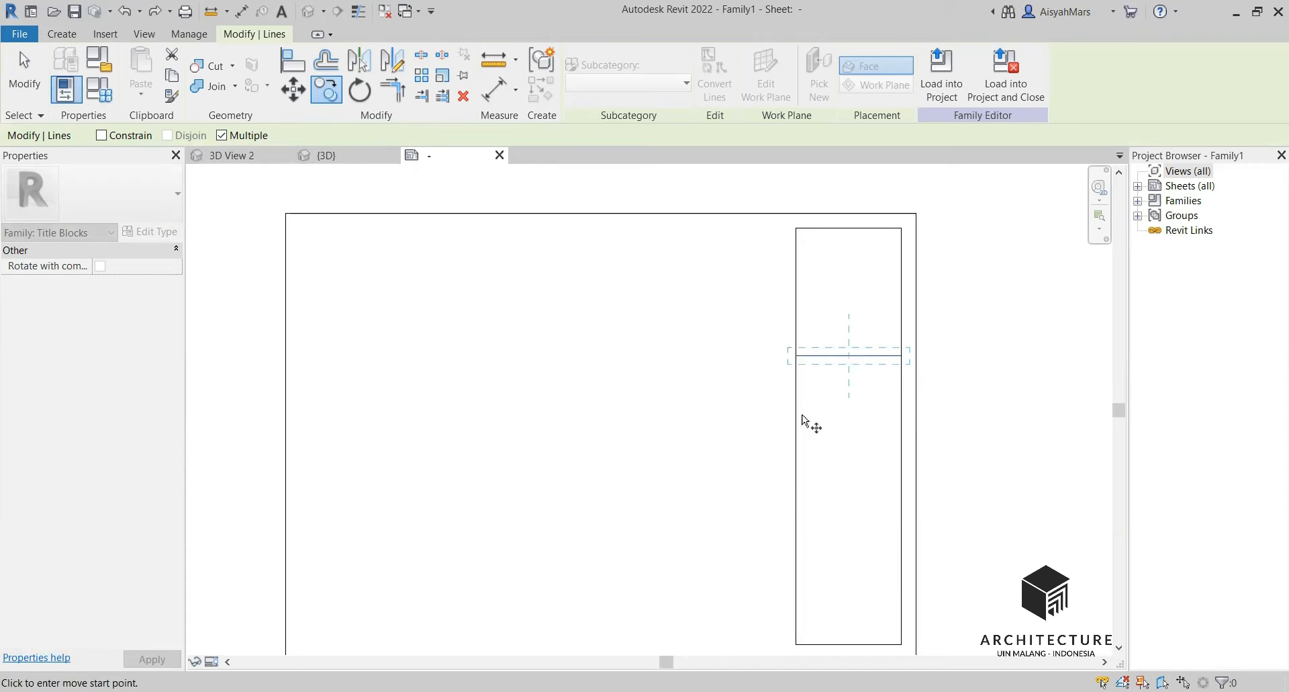
left_click(803, 417)
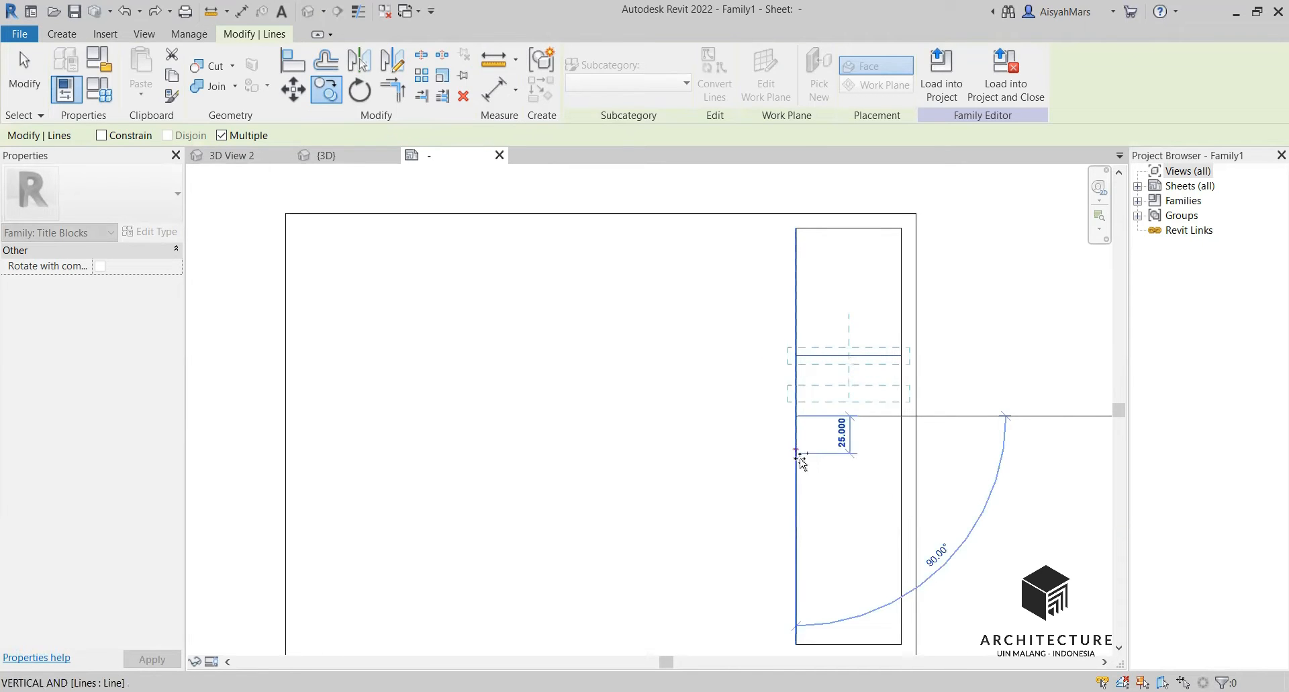
left_click(800, 476)
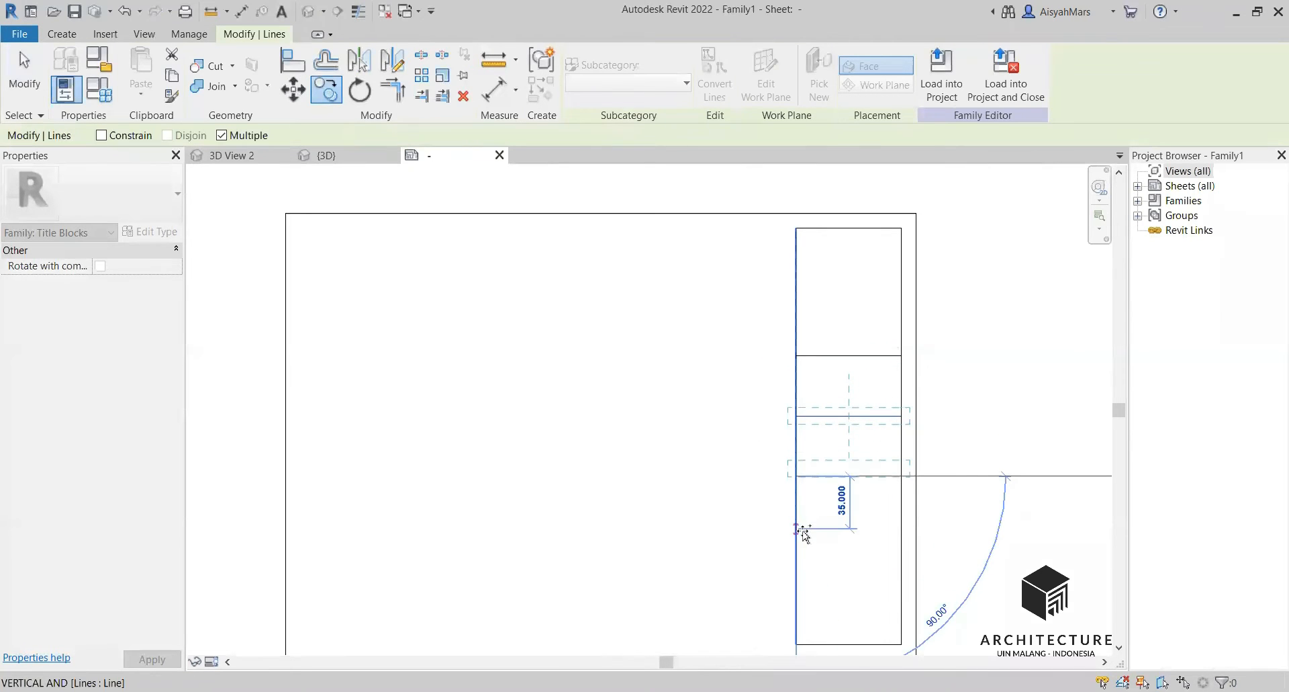
scroll(812, 403, "down", 3)
scroll(818, 513, "up", 2)
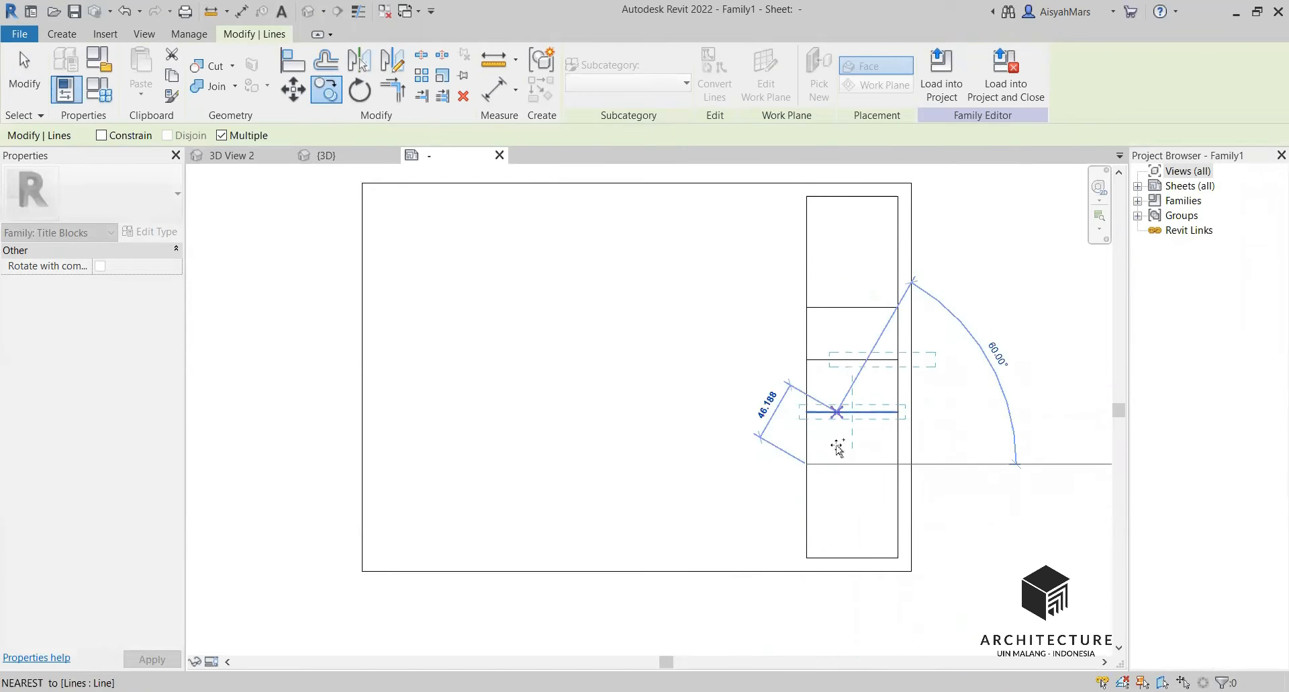
left_click(808, 515)
key("Escape")
key("Escape")
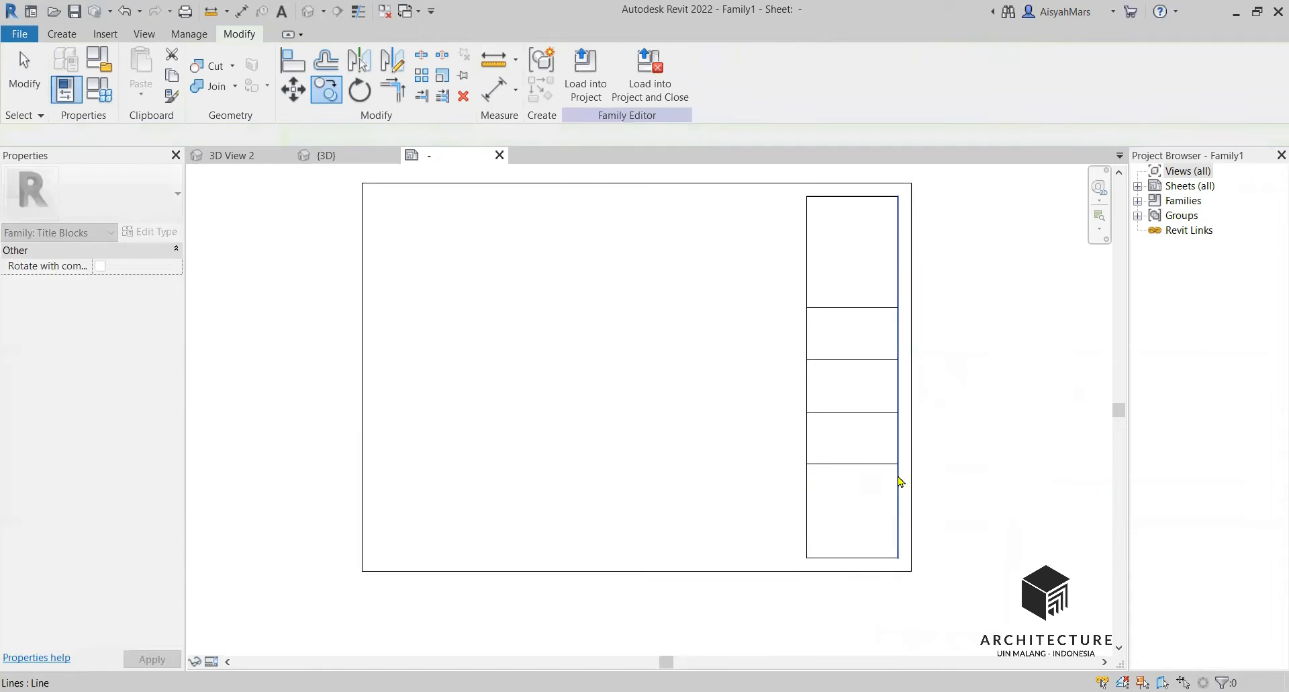
Copy the lowest divider line once more, 40 mm further down the strip
left_click(823, 464)
left_click(334, 90)
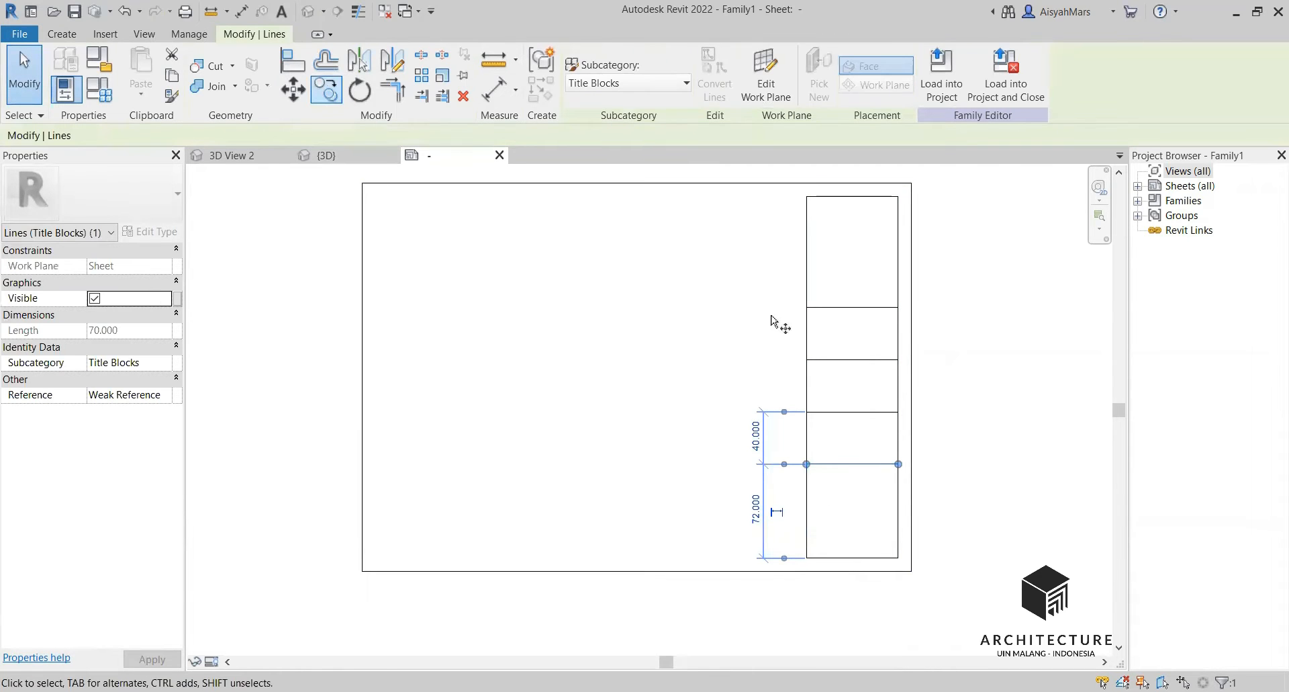
left_click(807, 463)
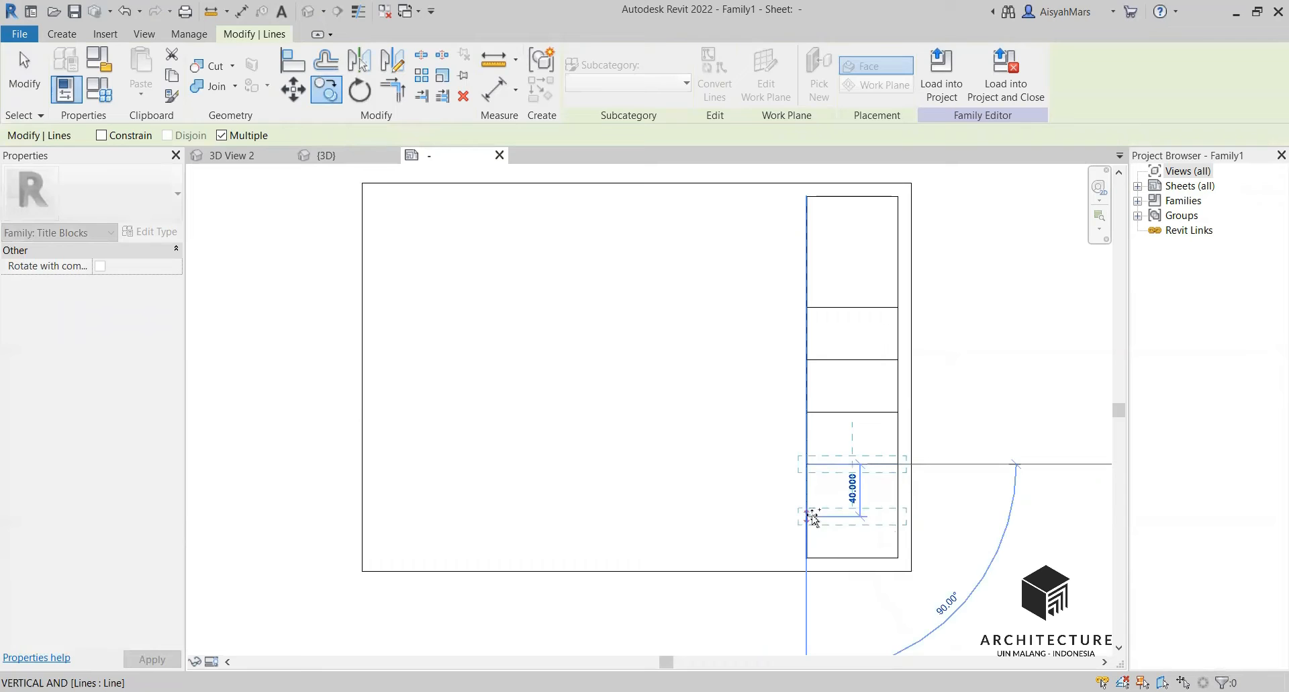
left_click(812, 515)
key("Escape")
key("Escape")
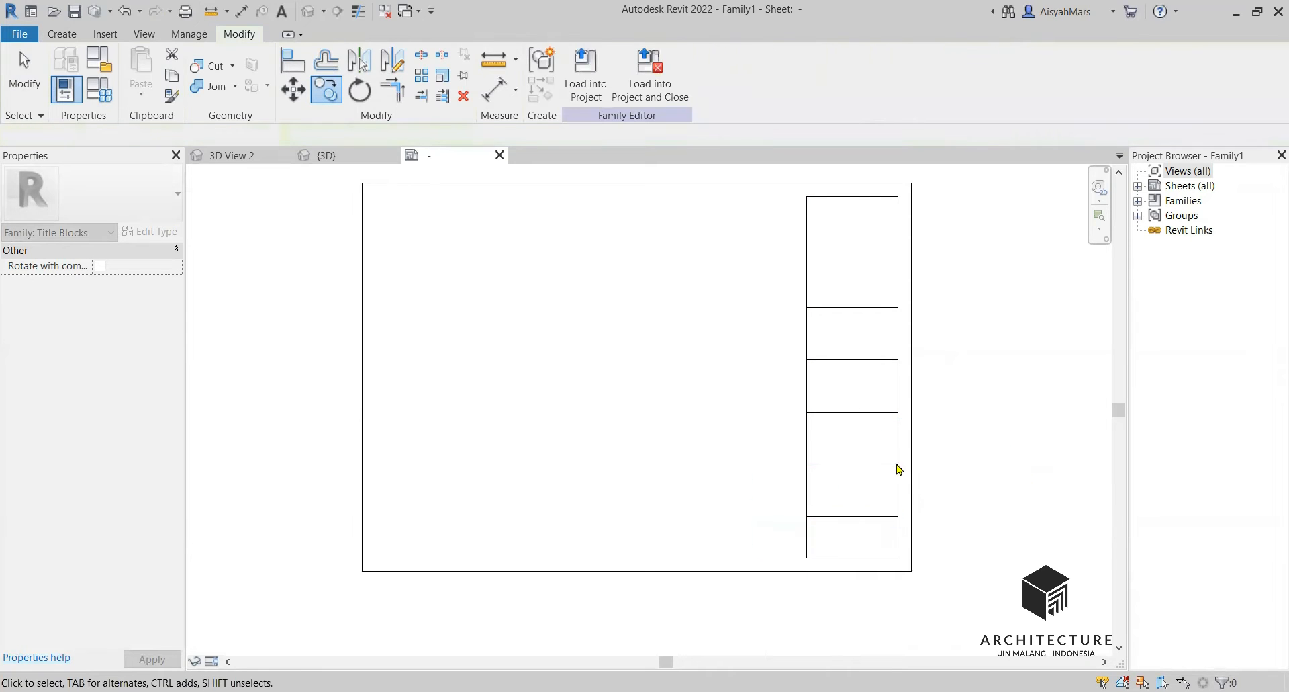
Add a continuous aligned dimension from the sheet's upper border through the strip's horizontal lines to the lower border, placed outside the right border
scroll(857, 503, "down", 1)
scroll(858, 360, "up", 2)
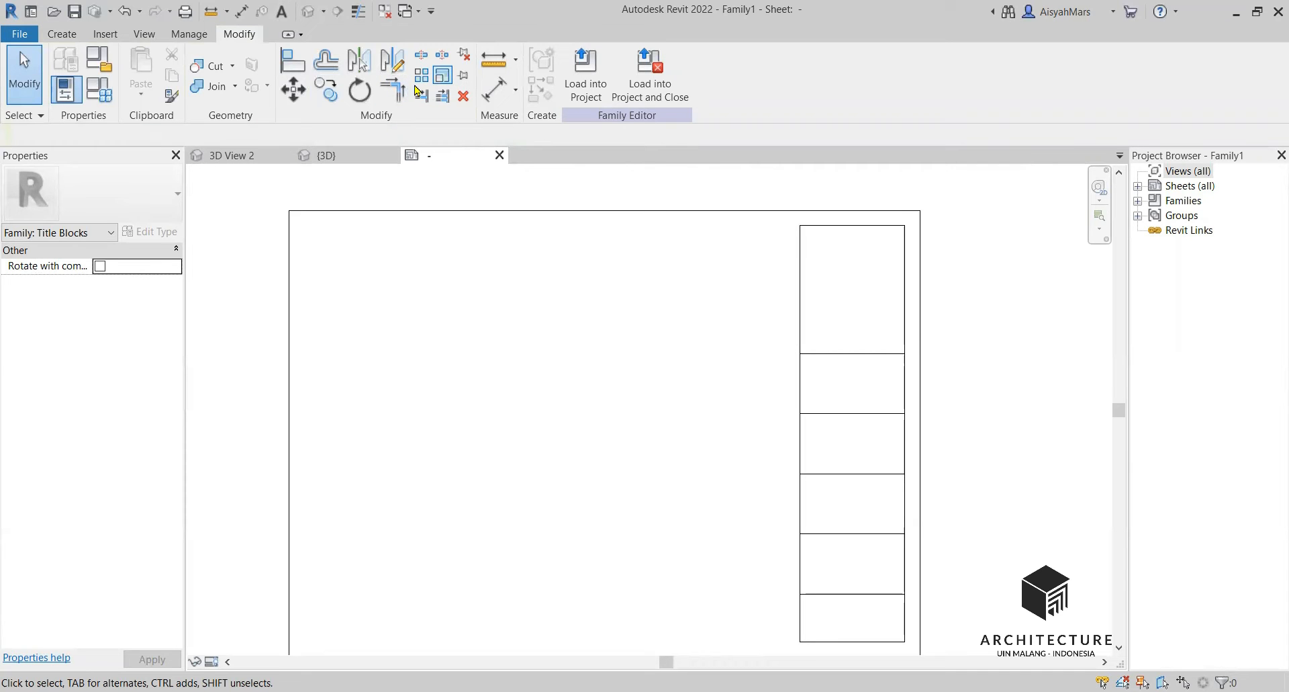
key("d")
key("i")
scroll(809, 293, "down", 1)
scroll(819, 336, "up", 1)
scroll(768, 288, "down", 1)
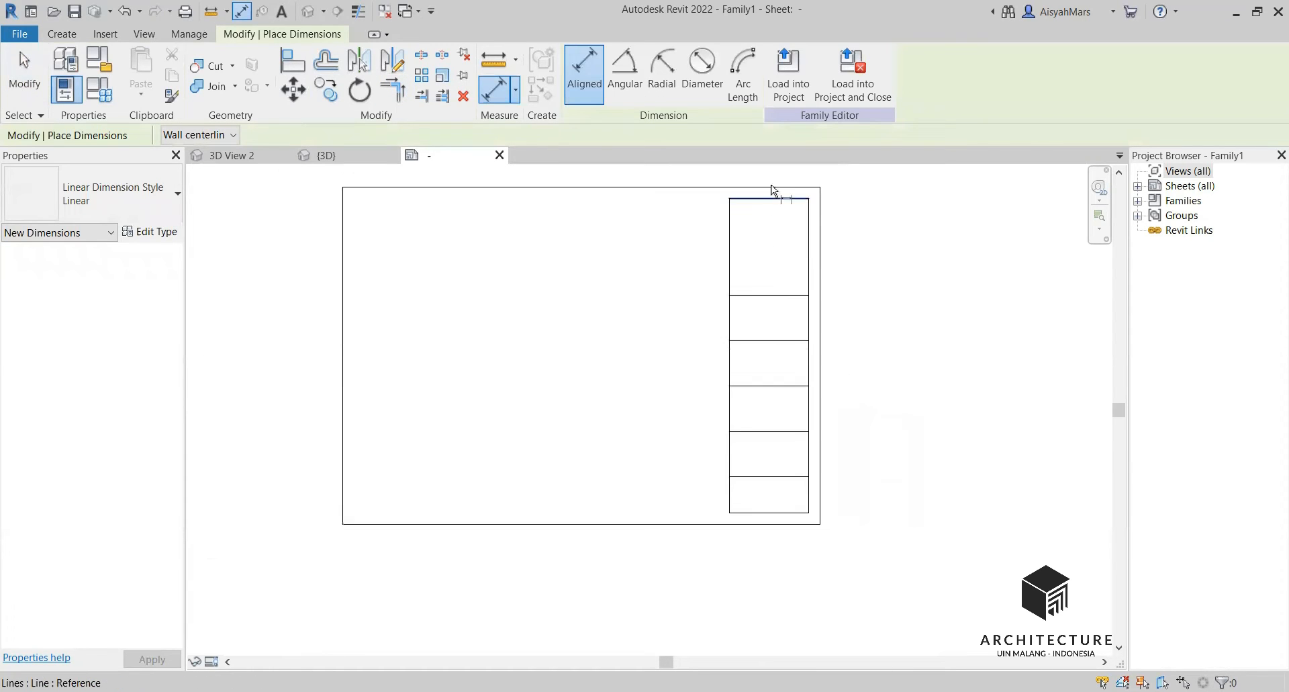
left_click(774, 199)
left_click(779, 295)
left_click(780, 340)
left_click(776, 386)
left_click(774, 431)
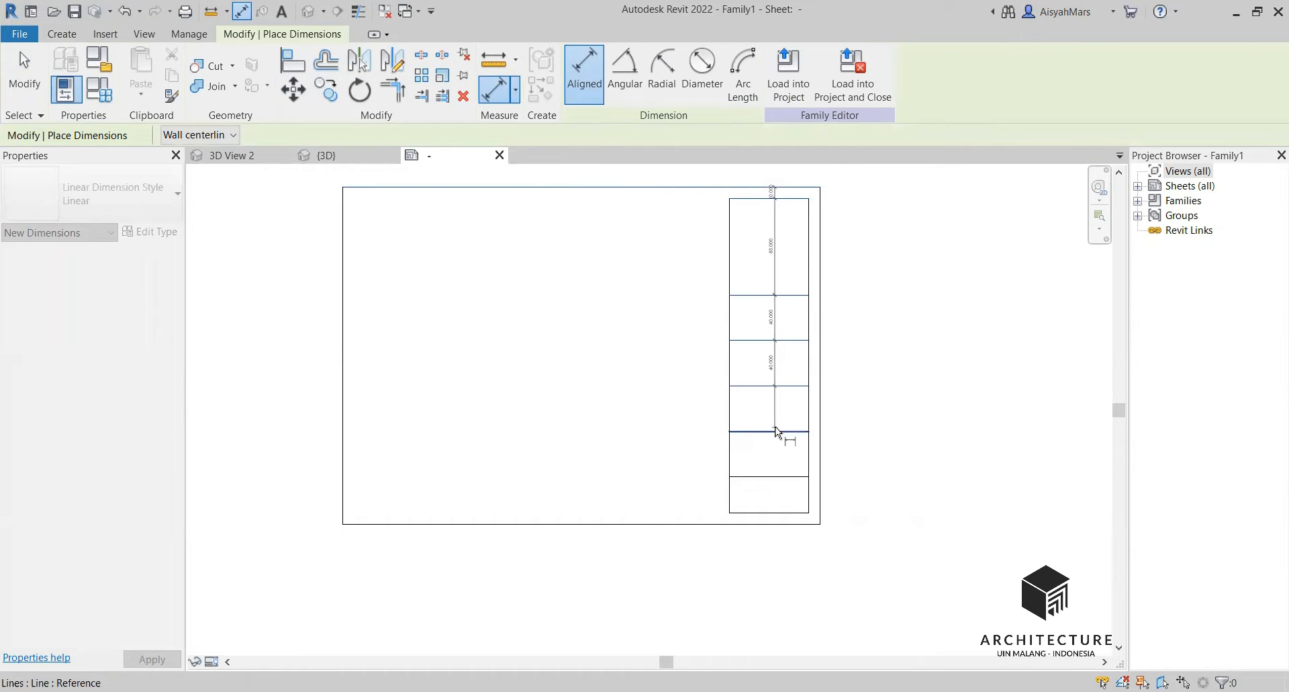
left_click(772, 476)
left_click(765, 514)
left_click(764, 524)
left_click(844, 518)
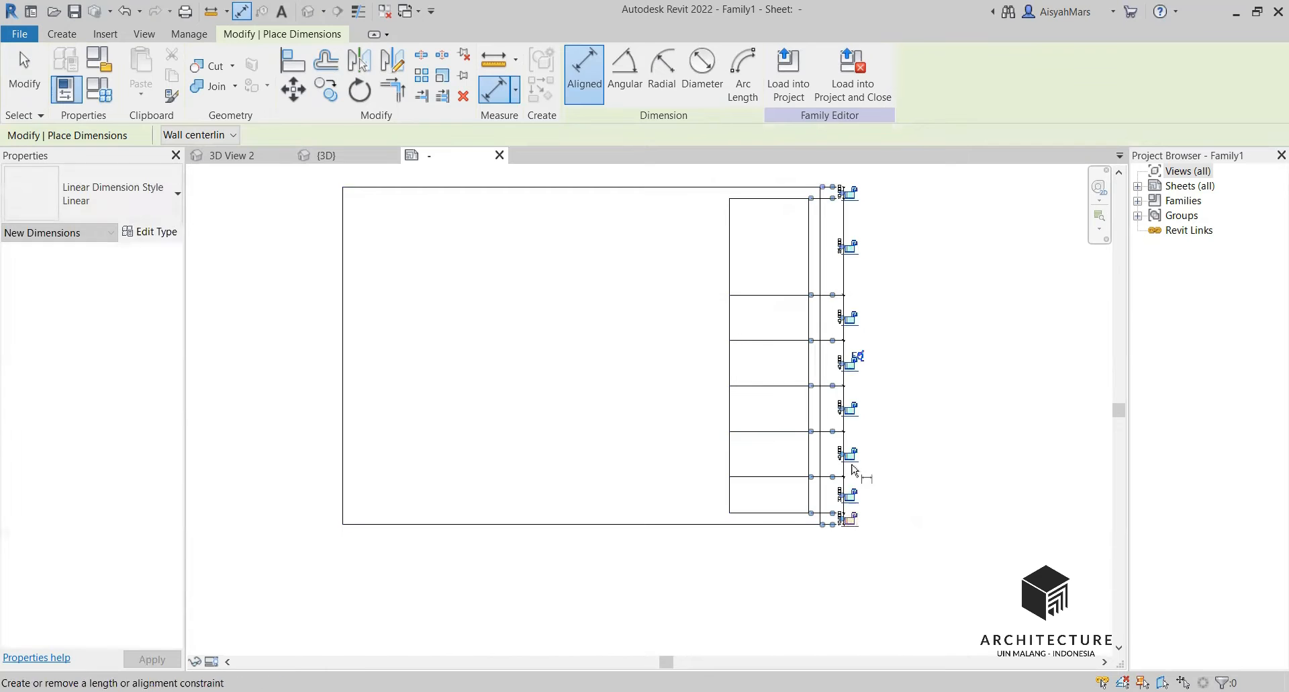
End the aligned dimensioning and inspect the dimension values along the strip's lower cells
key("Escape")
key("Escape")
scroll(855, 403, "up", 1)
scroll(855, 401, "up", 2)
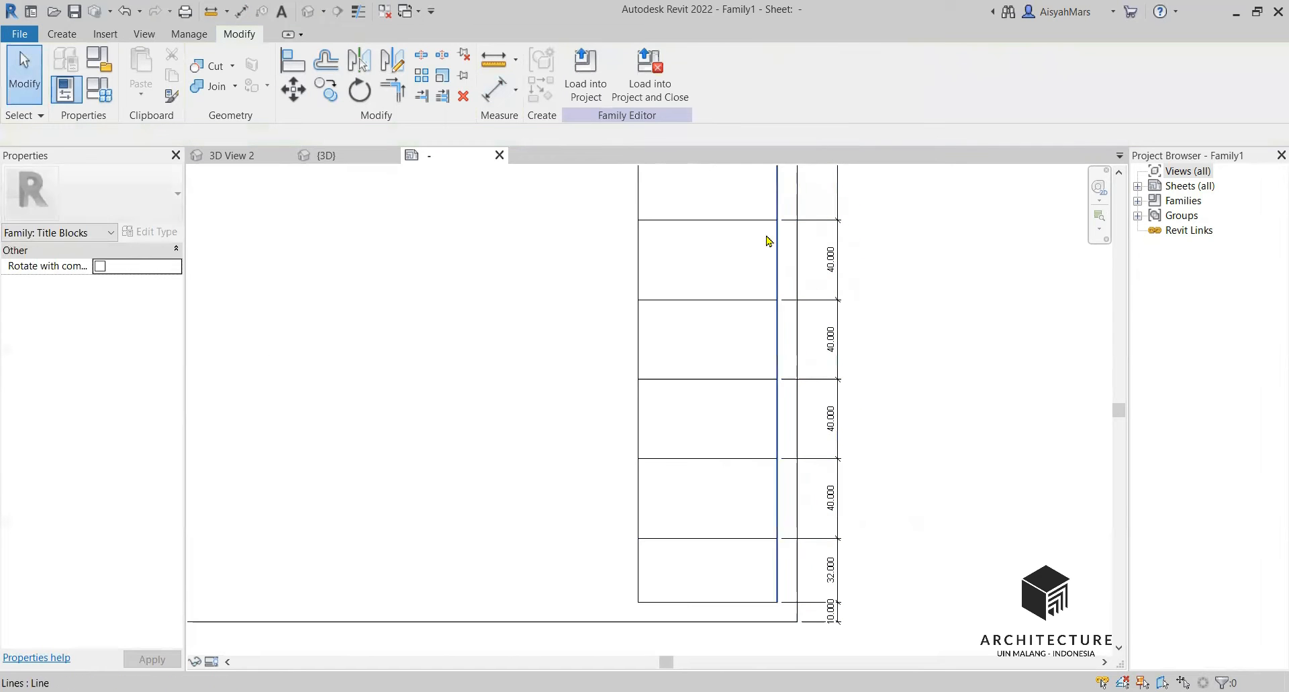
left_click(747, 220)
scroll(764, 269, "down", 4)
scroll(761, 283, "up", 3)
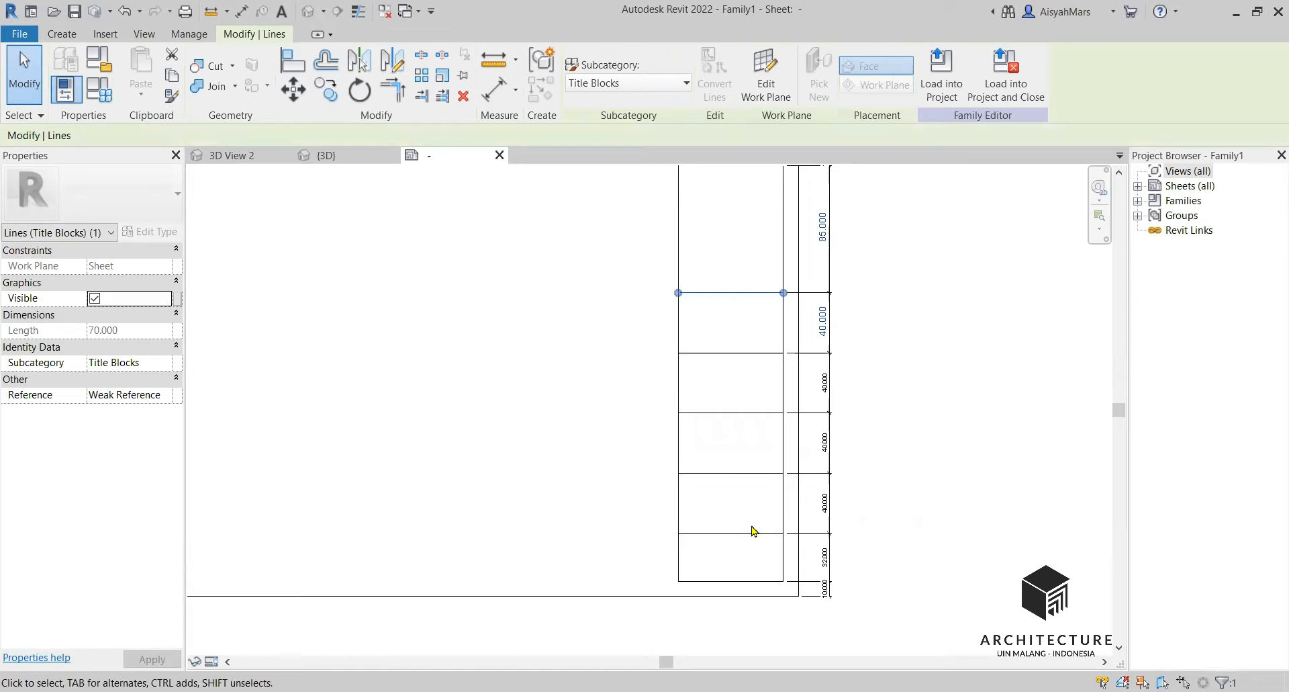
left_click(754, 534)
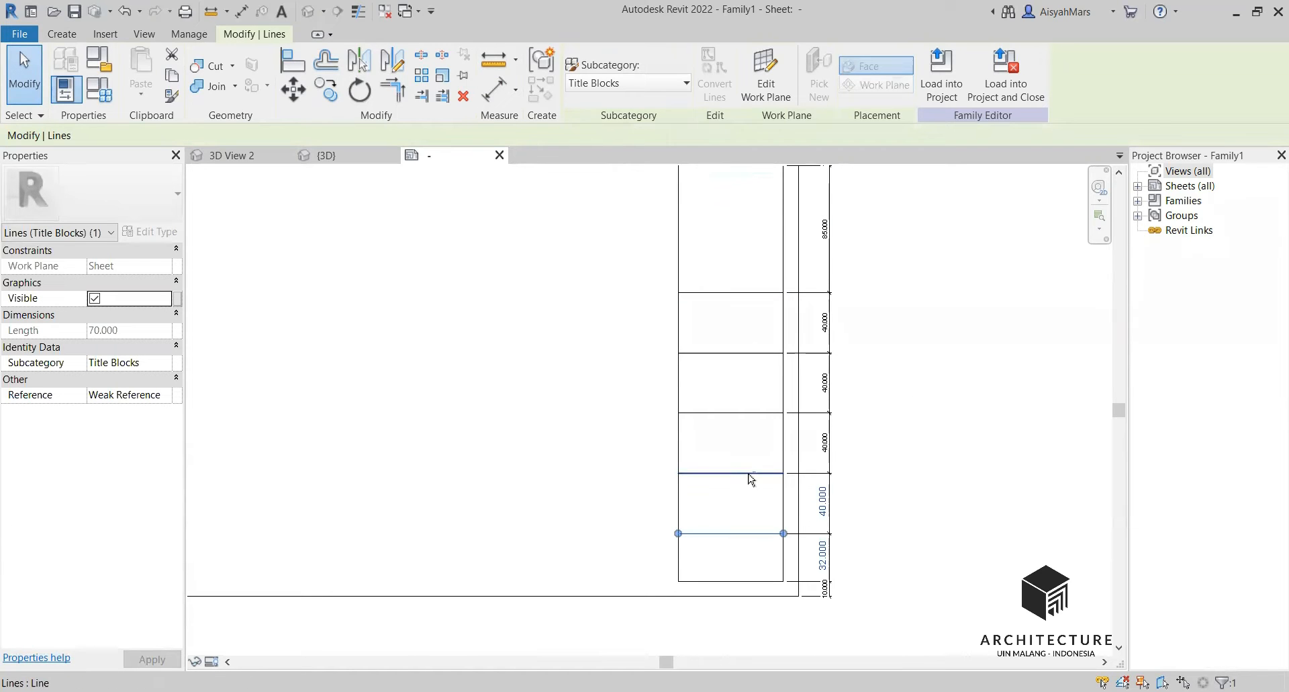
left_click_drag(746, 260, 722, 550)
scroll(836, 564, "up", 3)
scroll(838, 563, "up", 1)
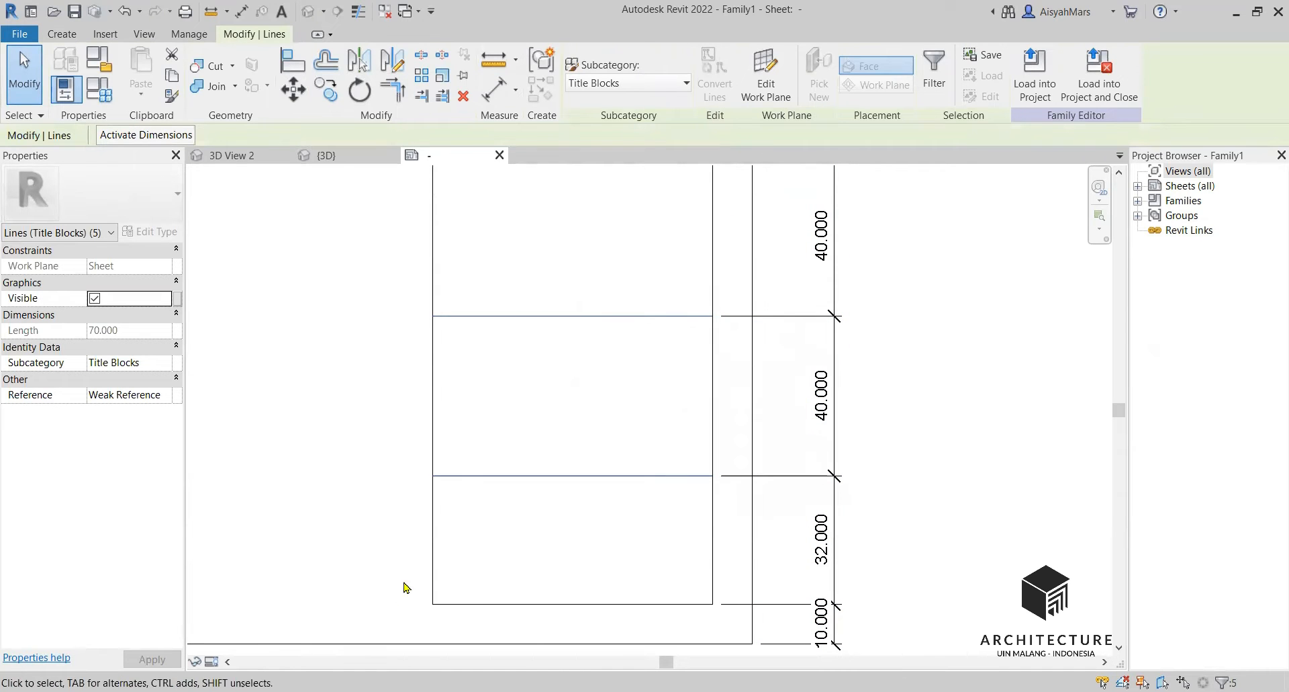
scroll(393, 593, "down", 2)
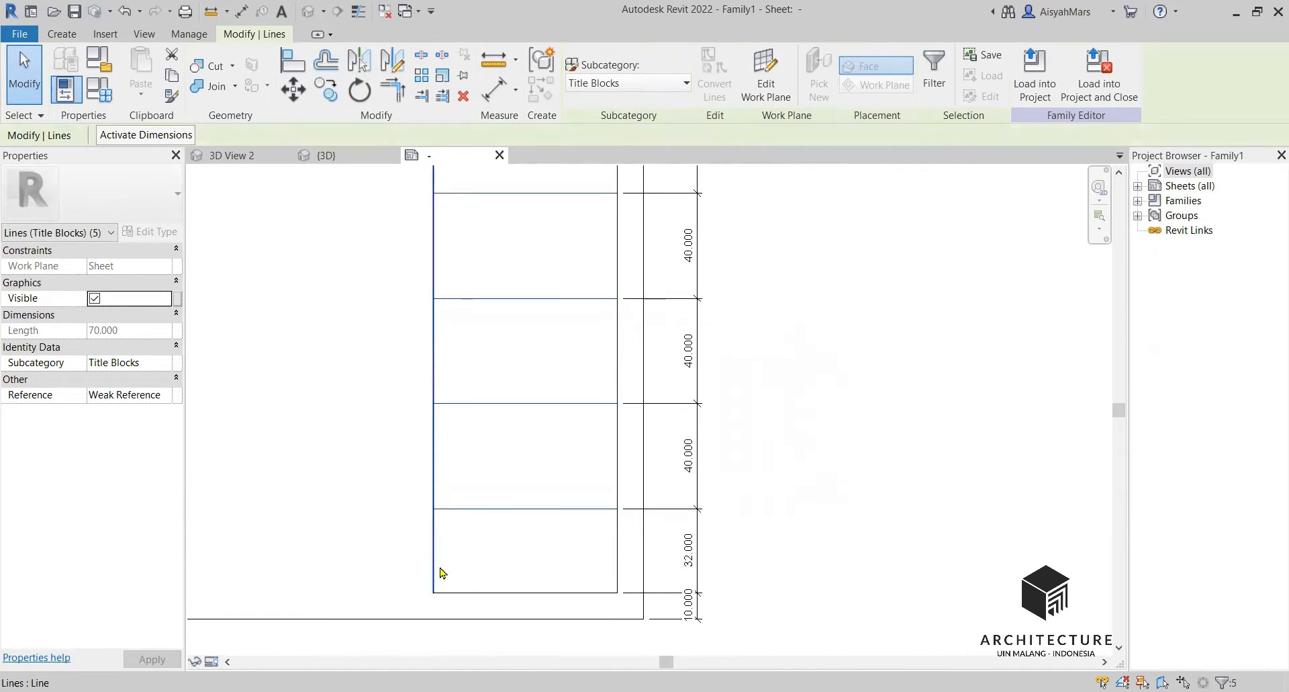
left_click(690, 558)
scroll(740, 527, "down", 1)
scroll(621, 458, "down", 1)
Move the strip's five horizontal divider lines up 5 mm together
left_click_drag(656, 247, 618, 539)
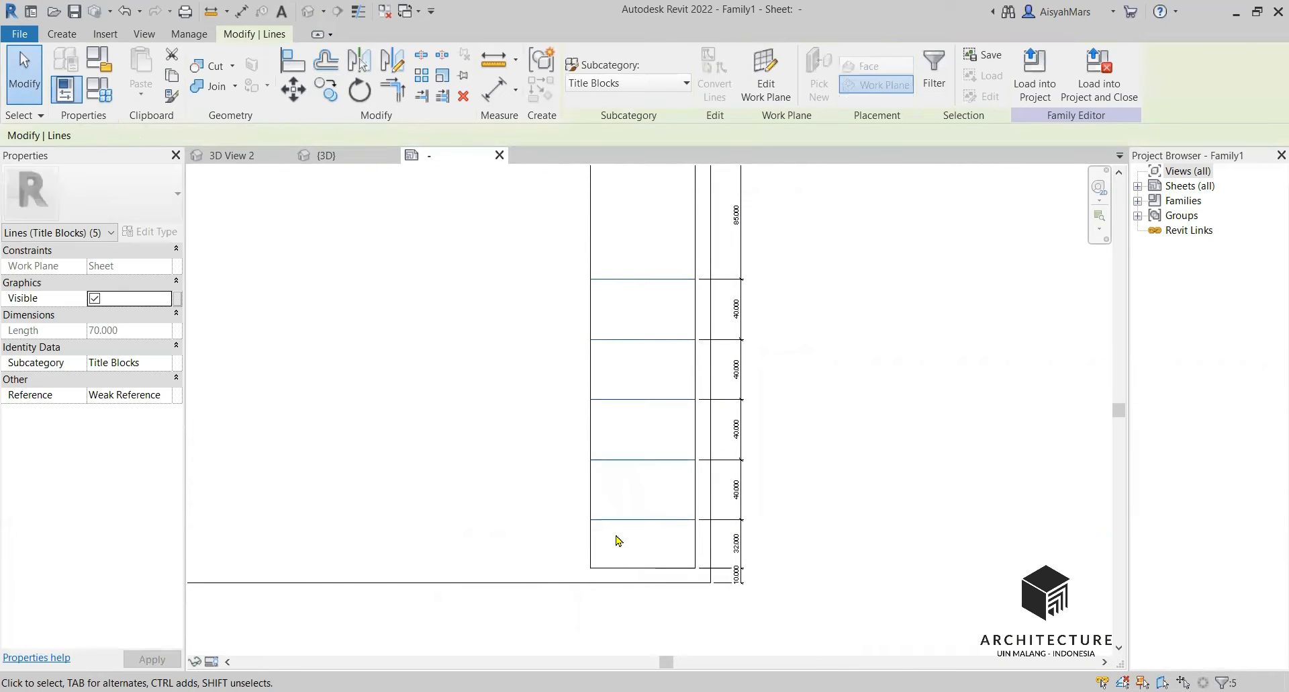
key("m")
key("v")
scroll(631, 480, "up", 2)
left_click(562, 552)
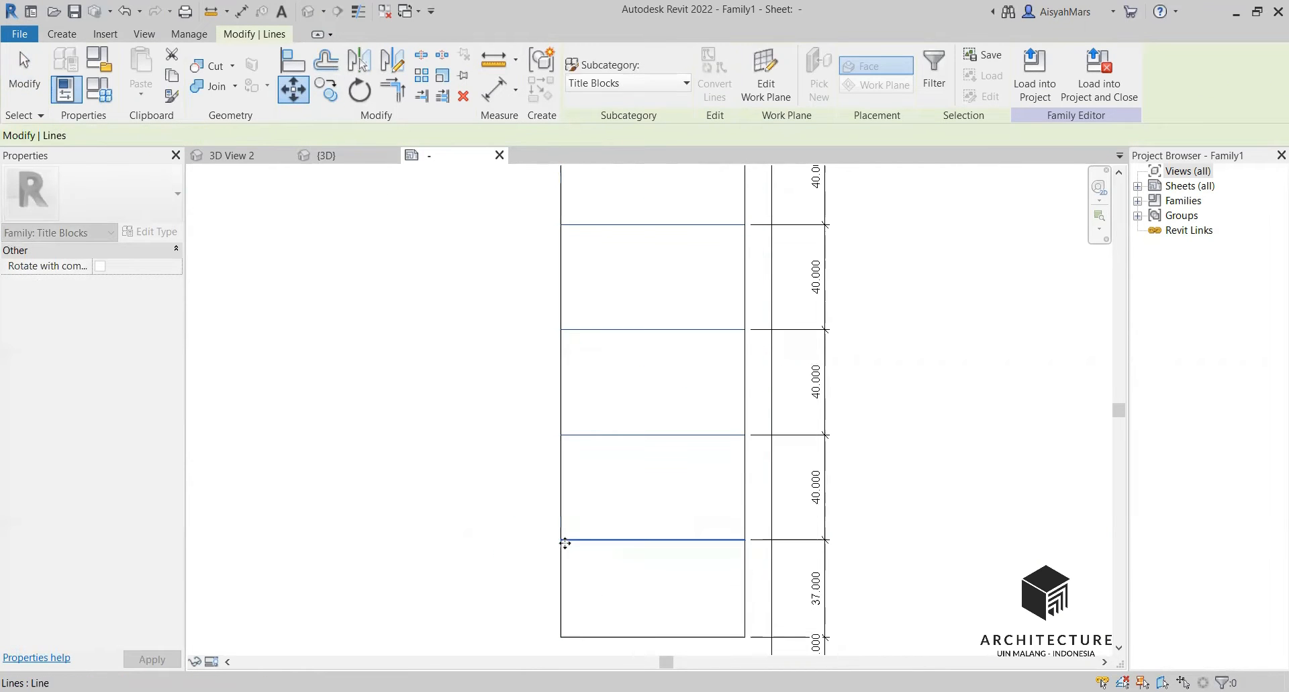
left_click(563, 539)
scroll(639, 559, "down", 3)
left_click(752, 388)
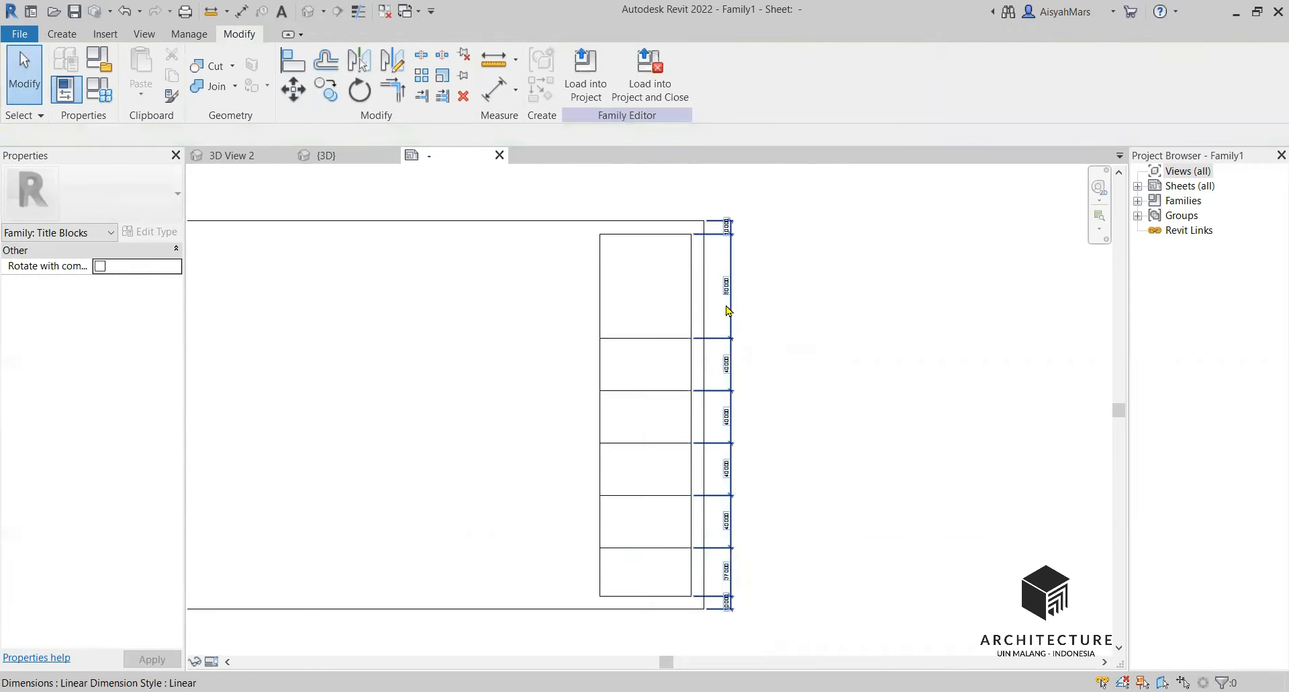
Delete the continuous dimension string running along the outside of the sheet's right border
left_click(728, 312)
key("Delete")
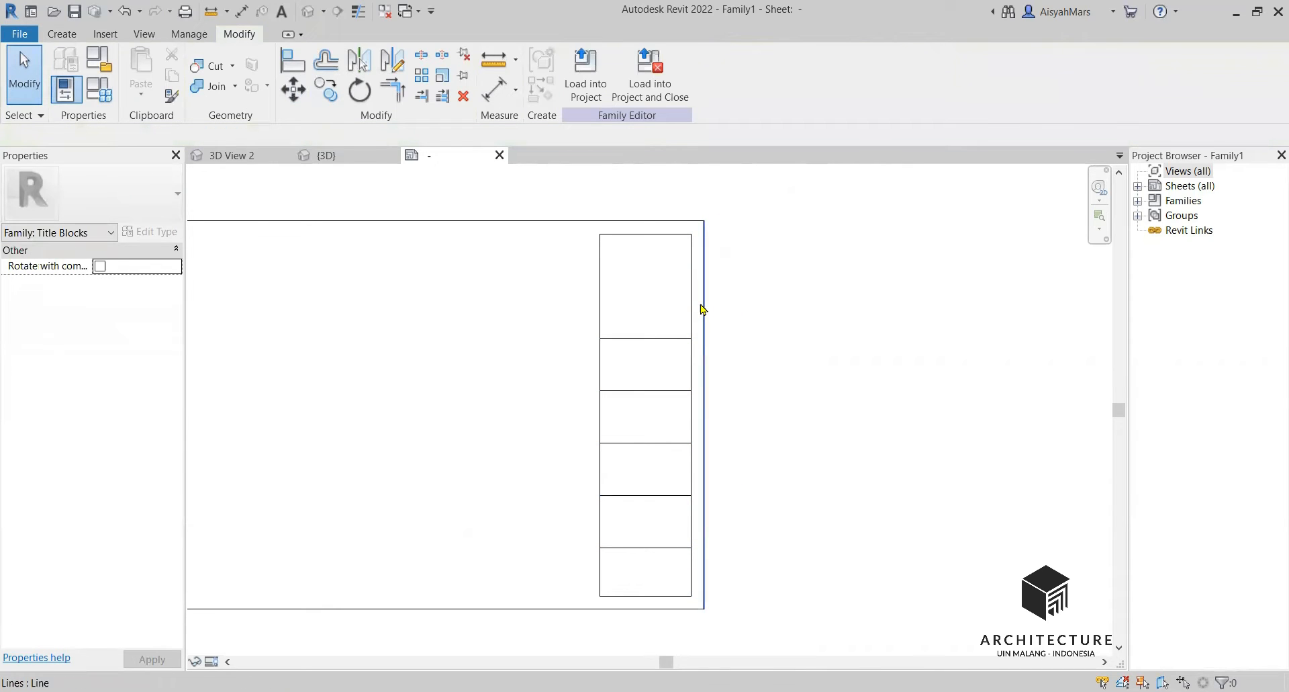
scroll(806, 311, "down", 2)
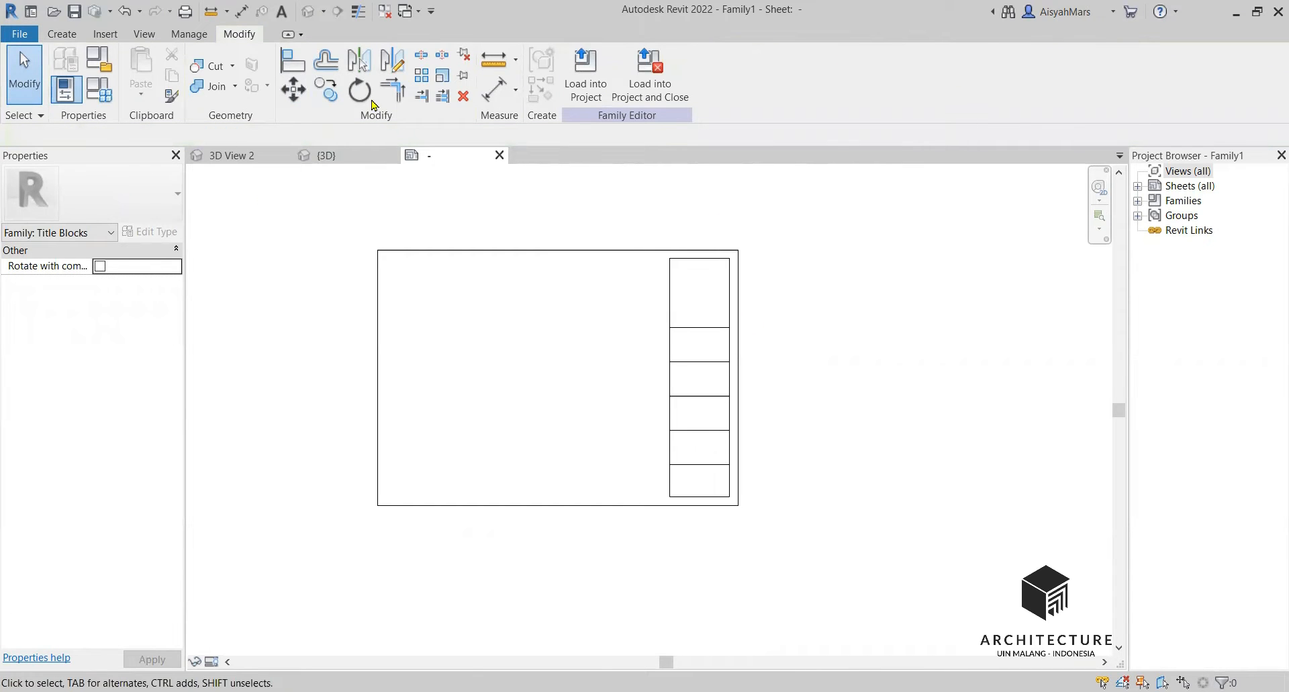
Draw a rectangle with a 10 mm inward offset between the strip's left edge and the sheet's top, left and bottom borders
left_click(62, 34)
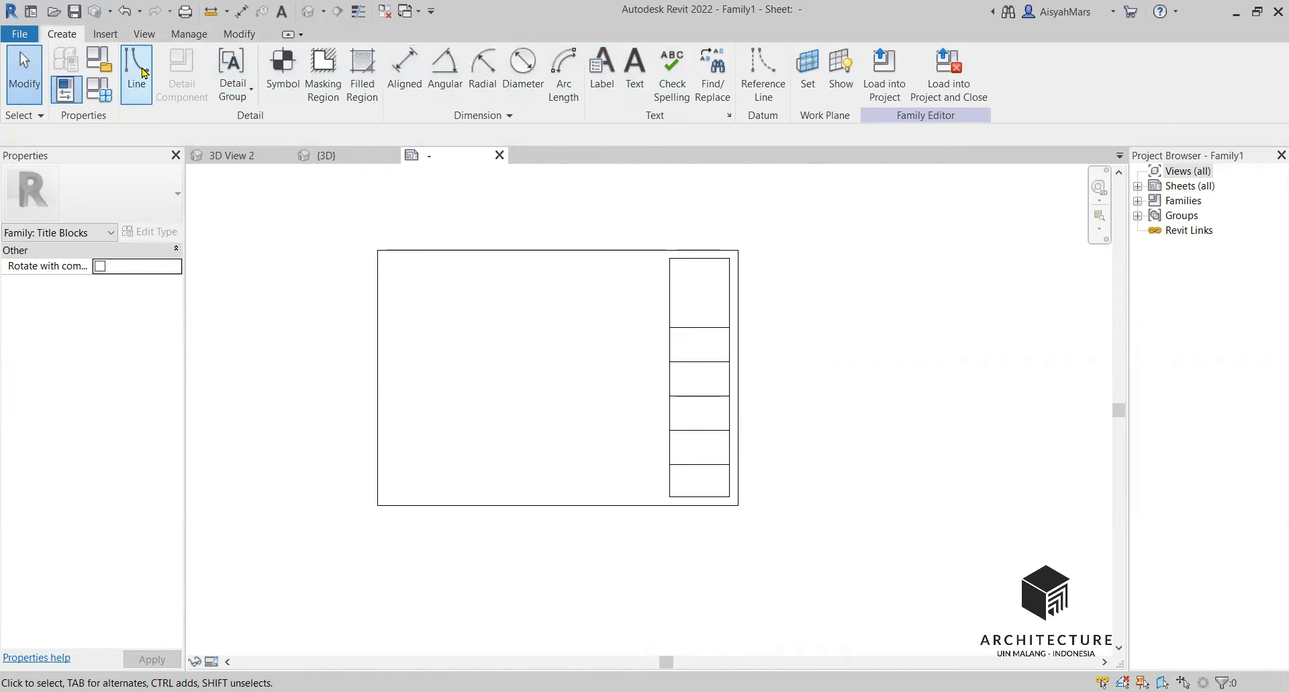
left_click(137, 72)
left_click(594, 59)
scroll(546, 380, "up", 3)
scroll(746, 288, "down", 2)
scroll(733, 222, "up", 2)
left_click(238, 135)
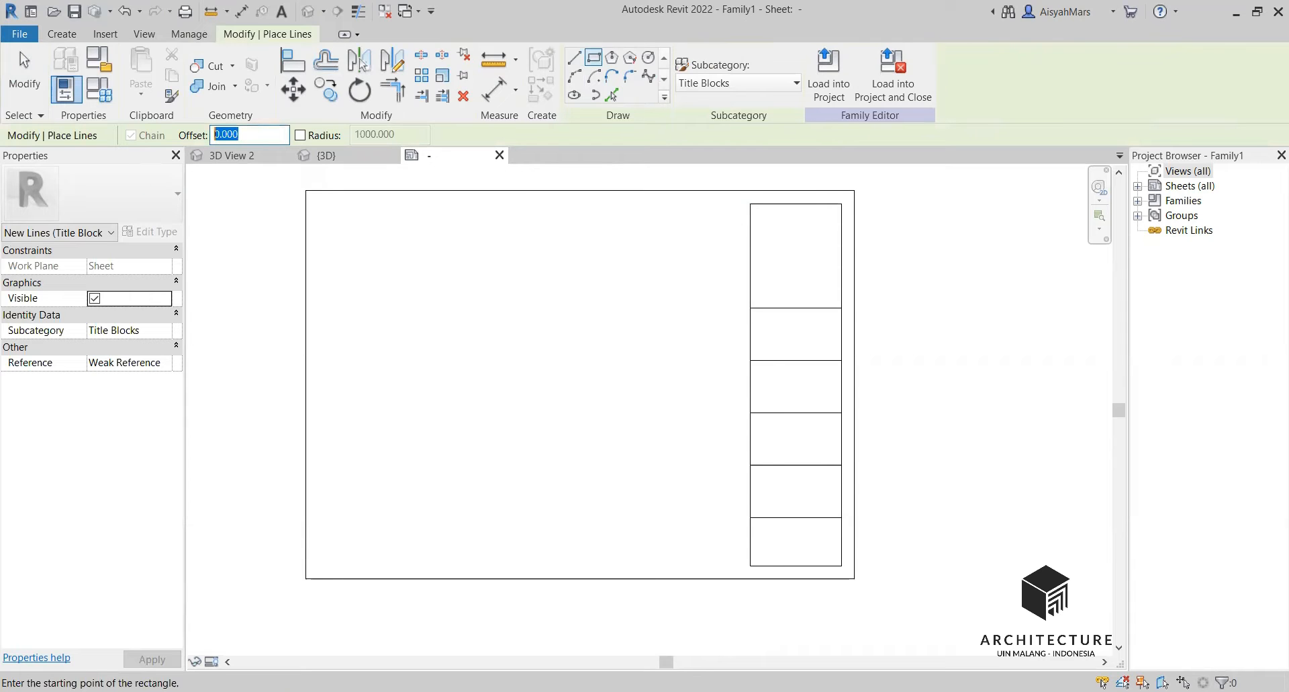
type("10")
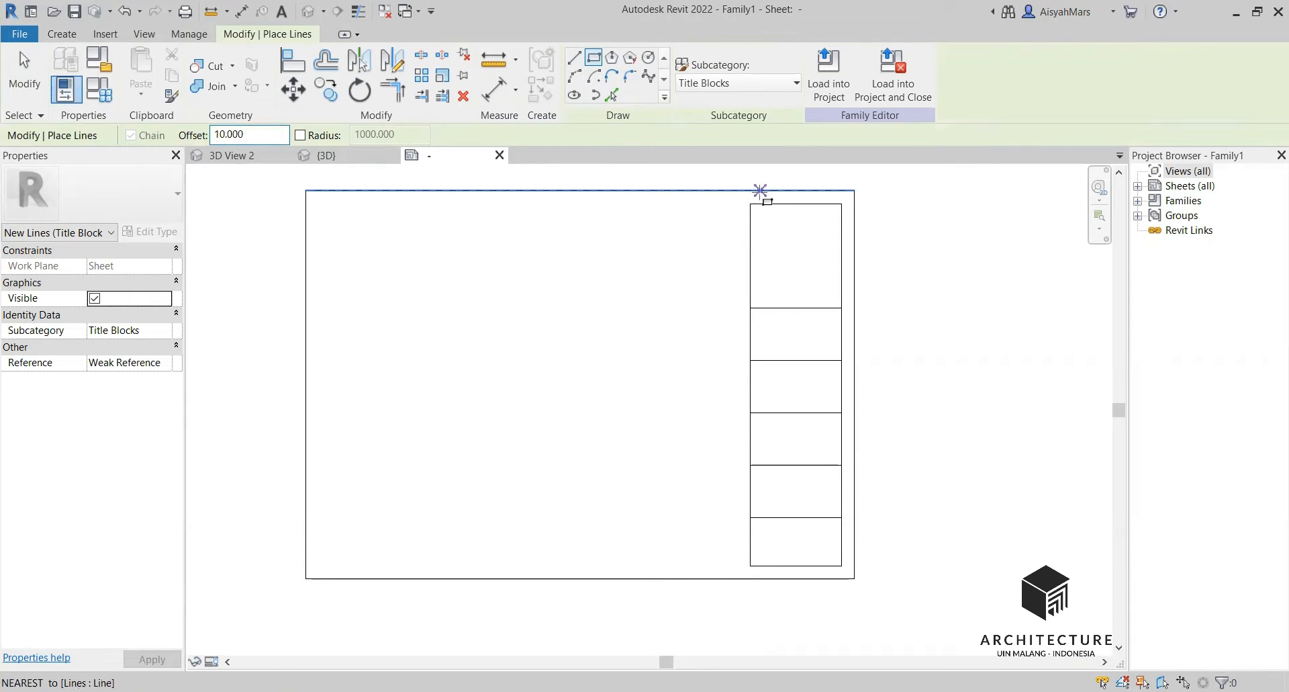
left_click(751, 191)
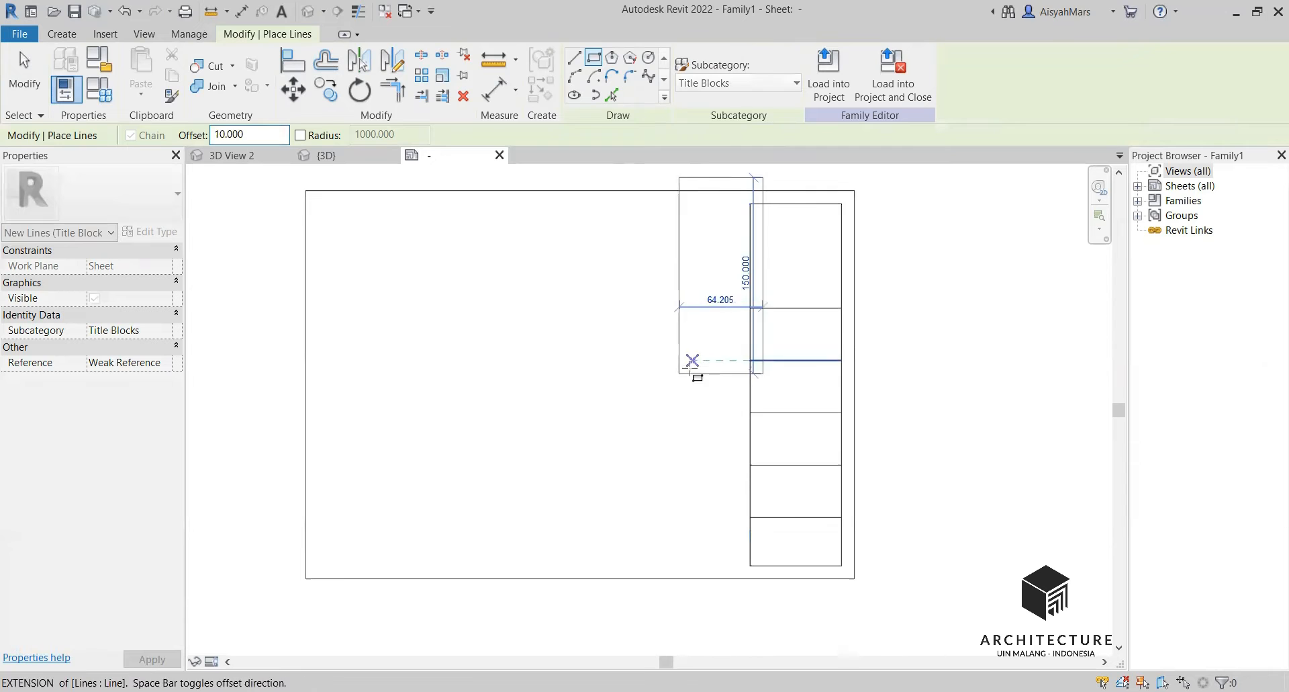
left_click(306, 578)
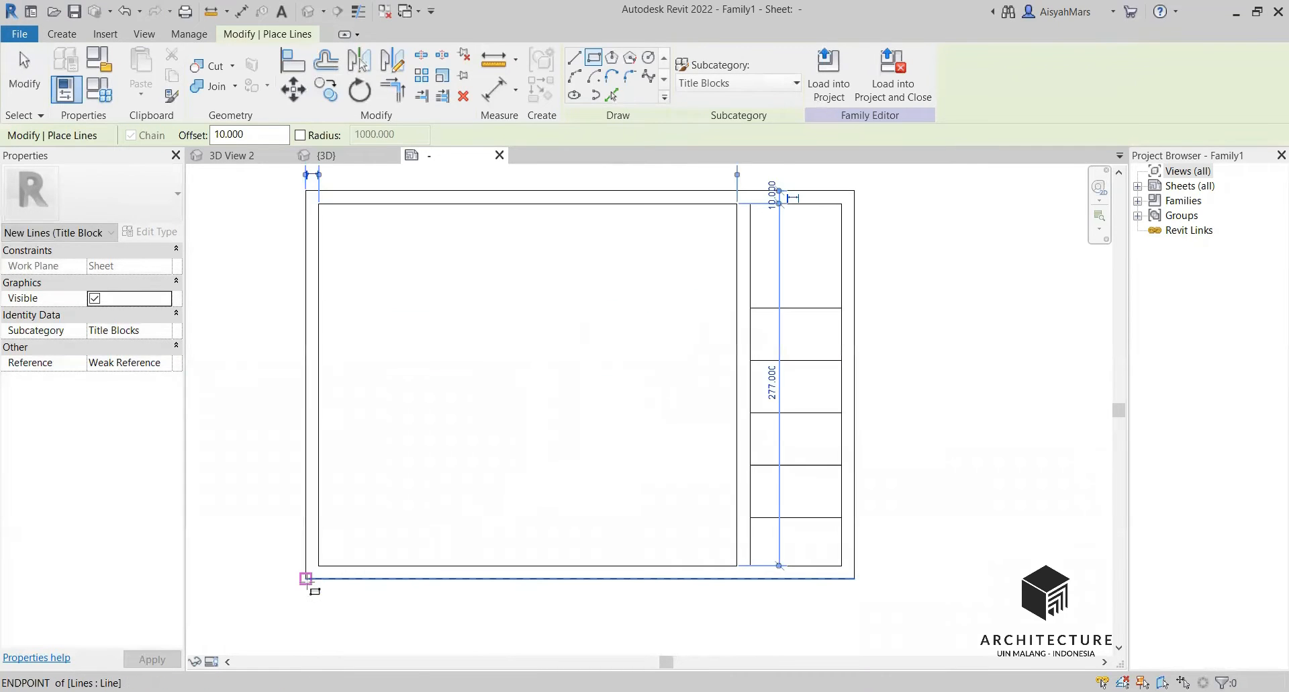
scroll(809, 579, "down", 2)
key("Escape")
key("Escape")
scroll(781, 360, "up", 2)
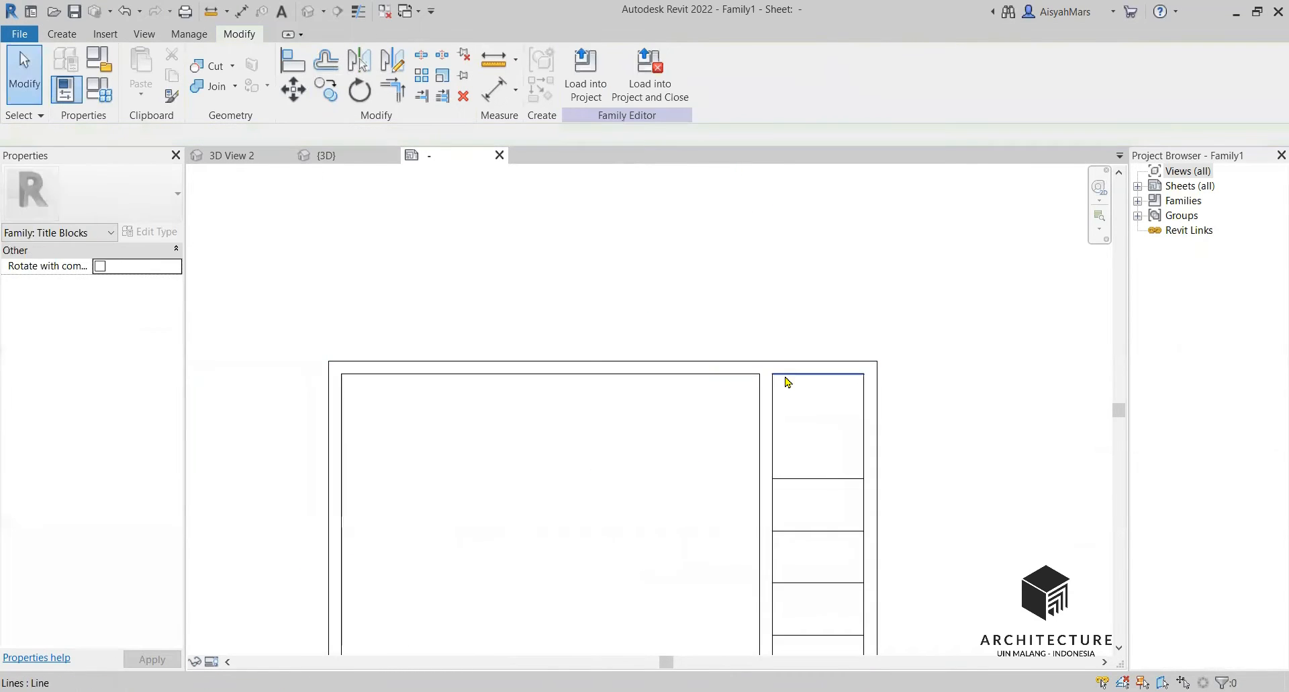
Set the subcategory of the information strip's four outer lines to <Wide Lines>
left_click(784, 366)
scroll(806, 389, "down", 1)
scroll(737, 331, "up", 2)
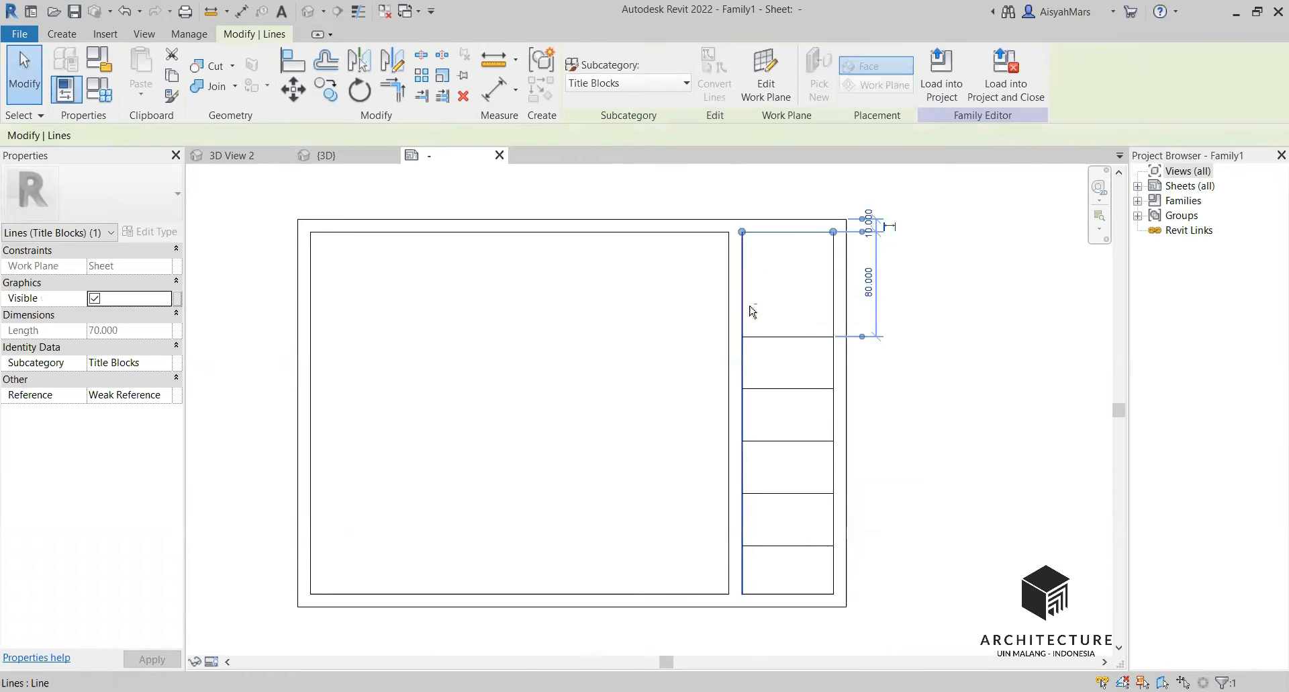
left_click(743, 307, "ctrl")
left_click(834, 303, "ctrl")
left_click(801, 594, "ctrl")
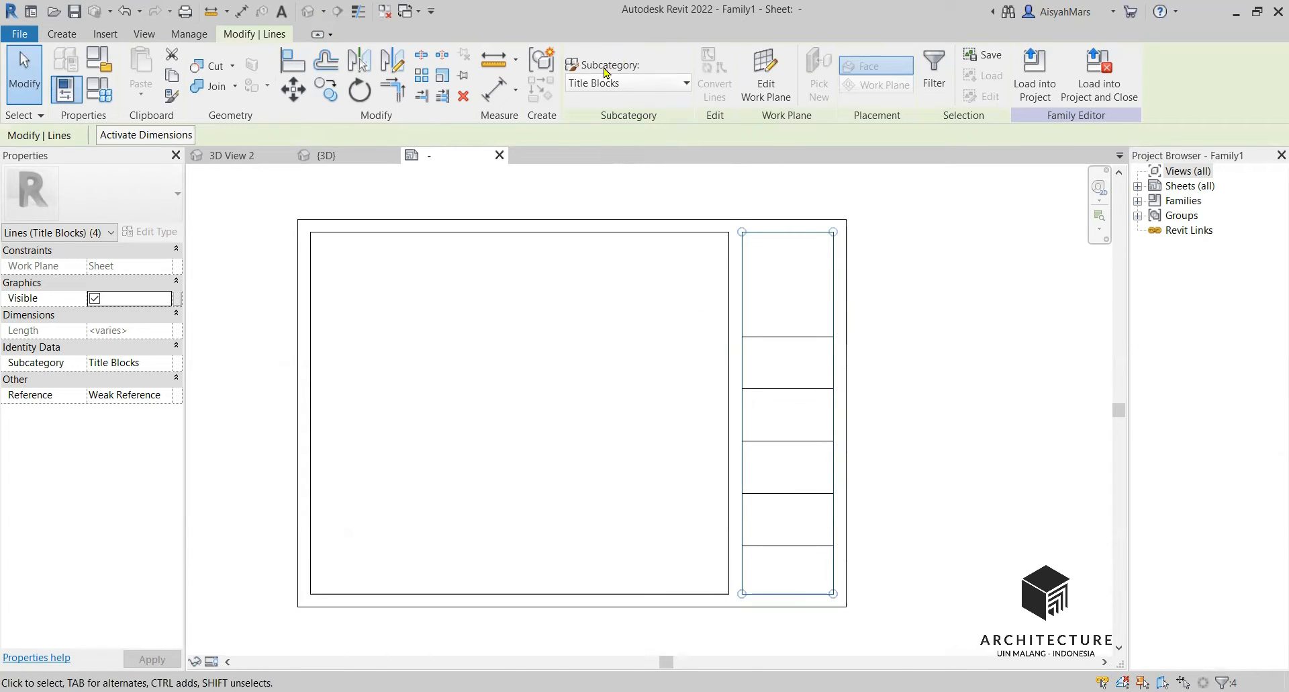
left_click(622, 83)
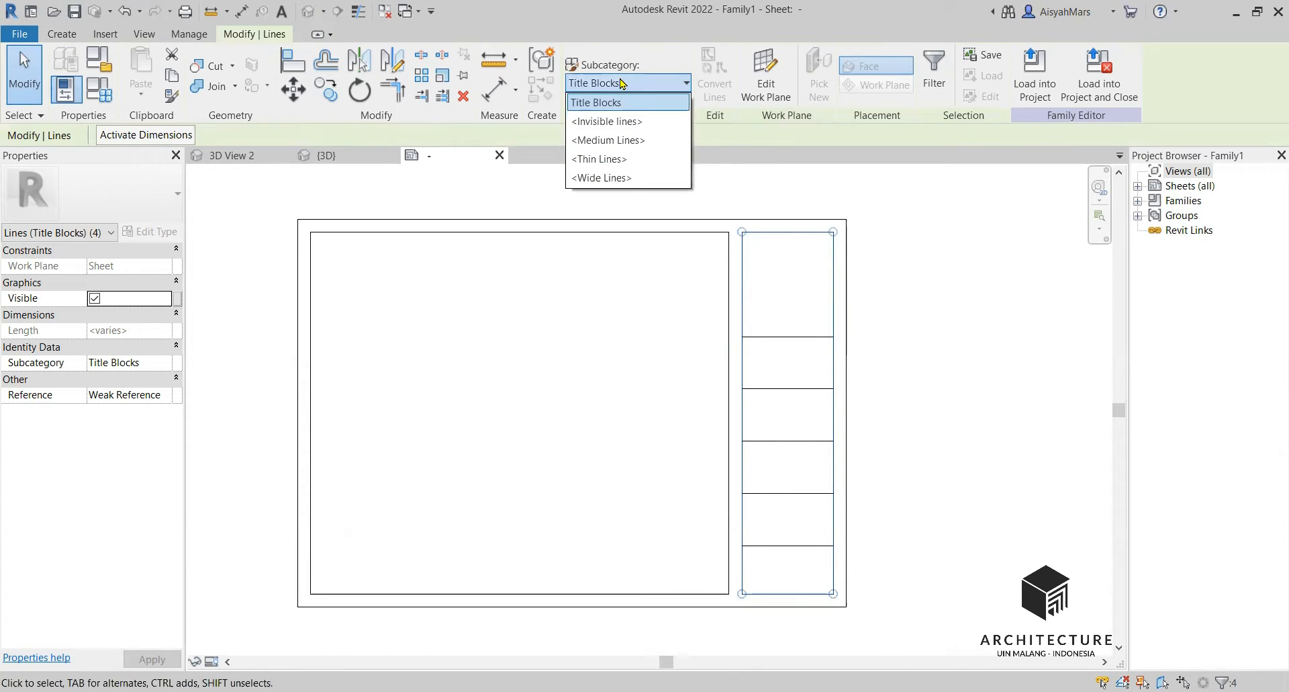
left_click(618, 177)
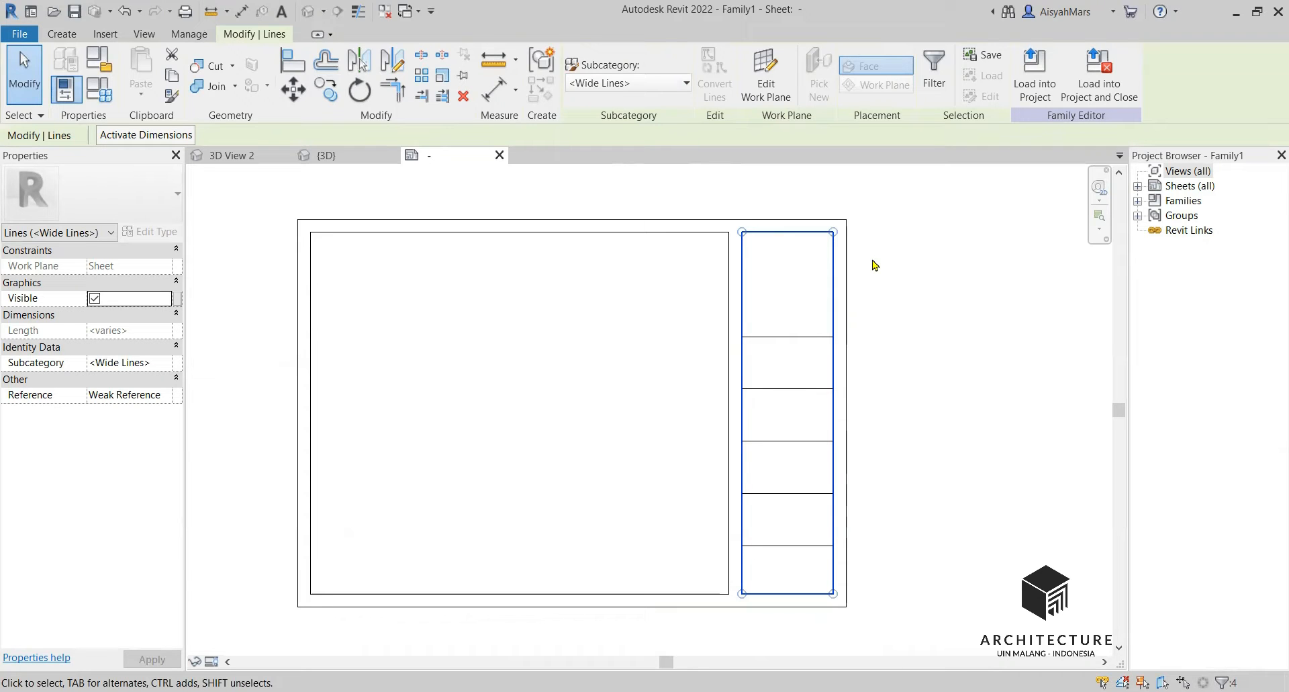
key("Escape")
Set the subcategory of the large drawing-area rectangle's four lines to <Thin Lines>
scroll(743, 210, "up", 7)
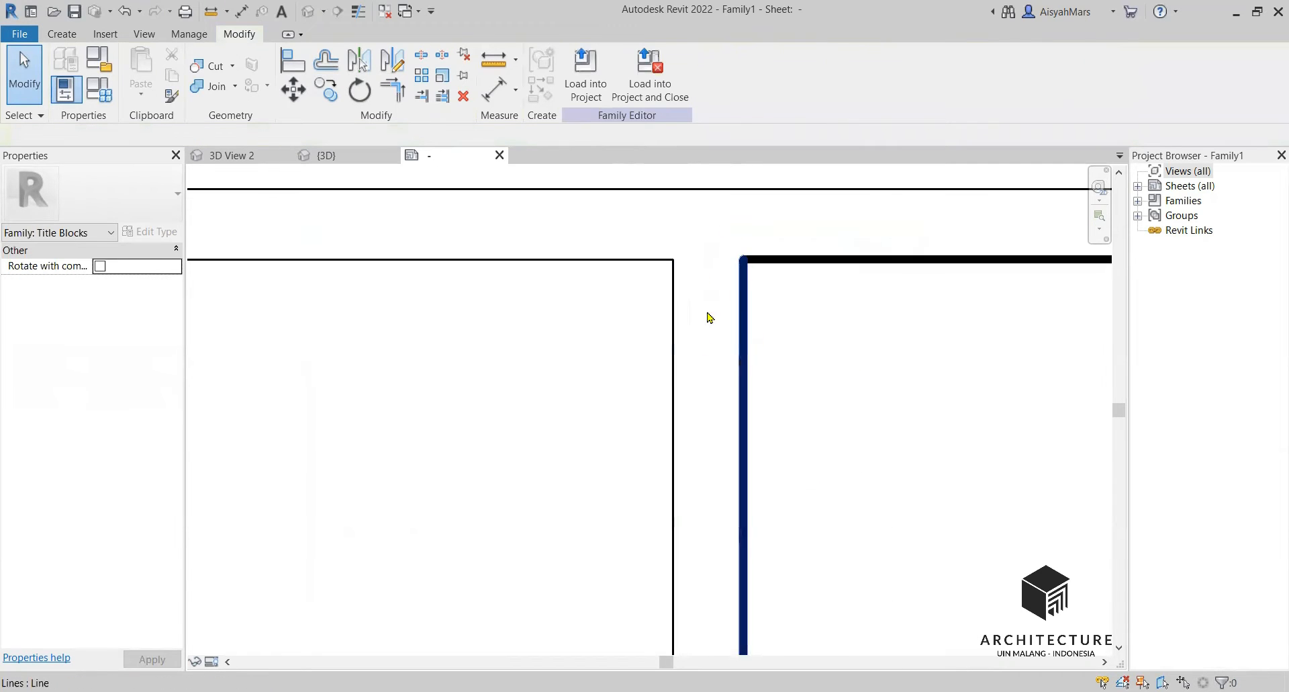
left_click(673, 317)
scroll(751, 275, "down", 6)
scroll(696, 278, "down", 3)
scroll(685, 282, "up", 3)
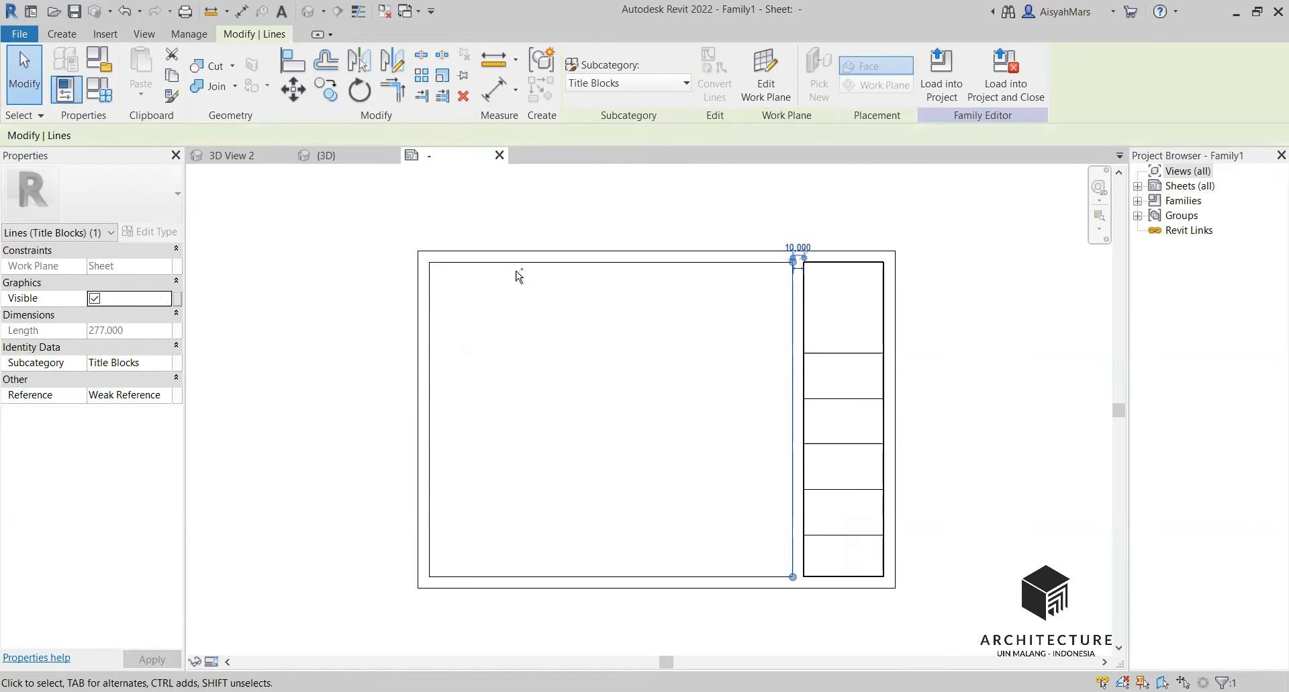
left_click(429, 288, "ctrl")
left_click(504, 579, "ctrl")
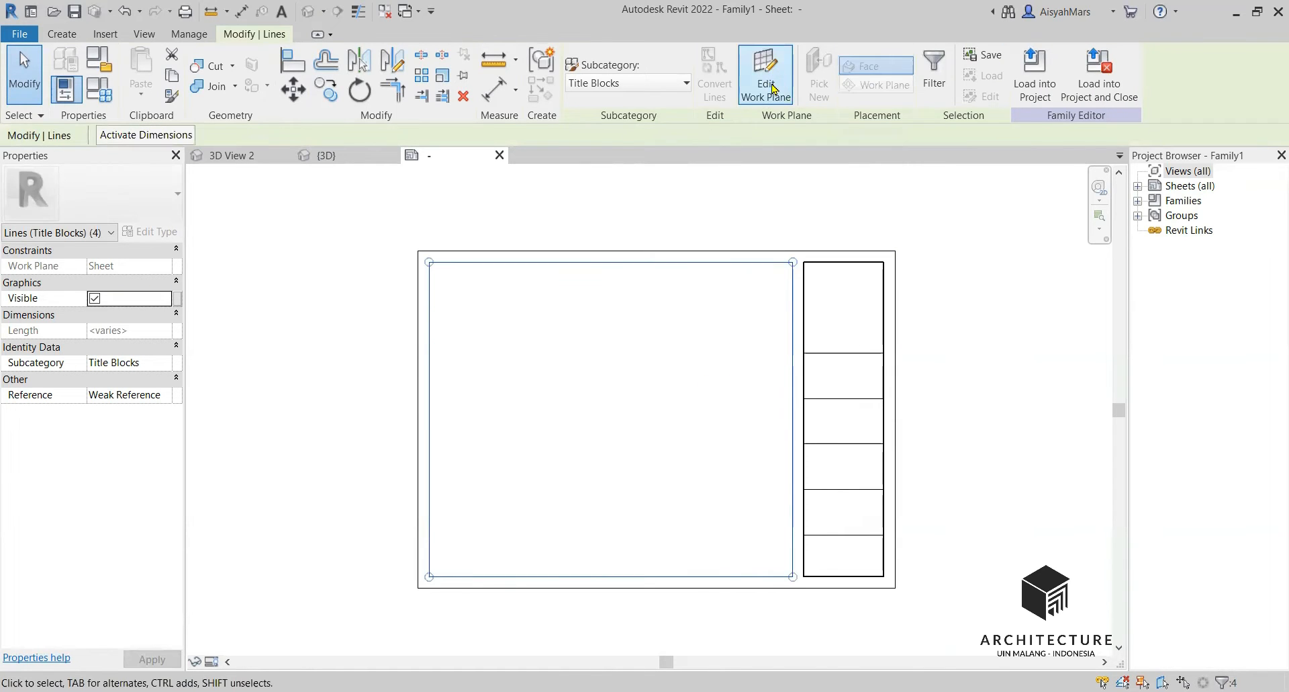
left_click(606, 82)
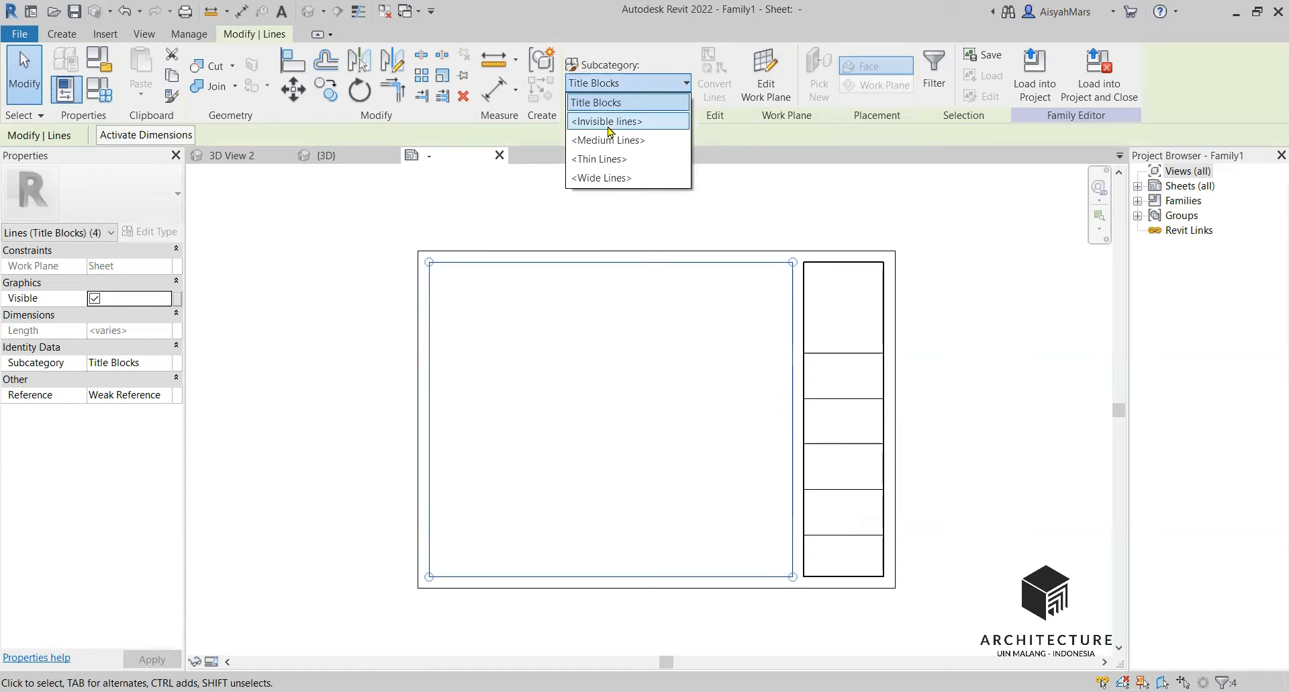
left_click(606, 159)
left_click(594, 208)
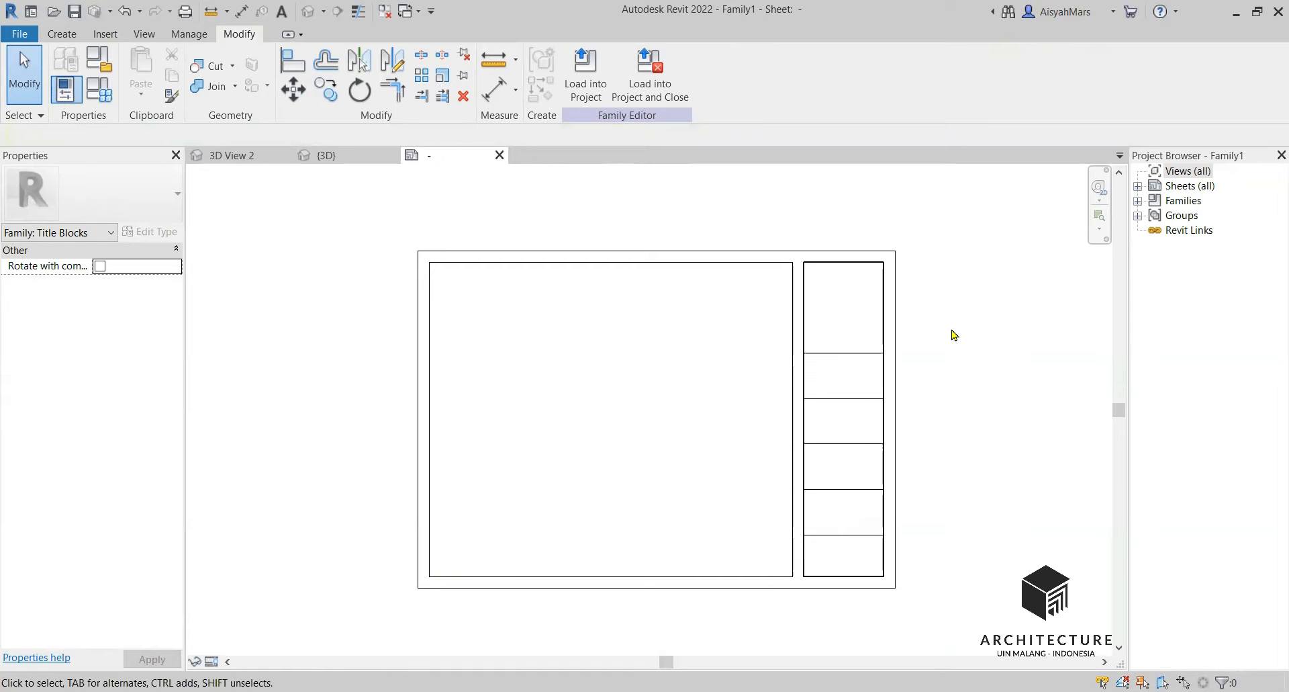
Place the text note "Catatan" across the top of the strip's uppermost cell
left_click(282, 13)
scroll(830, 312, "up", 3)
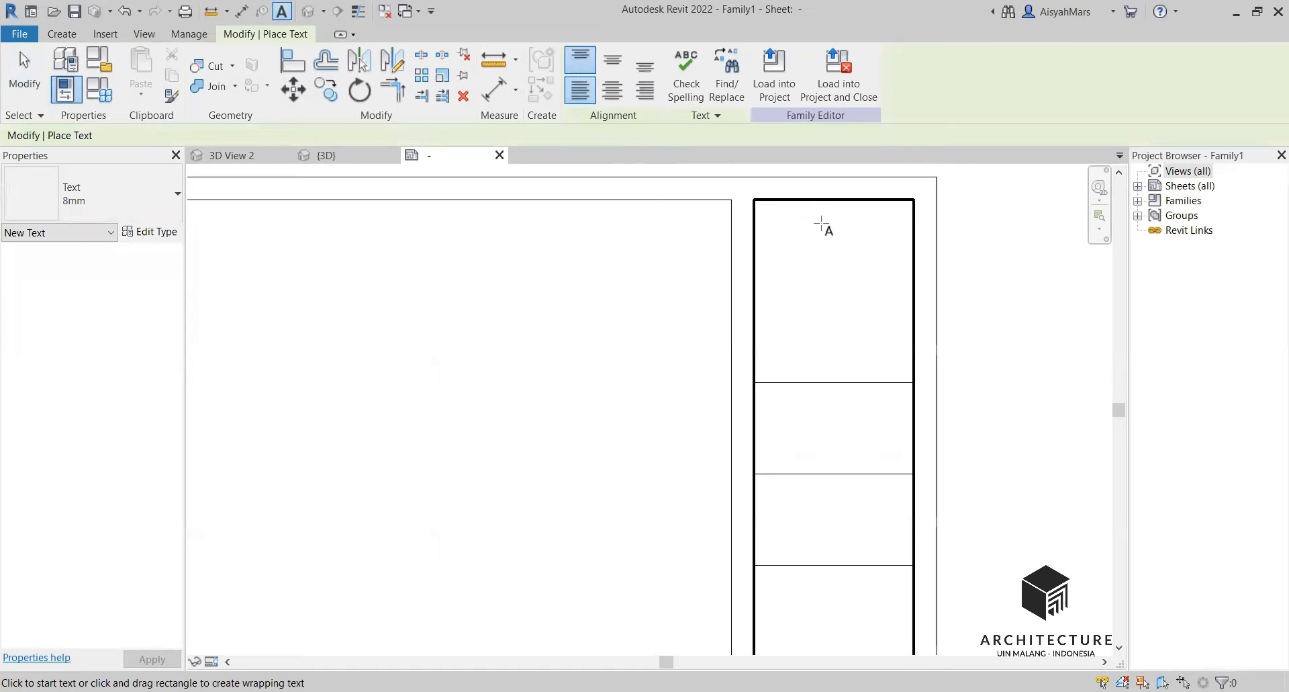
left_click_drag(755, 199, 915, 218)
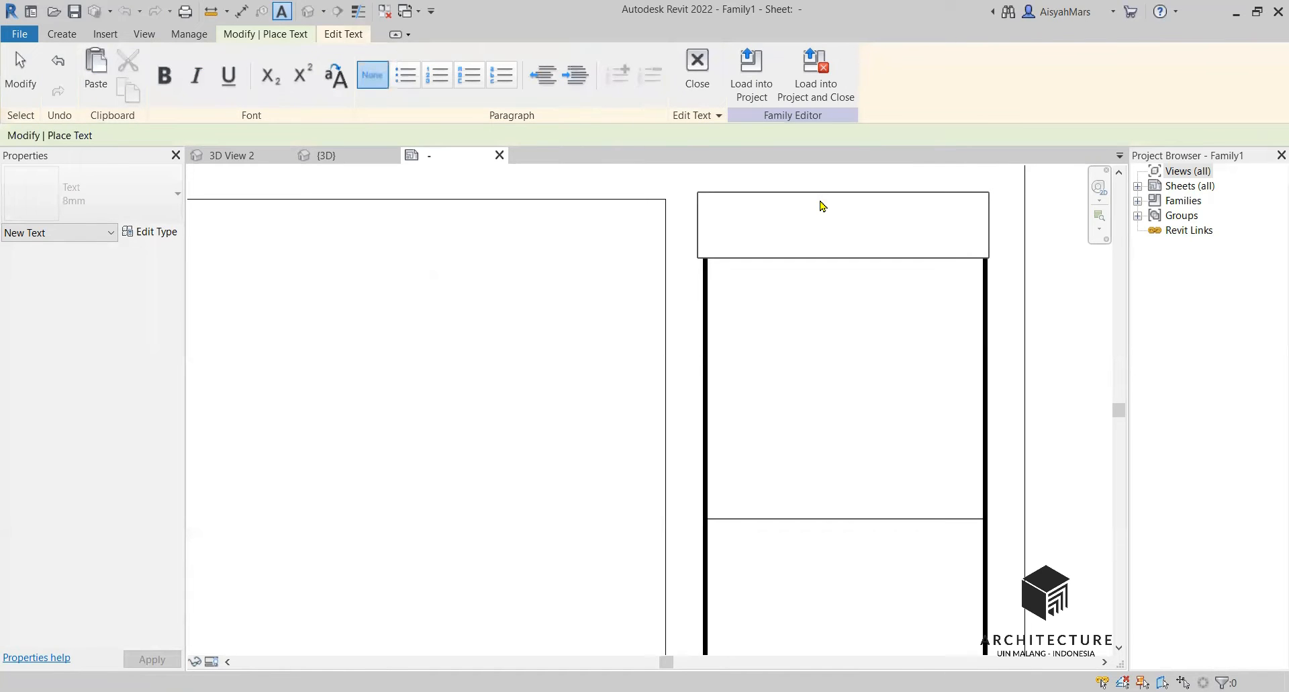
type("Catatan")
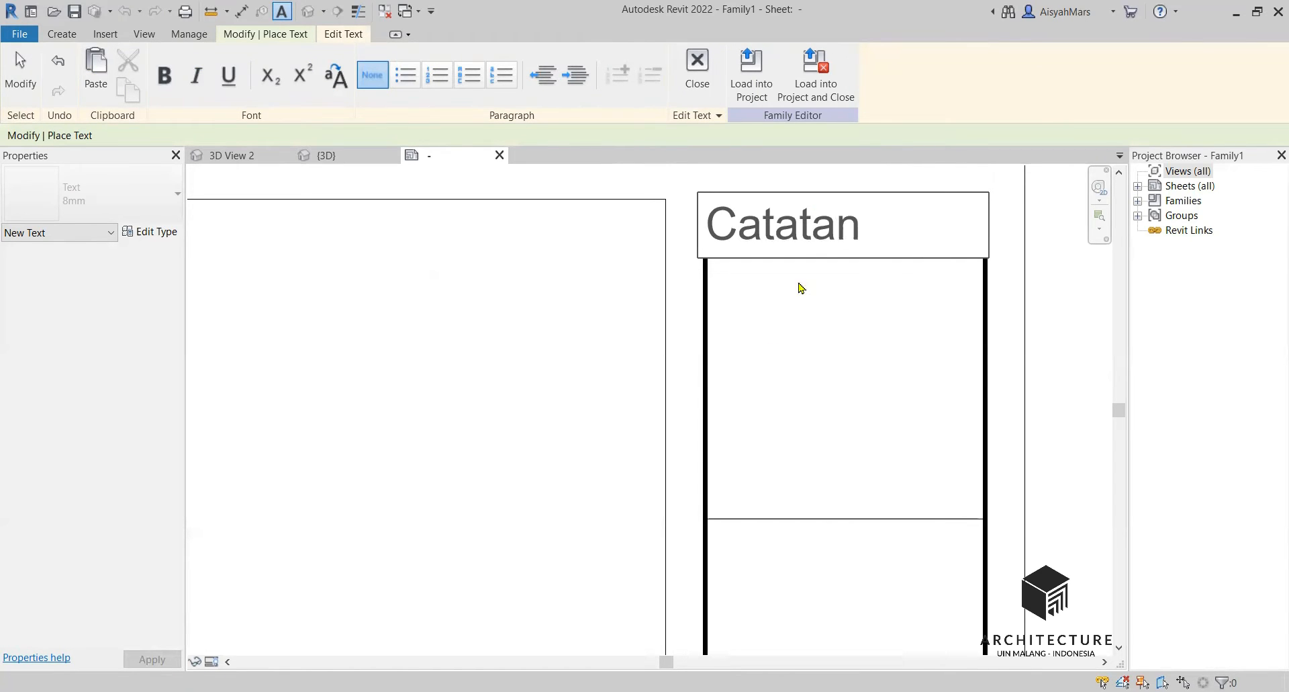
left_click(615, 356)
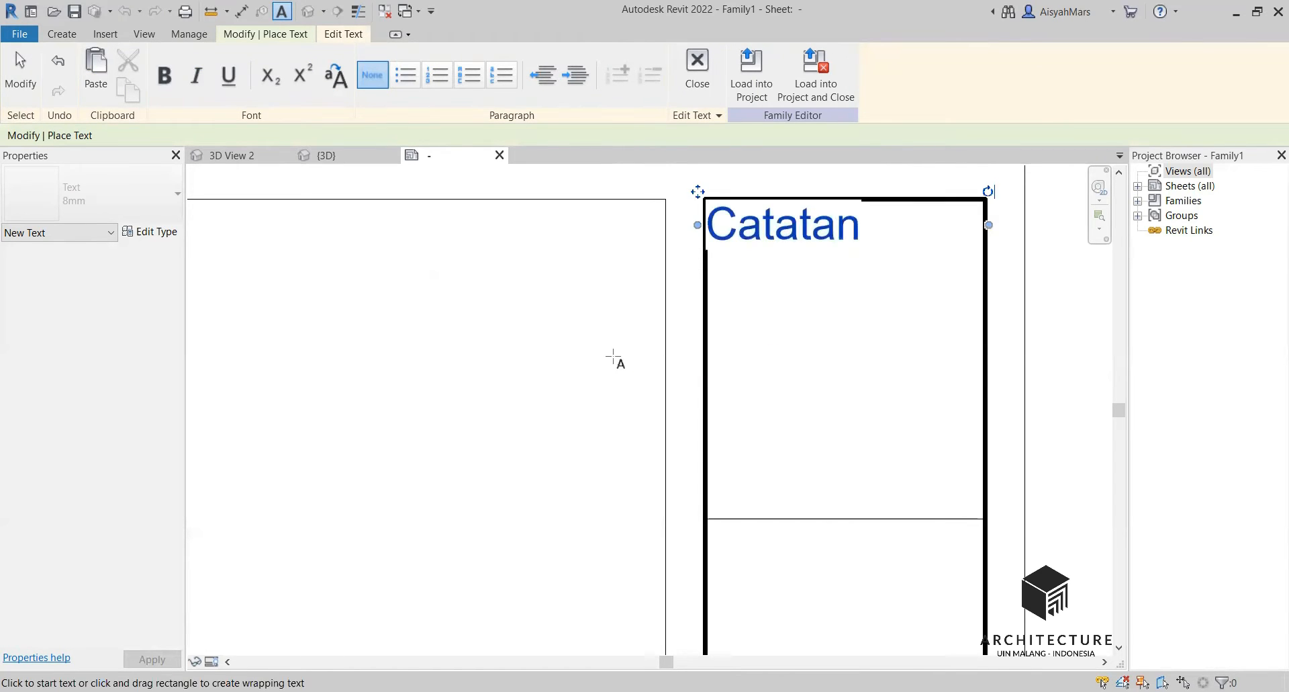
scroll(663, 365, "down", 1)
left_click(722, 255)
left_click(725, 285)
key("Escape")
key("Escape")
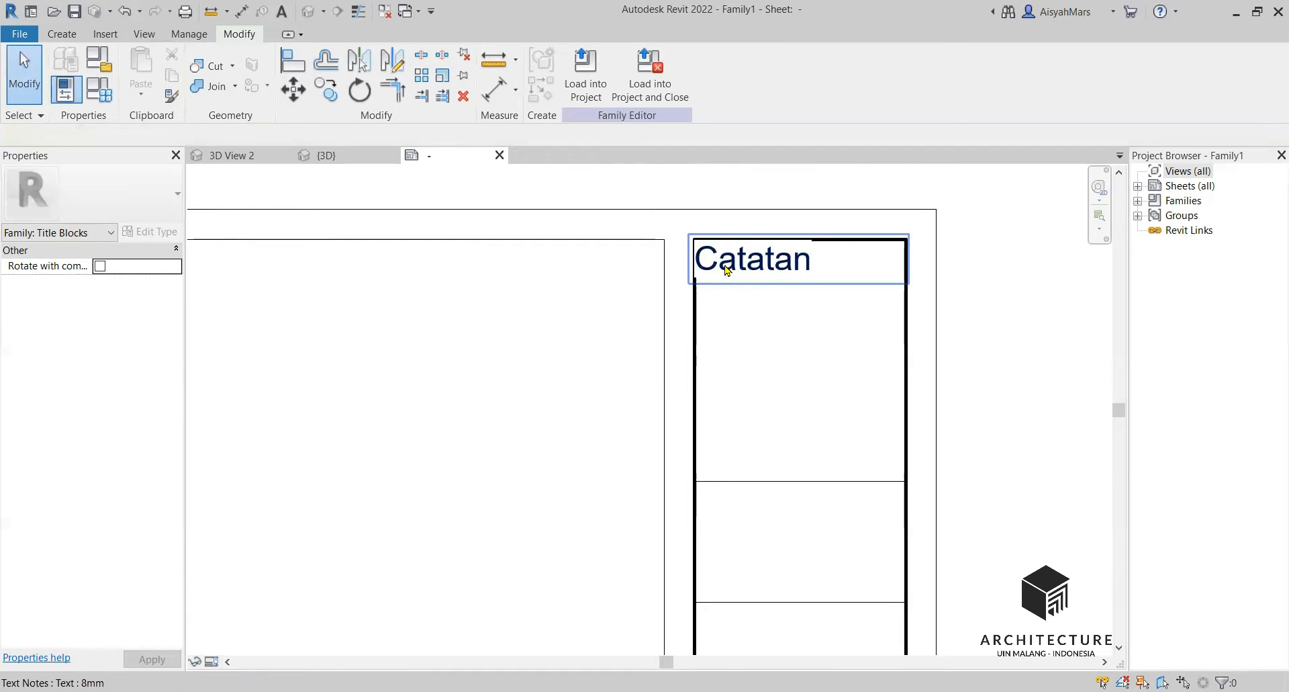
Change the text size of the "Catatan" note's type to 4 mm
left_click(725, 286)
left_click(150, 232)
left_click(326, 360)
left_click(326, 359)
left_click_drag(347, 359, 182, 350)
type("4")
left_click(442, 552)
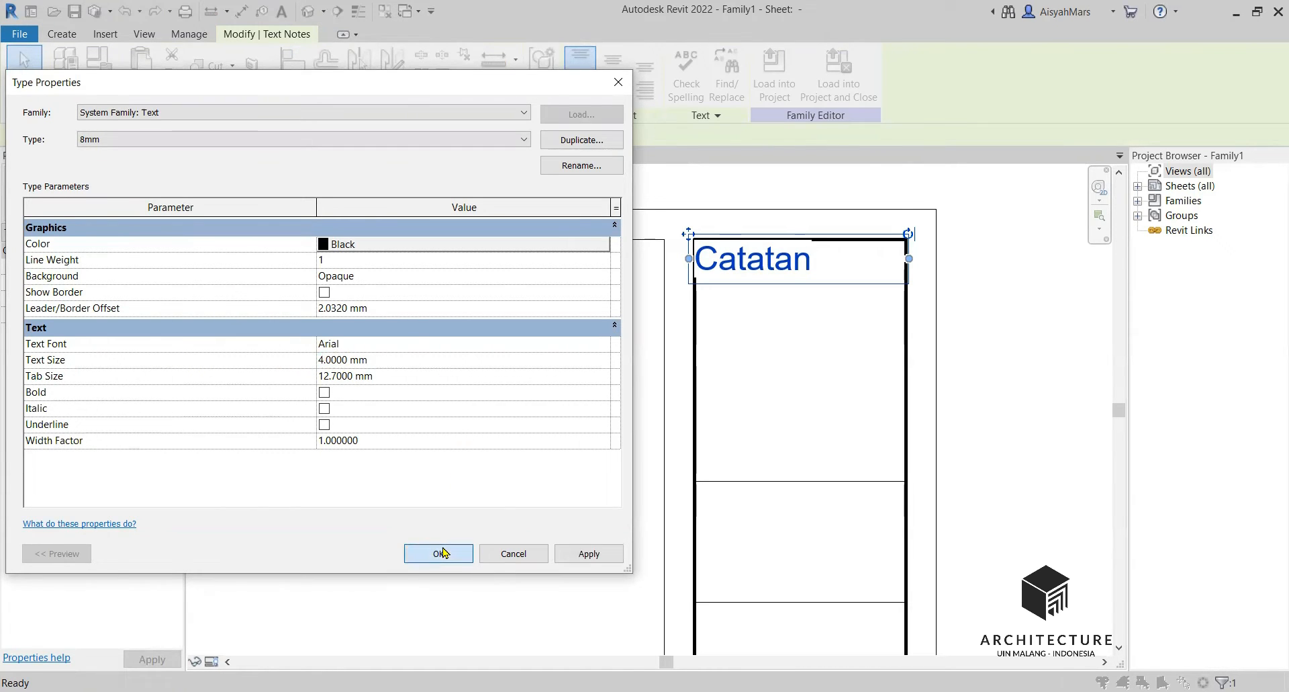
left_click(500, 455)
Shift the "Catatan" note slightly down and right inside the cell, and narrow its text box to the strip's right edge
scroll(684, 265, "up", 3)
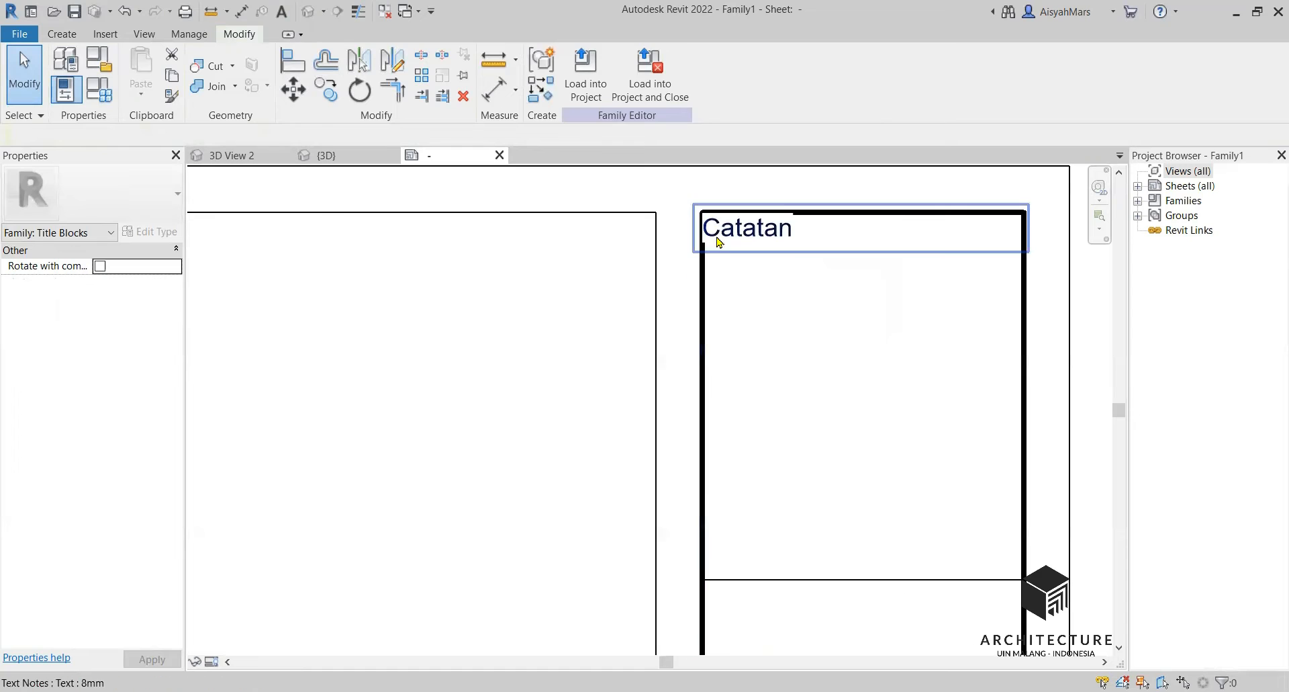
left_click(715, 236)
scroll(695, 201, "up", 2)
left_click_drag(689, 196, 706, 209)
scroll(517, 273, "down", 2)
scroll(867, 263, "up", 2)
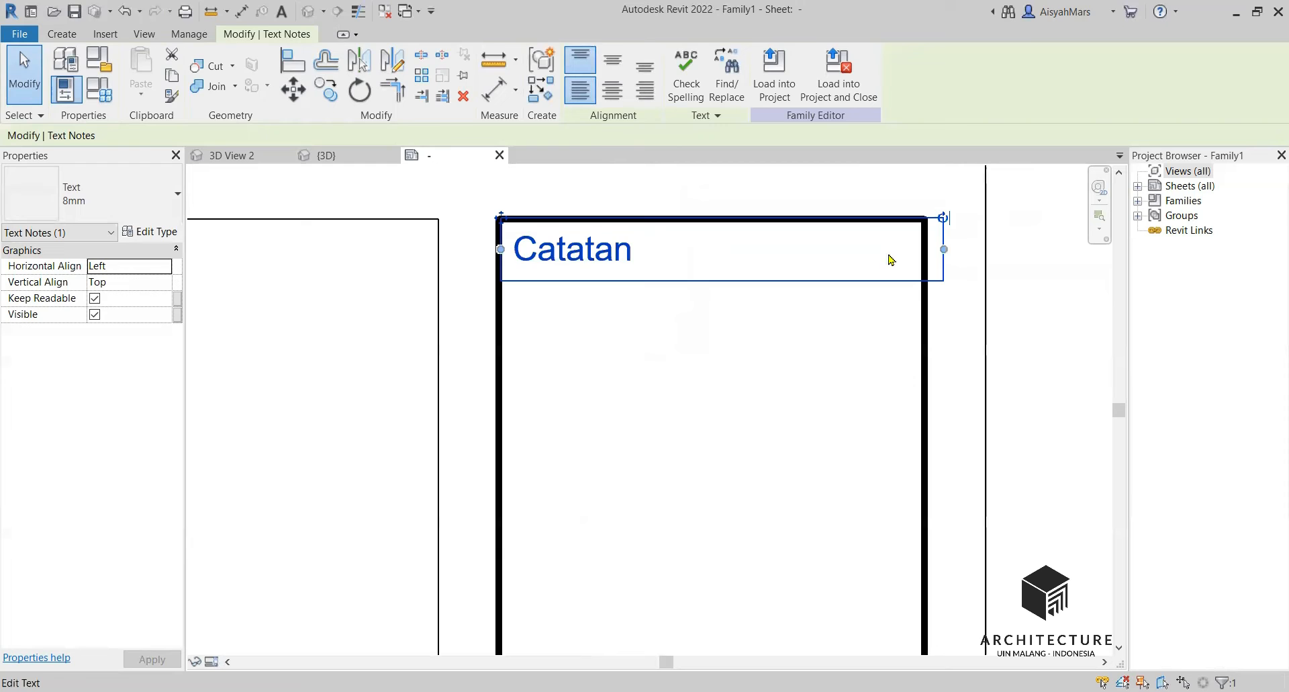
left_click_drag(944, 249, 923, 249)
left_click(938, 320)
Copy the "Catatan" note from the strip's uppermost cell to the matching position in the second cell, with multiple copying enabled
scroll(672, 269, "down", 4)
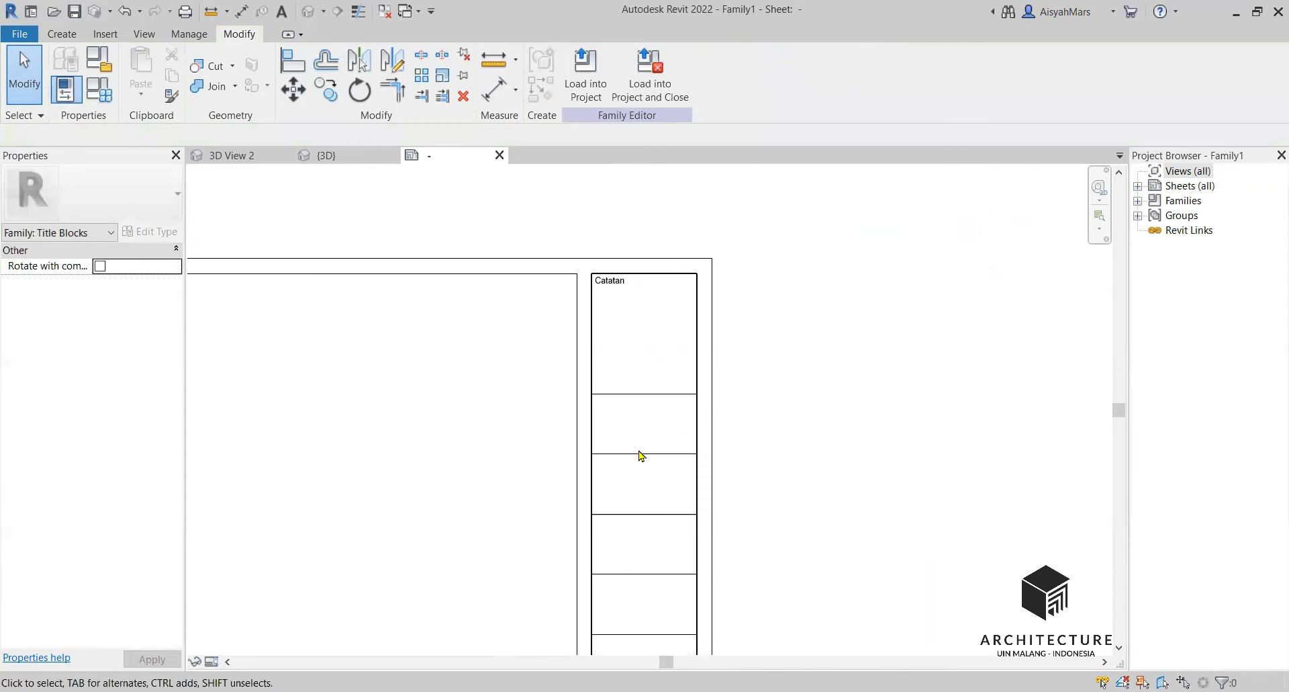
scroll(635, 460, "up", 1)
left_click(599, 203)
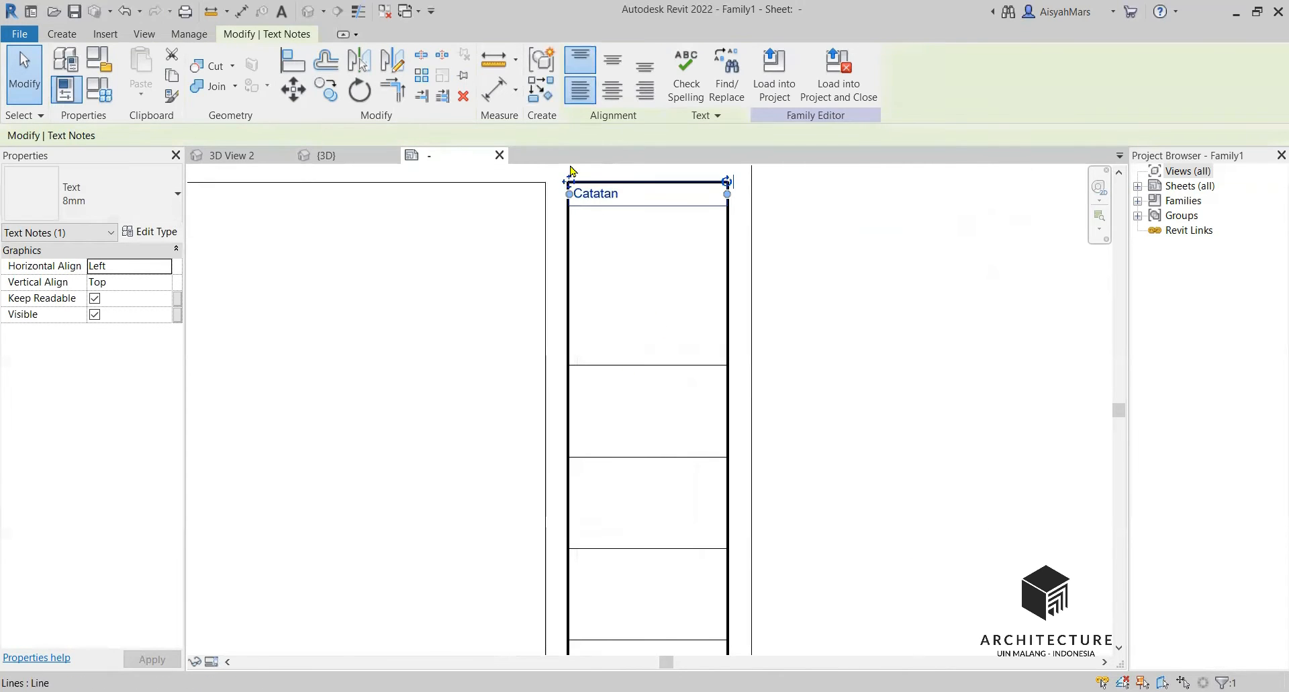
left_click(326, 89)
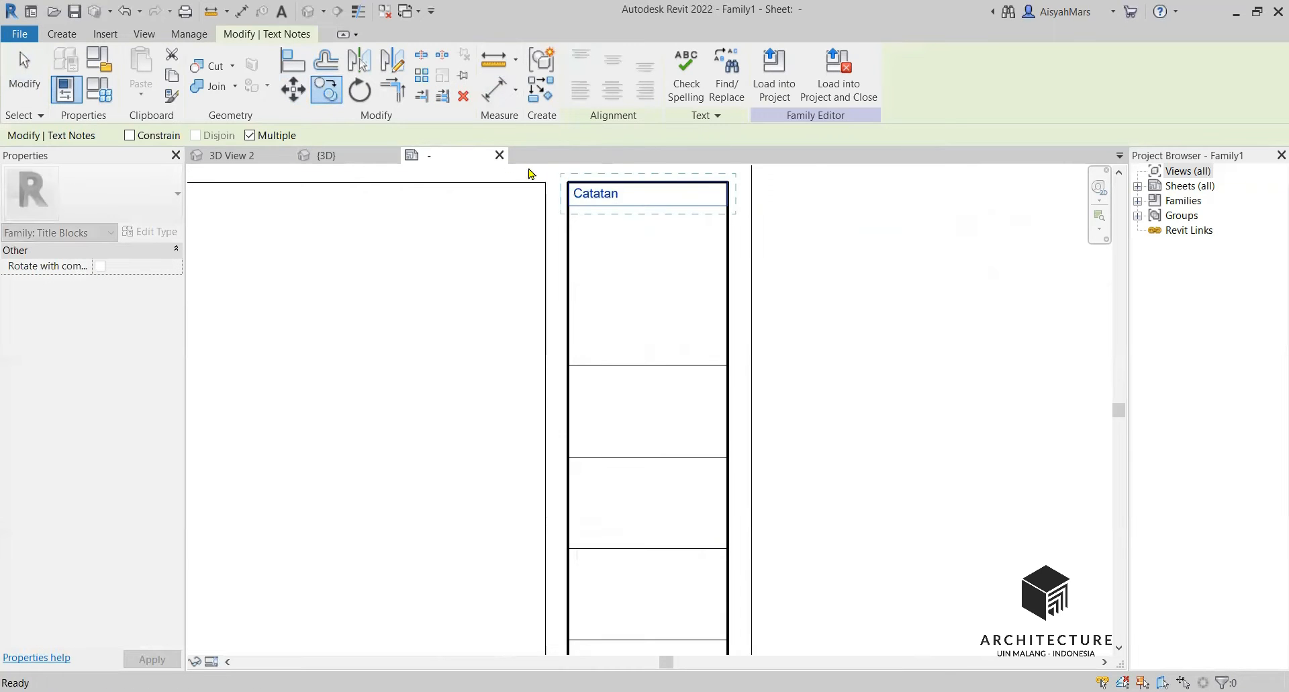
scroll(530, 189, "up", 1)
left_click(581, 189)
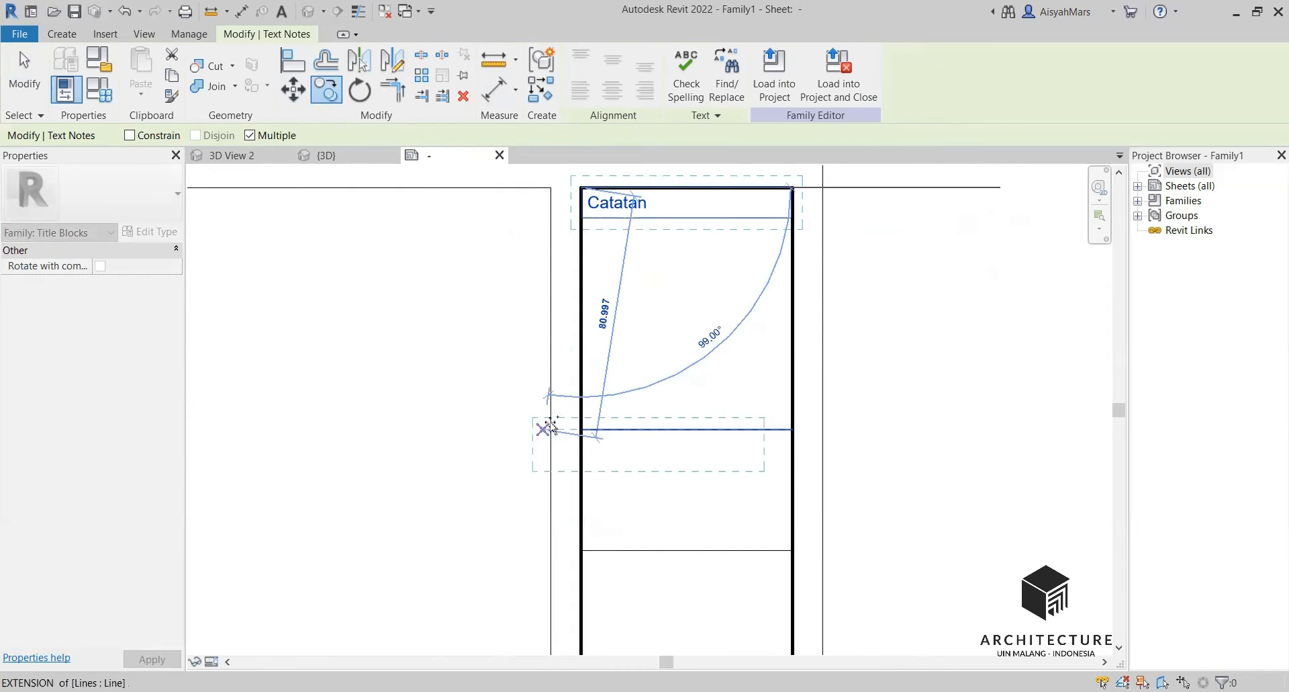
left_click(581, 426)
Place further copies of the "Catatan" note at the top of each of the strip's remaining four cells
scroll(601, 307, "down", 2)
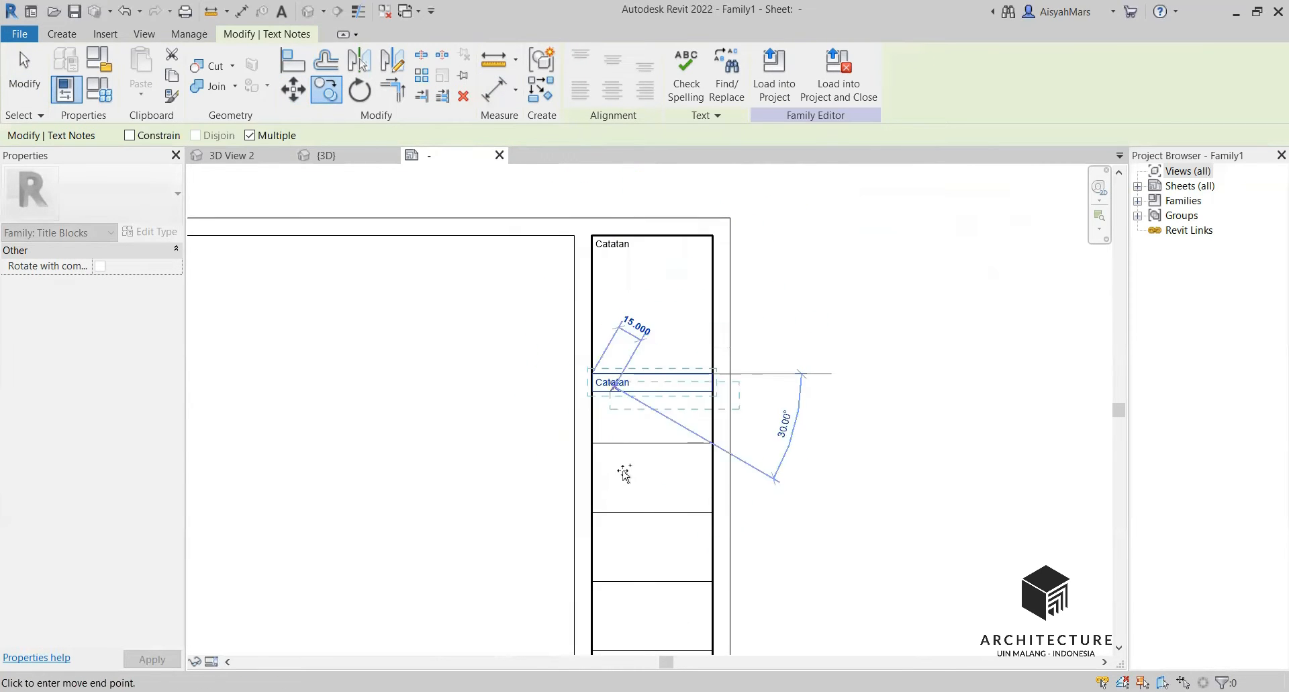
left_click(592, 443)
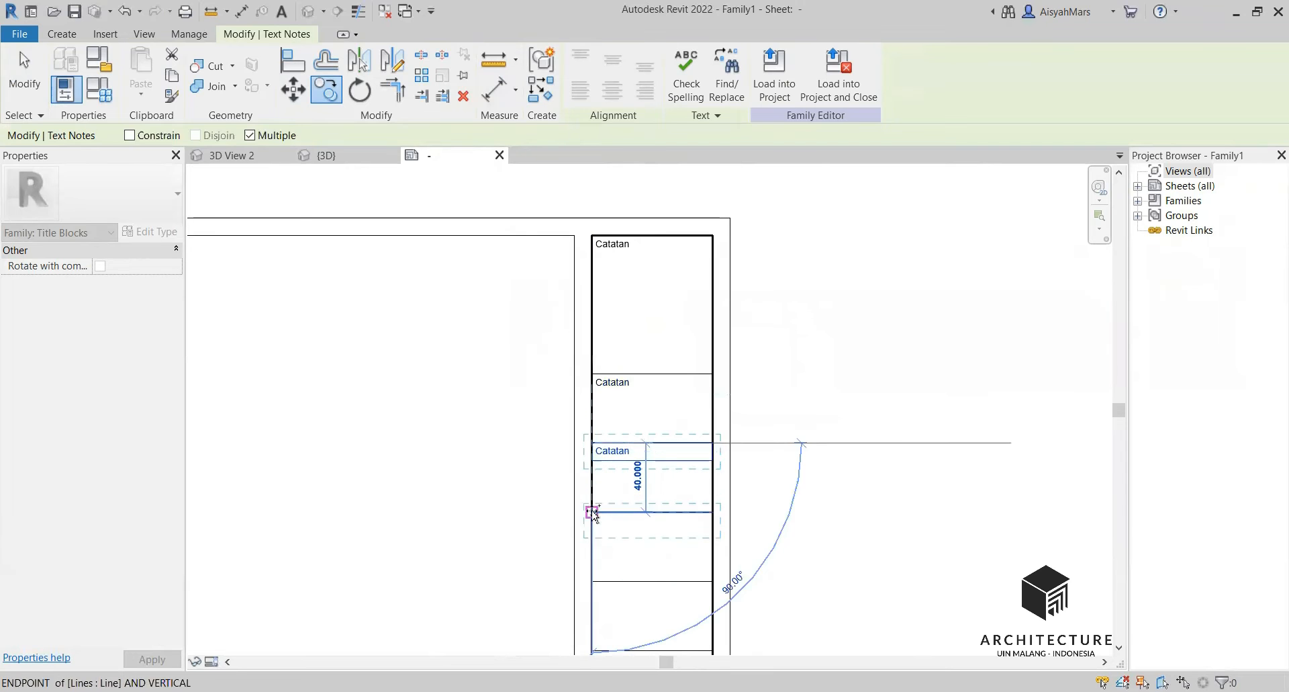
left_click(591, 511)
left_click(592, 581)
scroll(614, 460, "down", 4)
scroll(614, 591, "up", 4)
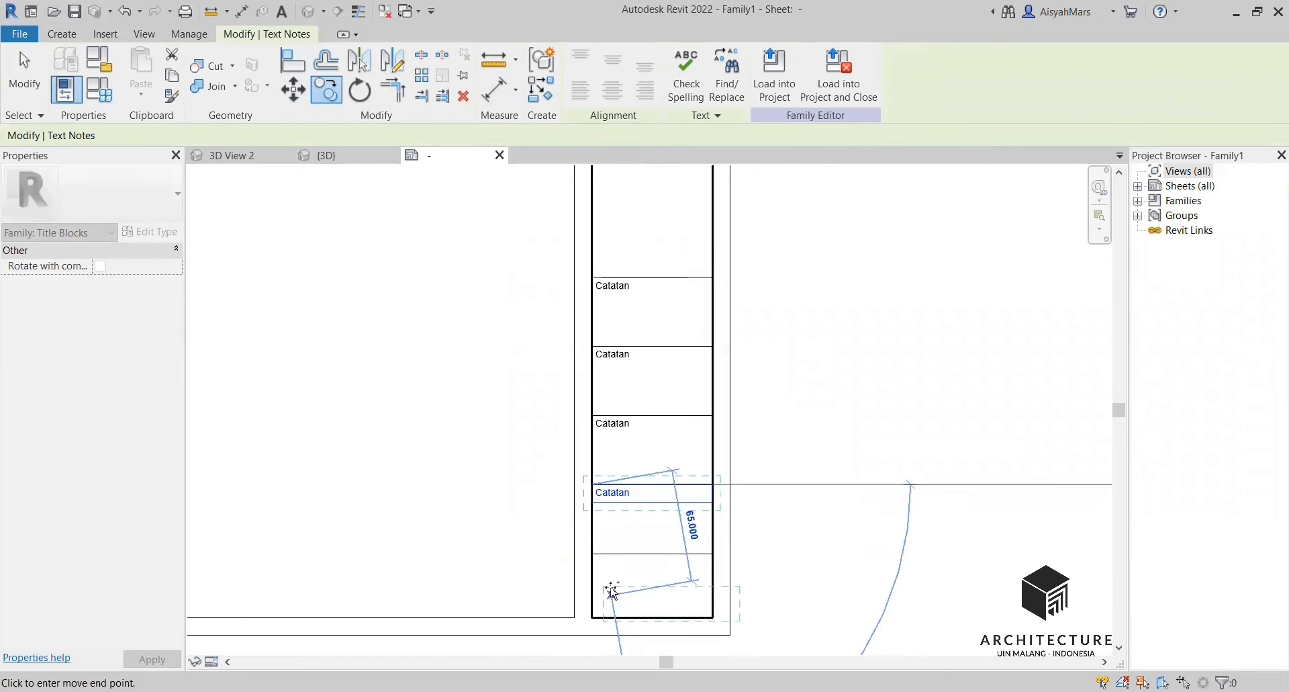
left_click(591, 562)
key("Escape")
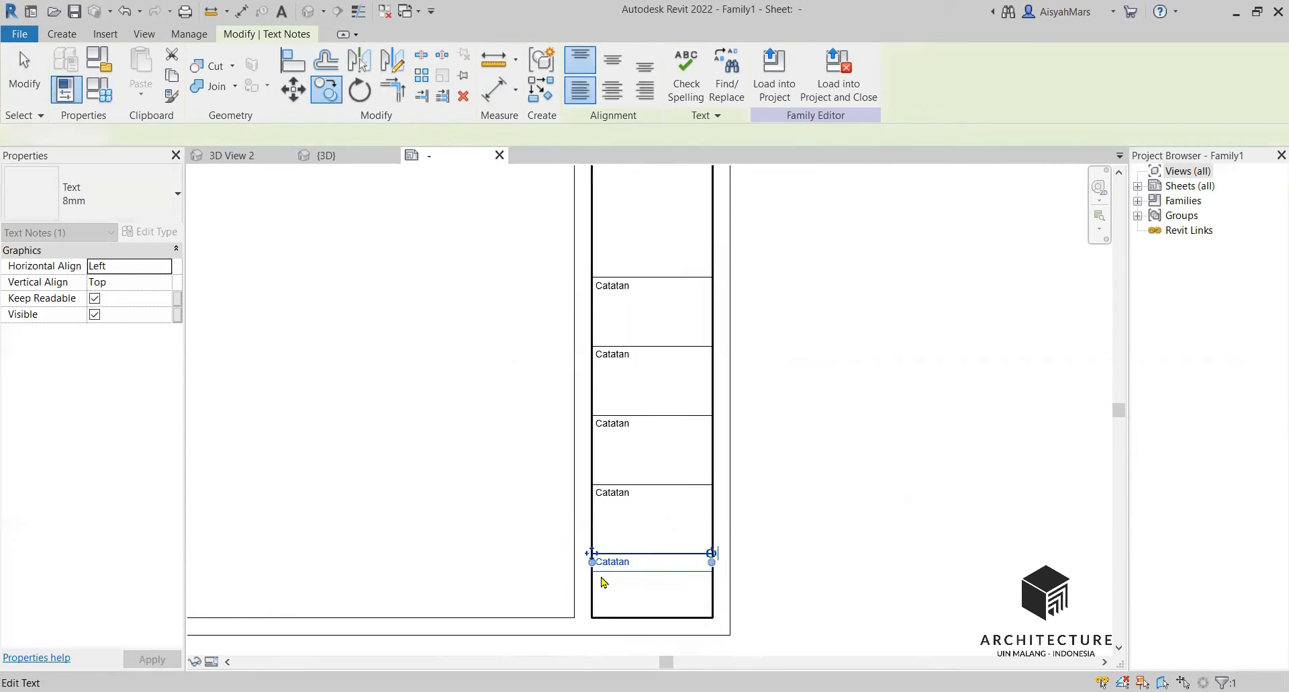
key("Escape")
scroll(522, 579, "down", 2)
scroll(521, 579, "down", 1)
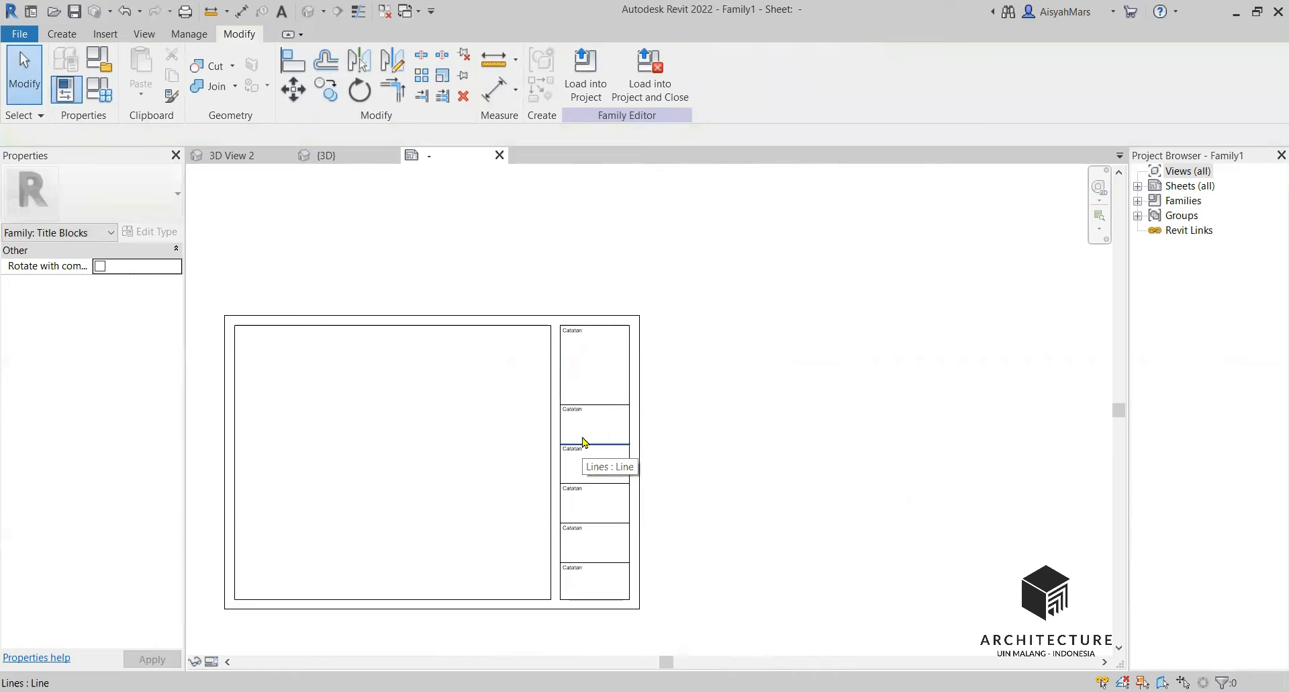
Change the heading in the strip's second cell to "Konsultan"
scroll(582, 439, "up", 5)
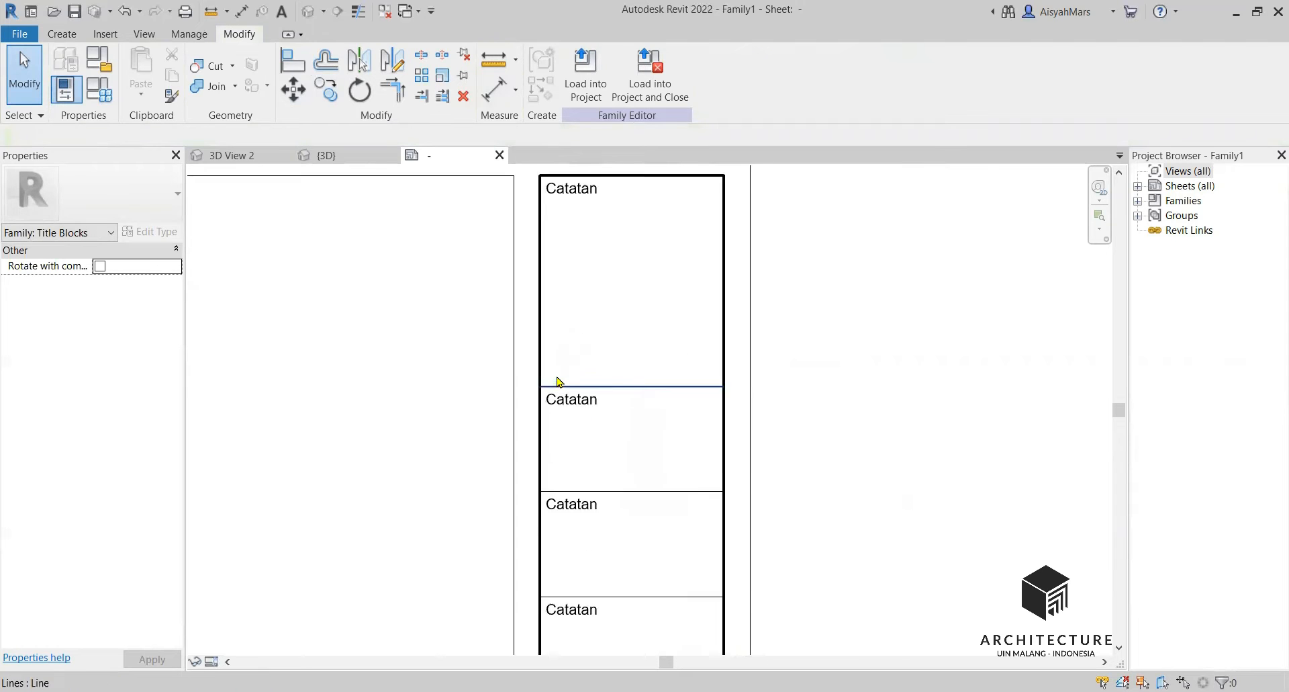
double_click(583, 405)
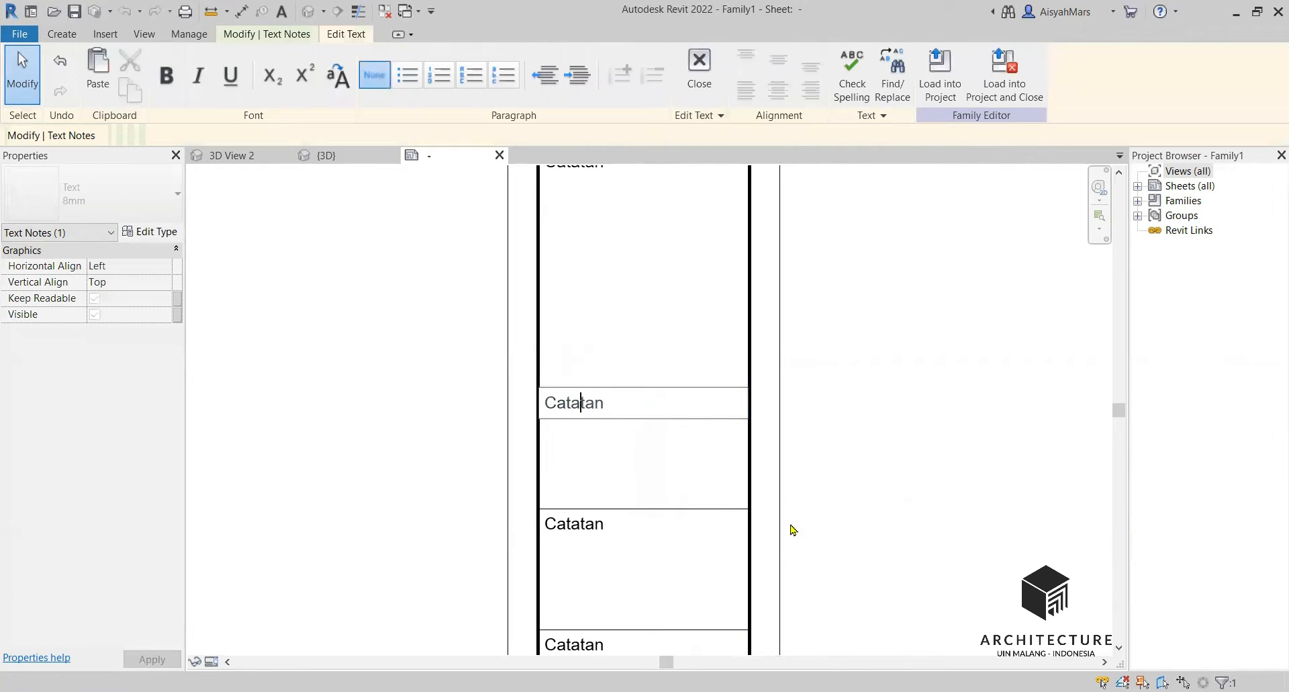
key("ctrl+a")
type("K")
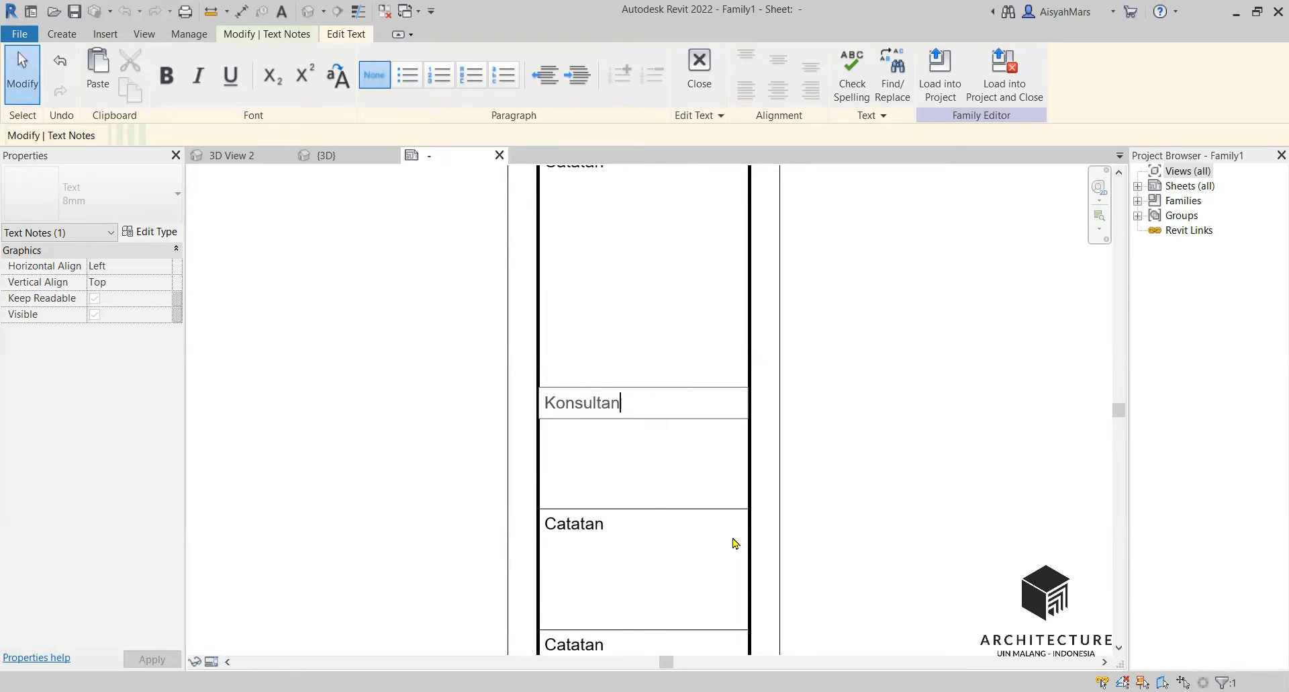
Change the heading in the strip's third cell to "Kontraktor"
double_click(572, 524)
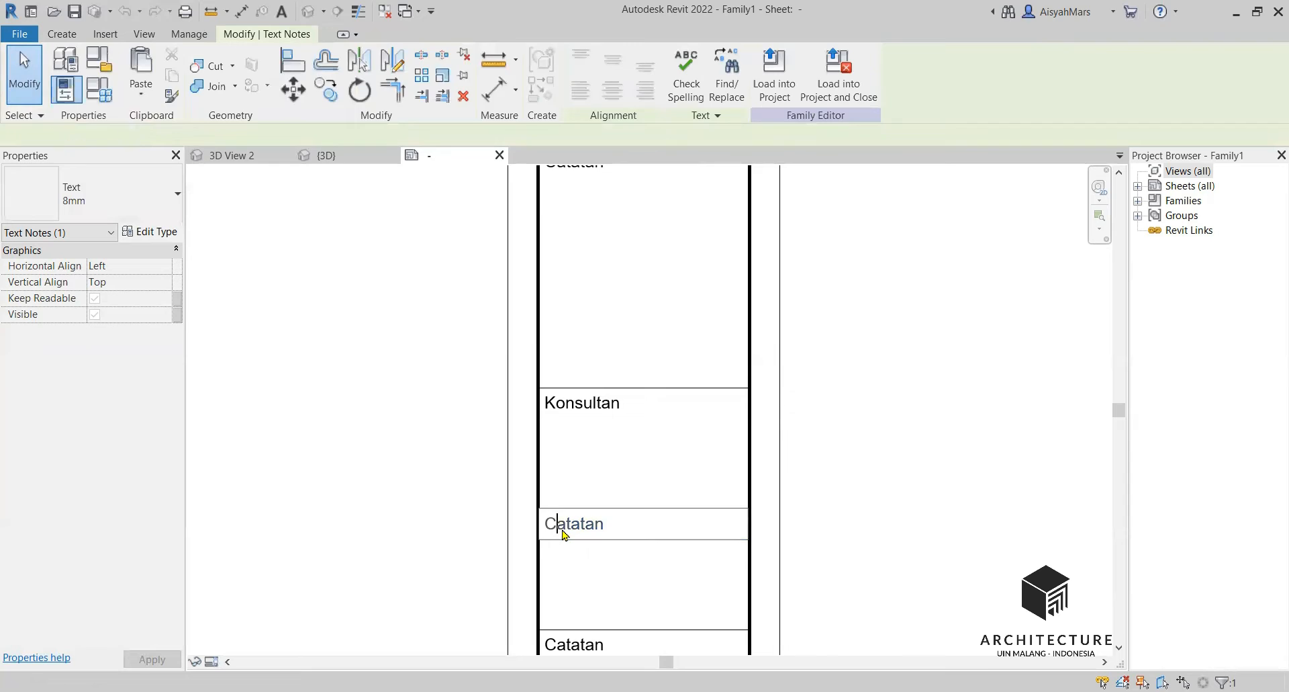
key("ctrl+a")
type("KO")
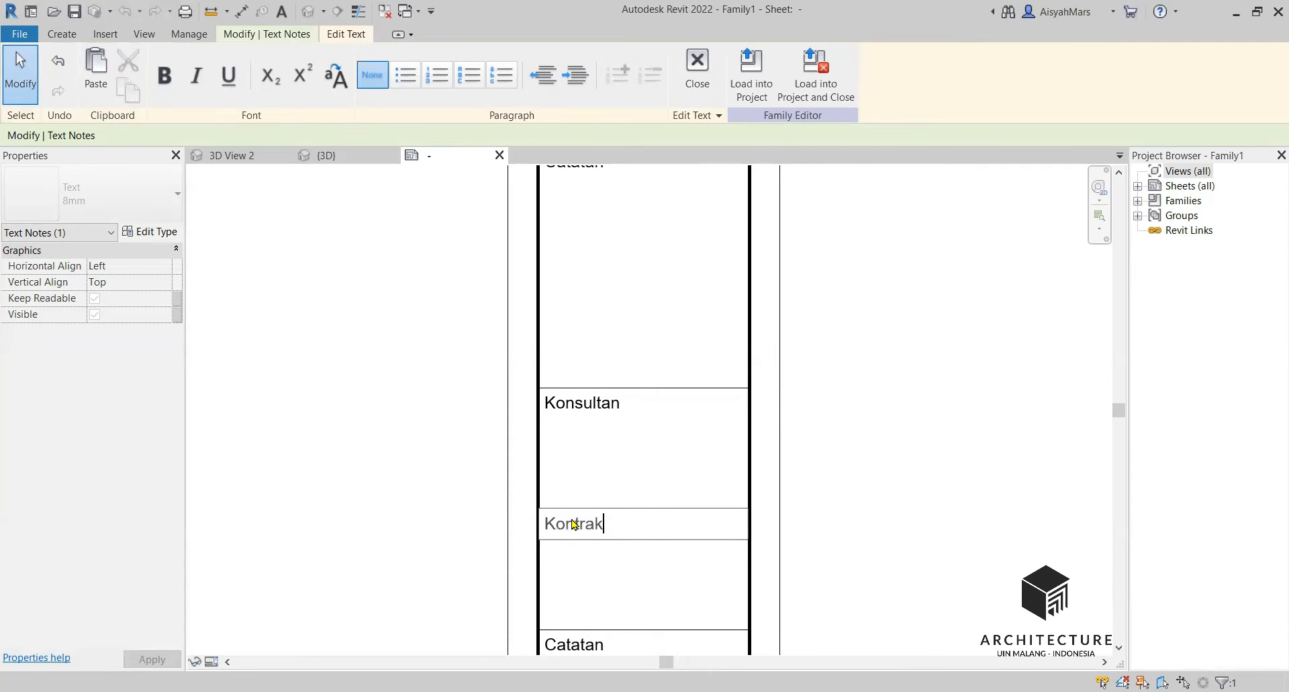
Change the heading in the strip's fourth cell to "Arsitek"
scroll(642, 542, "down", 3)
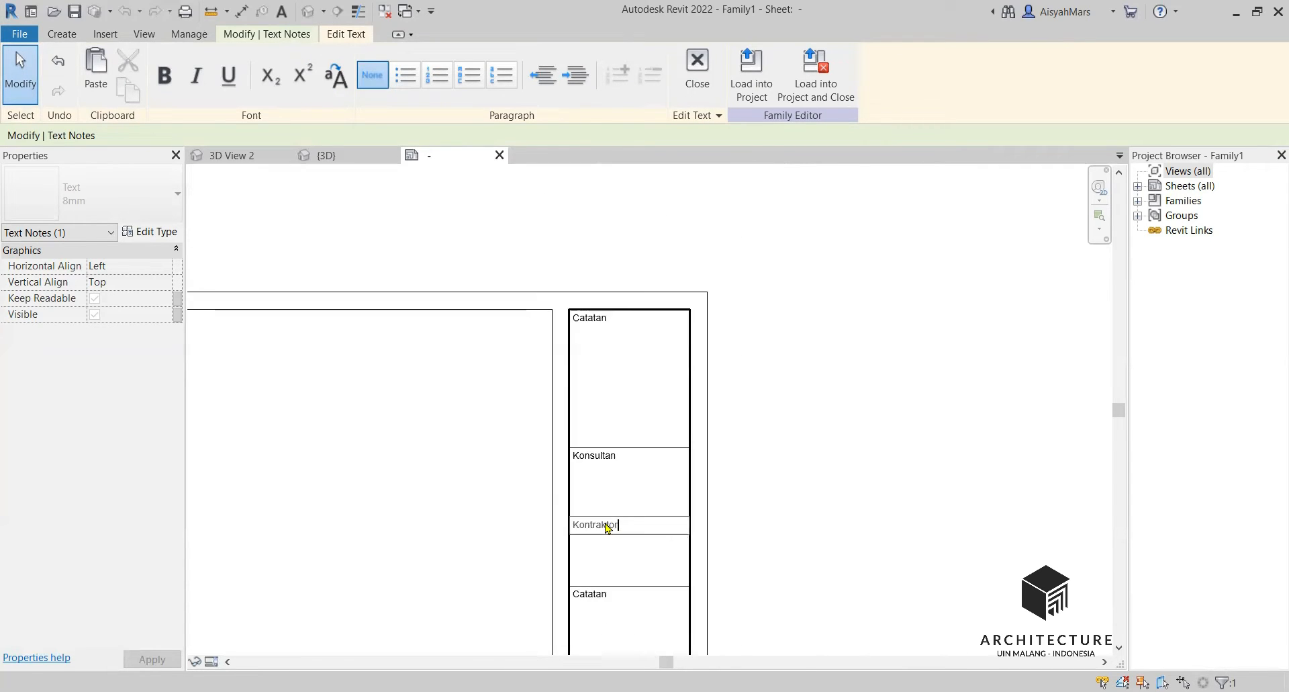
scroll(613, 556, "up", 2)
left_click(584, 517)
left_click(585, 517)
double_click(582, 511)
type("Arsitek")
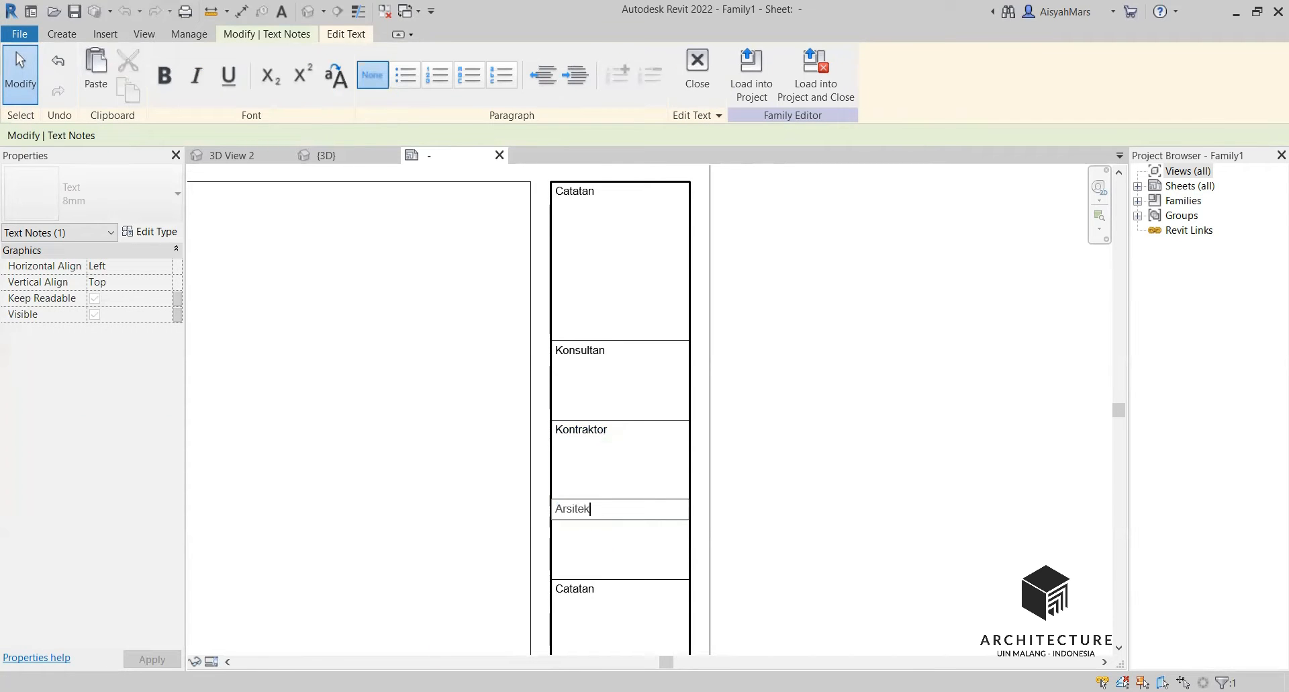
Change the heading in the strip's fifth cell to "Tanggal"
scroll(569, 324, "down", 3)
scroll(569, 435, "up", 3)
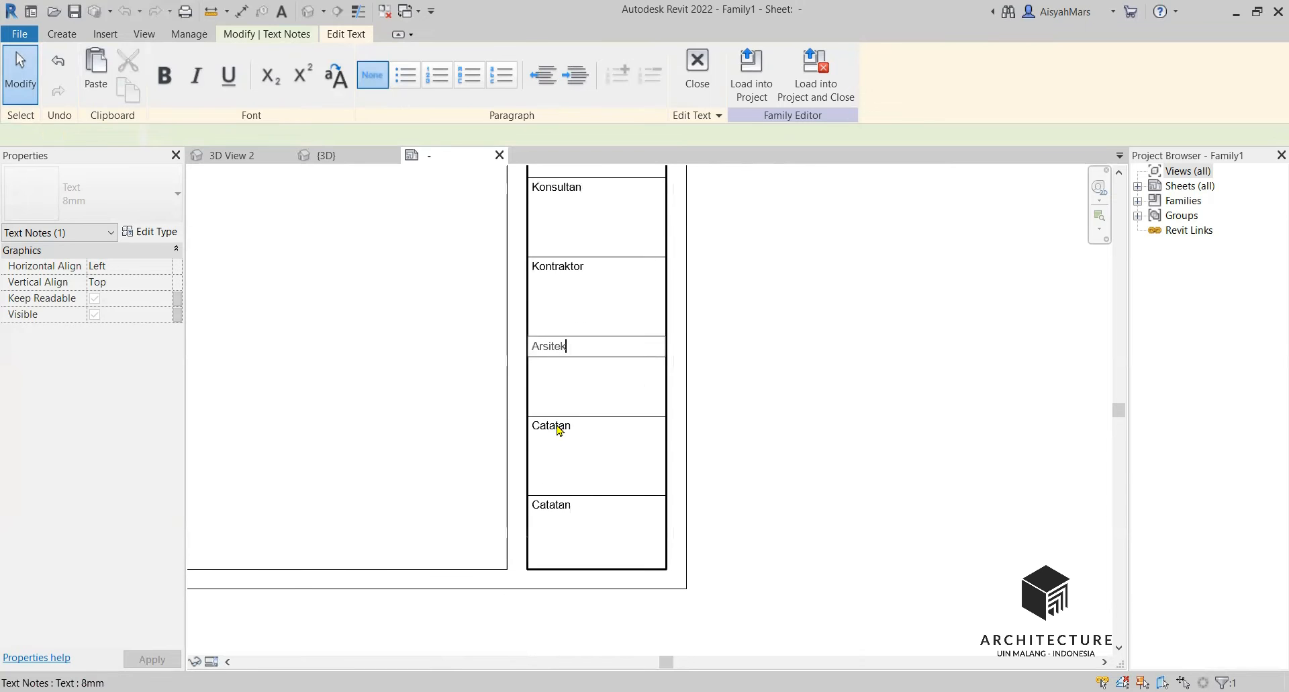
double_click(557, 425)
double_click(559, 428)
type("T")
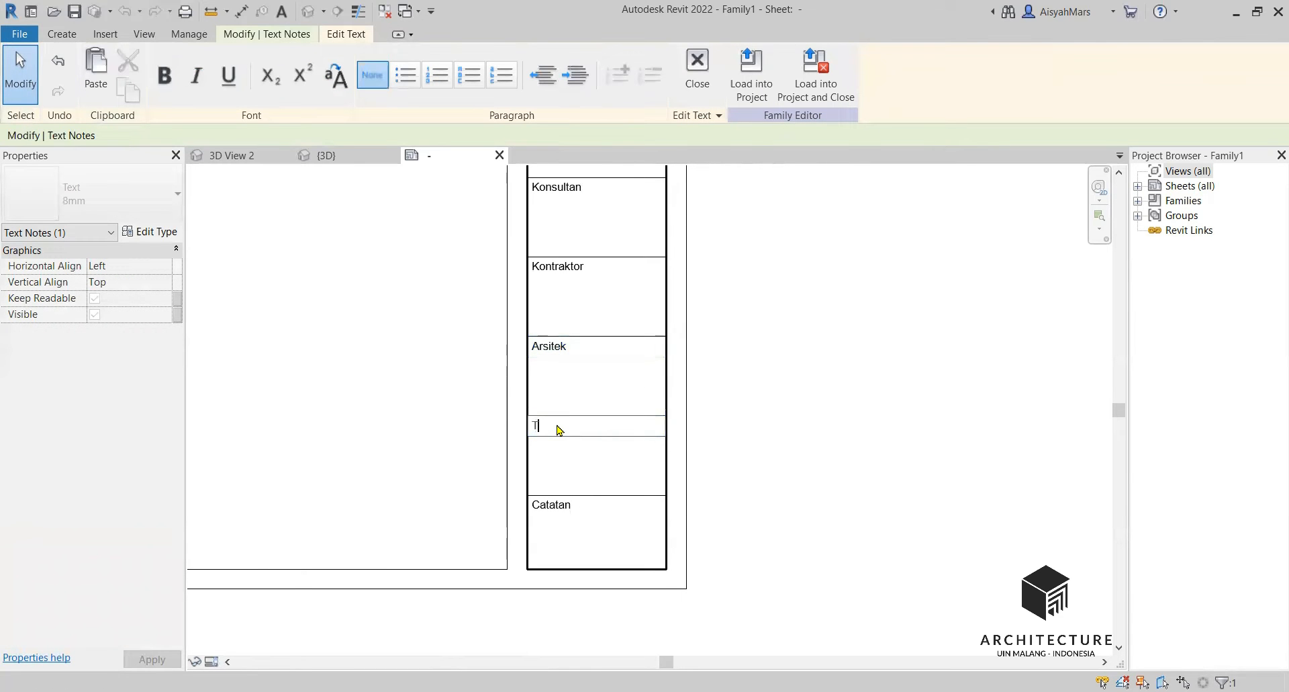
type("anggal")
Change the heading in the strip's lowest cell to "Lembar" and finish the text editing
left_click(560, 509)
double_click(558, 508)
double_click(558, 508)
type("Lembar")
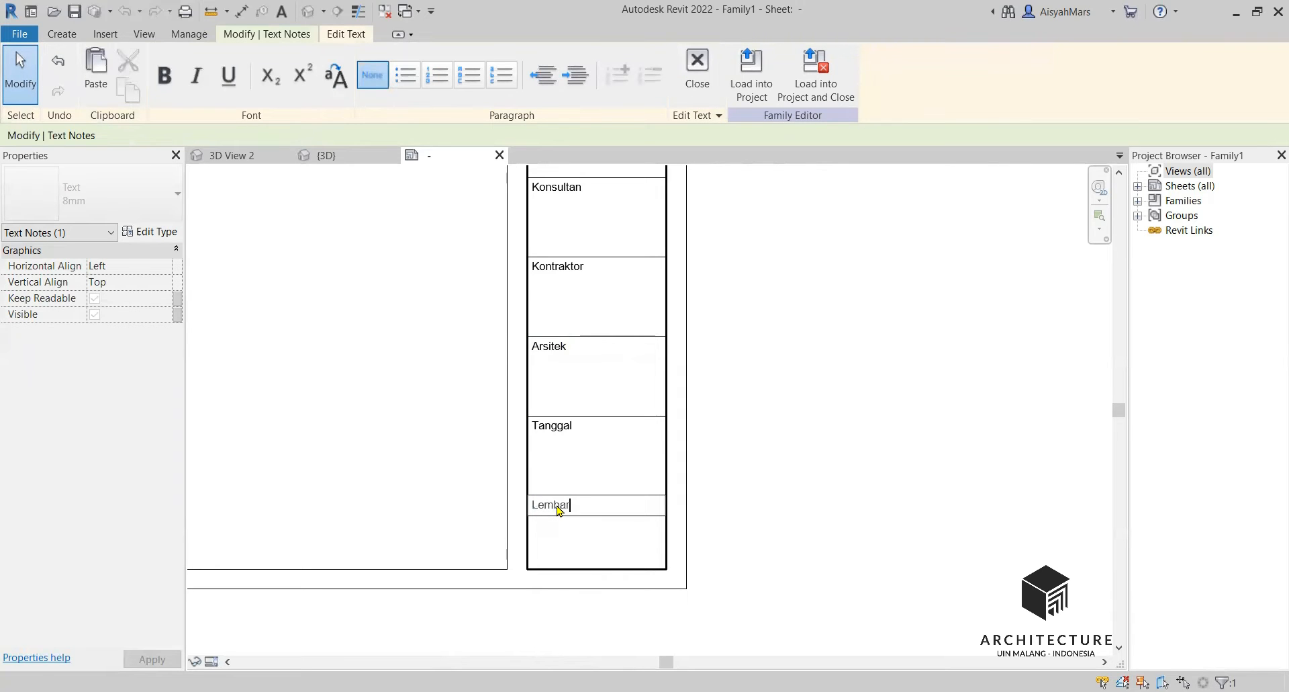
left_click(893, 470)
scroll(783, 570, "down", 2)
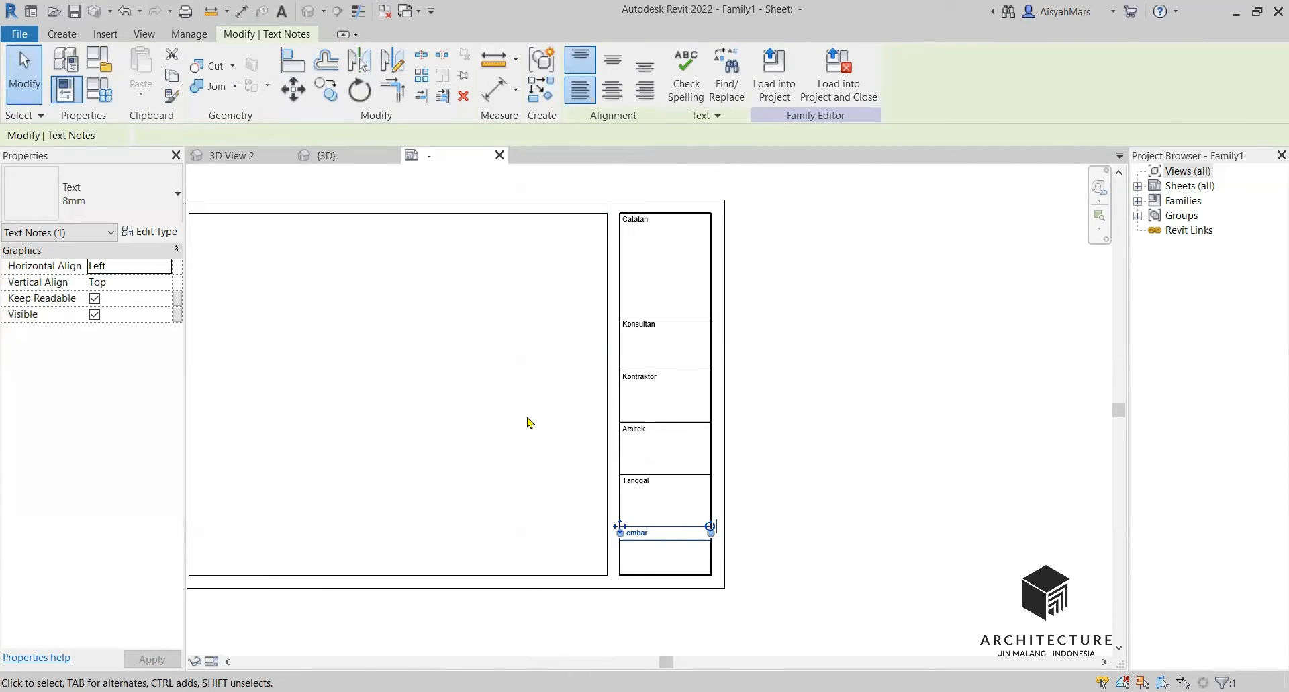
key("Escape")
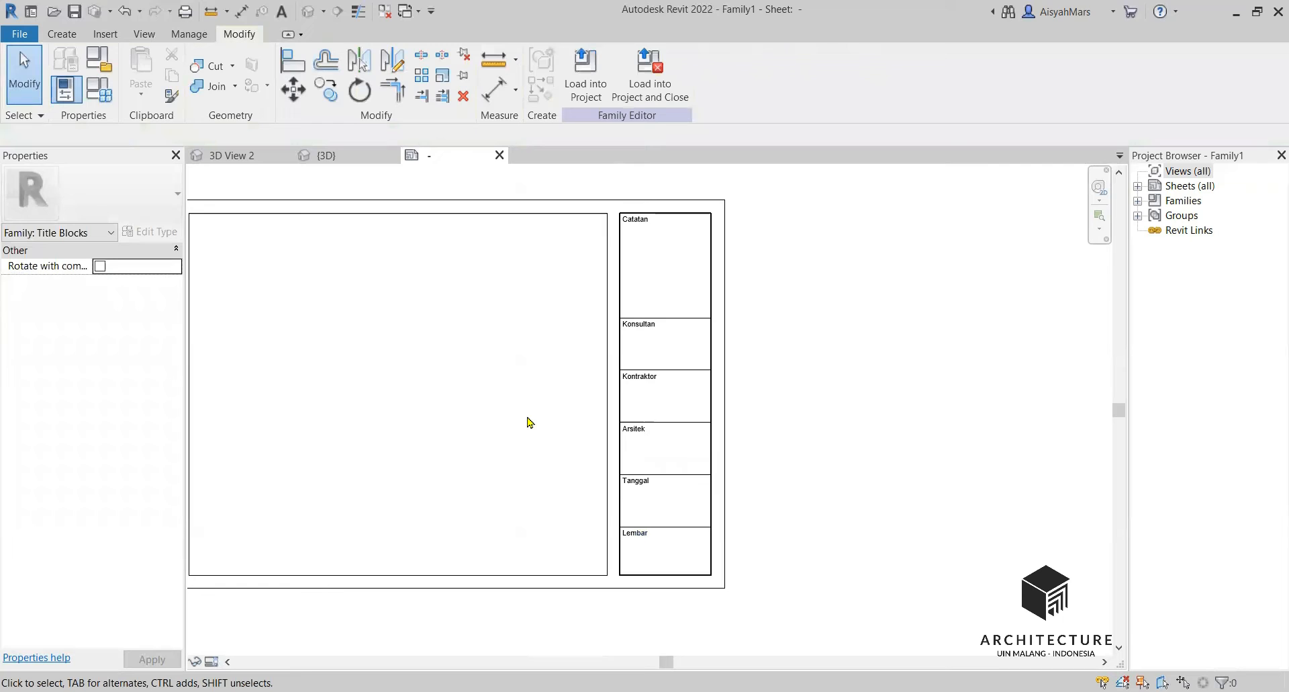
Start a label in the "Catatan" cell, examine the sheet parameters offered for it, and cancel without adding any
scroll(783, 366, "down", 2)
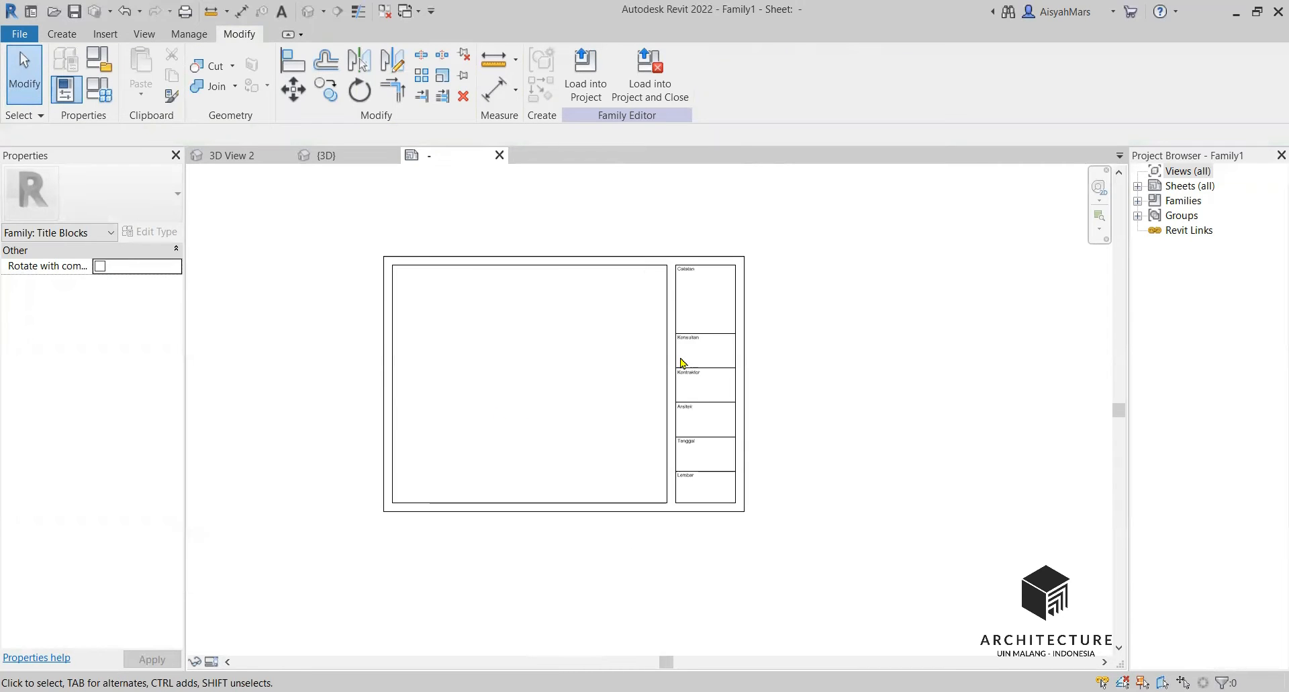
scroll(390, 474, "up", 2)
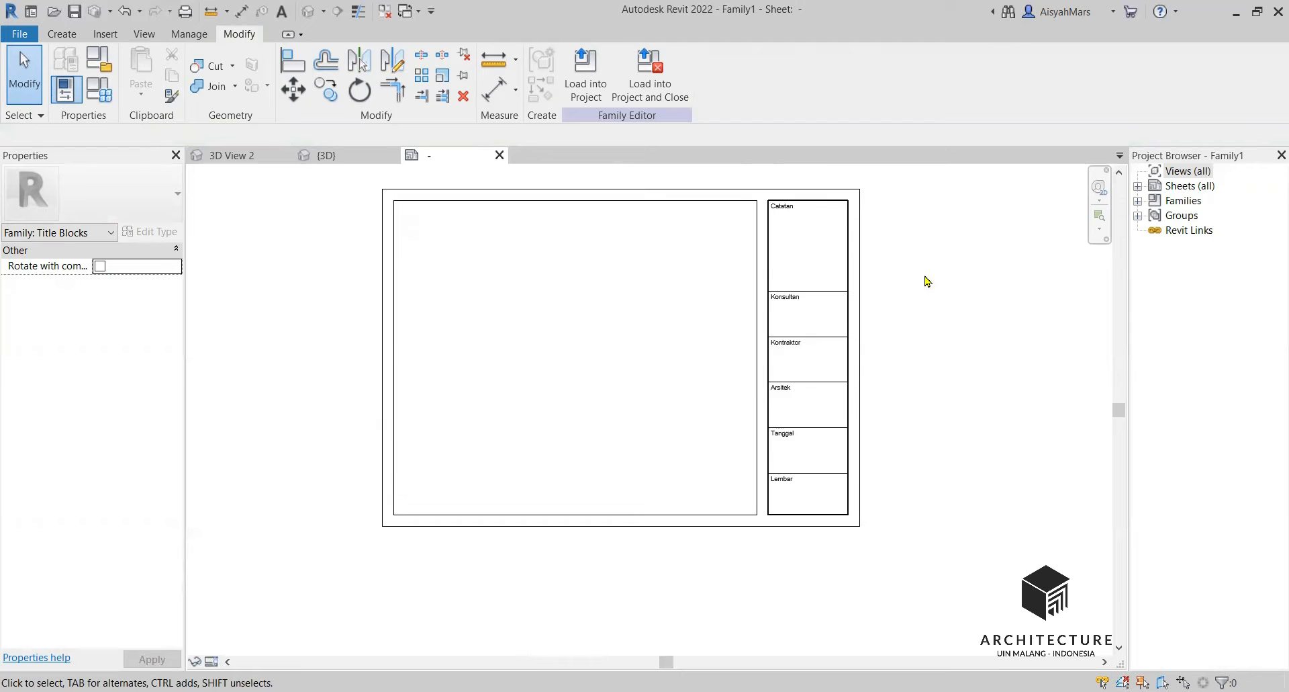
scroll(882, 218, "up", 1)
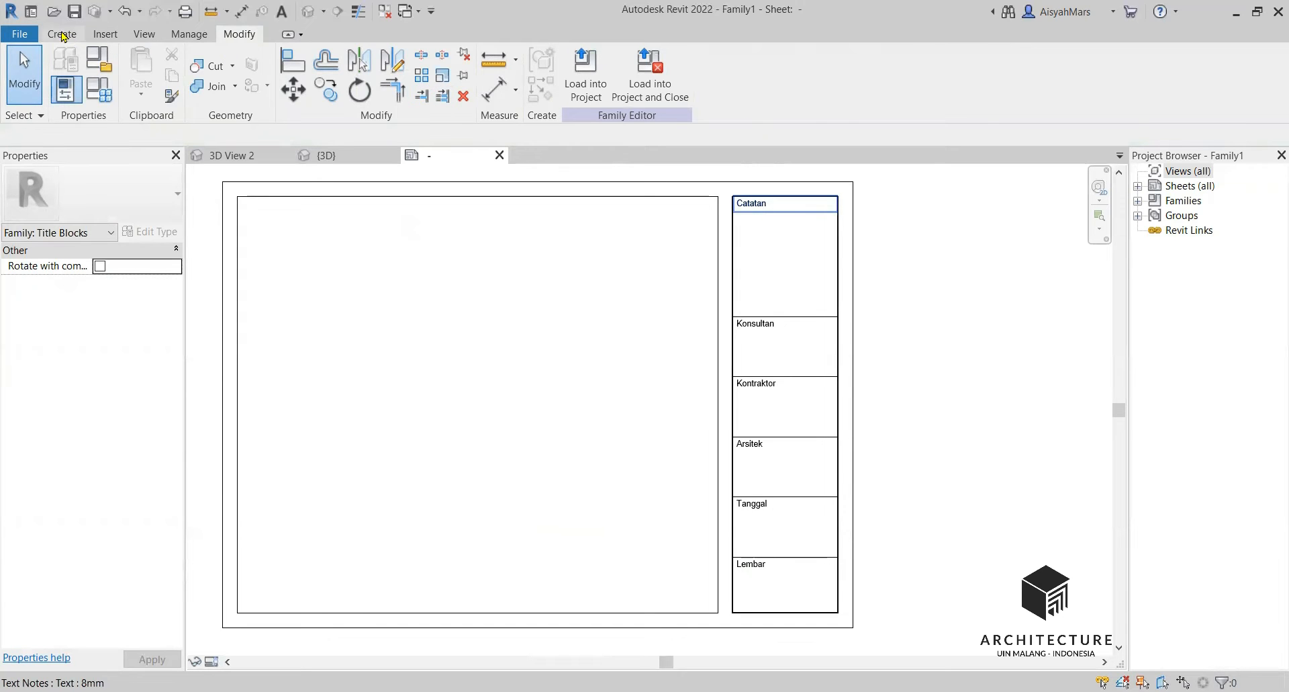
left_click(61, 35)
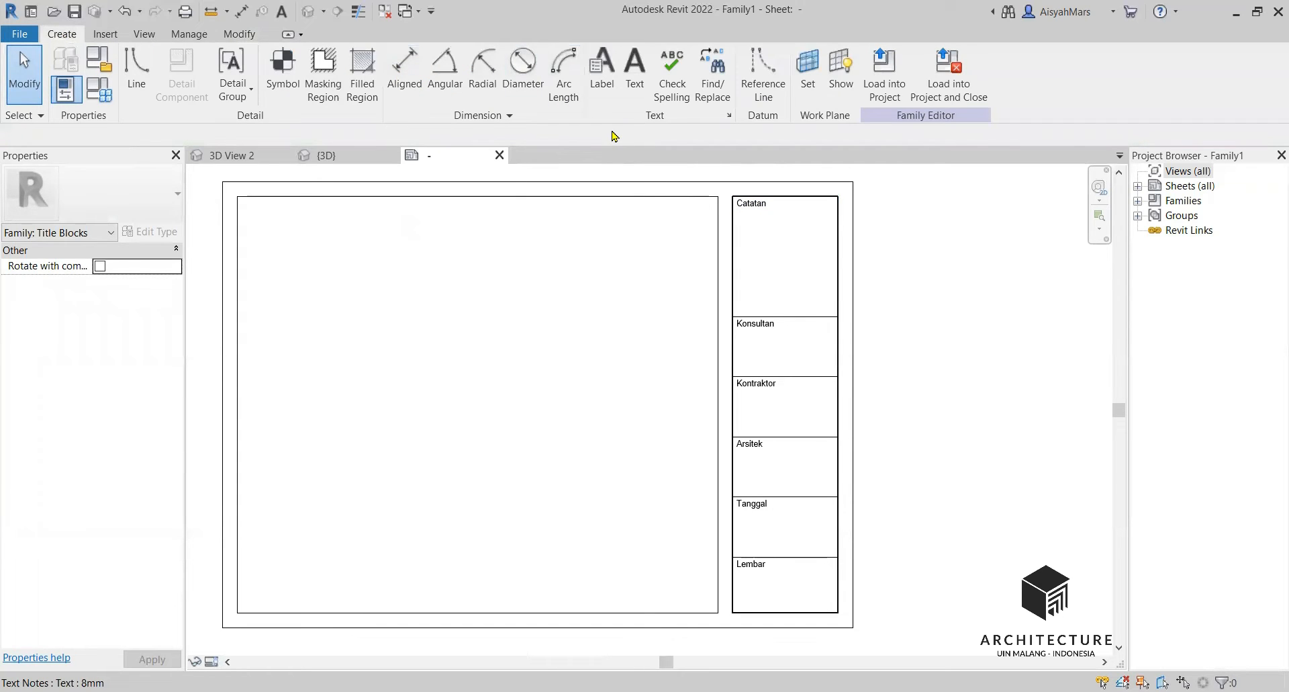
left_click(611, 82)
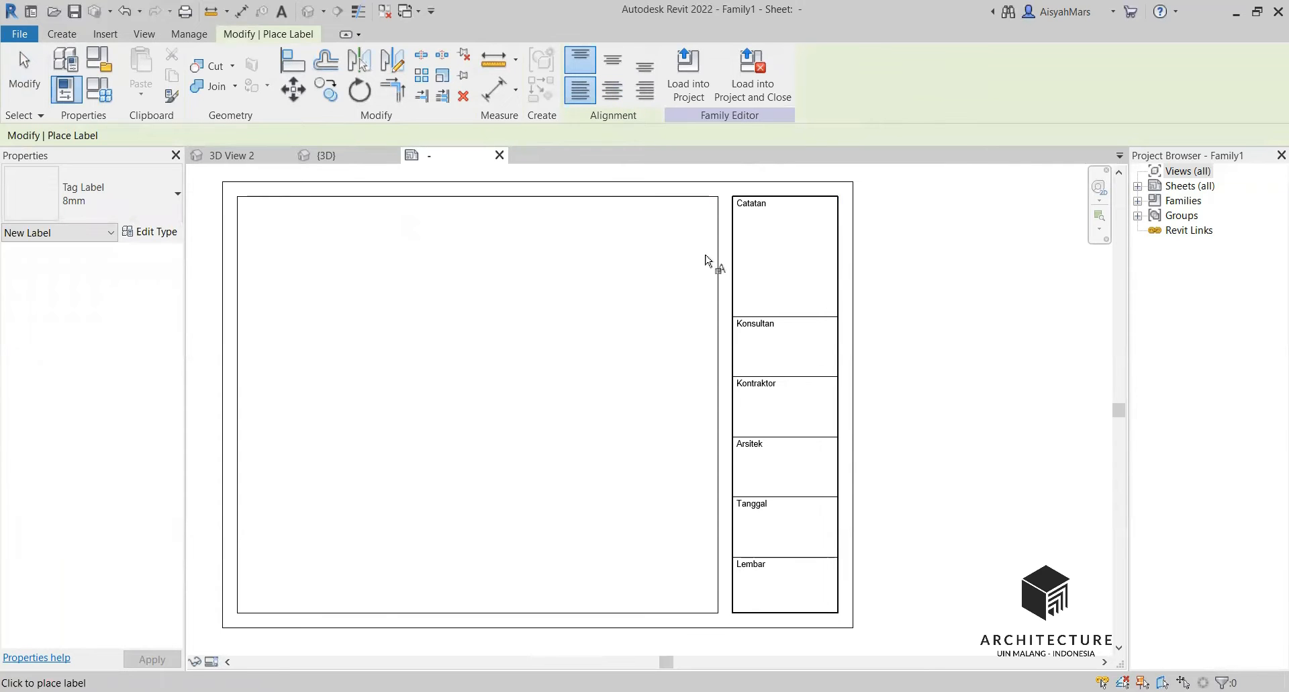
left_click(746, 260)
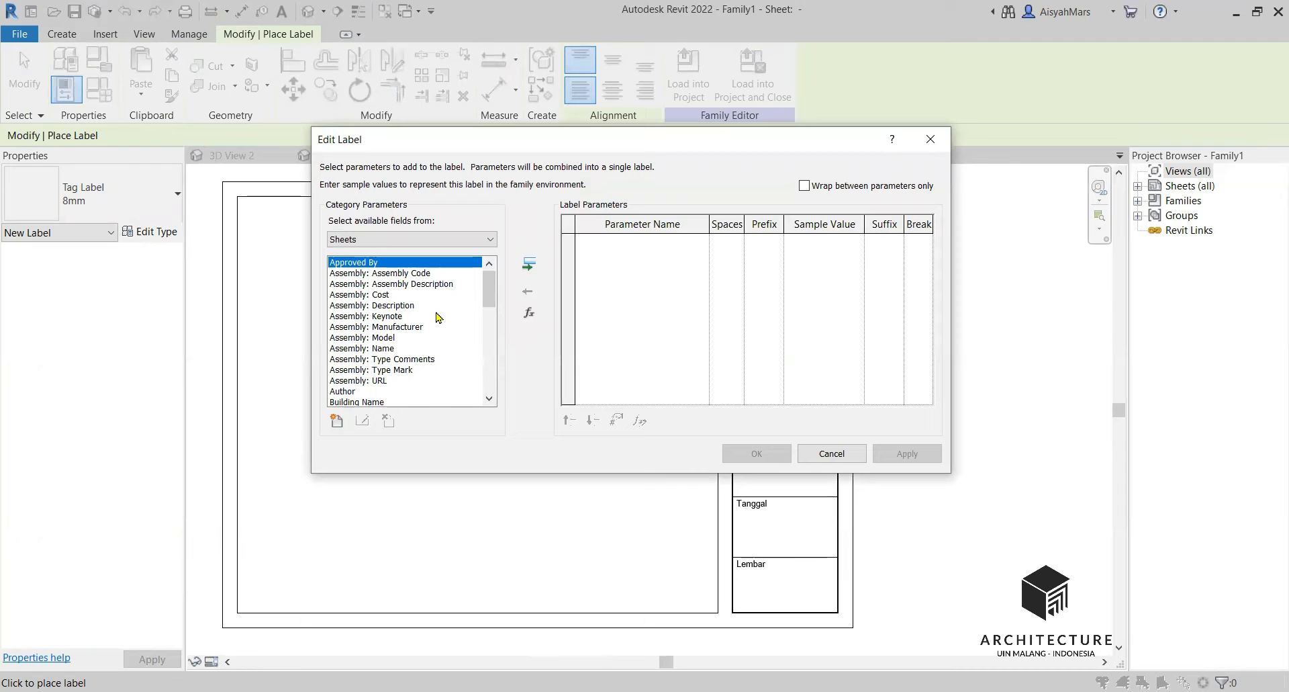
scroll(423, 302, "down", 3)
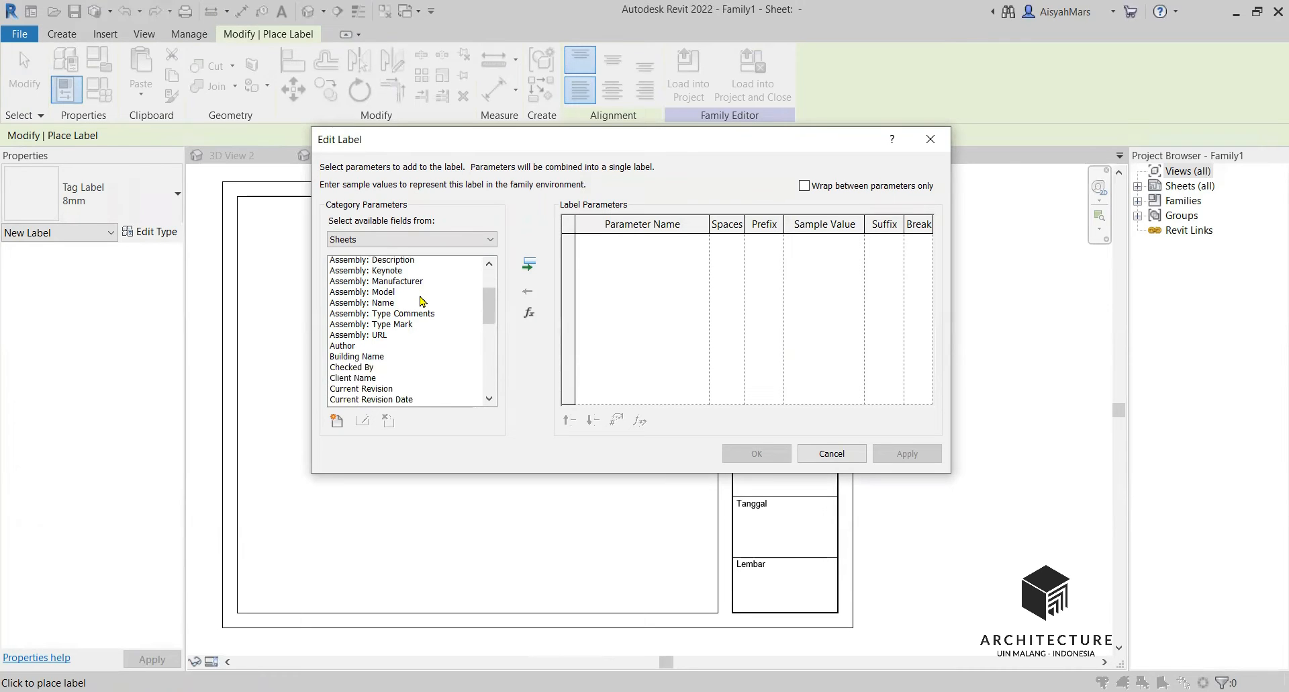
scroll(423, 300, "down", 4)
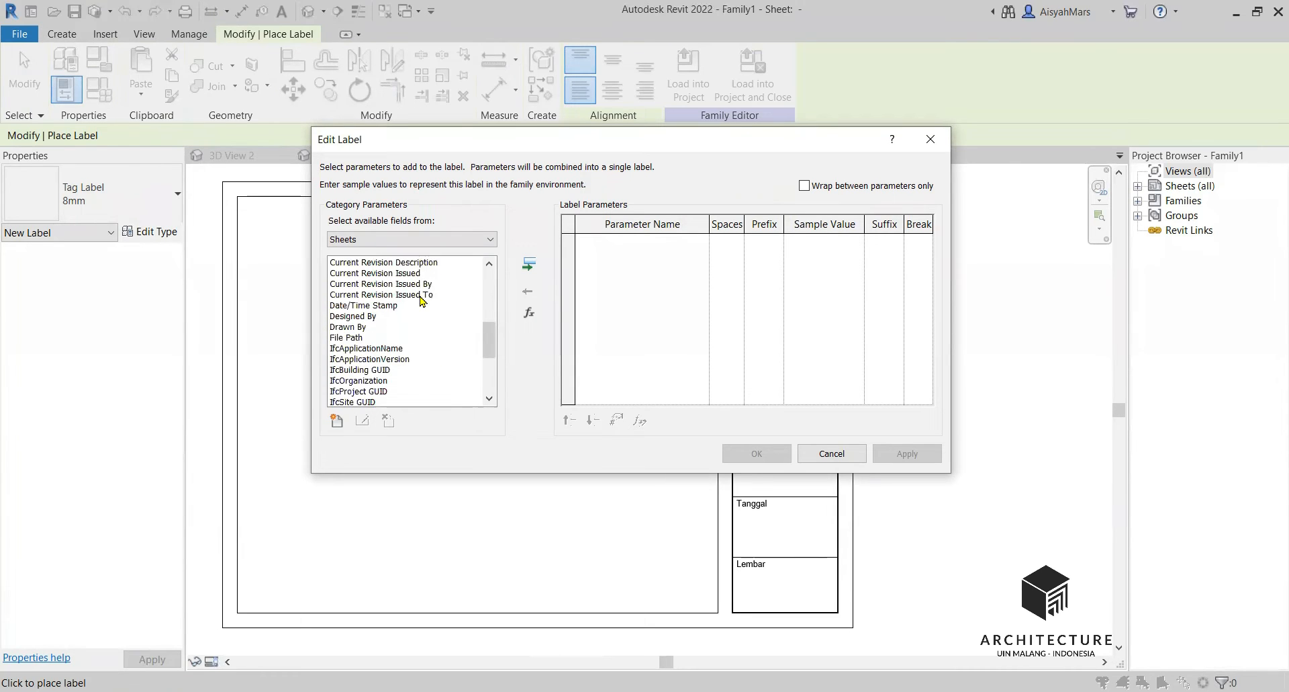
scroll(423, 300, "down", 5)
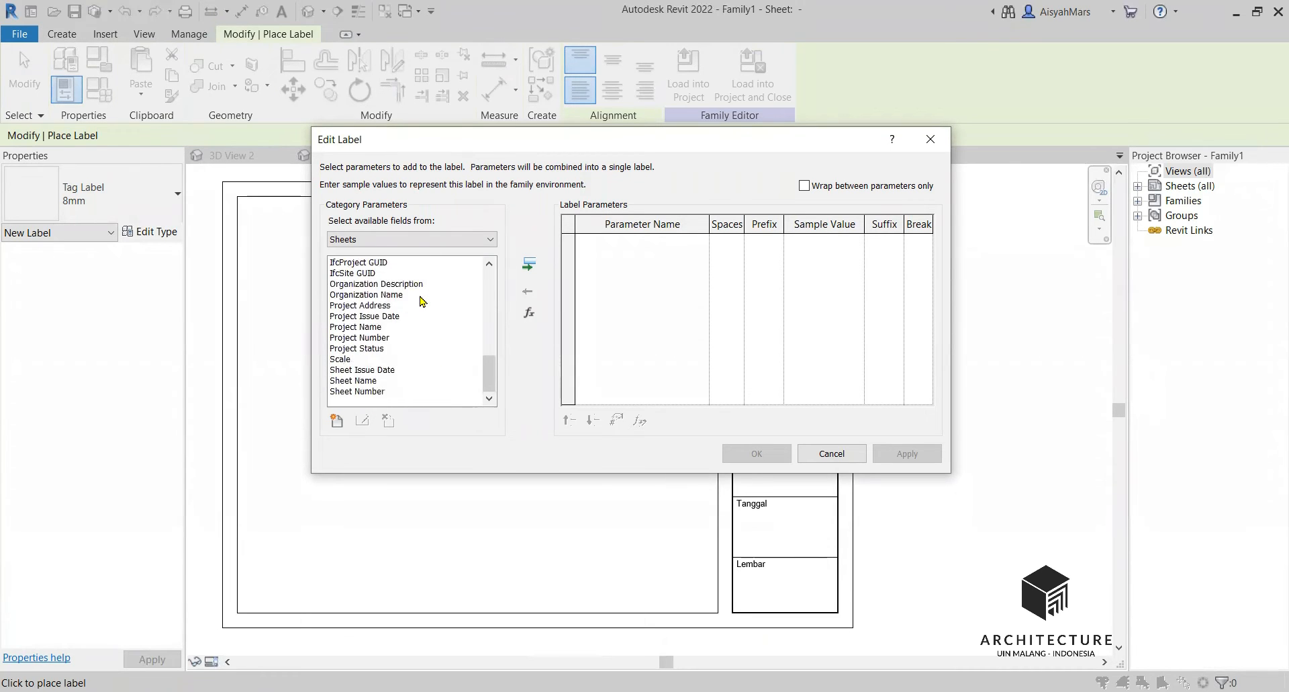
left_click(388, 326)
left_click(392, 339)
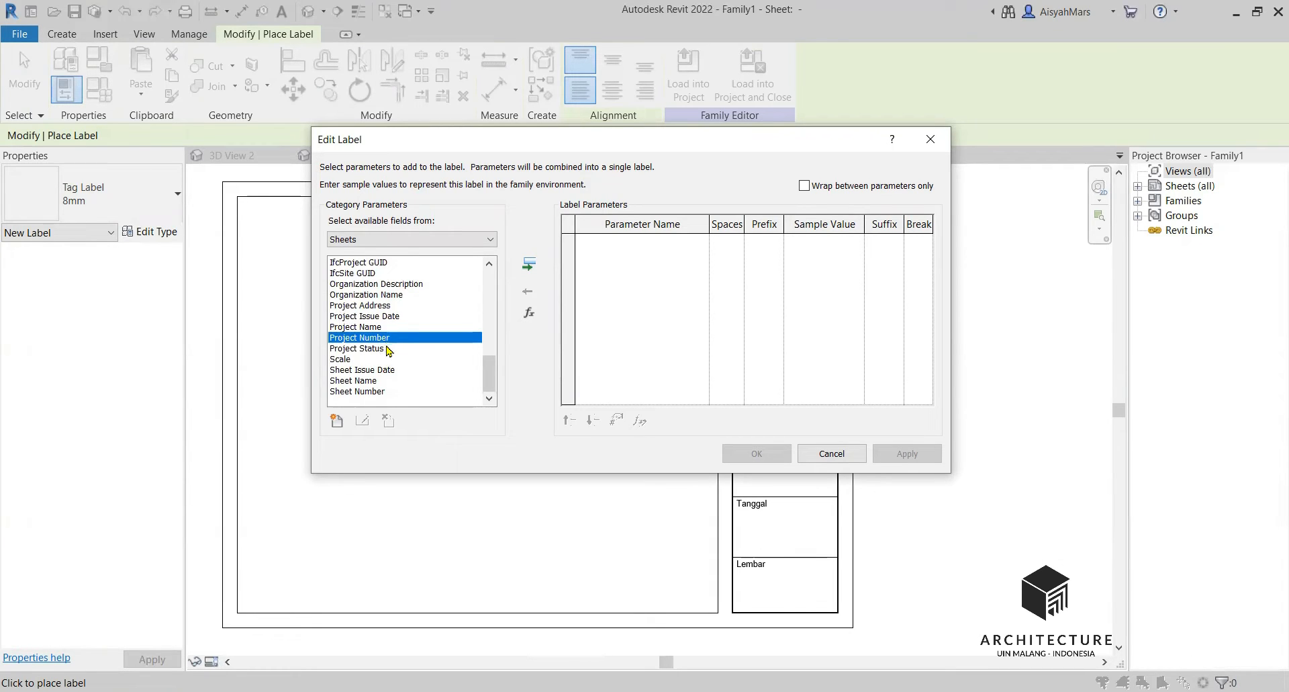
left_click(386, 349)
left_click(383, 361)
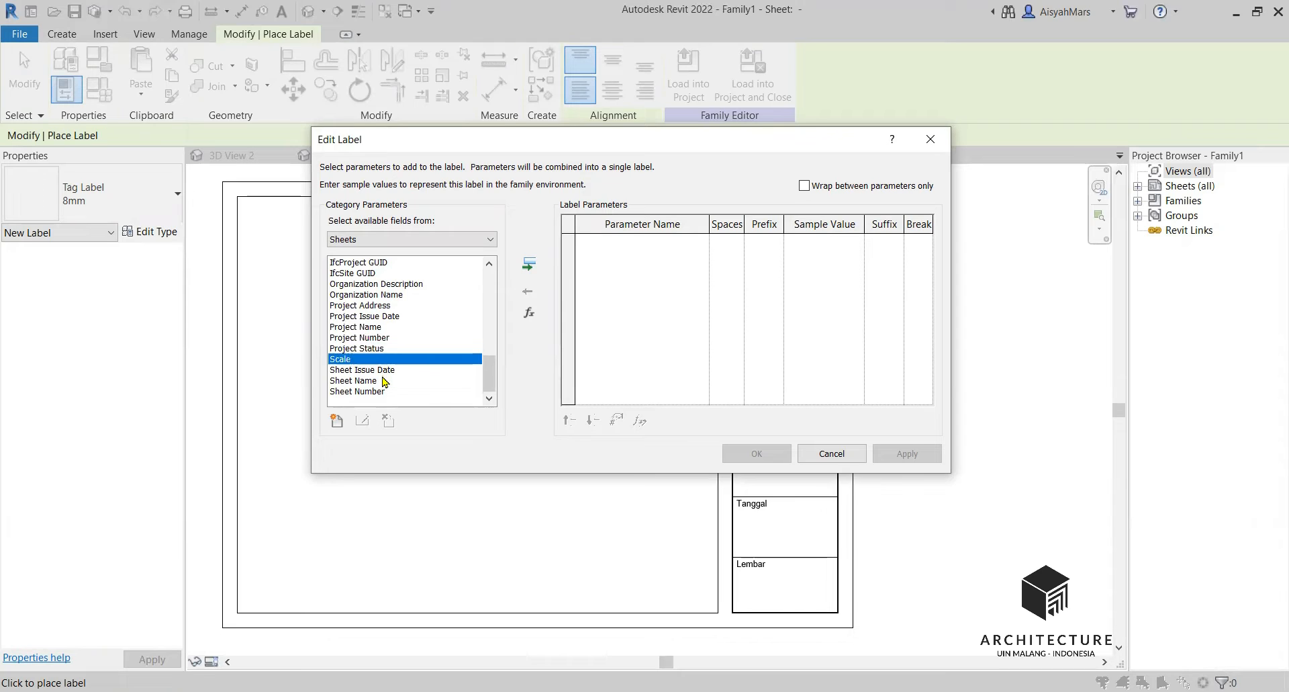
left_click(383, 380)
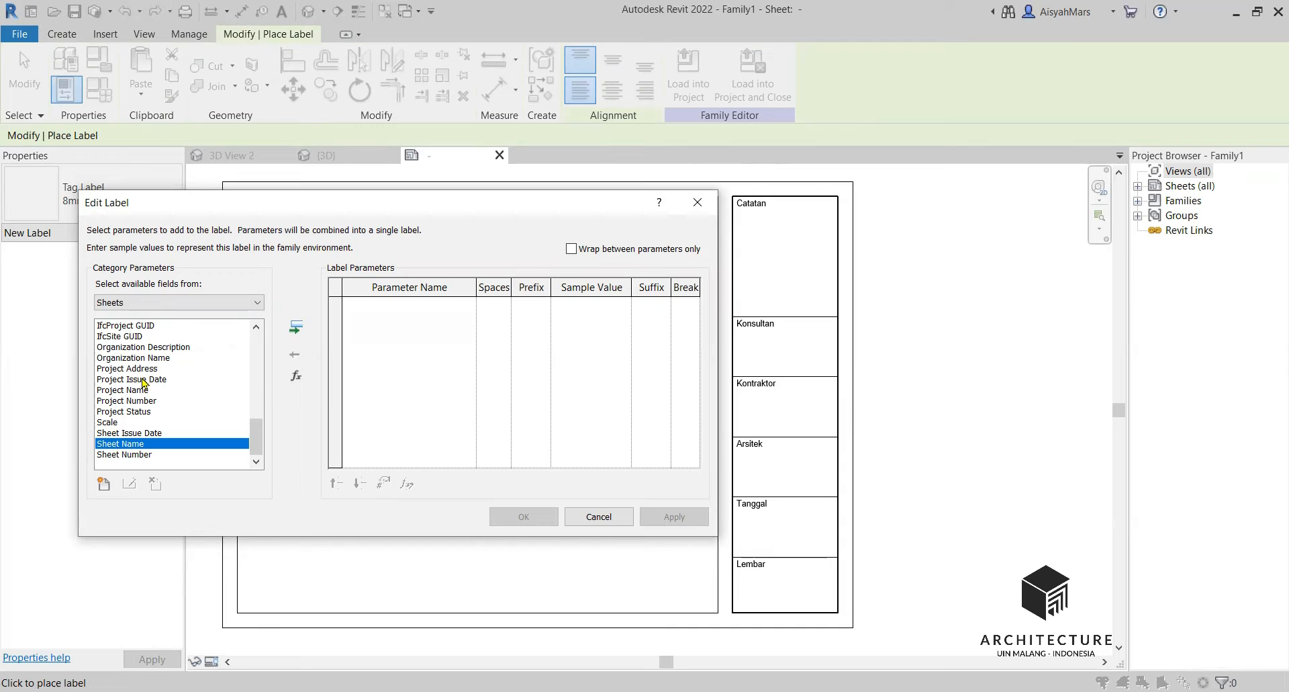
left_click(595, 517)
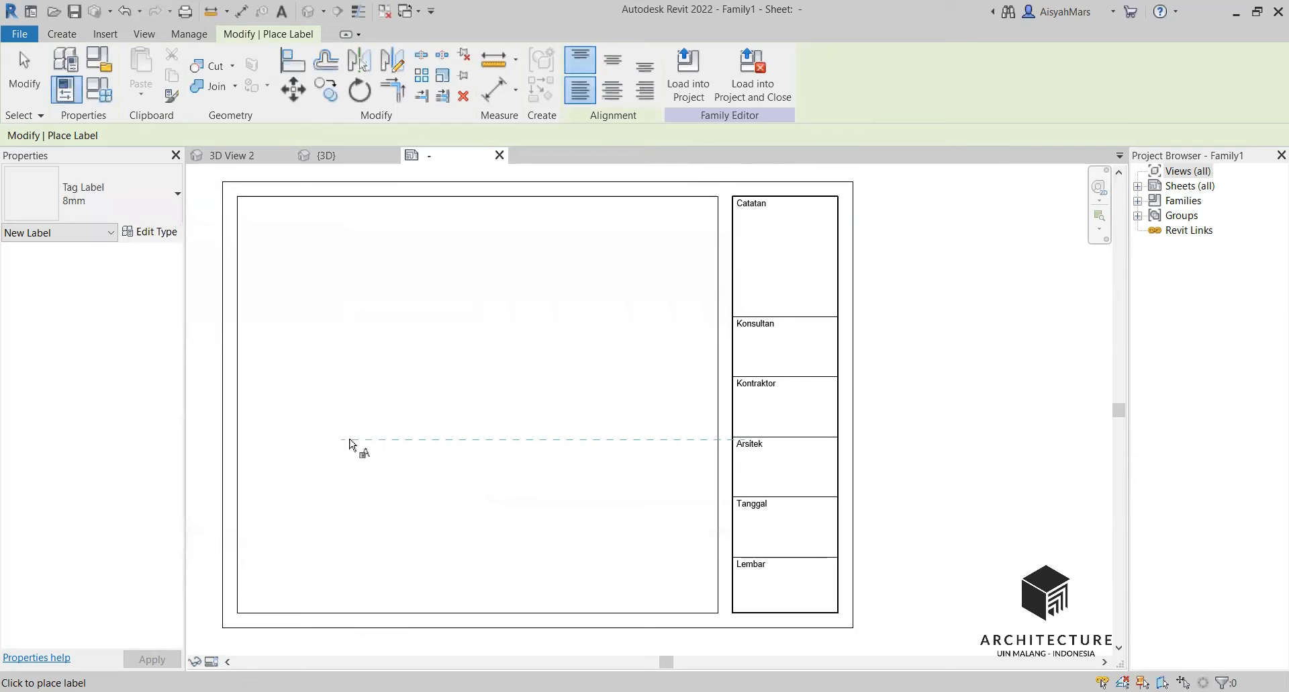
Create a new shared parameter file named "Kop Aplikom 2.txt" in the "Kop Gambar A3" folder
left_click(189, 34)
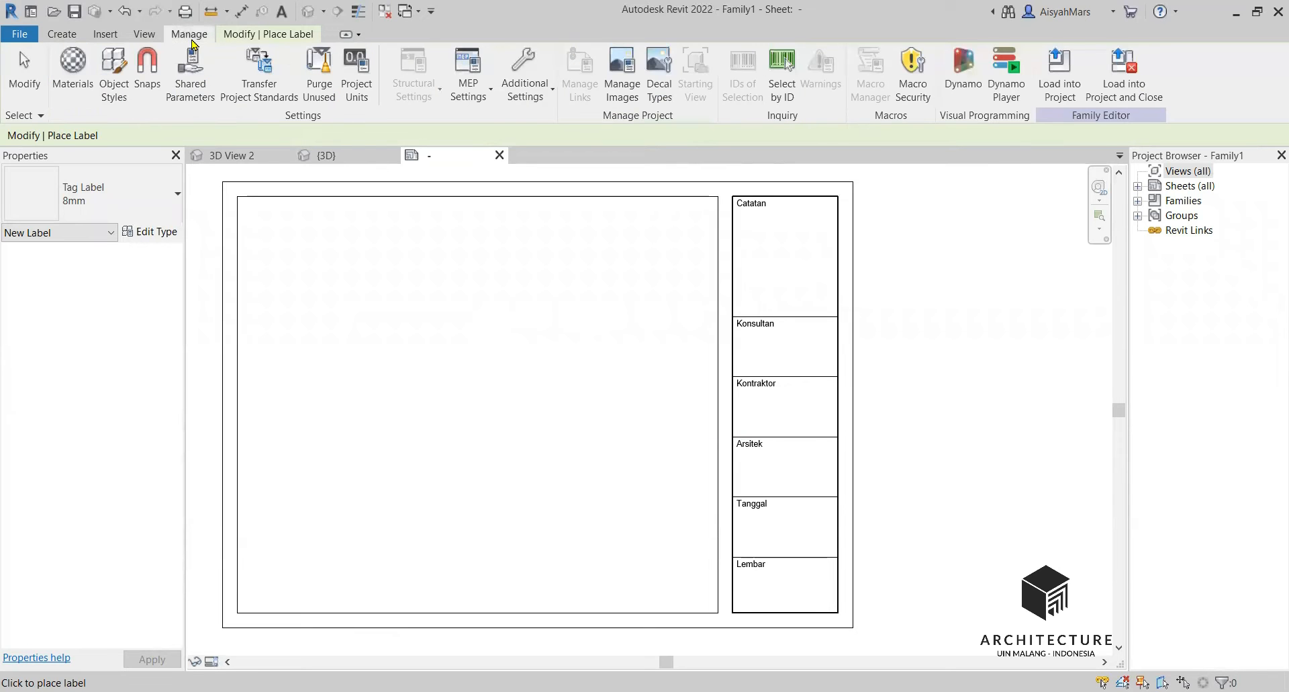
left_click(192, 78)
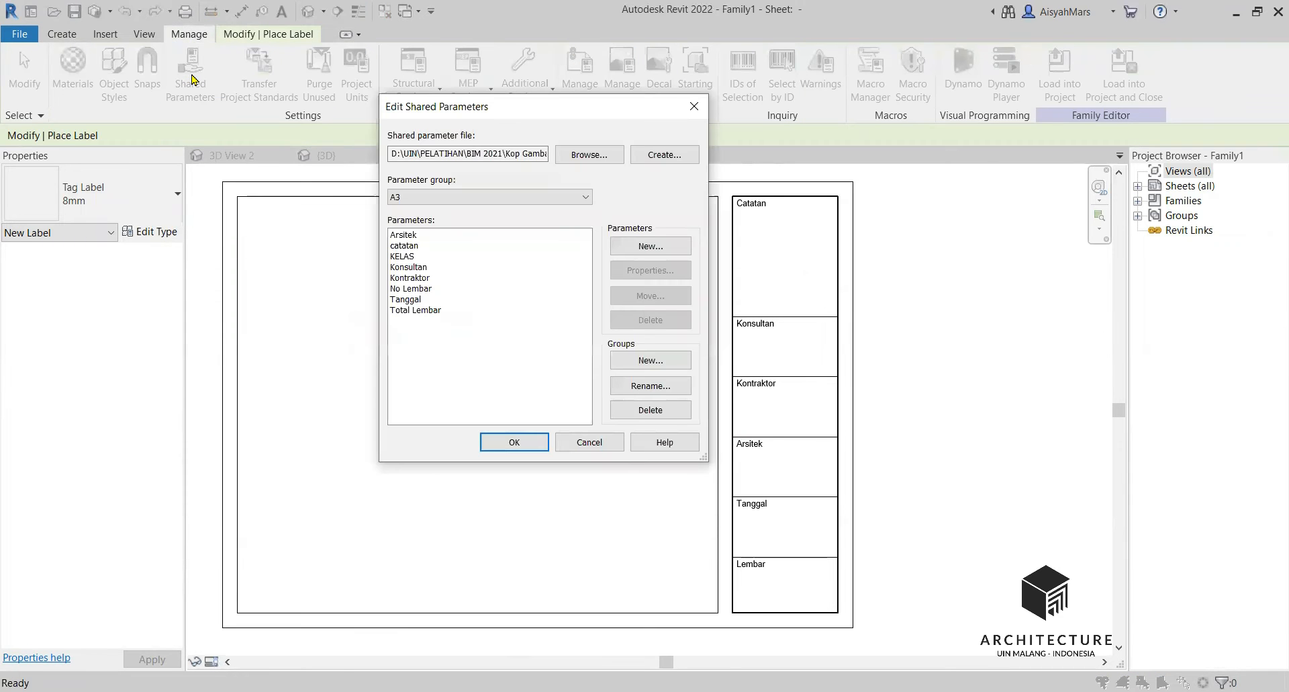
left_click(541, 153)
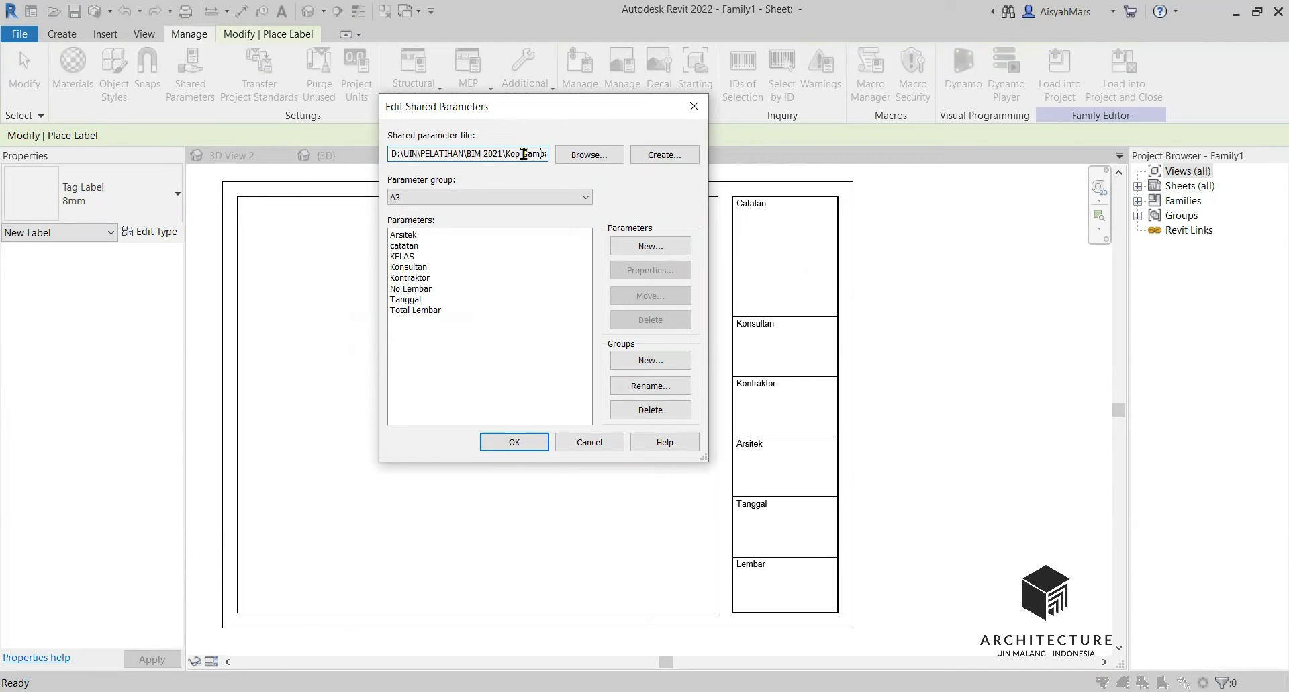
left_click(674, 154)
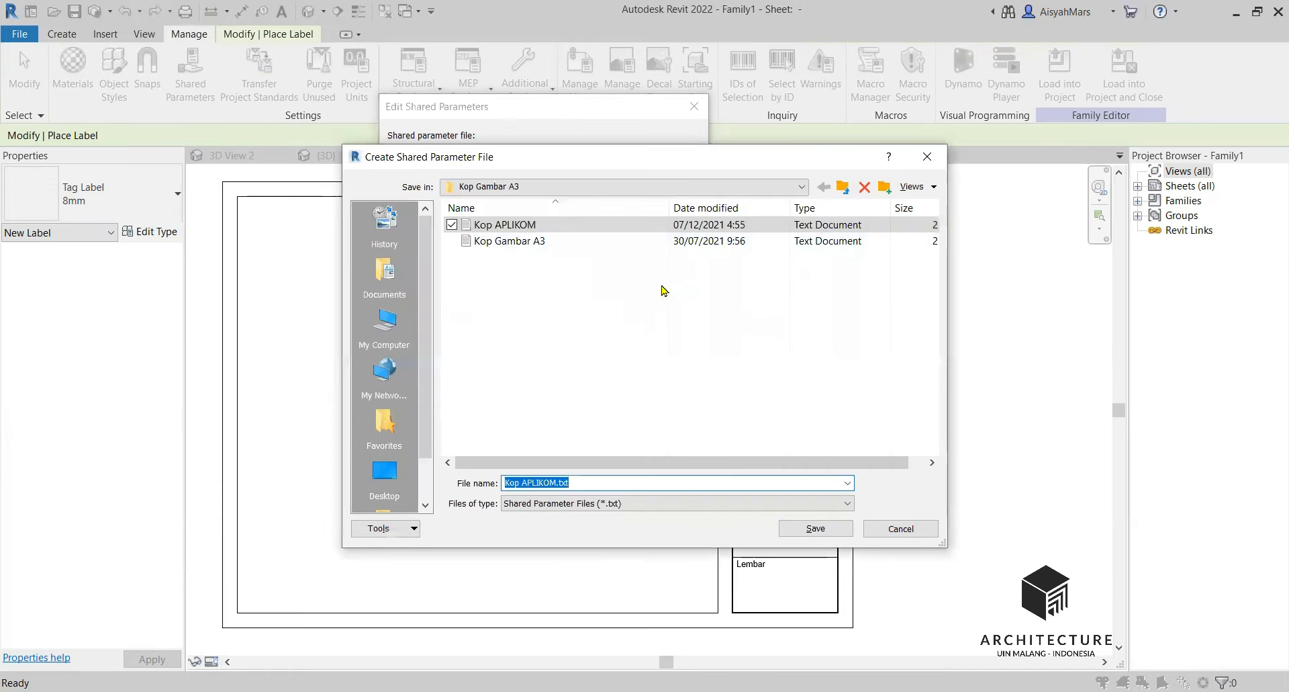
left_click(611, 486)
double_click(524, 482)
type("A")
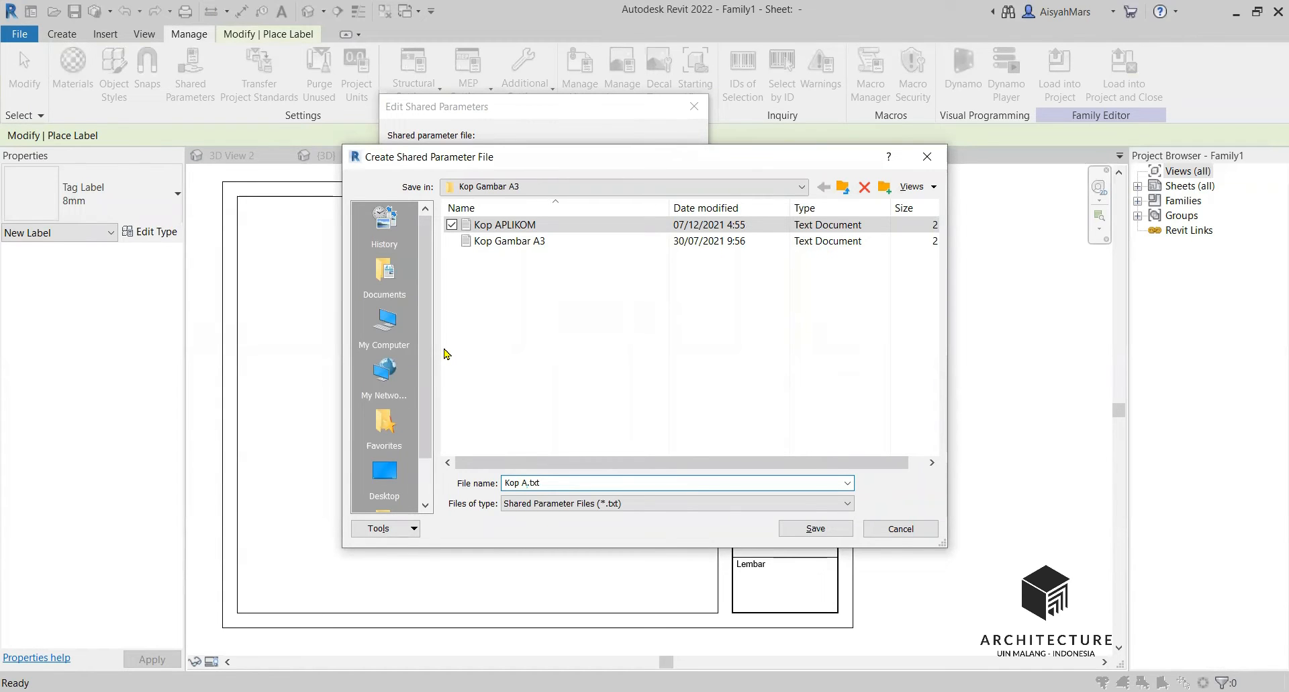
type("plikom 2")
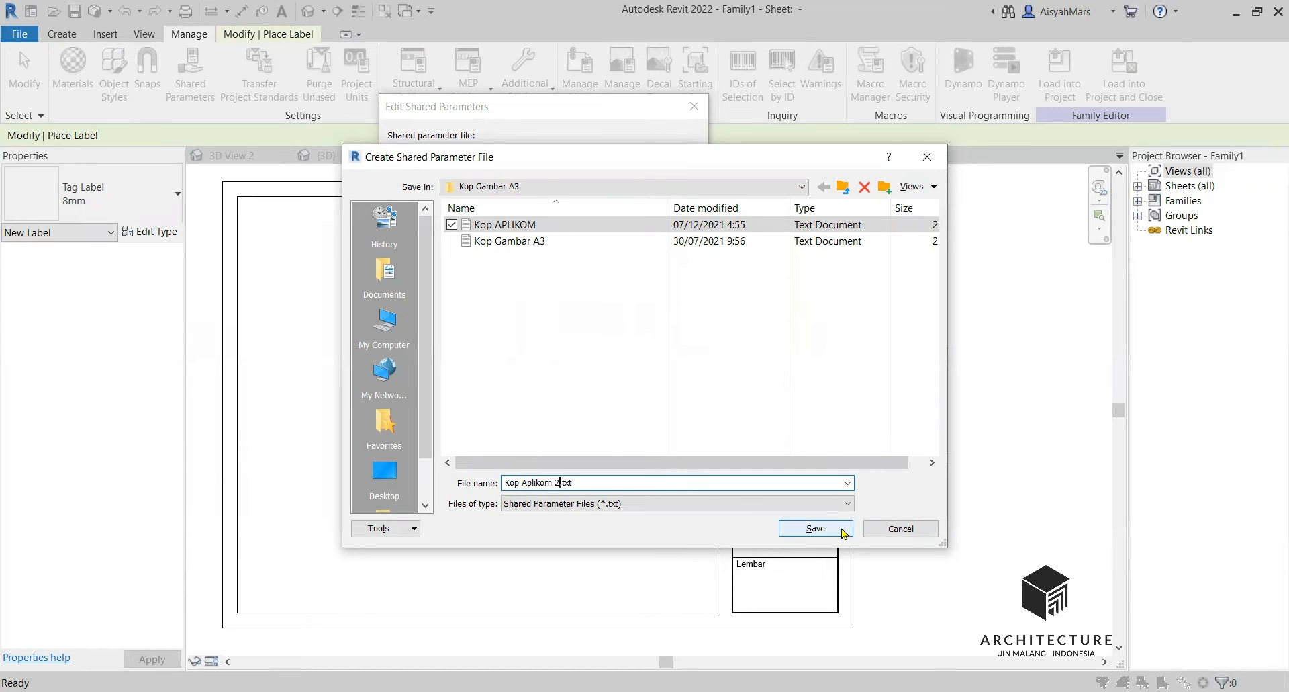
left_click(816, 528)
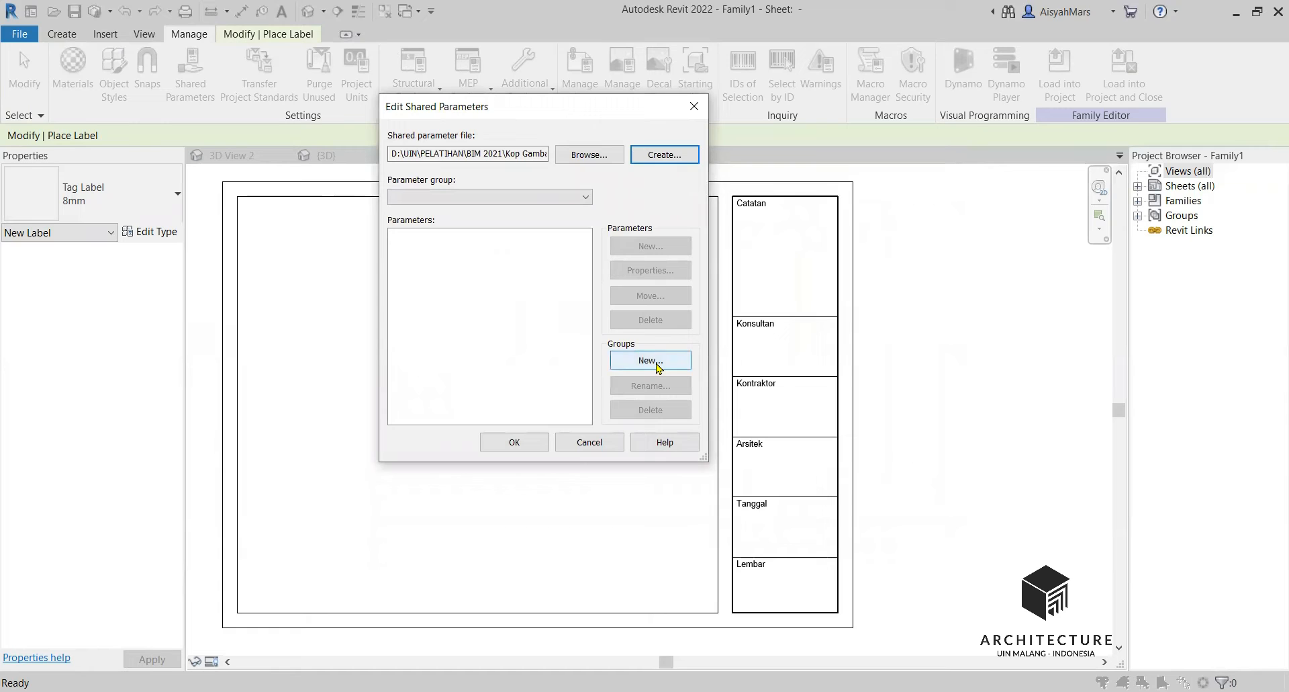
Add a parameter group named "A3" to the new shared parameter file
left_click(658, 366)
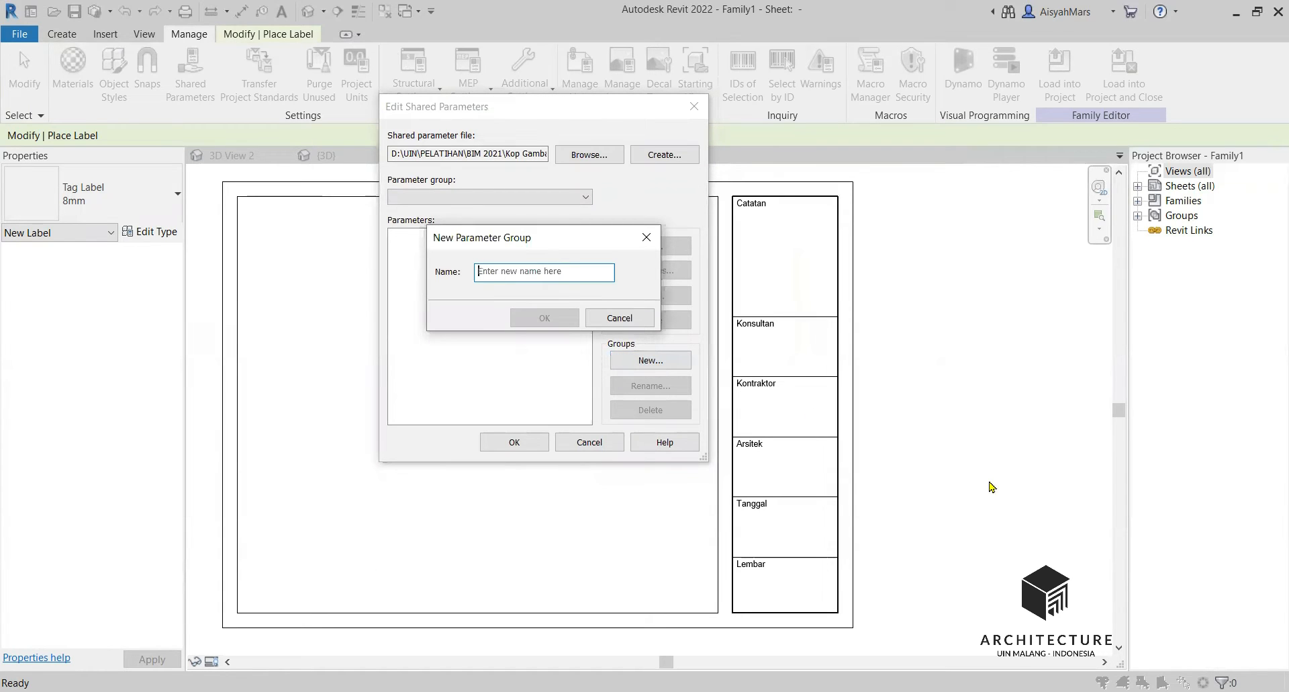
type("A3")
left_click(554, 319)
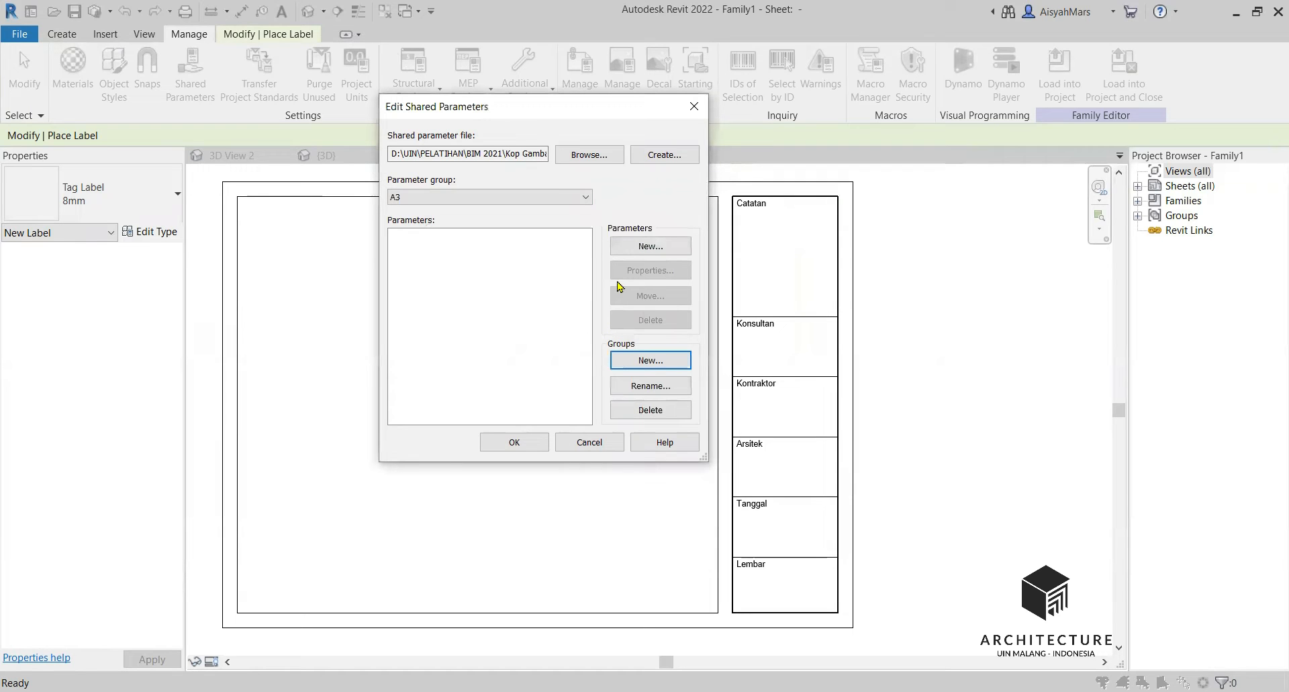
Add a shared parameter named "Catatan" of type Text to the A3 group
left_click(640, 248)
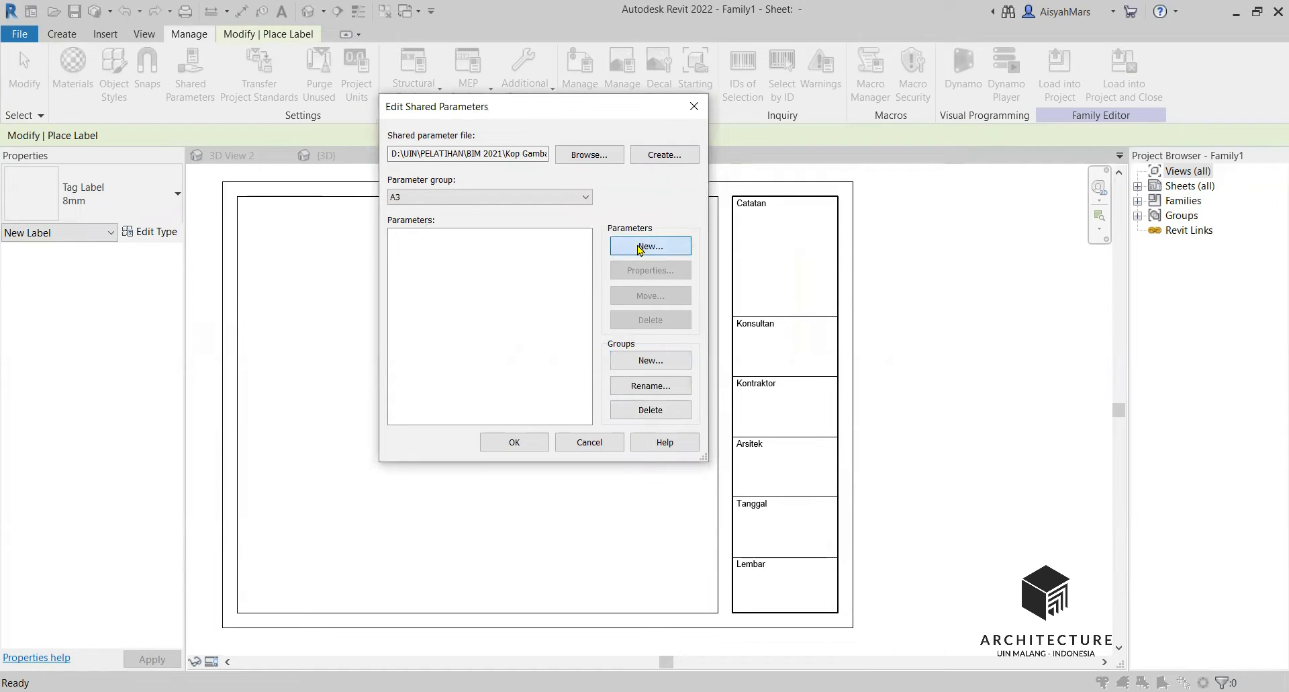
left_click(640, 247)
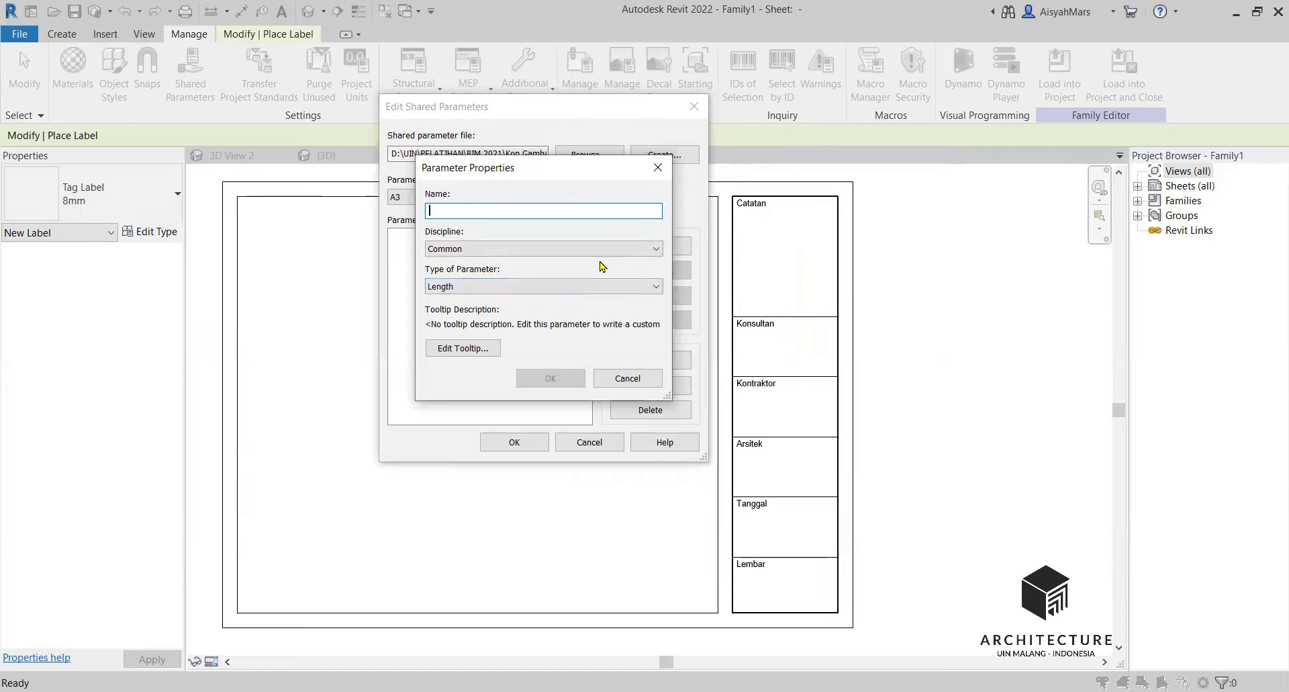
type("Catatan")
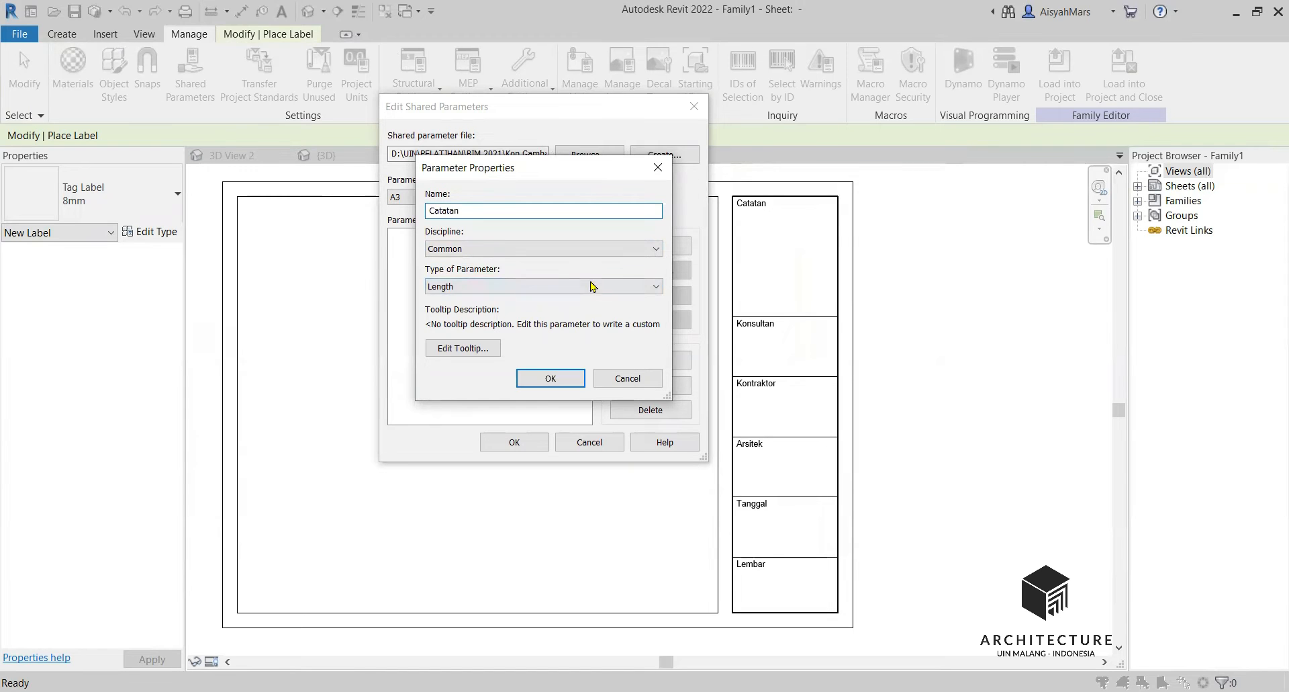
left_click(520, 288)
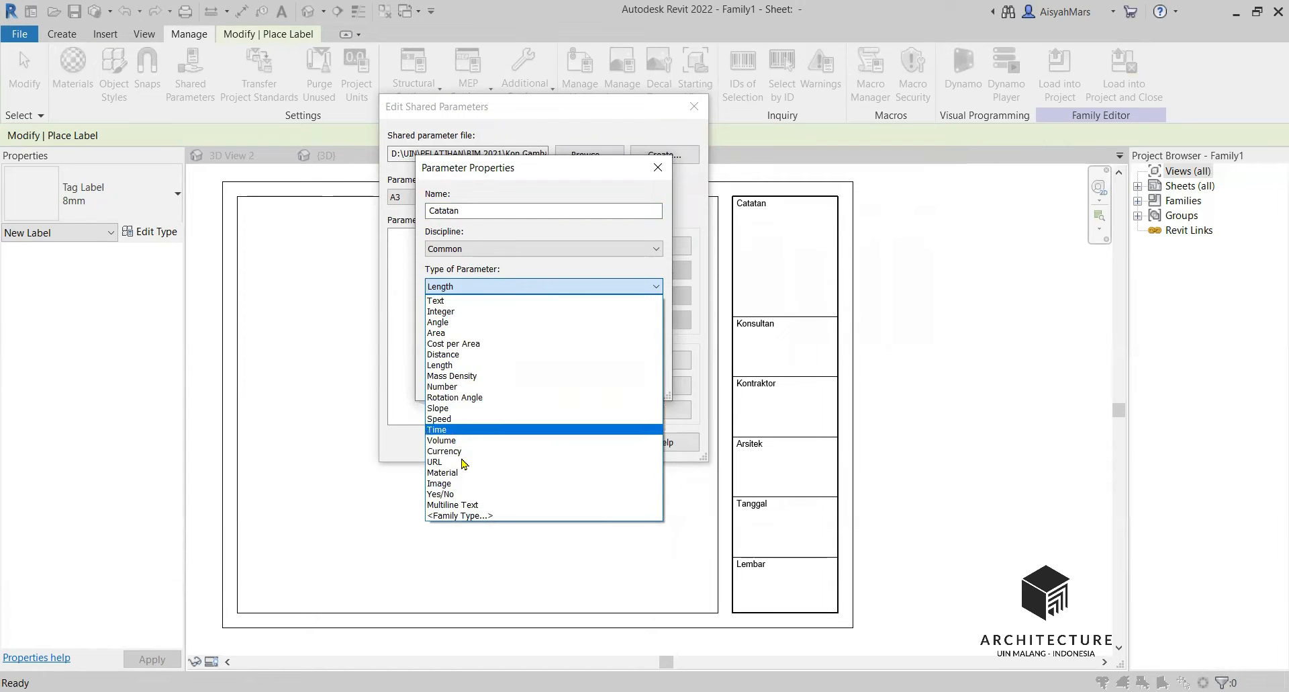
left_click(484, 302)
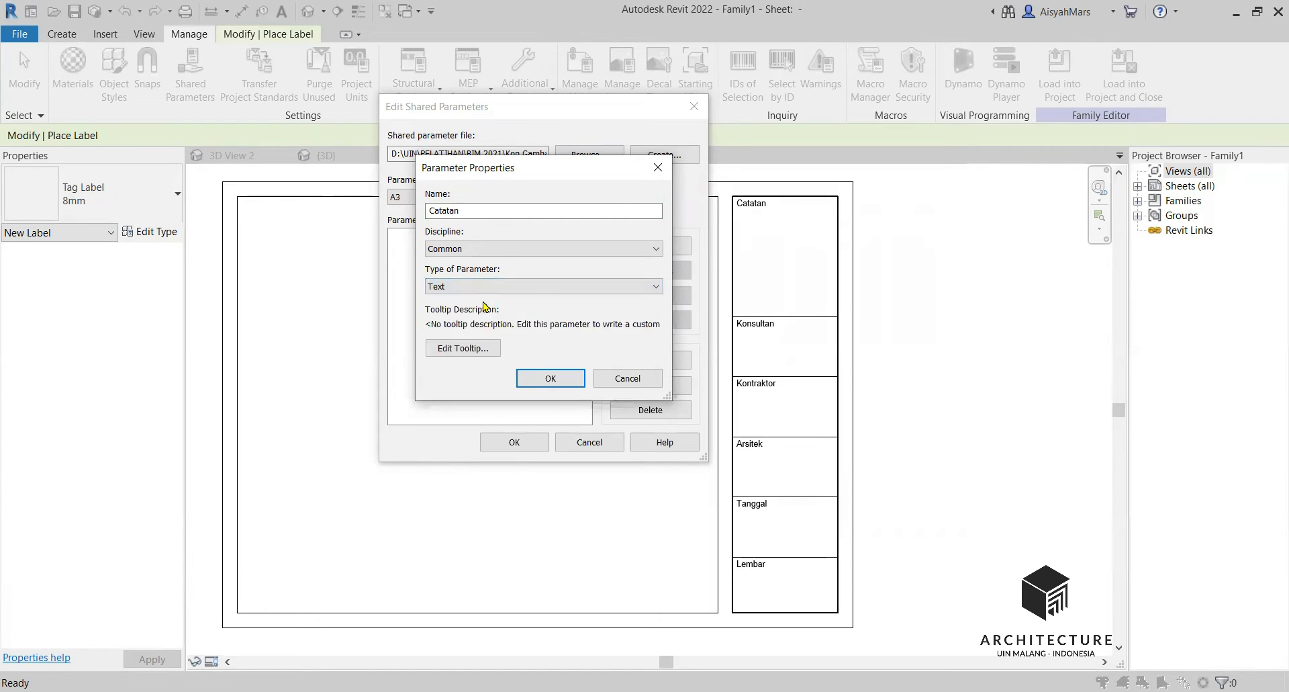
left_click(533, 378)
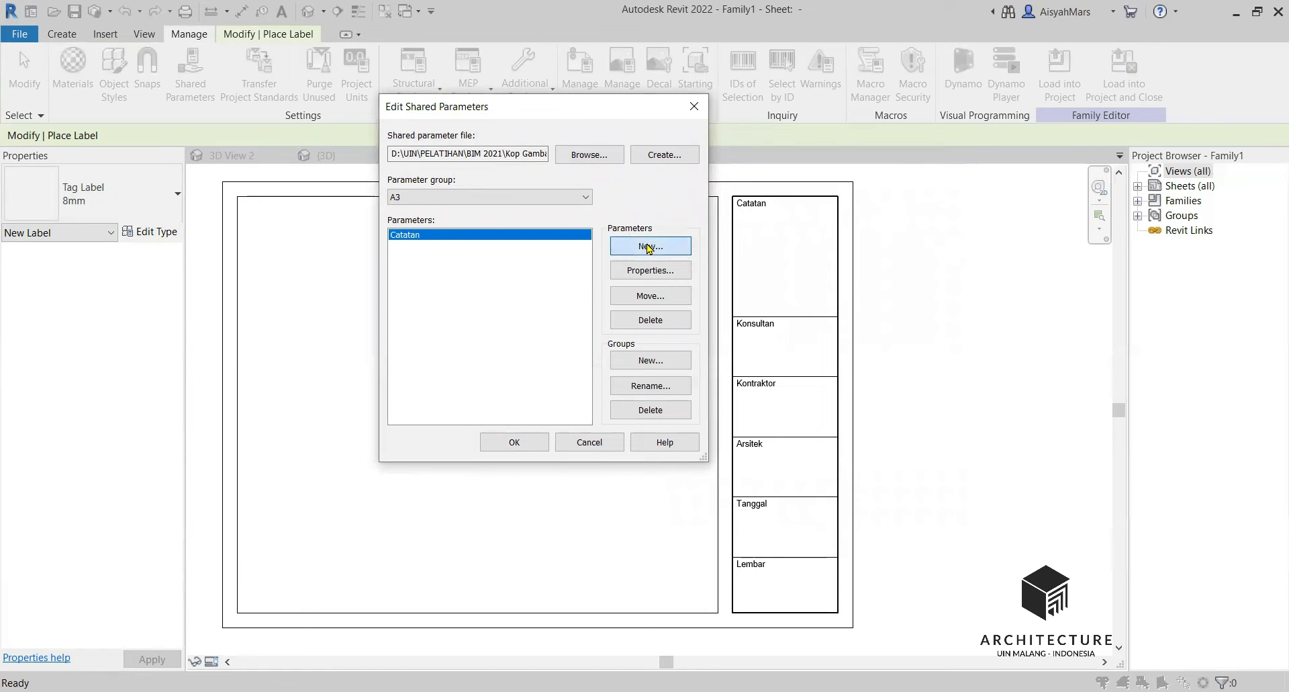
Add a shared parameter named "Konsultan" of type Text to the A3 group
left_click(648, 247)
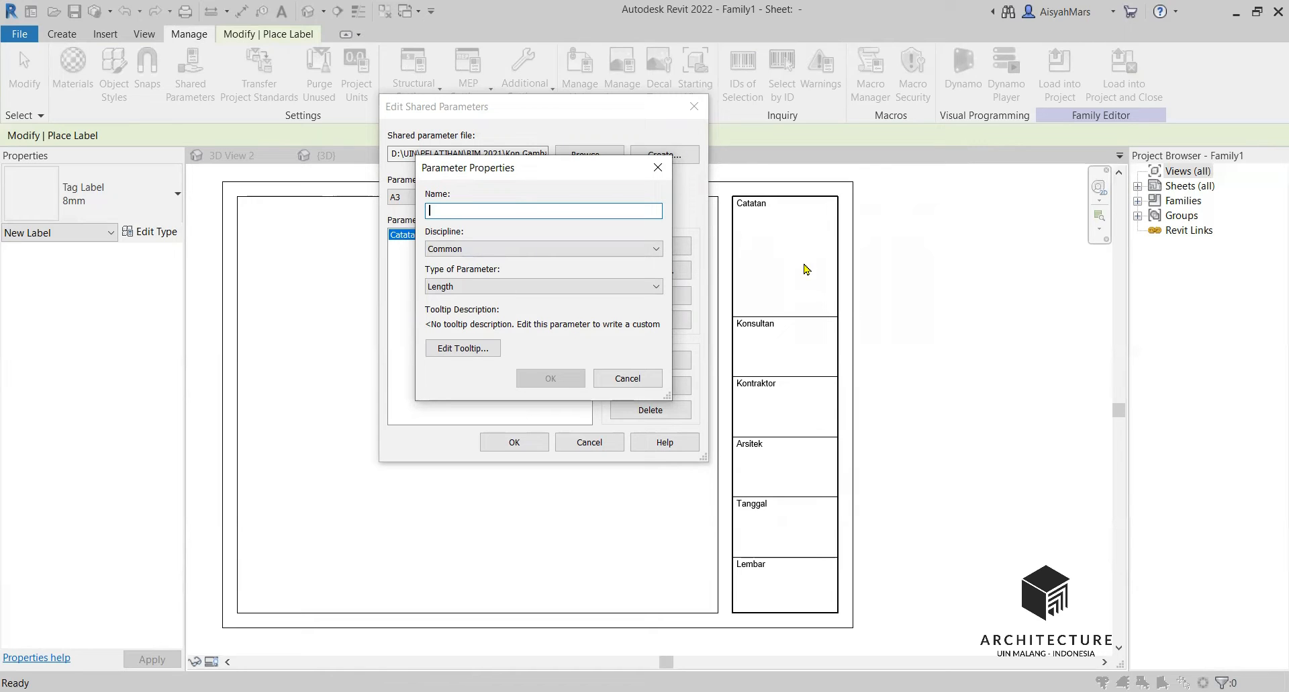
type("Konsul")
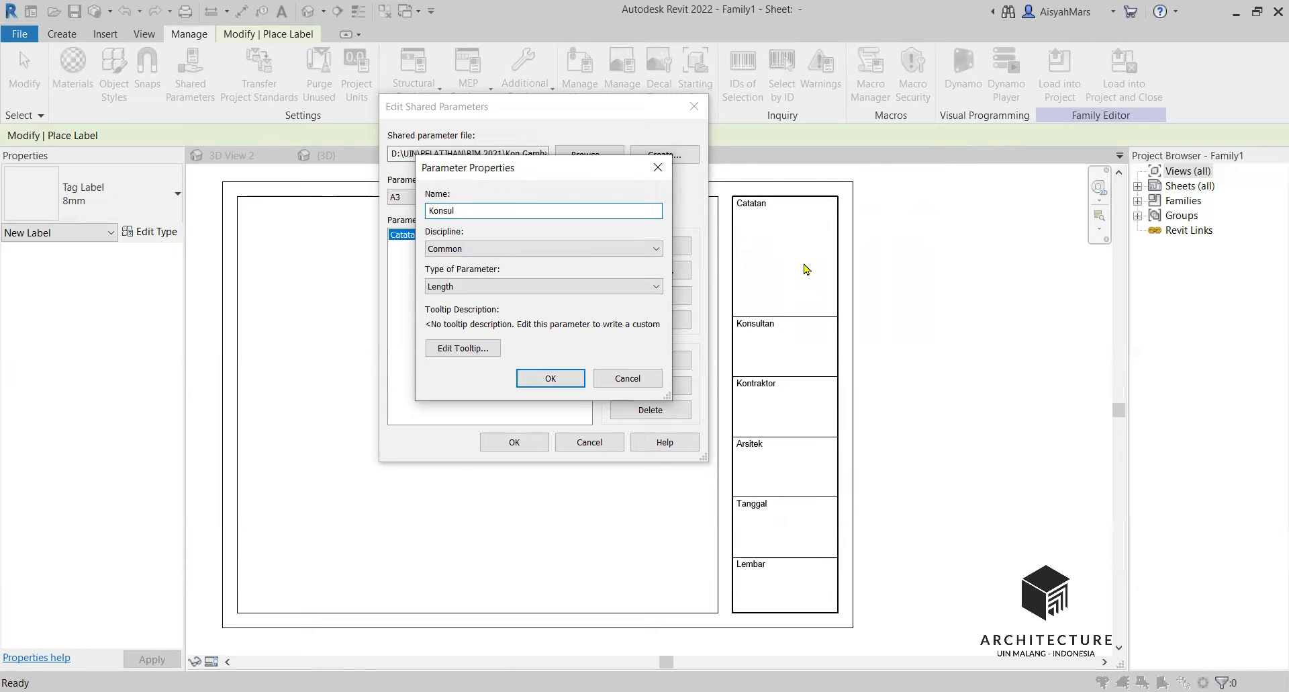
type("tan")
left_click(589, 287)
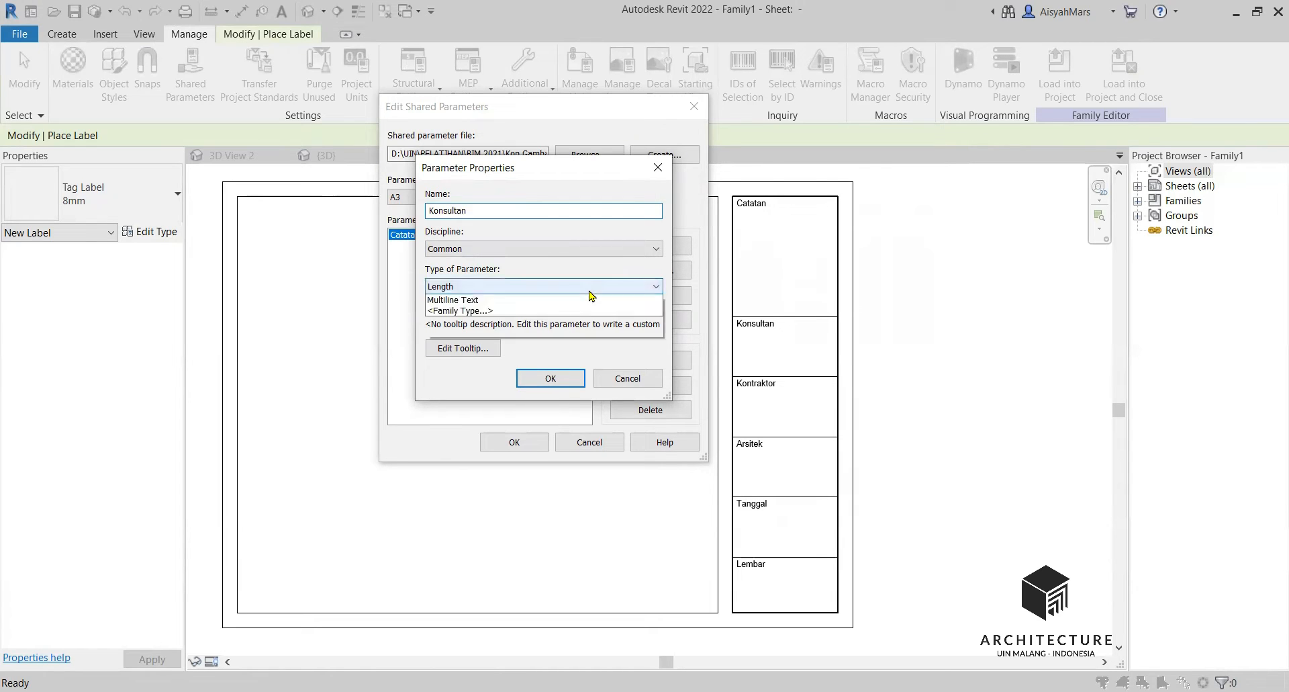
left_click(546, 301)
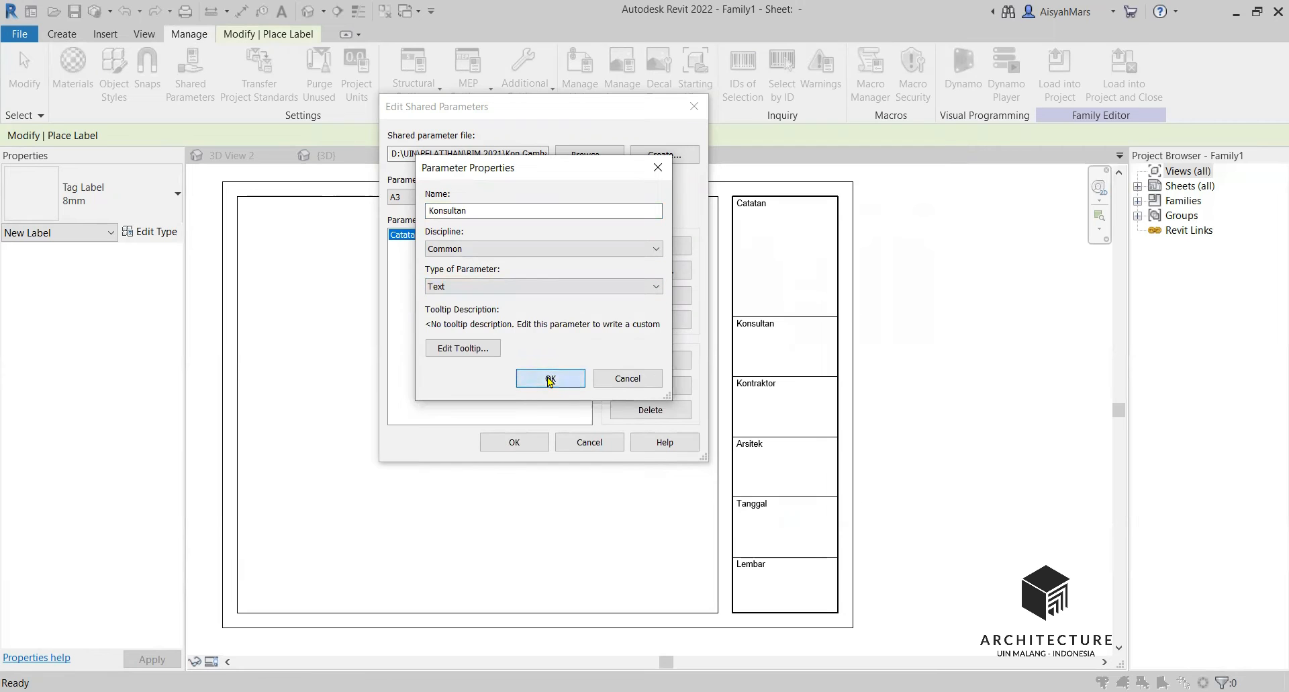
left_click(545, 378)
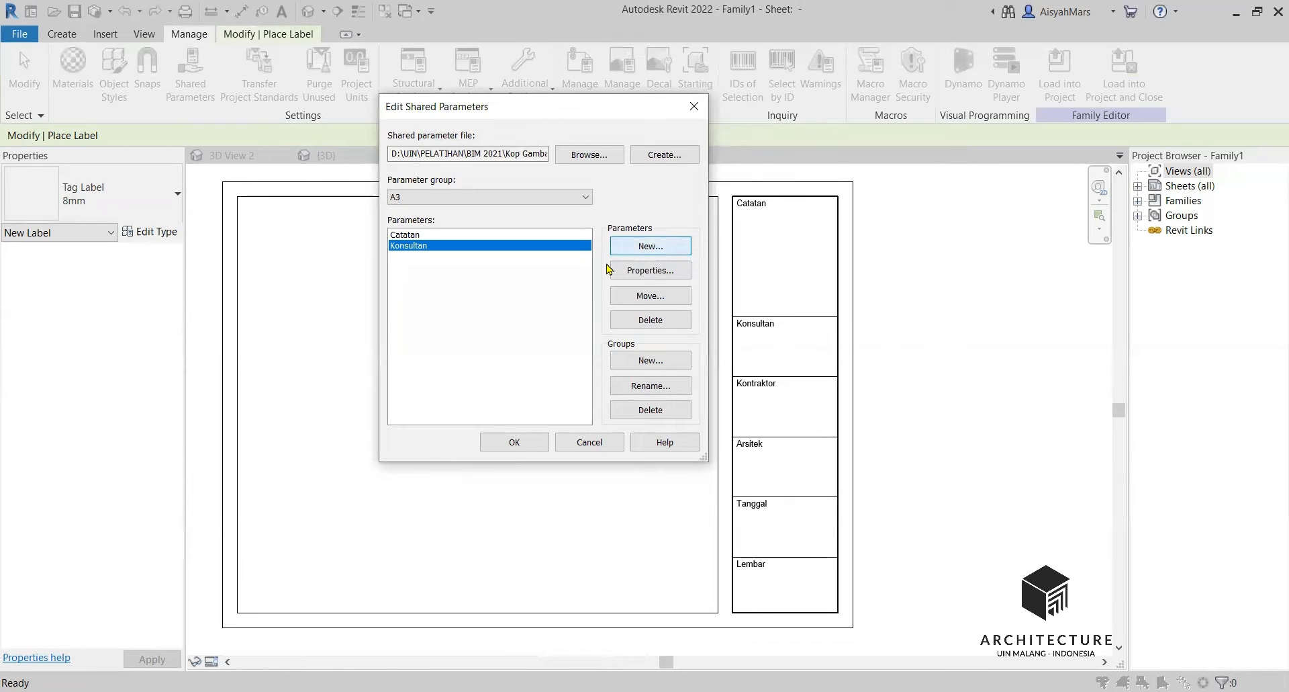
Add a shared parameter named "Kontraktor" of type Text to the A3 group
left_click(644, 246)
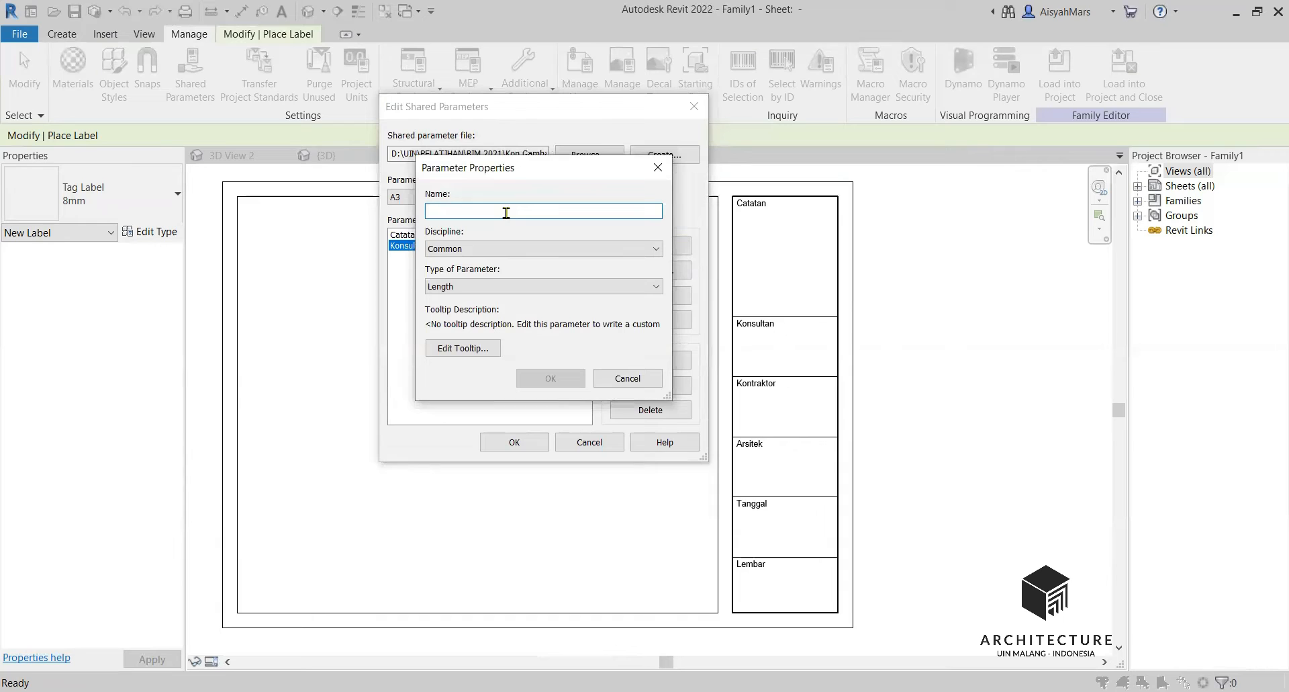
type("Kontraktor")
left_click(470, 286)
left_click(472, 302)
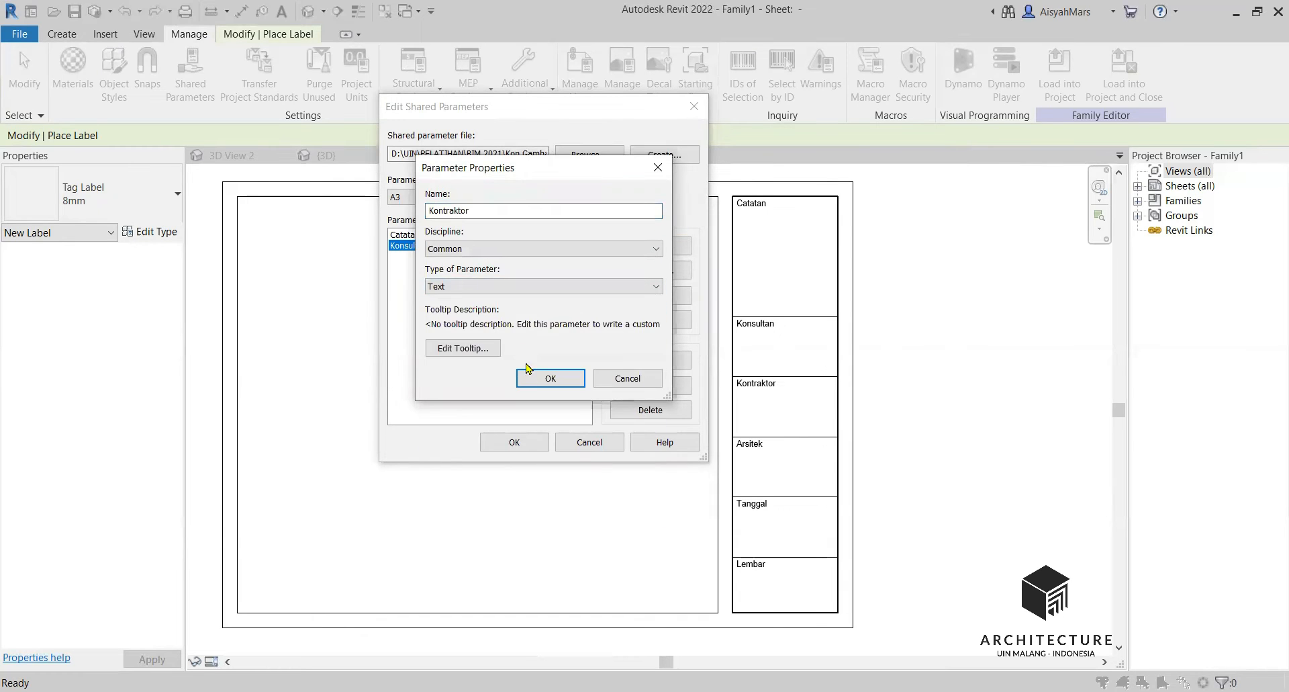
left_click(550, 378)
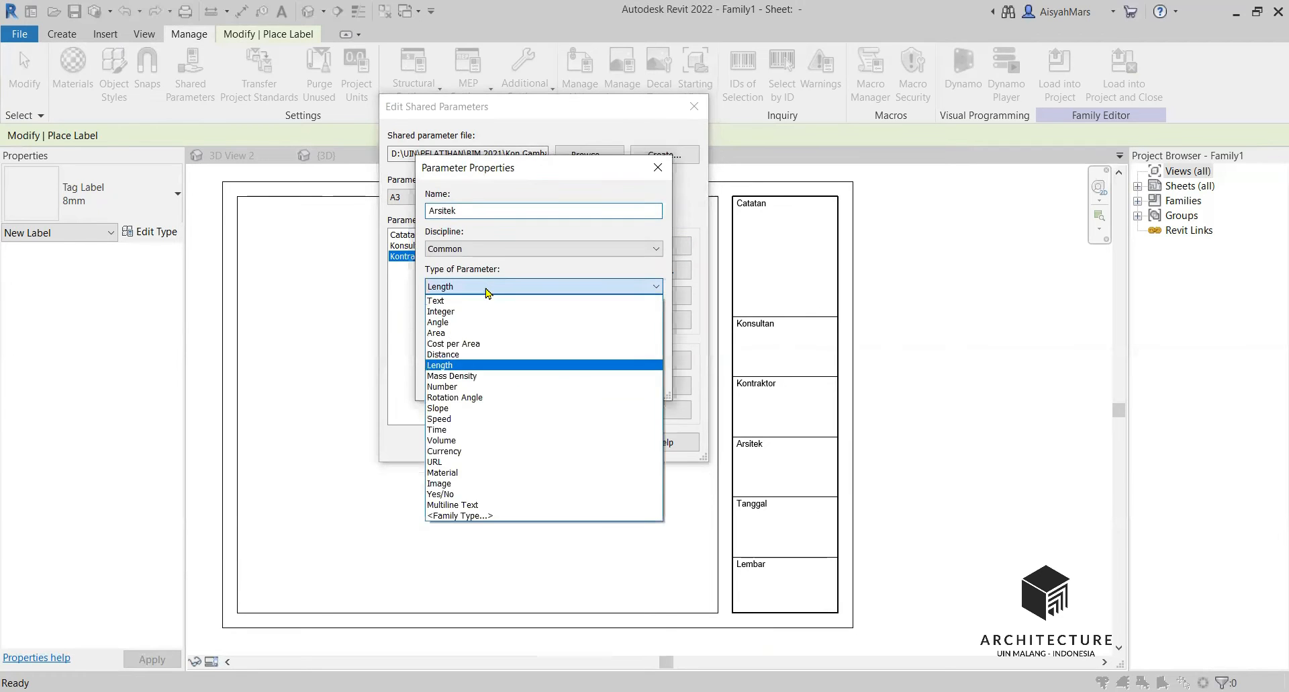
Add the shared parameters "Arsitek" and "Tanggal" to the A3 group, both of type Text
left_click(486, 287)
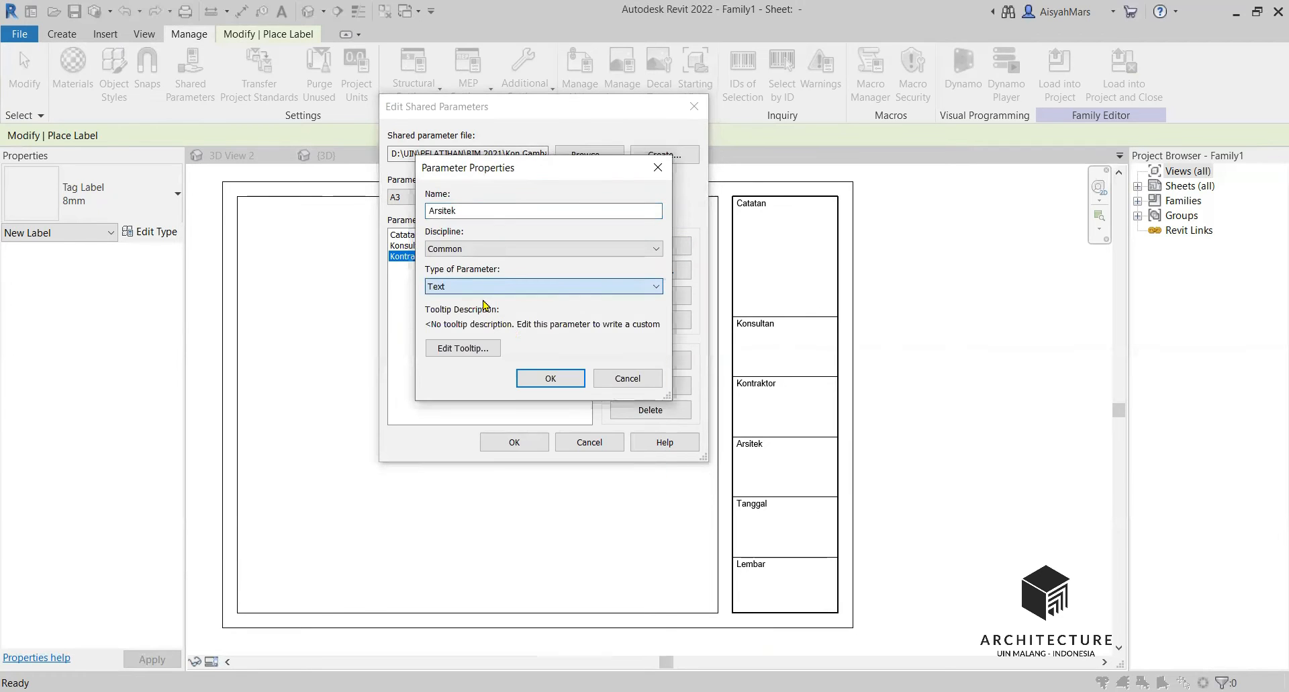
left_click(528, 378)
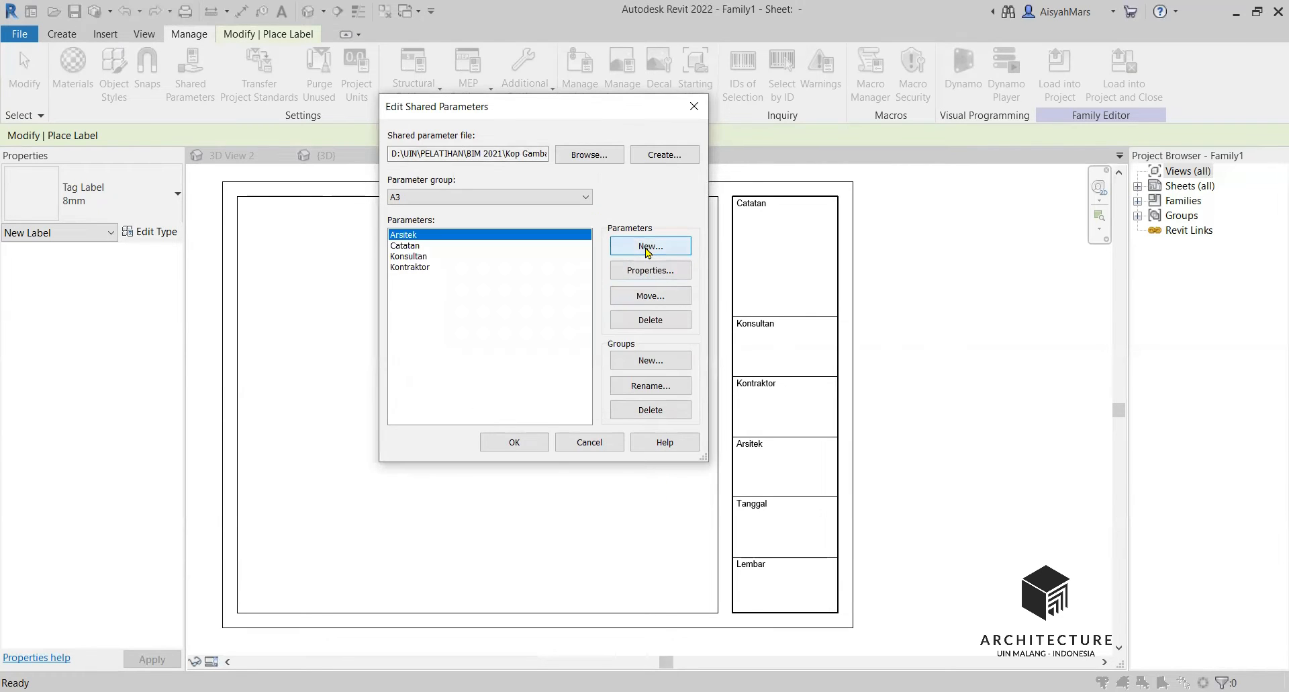
key("Return")
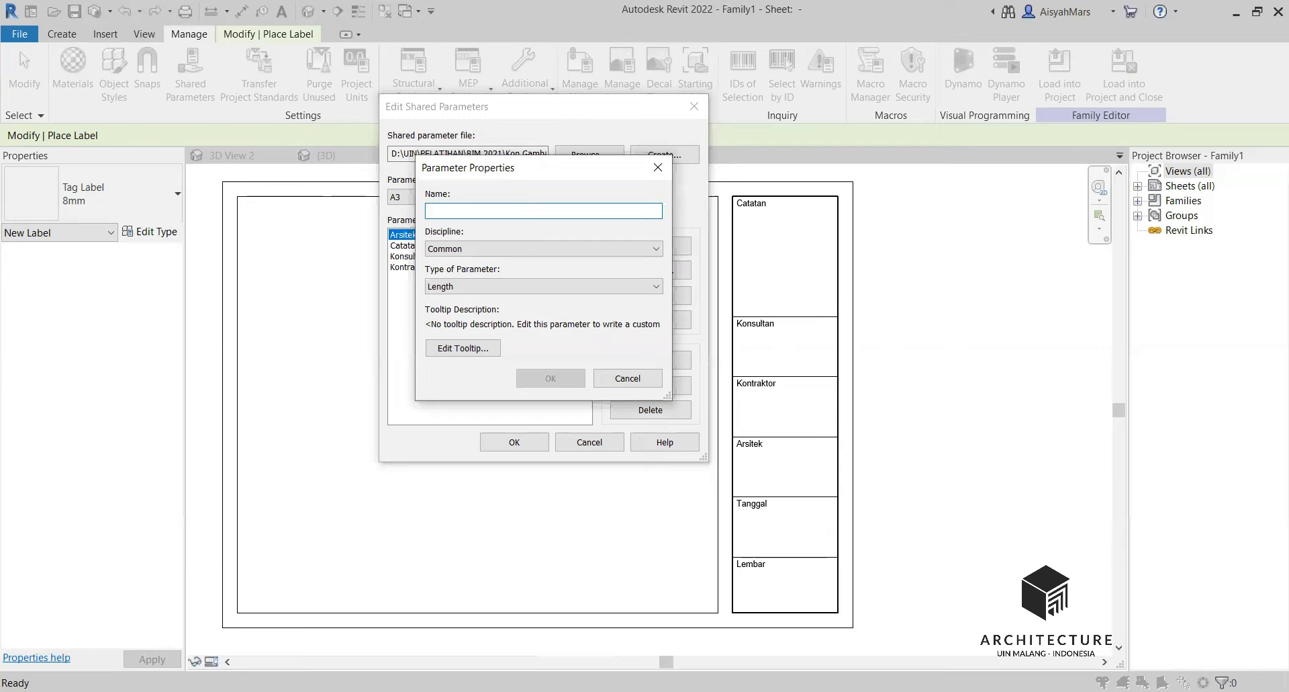
type("Tanggal")
left_click(528, 286)
left_click(526, 297)
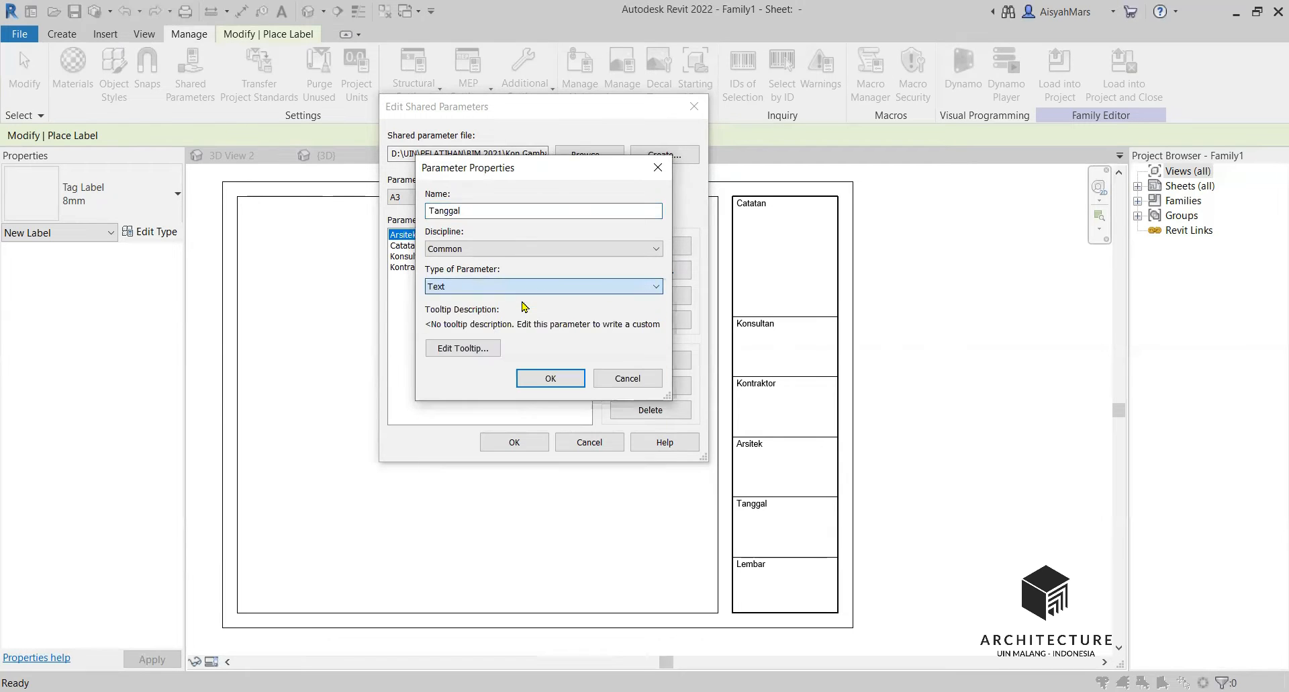
left_click(550, 379)
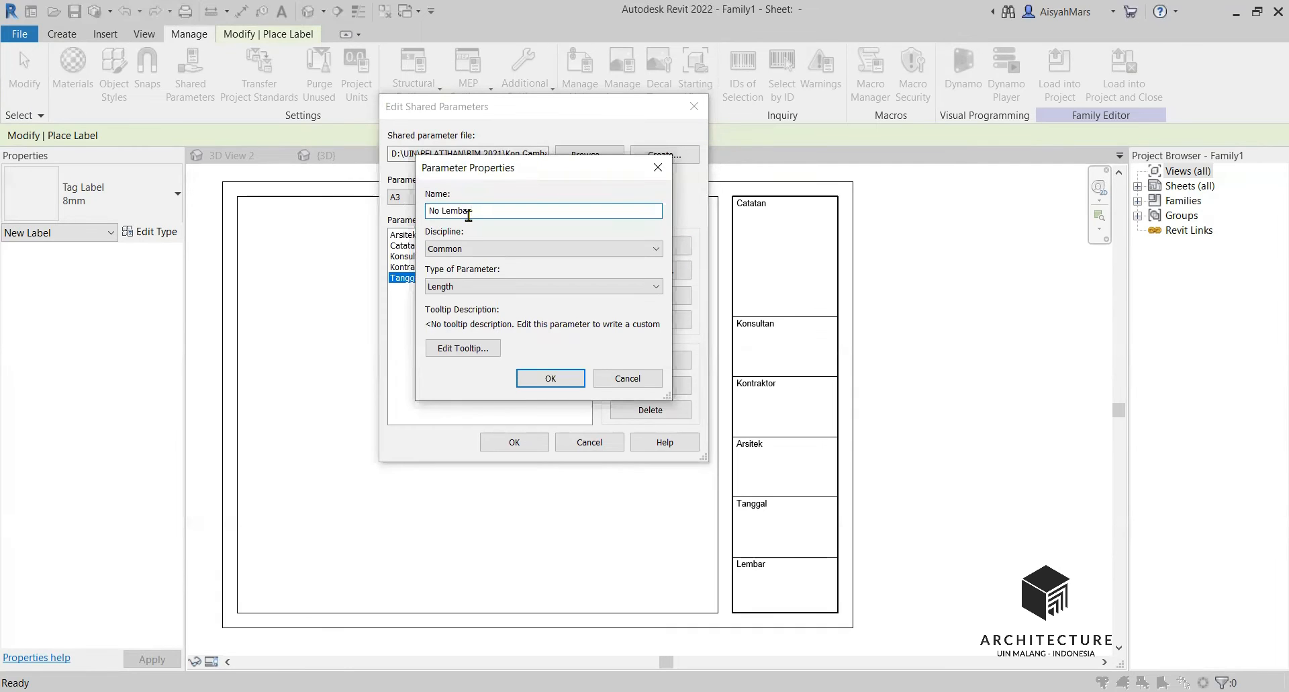
Add the Text-type shared parameters "No Lembar" and "Total Lembar" to the A3 group, accept the shared parameters and leave label placement
left_click(483, 289)
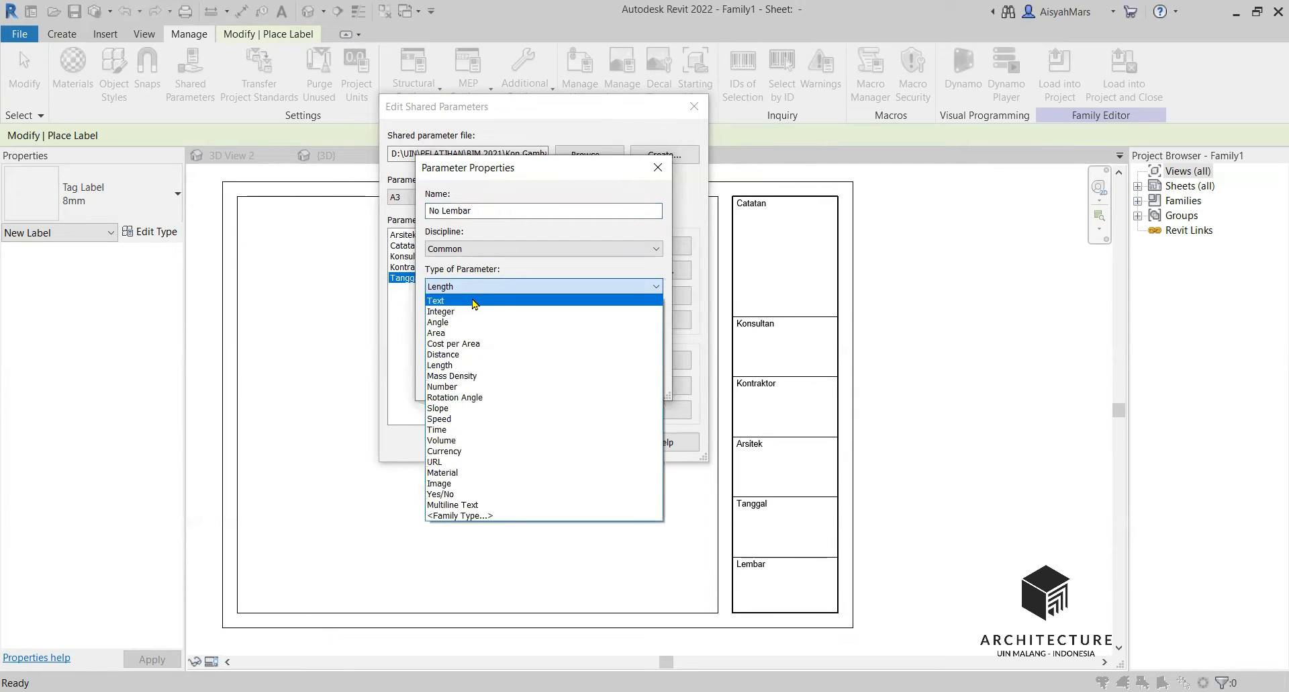
left_click(475, 301)
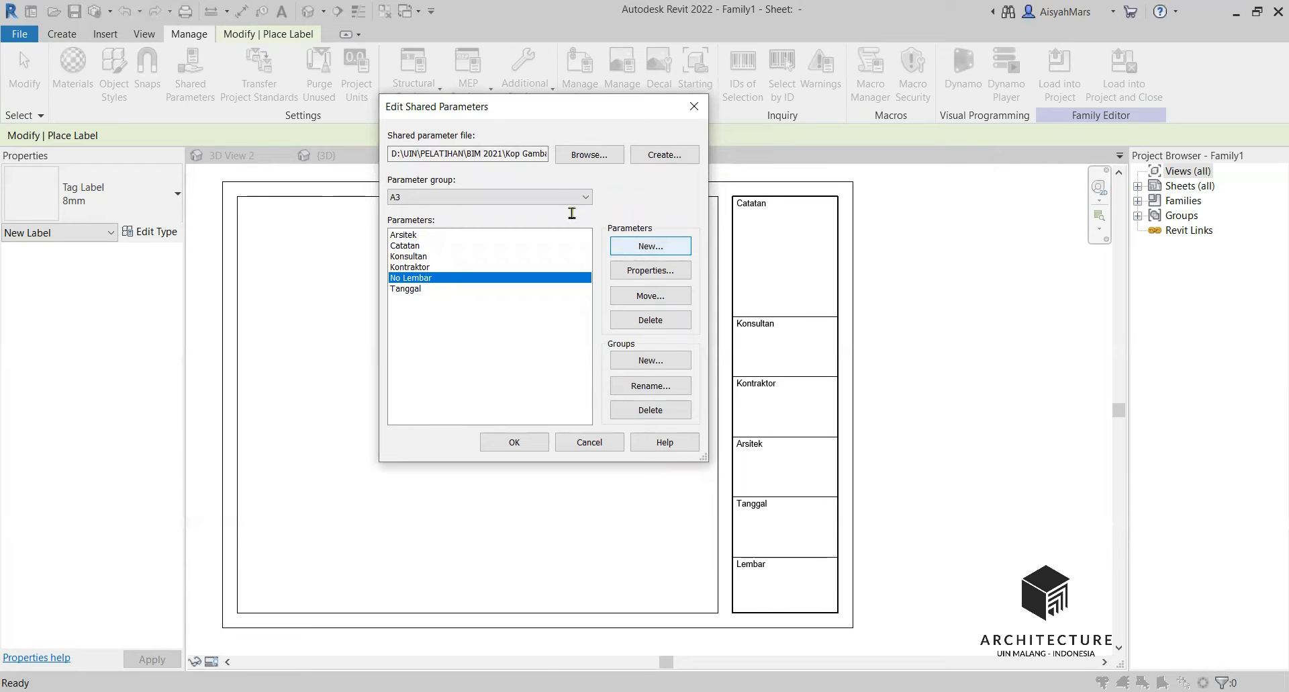
left_click(556, 286)
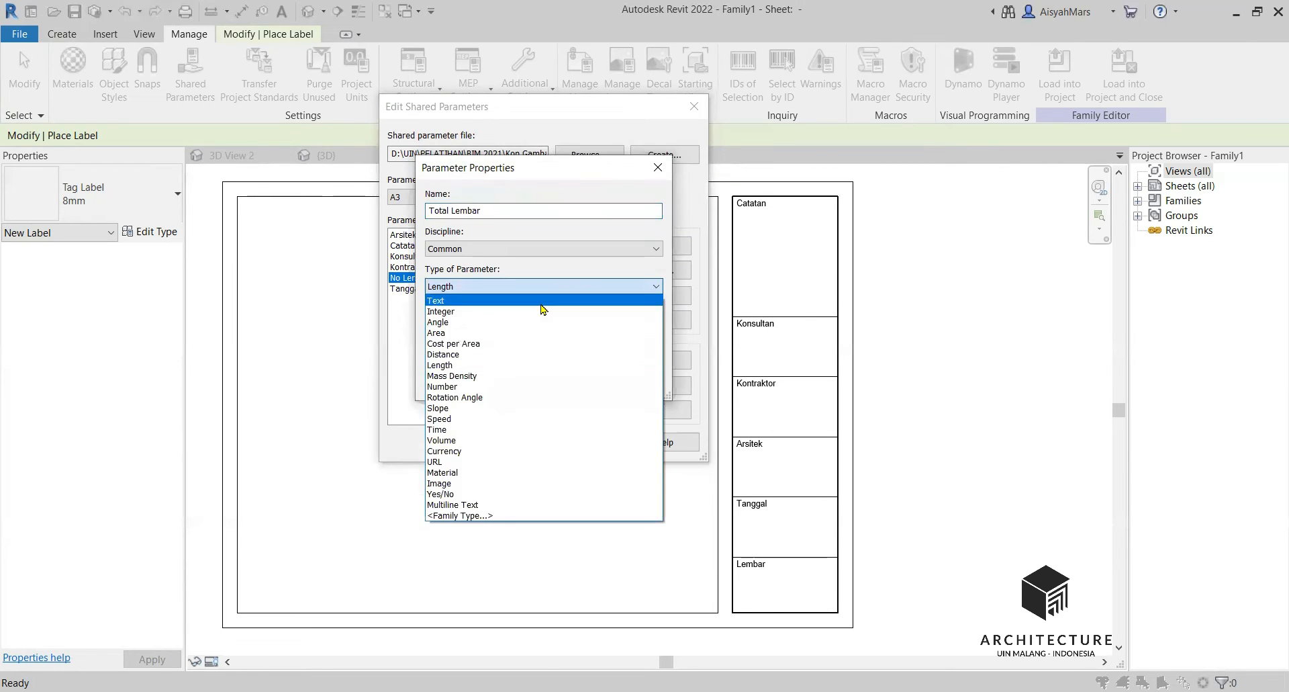
left_click(556, 307)
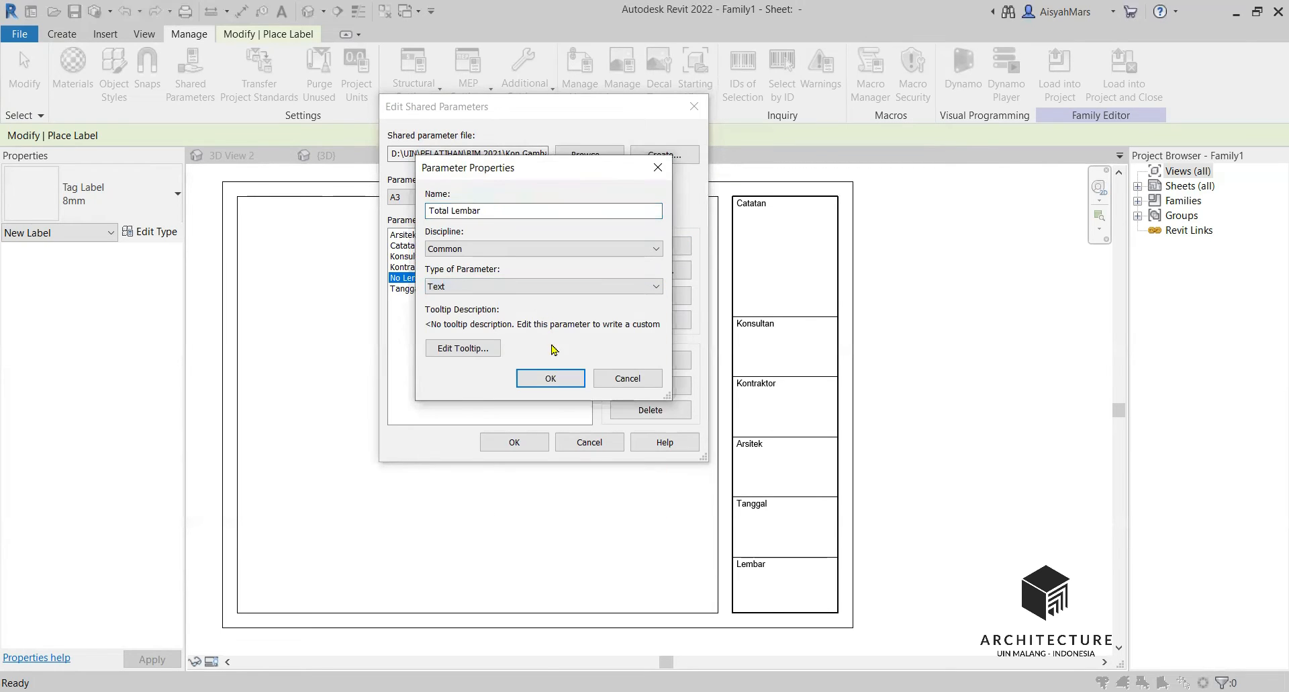
left_click(551, 379)
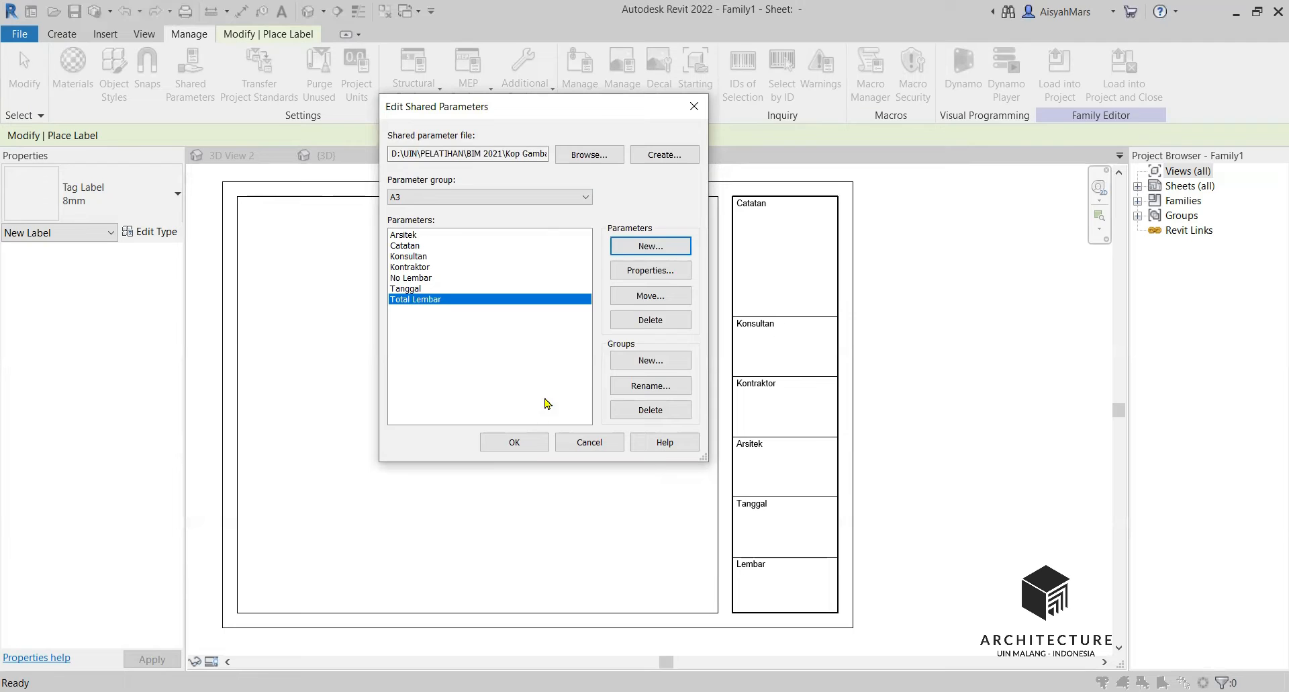
left_click(530, 445)
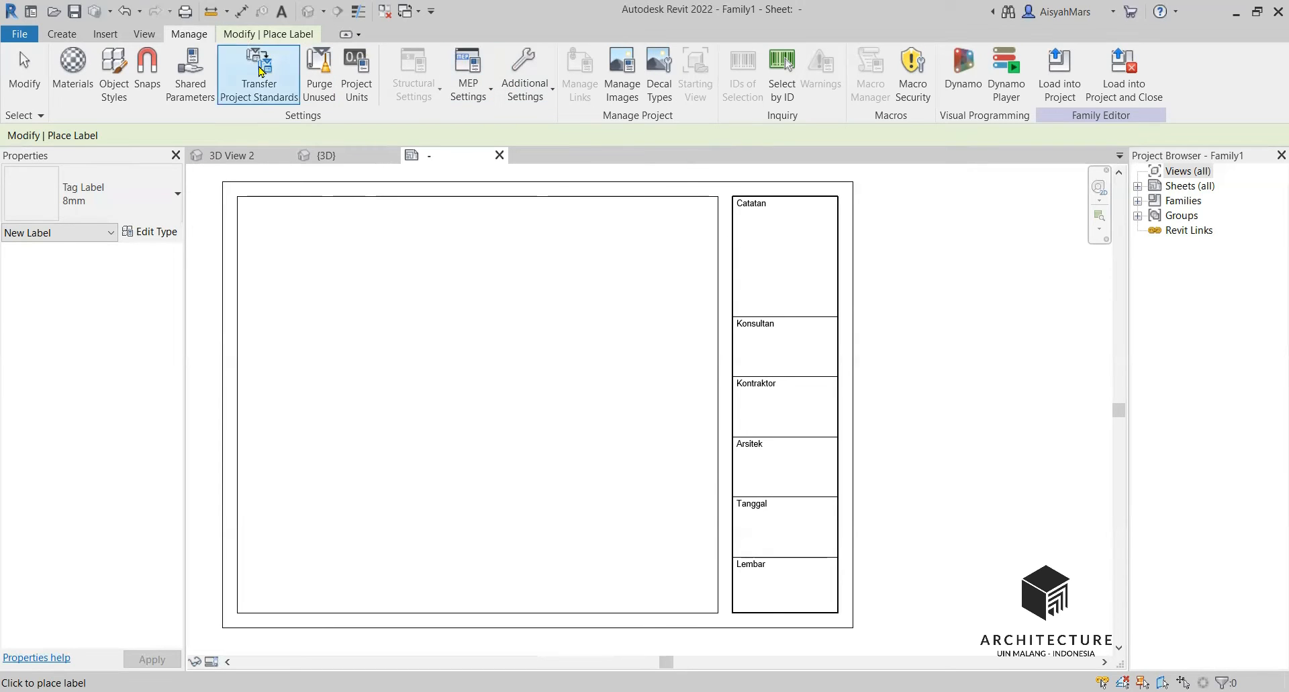
key("Escape")
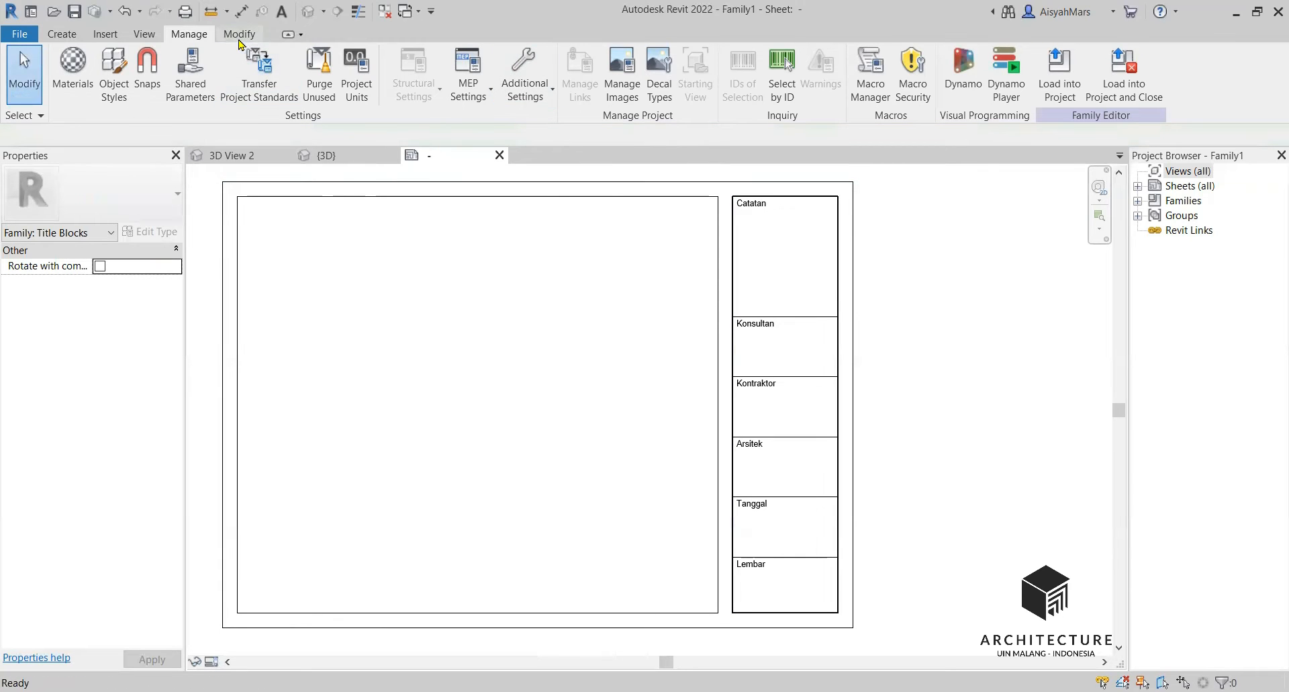
Start a label in the empty area of the Catatan cell and load the A3 shared parameter "Catatan" into its available fields
left_click(65, 35)
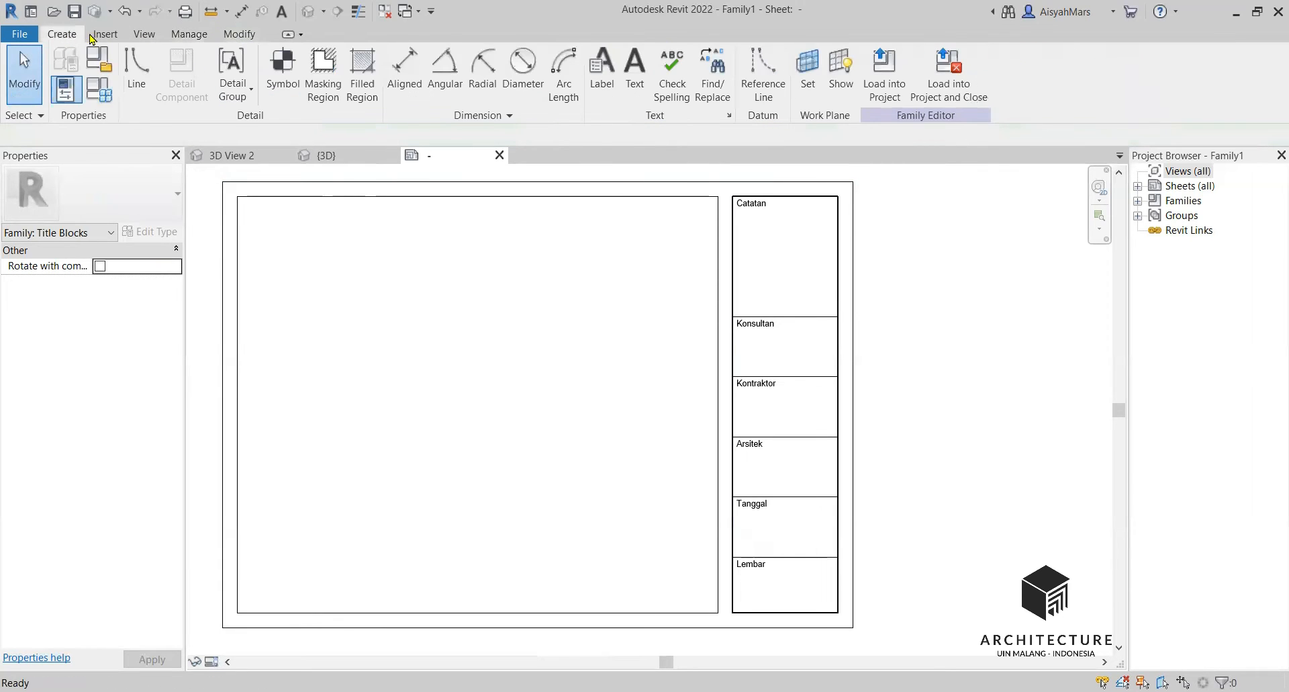
left_click(602, 74)
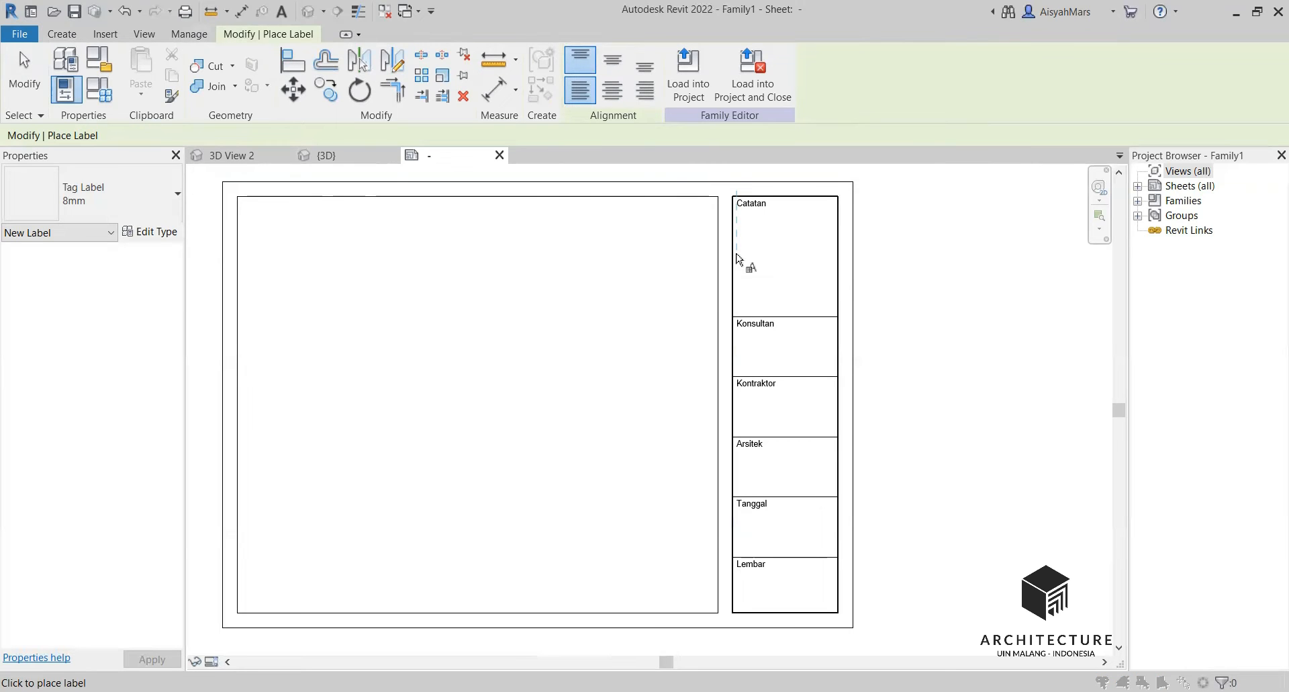
left_click(738, 261)
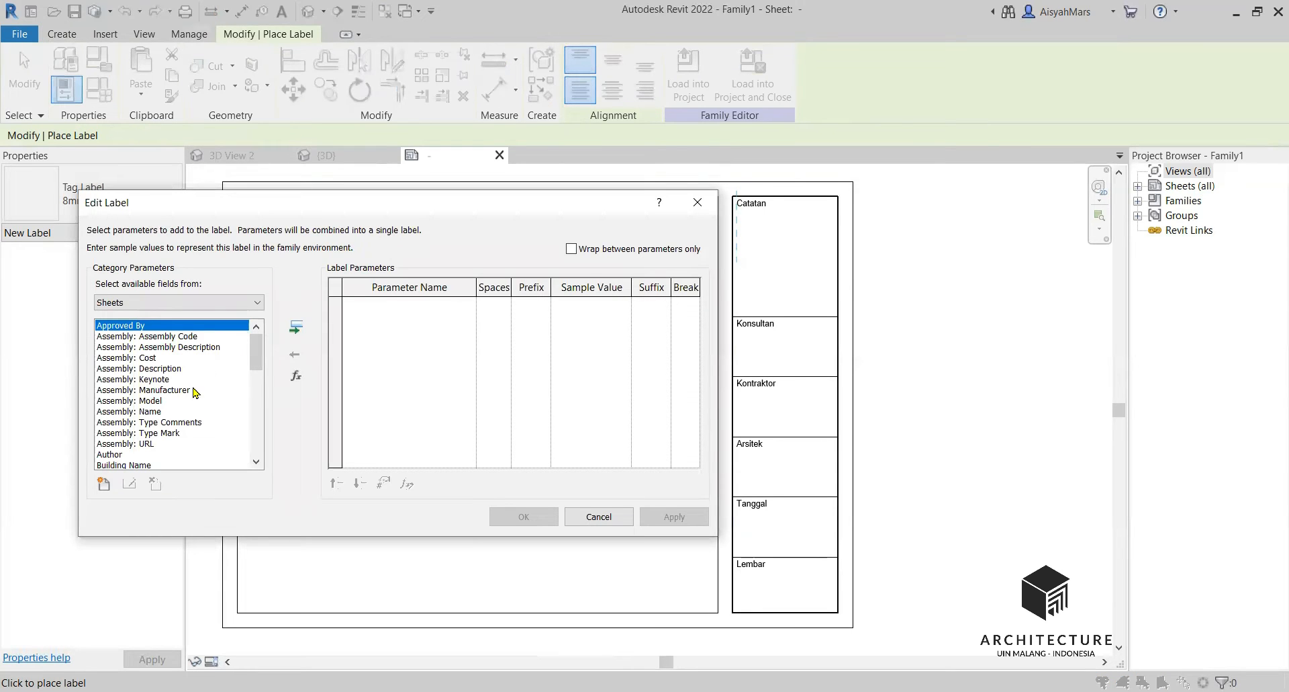
scroll(164, 436, "down", 10)
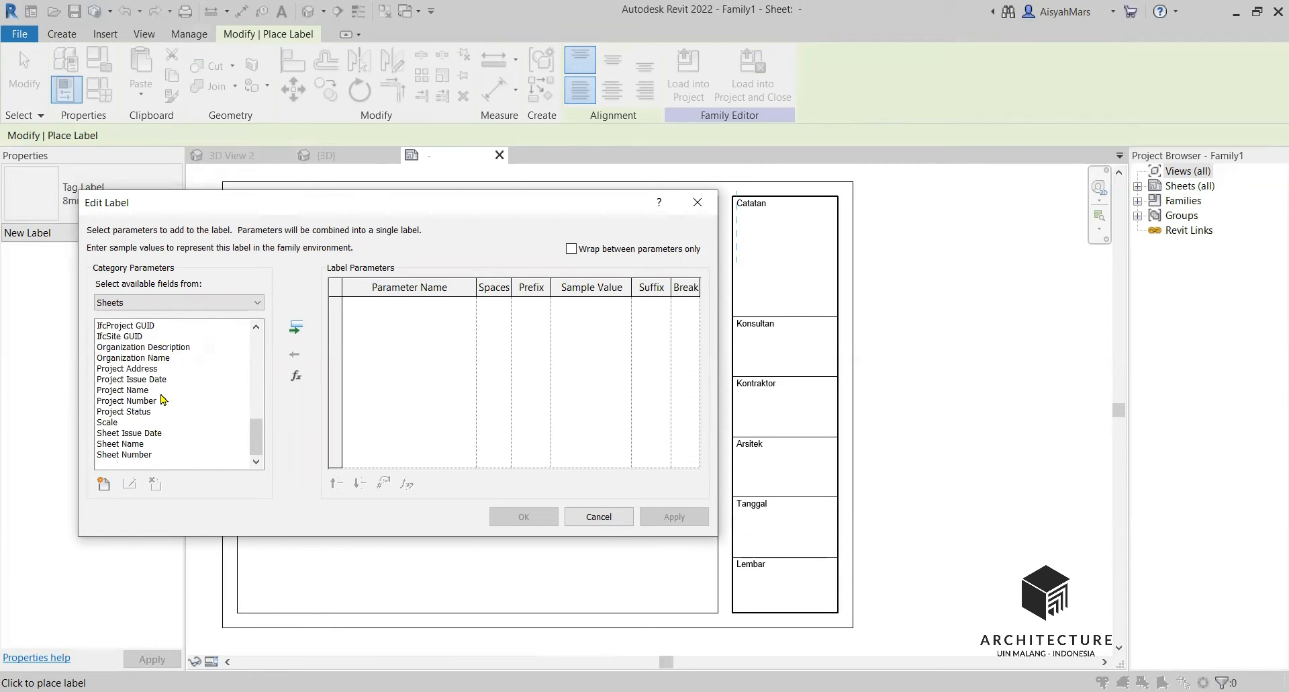
left_click(104, 485)
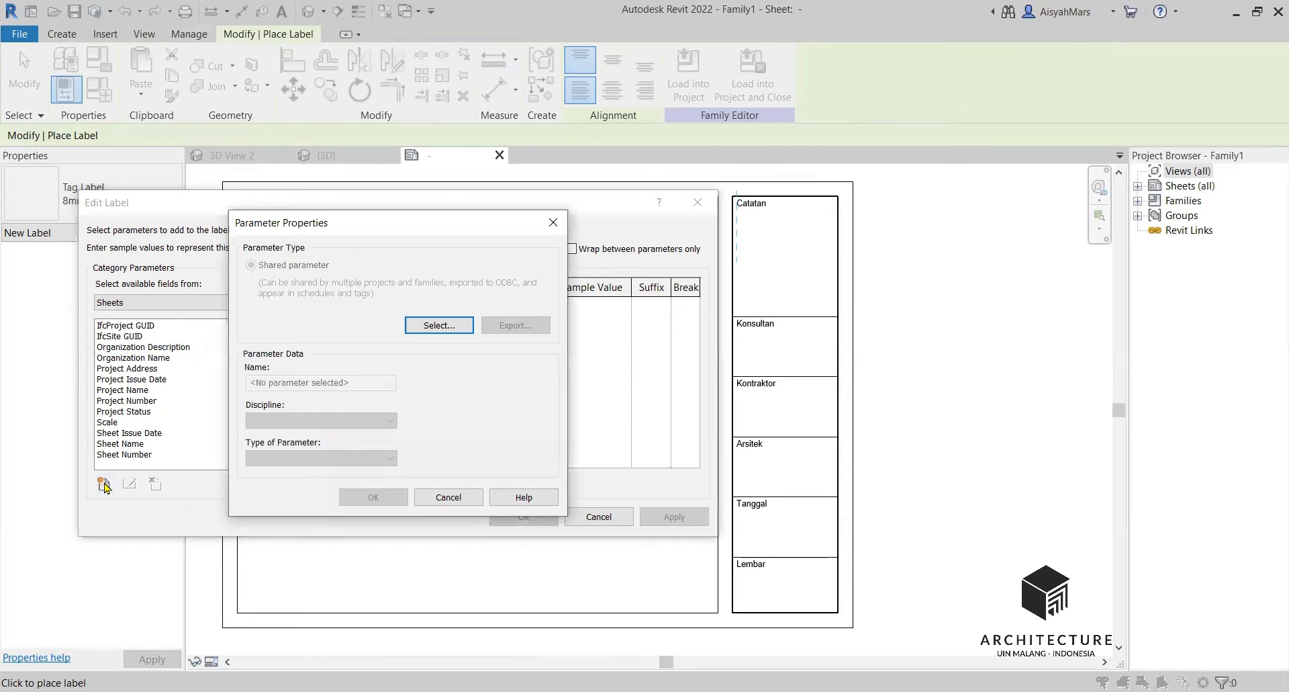
left_click(424, 327)
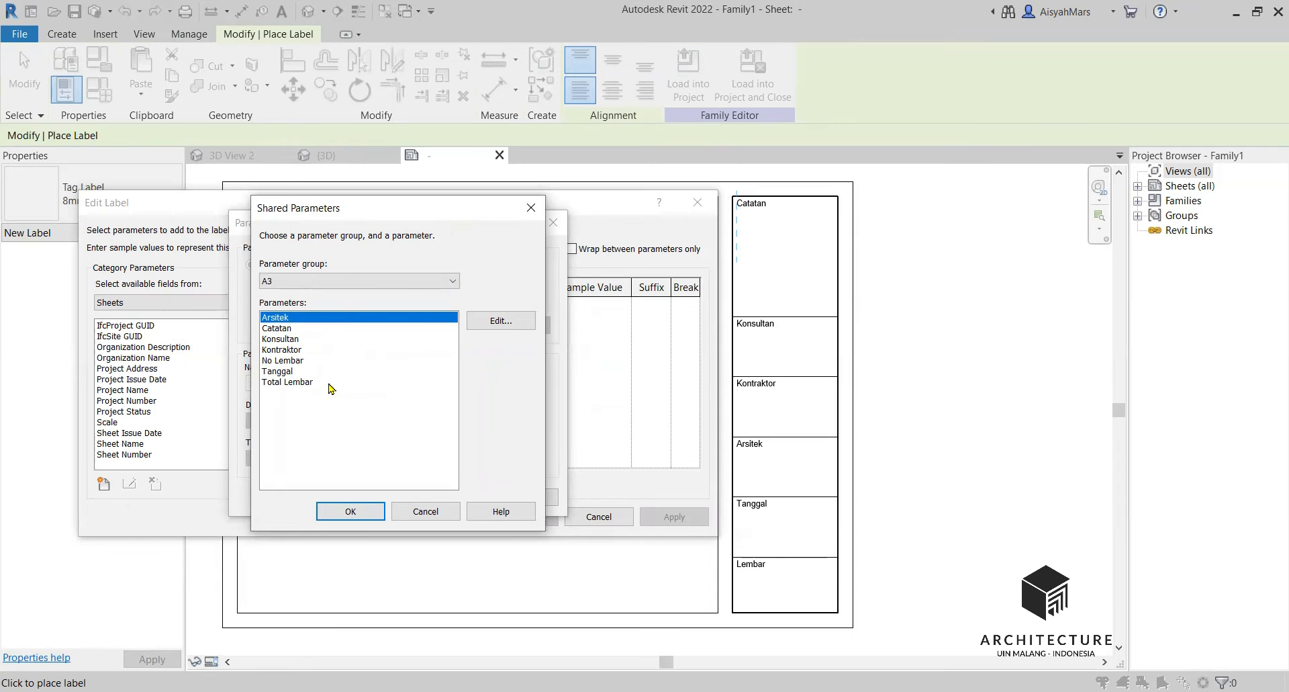
left_click(288, 329)
left_click(371, 512)
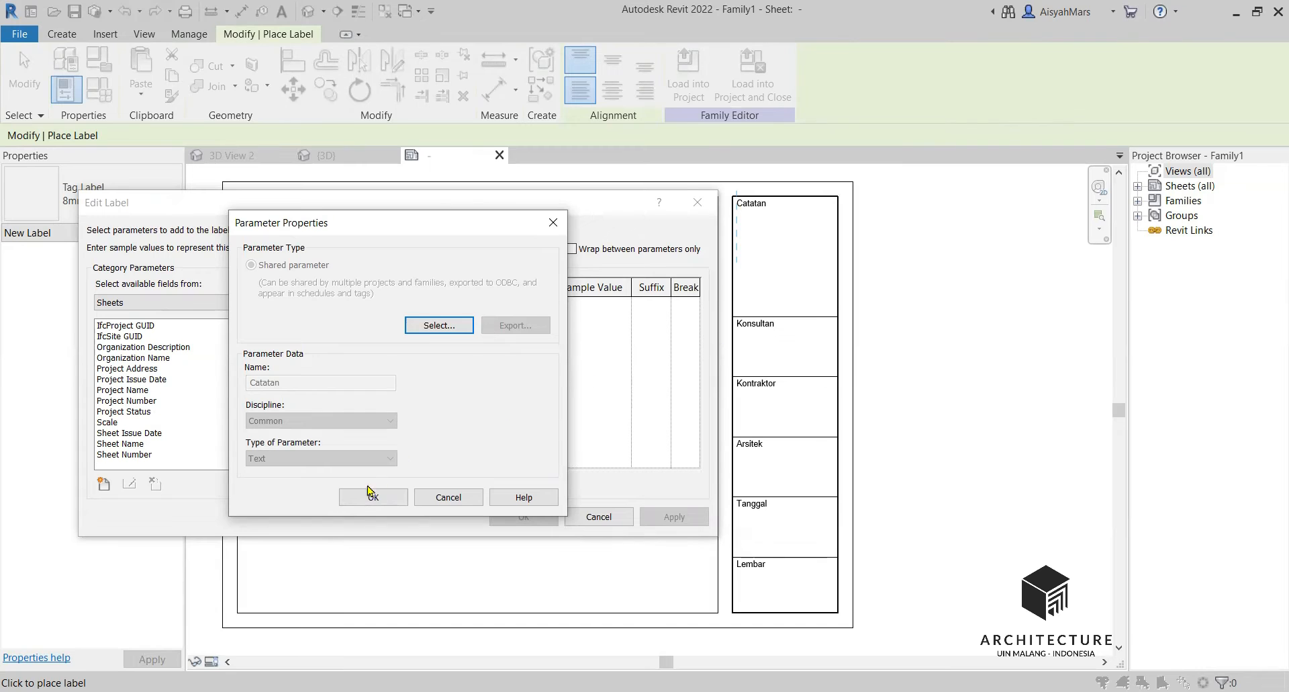
left_click(371, 496)
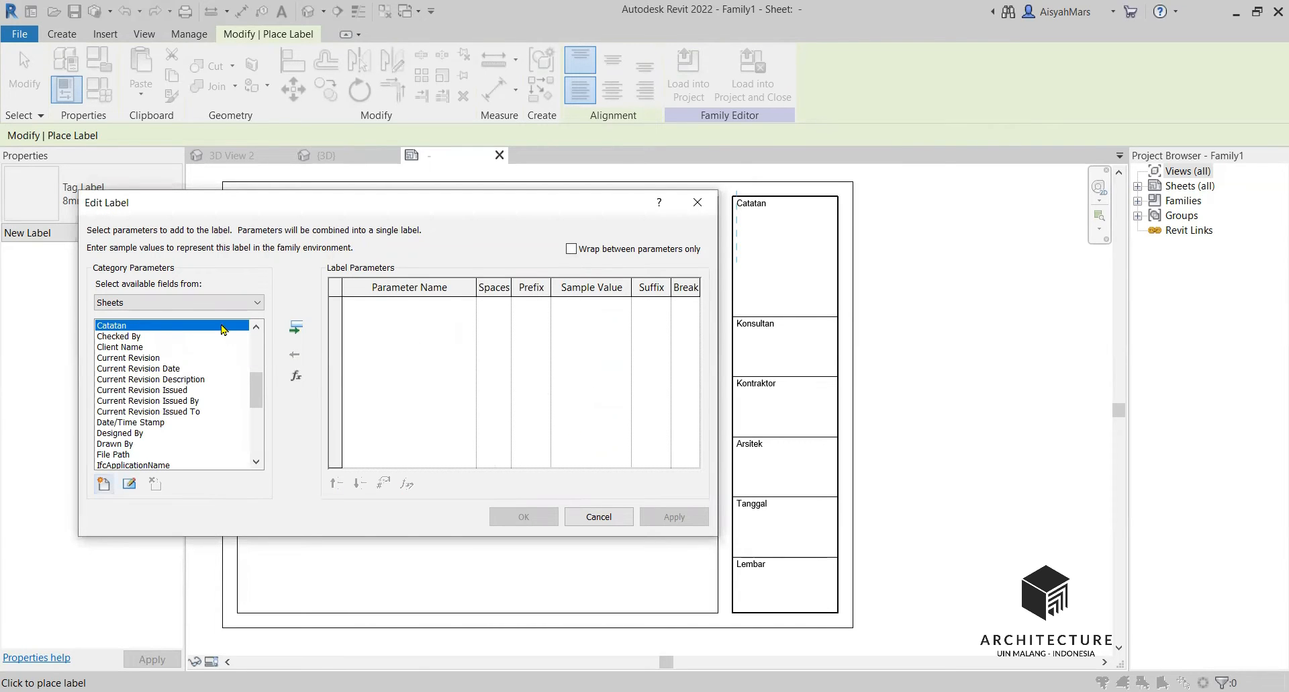
Assign the Catatan parameter to the new label and widen the label to the cell's right border
left_click(299, 335)
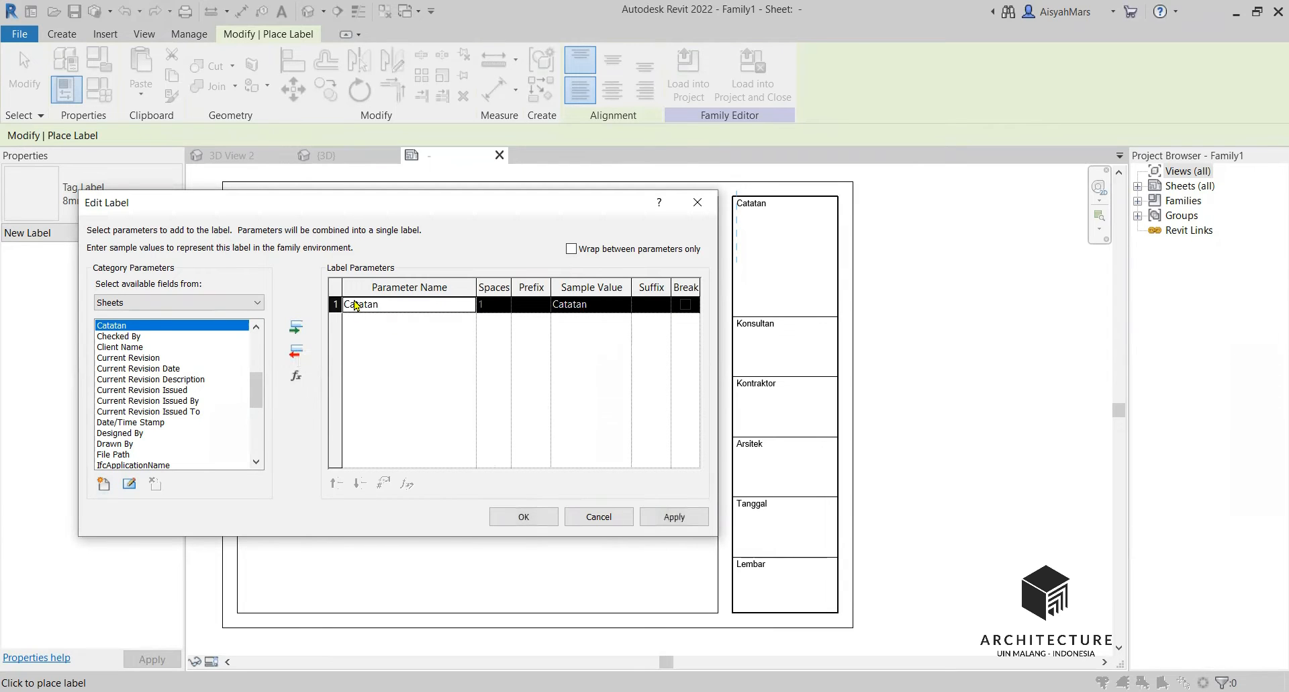
left_click(524, 516)
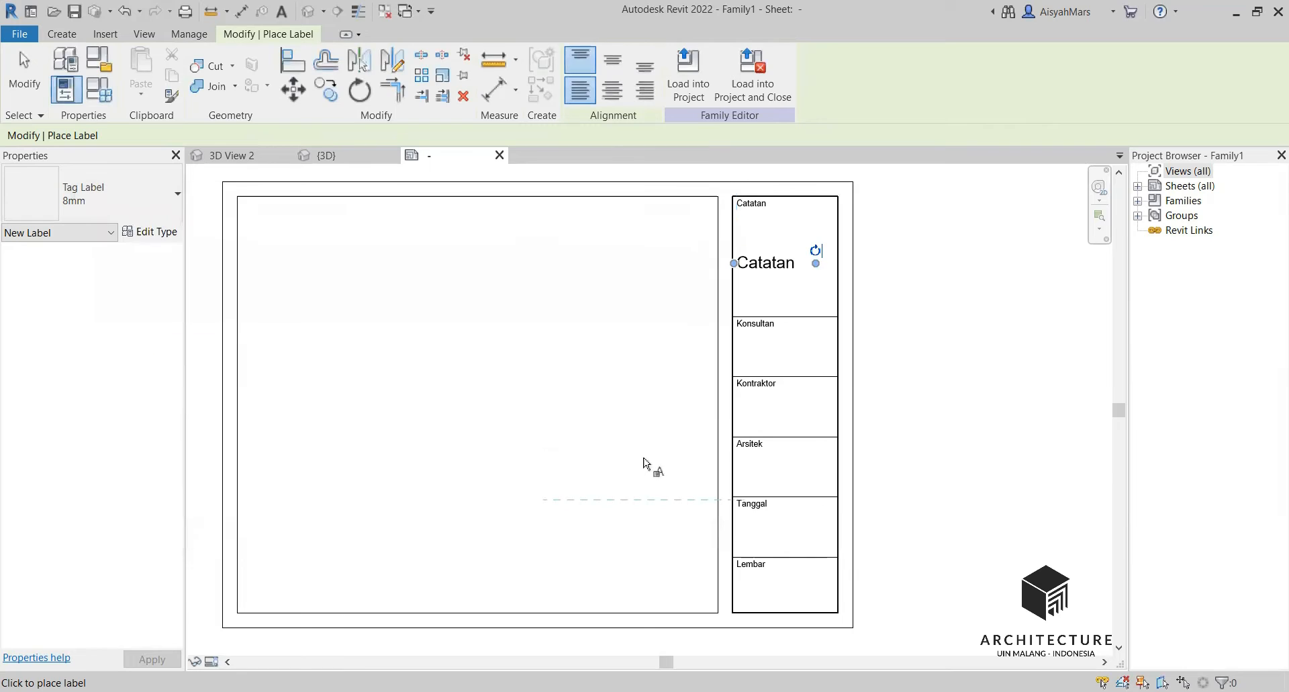
left_click_drag(816, 267, 837, 269)
Place a label under the Konsultan heading that uses the shared parameter "Konsultan" from the A3 group
scroll(772, 289, "up", 2)
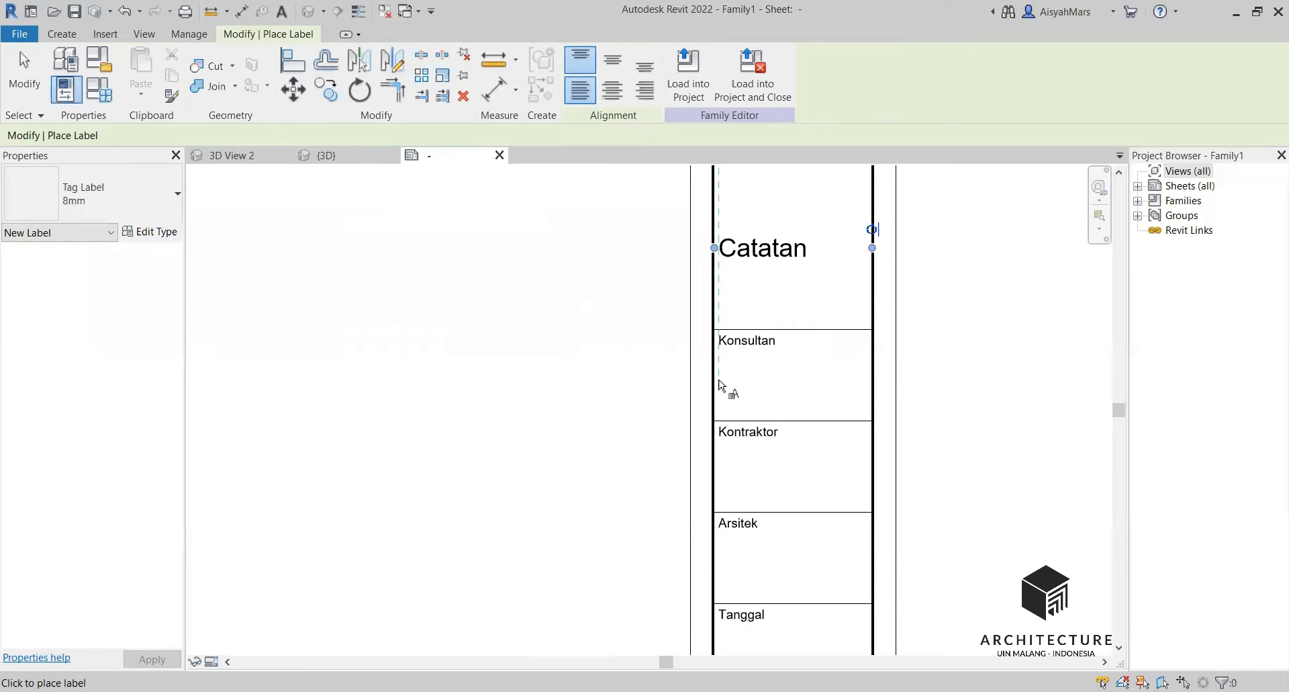
left_click(722, 396)
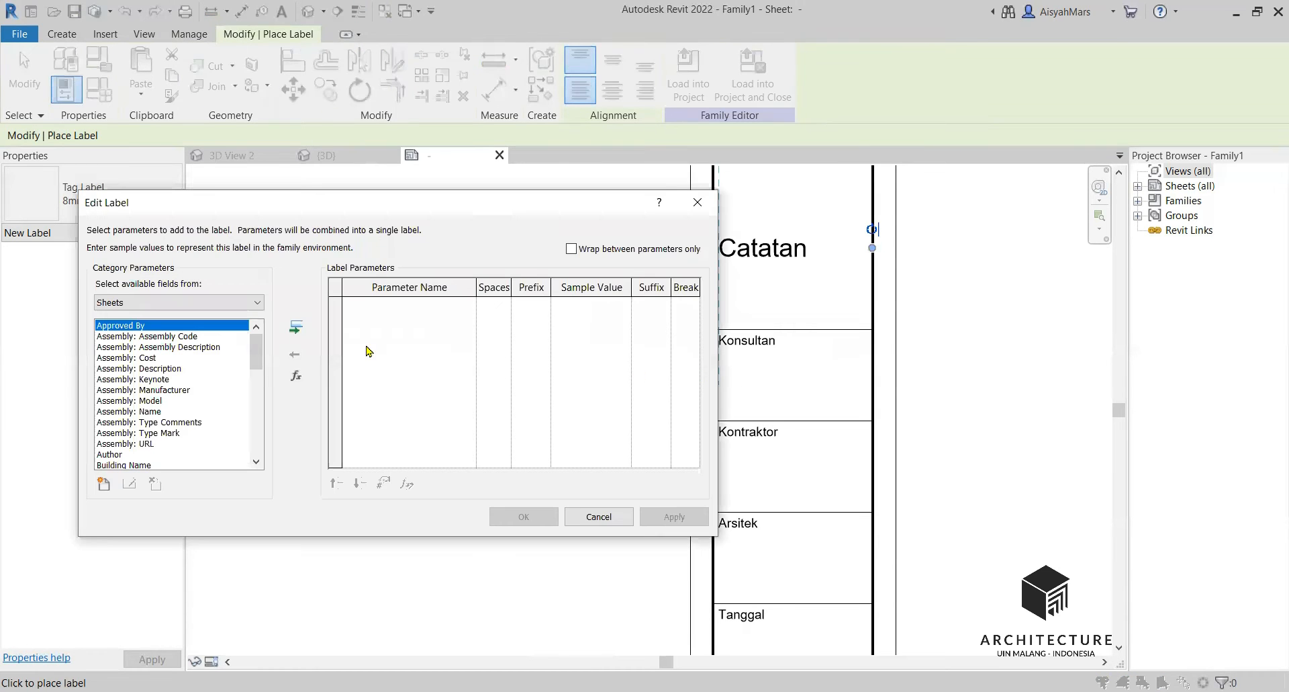
scroll(149, 443, "down", 3)
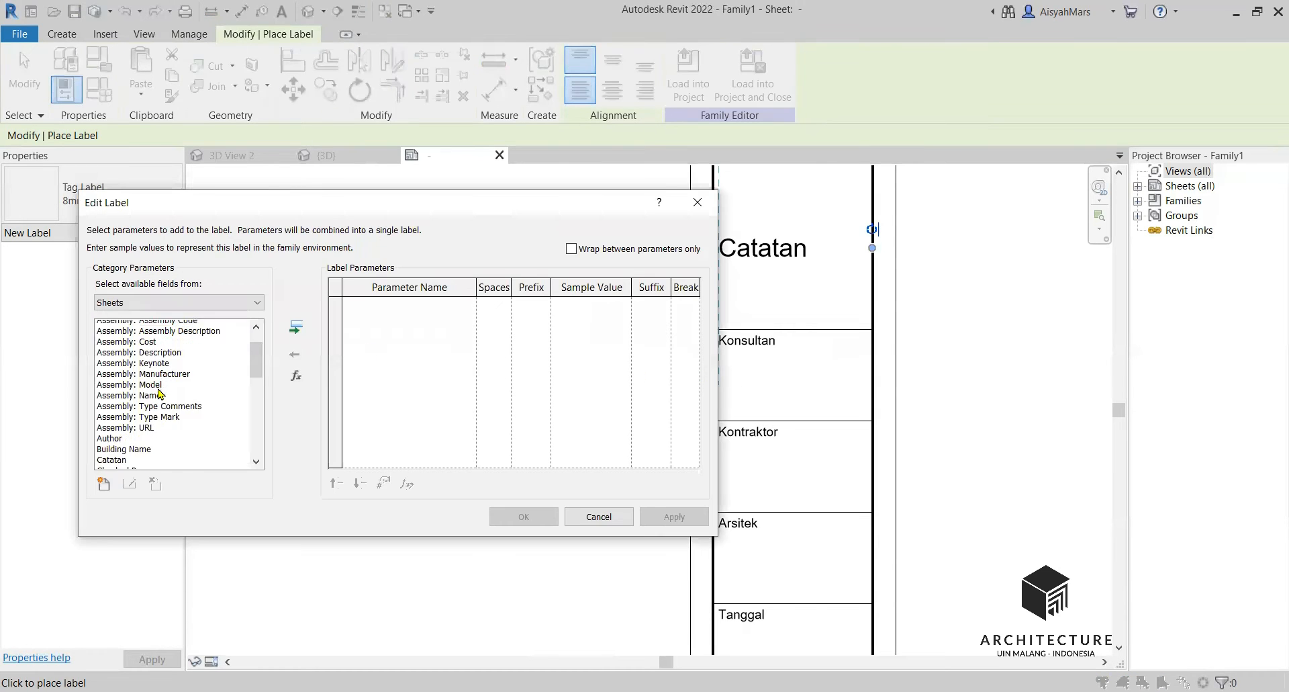
left_click(104, 485)
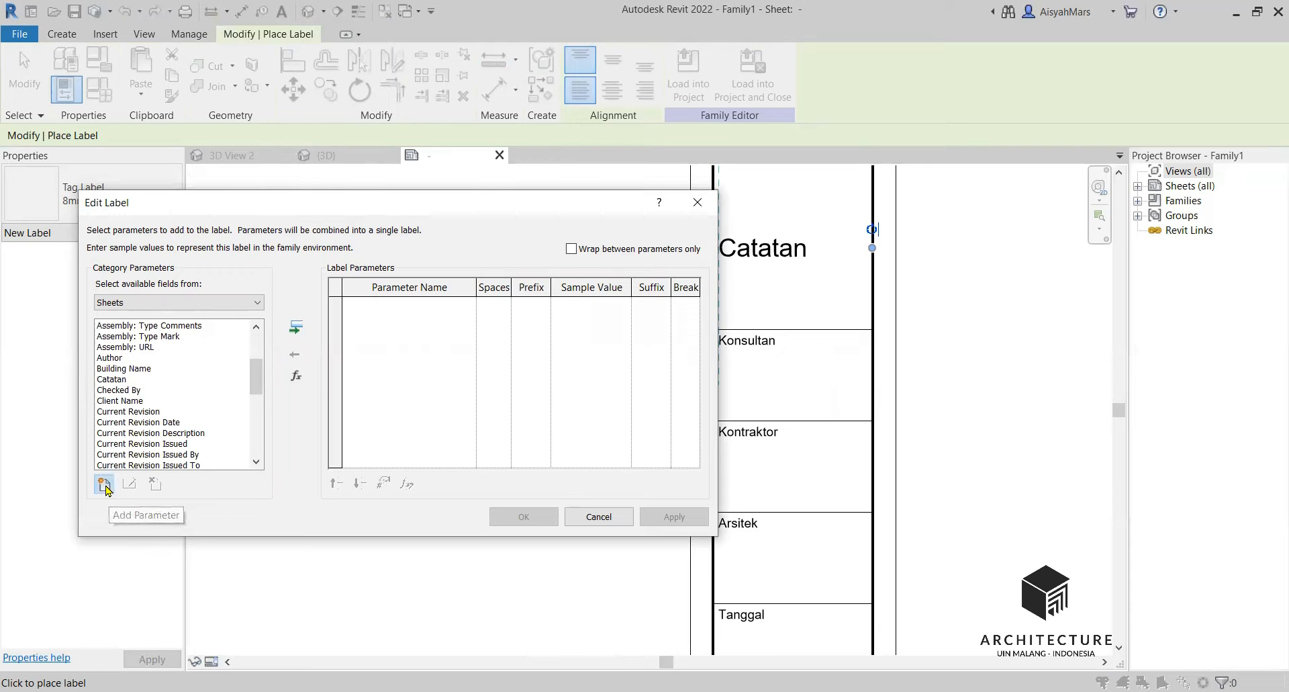
left_click(424, 326)
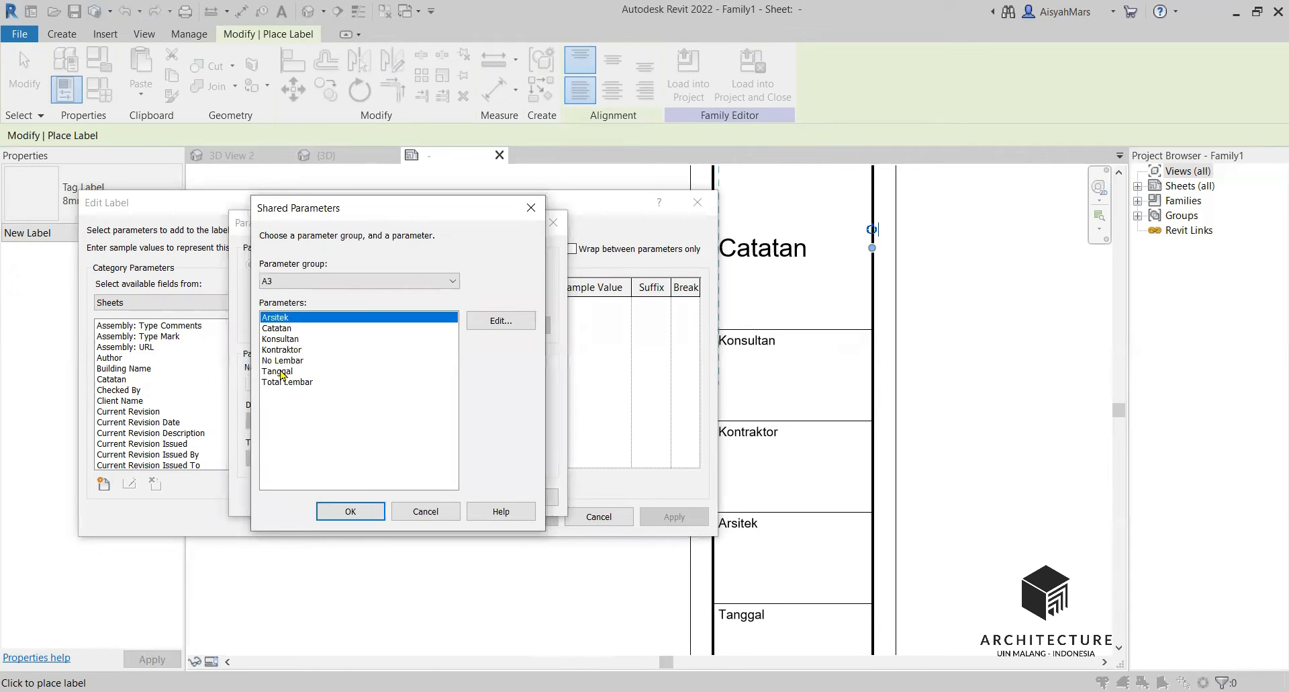
left_click(285, 339)
left_click(350, 511)
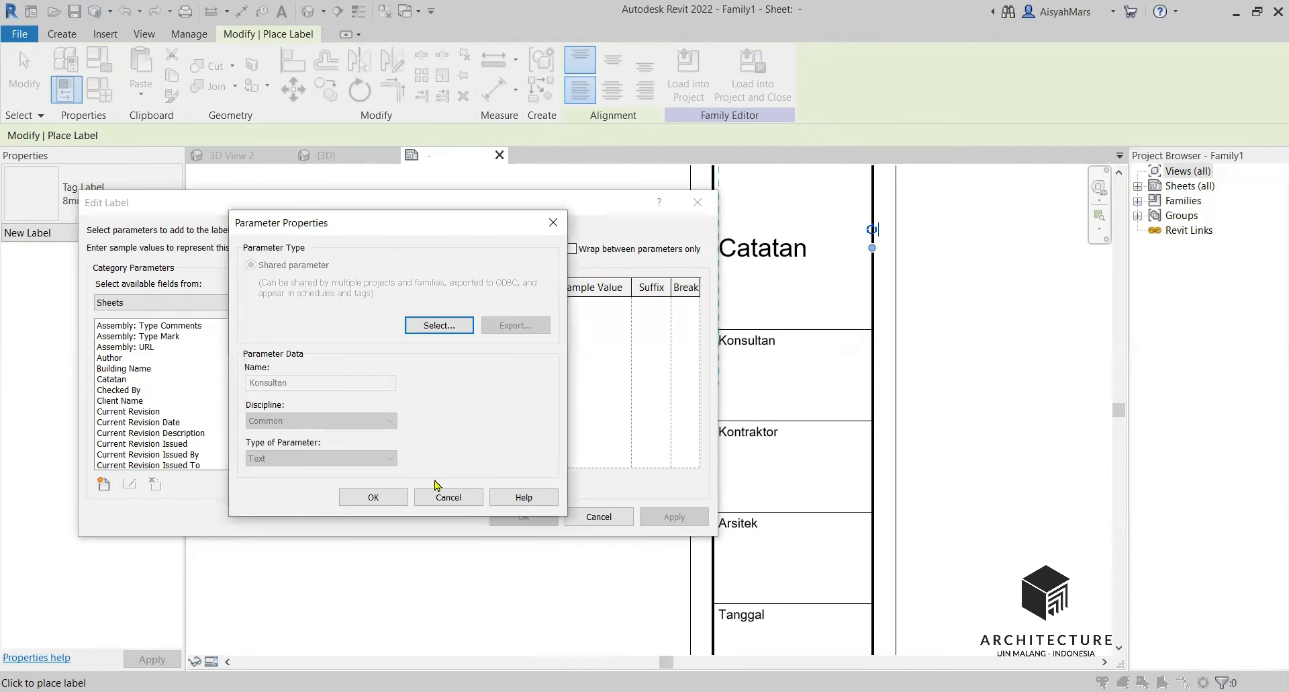
left_click(382, 501)
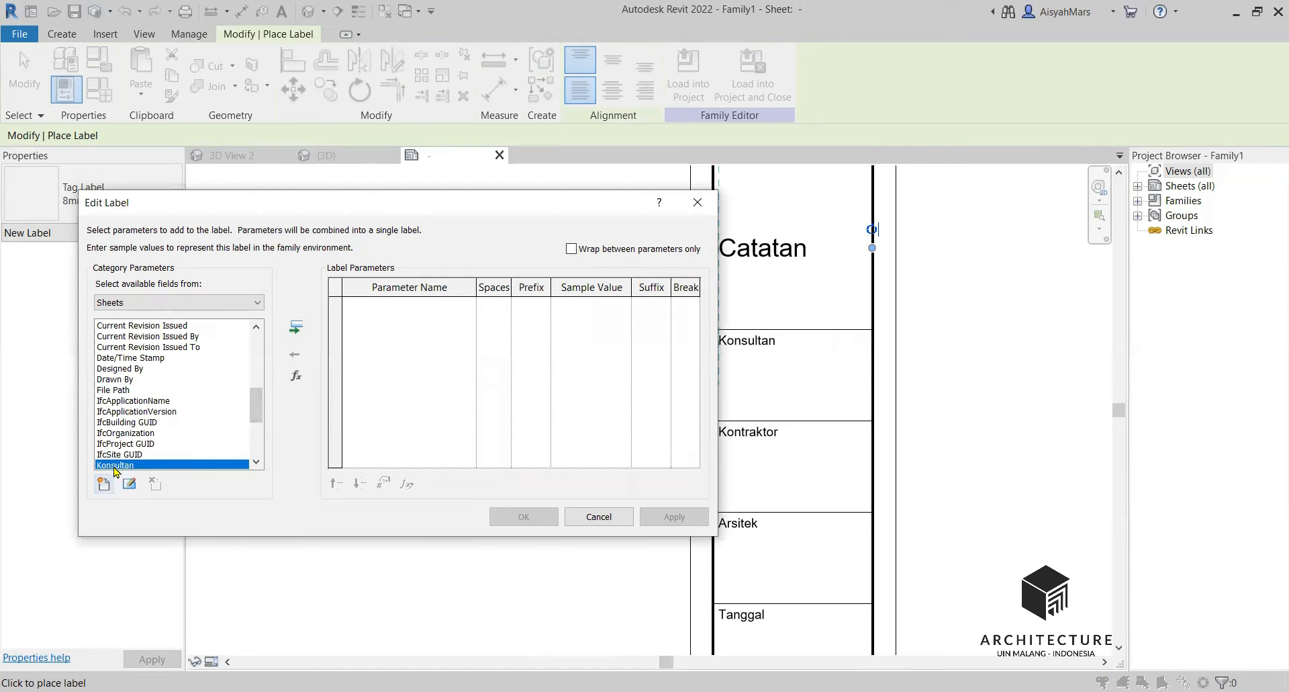
scroll(102, 407, "down", 2)
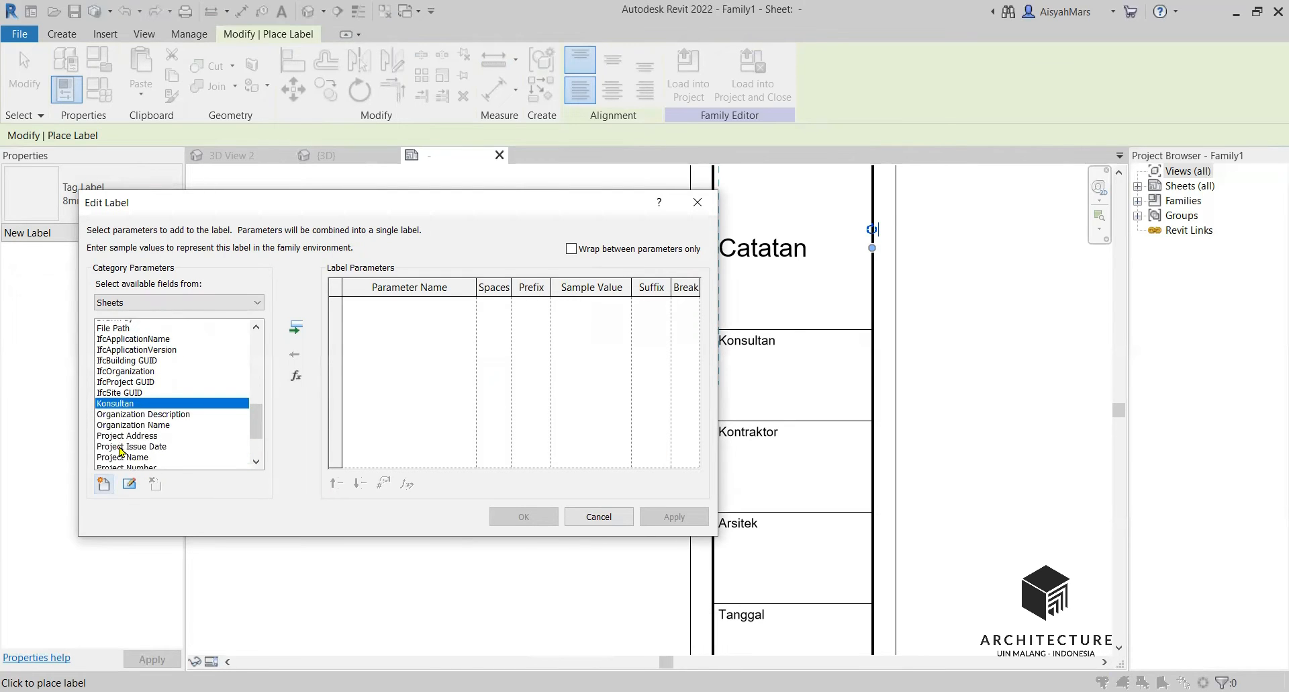
left_click(296, 327)
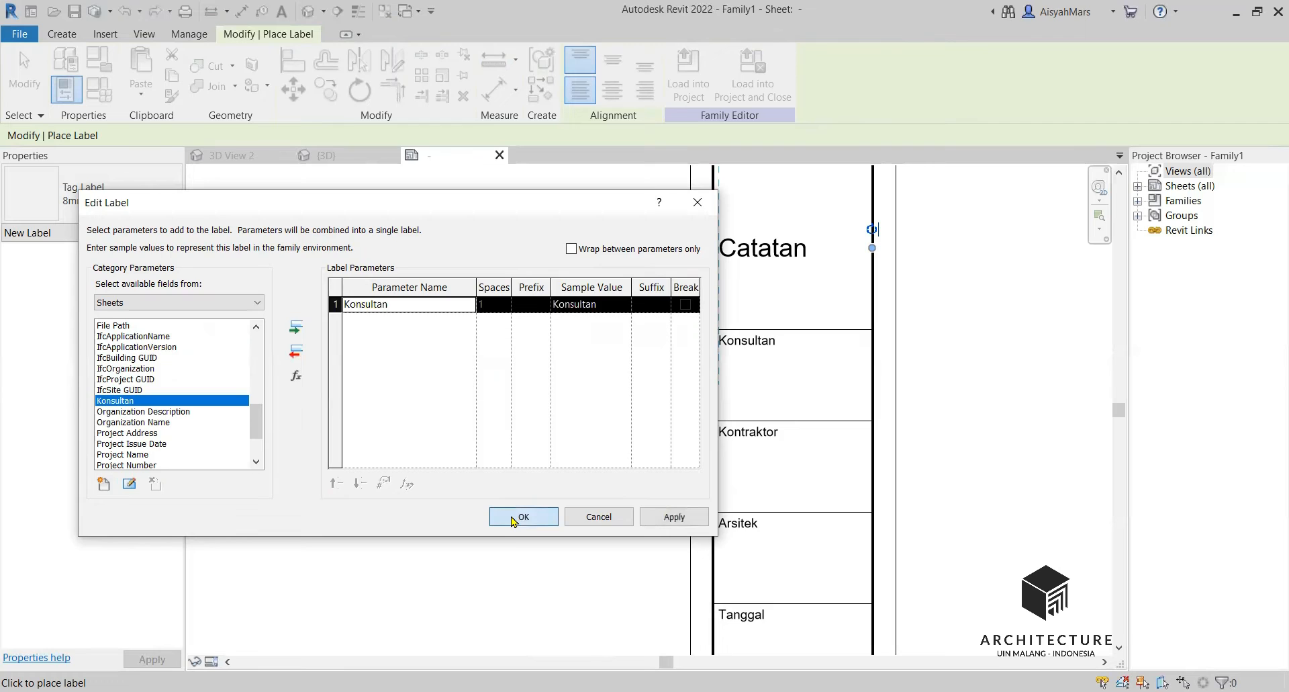
left_click(523, 516)
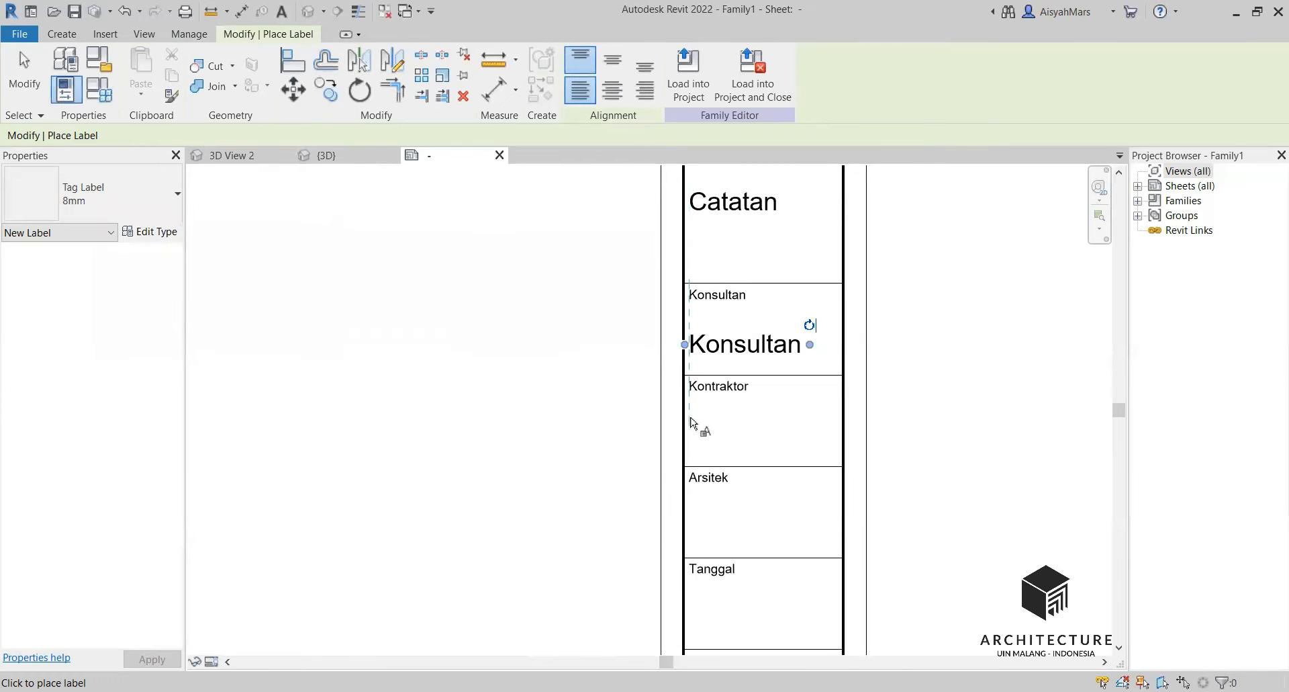
Place a label under the Kontraktor heading that uses the shared parameter "Kontraktor" from the A3 group
left_click(694, 424)
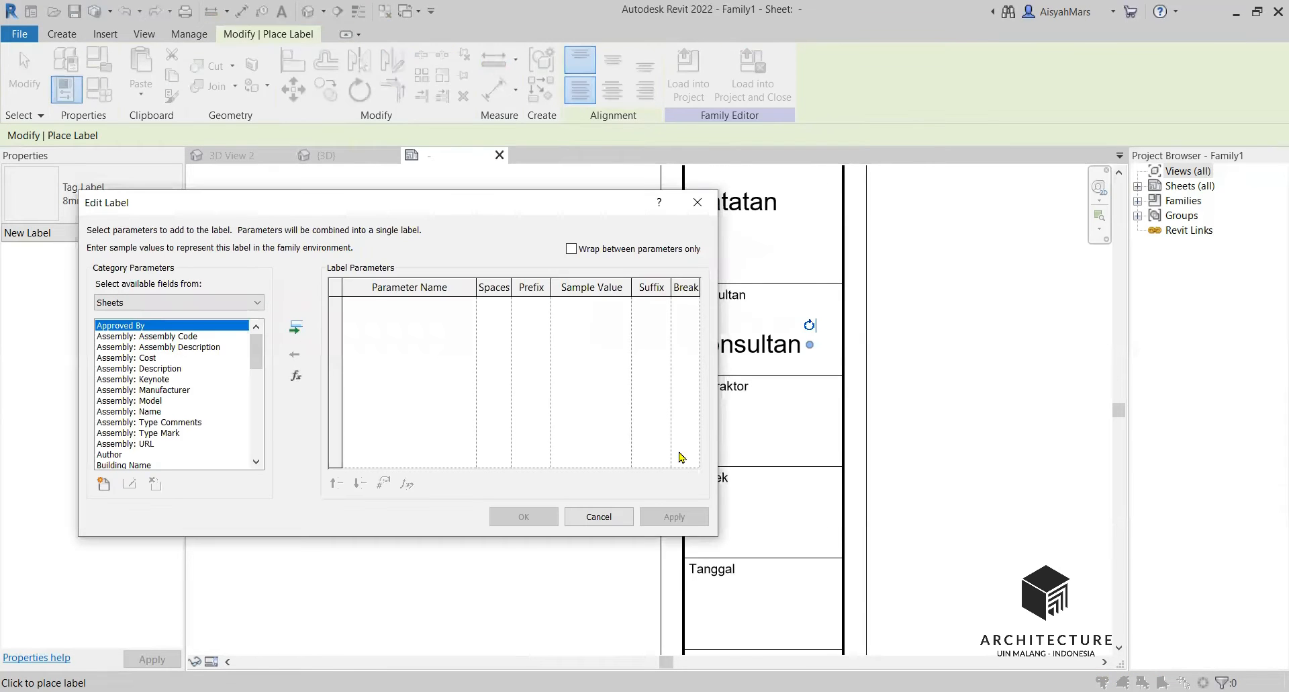
left_click(103, 483)
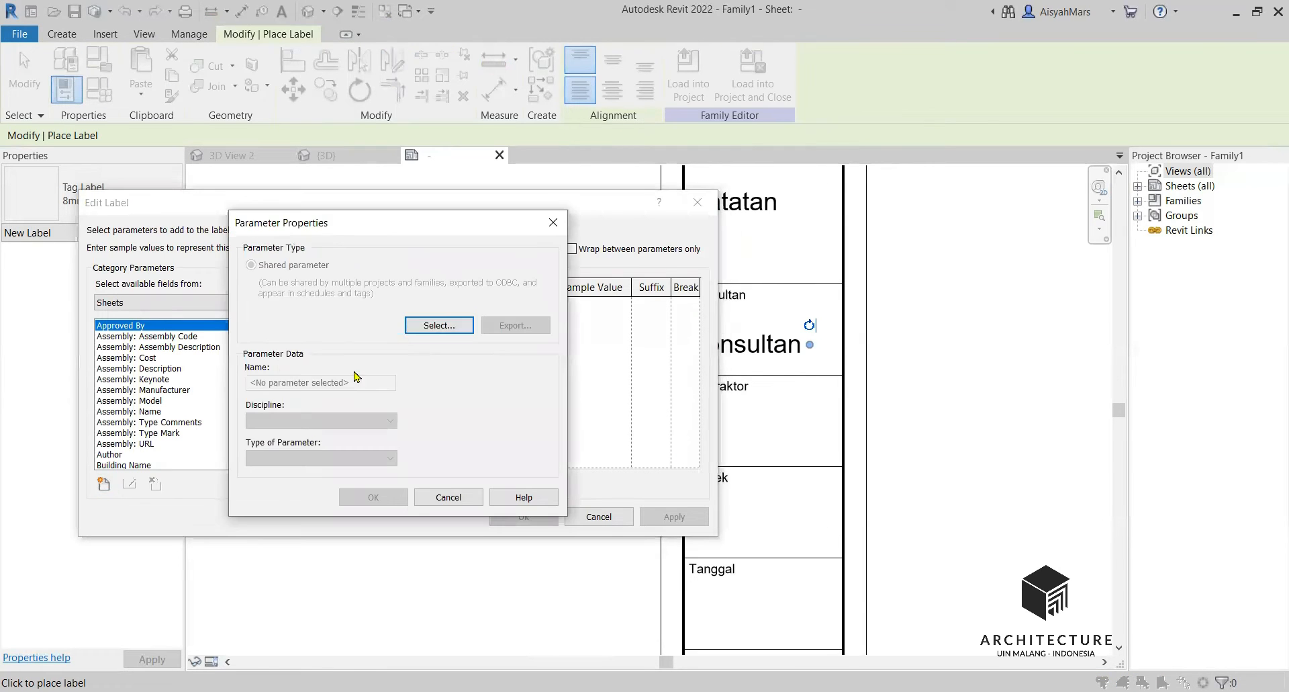
left_click(431, 327)
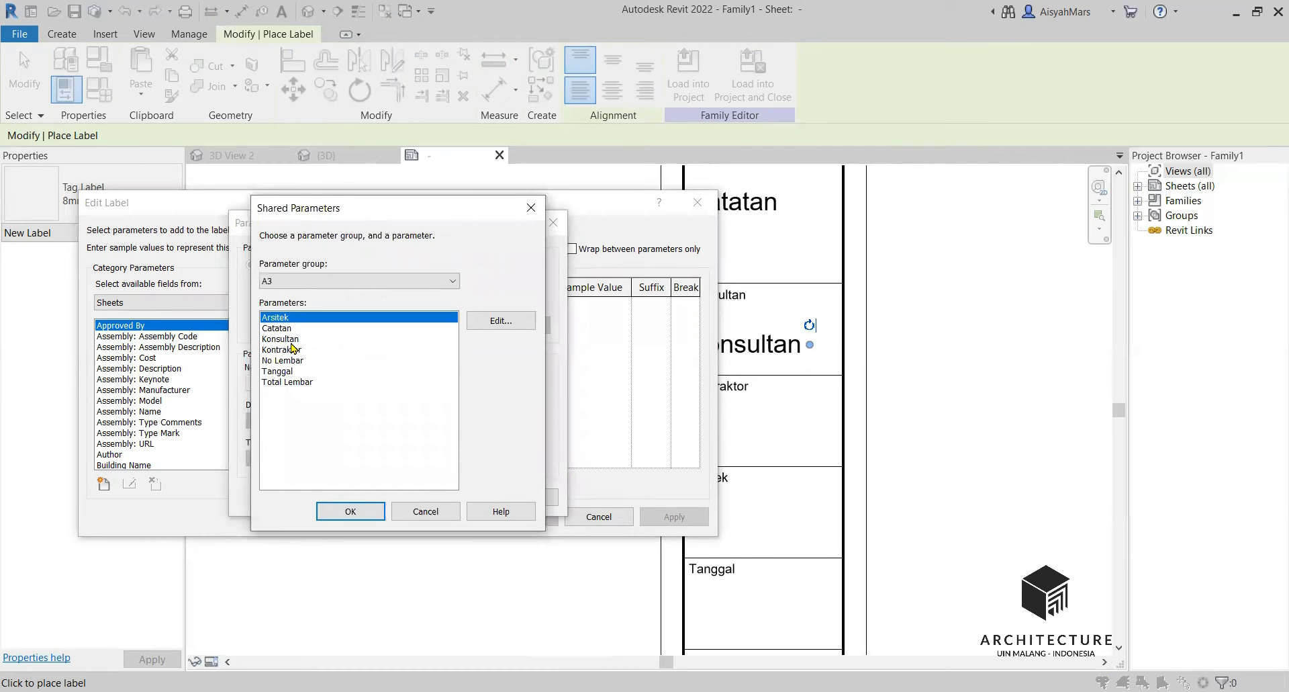
left_click(282, 349)
left_click(376, 507)
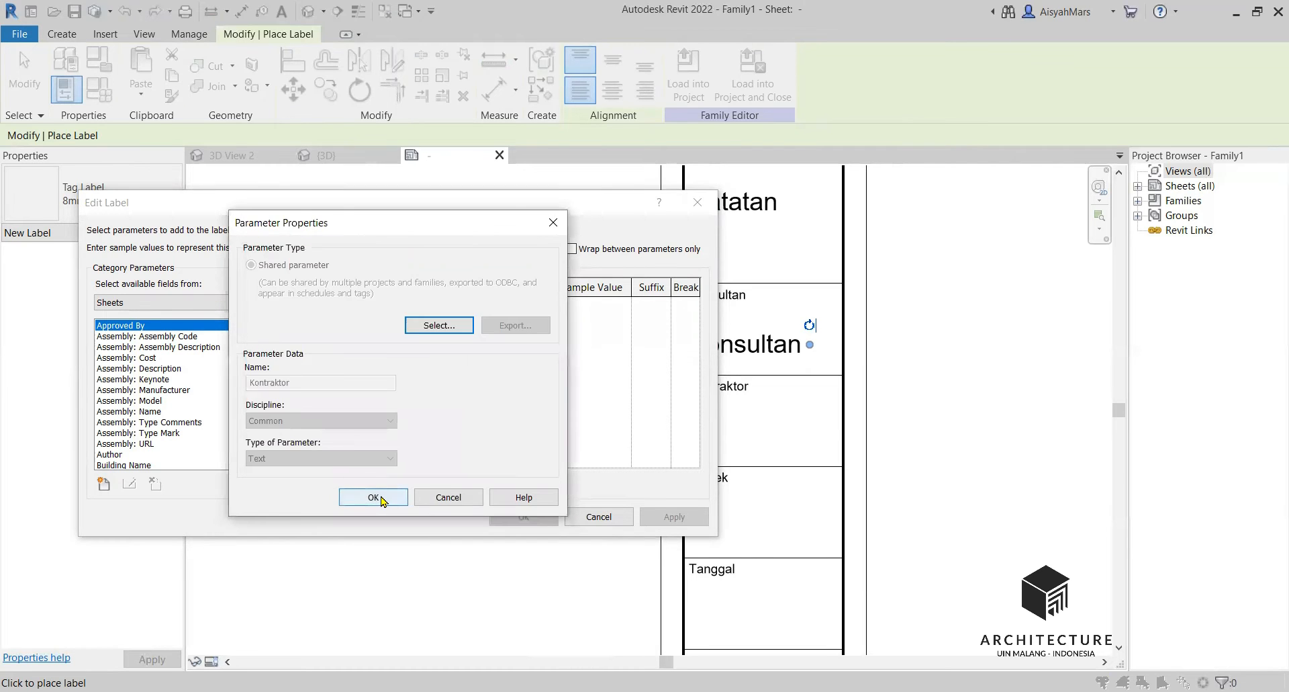
left_click(374, 497)
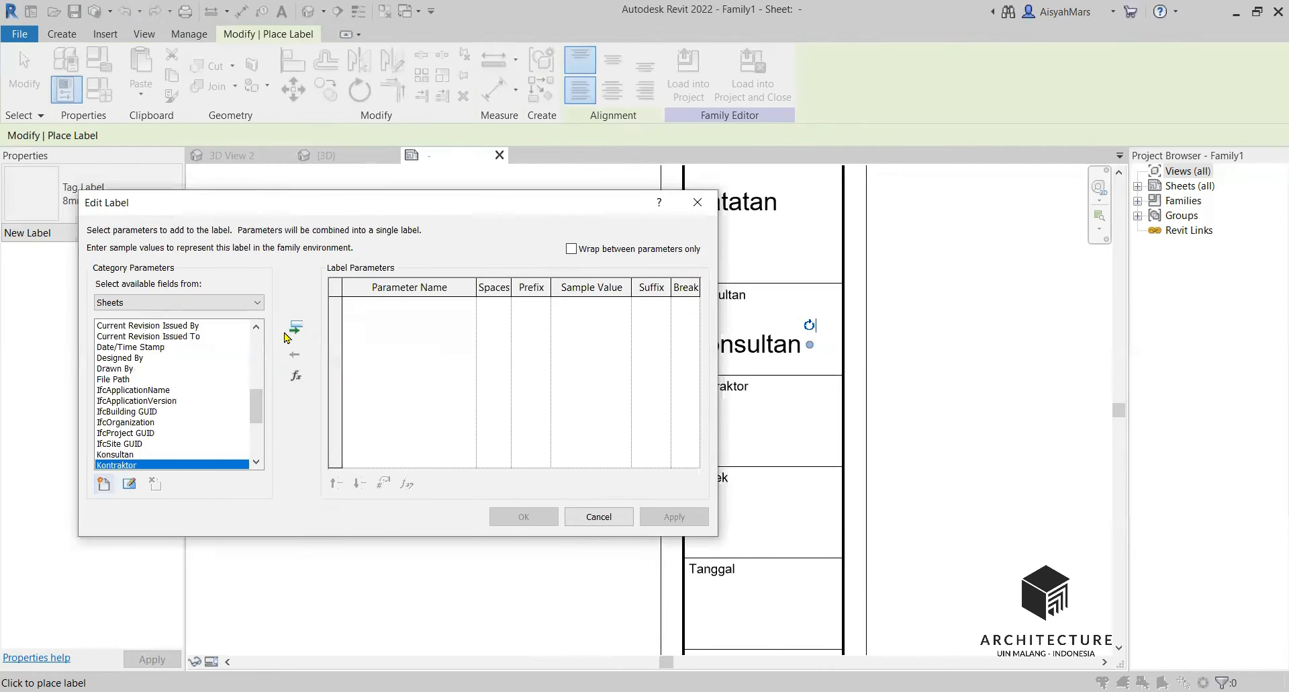
left_click(286, 333)
left_click(514, 517)
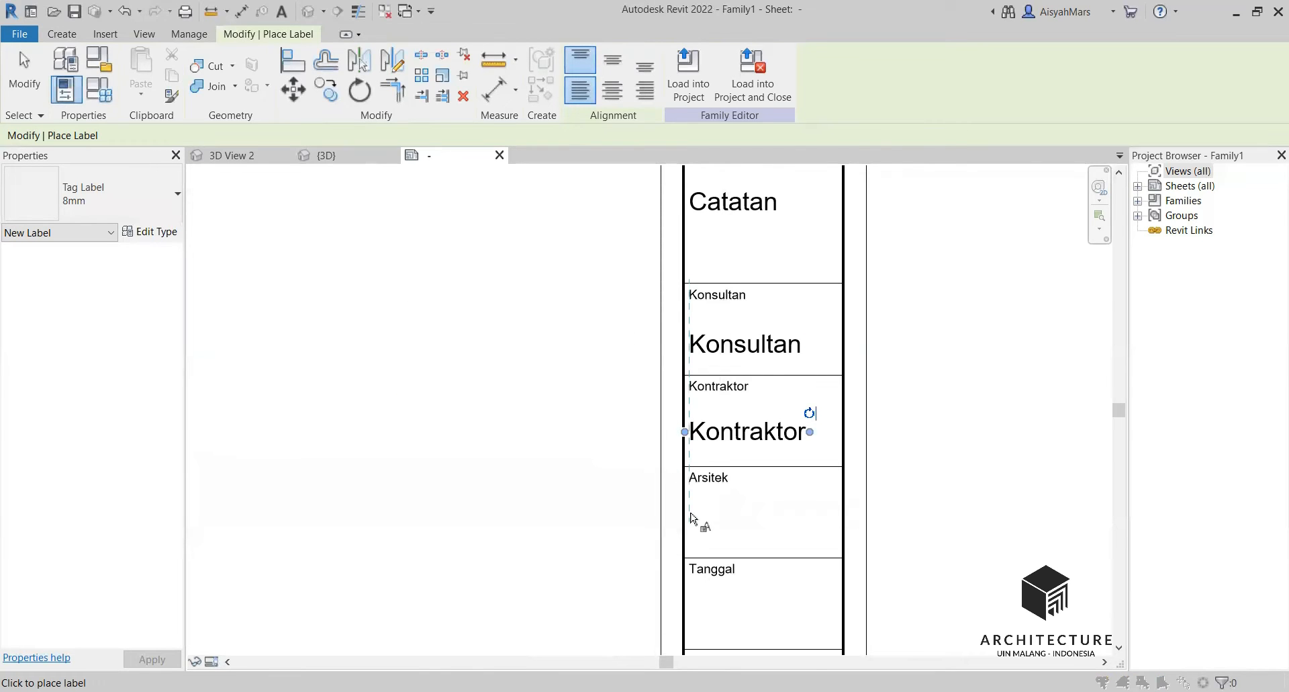
Place a label under the Arsitek heading that uses the shared parameter "Arsitek" from the A3 group
left_click(691, 517)
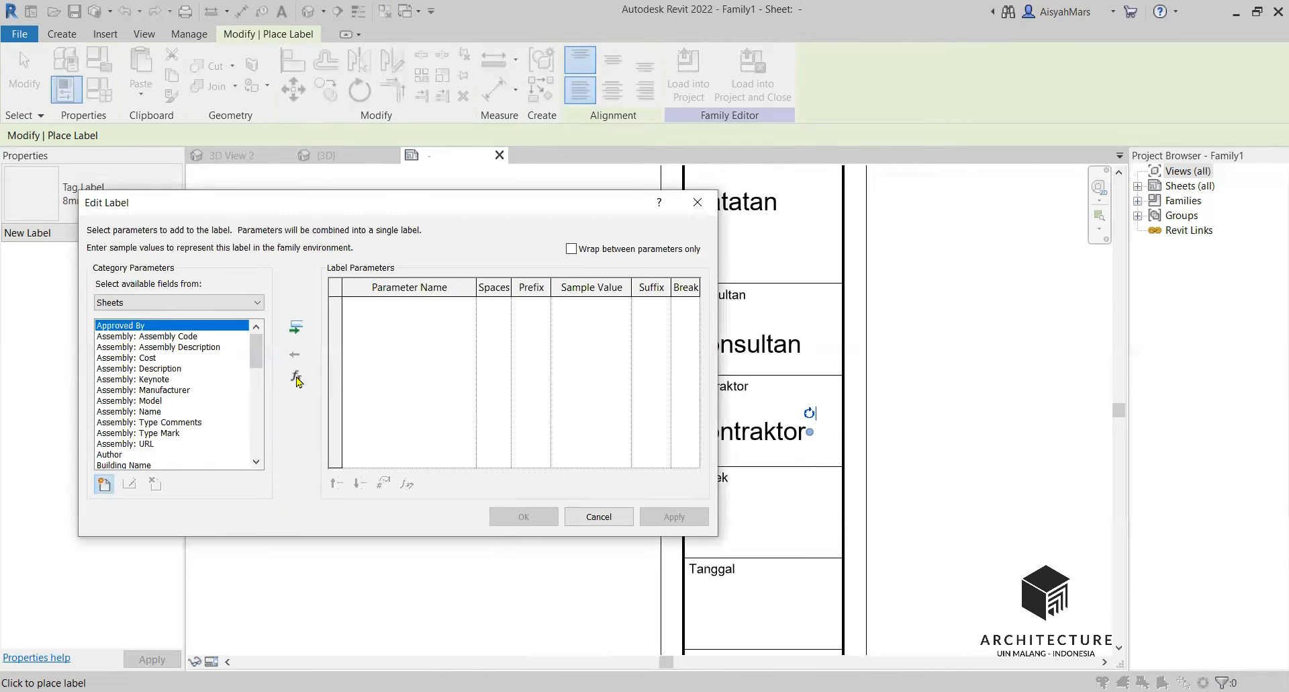
left_click(440, 326)
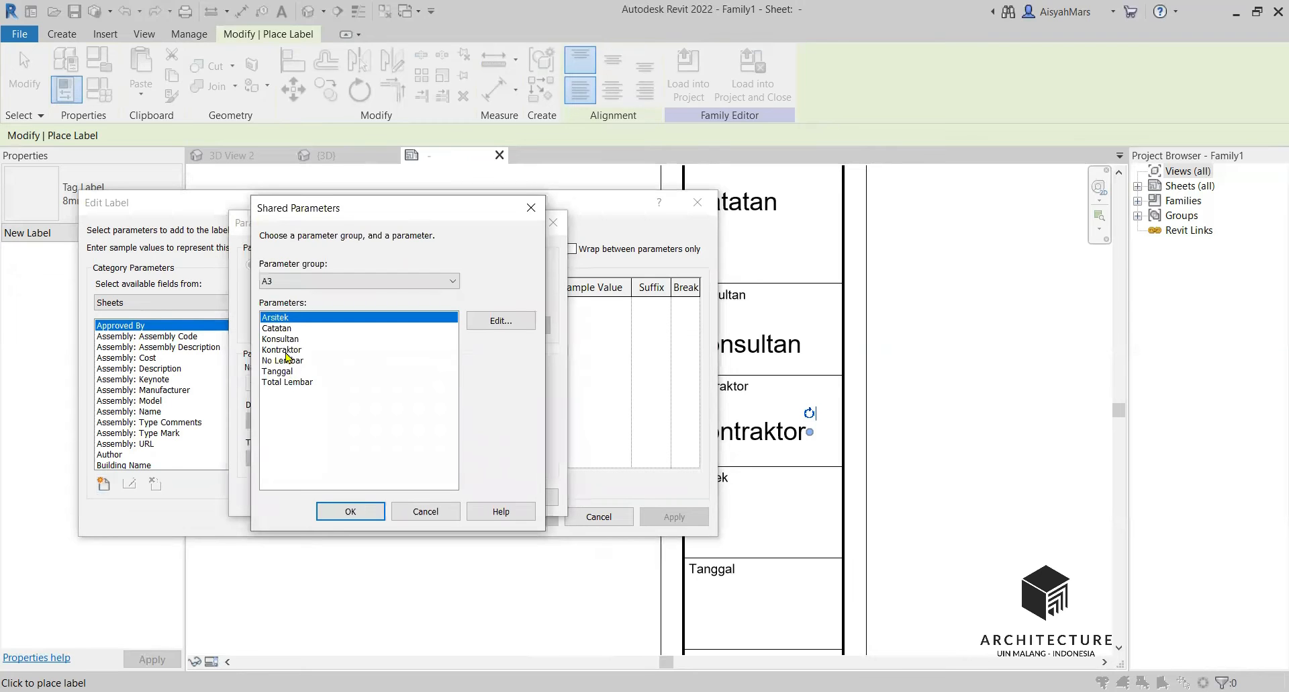
left_click(350, 511)
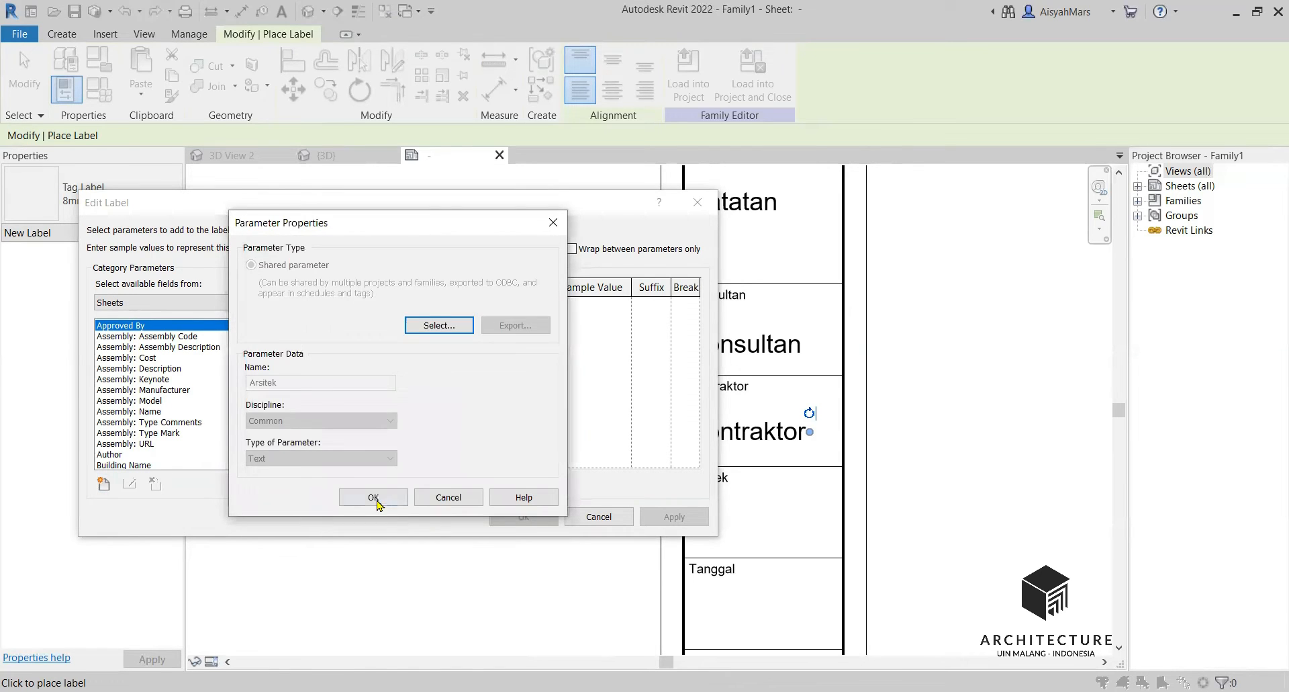
left_click(373, 498)
left_click(296, 327)
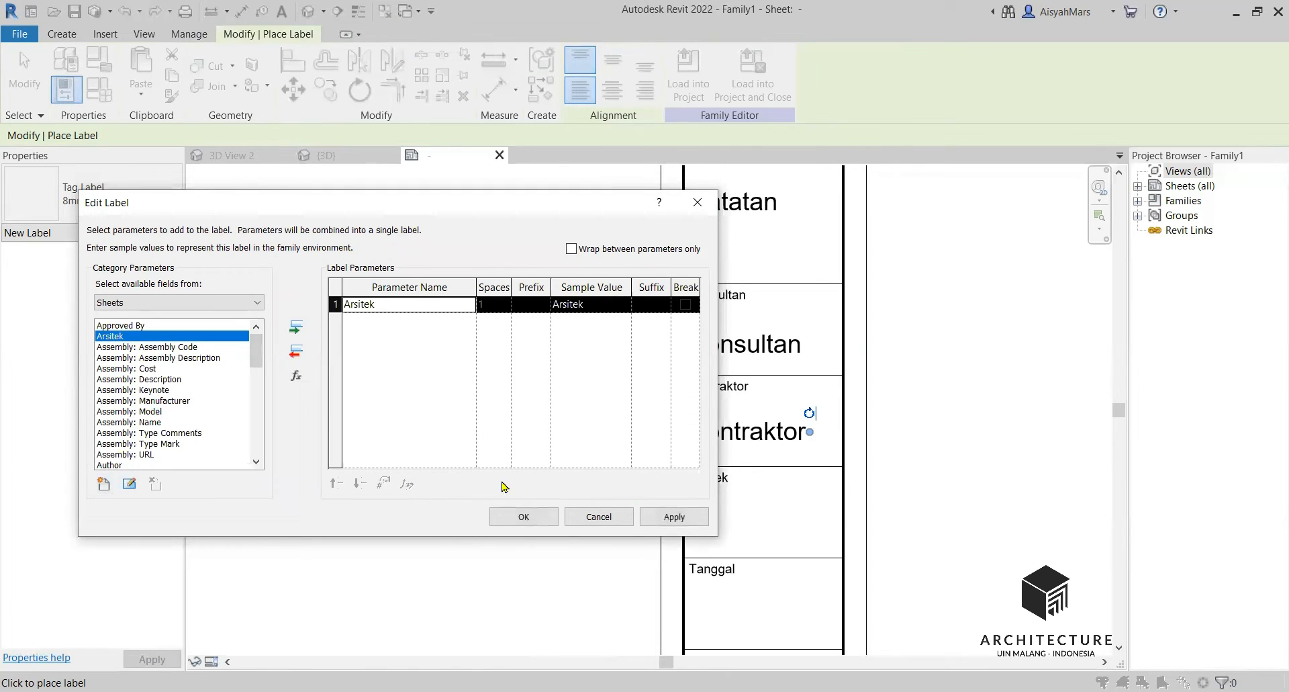
left_click(510, 517)
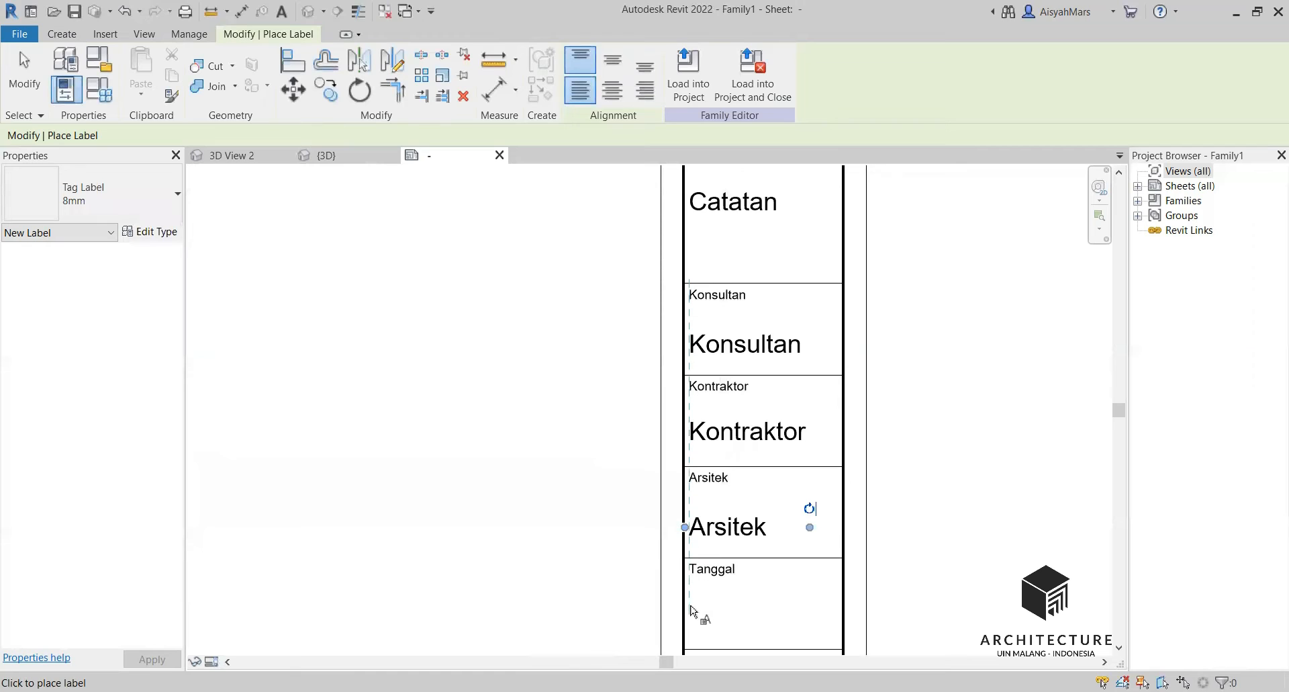
Place a label under the Tanggal heading that uses the shared parameter "Tanggal" from the A3 group
left_click(693, 600)
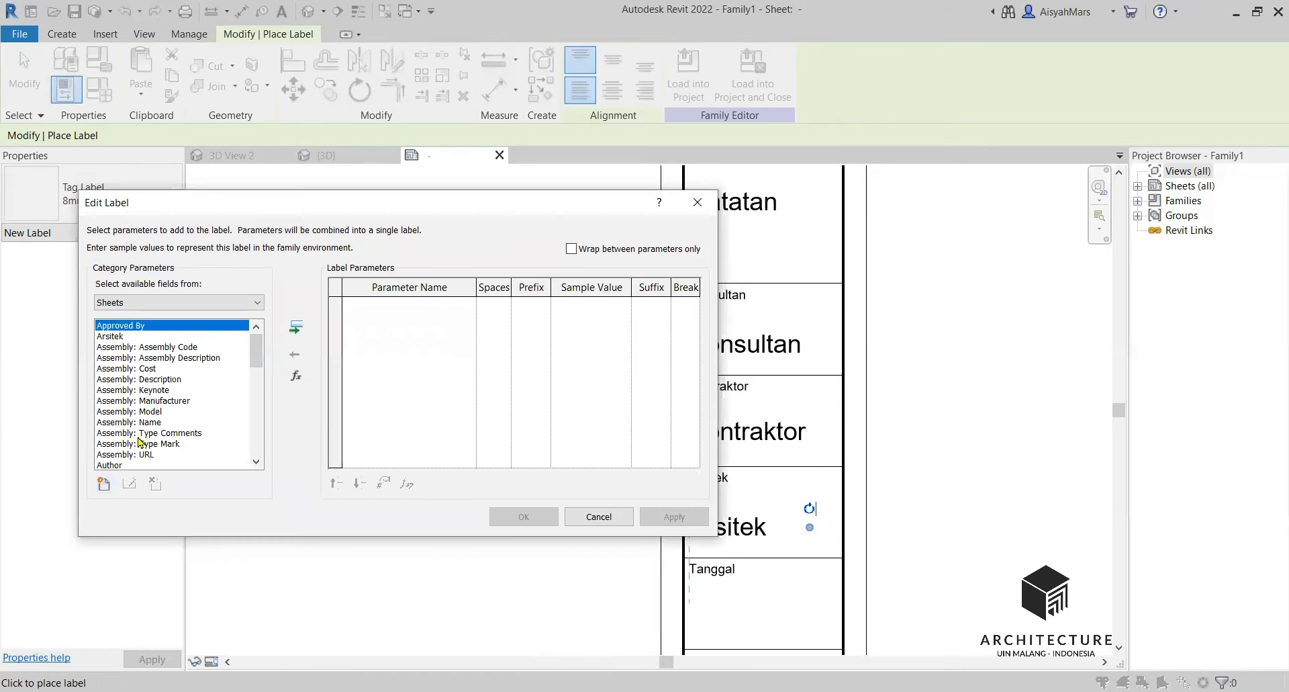
scroll(139, 441, "down", 4)
left_click(104, 483)
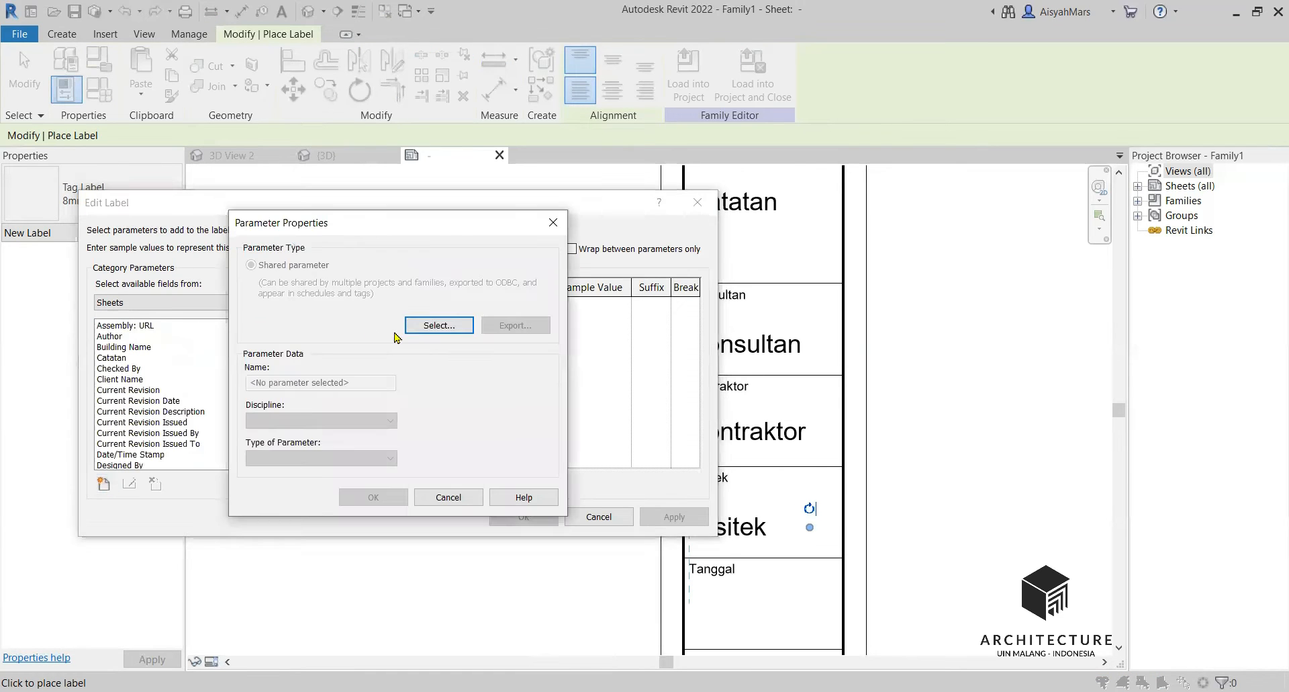
left_click(440, 325)
left_click(282, 370)
left_click(348, 511)
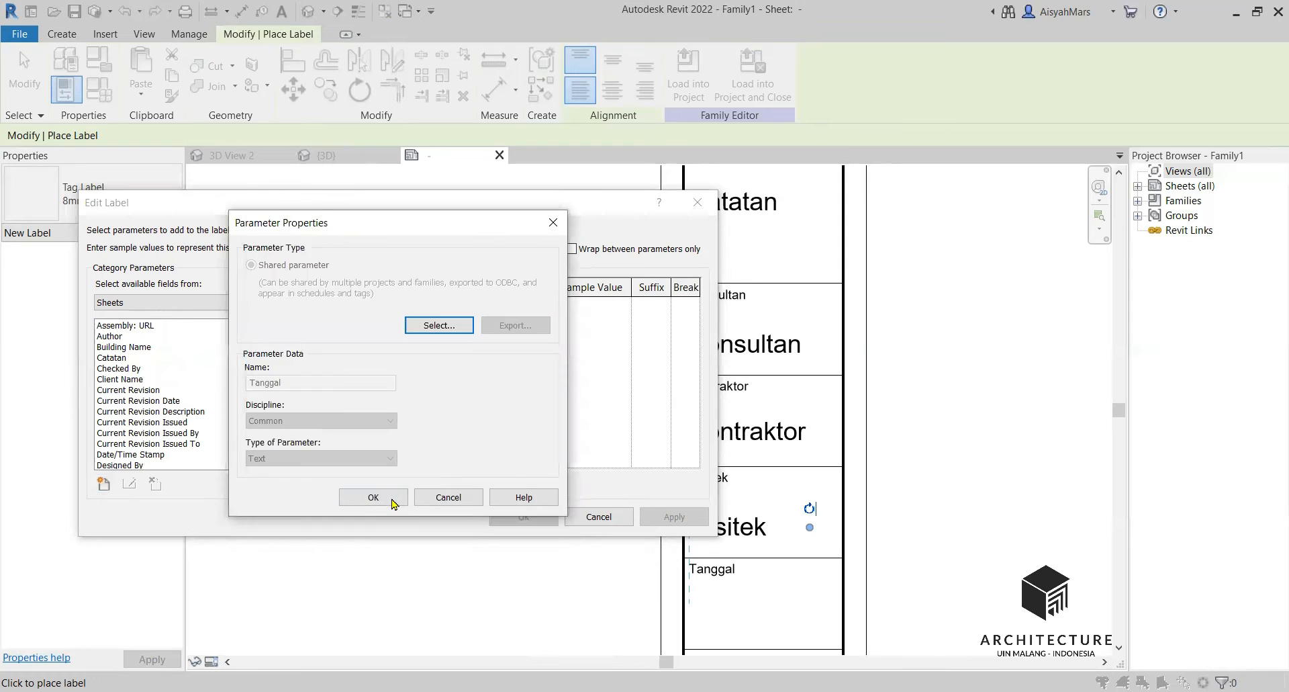
left_click(373, 497)
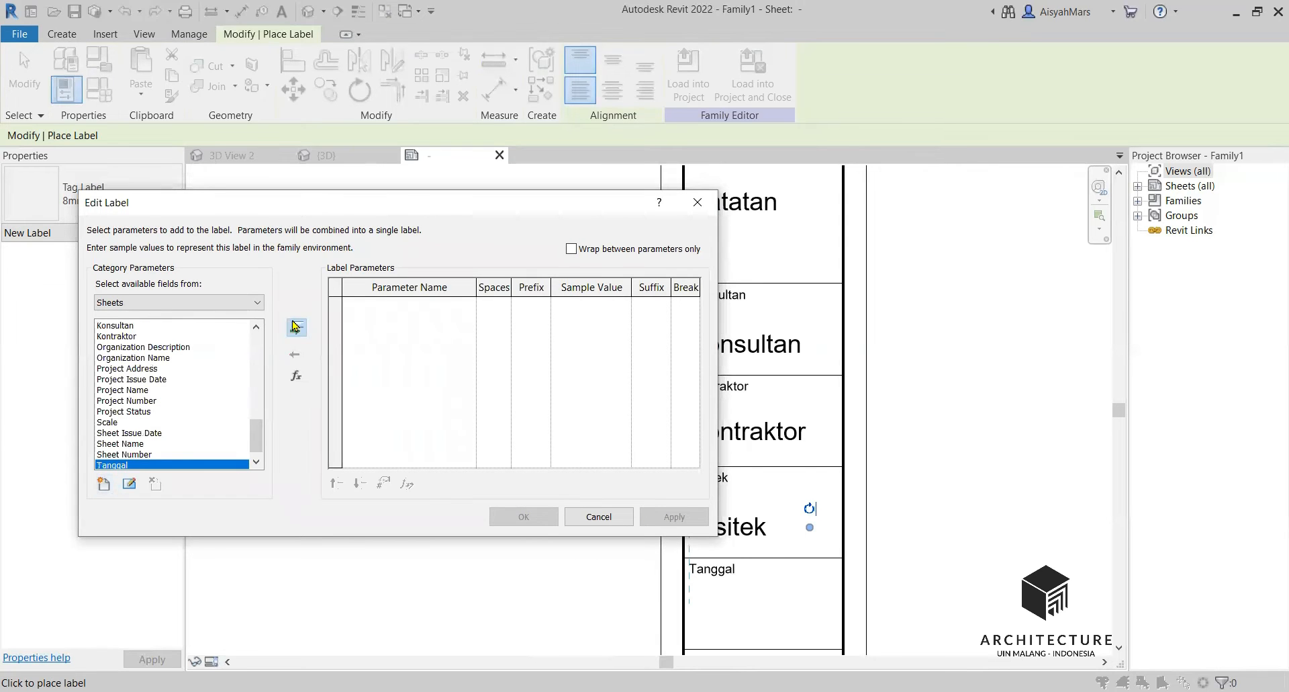
left_click(296, 327)
left_click(541, 516)
Place a label under the Lembar heading that uses the shared parameter "No Lembar" from the A3 group
scroll(668, 484, "down", 5)
scroll(711, 591, "up", 4)
scroll(695, 585, "up", 2)
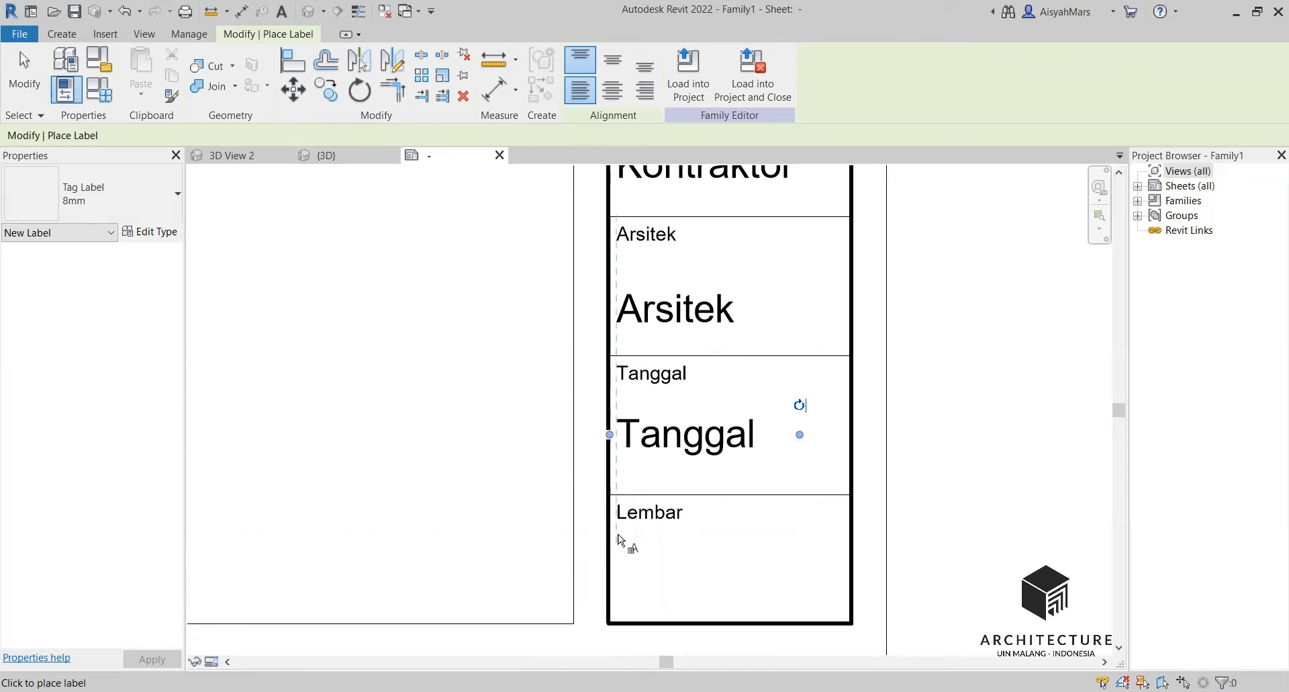
left_click(618, 539)
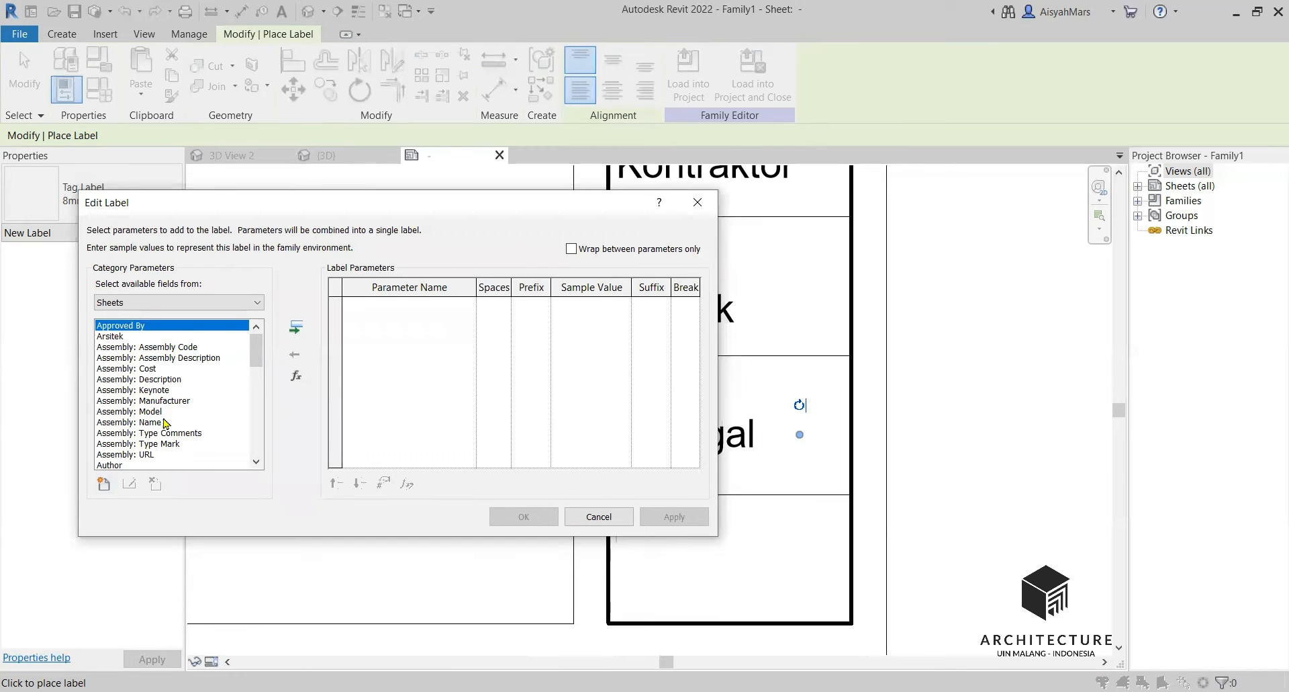
left_click(103, 483)
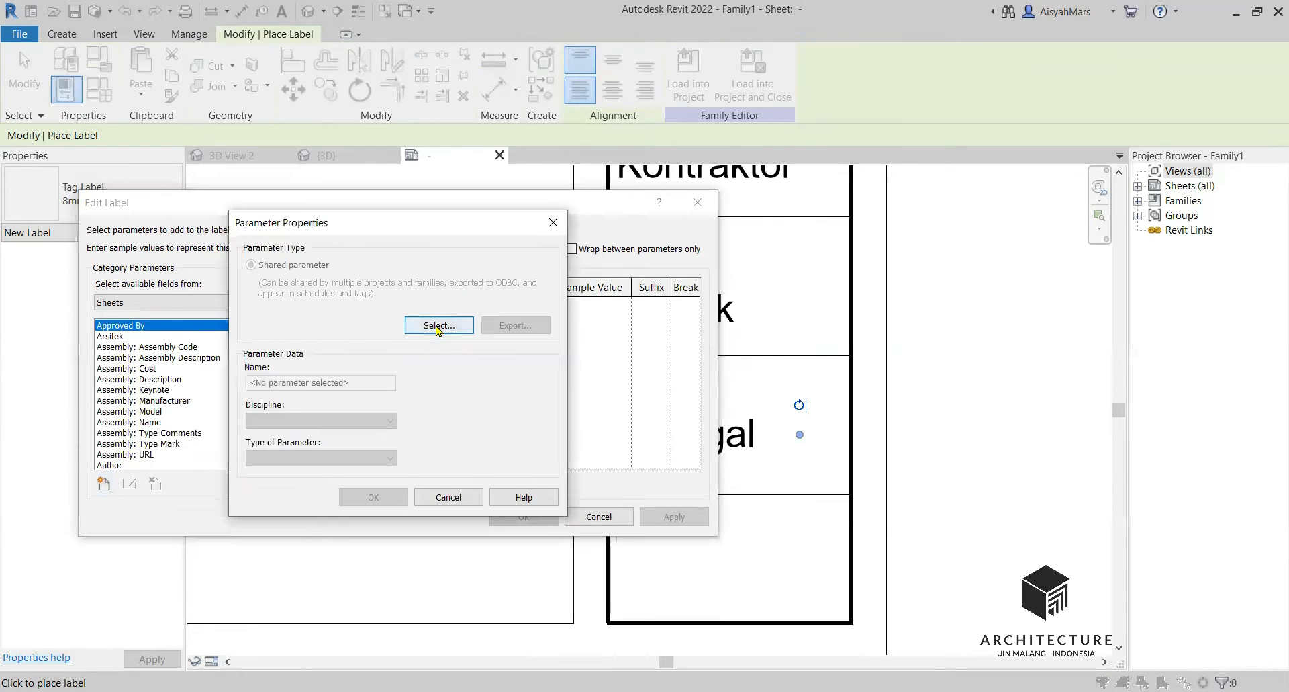
left_click(438, 325)
left_click(281, 361)
left_click(350, 511)
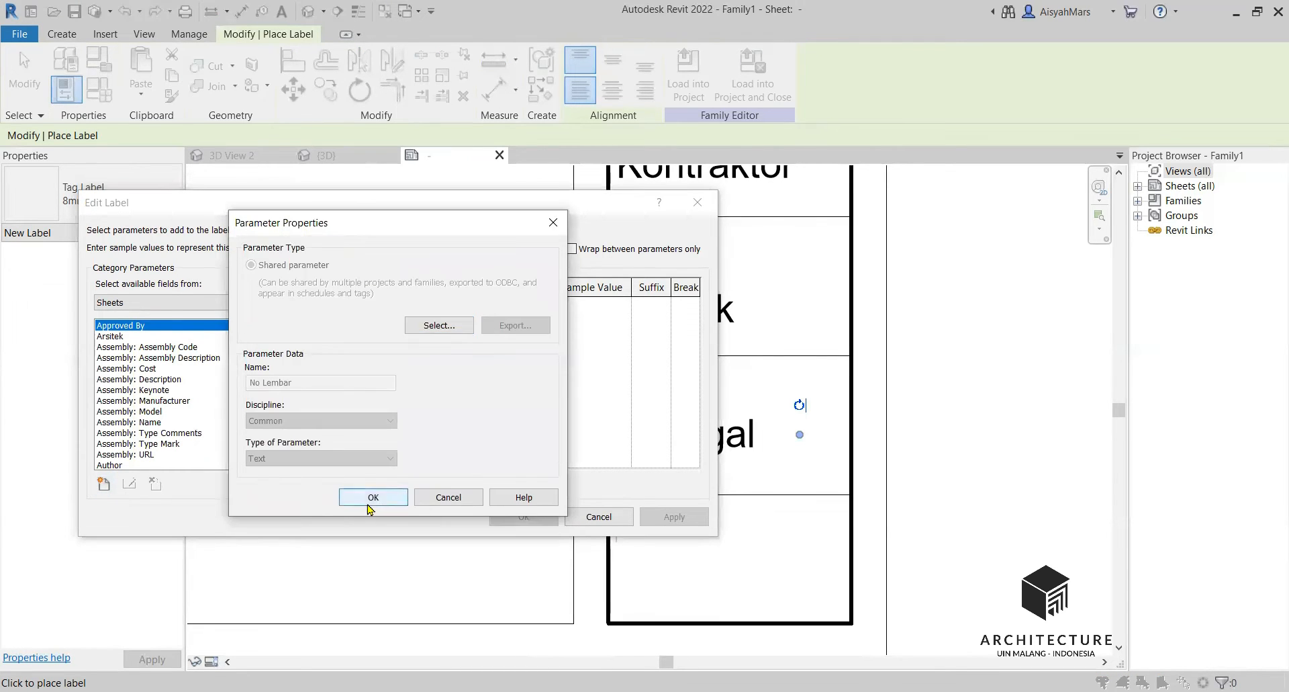
left_click(374, 496)
left_click(305, 330)
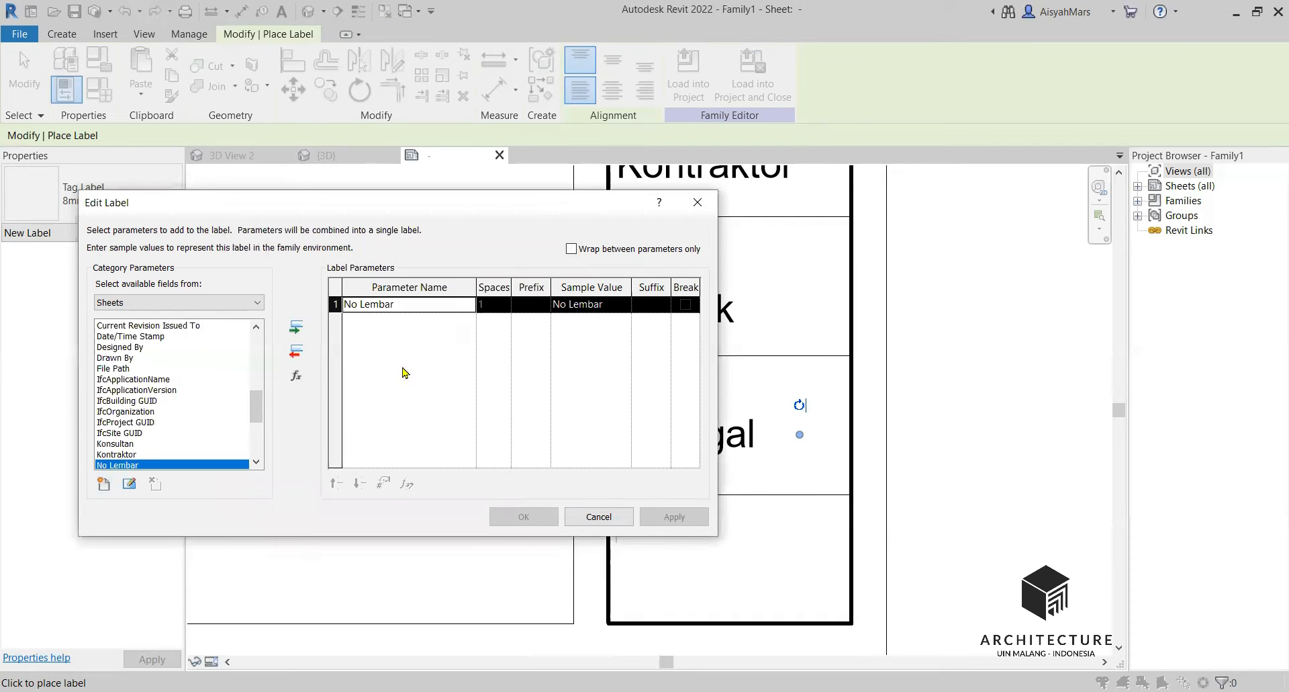
left_click(524, 516)
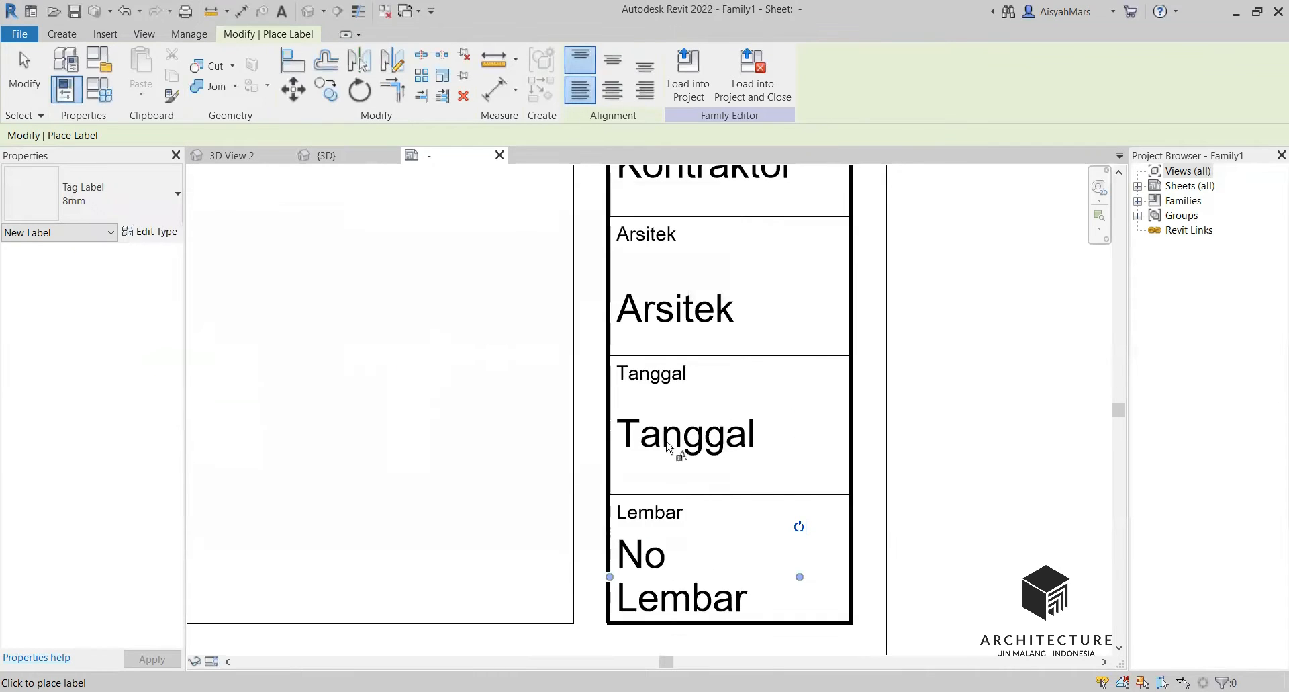
Place another label for the Lembar cell that uses the shared parameter "Total Lembar" from the A3 group and finish placing labels
scroll(666, 440, "down", 2)
scroll(650, 575, "up", 2)
left_click(621, 533)
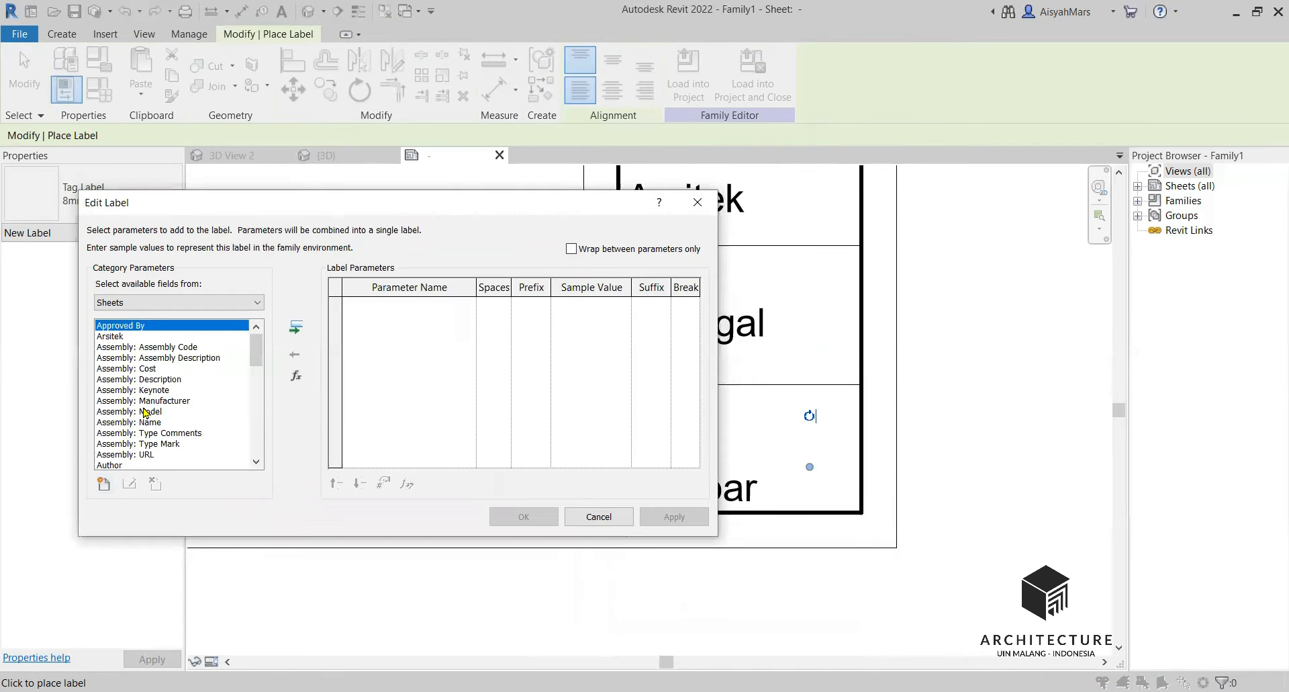
scroll(195, 404, "down", 5)
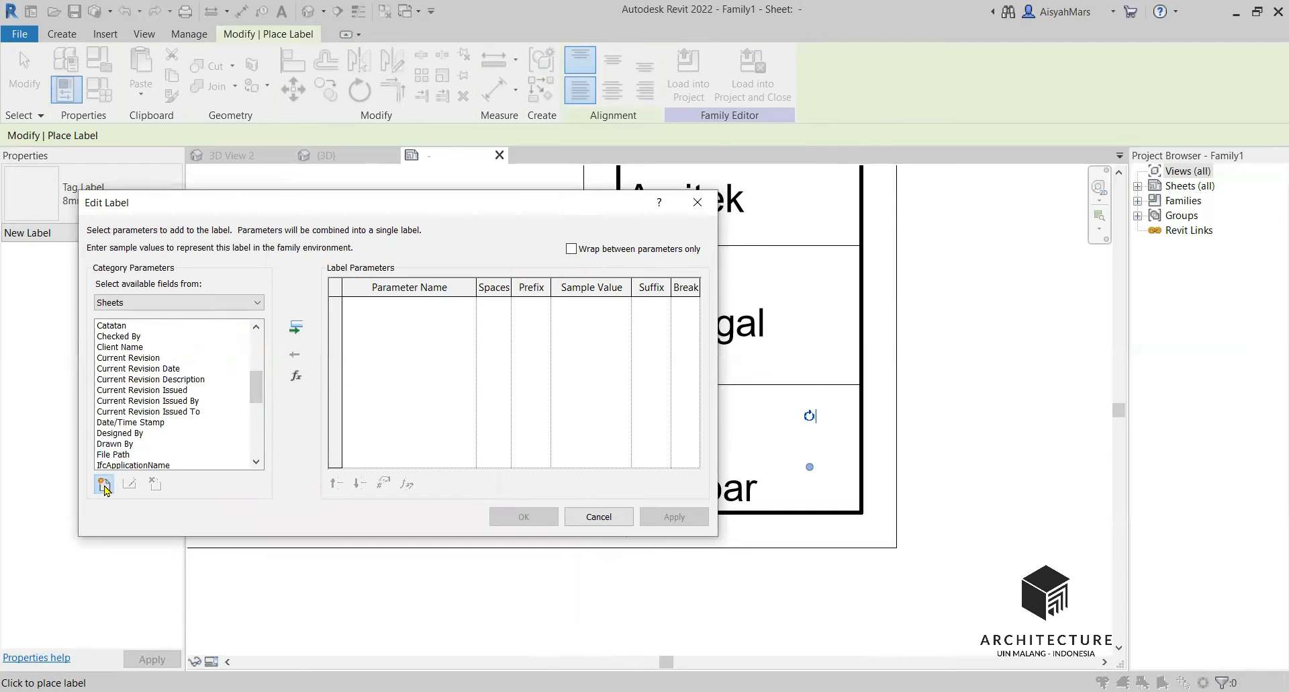
left_click(104, 485)
left_click(437, 325)
left_click(302, 382)
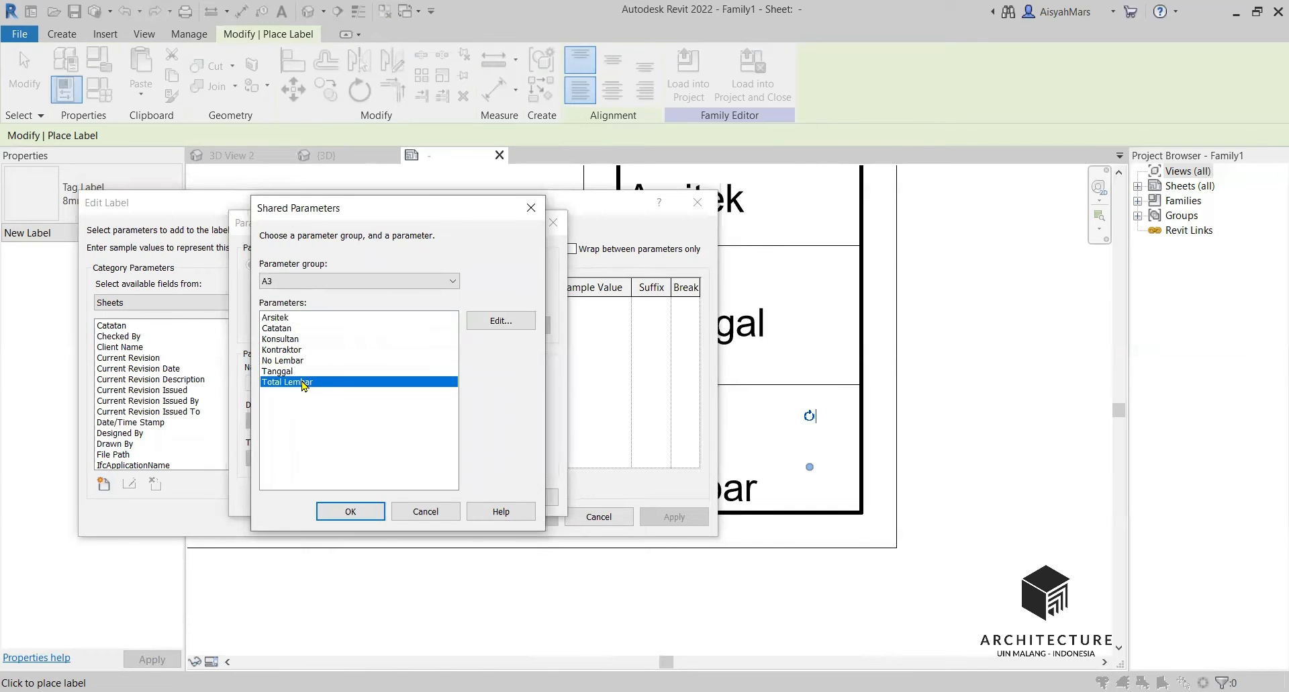
double_click(303, 381)
left_click(377, 498)
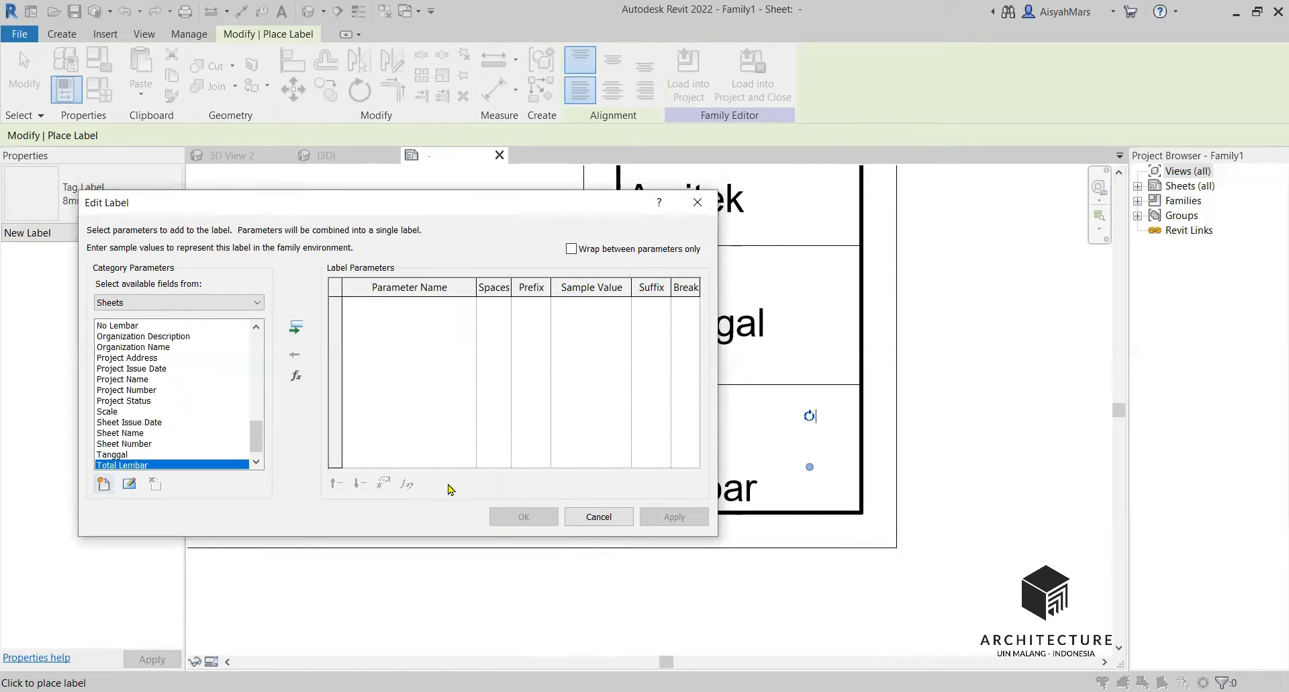
left_click(295, 327)
left_click(547, 515)
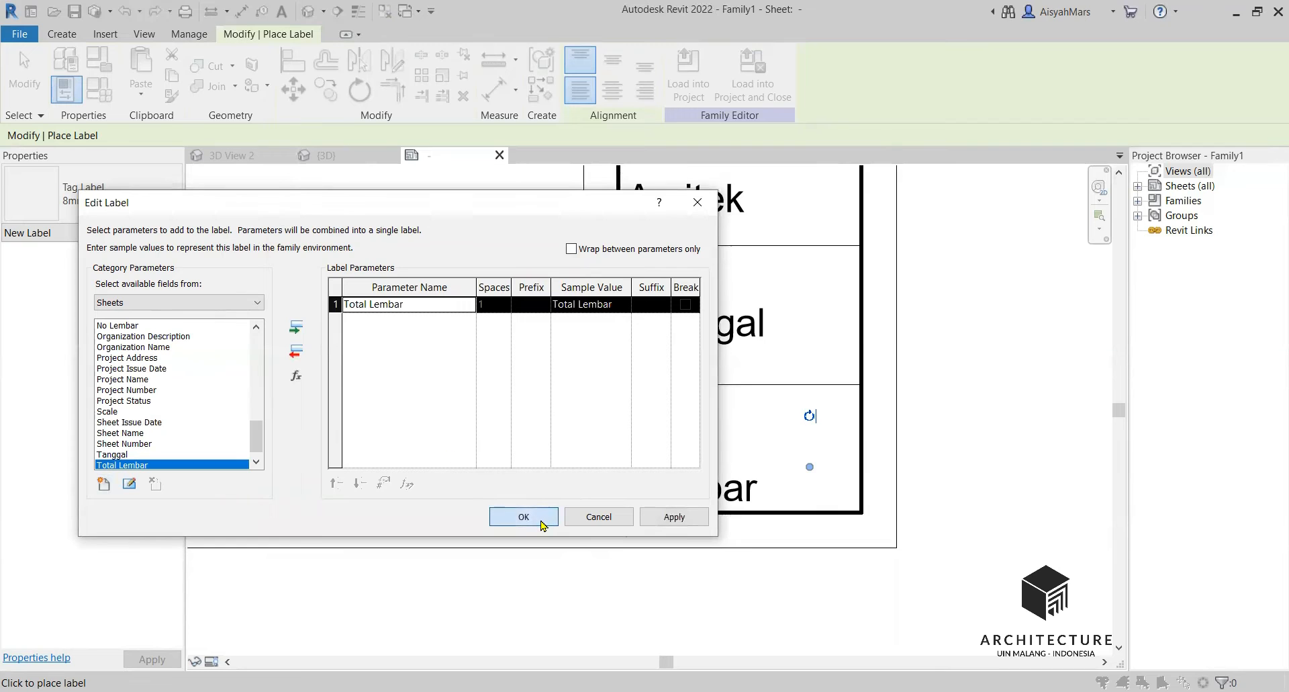
scroll(661, 537, "down", 3)
scroll(655, 556, "down", 3)
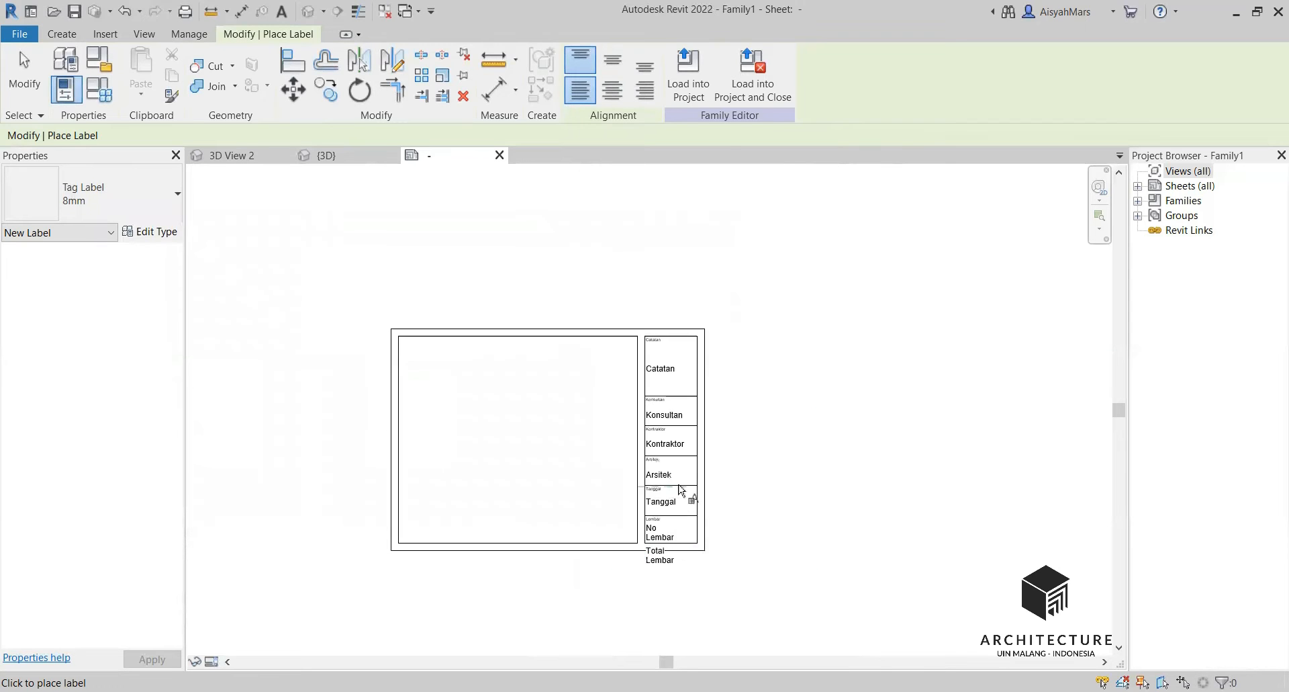
key("Escape")
key("Escape")
Select all seven parameter labels from Catatan to Total Lembar and set their type's text size to 6 mm
scroll(649, 348, "up", 2)
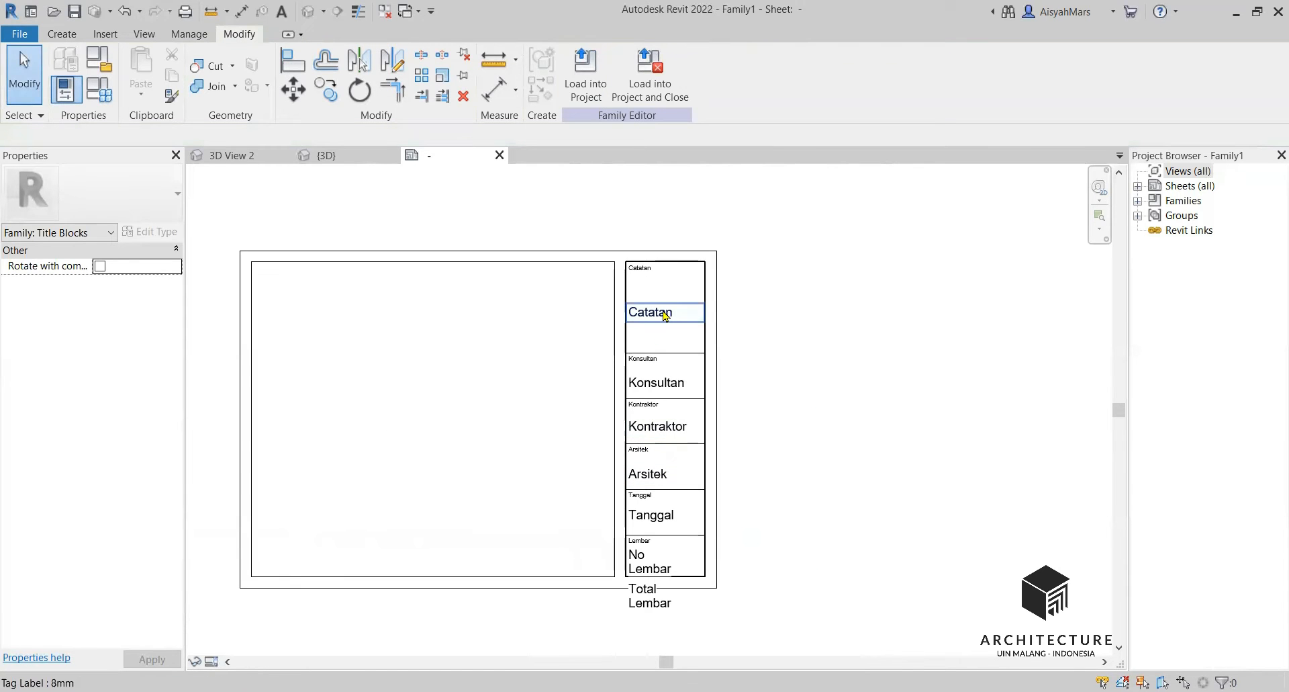
left_click(665, 316)
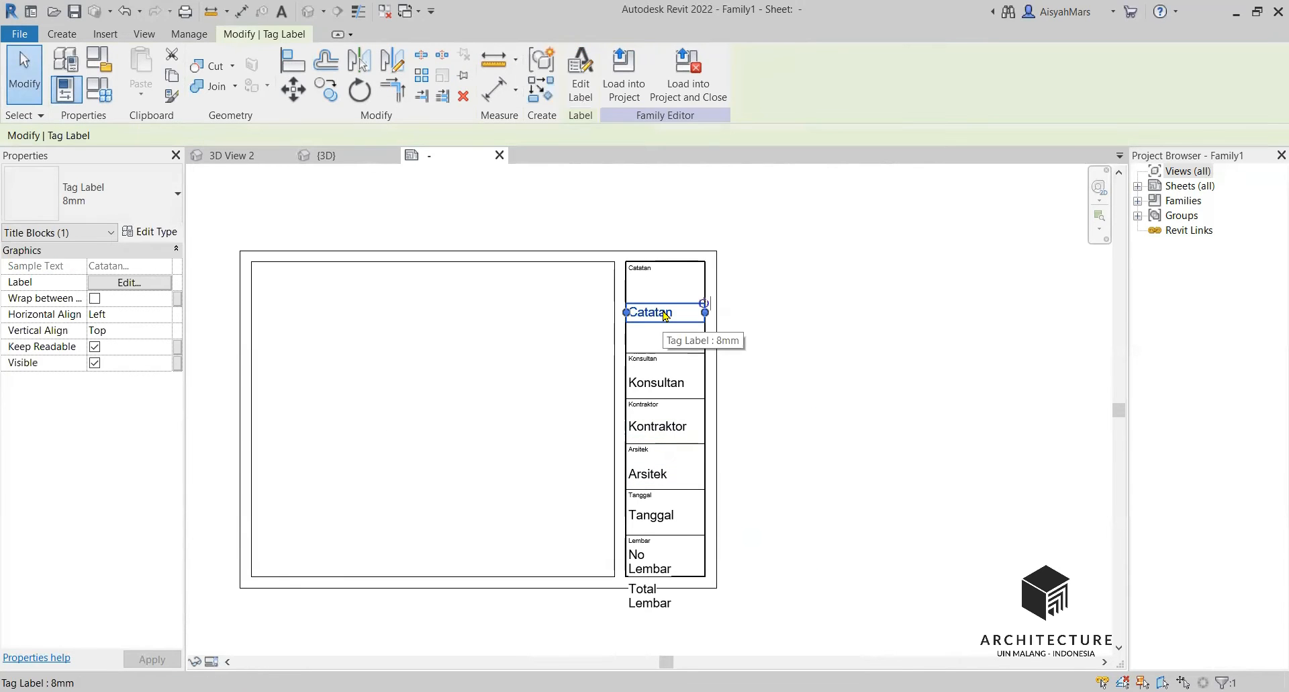
left_click(671, 382, "ctrl")
left_click(671, 433, "ctrl")
left_click(668, 474, "ctrl")
left_click(668, 515, "ctrl")
left_click(648, 563, "ctrl")
left_click(648, 596, "ctrl")
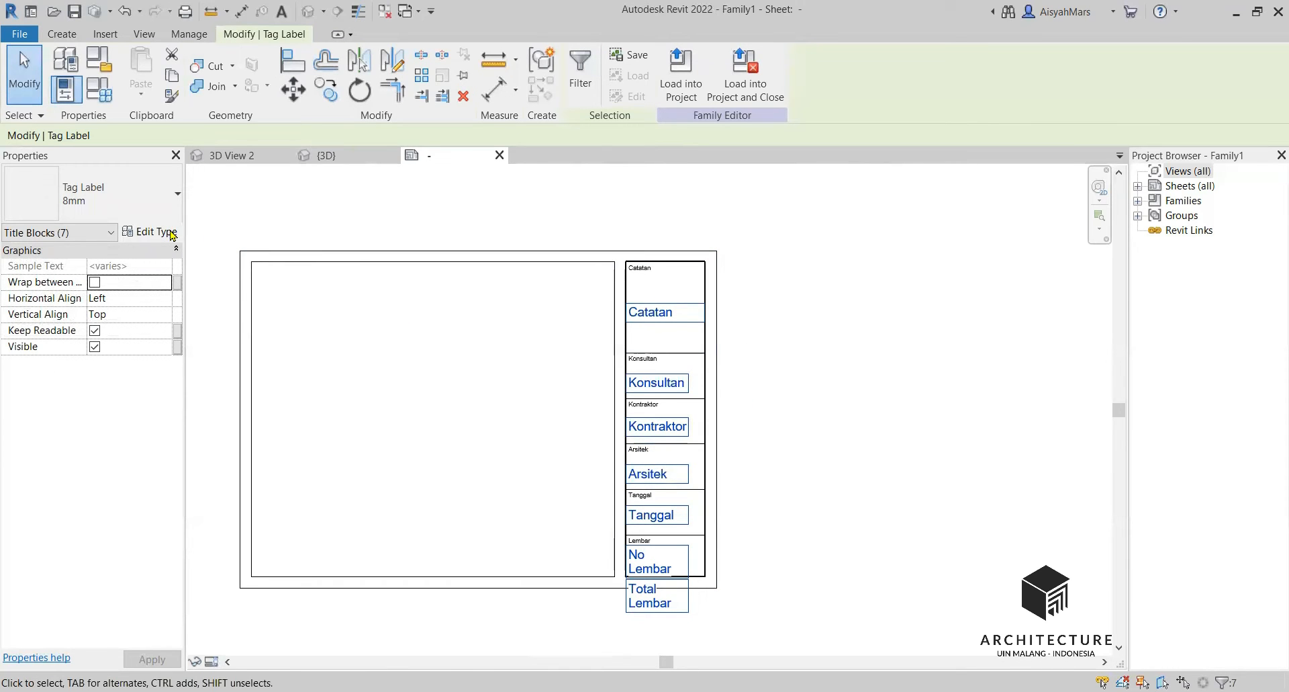
left_click(171, 233)
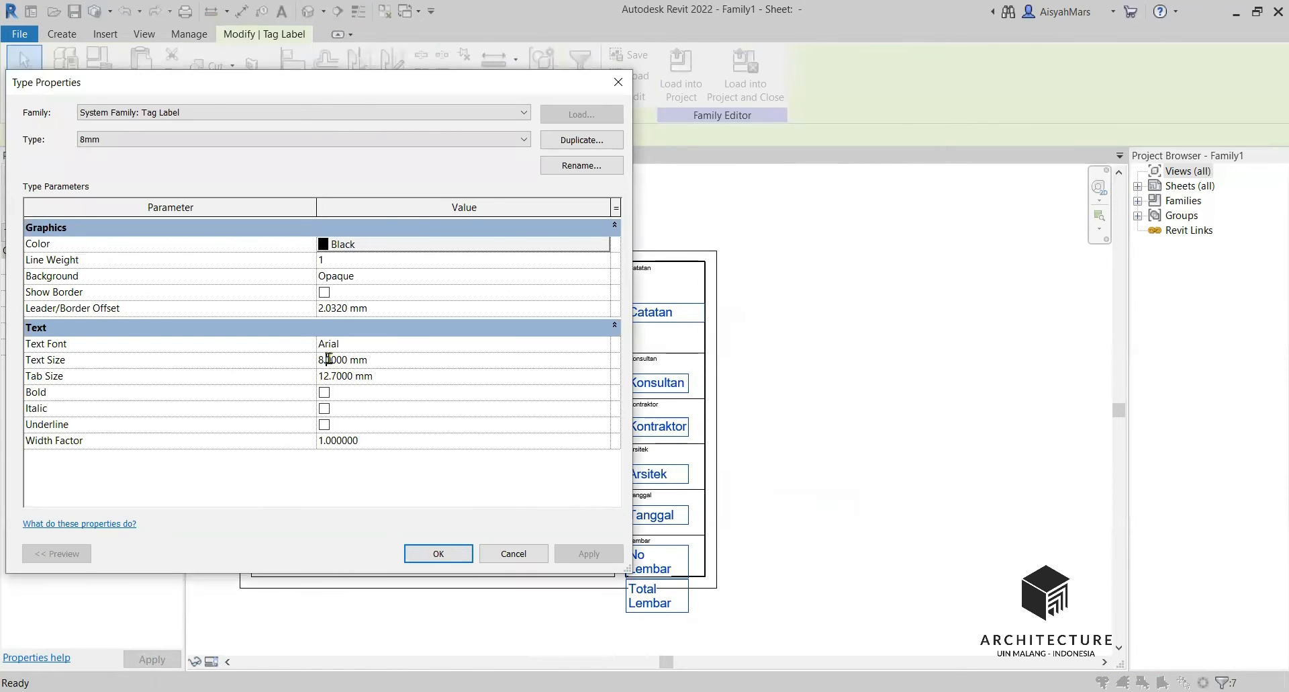
left_click_drag(323, 359, 309, 360)
type("6")
left_click(438, 555)
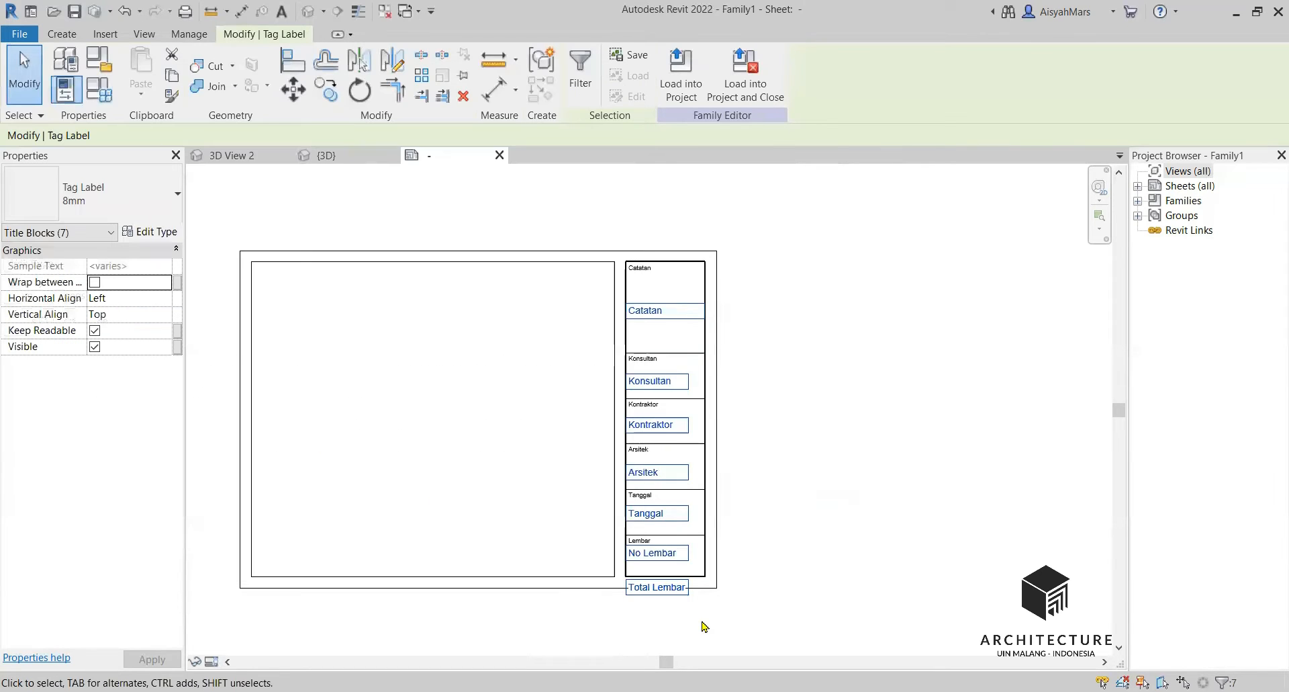
Try to center all seven labels horizontally and widen the Konsultan label to its cell's right border
left_click(136, 300)
left_click(165, 297)
left_click(130, 332)
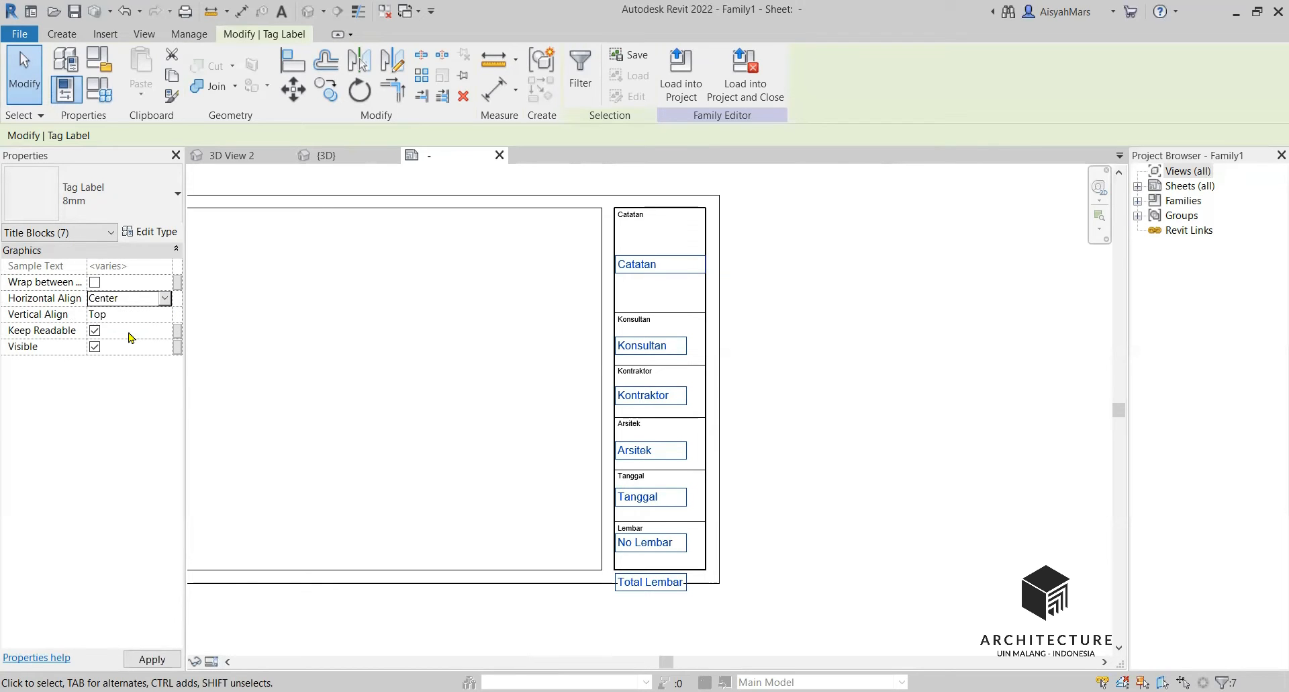
scroll(681, 372, "up", 2)
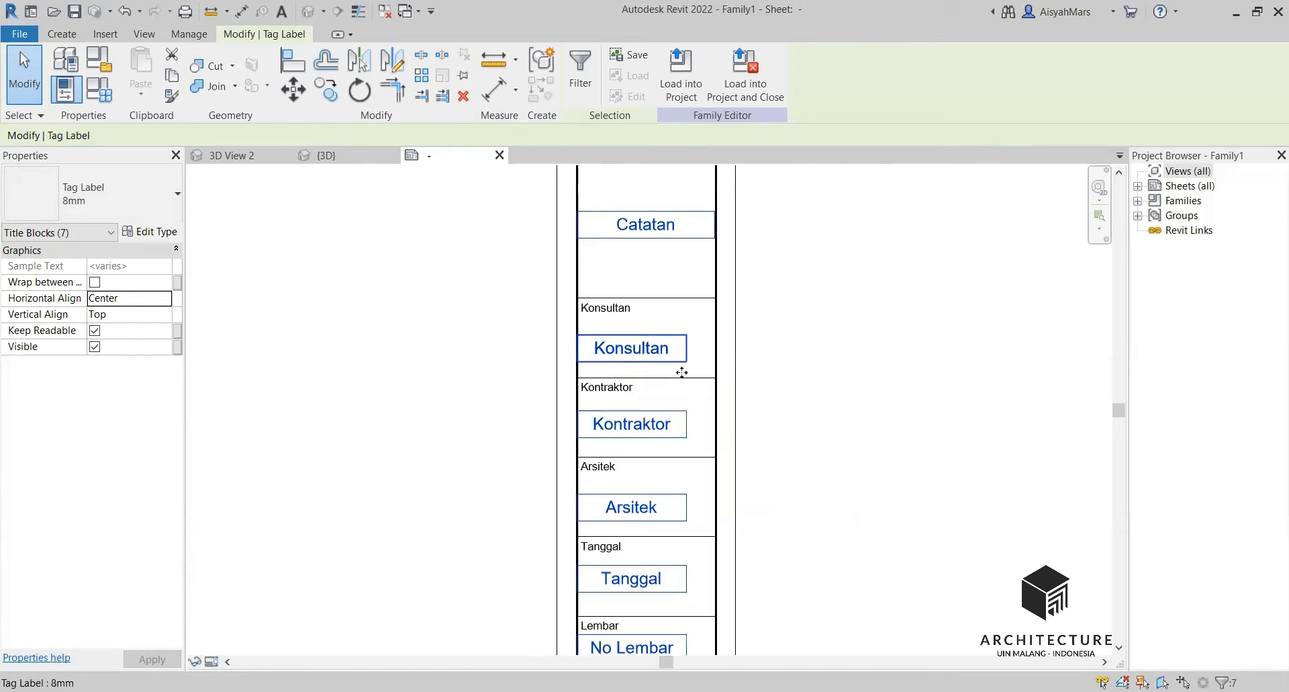
left_click(678, 348)
left_click_drag(708, 350, 700, 350)
key("Escape")
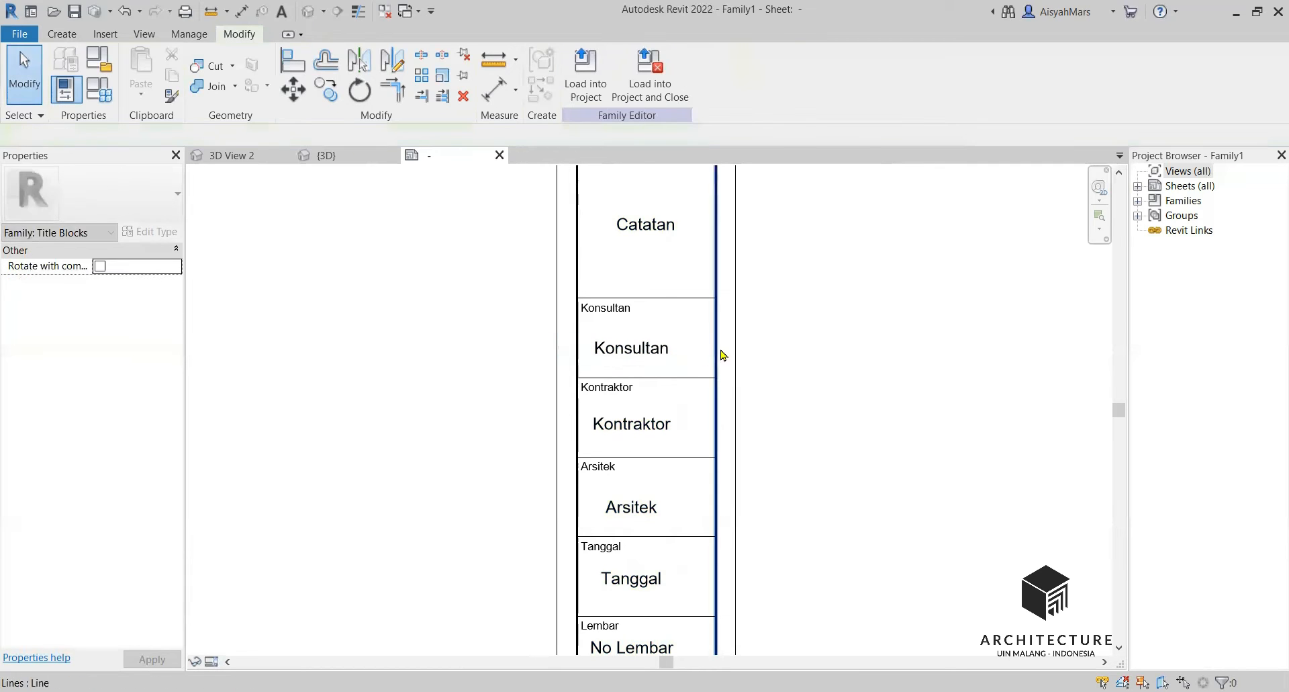
Widen the Konsultan and Kontraktor labels to the right border of their cells
left_click(658, 355)
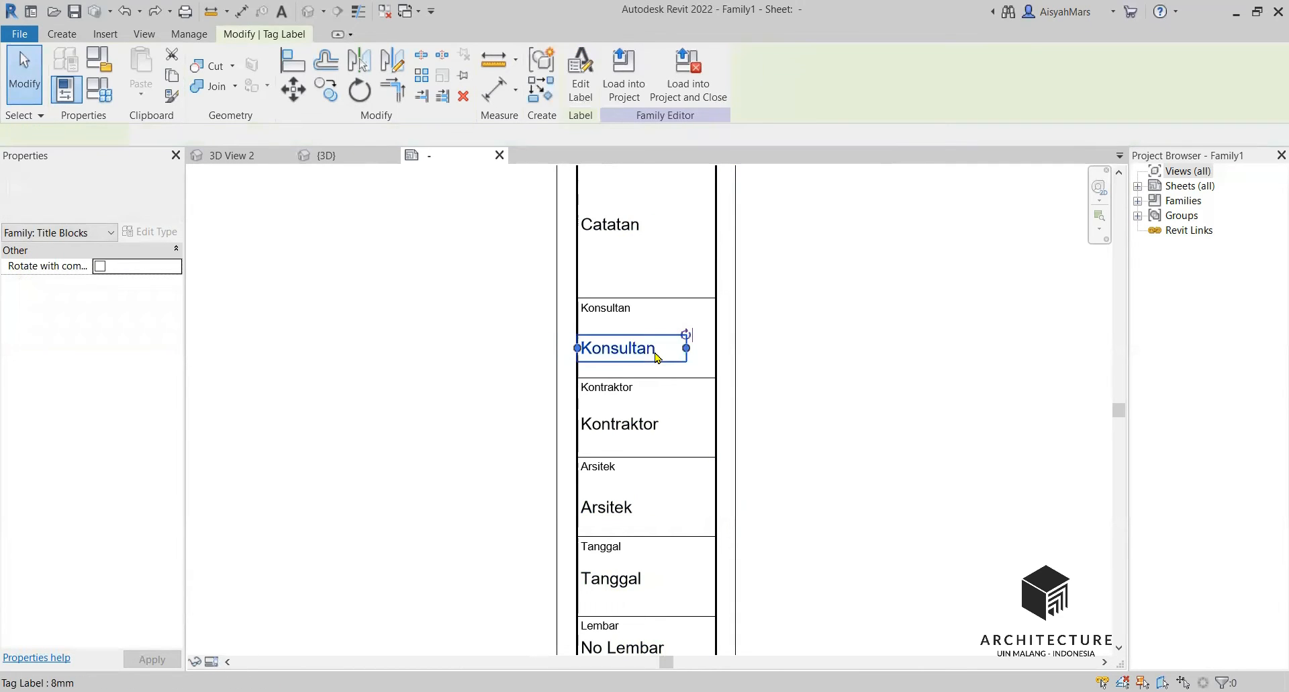
left_click_drag(710, 349, 717, 350)
scroll(706, 424, "up", 2)
left_click(648, 424)
left_click_drag(667, 424, 719, 437)
Widen the Arsitek, Tanggal and No Lembar labels to the right border of the information strip
scroll(621, 501, "down", 3)
scroll(594, 432, "up", 2)
left_click(594, 431)
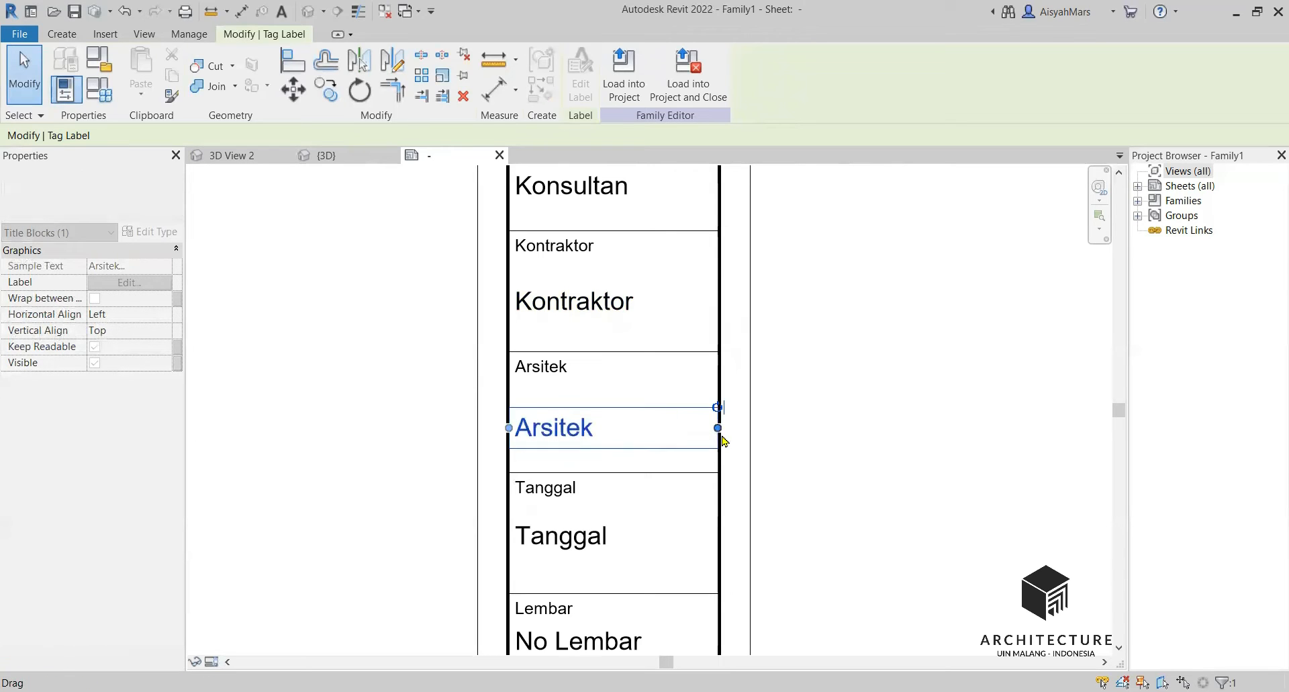
left_click(591, 545)
left_click_drag(676, 536, 720, 536)
scroll(685, 511, "down", 2)
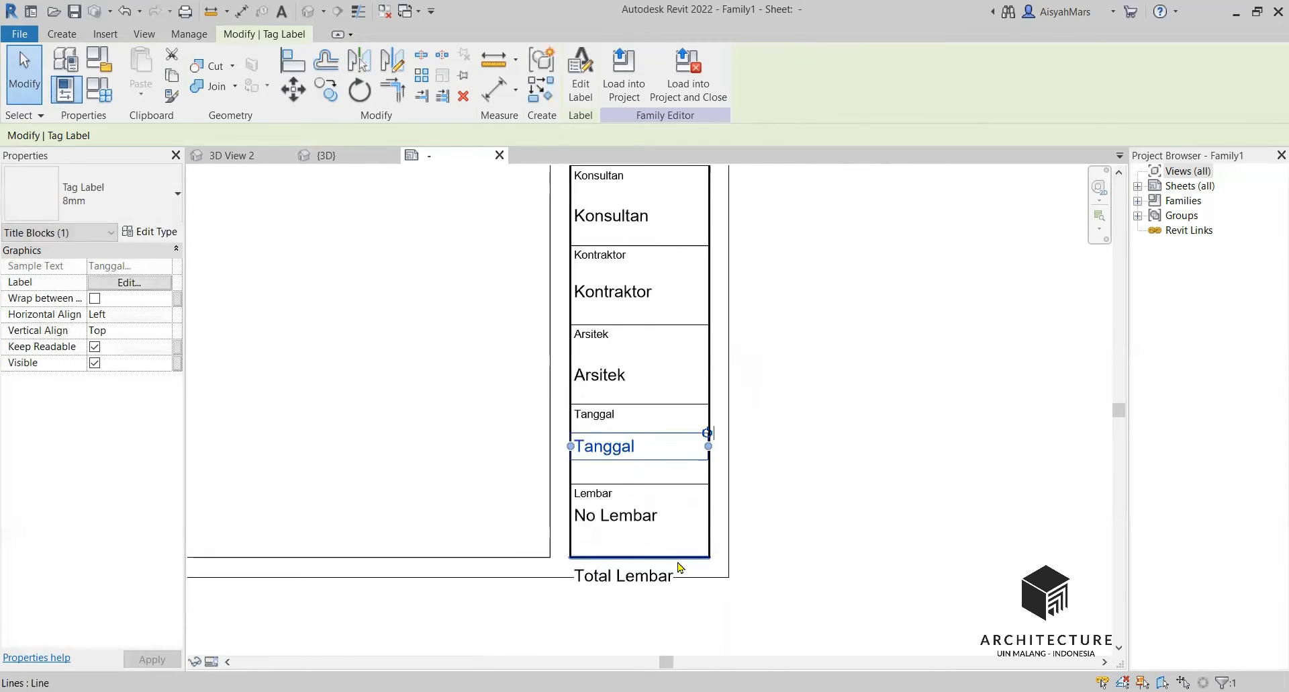
scroll(678, 564, "up", 1)
left_click(645, 500)
left_click_drag(680, 499, 717, 502)
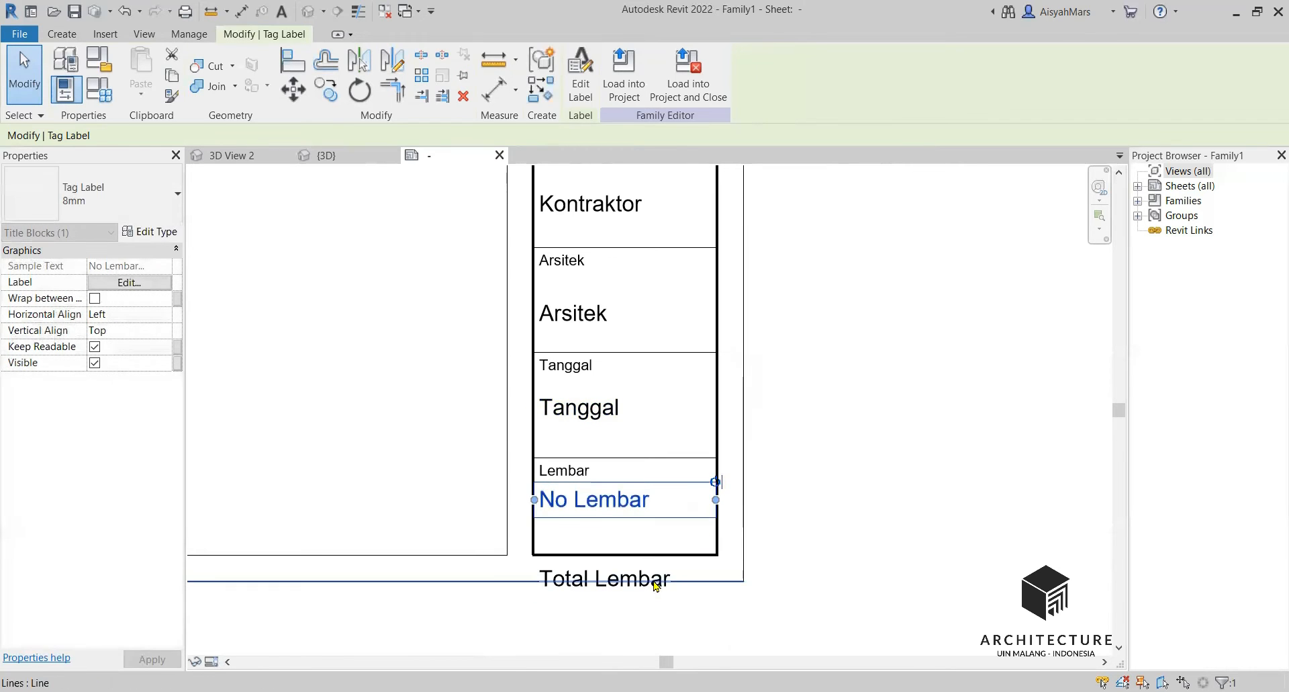
Try to adjust the Total Lembar label below the title block frame, and undo the change
left_click(630, 580)
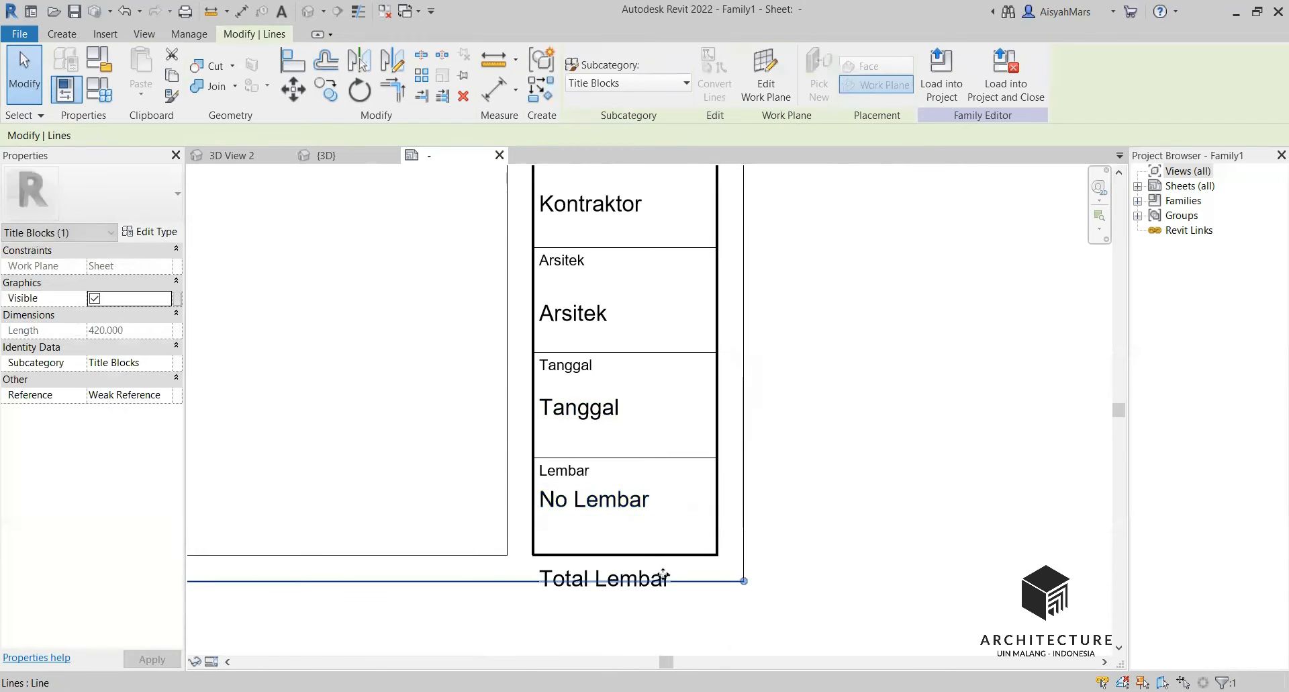
left_click(581, 594)
left_click_drag(679, 578, 655, 518)
key("ctrl+z")
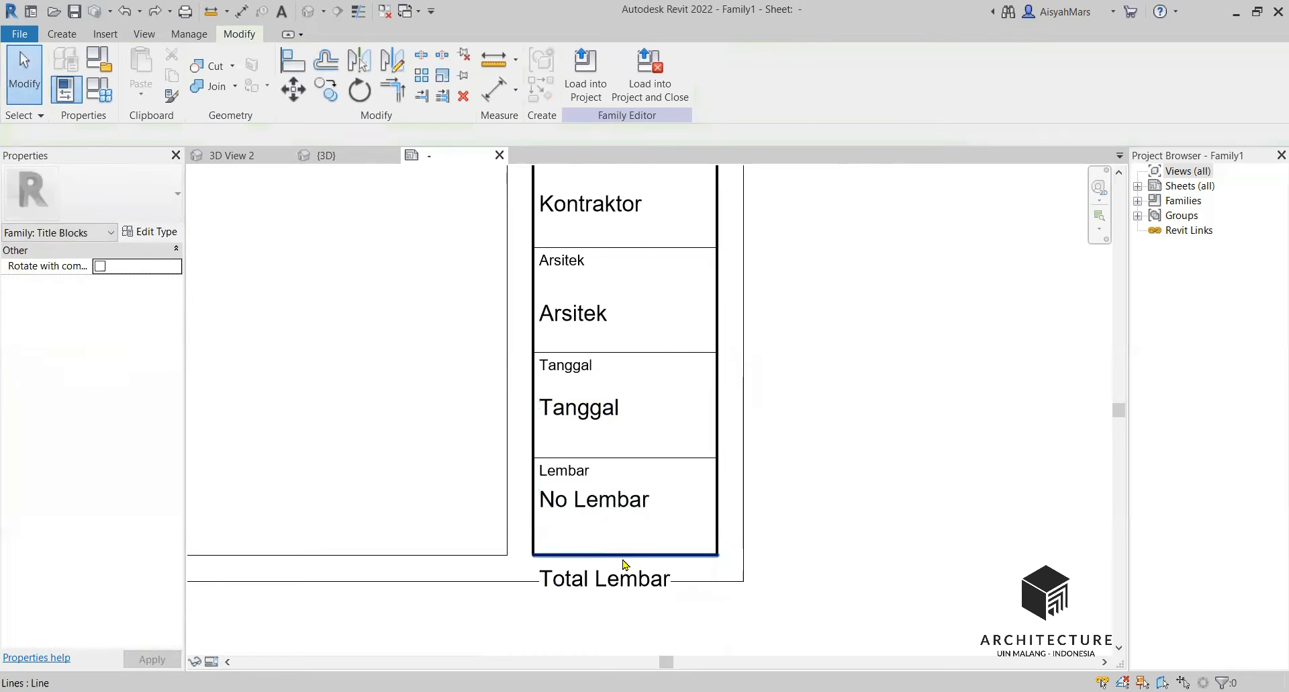
Widen the Total Lembar label to the strip's right border and move it into the Lembar cell, directly below No Lembar
left_click(624, 564)
left_click_drag(559, 564, 567, 521)
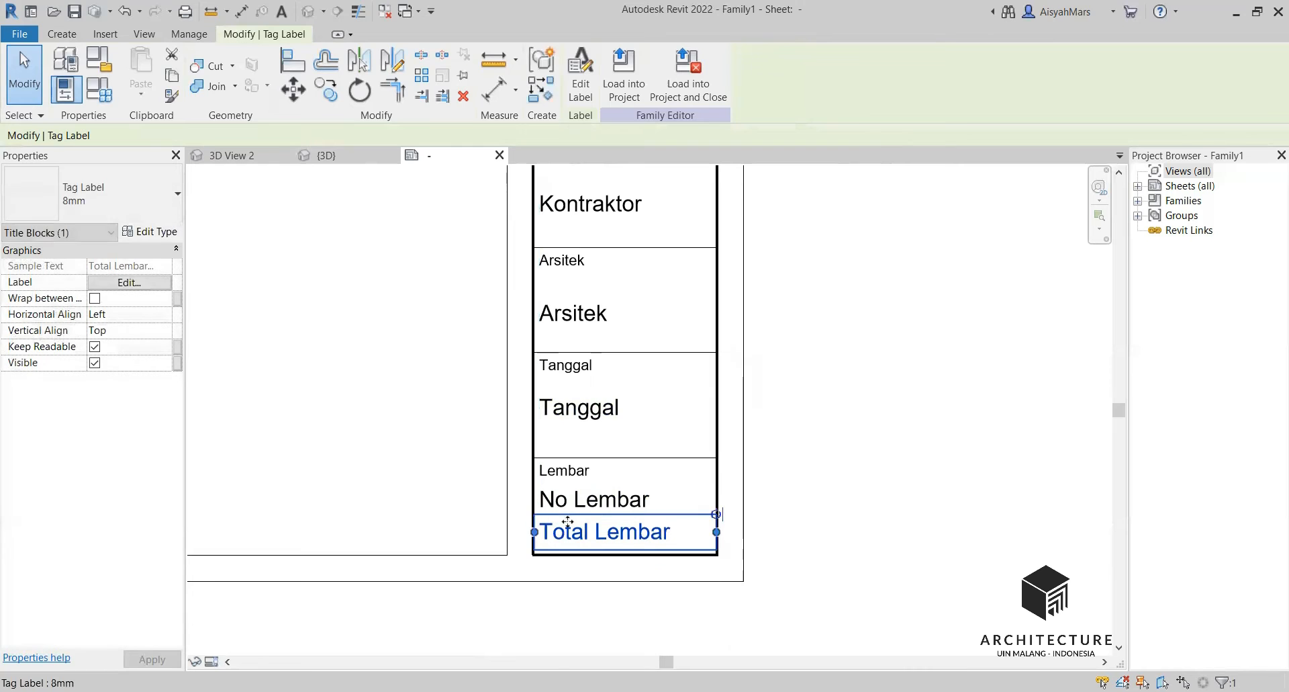
Set the horizontal alignment of all seven 8mm labels in the information strip, from Catatan to Total Lembar, to Center
left_click(591, 500, "ctrl")
left_click(583, 407, "ctrl")
left_click(579, 310, "ctrl")
left_click(592, 205, "ctrl")
scroll(590, 429, "down", 5)
scroll(588, 326, "up", 5)
left_click(586, 288, "ctrl")
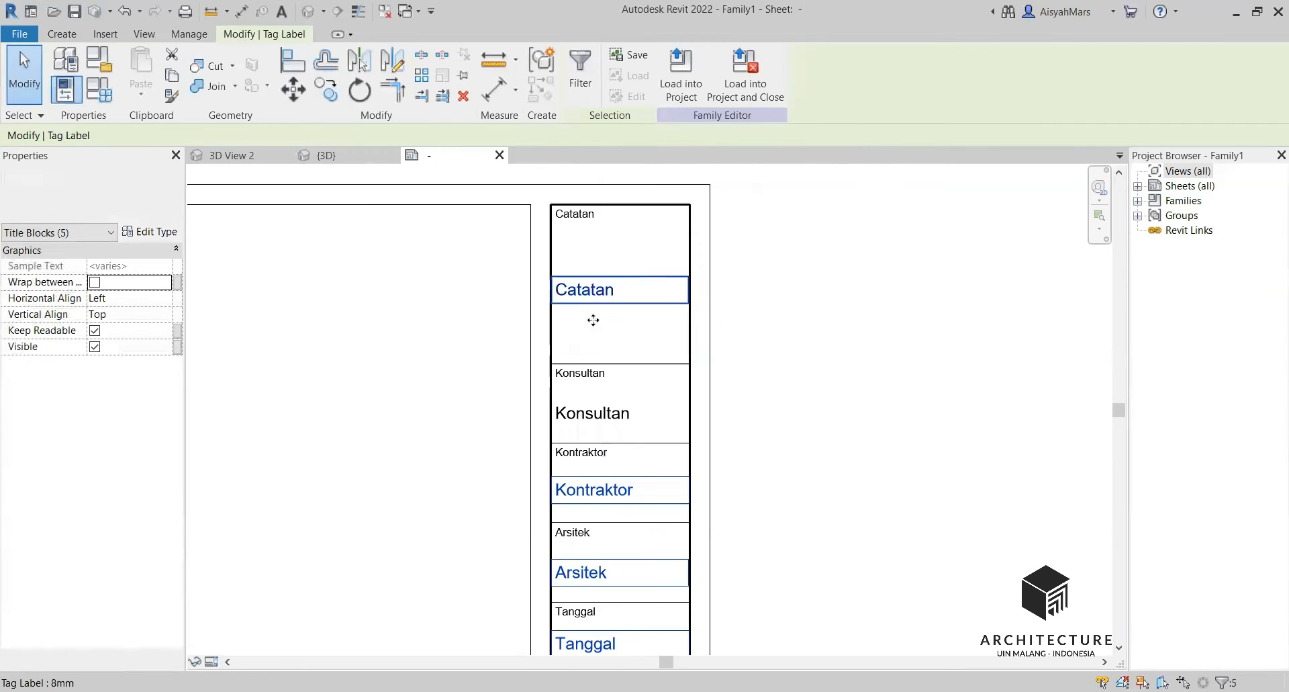
left_click(592, 423, "ctrl")
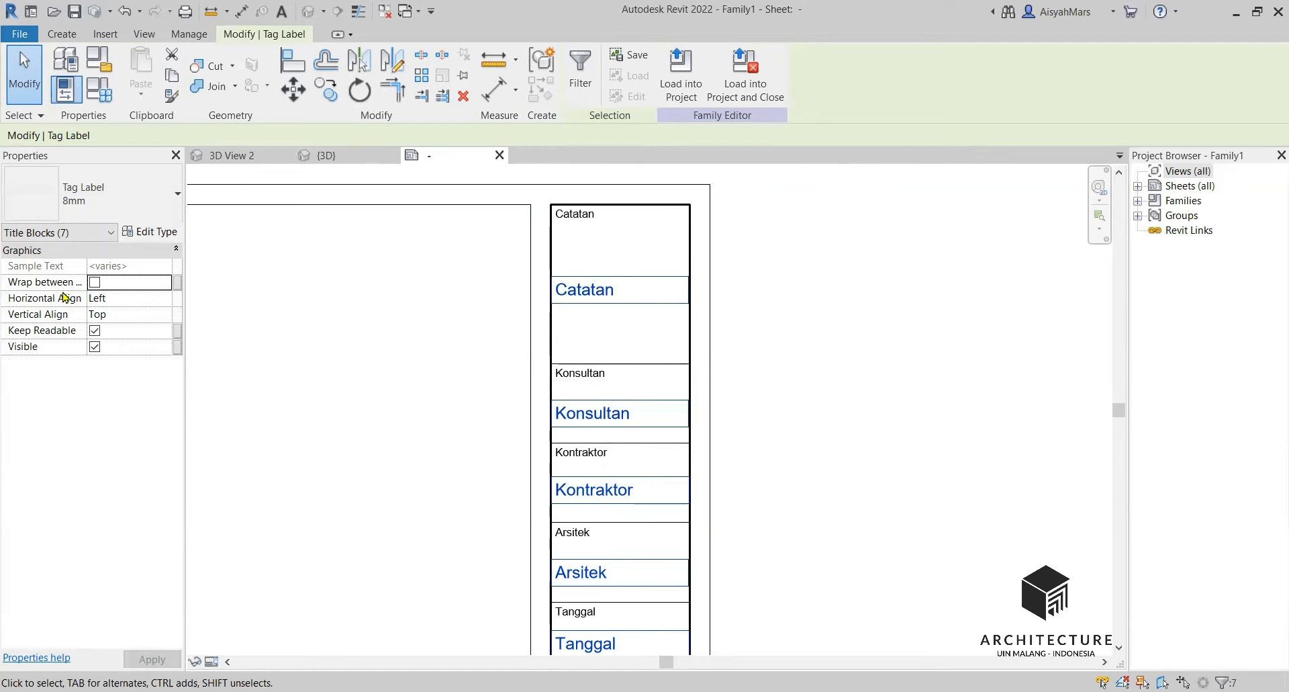
left_click(131, 299)
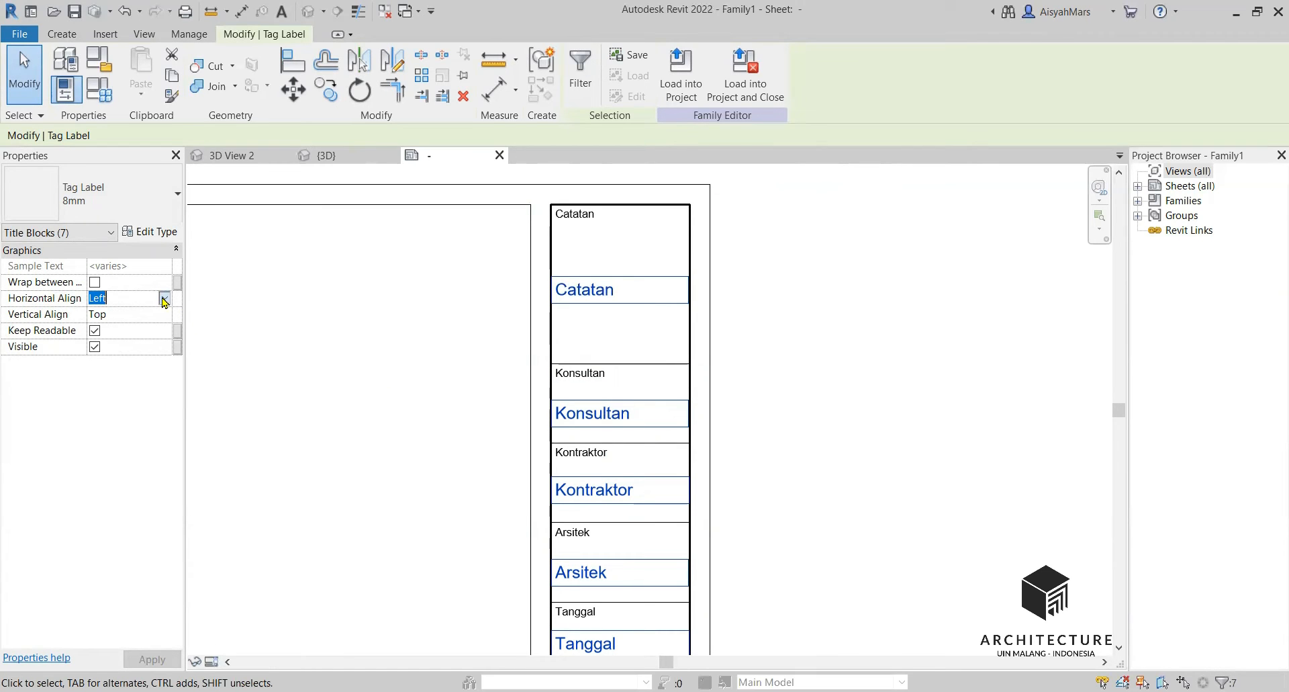
left_click(163, 298)
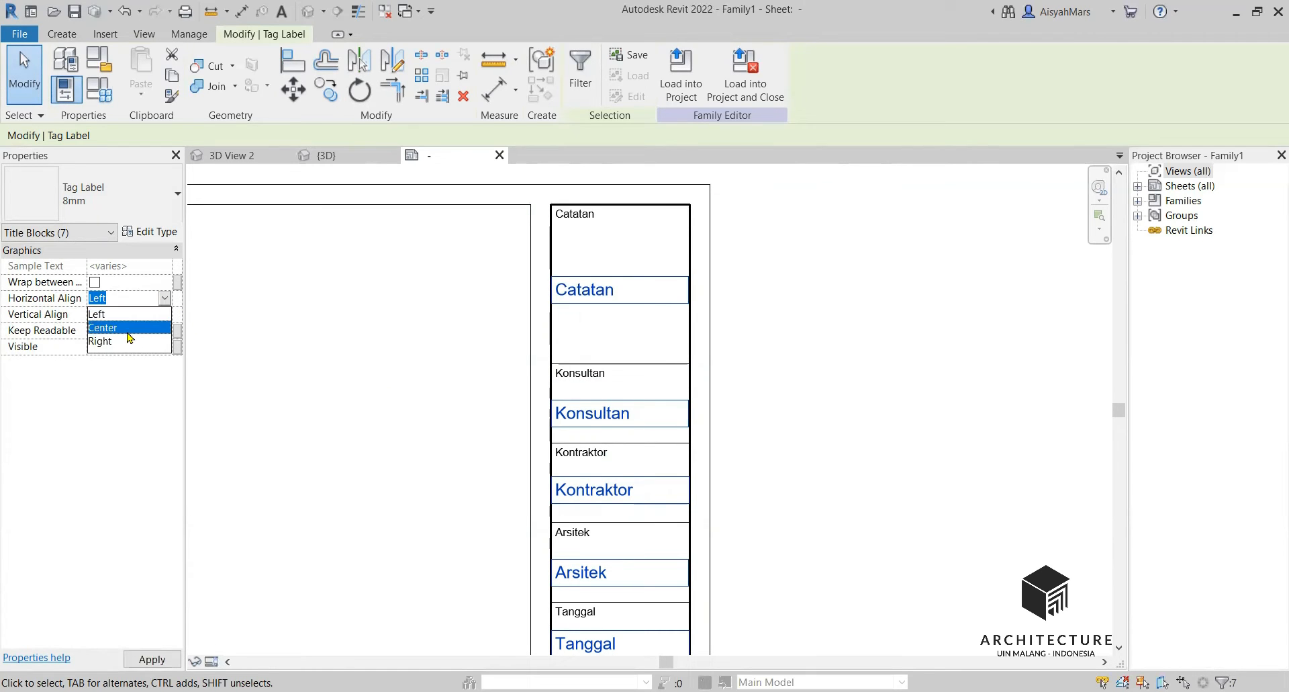
left_click(103, 328)
left_click(814, 367)
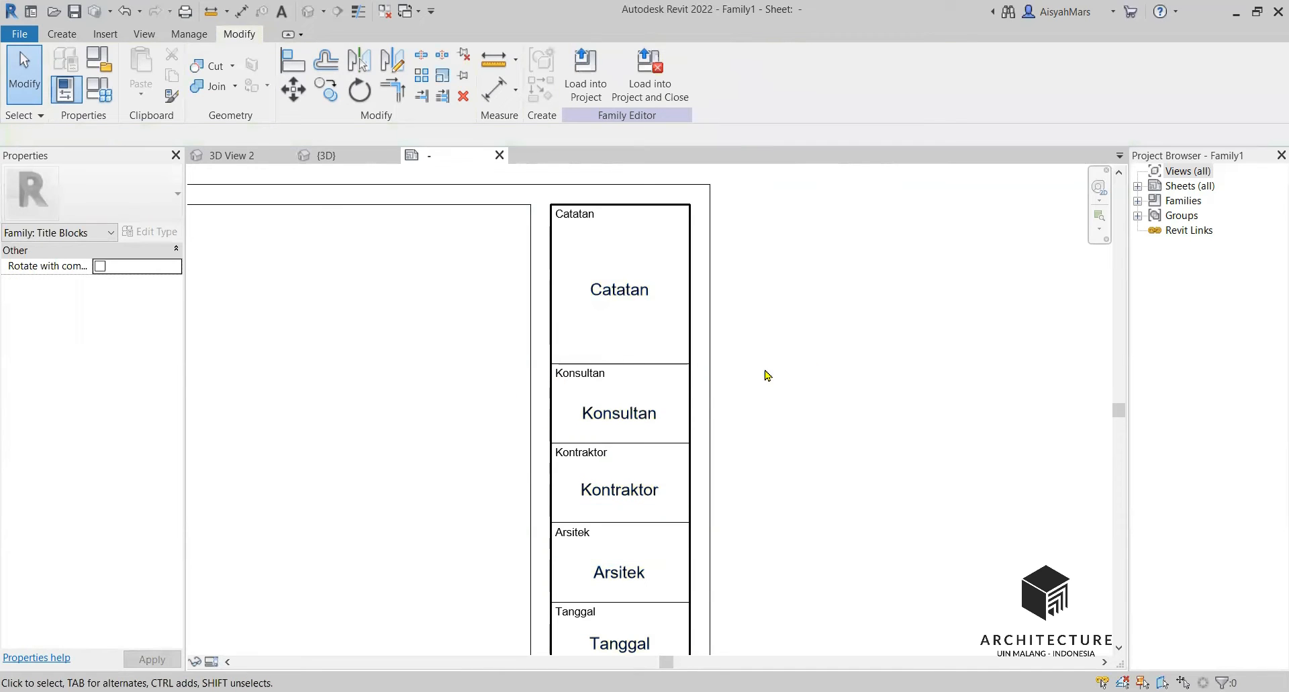
Draw a horizontal Title Blocks line about 57 mm long between the No Lembar and Total Lembar labels
scroll(484, 354, "down", 2)
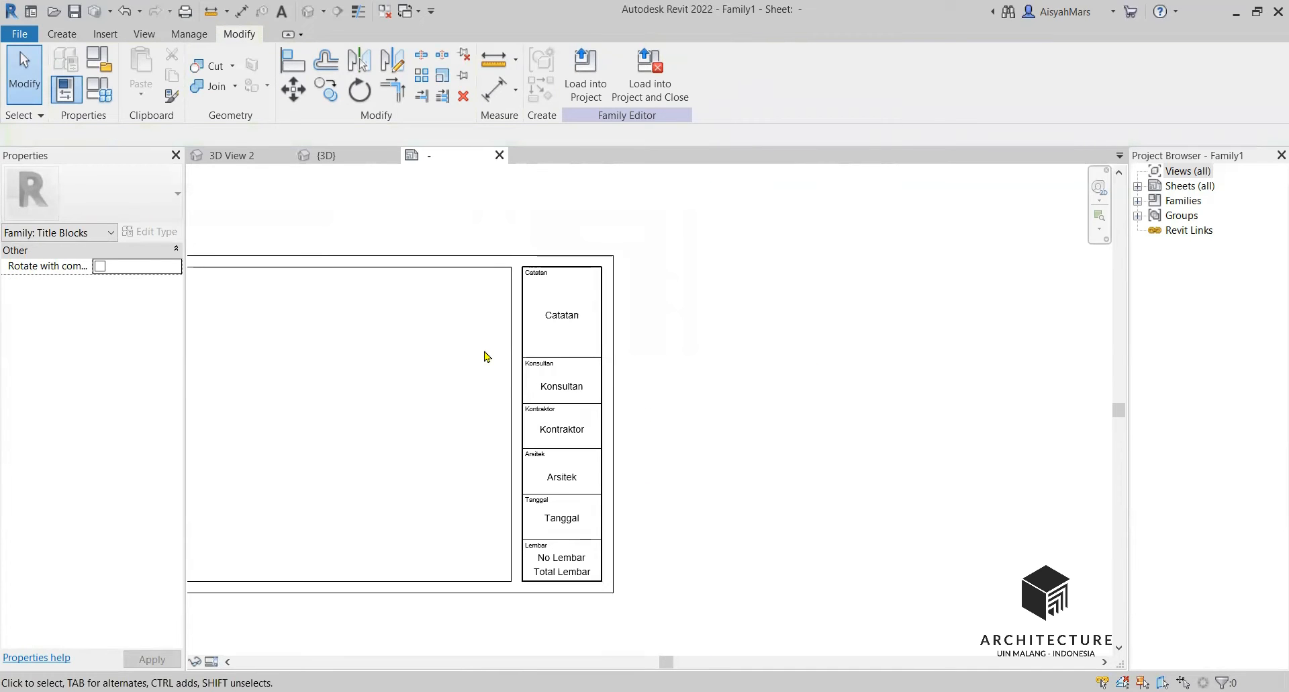
scroll(595, 561, "up", 2)
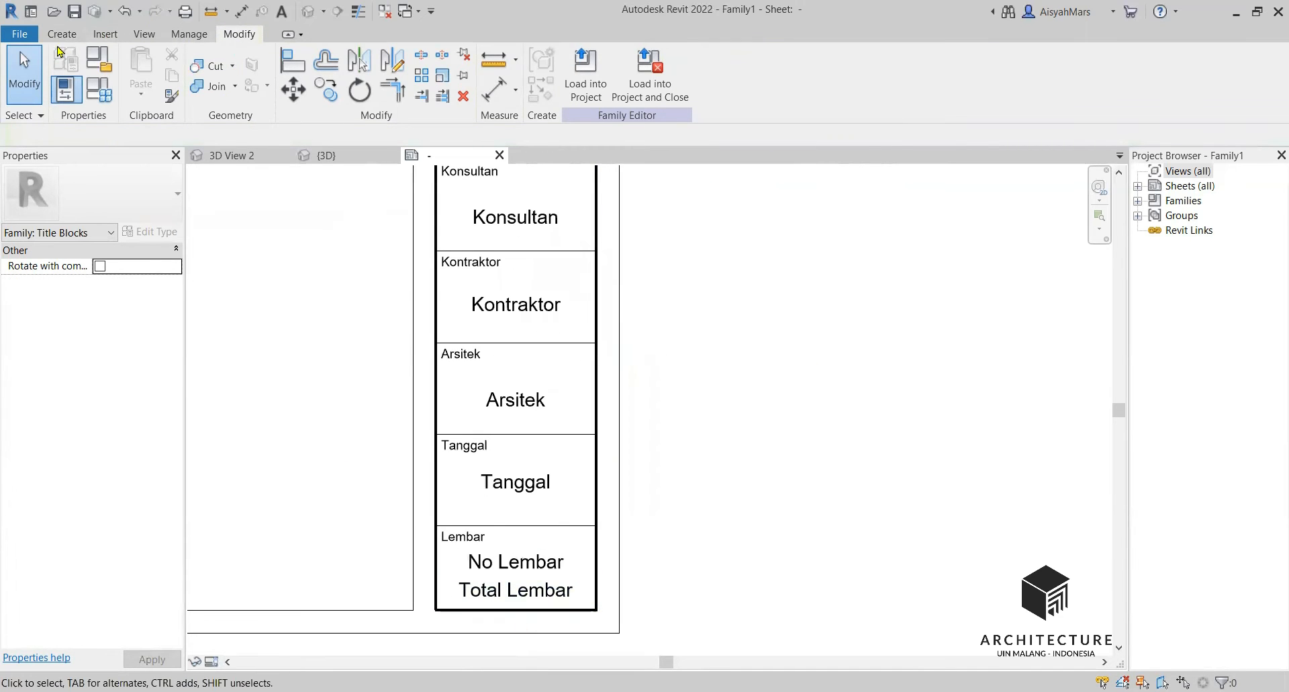
left_click(62, 33)
left_click(134, 71)
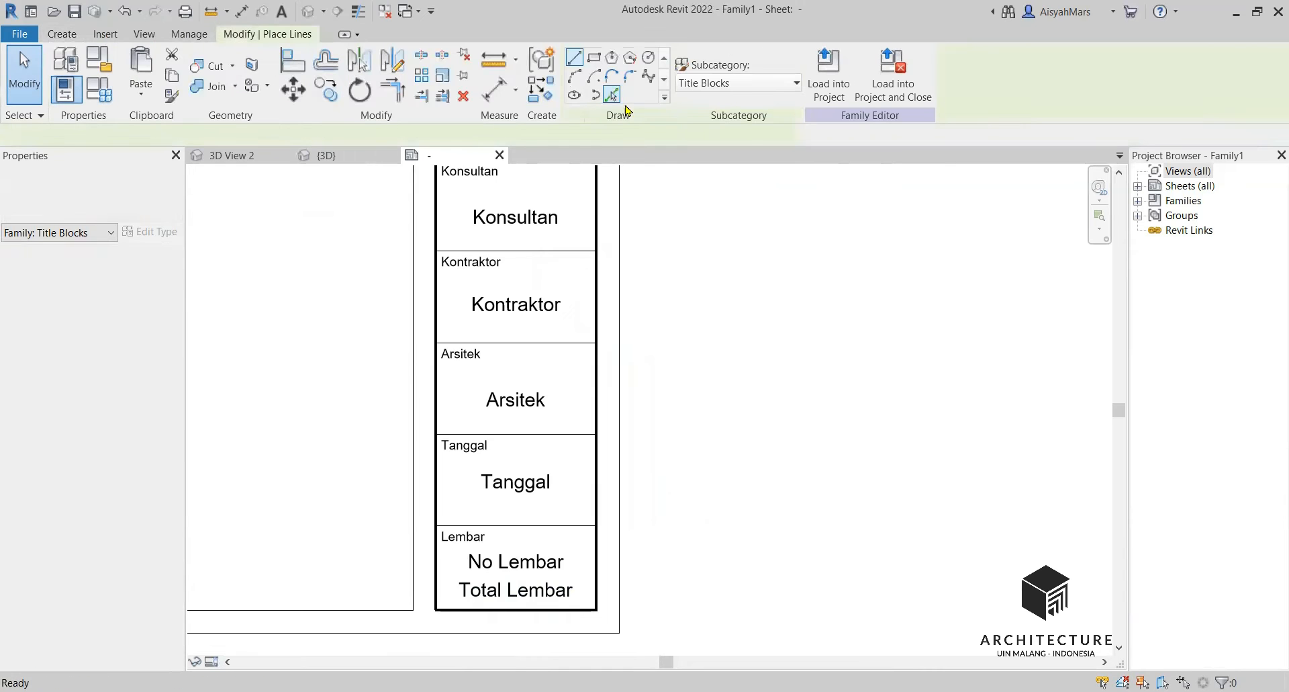
middle_click_drag(481, 622, 473, 529)
scroll(472, 530, "up", 1)
scroll(463, 471, "up", 3)
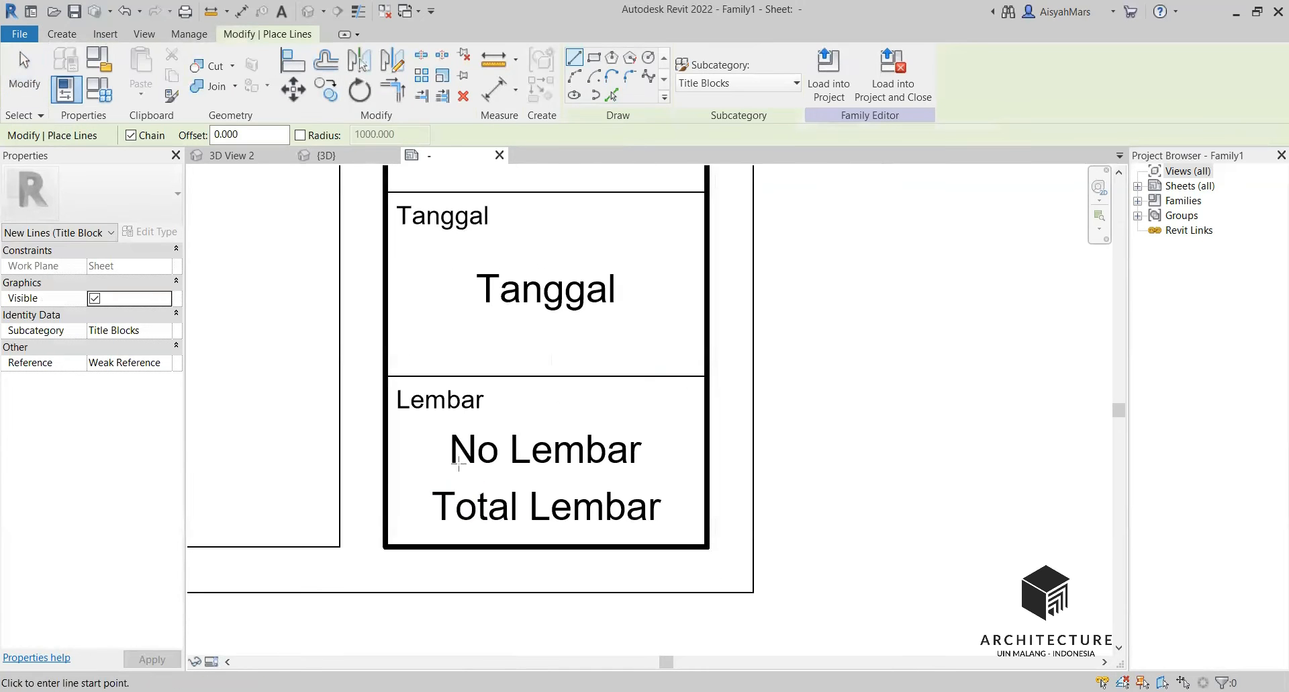
left_click(413, 476)
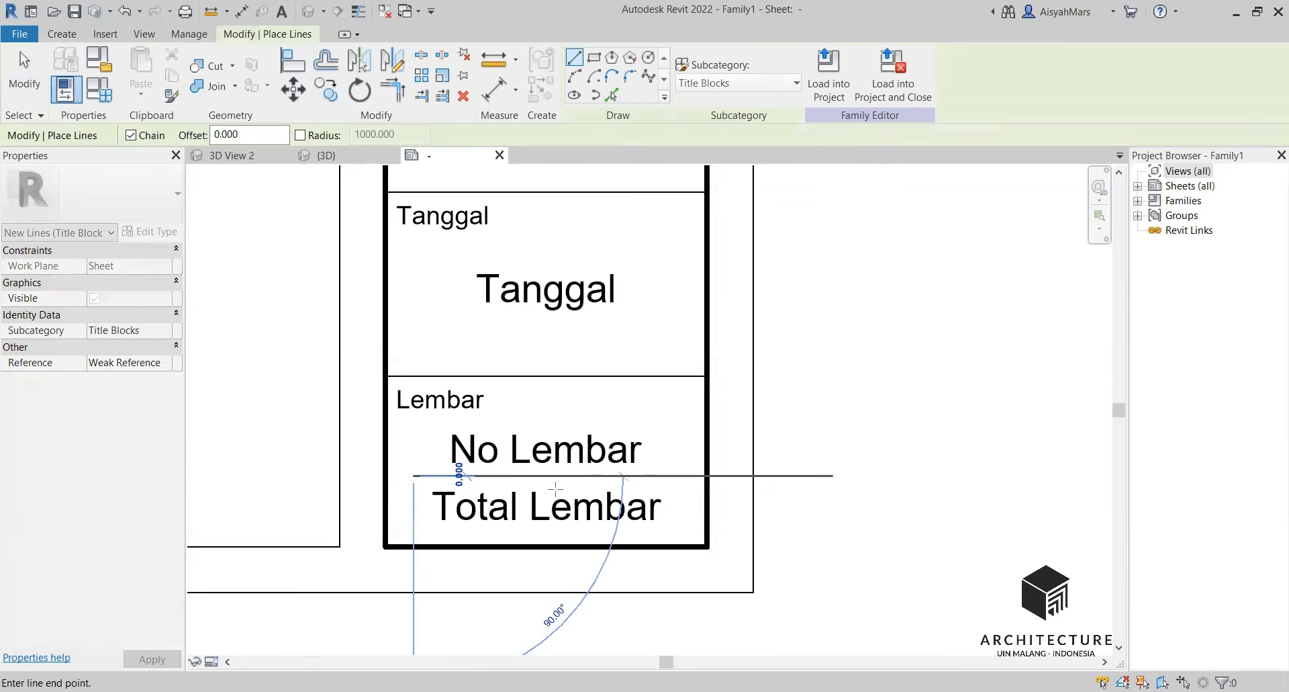
left_click(677, 475)
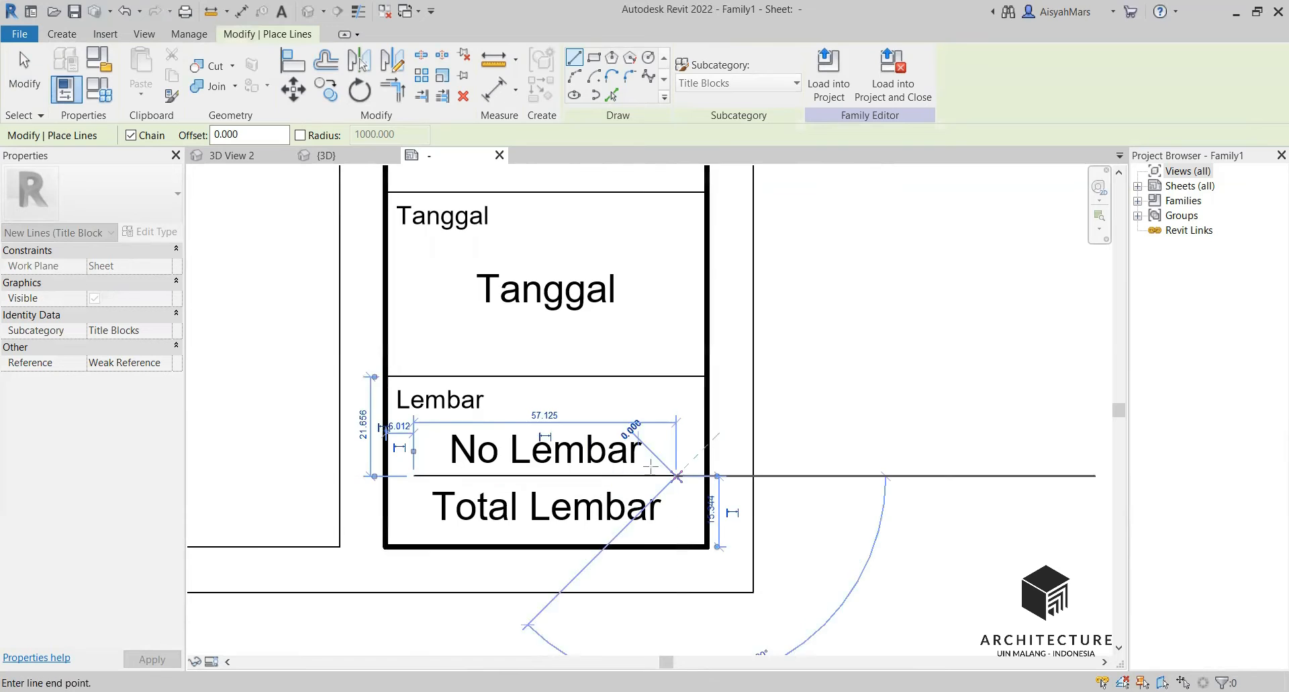
key("Escape")
key("Escape")
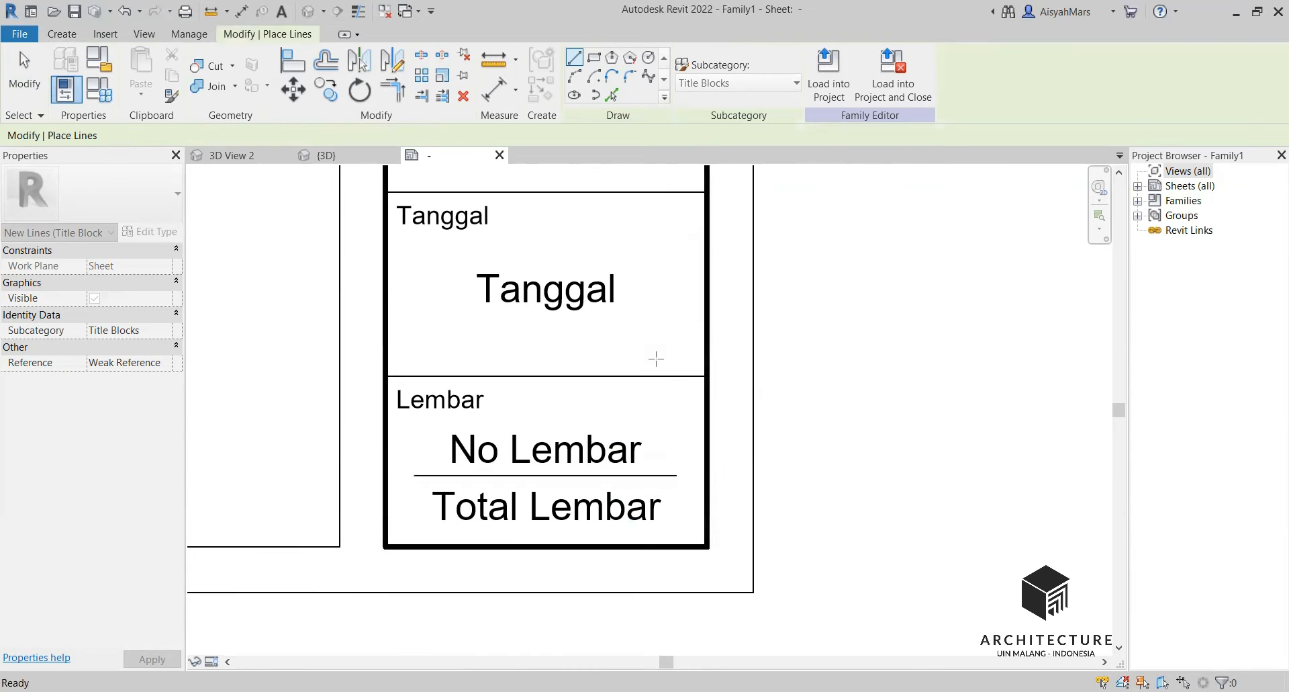
Save the title block family as Aplikom 2 in the Kop Gambar A3 folder, then load it into the project and close it
scroll(706, 542, "down", 3)
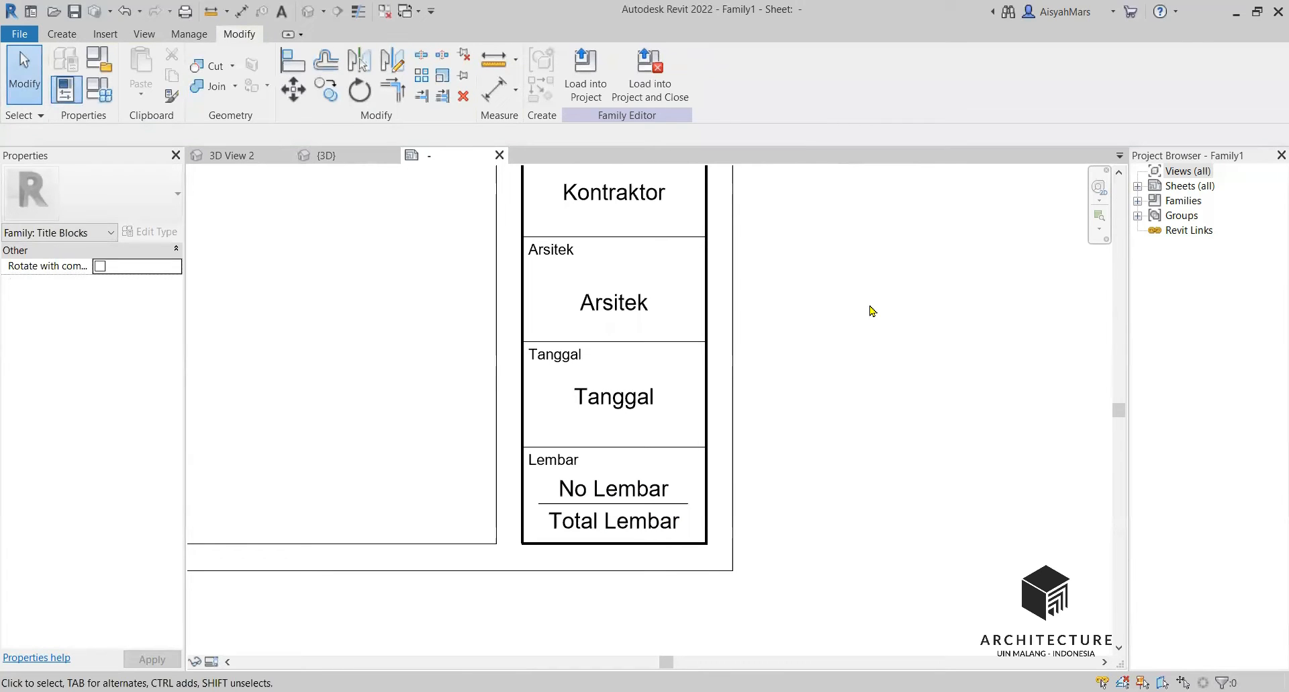
scroll(772, 507, "down", 4)
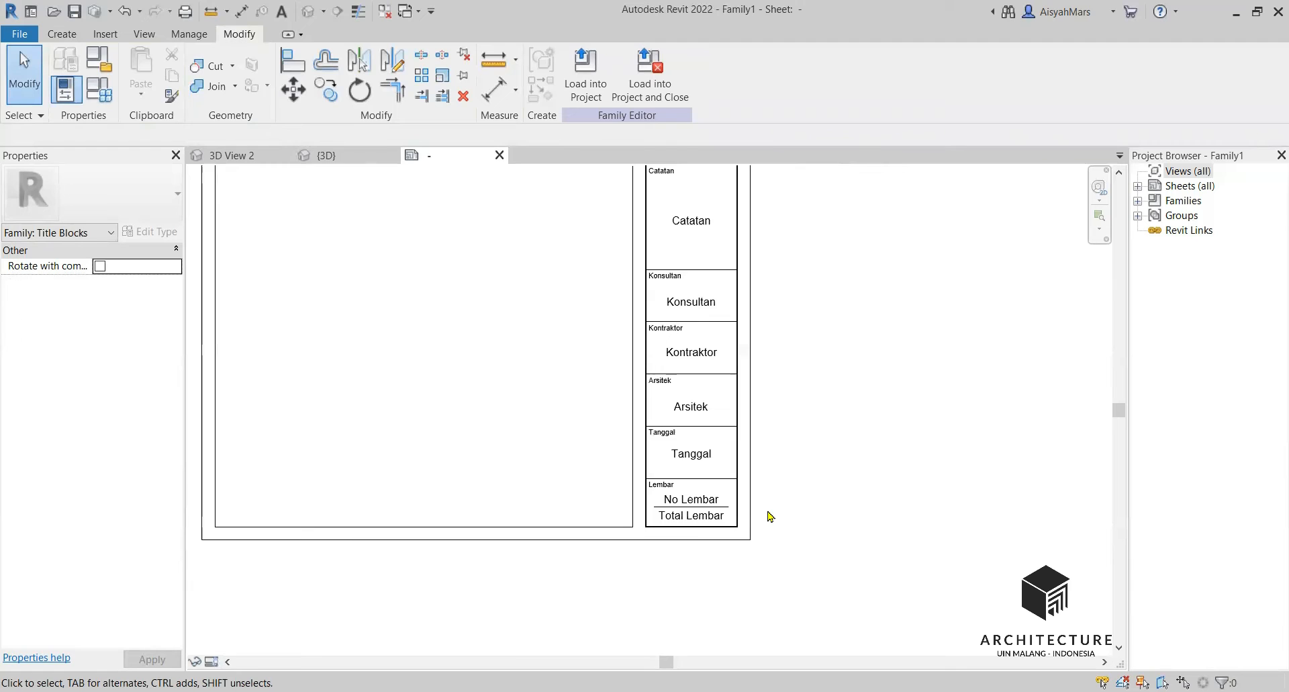
scroll(631, 430, "up", 2)
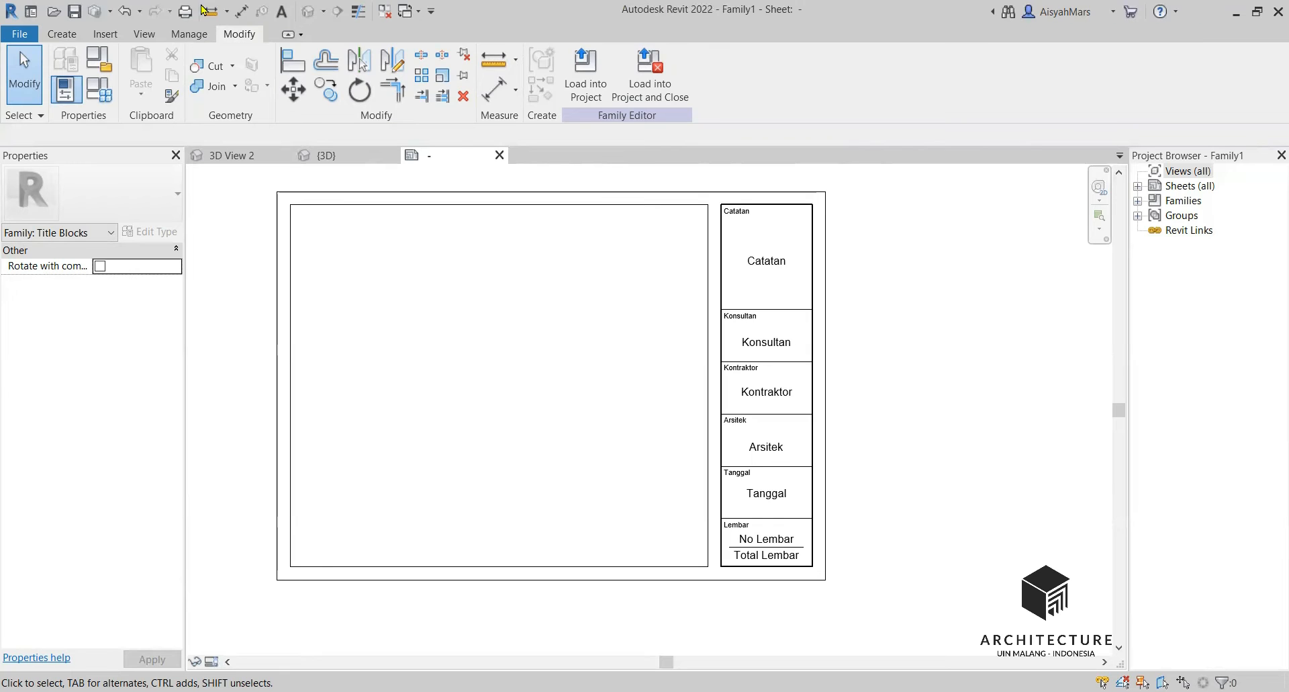
left_click(20, 34)
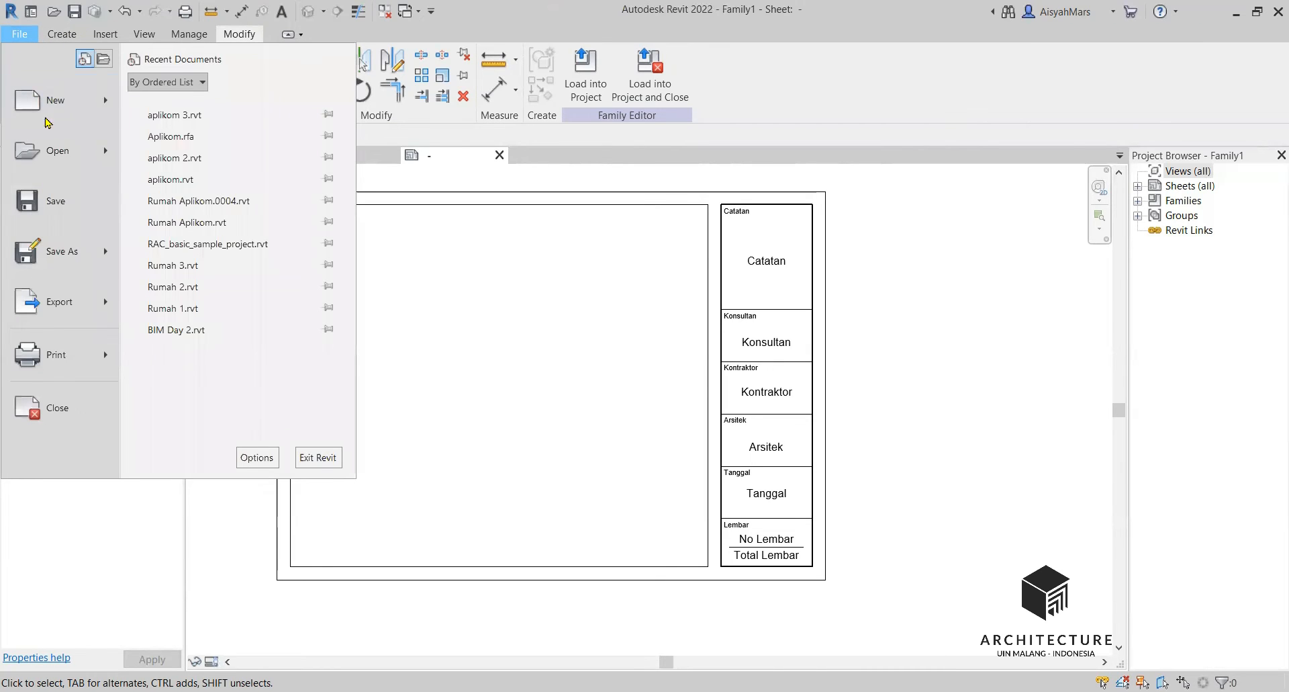
left_click(99, 260)
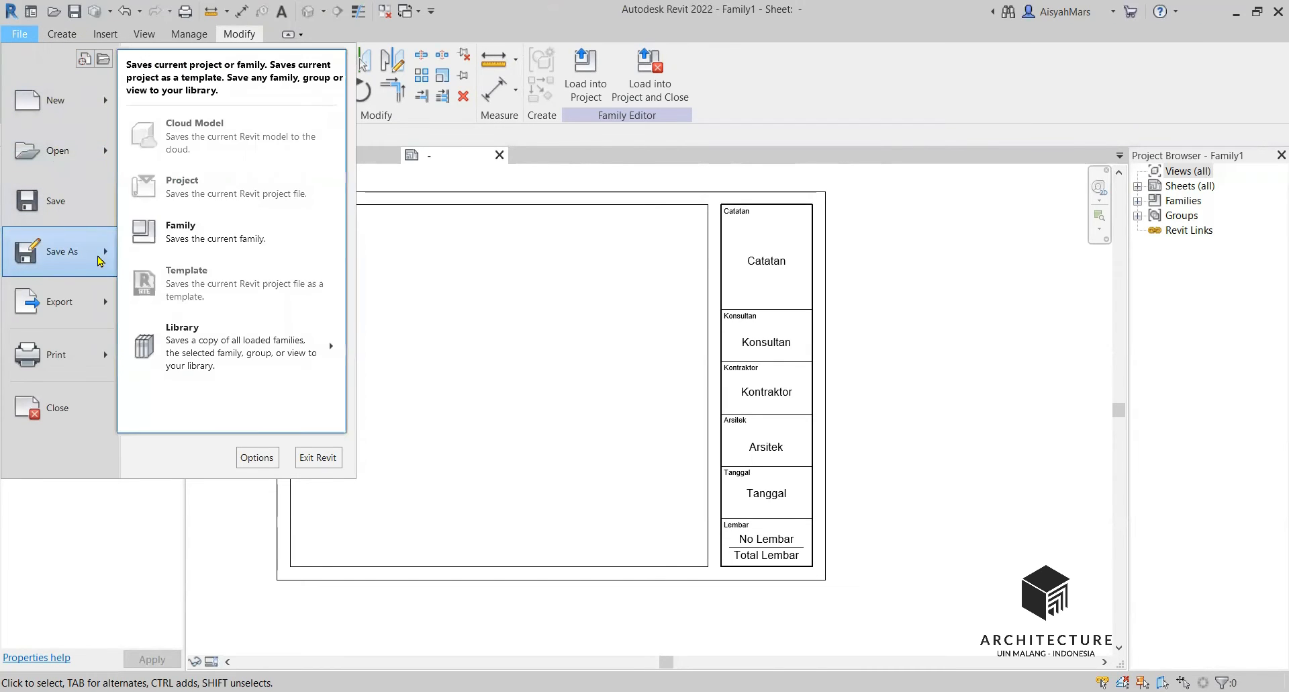
left_click(190, 227)
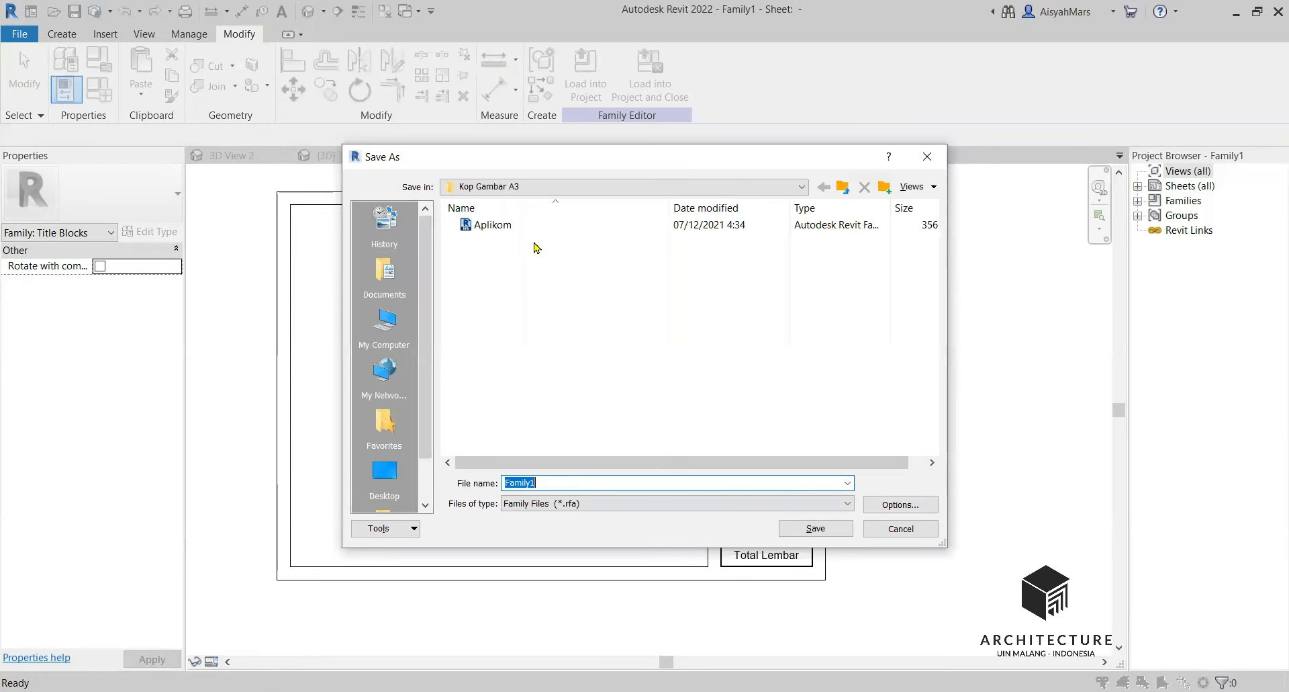
left_click(492, 224)
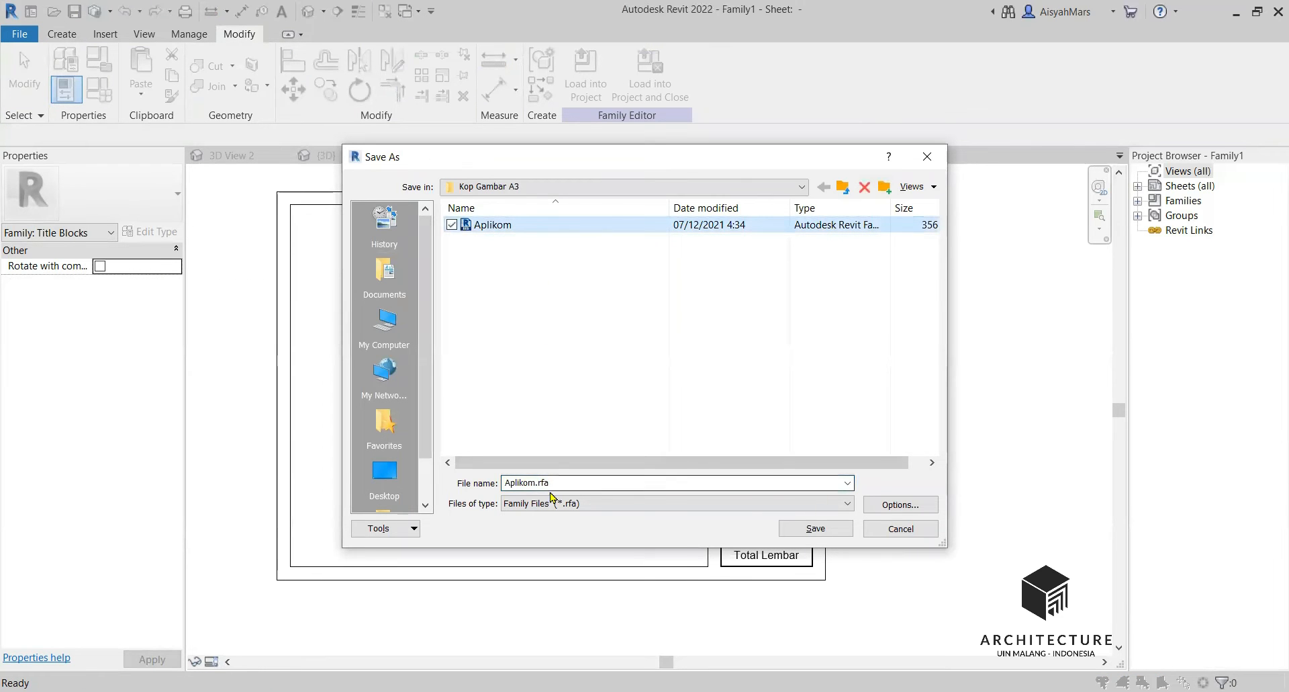
type("Ap")
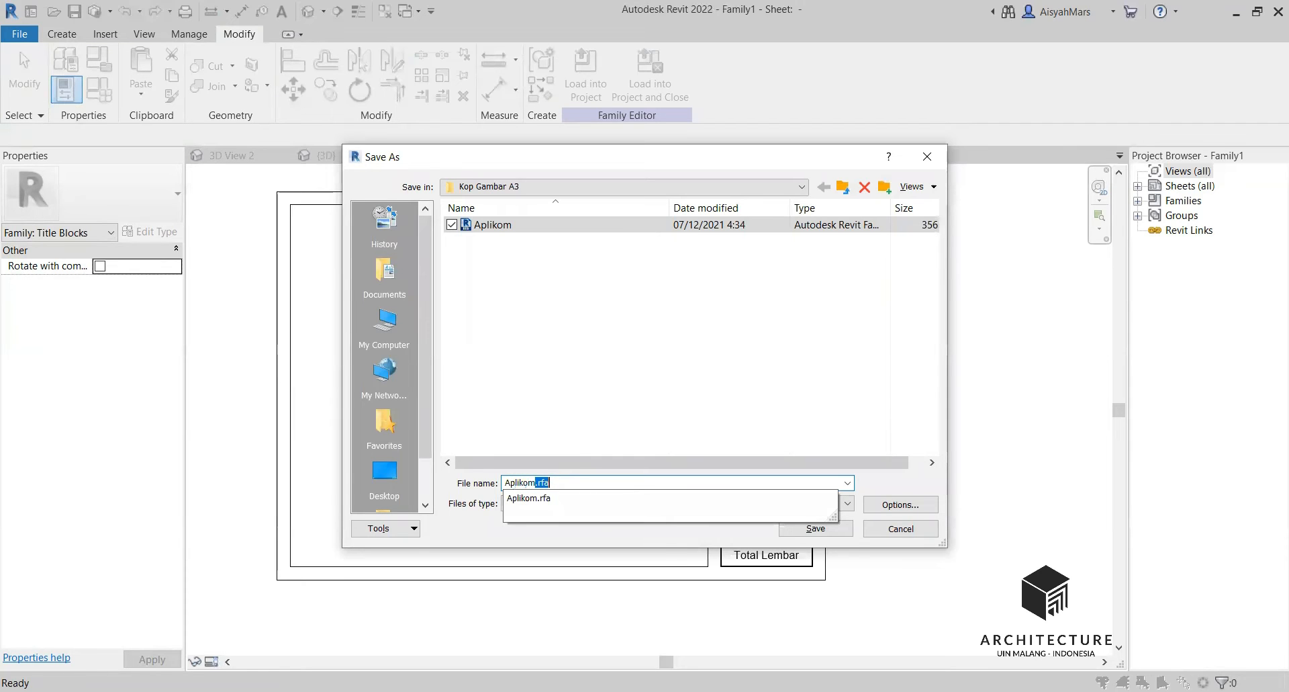
type("likom 2")
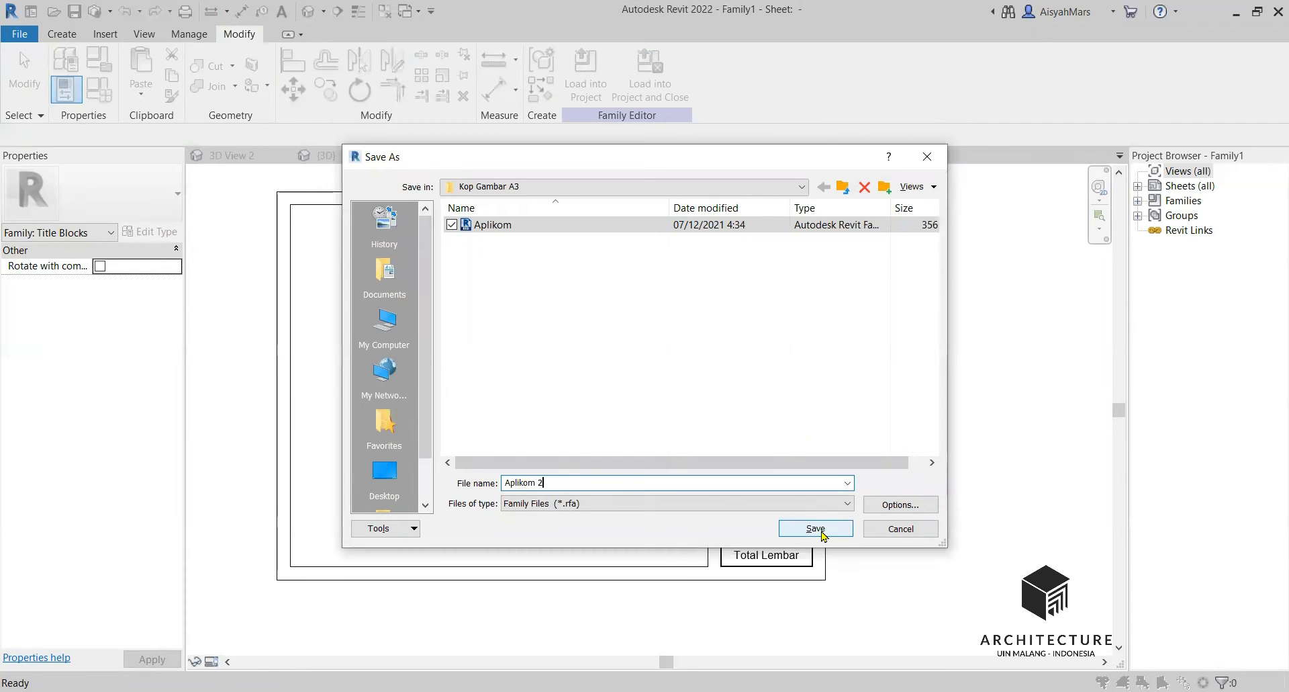
left_click(821, 530)
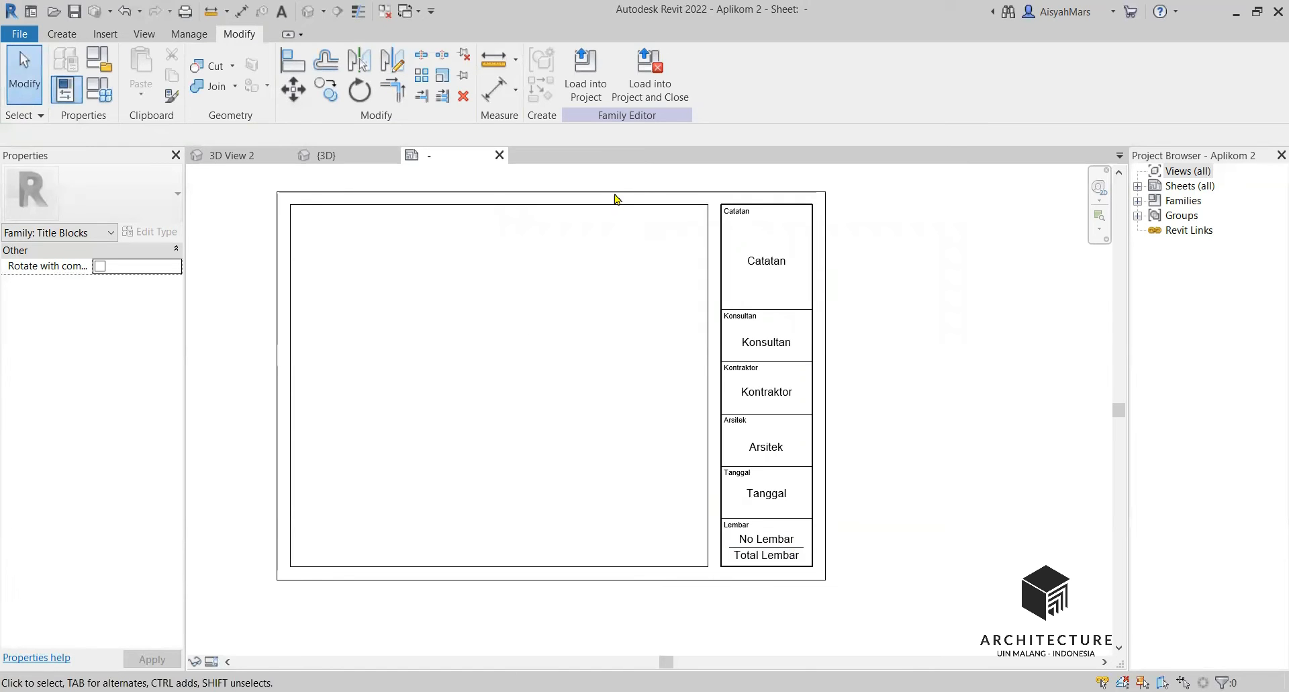
left_click(633, 88)
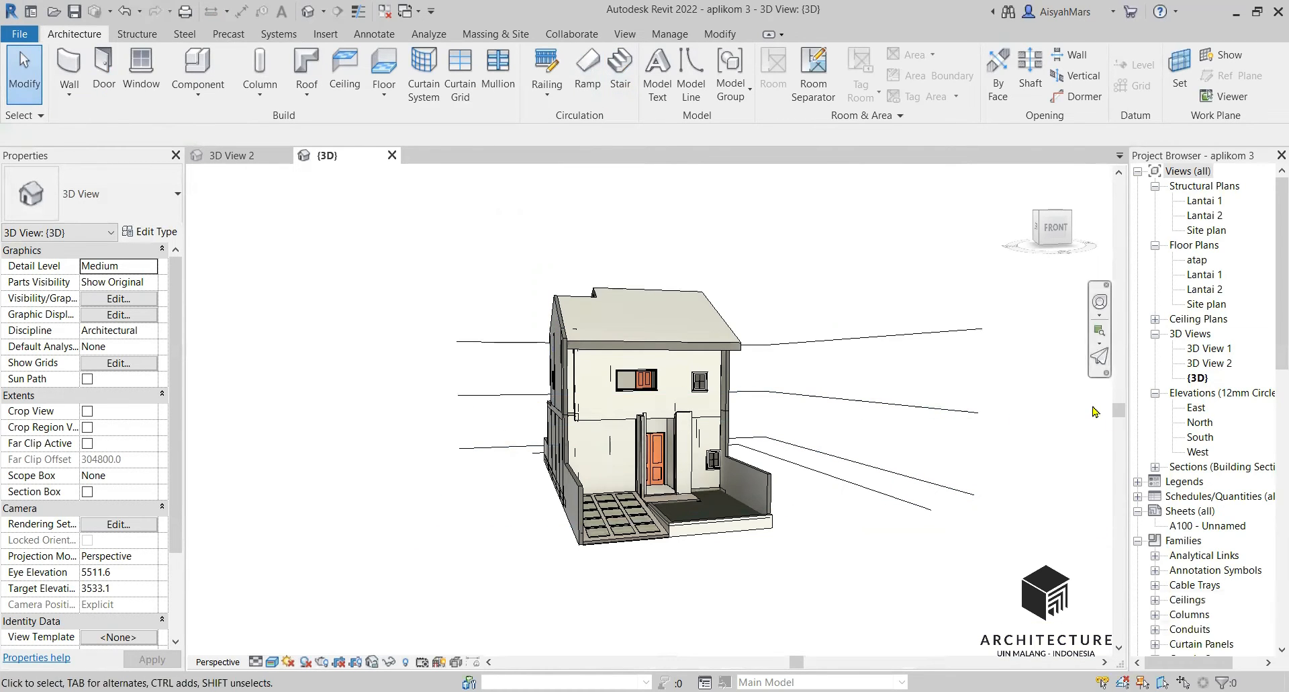
Open the existing sheet A100 - Unnamed and delete it from the project
left_click(1187, 512)
double_click(1209, 526)
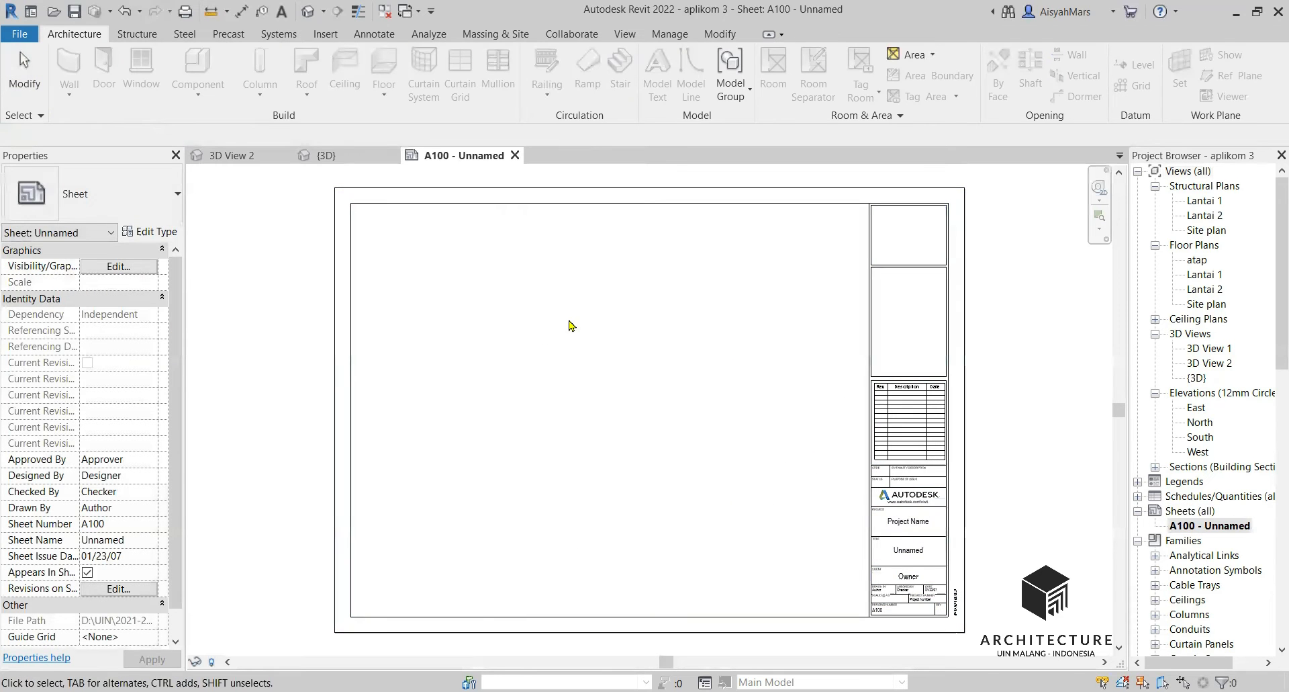
right_click(1187, 528)
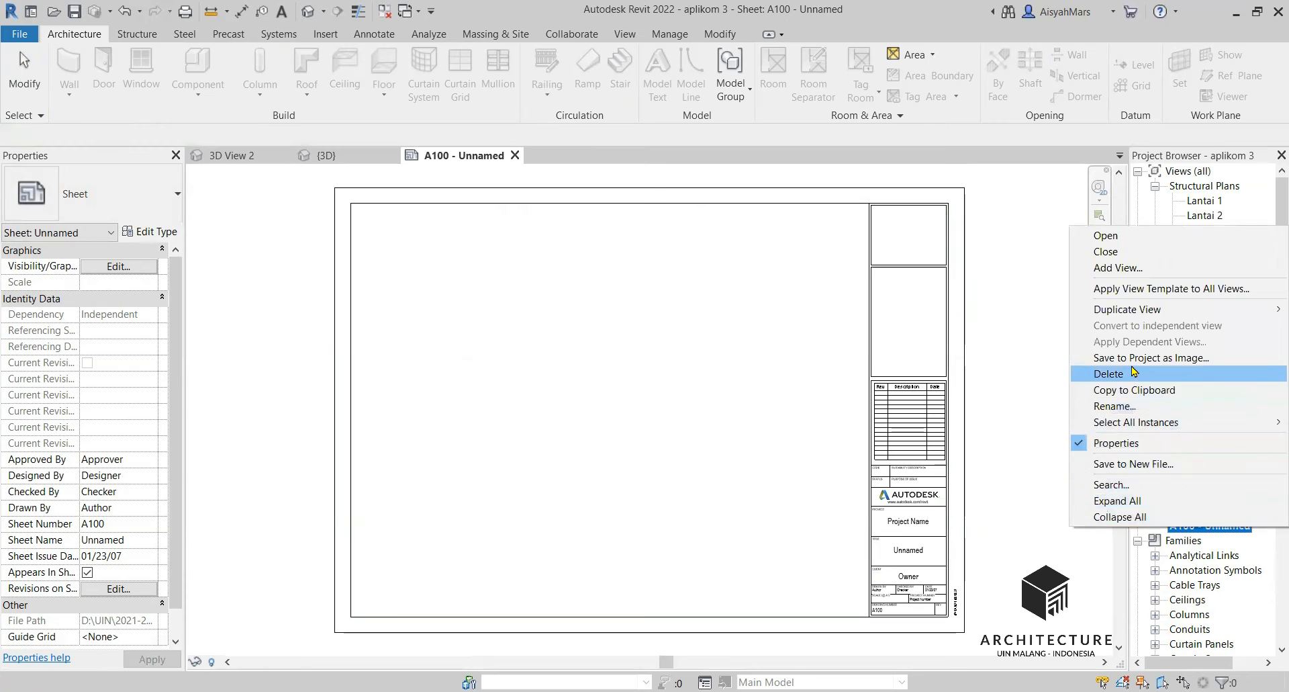
left_click(1132, 374)
Create a new sheet in the project using the Aplikom 2 title block
left_click(1175, 514)
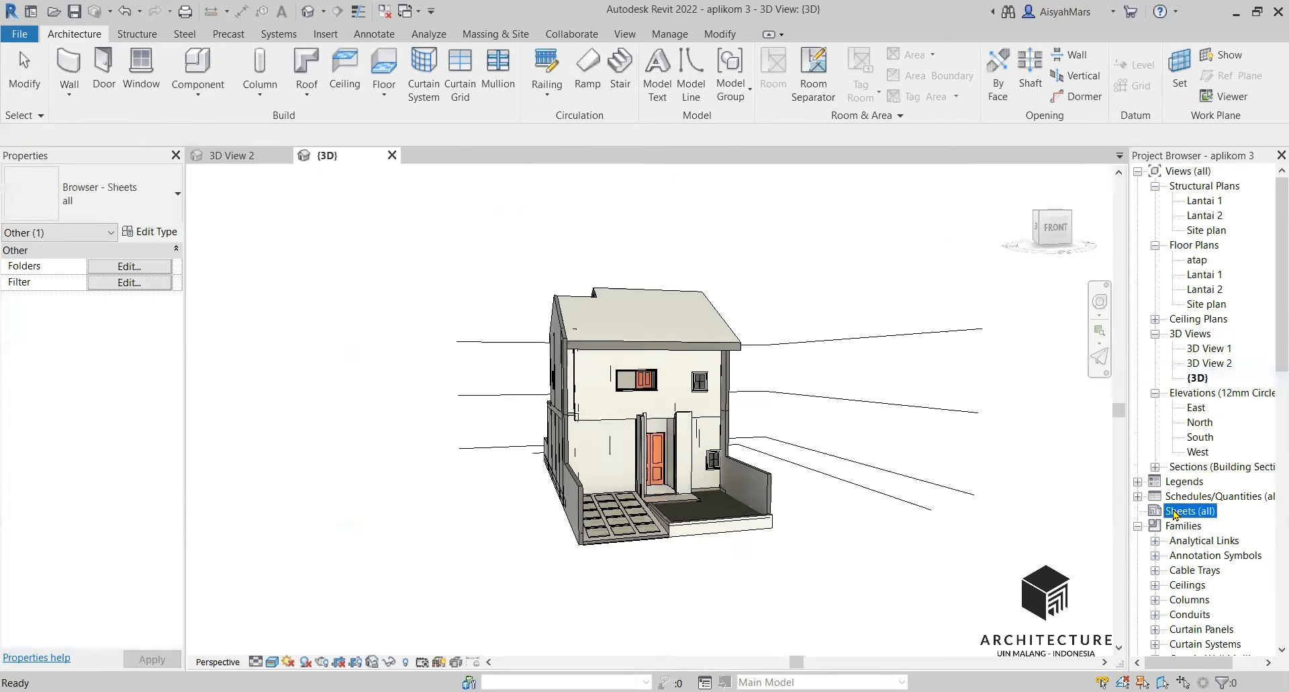
right_click(1175, 514)
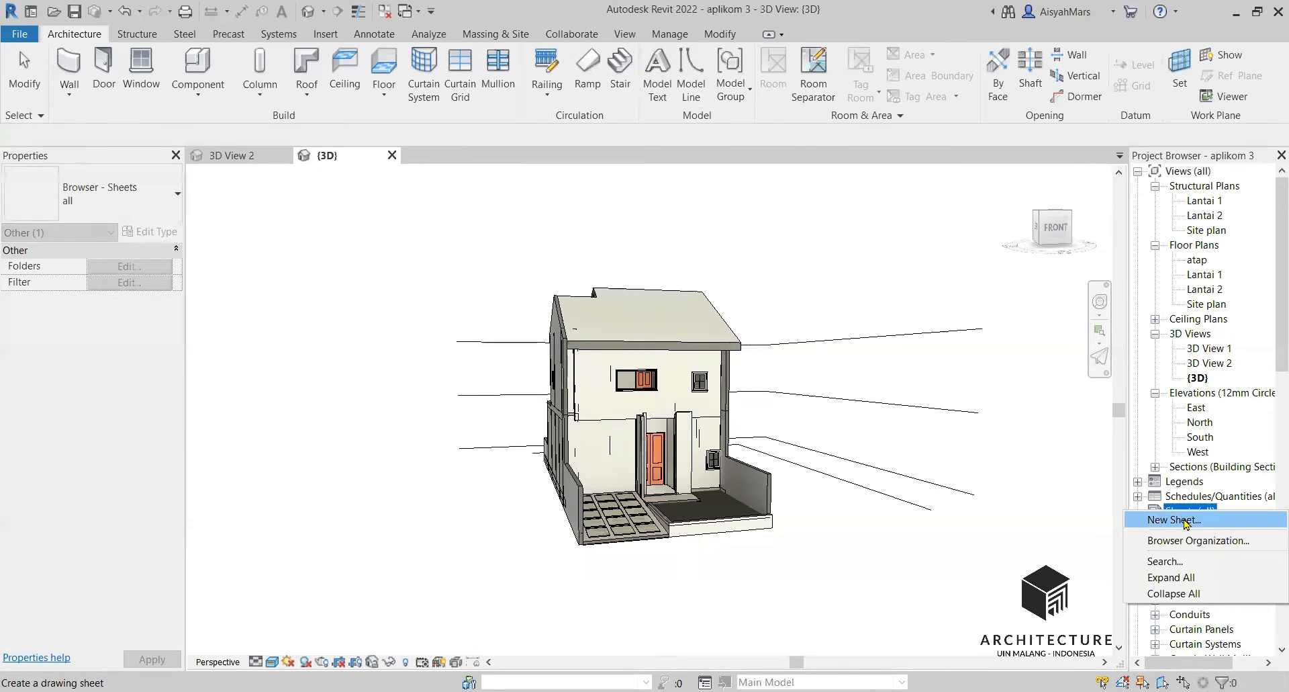
left_click(1185, 521)
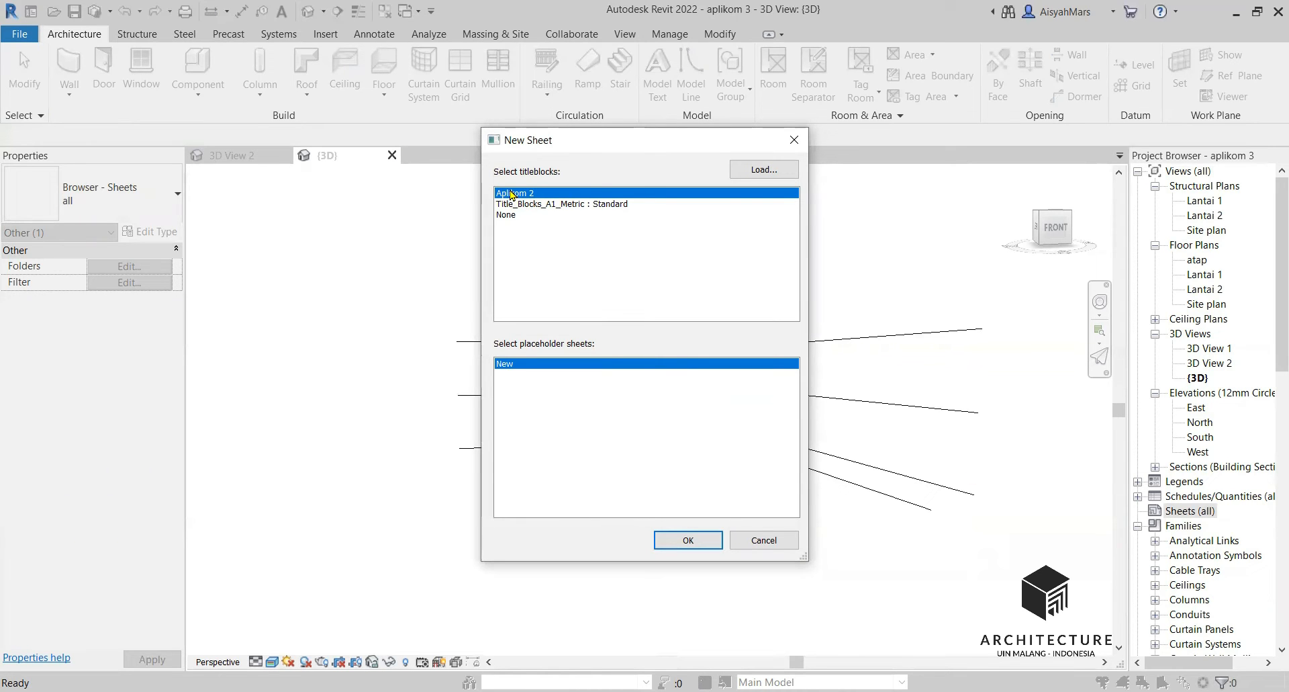
left_click(688, 540)
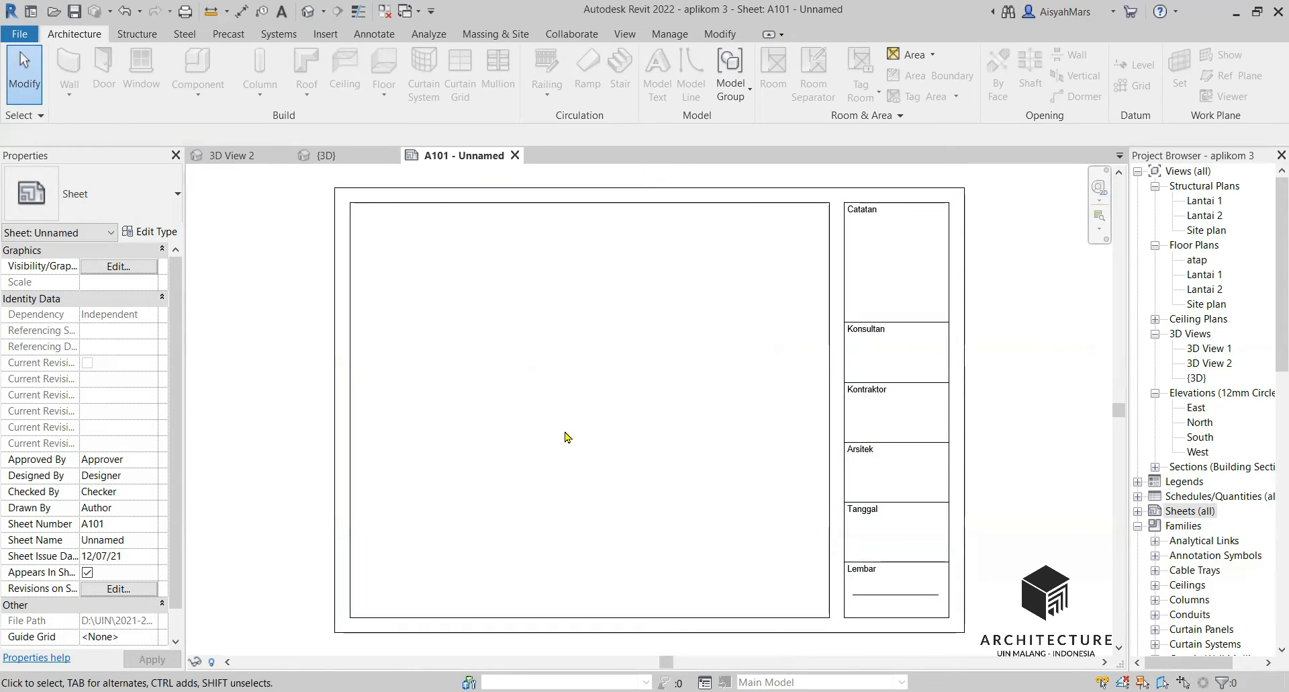
scroll(777, 333, "down", 1)
scroll(806, 242, "up", 2)
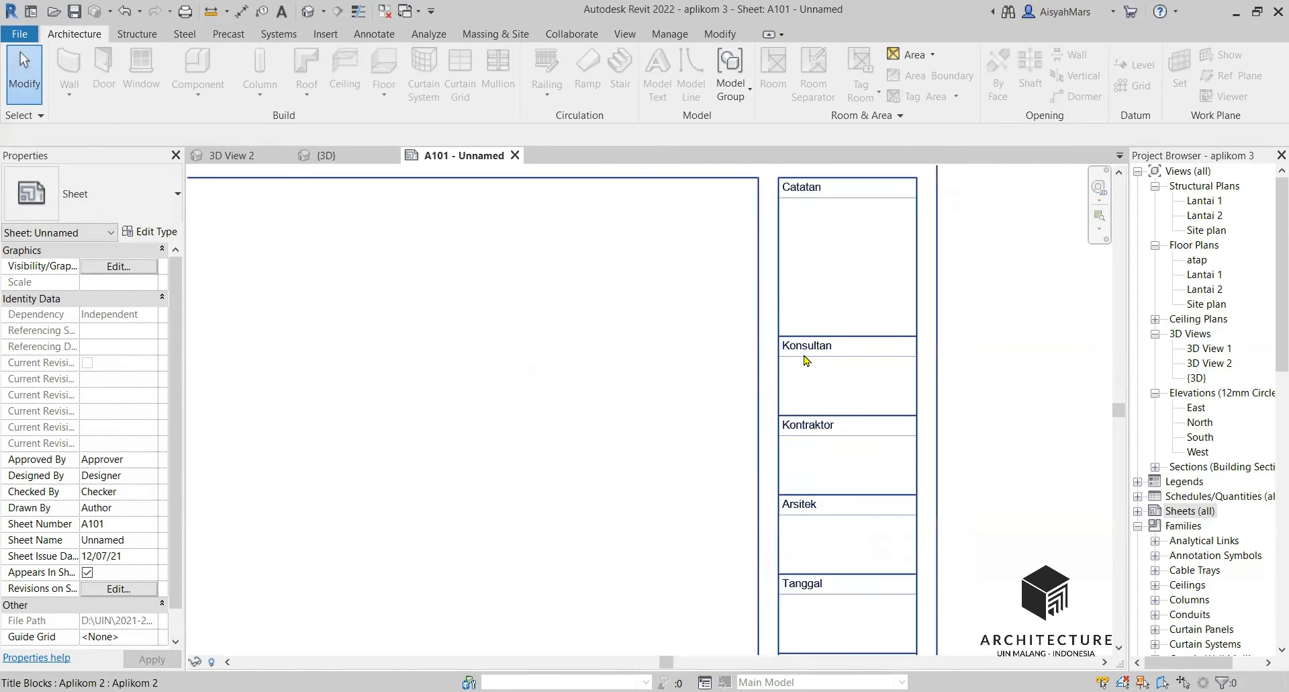
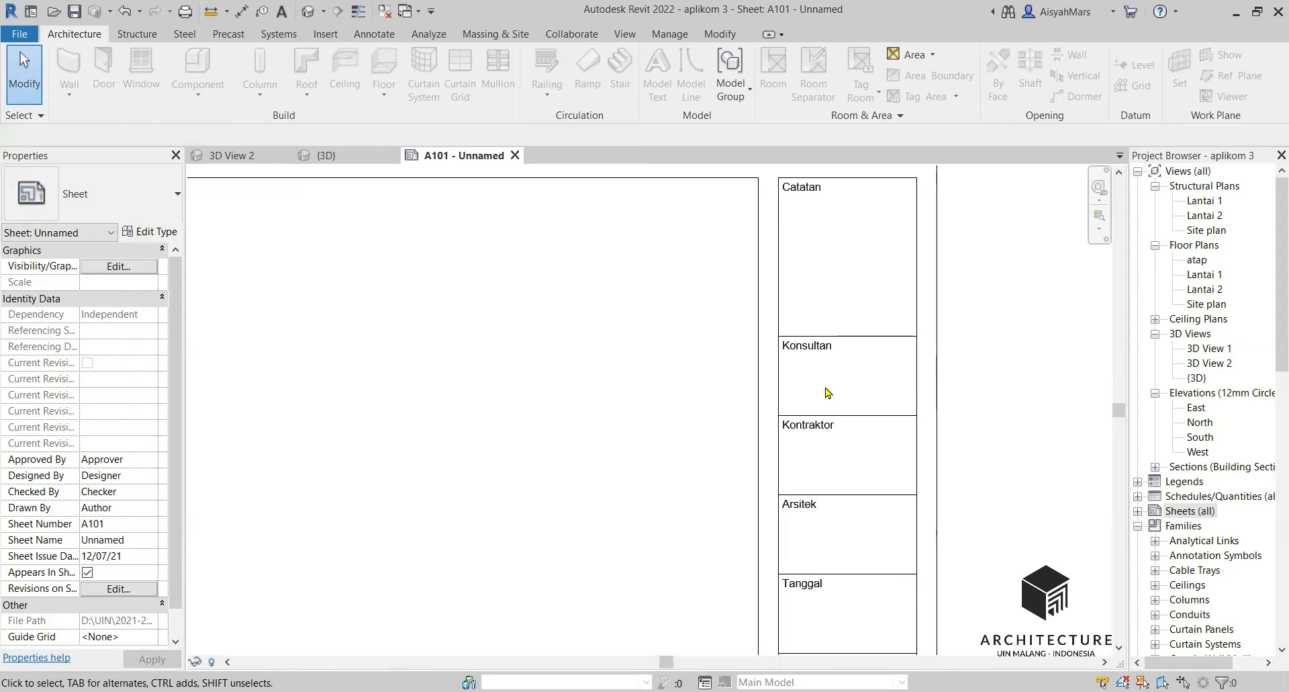
left_click(828, 393)
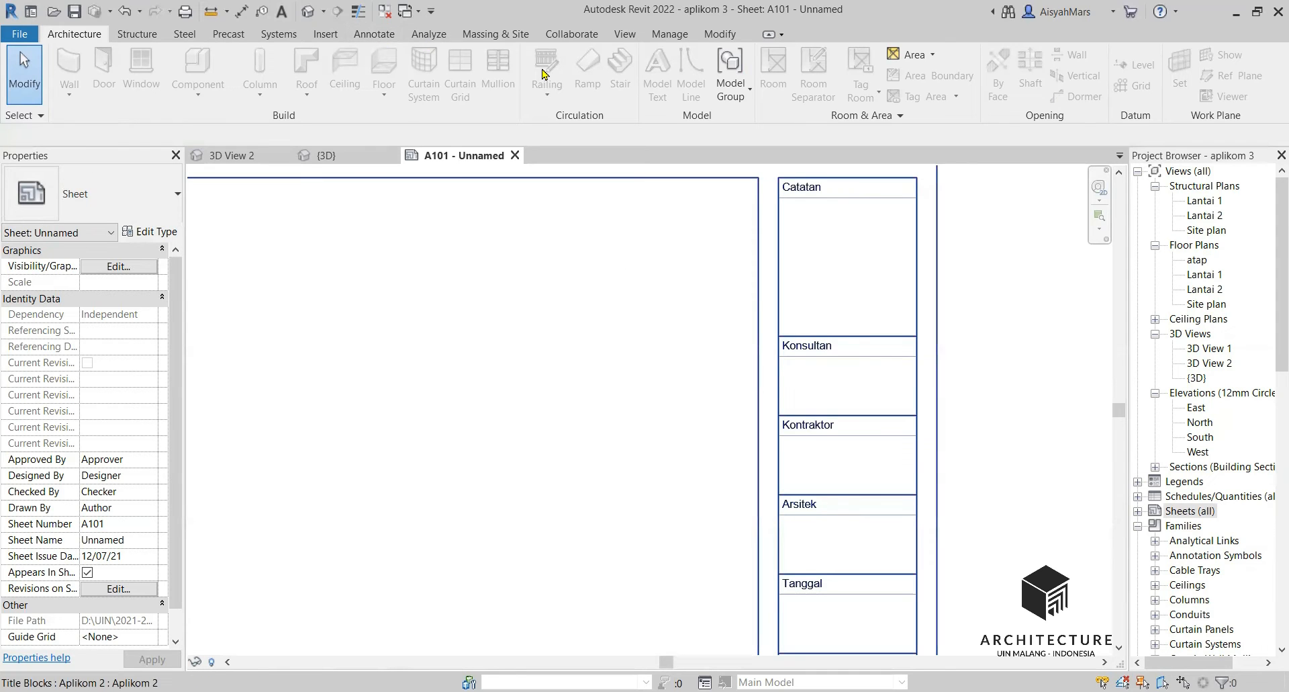
left_click(669, 35)
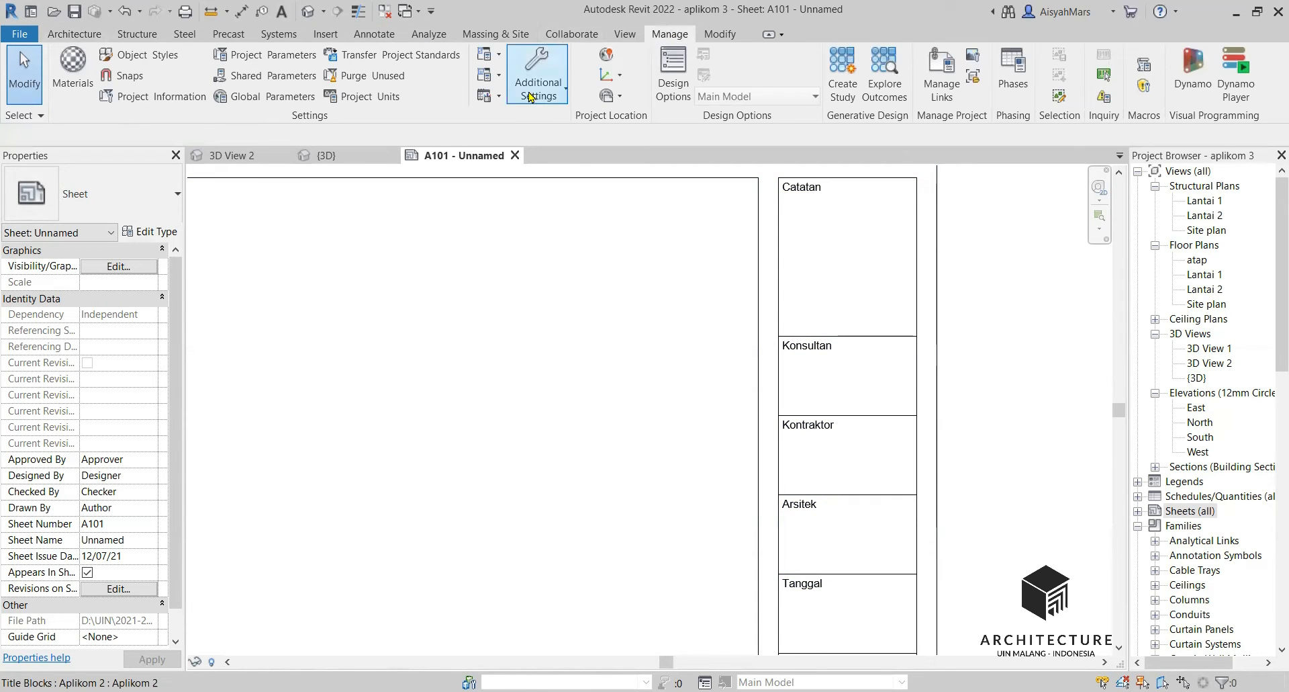
left_click(298, 59)
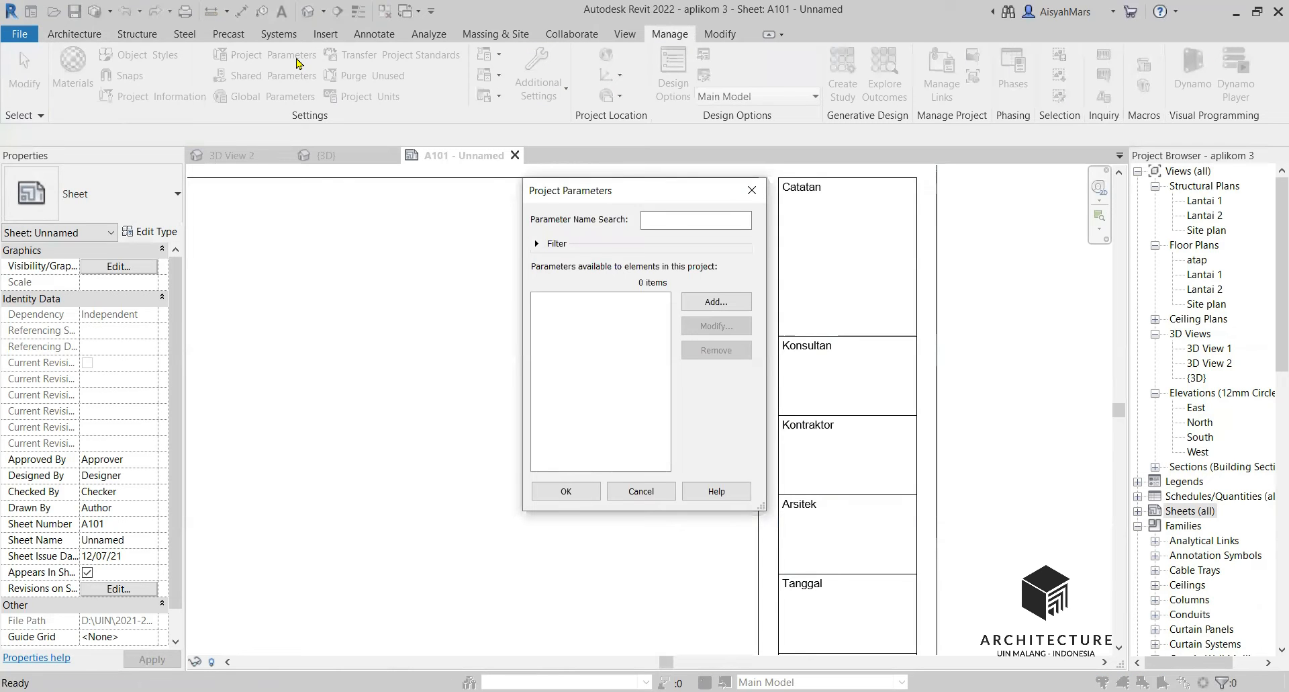
left_click(698, 311)
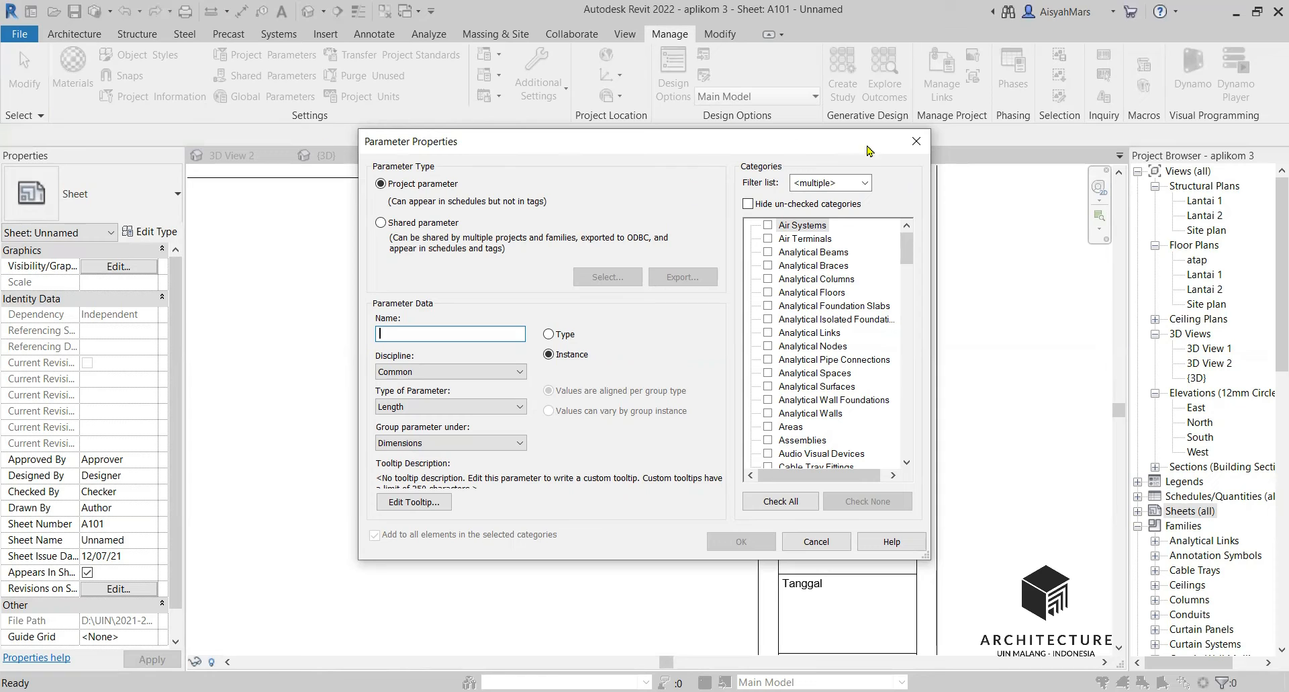
left_click(916, 142)
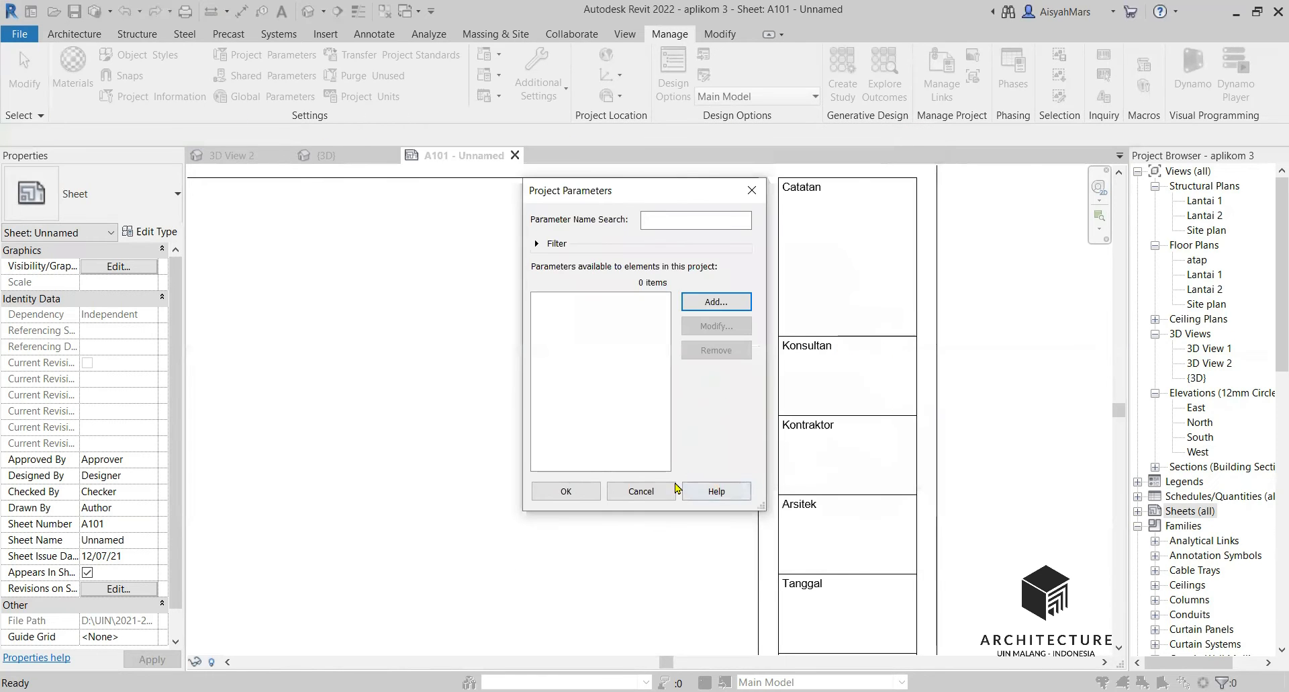
left_click(643, 491)
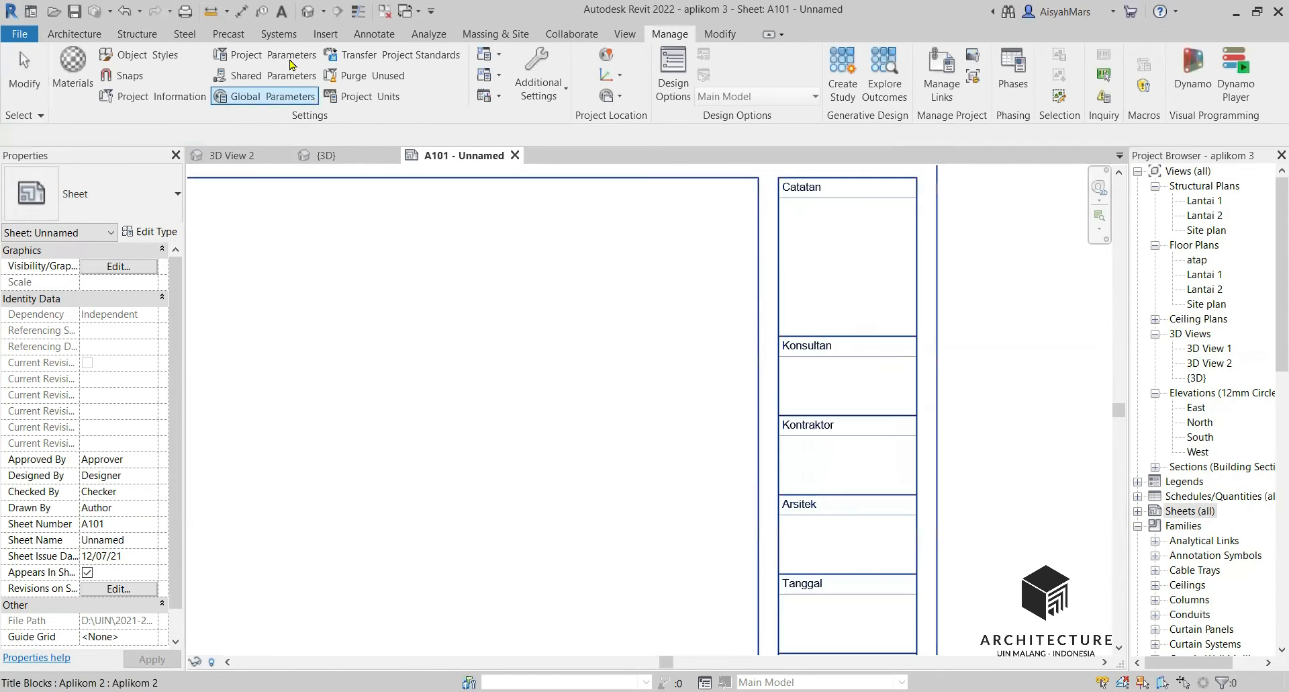
Check the project's shared parameter file path and the parameters listed in group A3
left_click(266, 76)
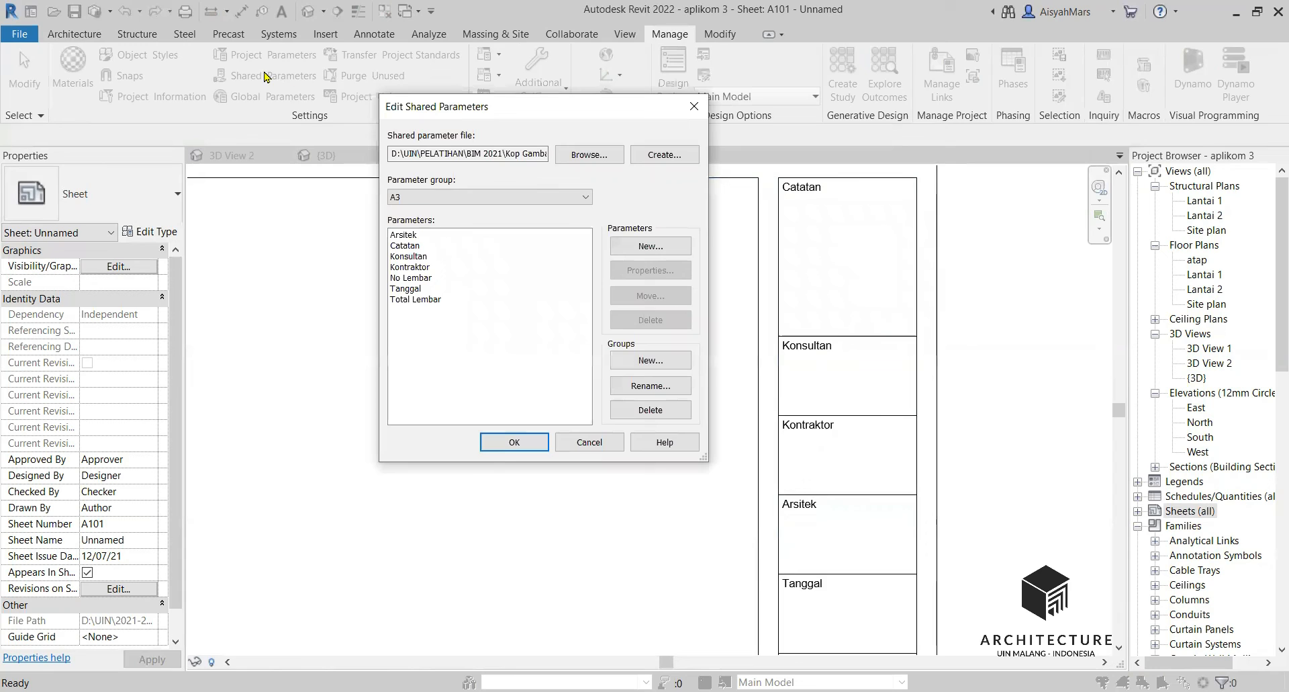
mouse_move(539, 153)
left_mouse_down()
mouse_move(560, 153)
mouse_move(499, 154)
mouse_move(527, 153)
left_mouse_up()
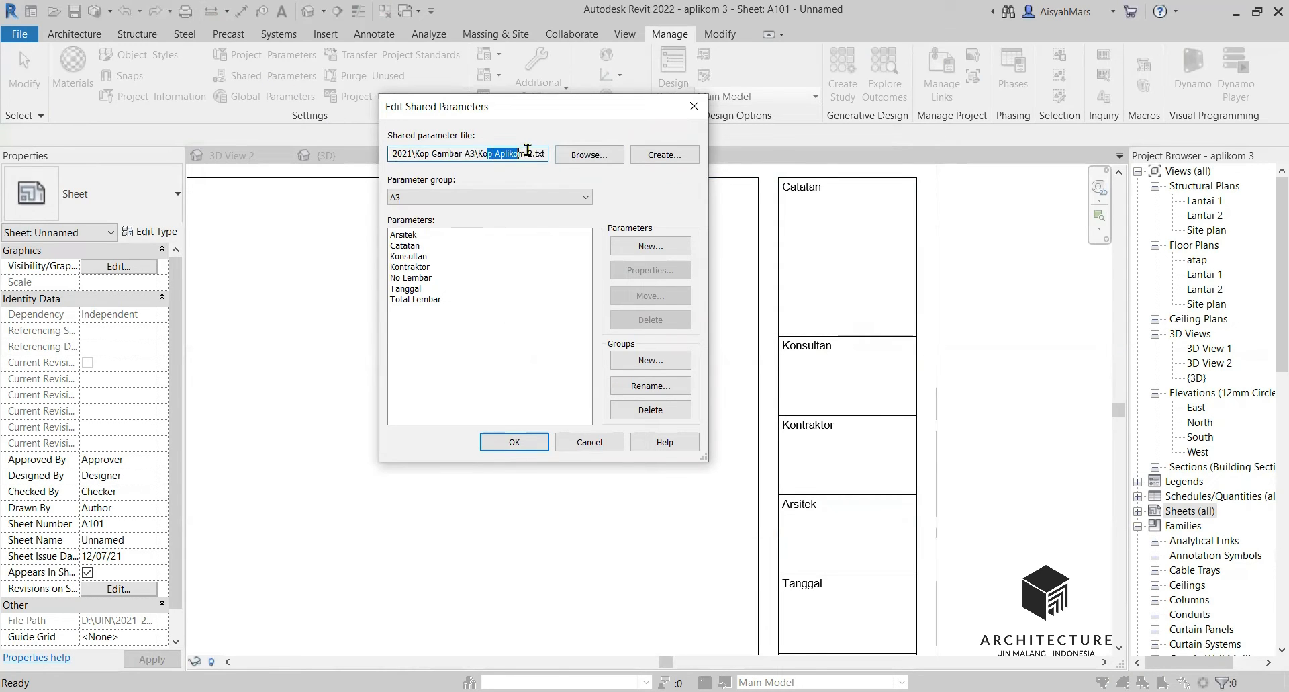
left_click(493, 299)
left_click(514, 442)
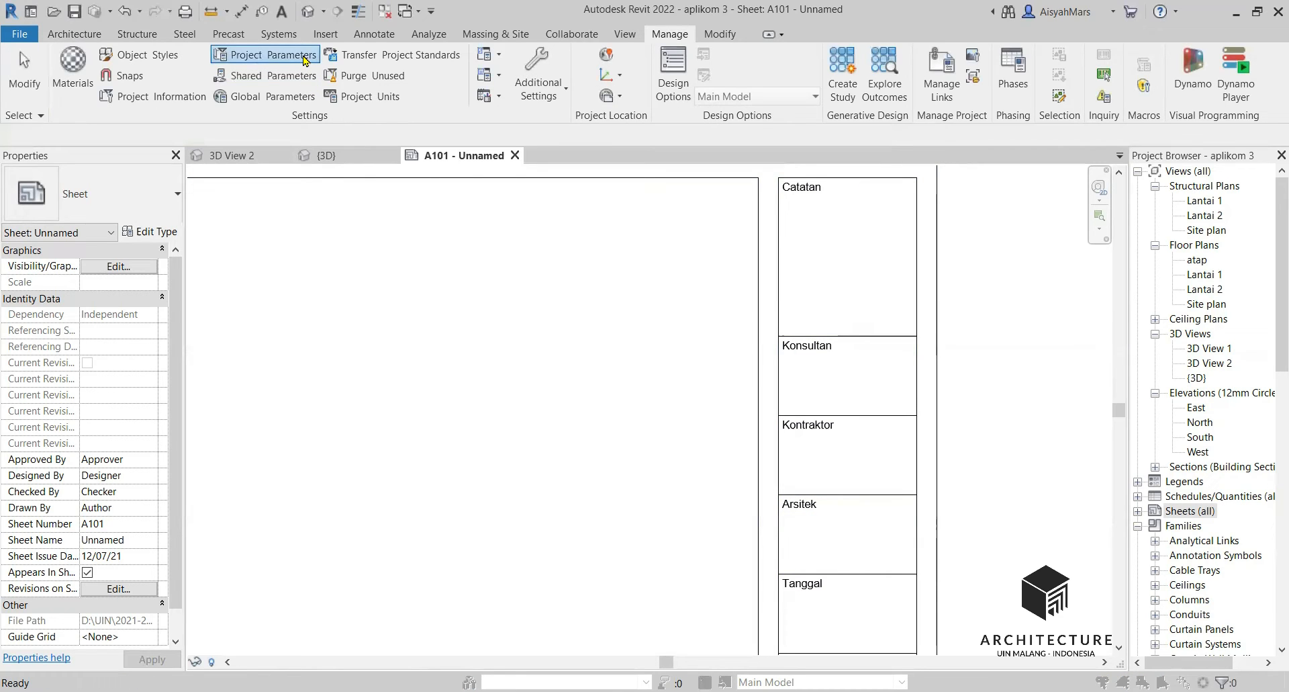
Open the list of project parameters available to elements in this project
left_click(305, 60)
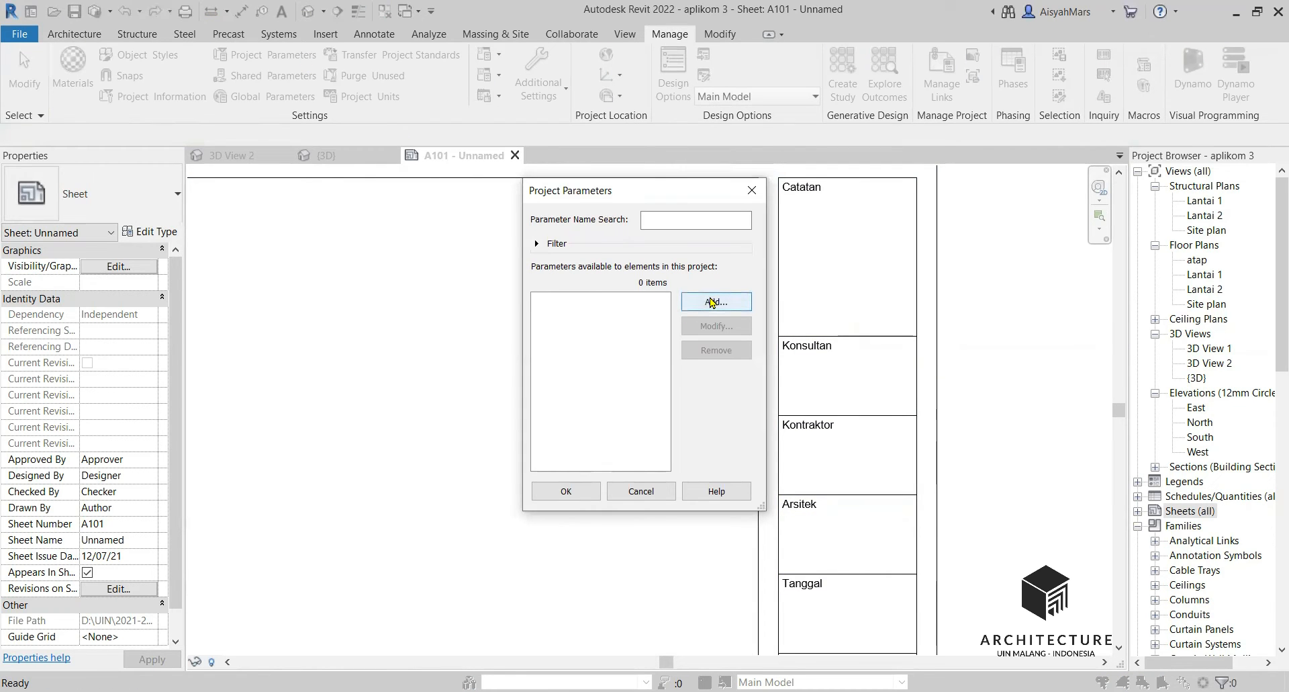
Add the shared parameter Arsitek from group A3 as a project parameter for the Project Information category
left_click(714, 303)
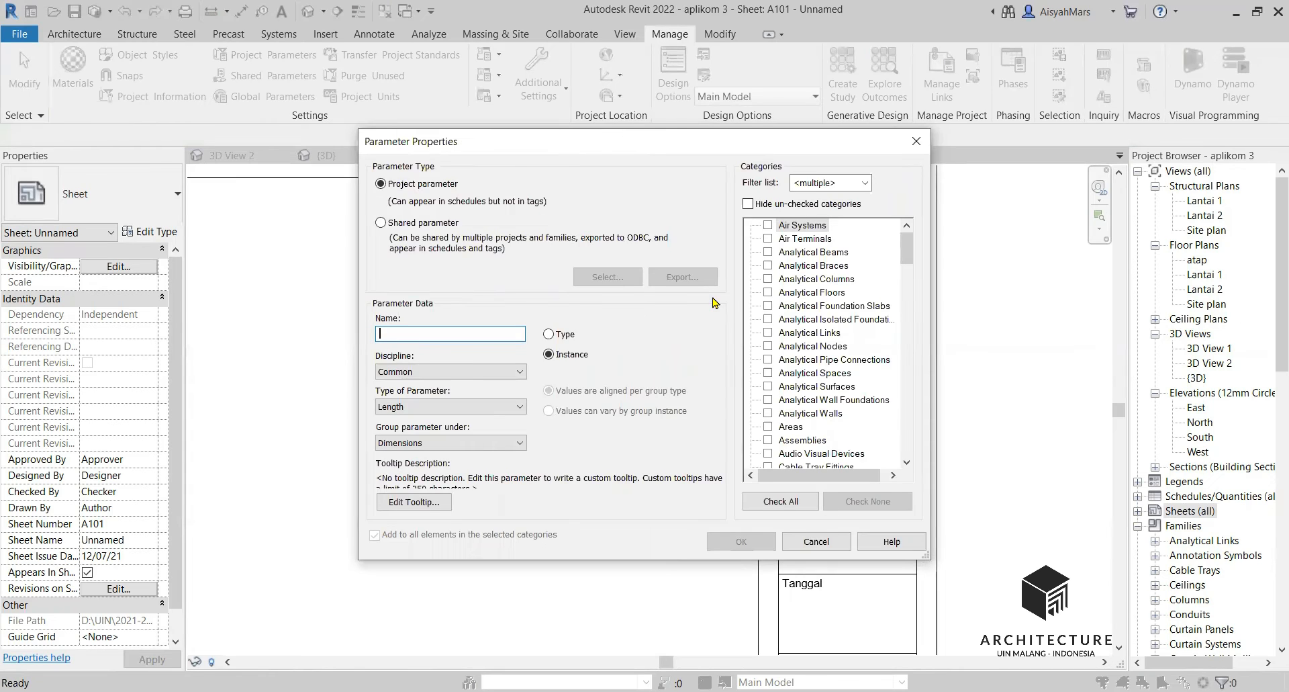
left_click(380, 222)
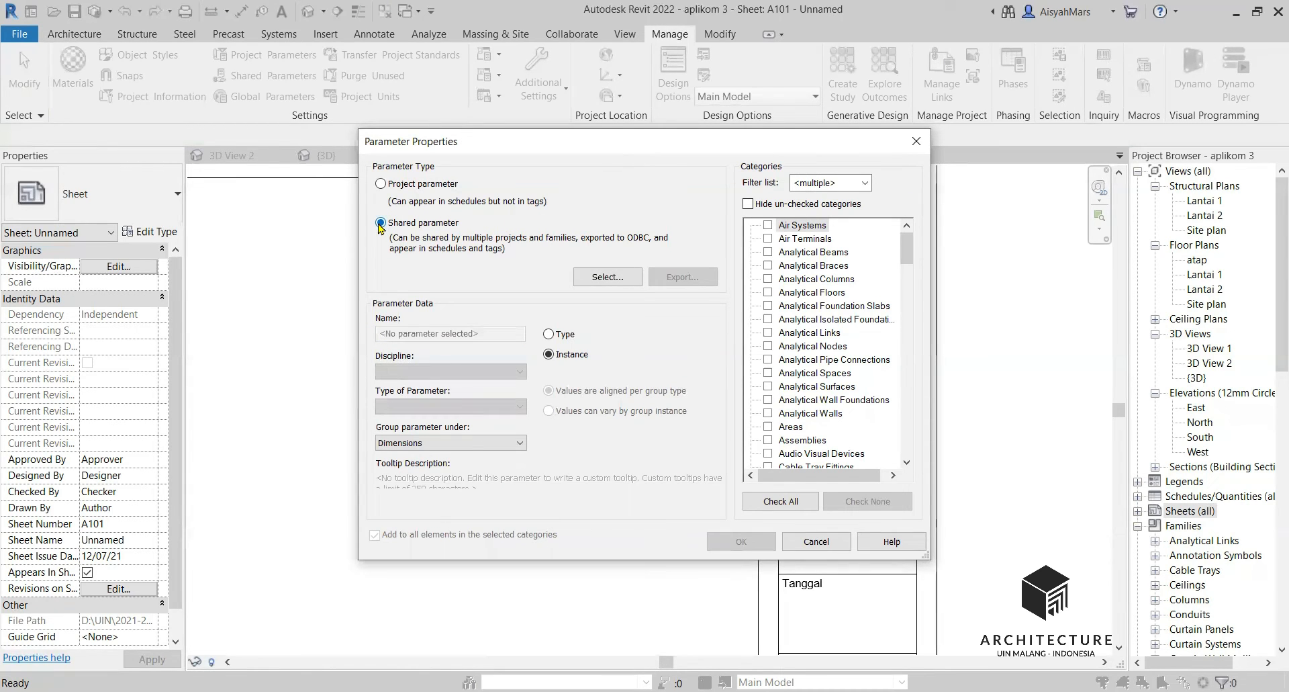
left_click(599, 277)
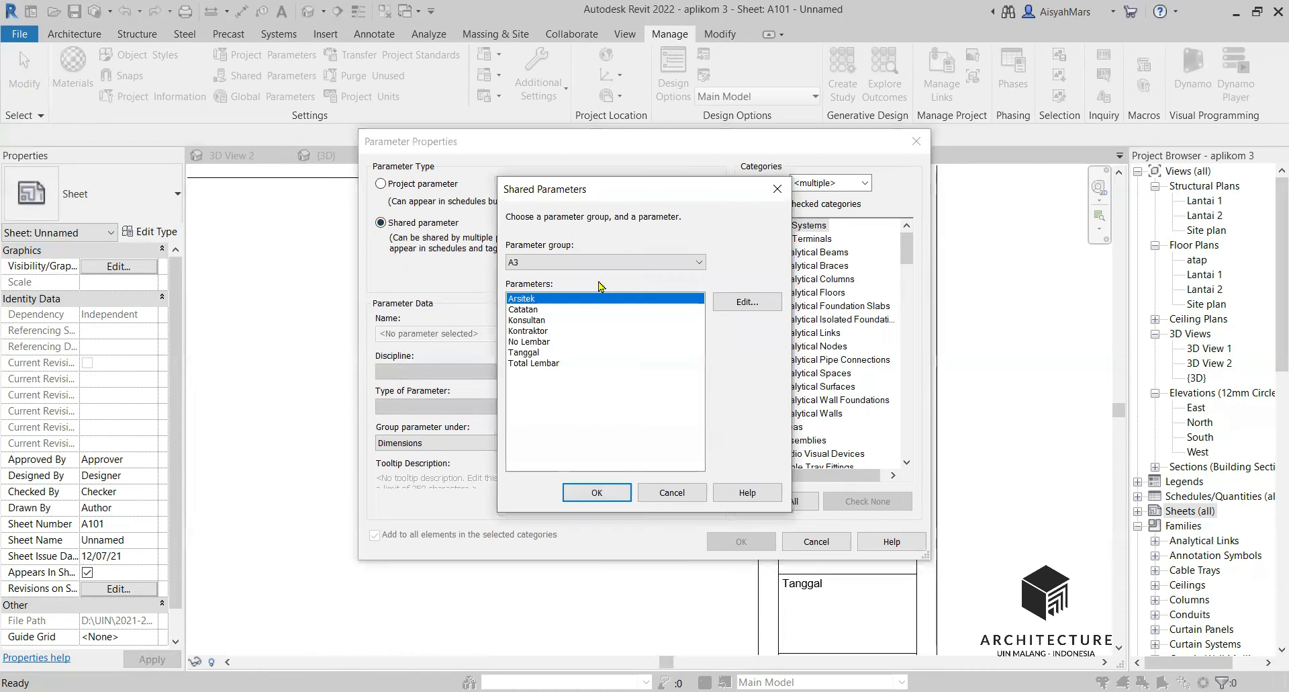
left_click(596, 495)
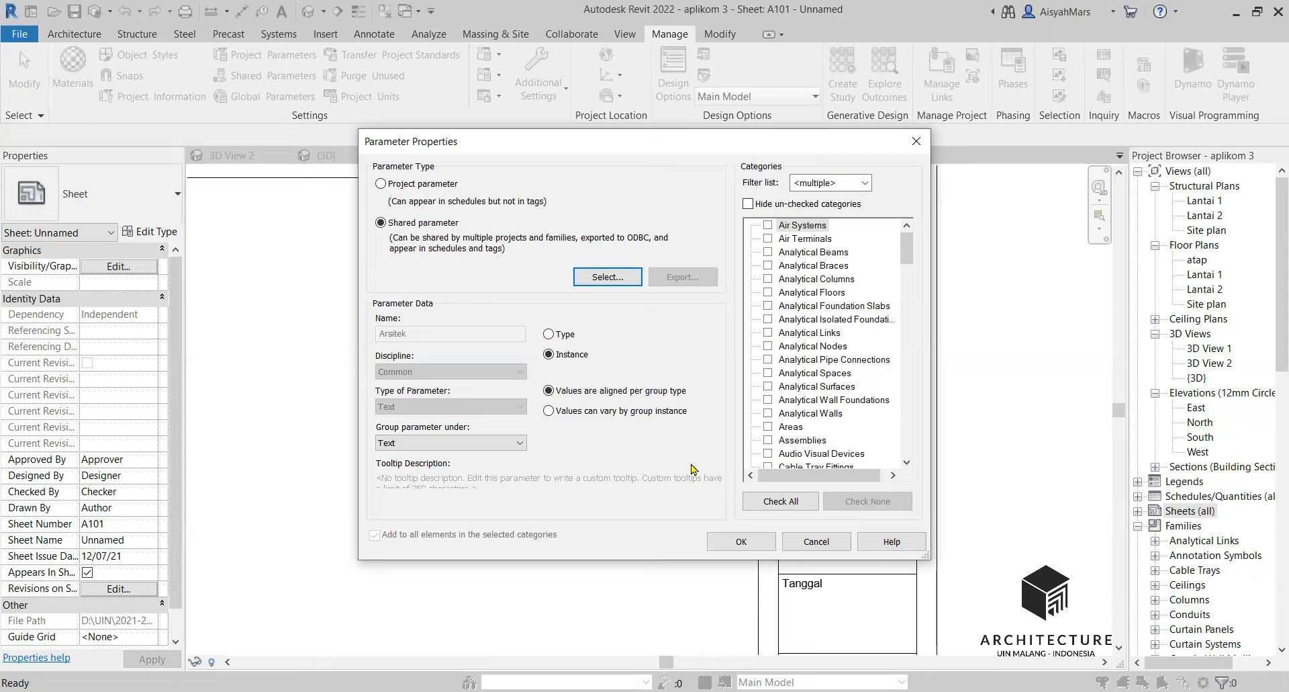
scroll(818, 309, "down", 7)
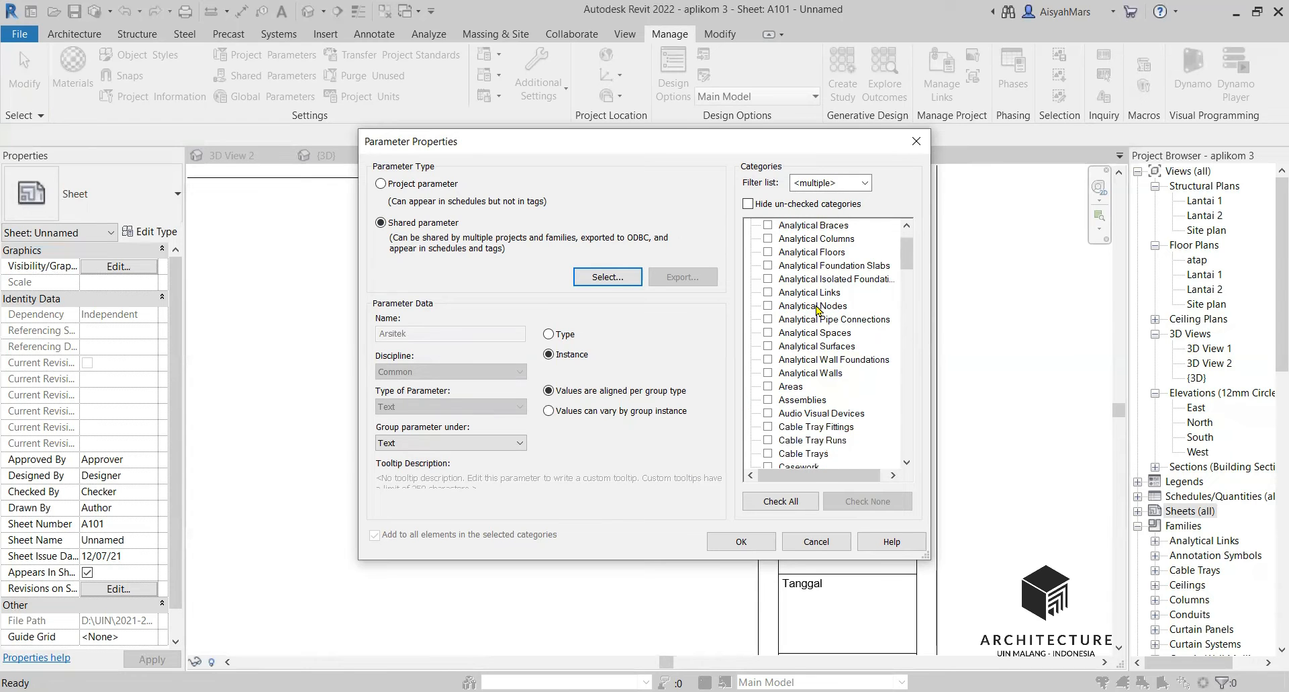
scroll(818, 309, "down", 8)
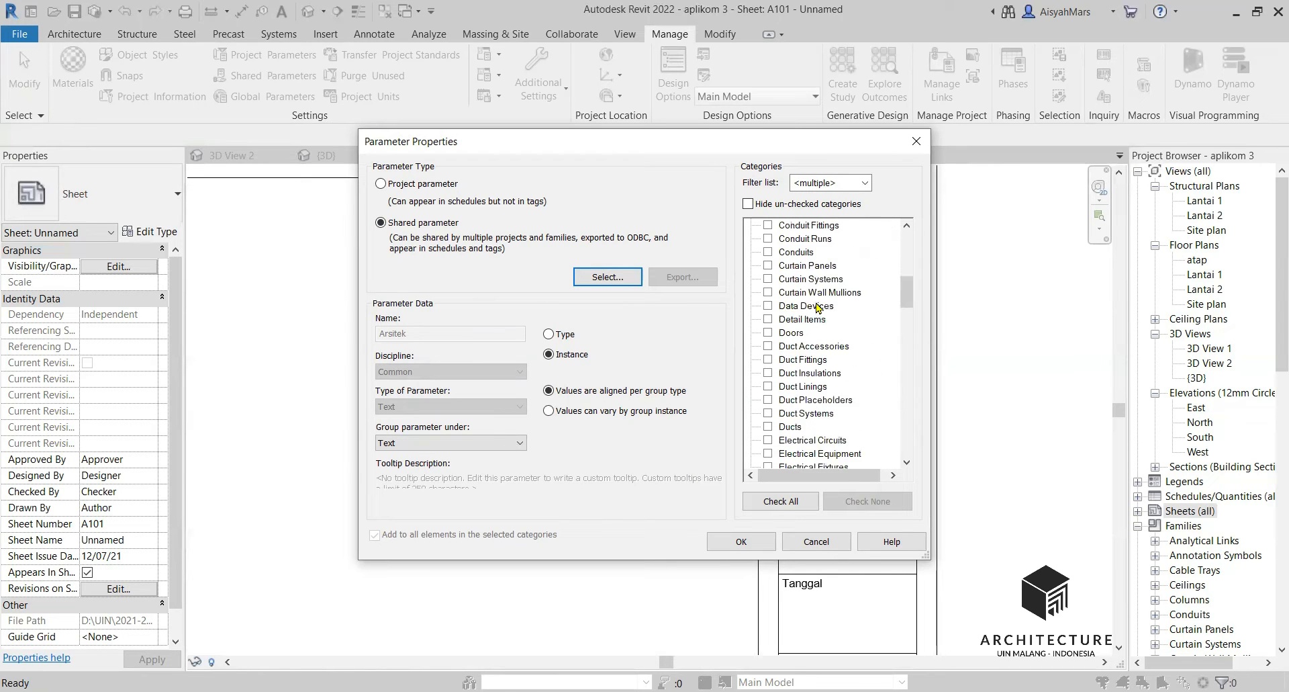
left_click_drag(905, 319, 907, 368)
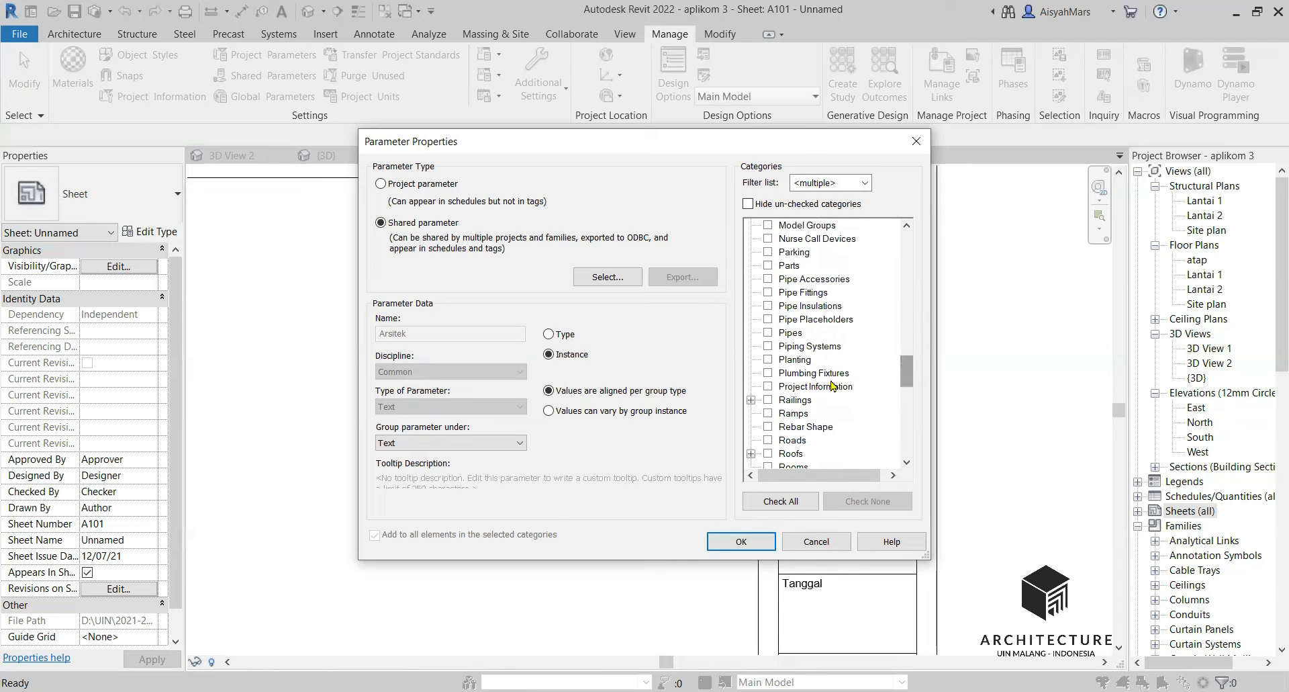
left_click(768, 386)
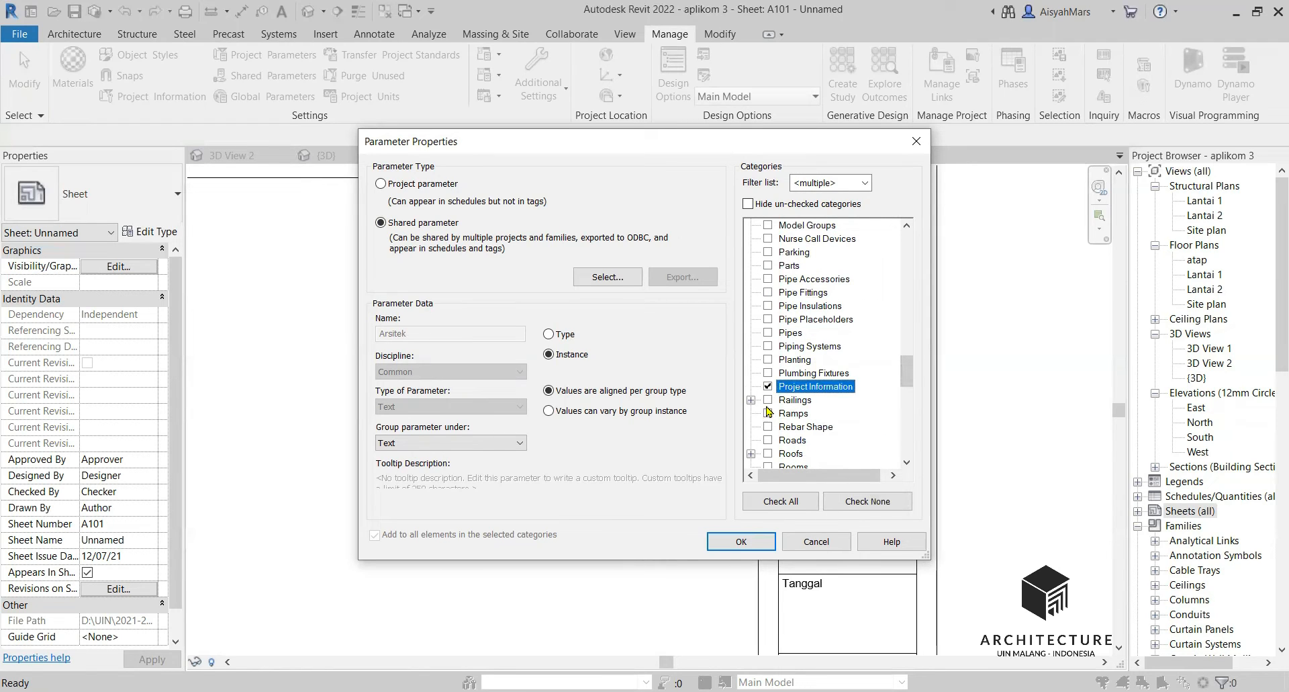
left_click(741, 541)
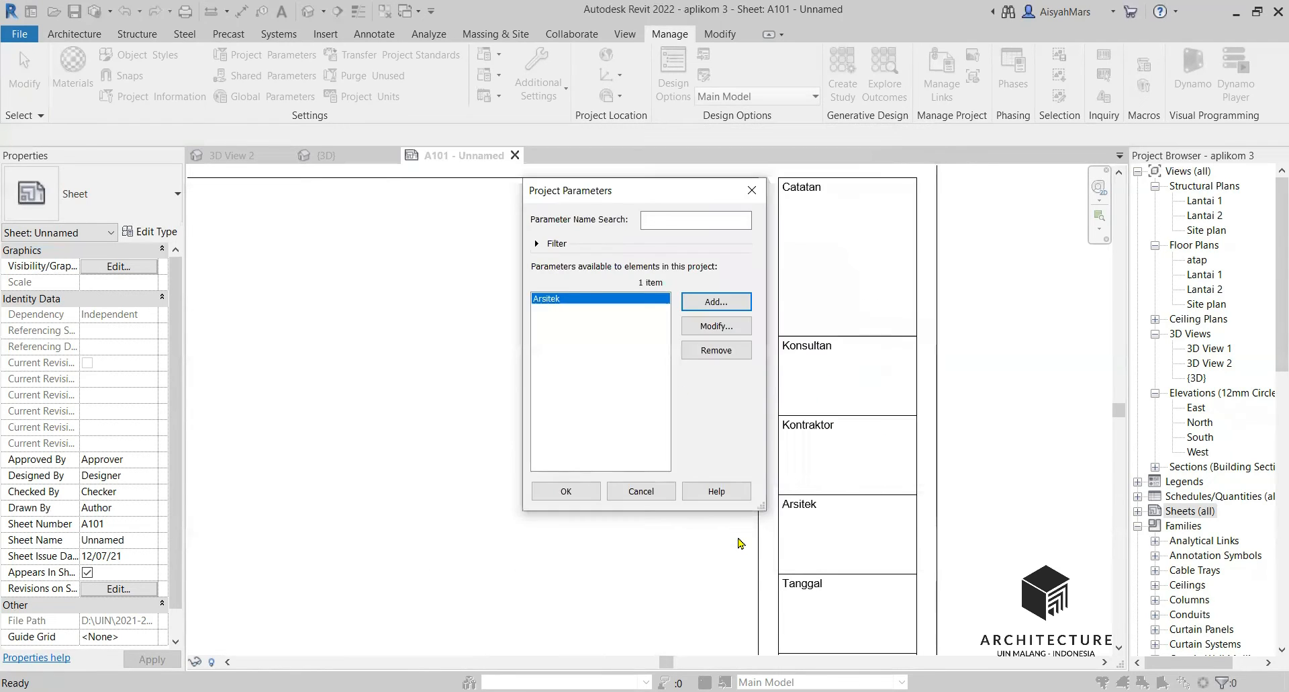
Add the shared parameter Catatan as a project parameter assigned to the Project Information category
left_click(713, 303)
left_click(433, 224)
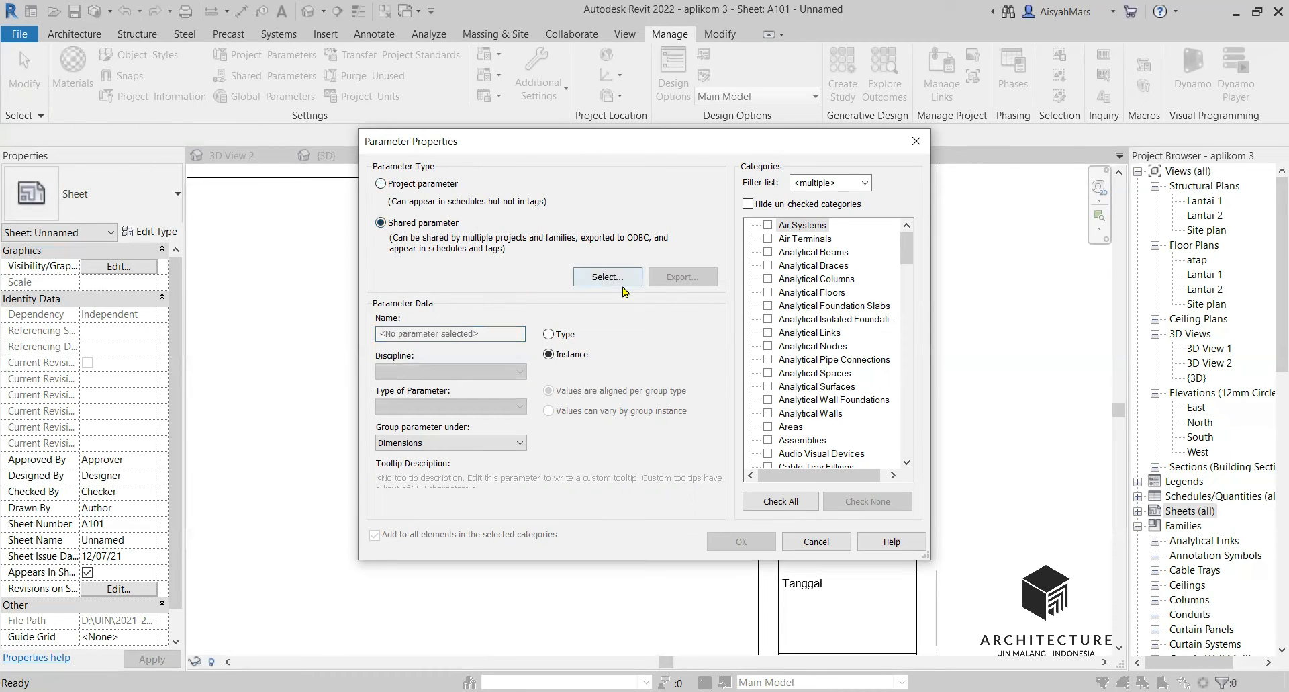
left_click(589, 281)
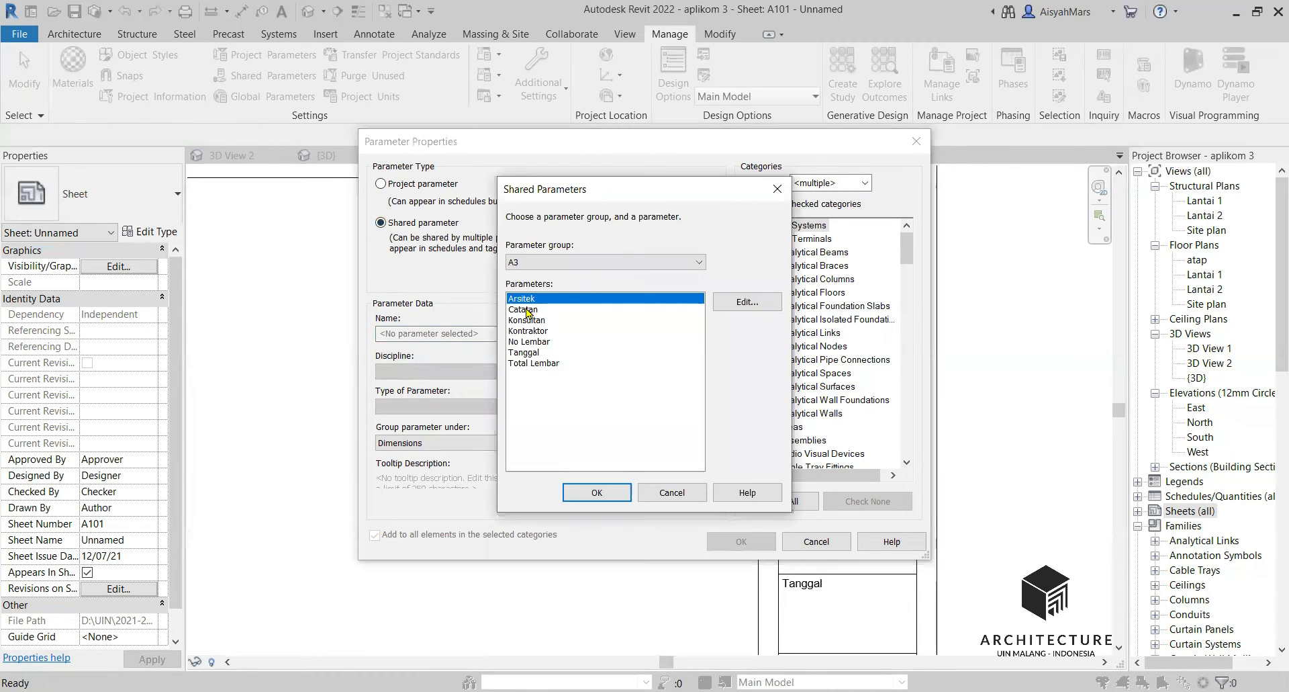
left_click(528, 310)
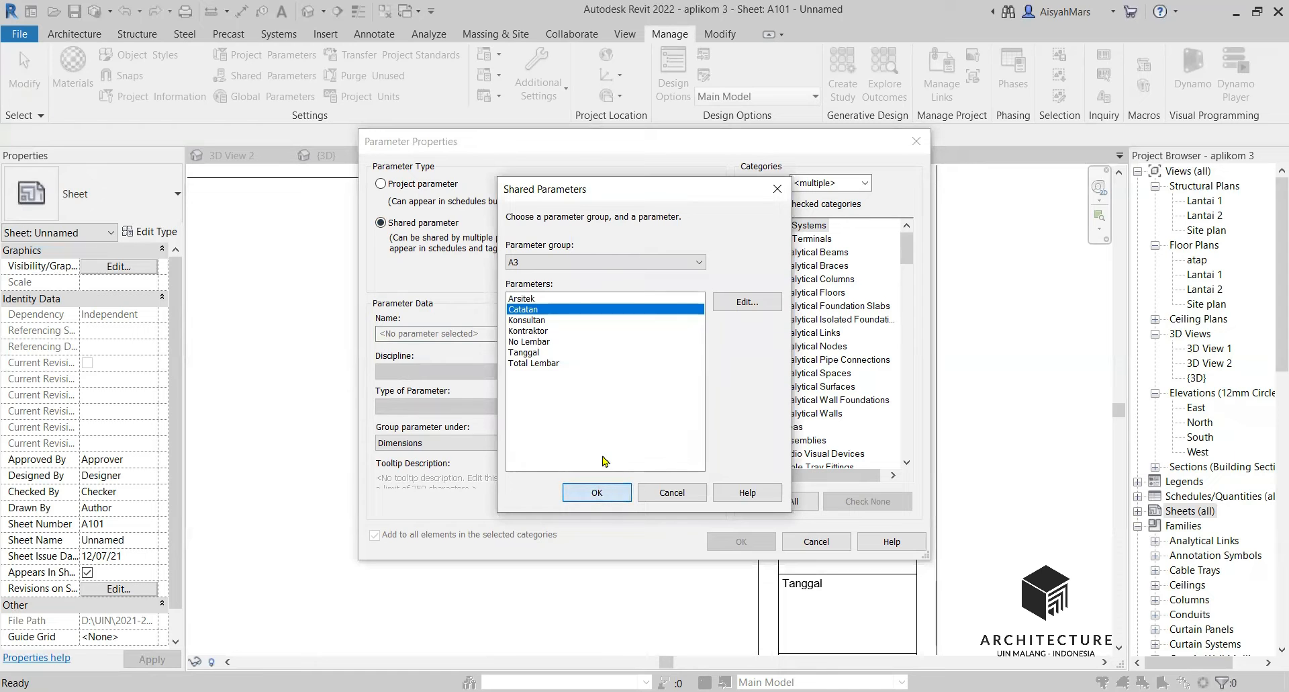
left_click(597, 492)
left_click_drag(906, 259, 912, 380)
left_click(769, 413)
left_click(740, 541)
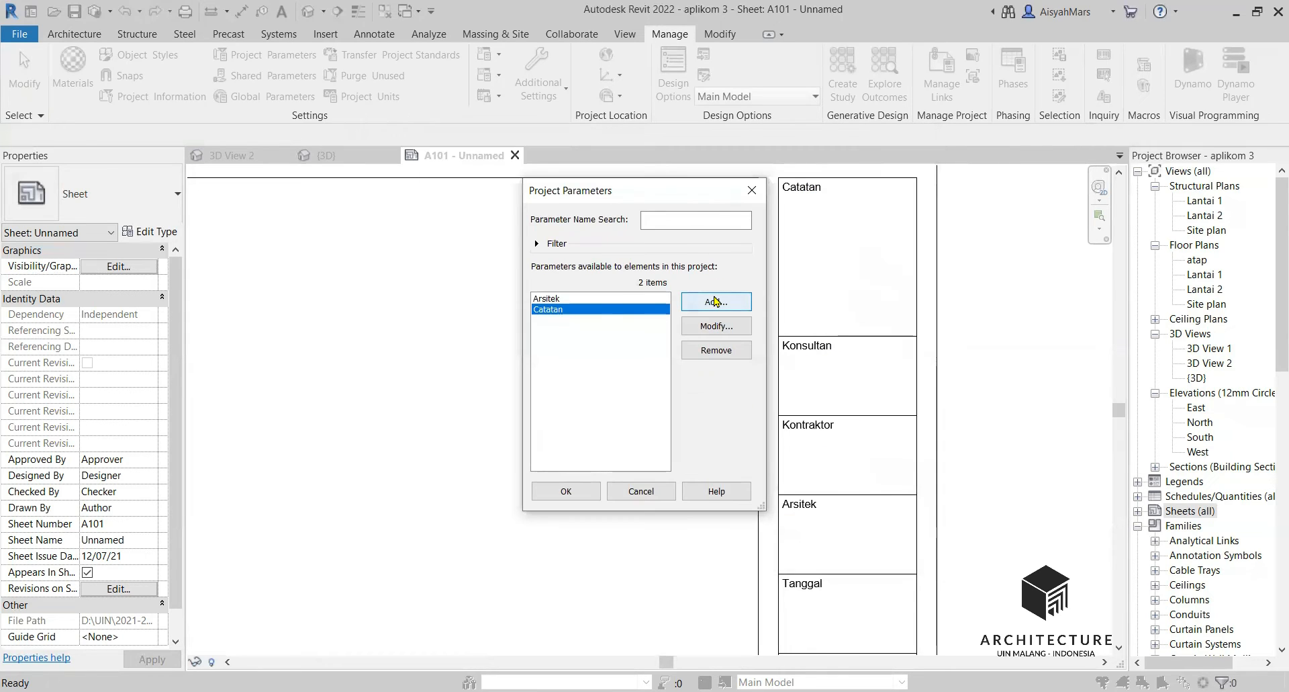
Add the shared parameter Konsultan as a project parameter assigned to the Project Information category
left_click(716, 301)
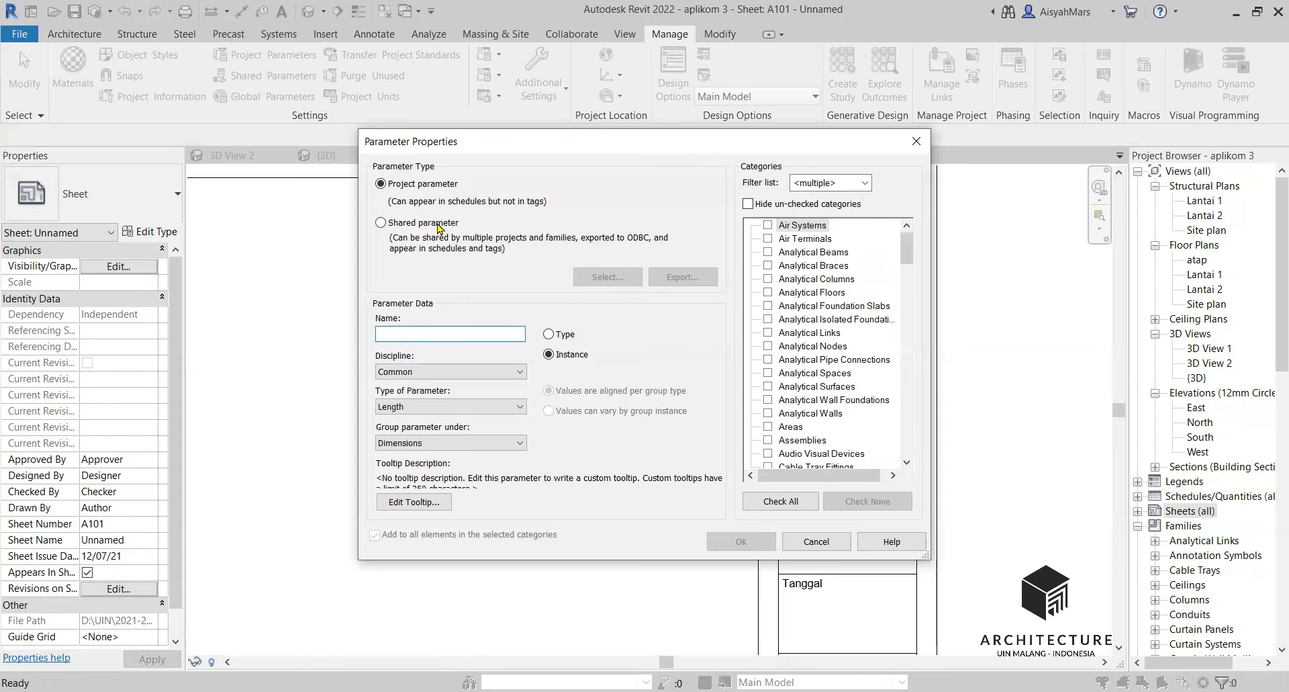
left_click(594, 278)
left_click(531, 320)
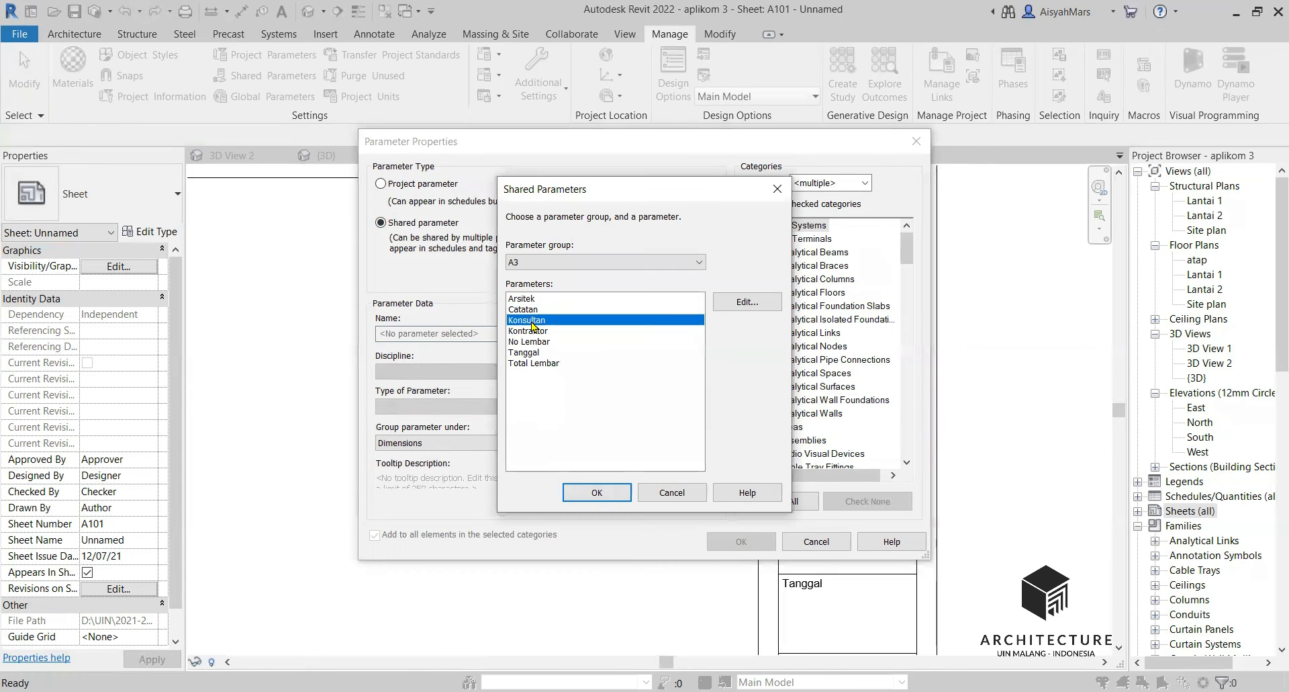
left_click(597, 492)
left_click_drag(907, 252, 905, 386)
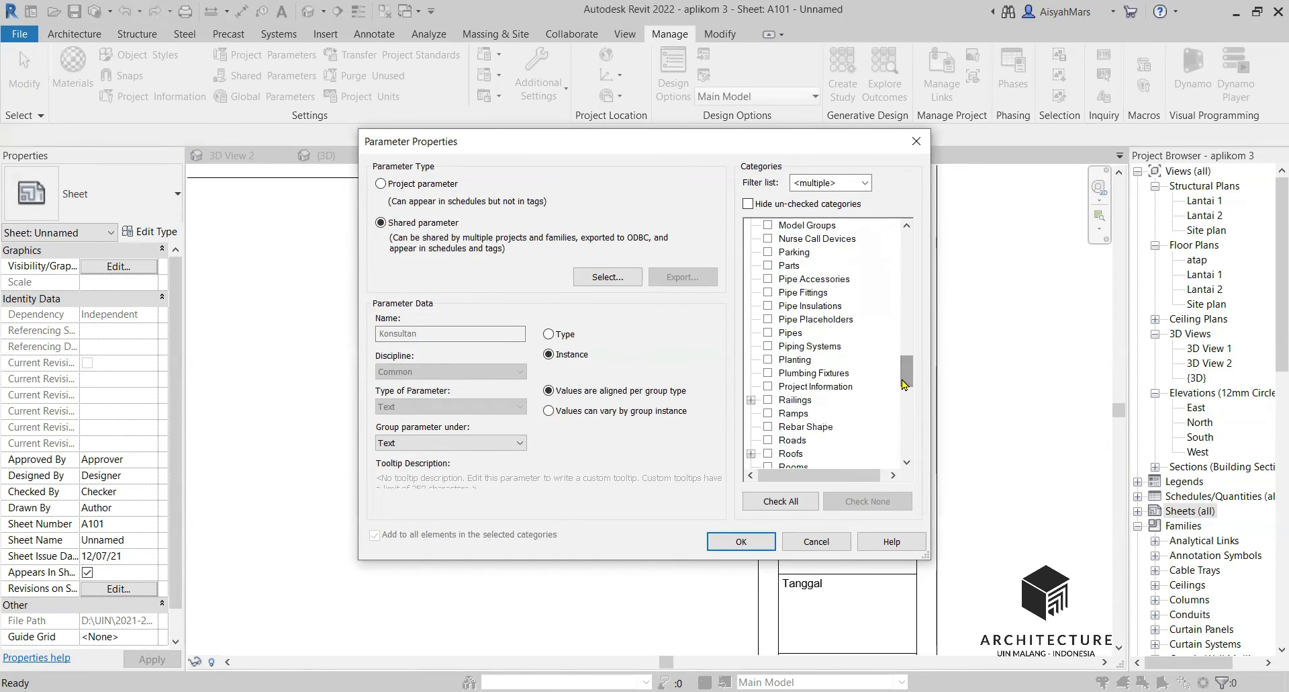
left_click(845, 388)
left_click(768, 386)
left_click(741, 541)
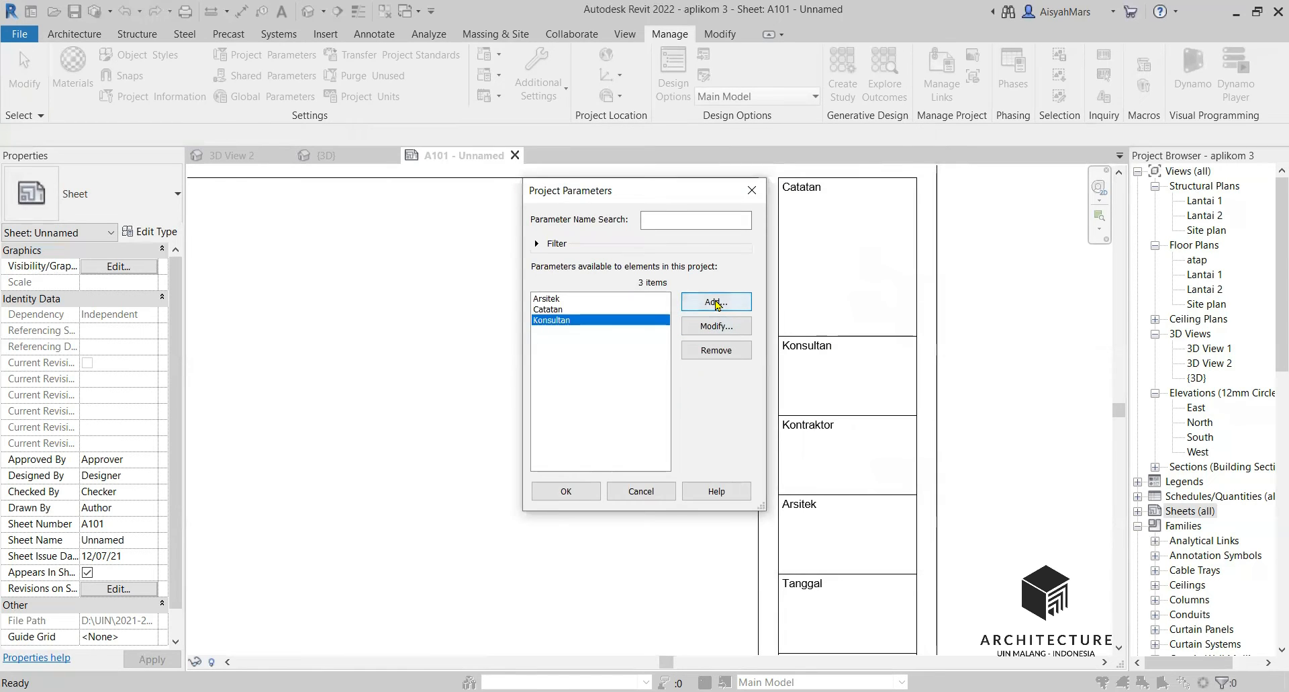
Add the shared parameter Kontraktor as a project parameter assigned to the Project Information category
left_click(716, 301)
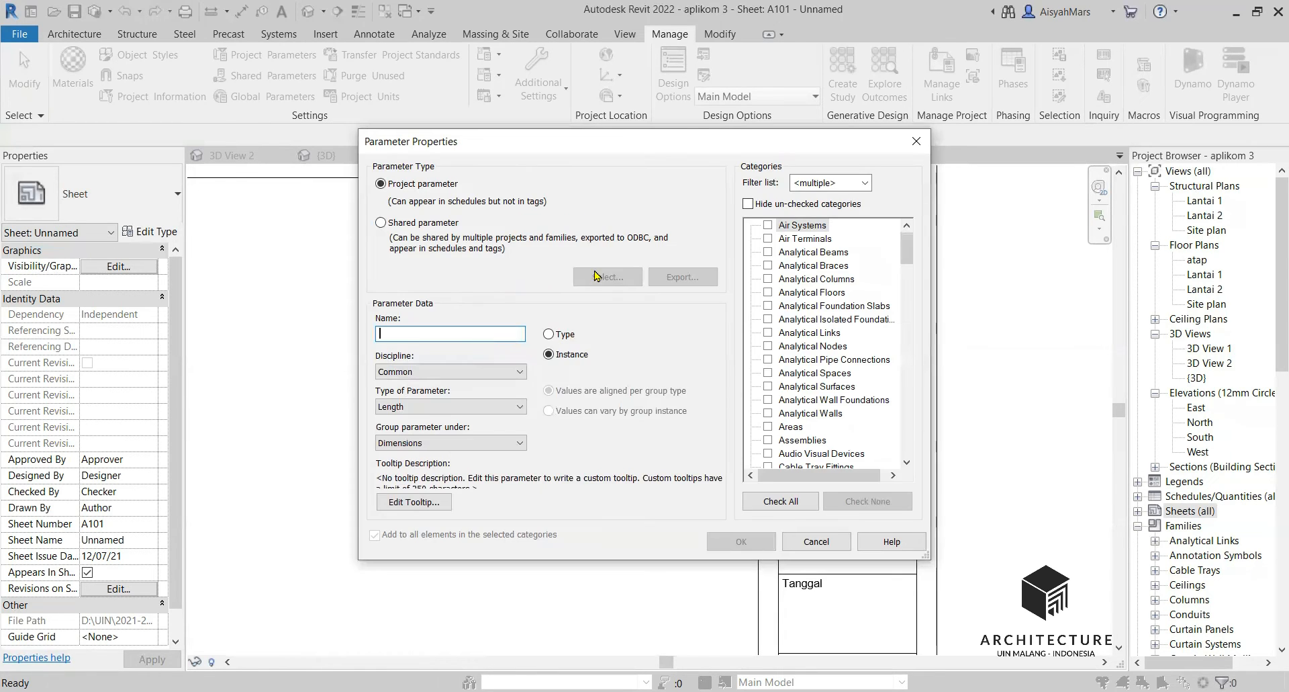
left_click(380, 224)
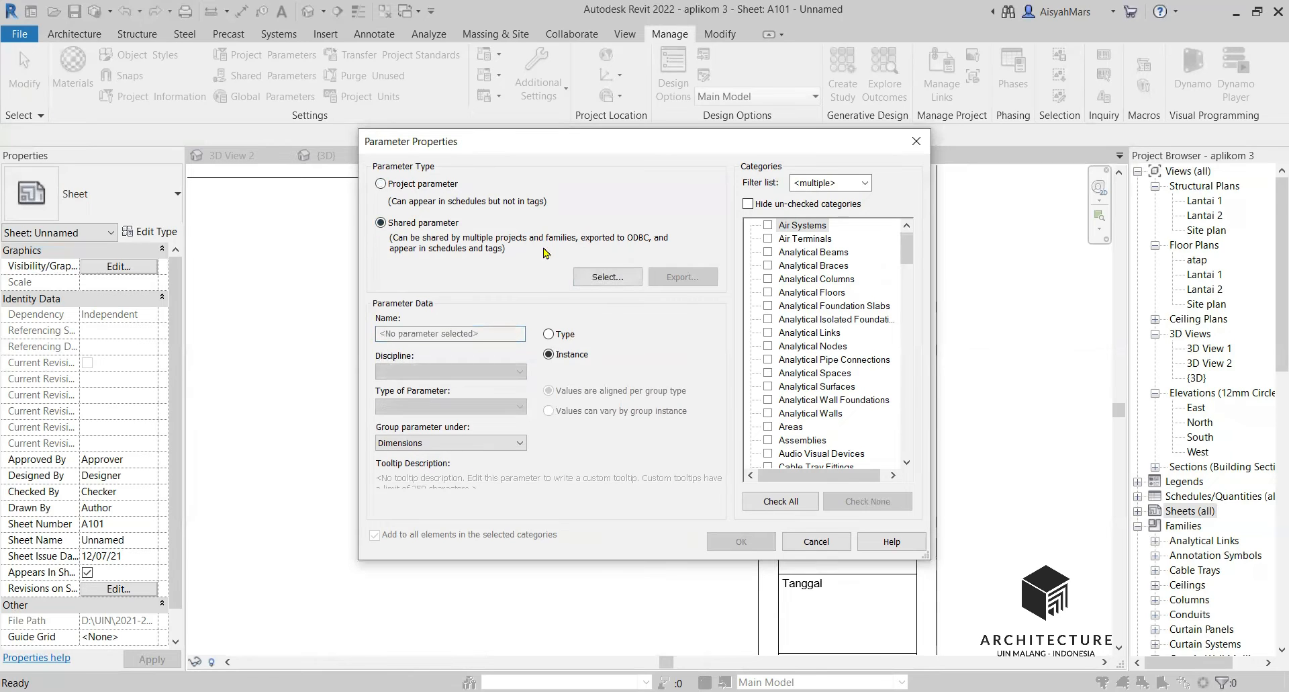
left_click(604, 276)
left_click(580, 415)
double_click(580, 416)
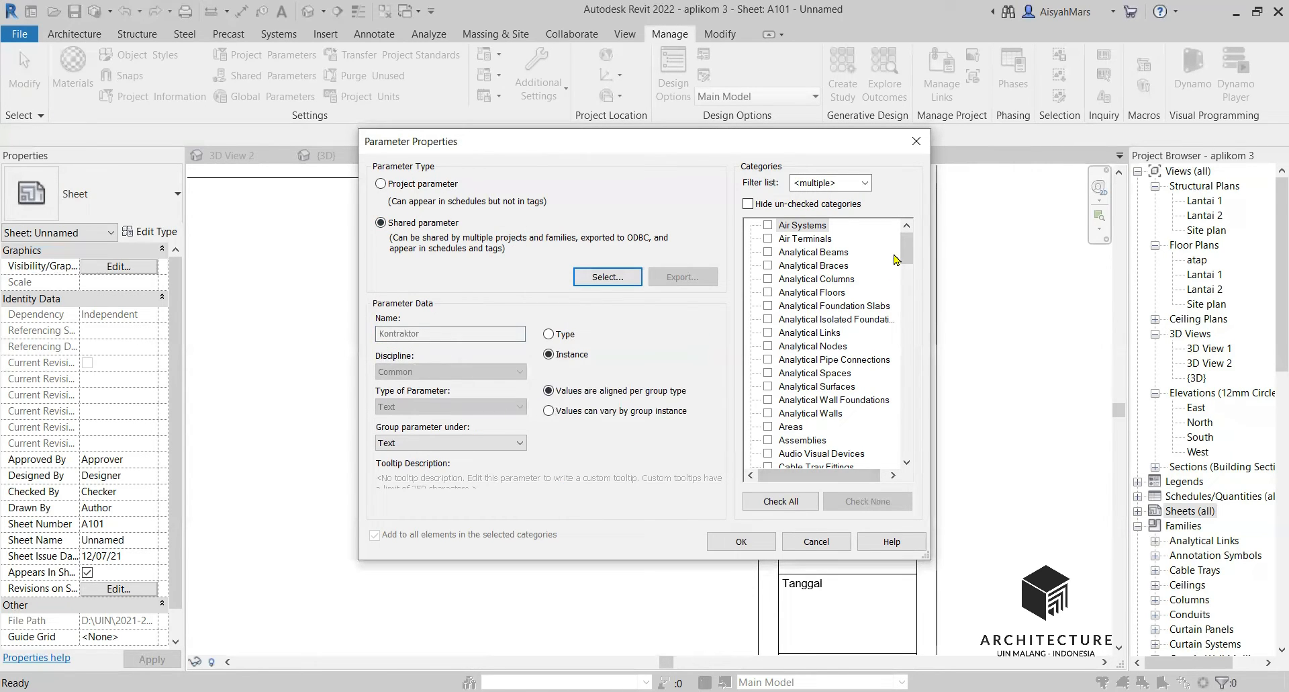
left_click_drag(903, 258, 908, 364)
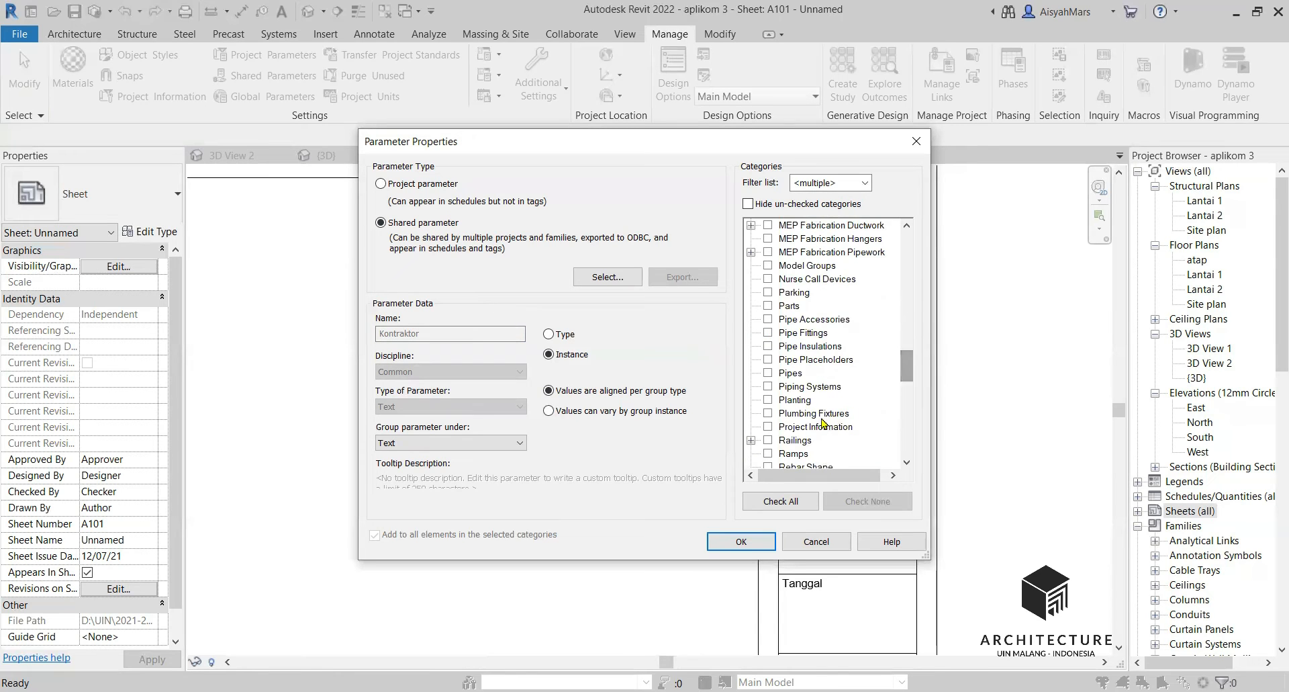
left_click(768, 426)
left_click(741, 541)
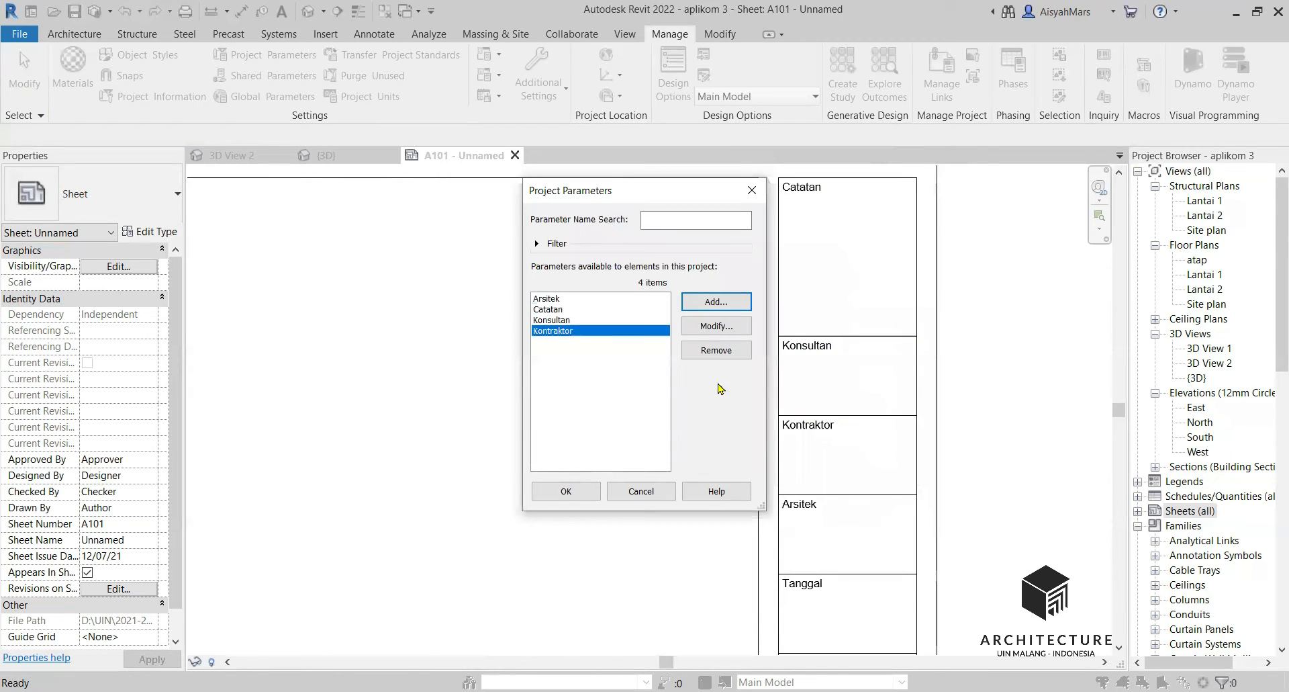
Add the shared parameter No Lembar as a project parameter assigned to the Project Information category
left_click(715, 302)
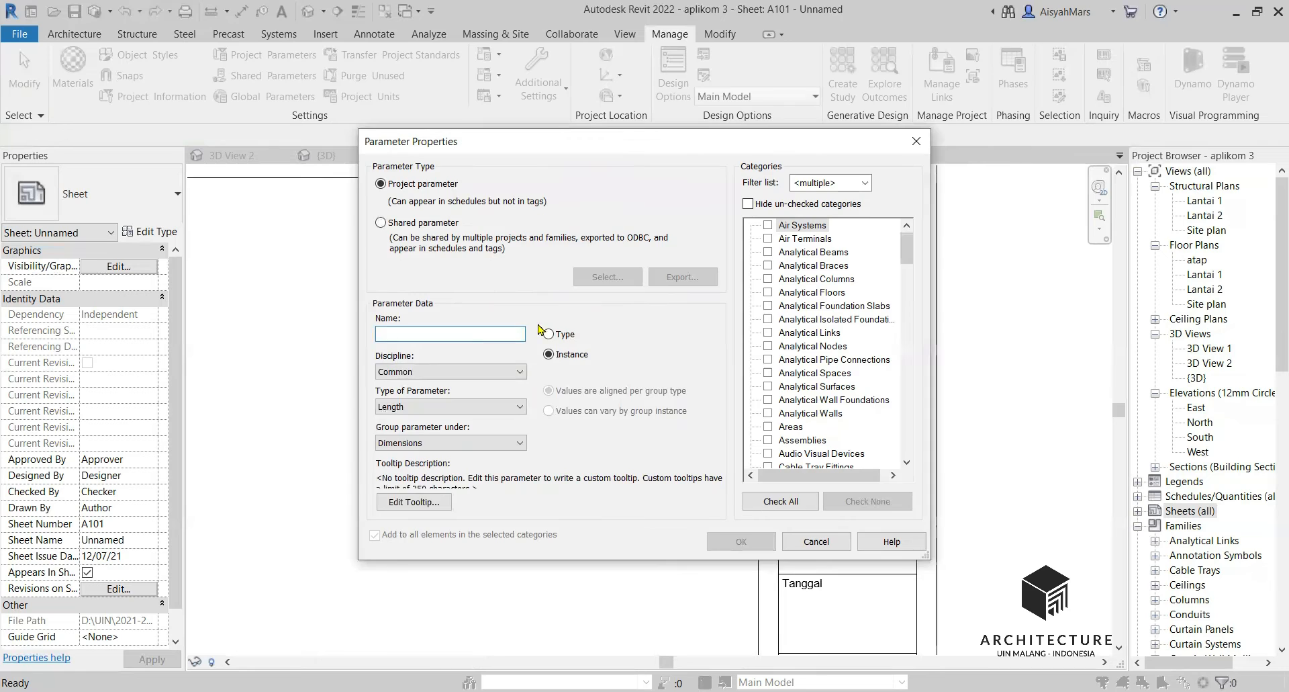
left_click(381, 222)
left_click(606, 277)
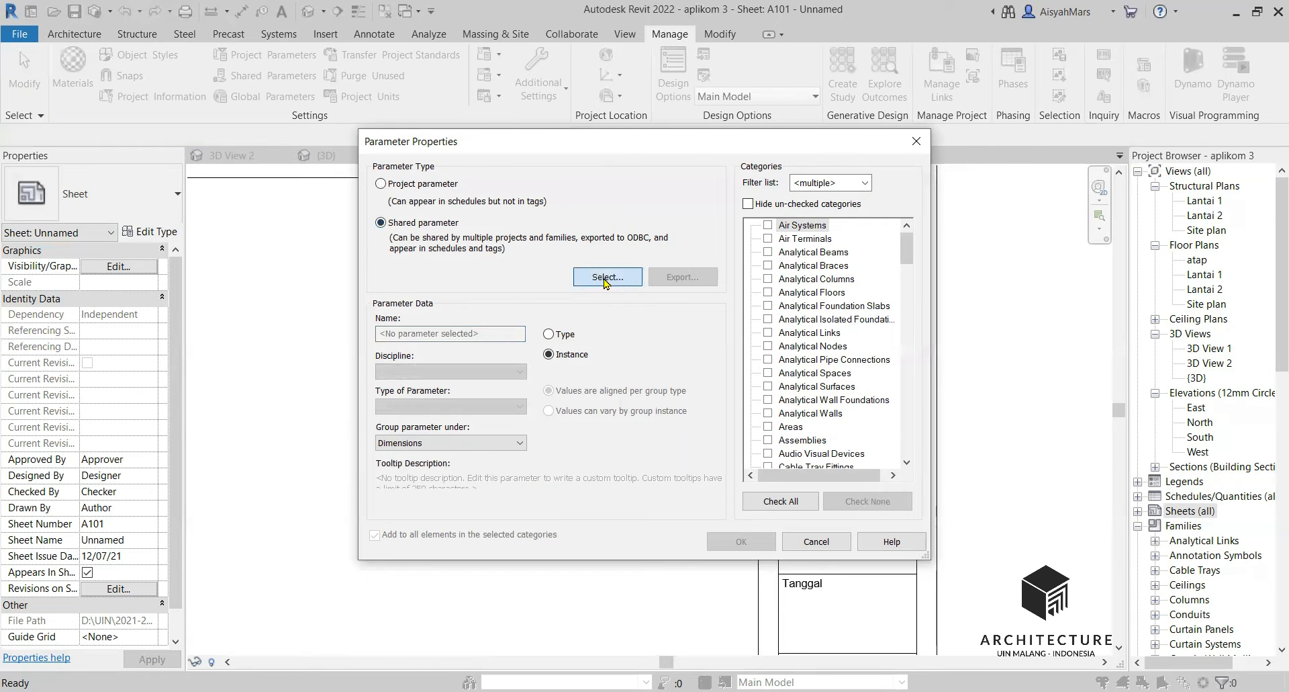
left_click(537, 342)
double_click(537, 344)
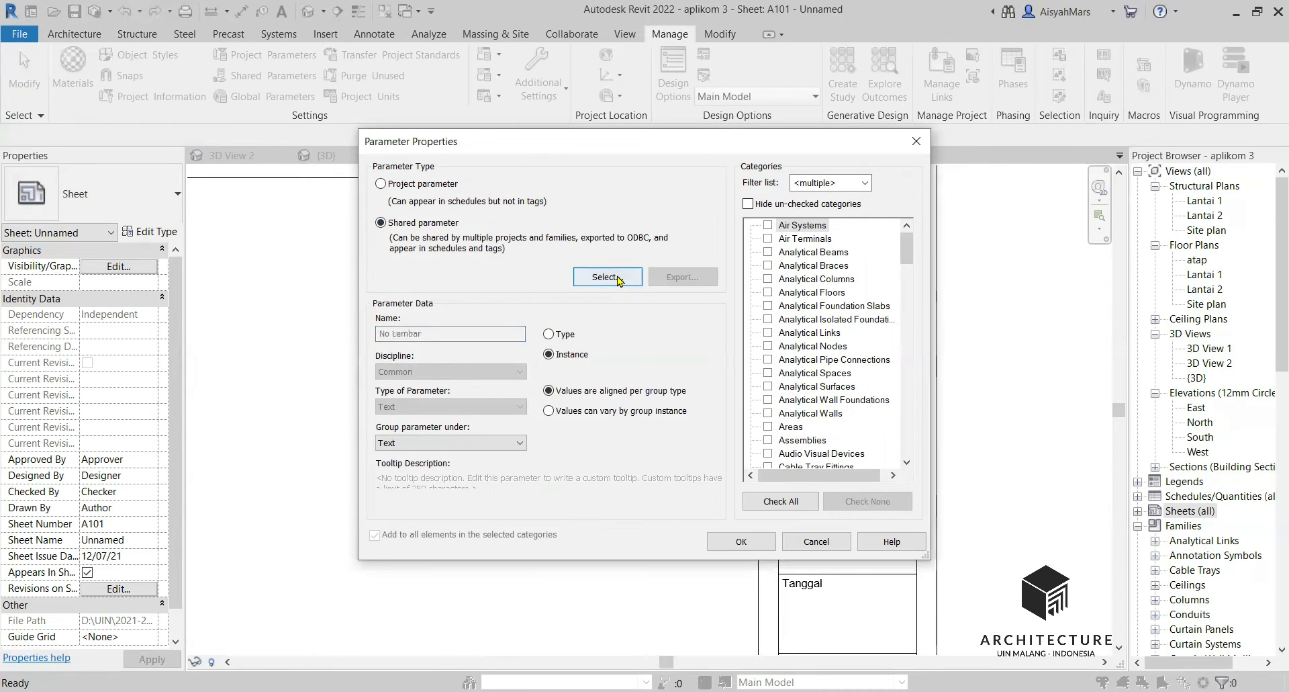
left_click_drag(907, 261, 907, 386)
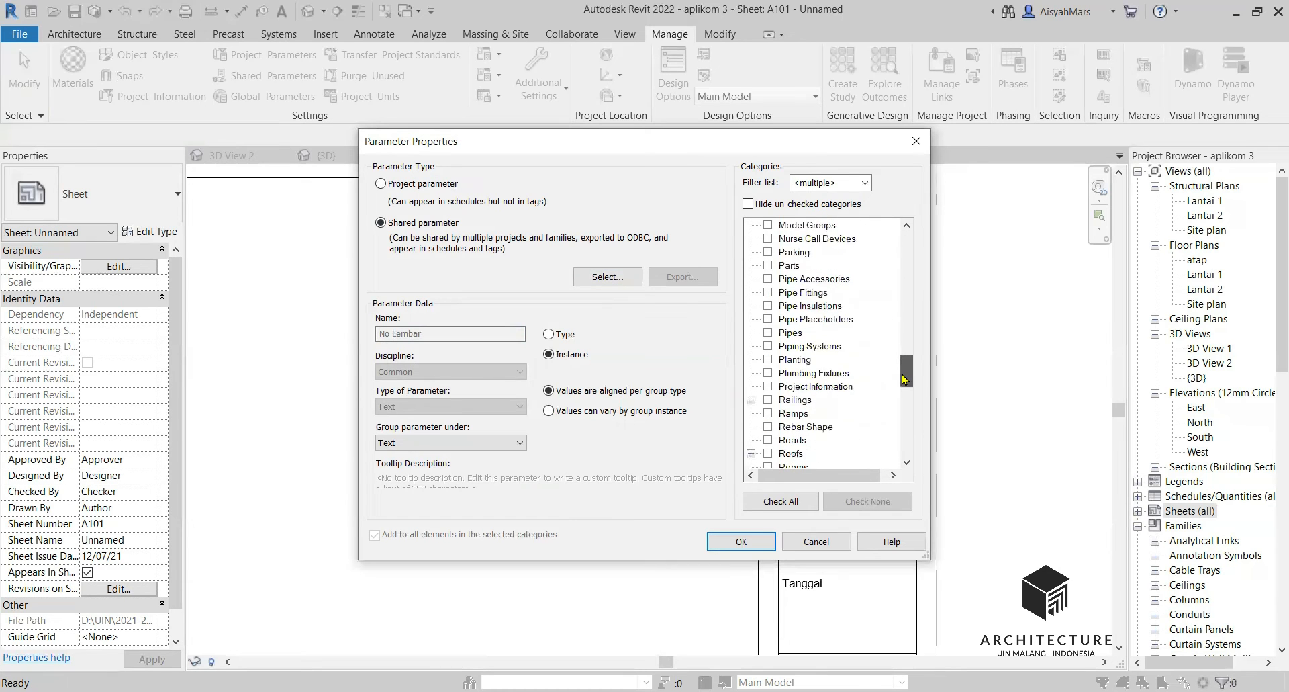
left_click(768, 386)
left_click(741, 541)
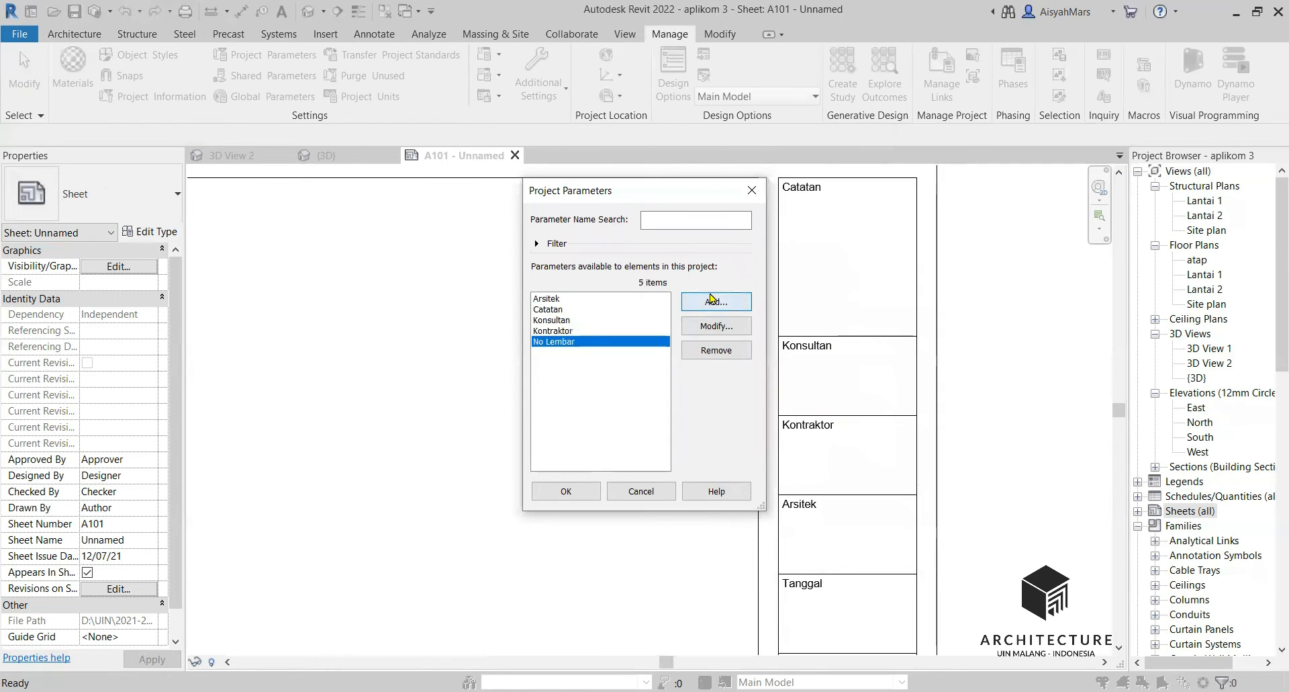
Add the shared parameter Tanggal as a project parameter assigned to the Project Information category
left_click(712, 300)
left_click(433, 230)
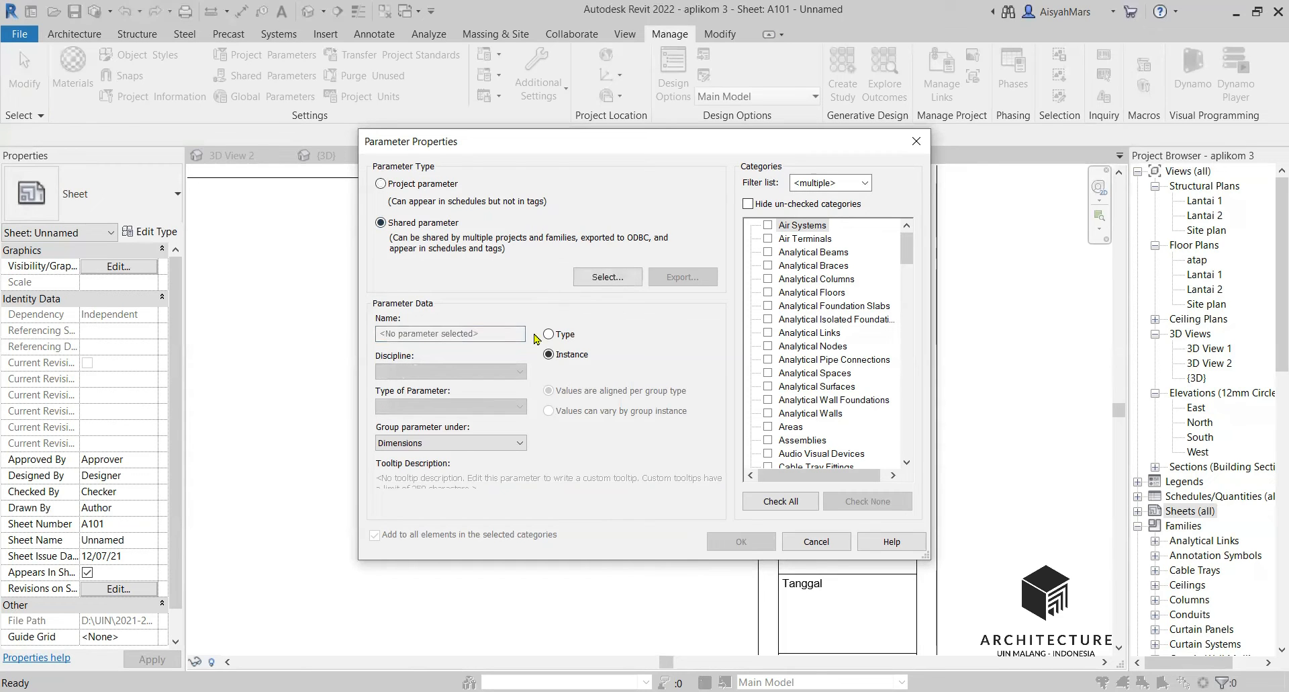
left_click(604, 276)
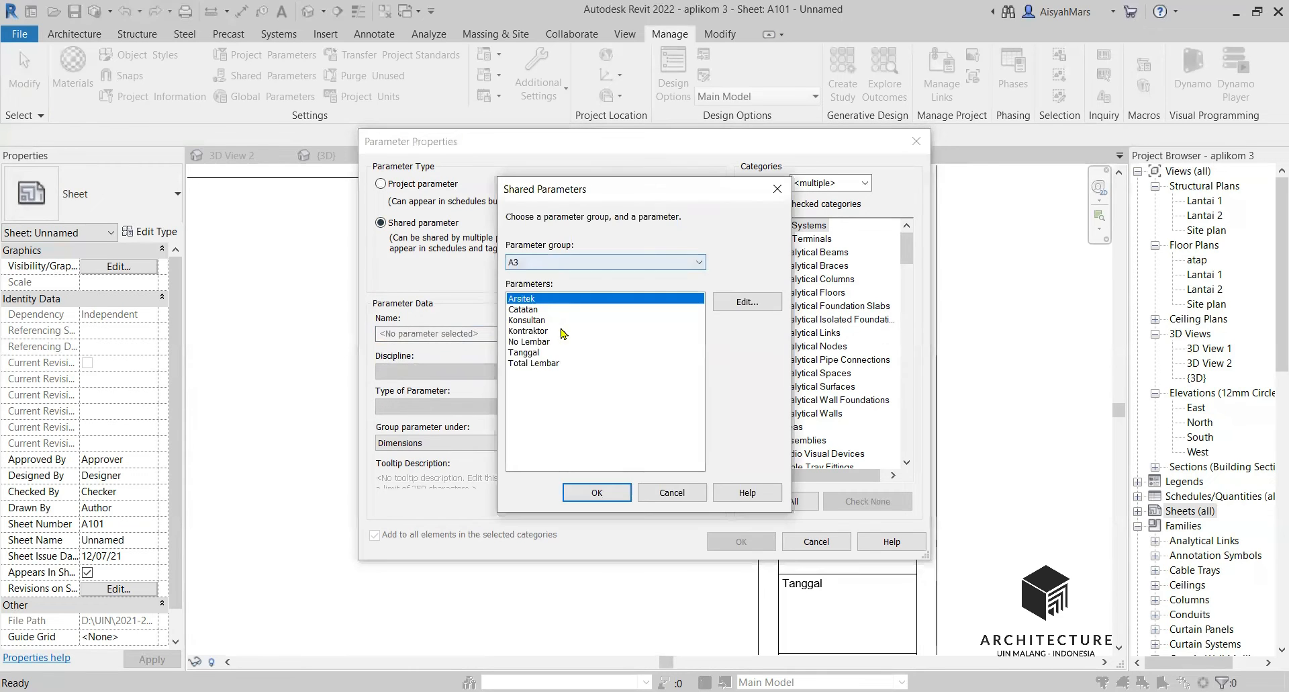
left_click(527, 352)
key("Return")
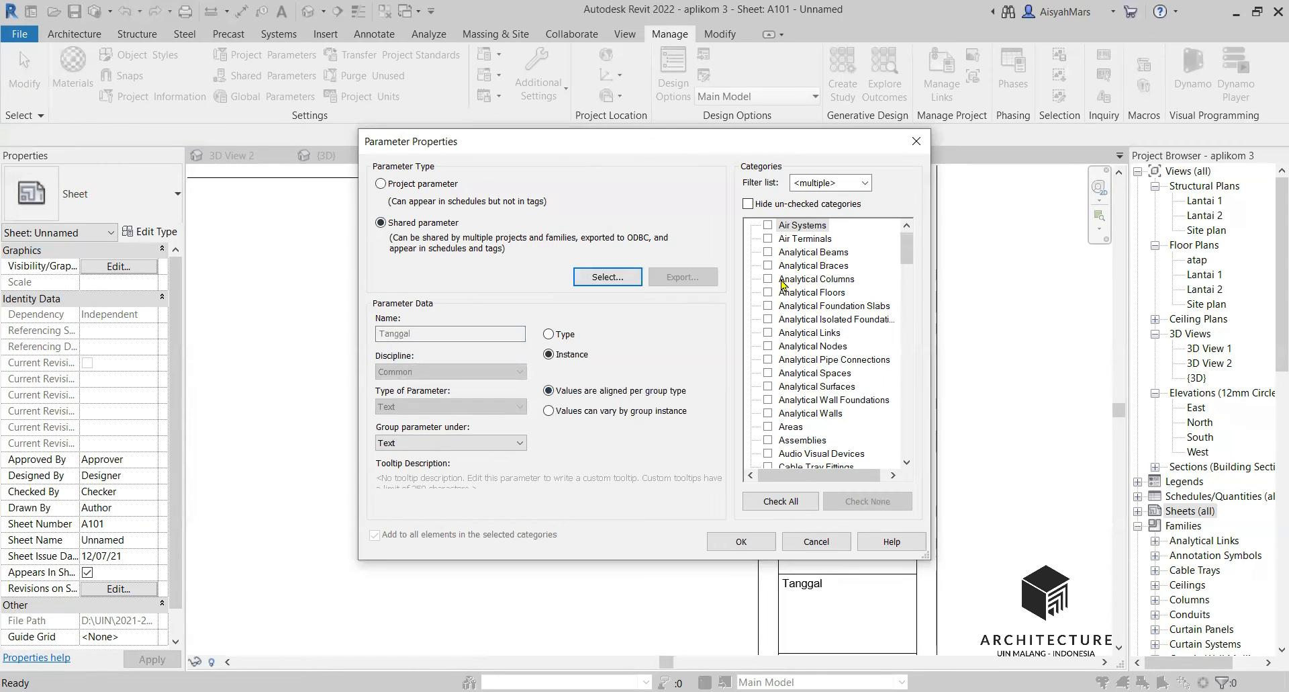
left_click_drag(907, 257, 907, 378)
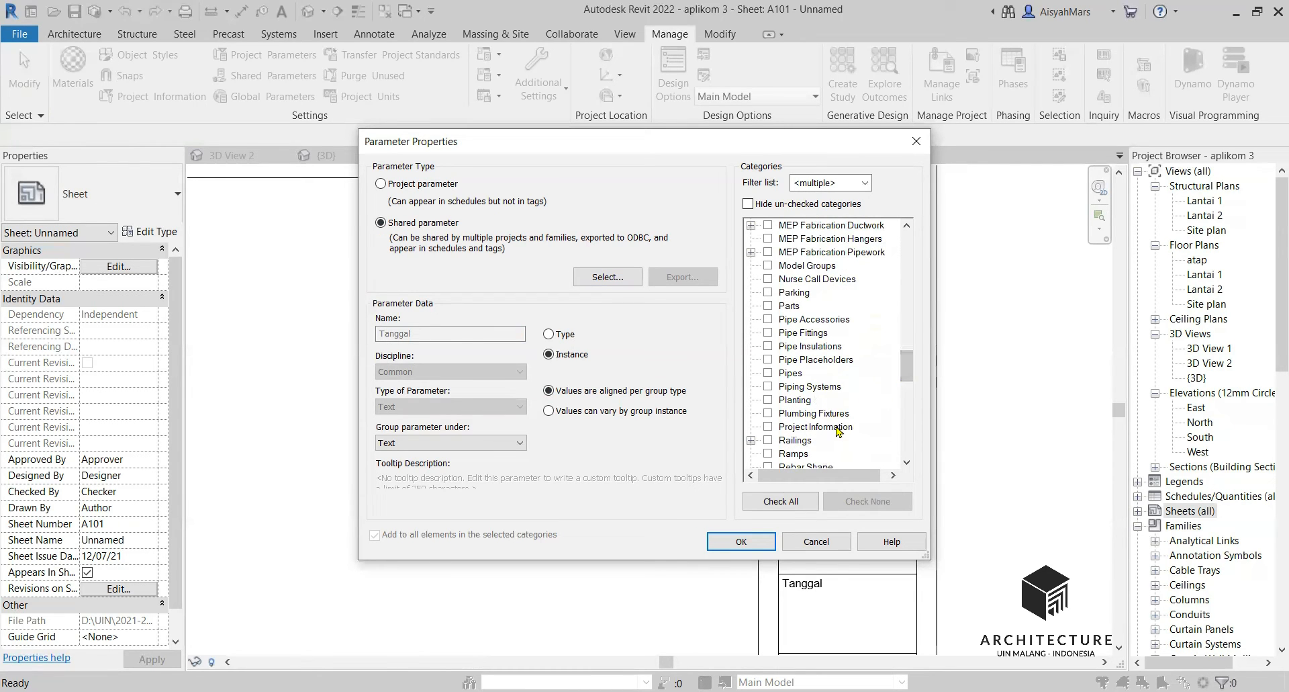
left_click(782, 427)
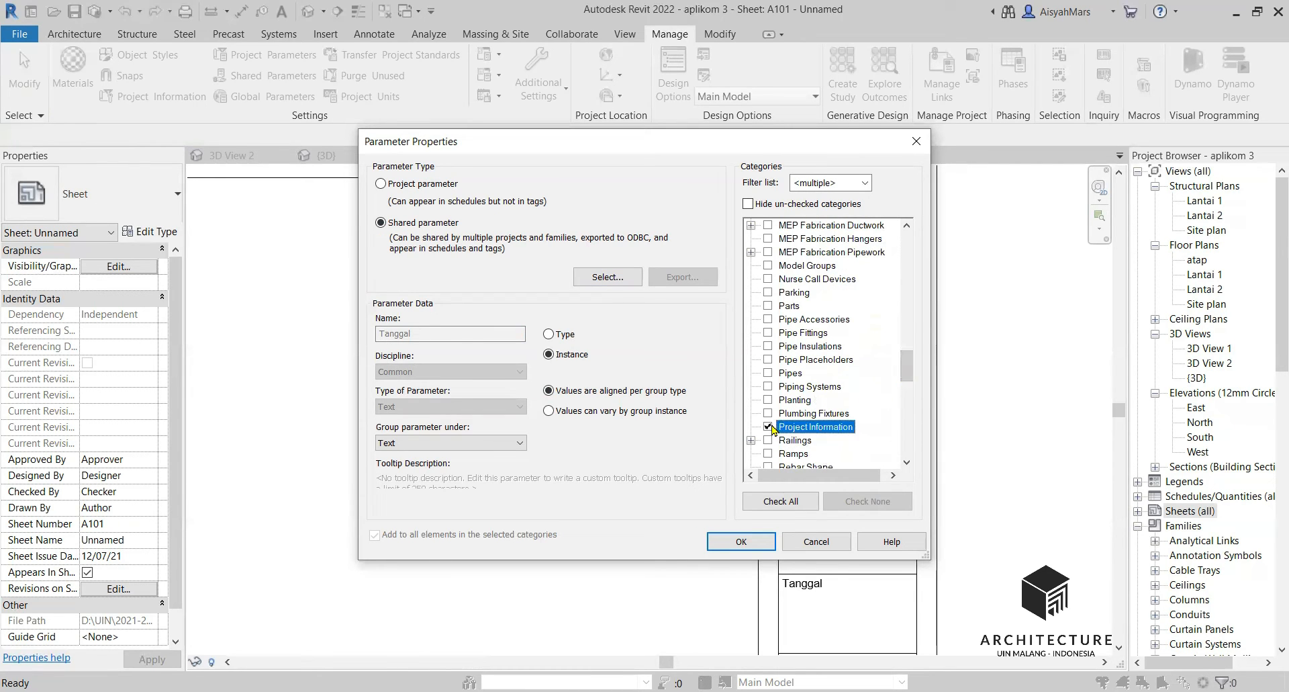
left_click(724, 542)
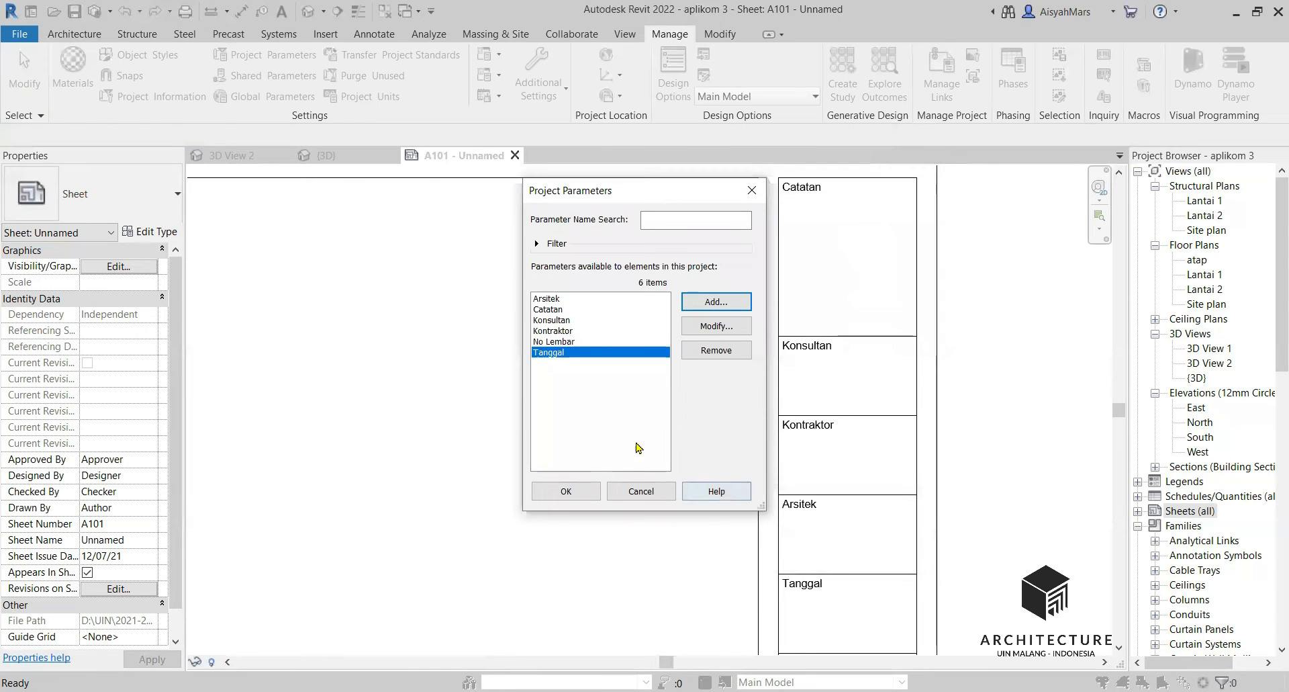
Add the shared parameter Total Lembar as a project parameter assigned to the Project Information category
left_click(713, 302)
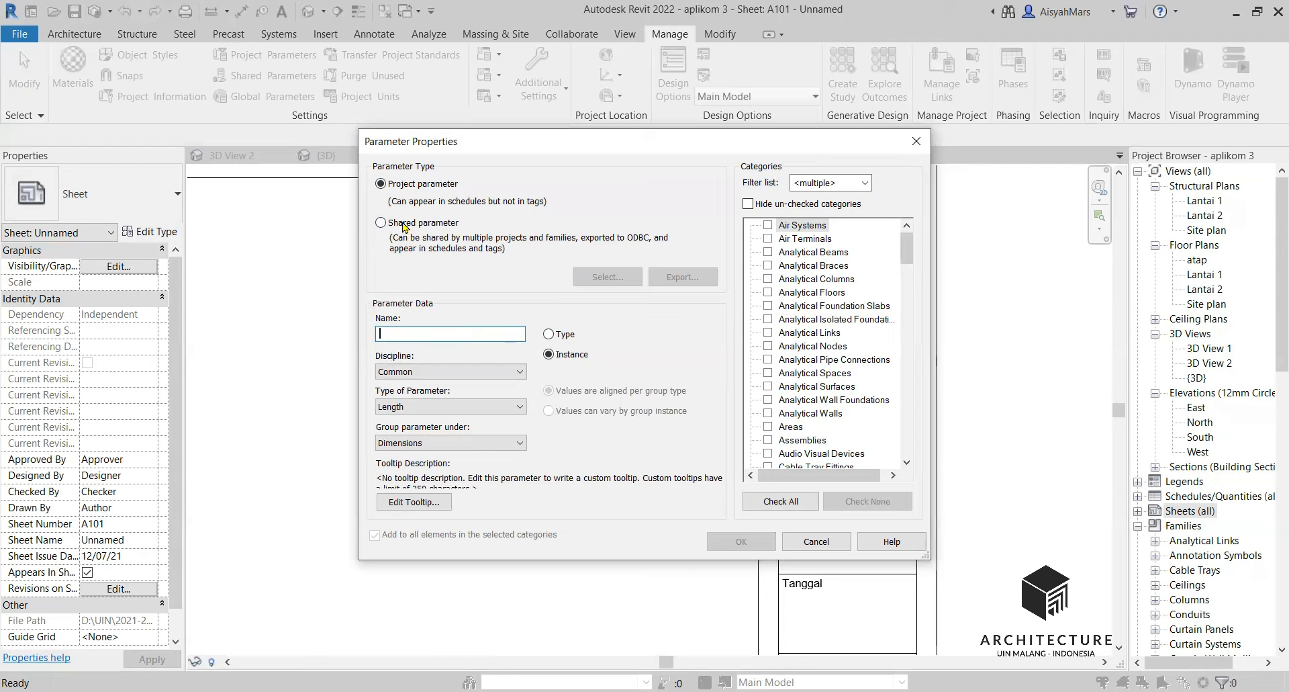
left_click(381, 222)
left_click(607, 276)
left_click(537, 363)
left_click(596, 492)
left_click_drag(906, 249, 911, 371)
left_click(768, 387)
left_click(746, 541)
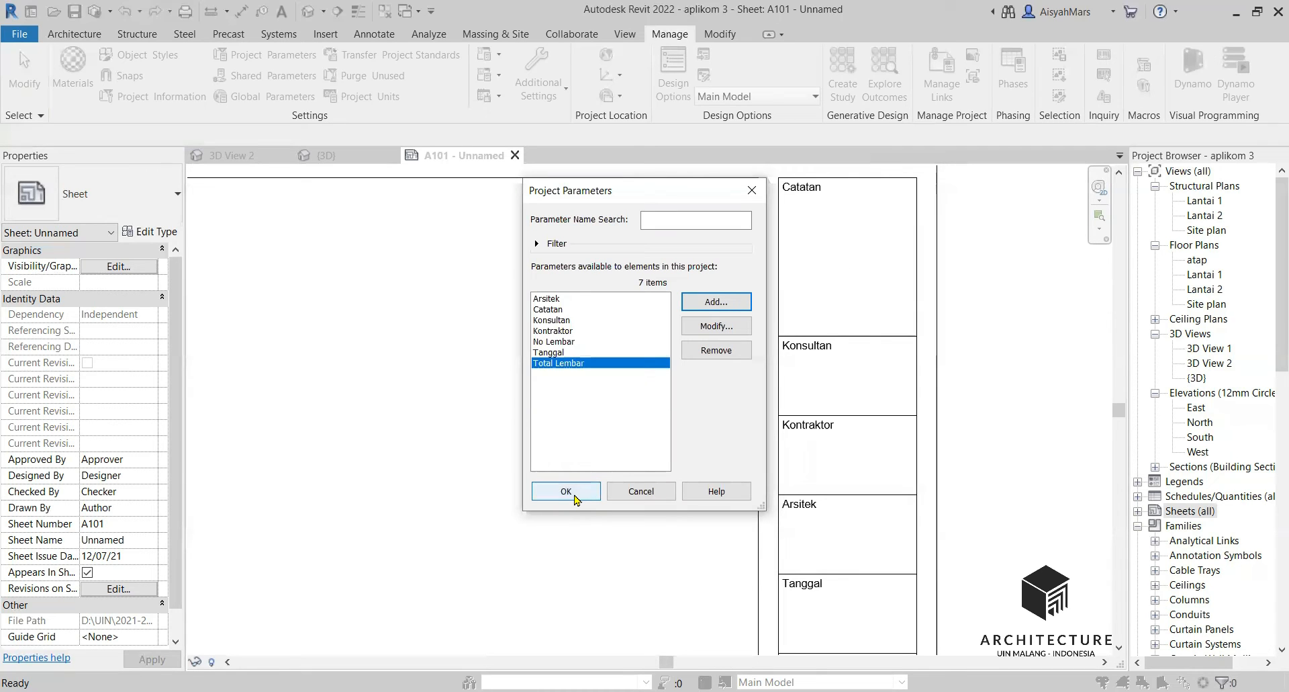
In Project Information, set Catatan to Revised, Konsultan to the consultant's name and Kontraktor to UIN Malang
left_click(574, 498)
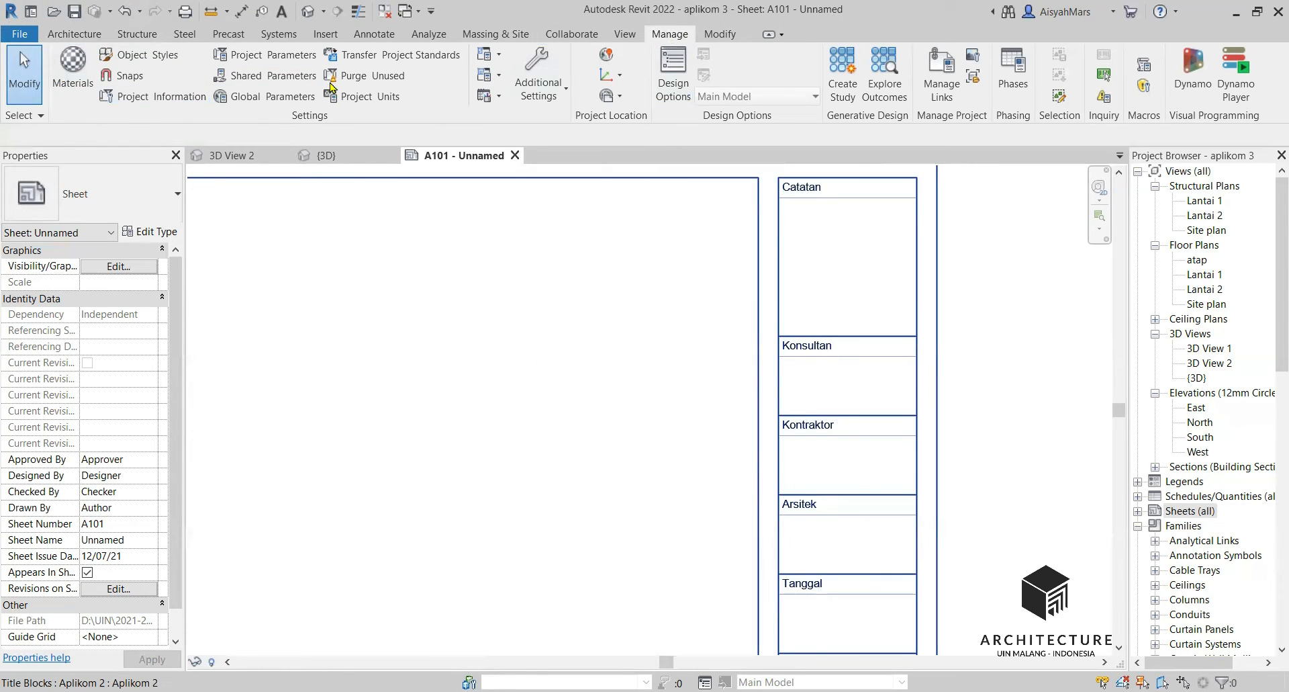
left_click(156, 97)
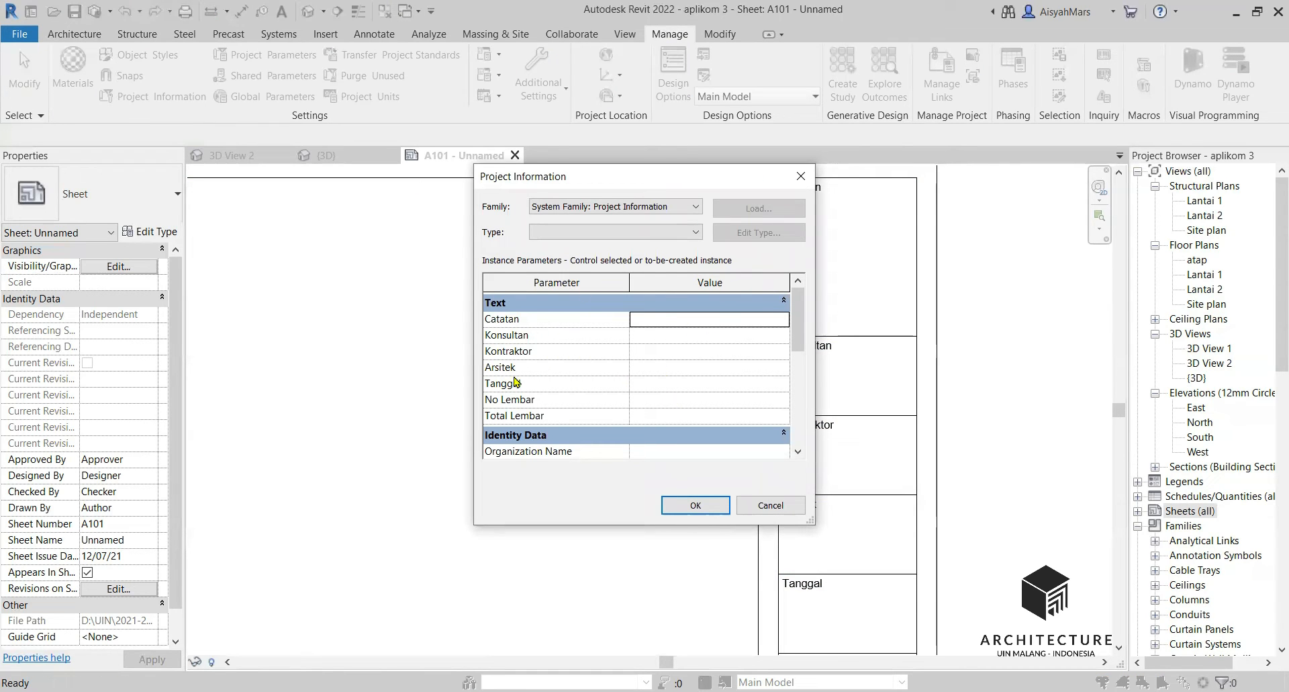
left_click(689, 319)
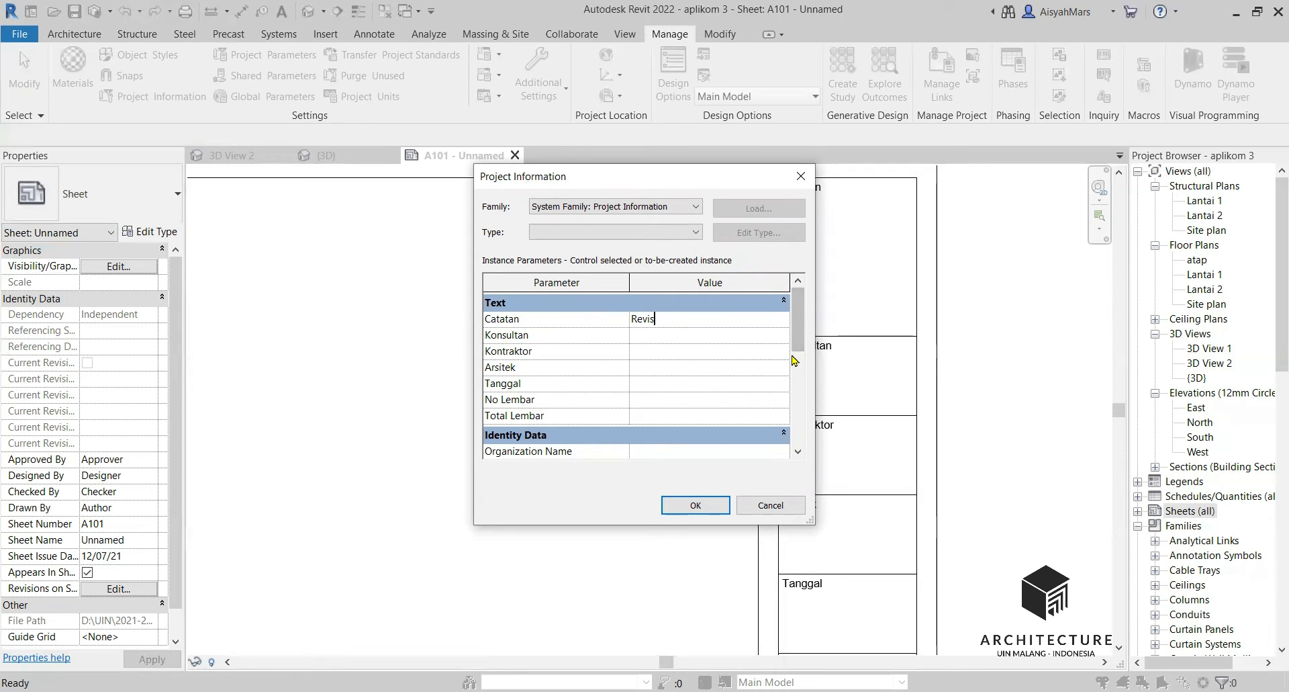
key("Tab")
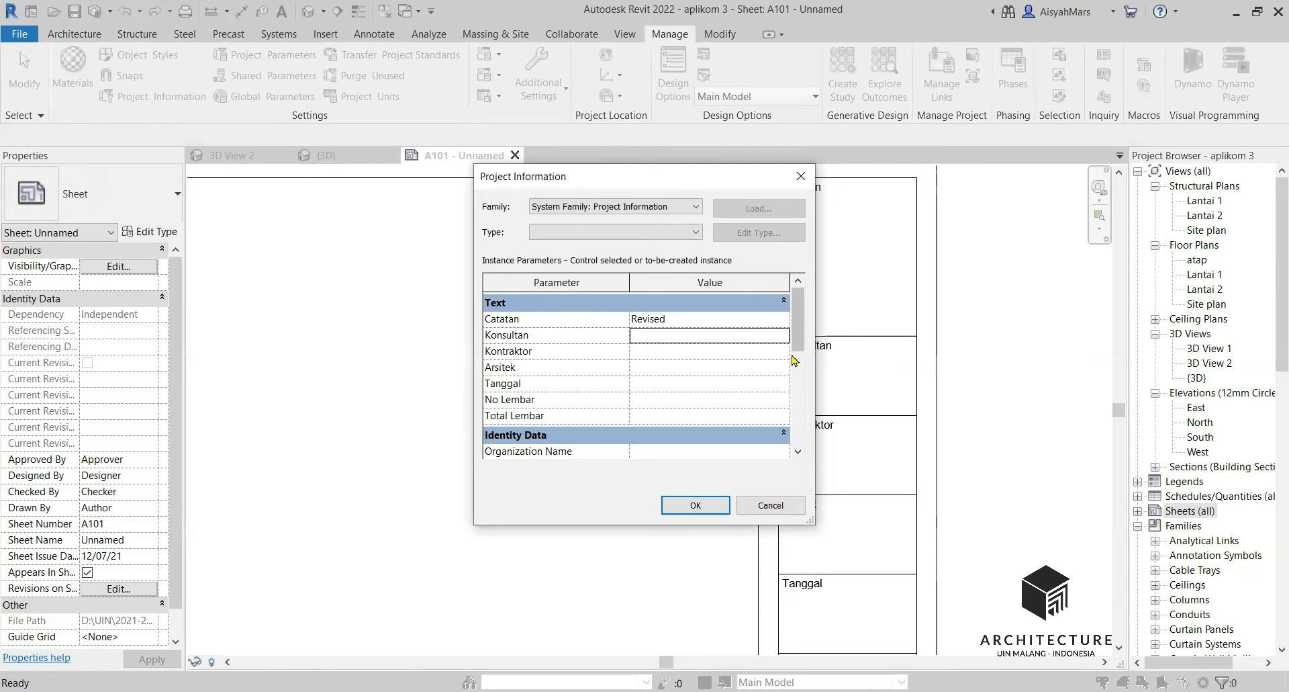
type("Aisyah")
key("Tab")
type("UI")
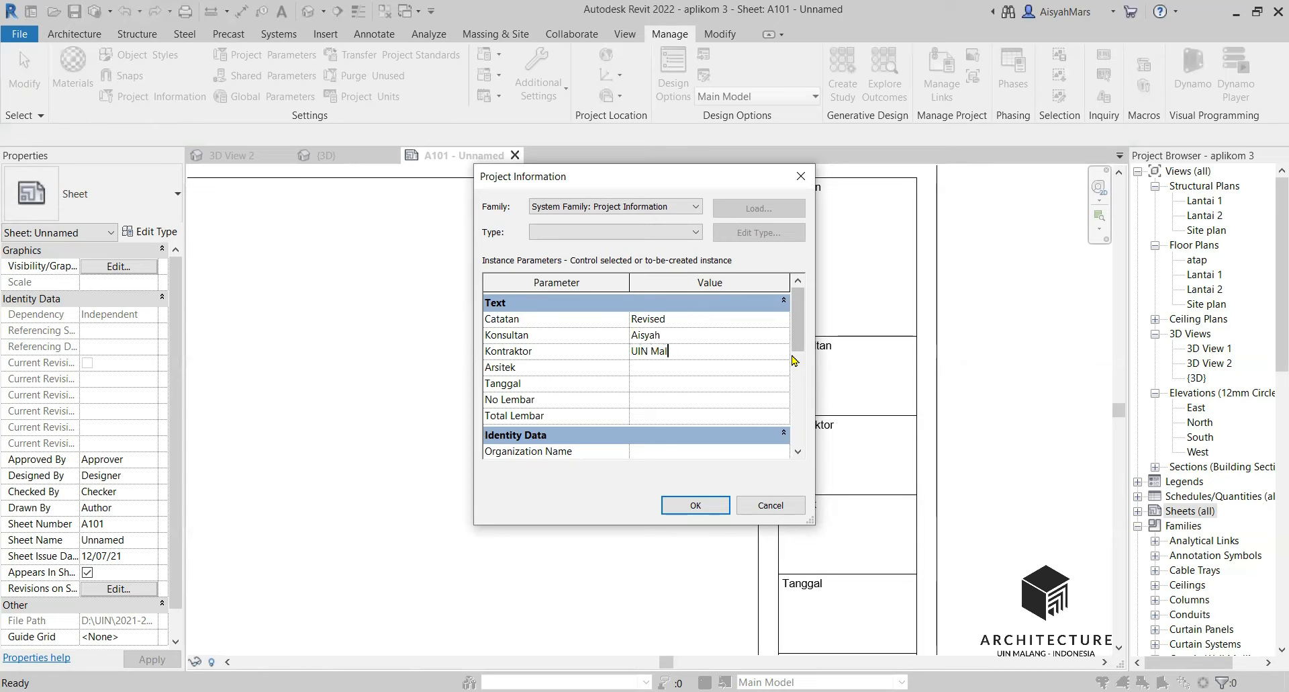
key("Tab")
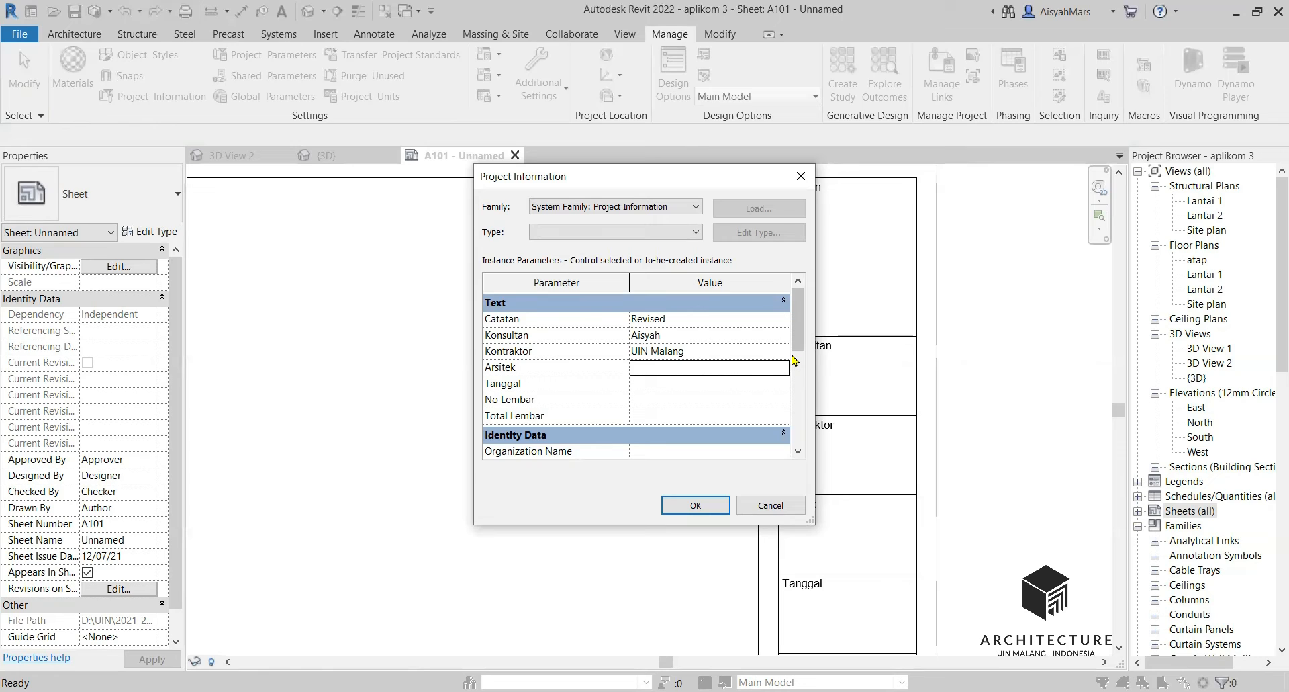
Set Arsitek to the architect's firm name, Tanggal to 12 Des 2021, No Lembar to AR 101 and Total Lembar to 200
type("Aisyah Design")
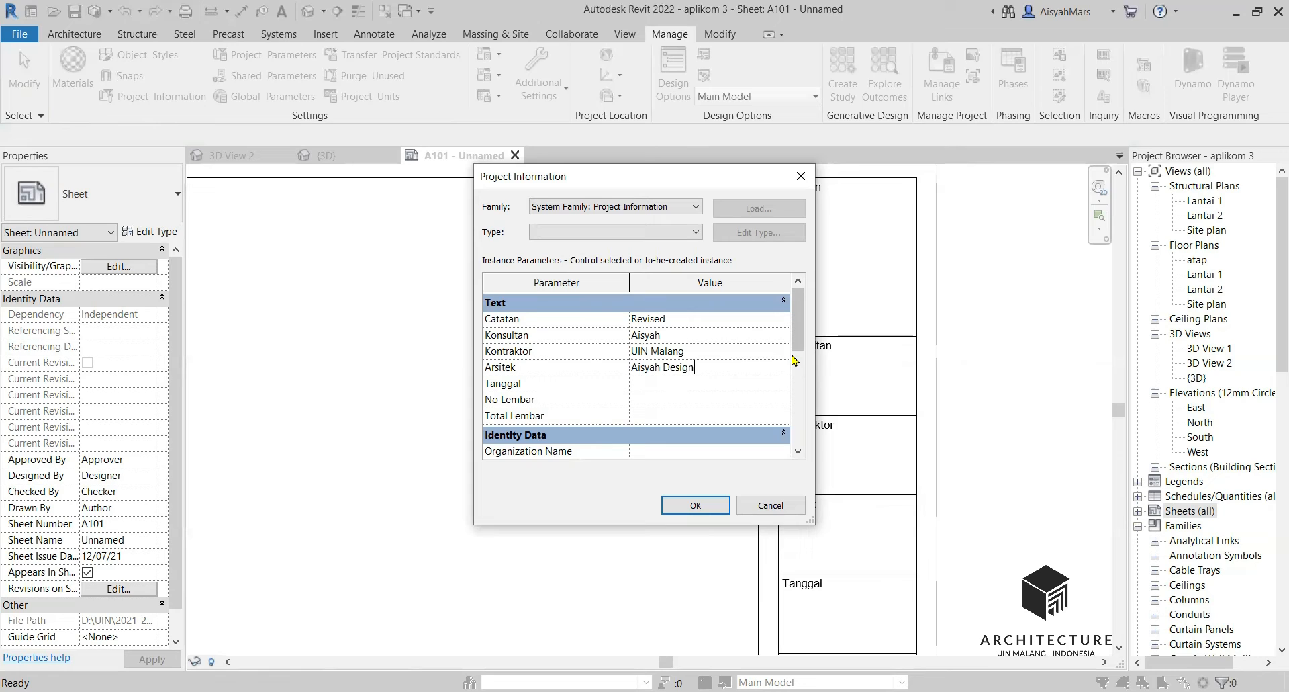
key("Tab")
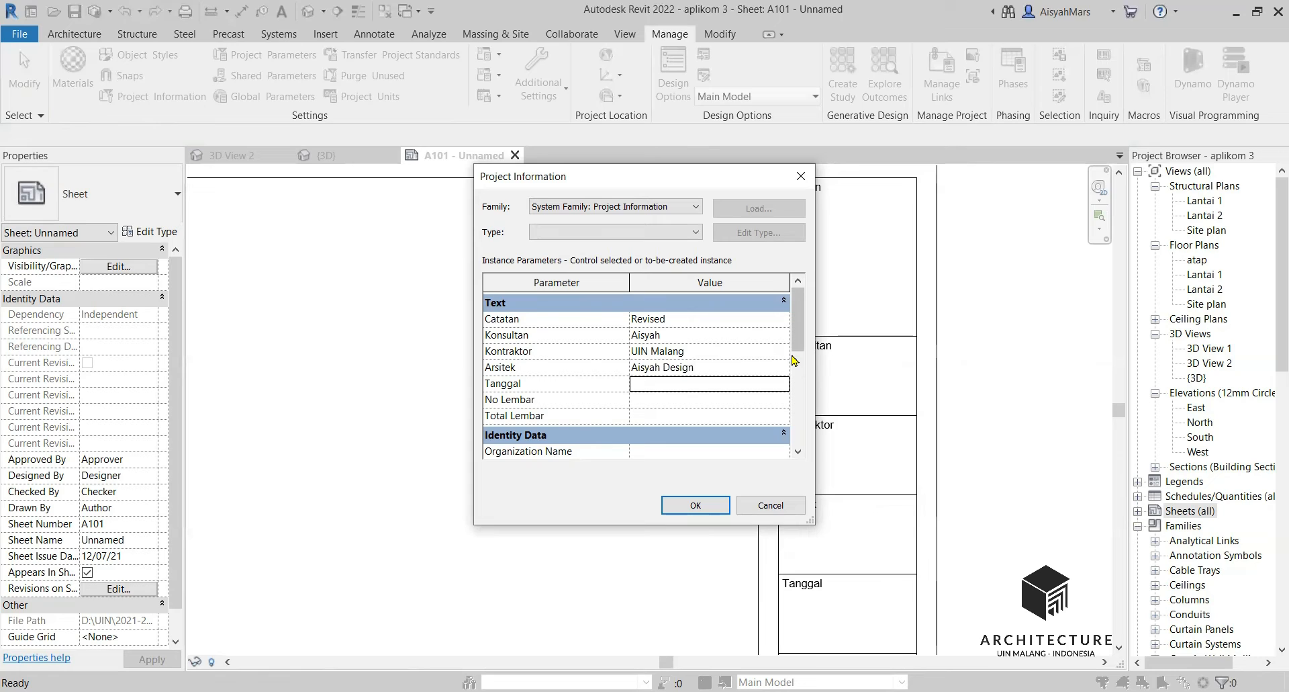
type("12 Des 2021")
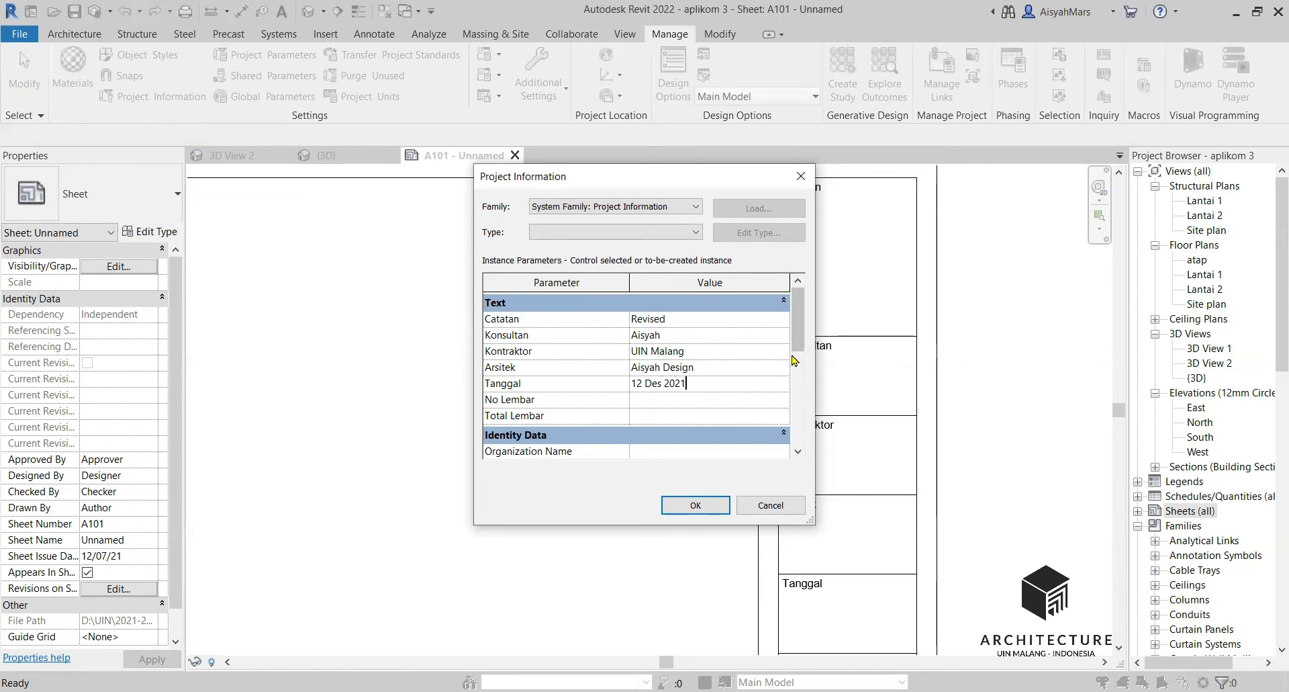
key("Tab")
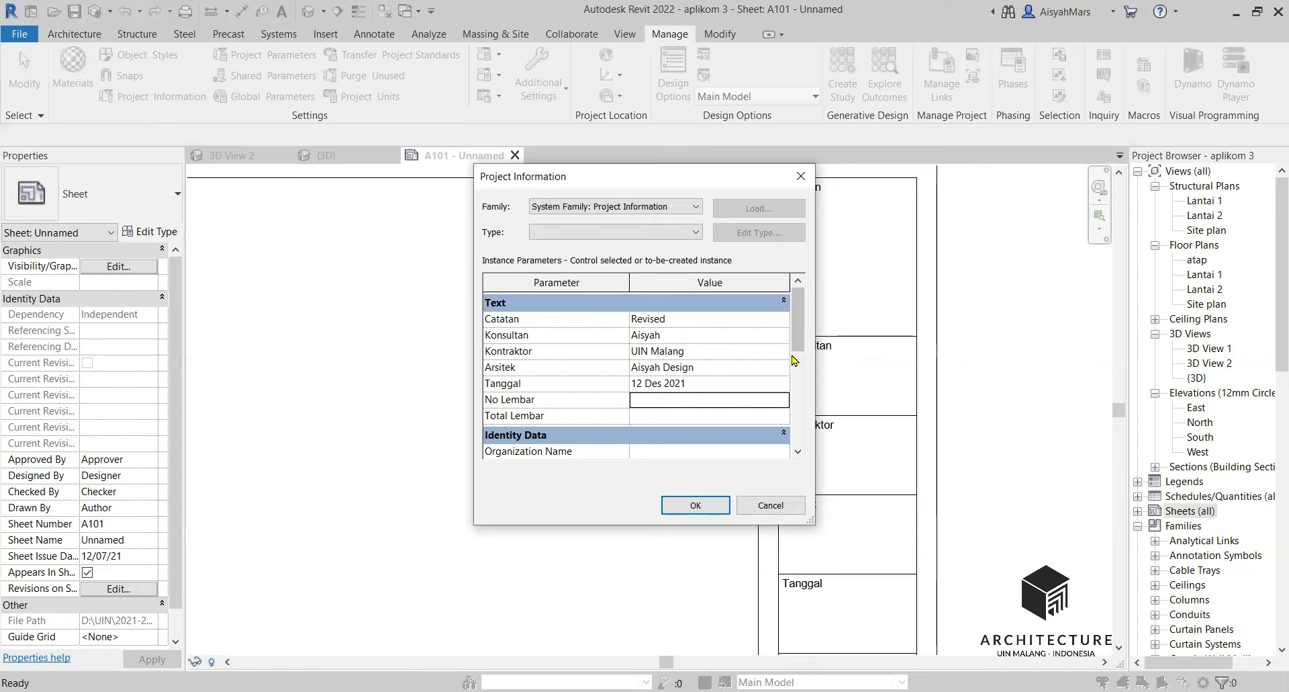
type("AR")
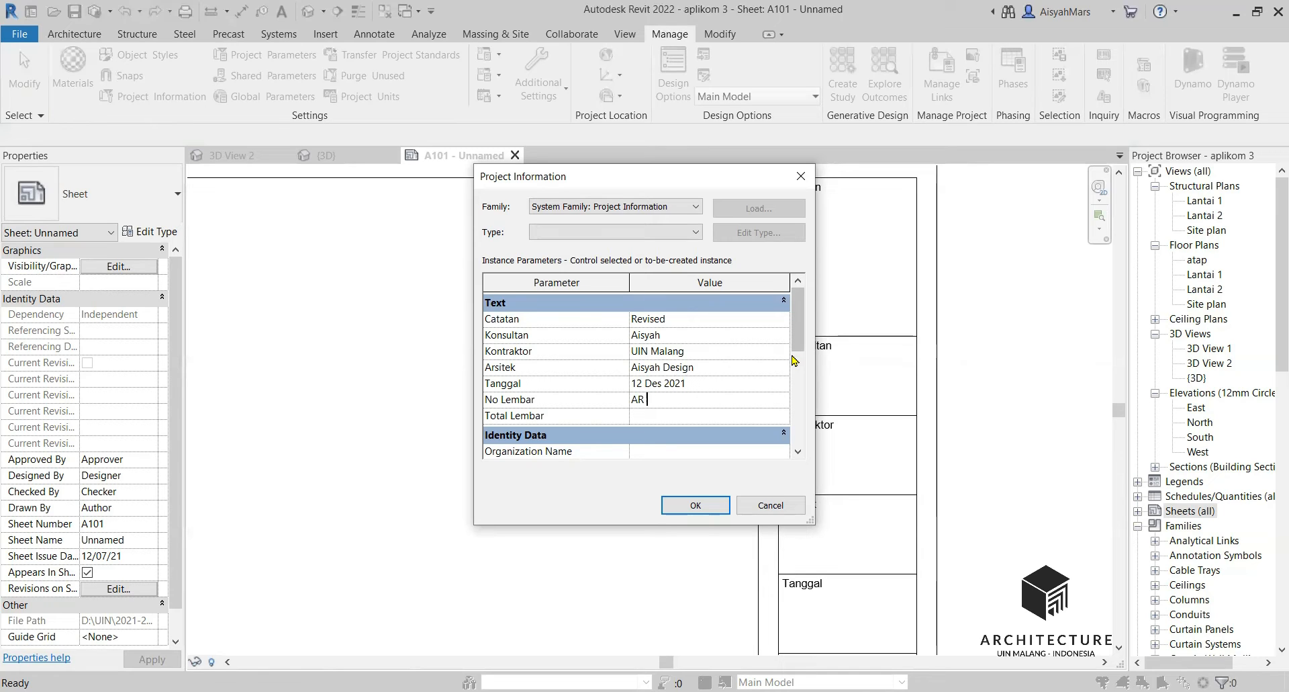
key("Tab")
type("20")
left_click(680, 507)
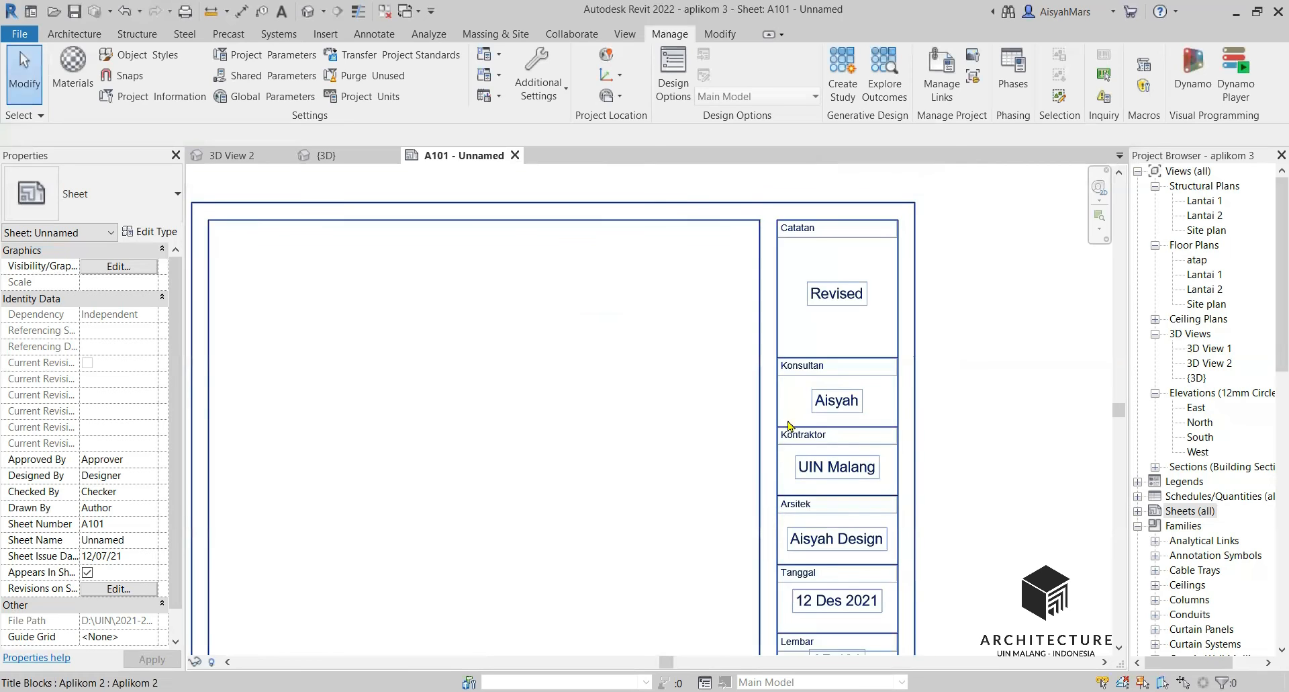
scroll(793, 437, "down", 3)
scroll(866, 474, "up", 2)
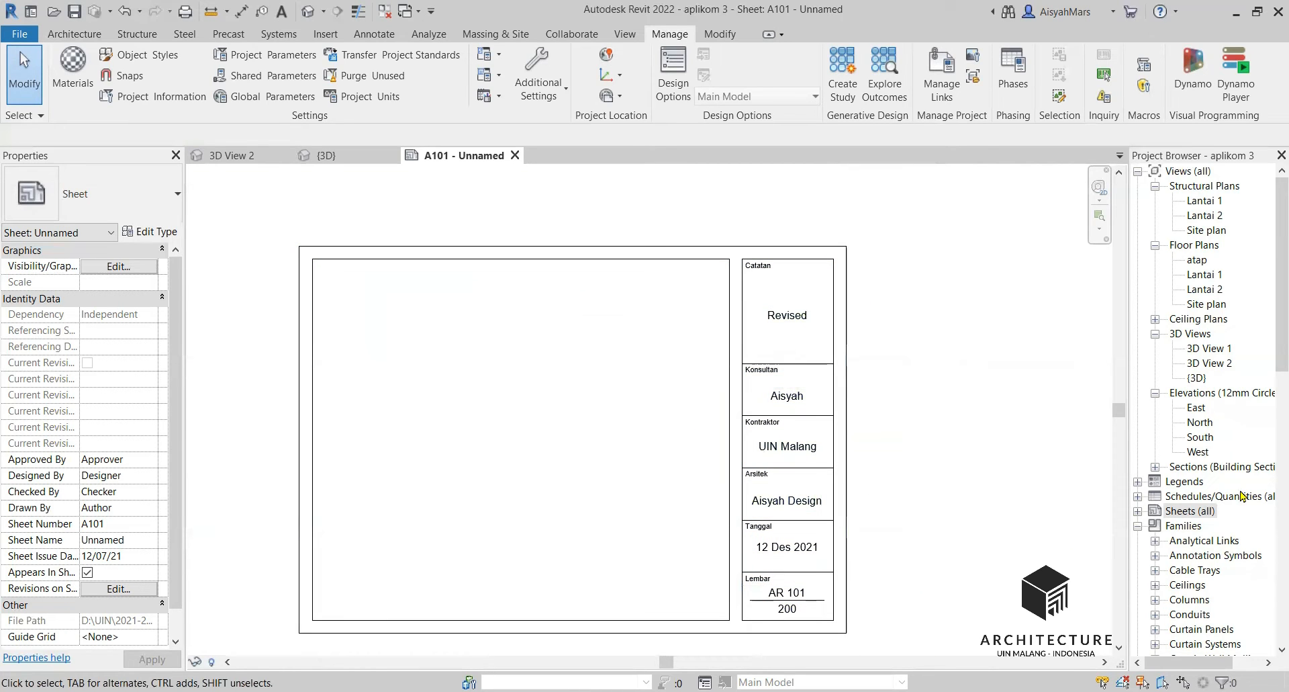
Change the number of the existing sheet A101 to AR101 in the project's sheet list
scroll(1200, 388, "down", 1)
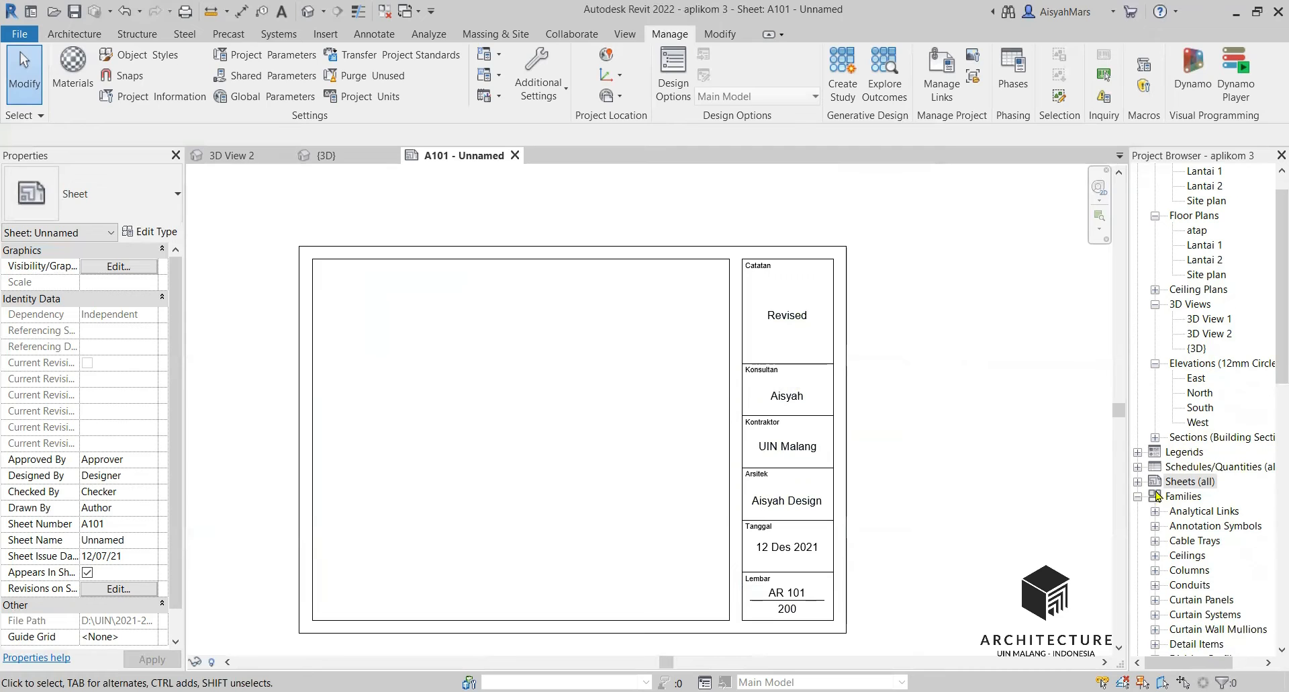
left_click(1137, 497)
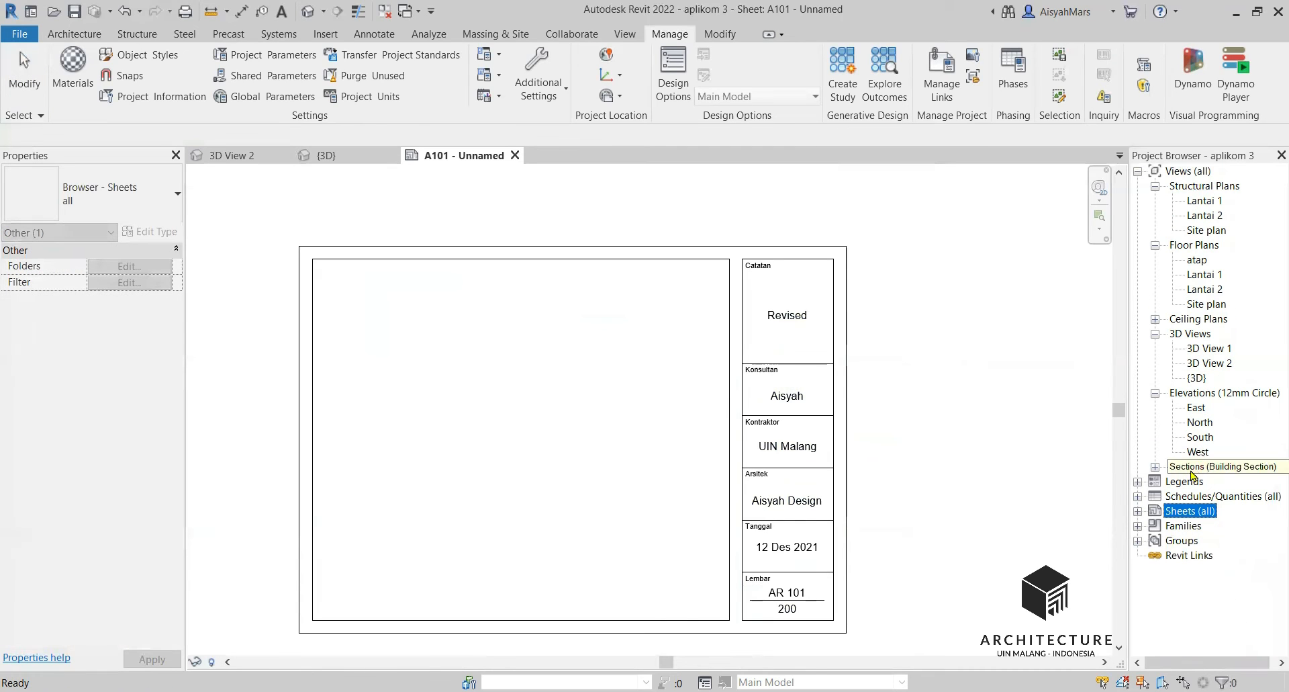
left_click(1138, 511)
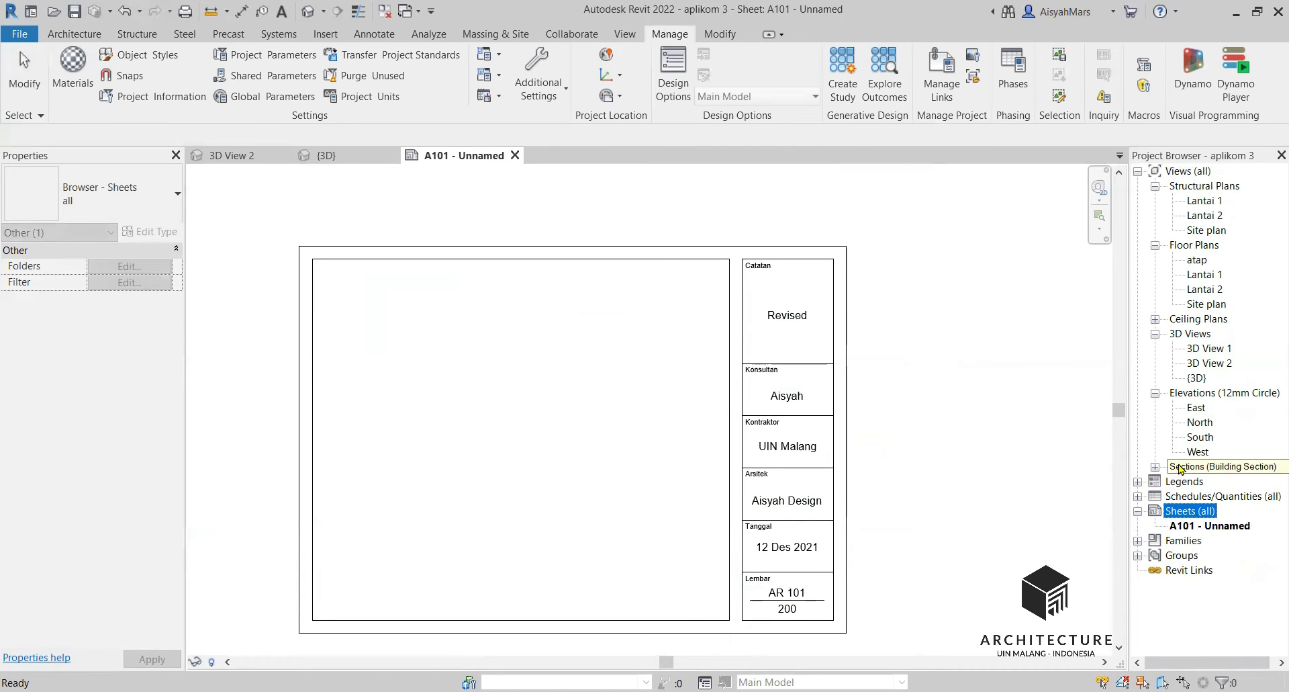
left_click(1182, 527)
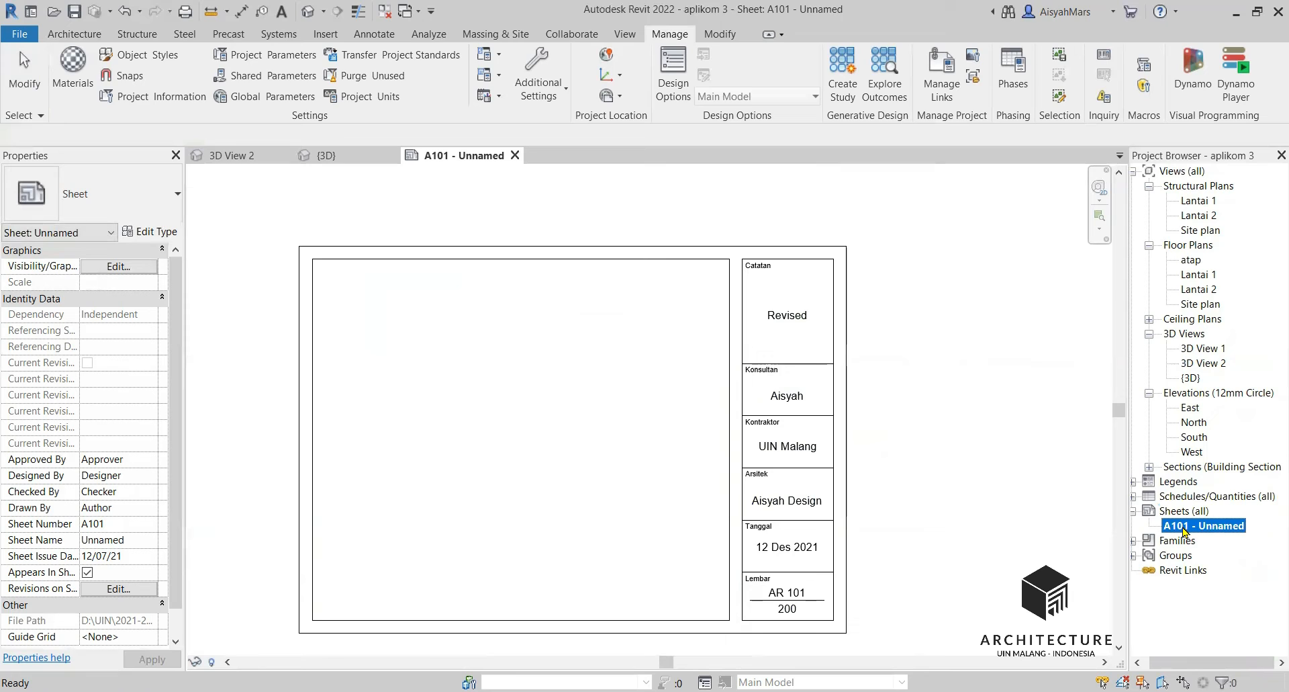
right_click(1184, 528)
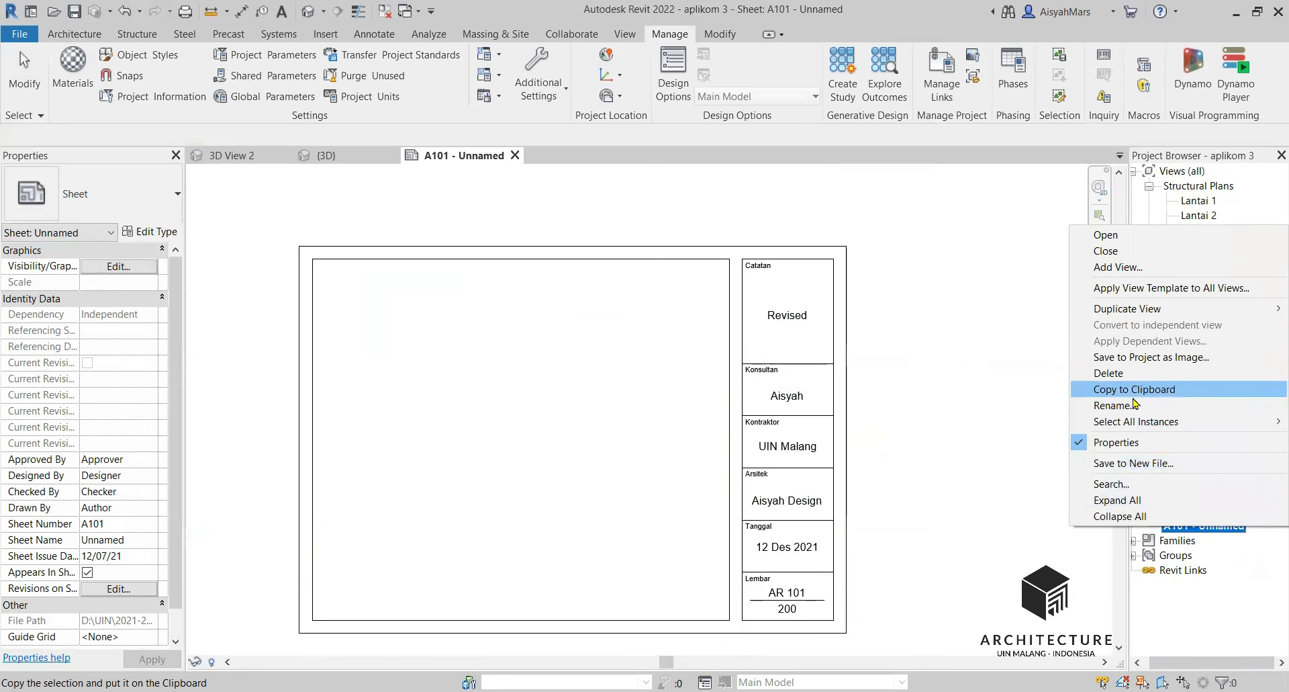
left_click(1112, 405)
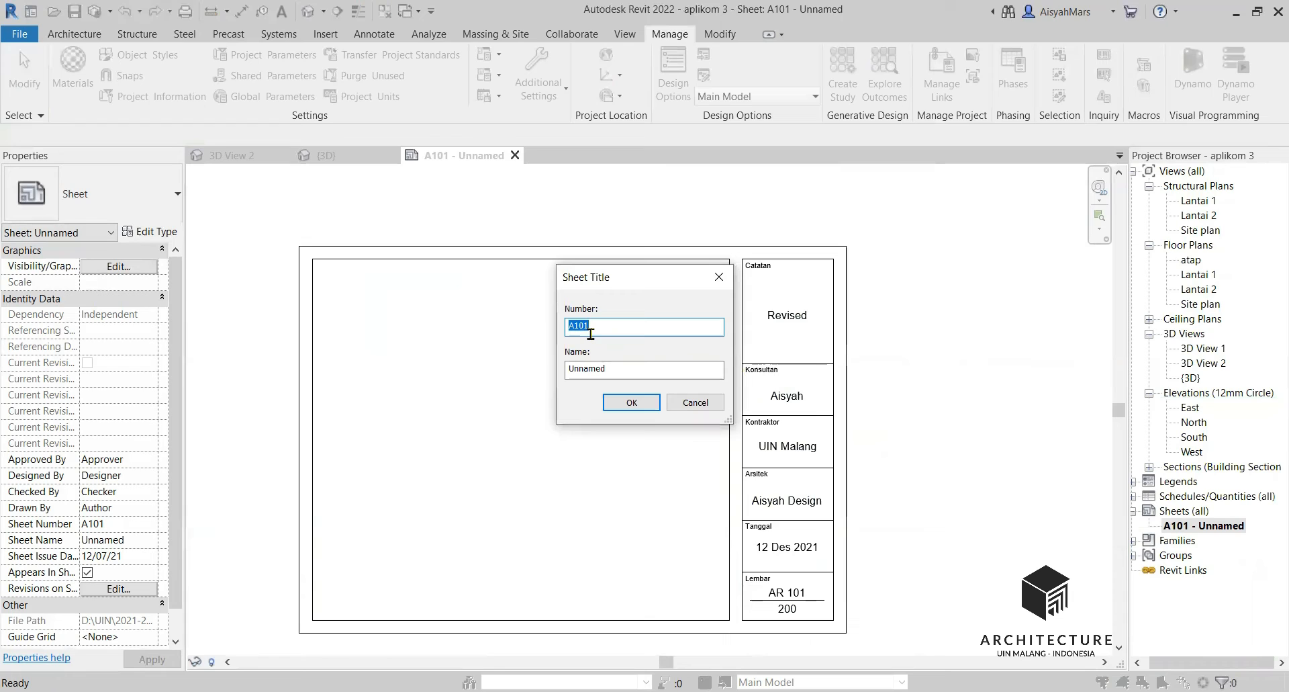
key("Left")
type("R")
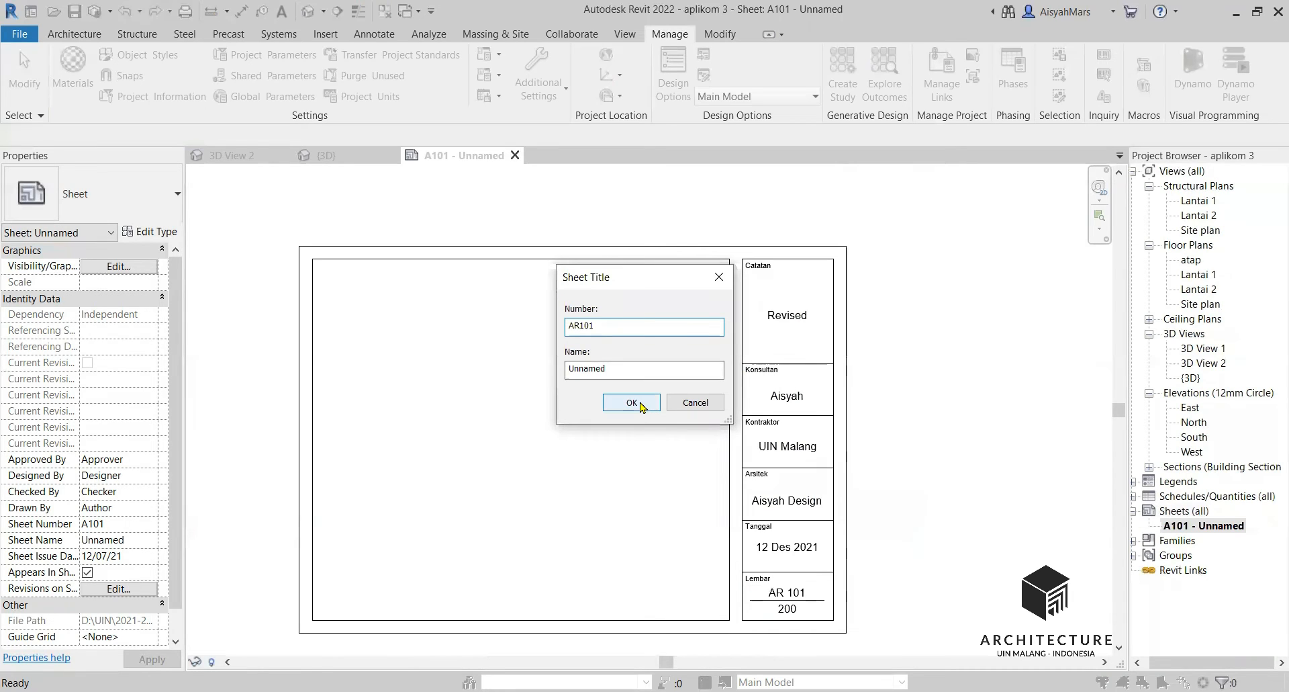
left_click(642, 401)
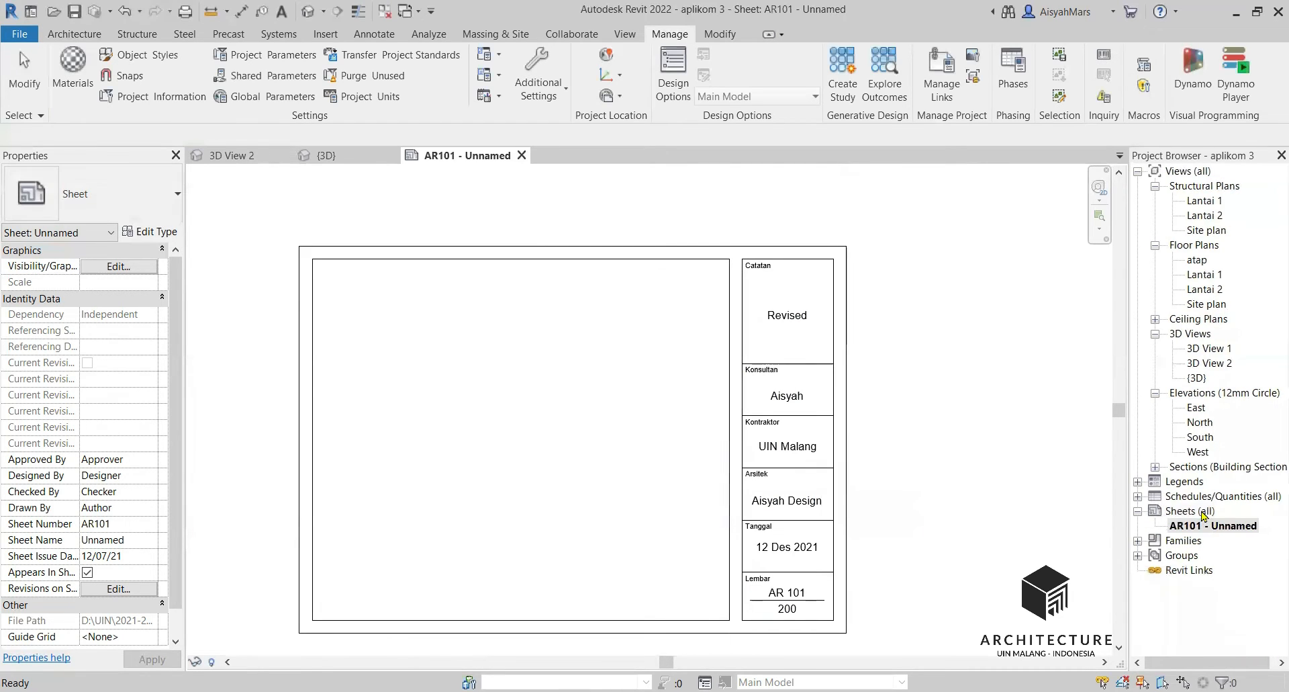
Create a second sheet in the project with the Aplikom 2 title block
right_click(1202, 512)
left_click(1201, 516)
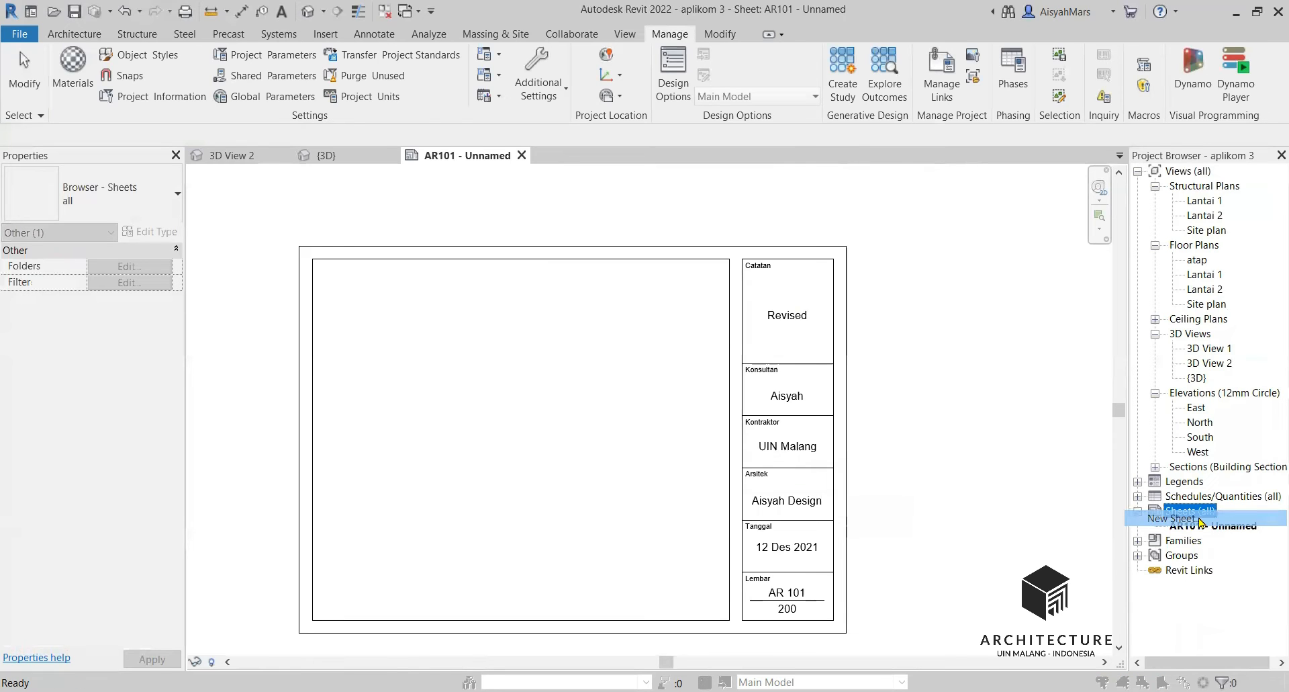
left_click(688, 540)
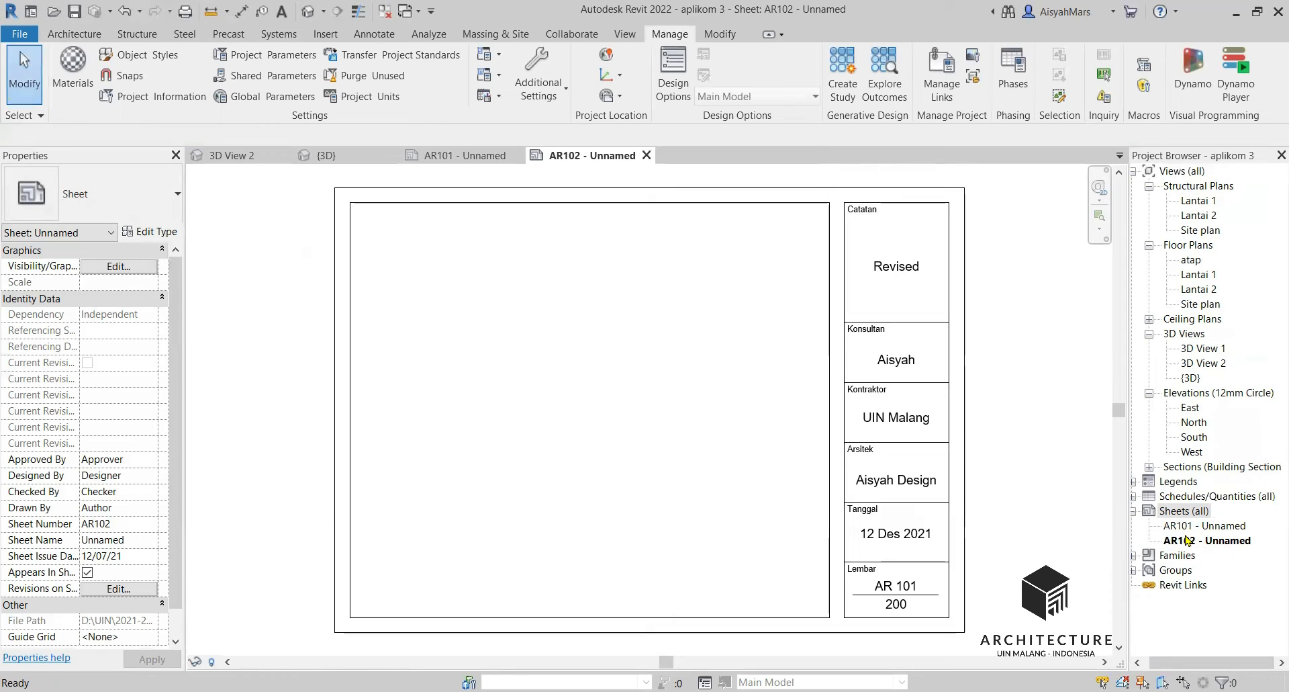
Set No Lembar to AR 102 in Project Information and check the title blocks of sheets AR101 and AR102
left_click(1187, 541)
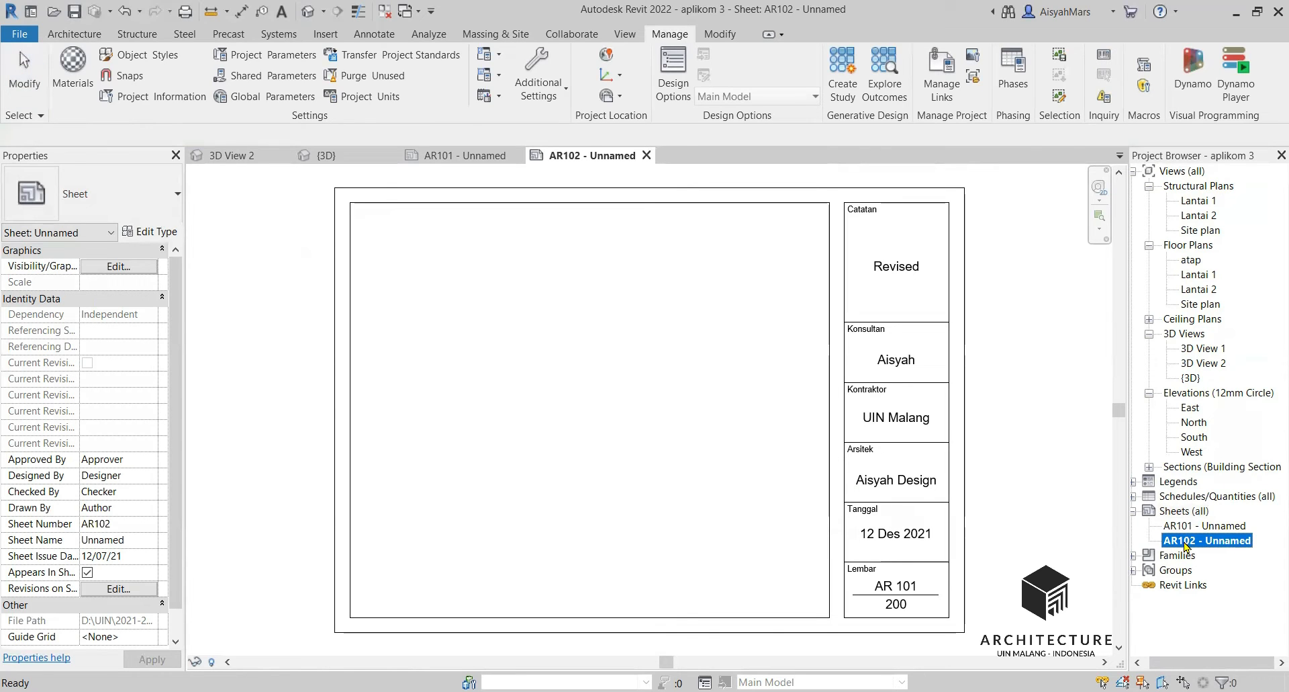
left_click(901, 596)
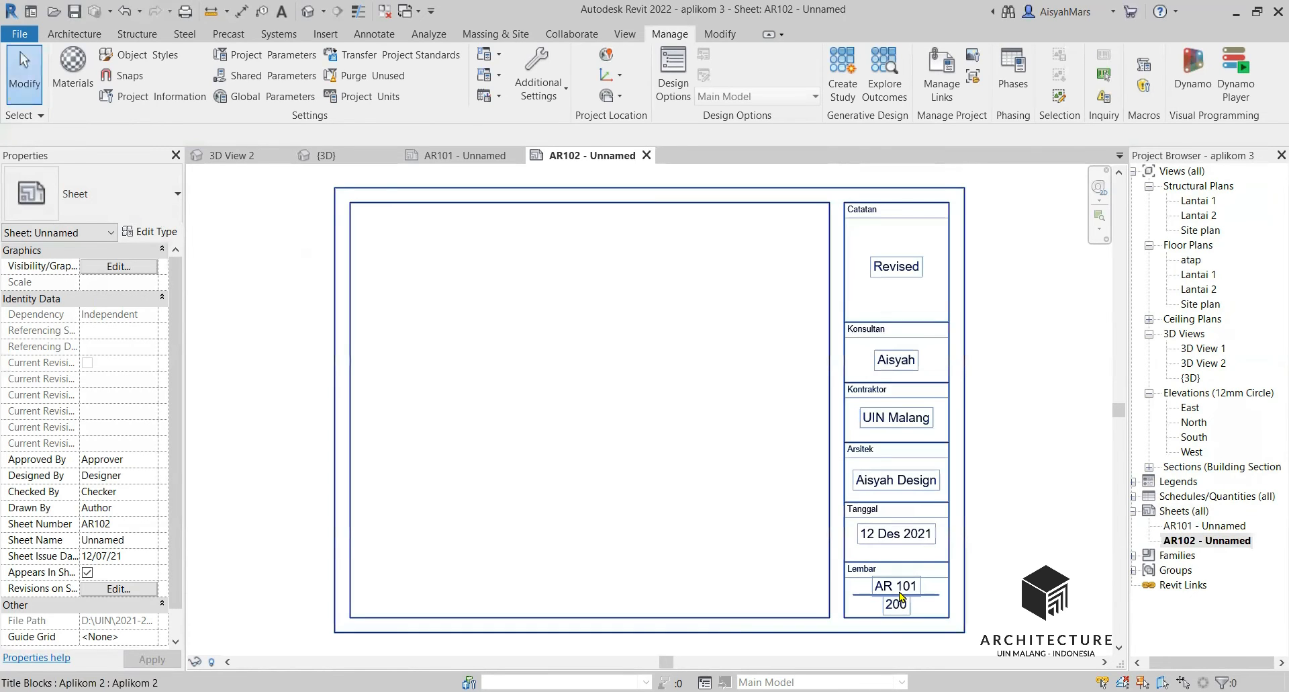
left_click(640, 405)
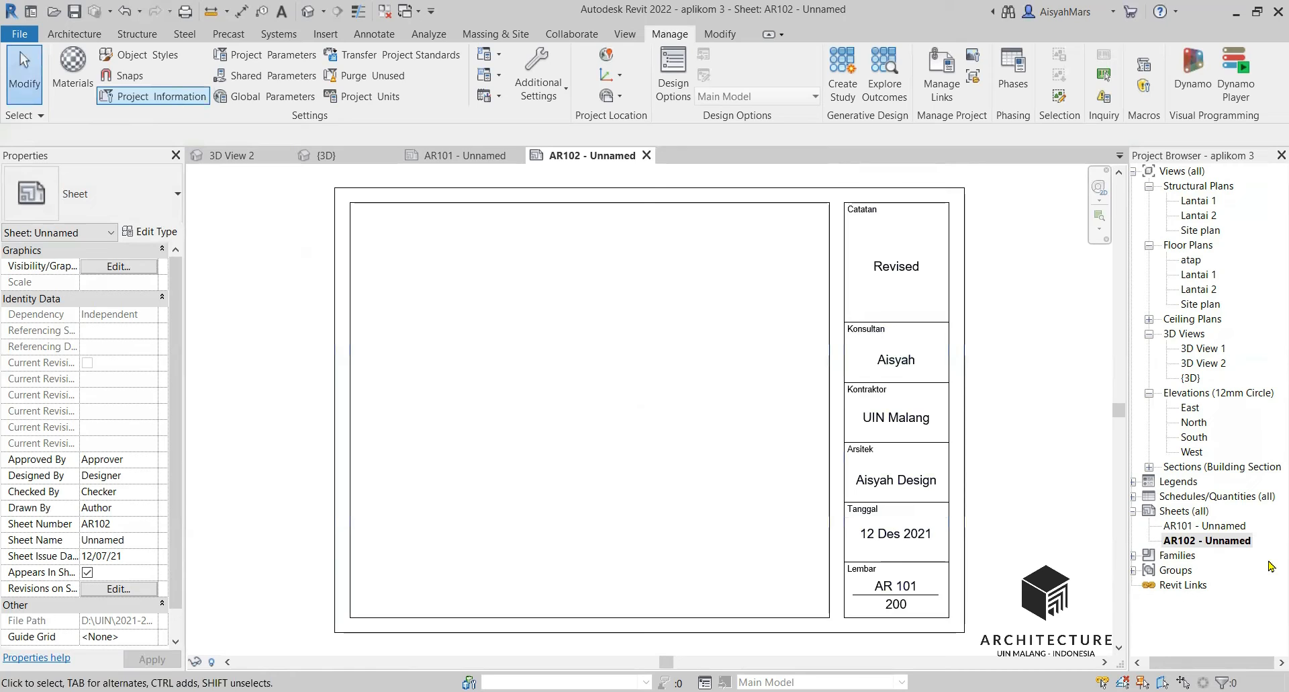
left_click(153, 96)
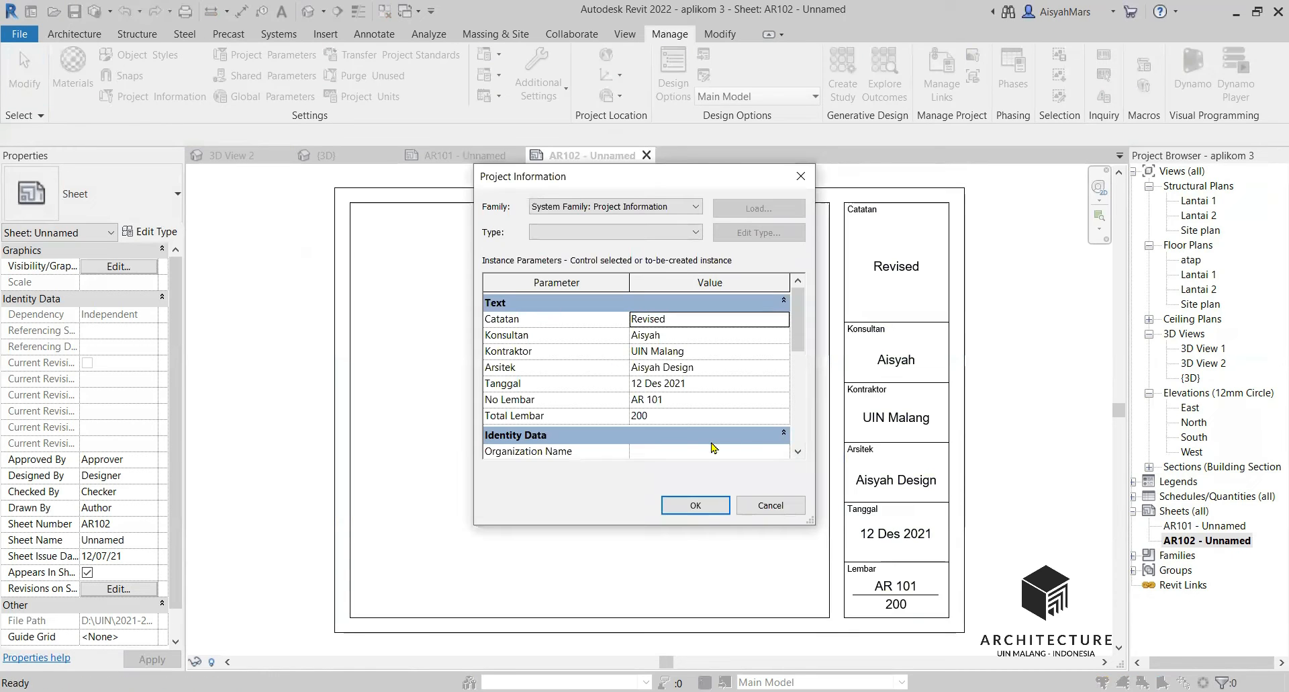
left_click(655, 399)
left_click_drag(660, 399, 693, 399)
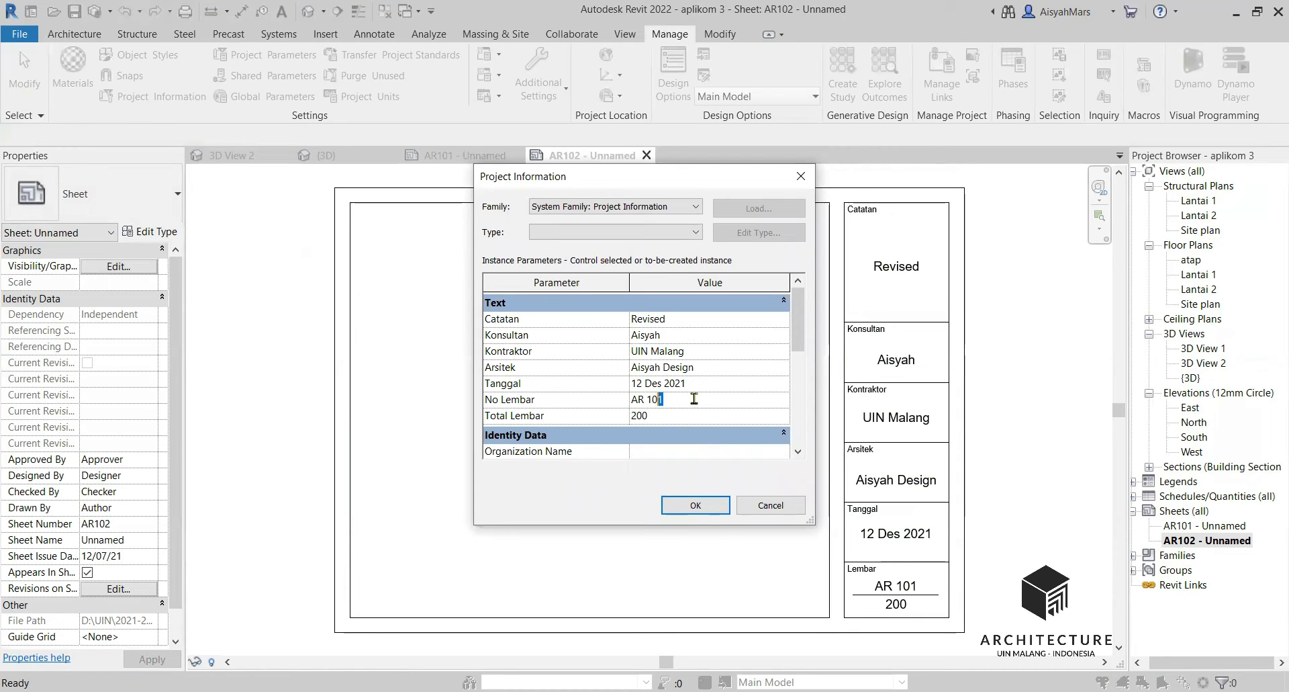
type("2")
left_click(694, 505)
double_click(1174, 526)
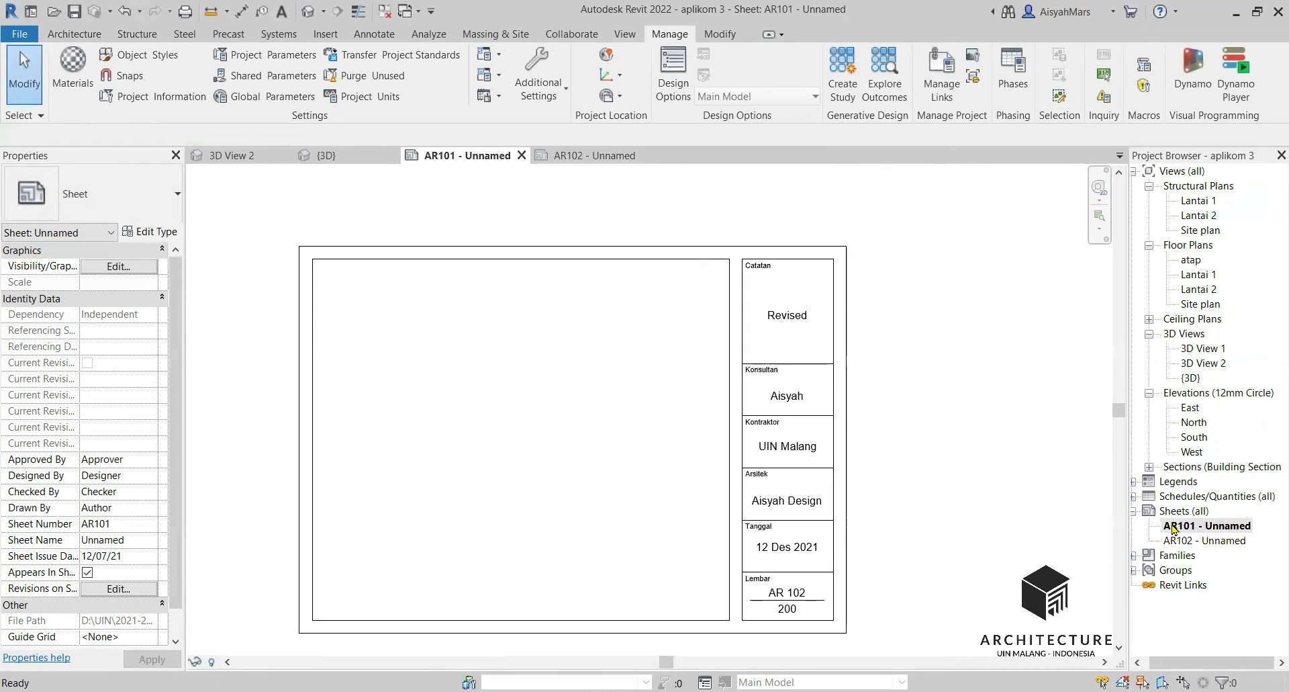
double_click(1185, 541)
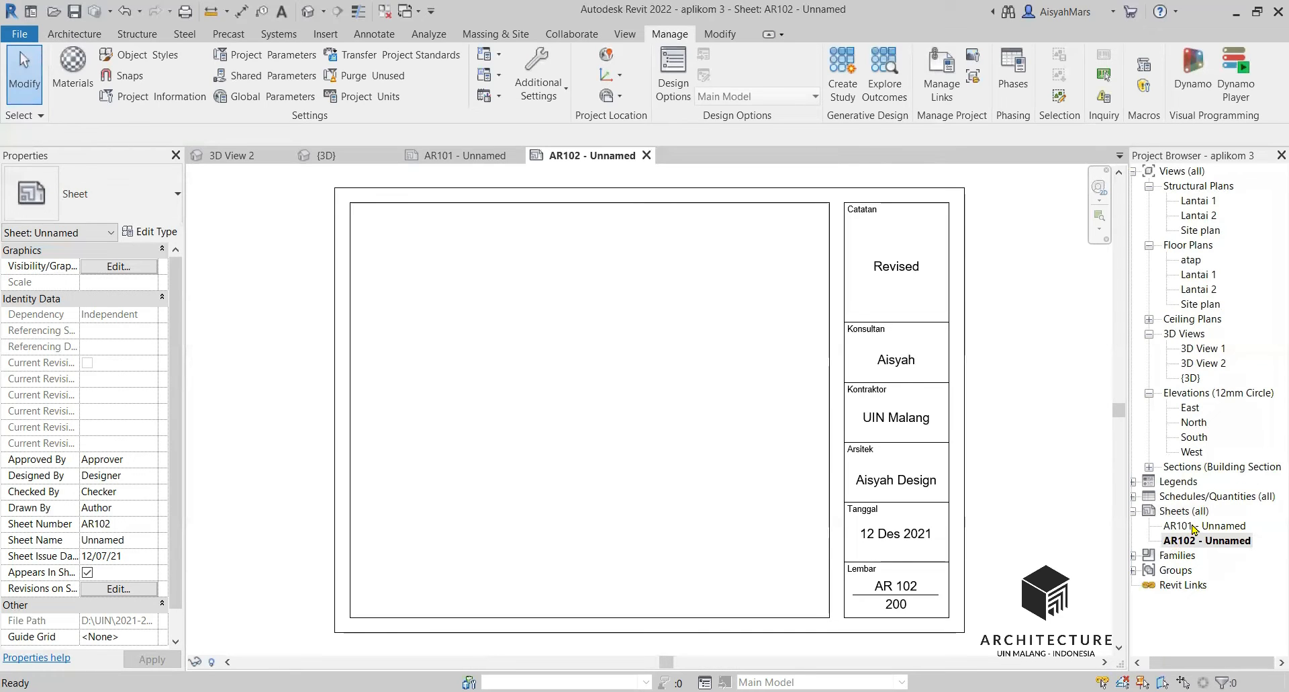
On sheet AR101, edit the sheet number under Lembar directly in the title block to AR 101
double_click(1194, 527)
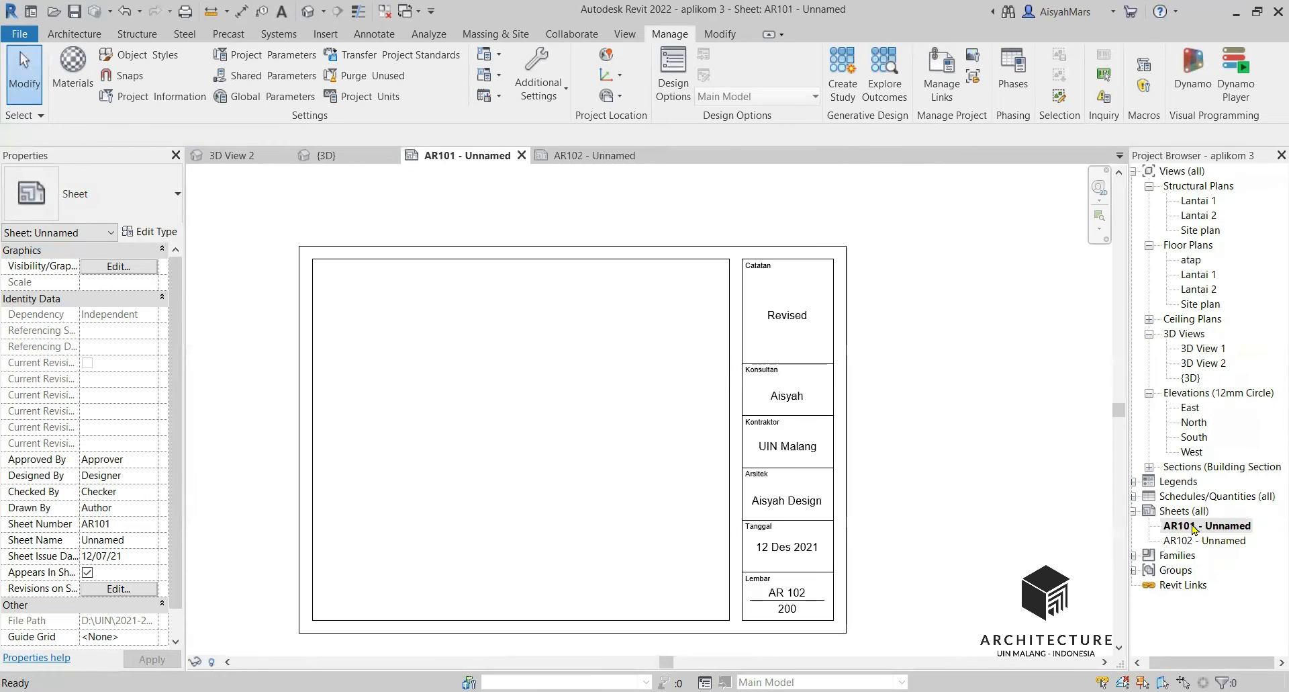
scroll(720, 627, "up", 3)
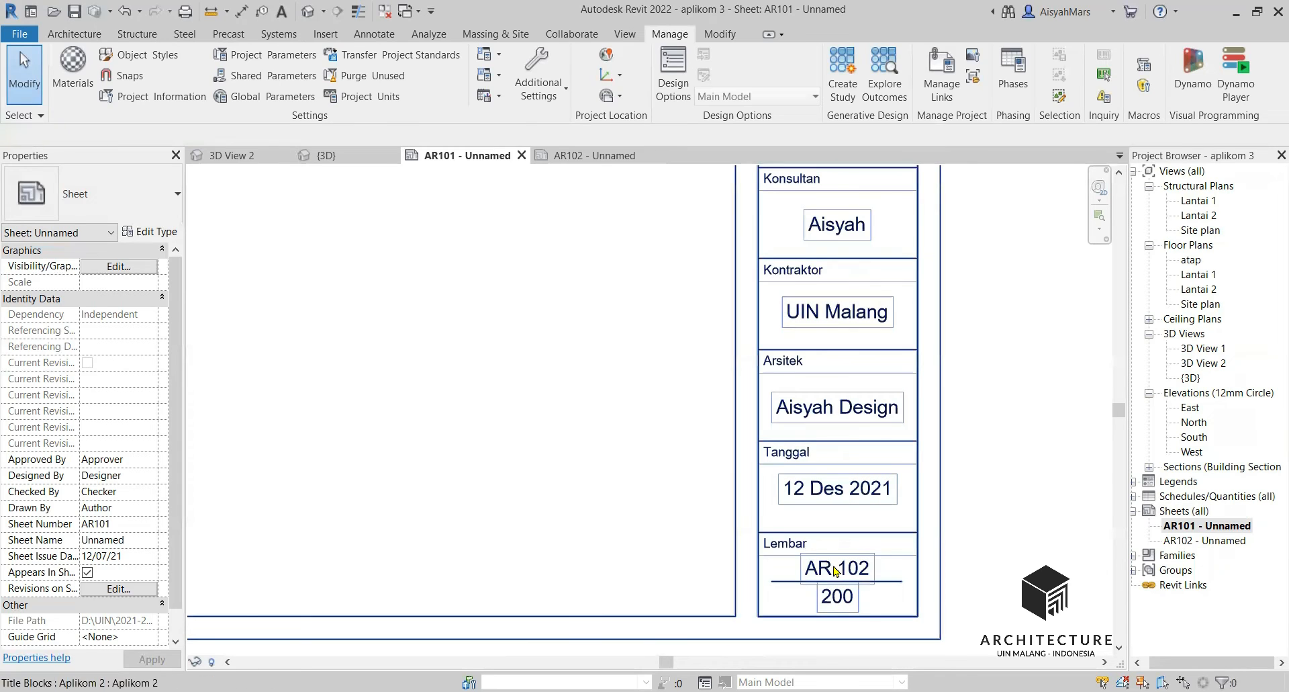
left_click(840, 570)
left_click(895, 576)
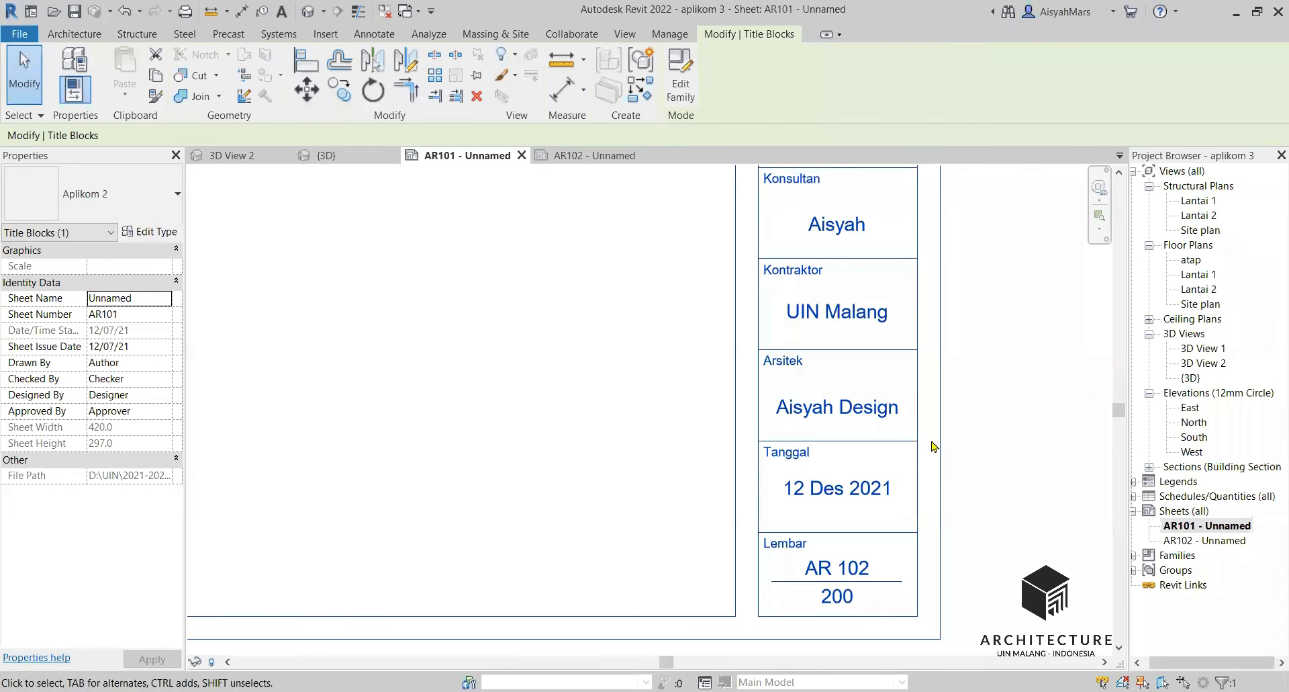
scroll(570, 475, "down", 3)
scroll(742, 564, "up", 4)
left_click(743, 518)
left_click(734, 509)
left_click_drag(749, 510, 711, 510)
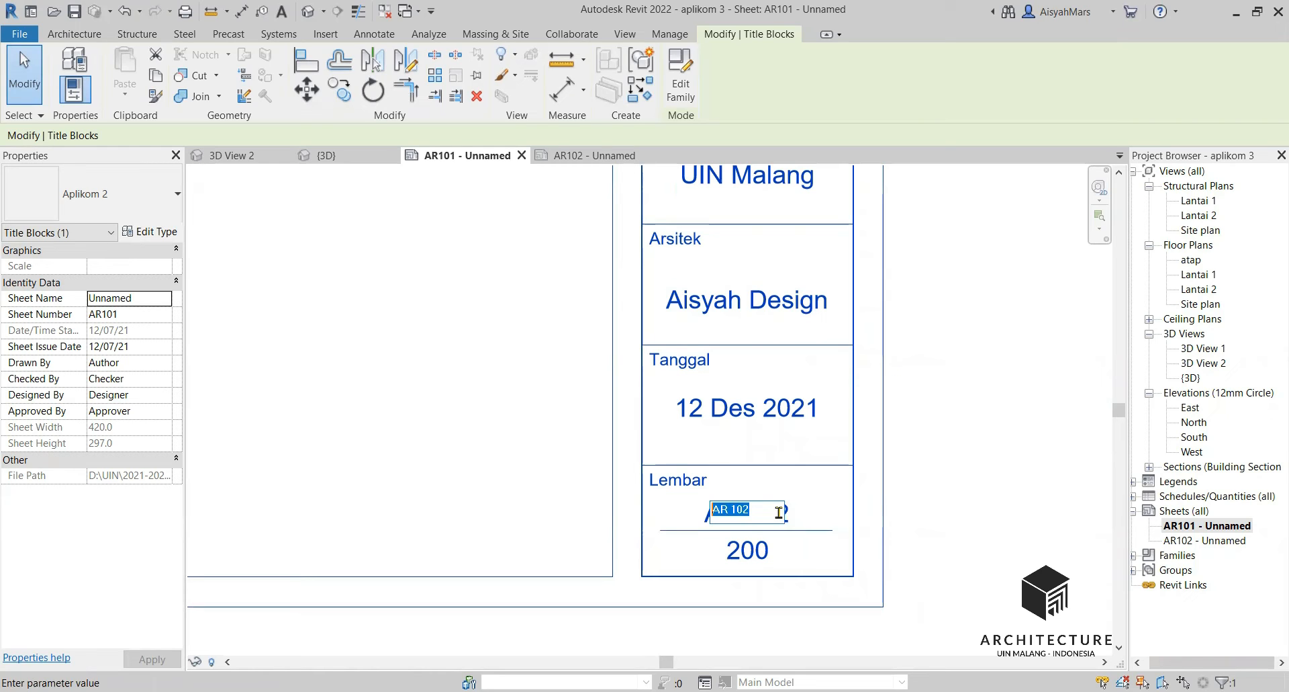
left_click(744, 509)
left_click_drag(745, 509, 754, 512)
type("1")
left_click(875, 486)
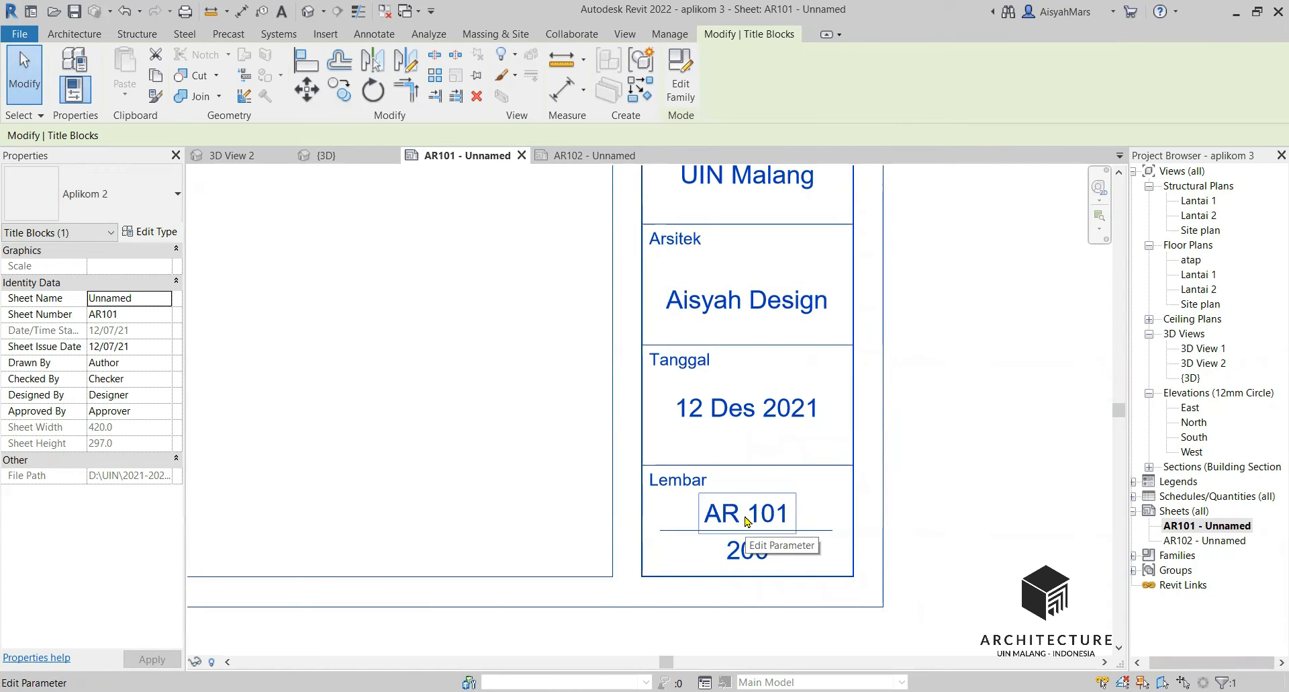
Open sheet AR102 and examine its title block, including the sheet number under Lembar and the border line thicknesses
left_click(1174, 541)
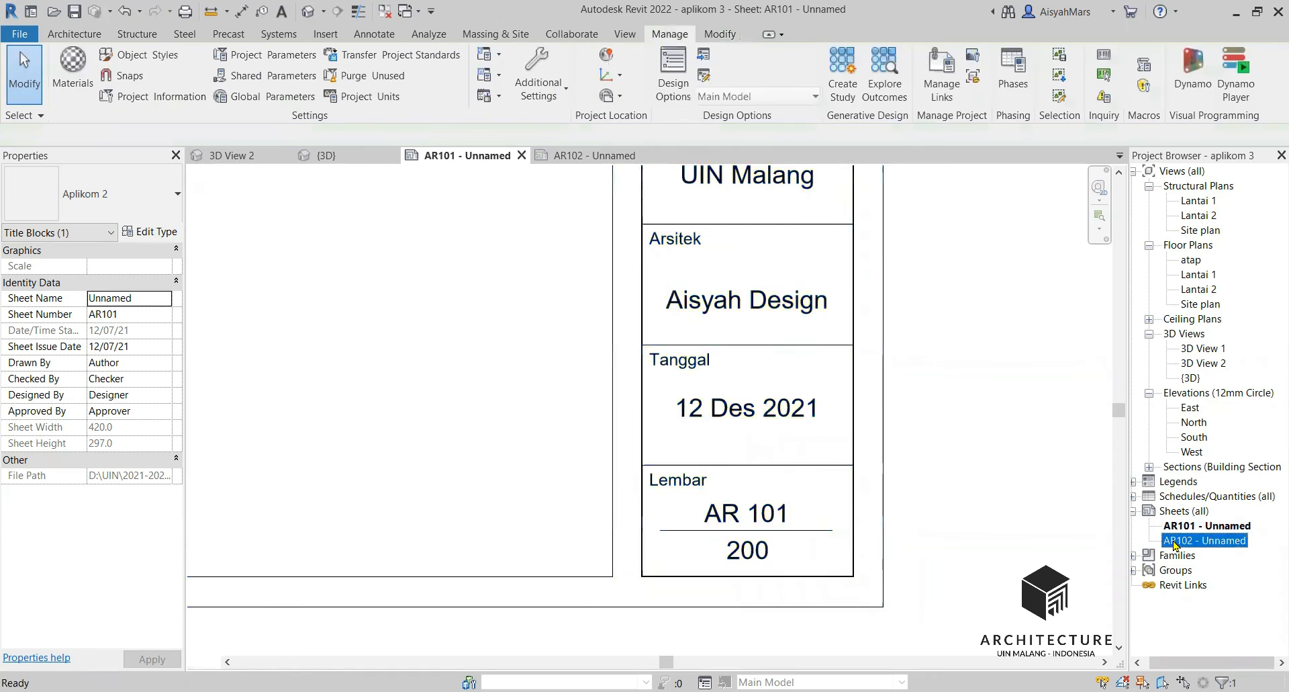
double_click(1205, 540)
left_click(903, 588)
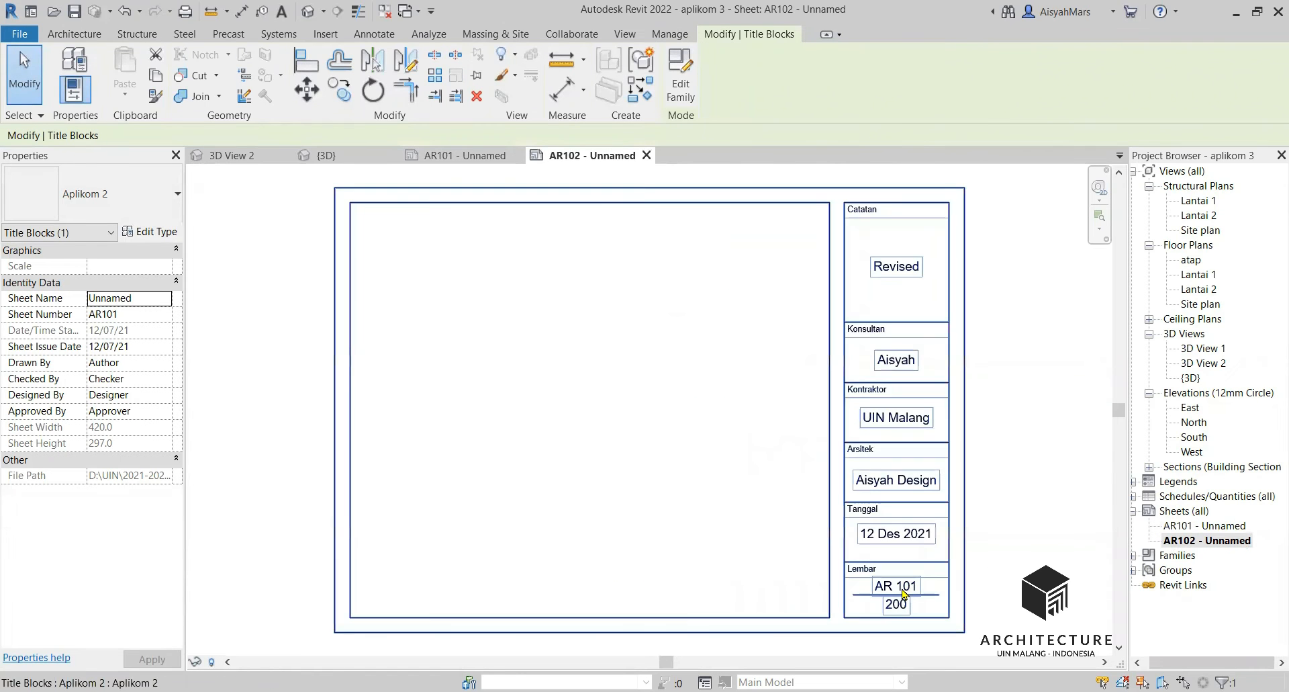
scroll(674, 532, "up", 1)
scroll(358, 423, "down", 1)
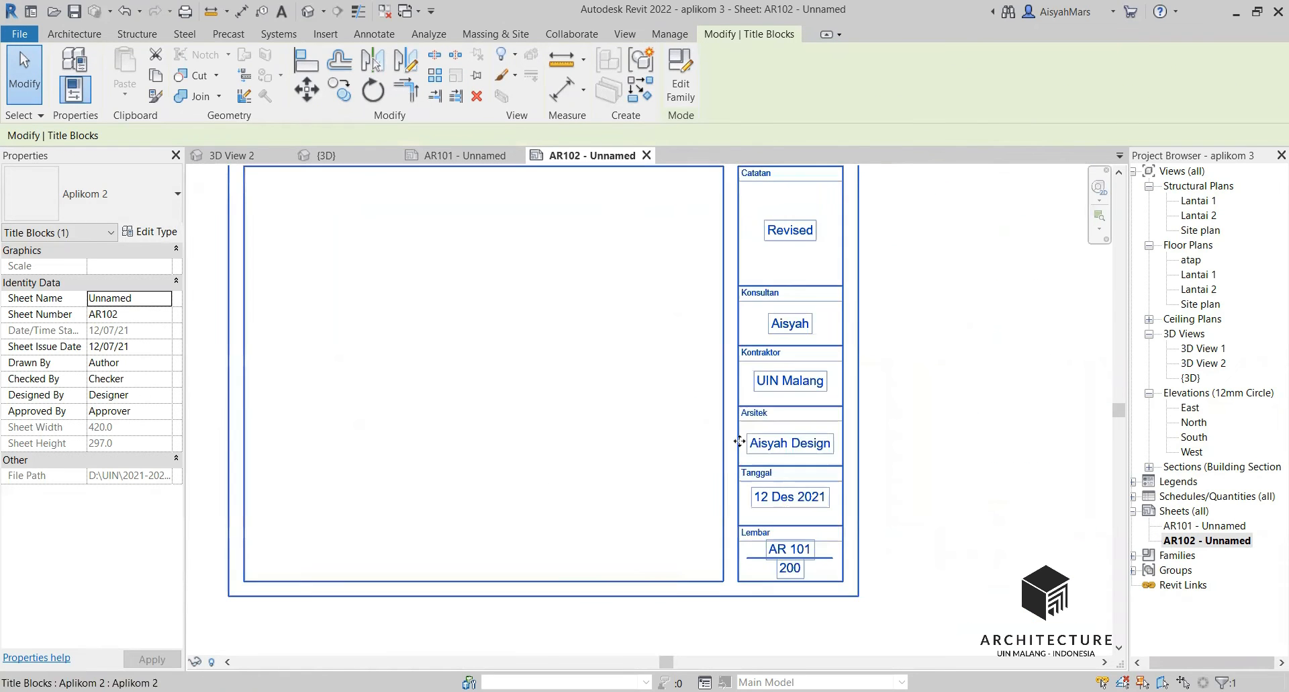
scroll(873, 517, "down", 1)
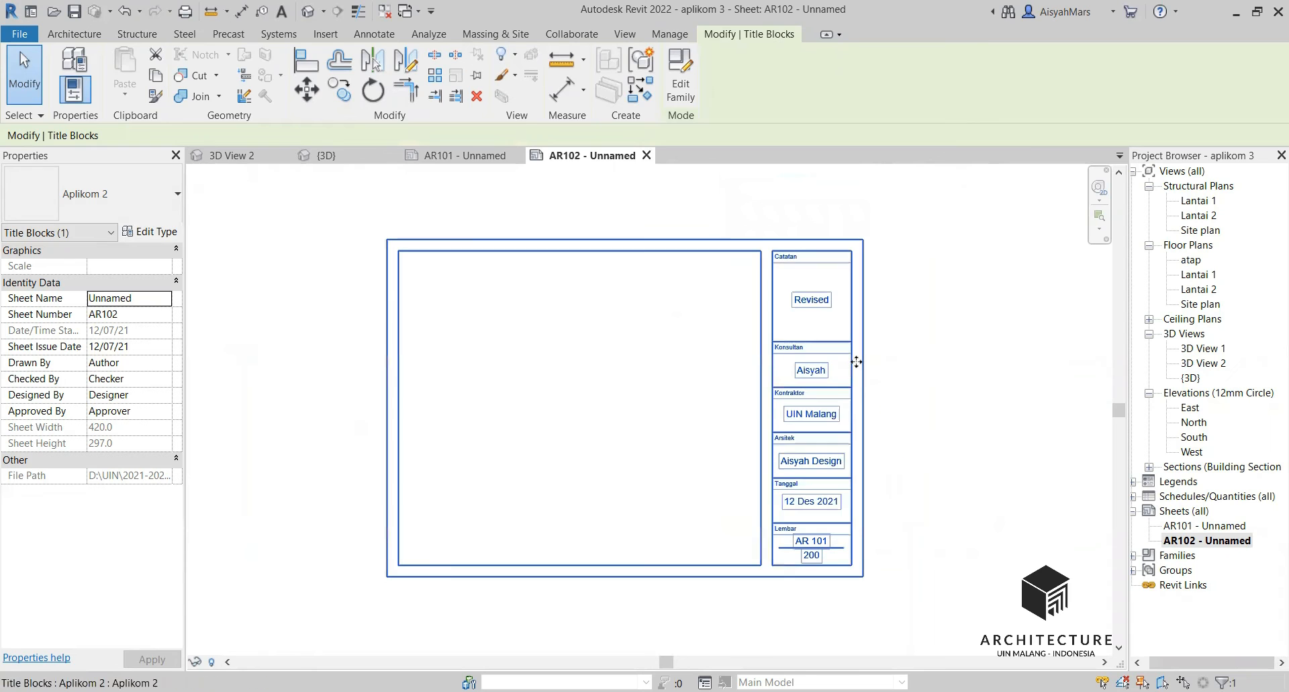
left_click(889, 311)
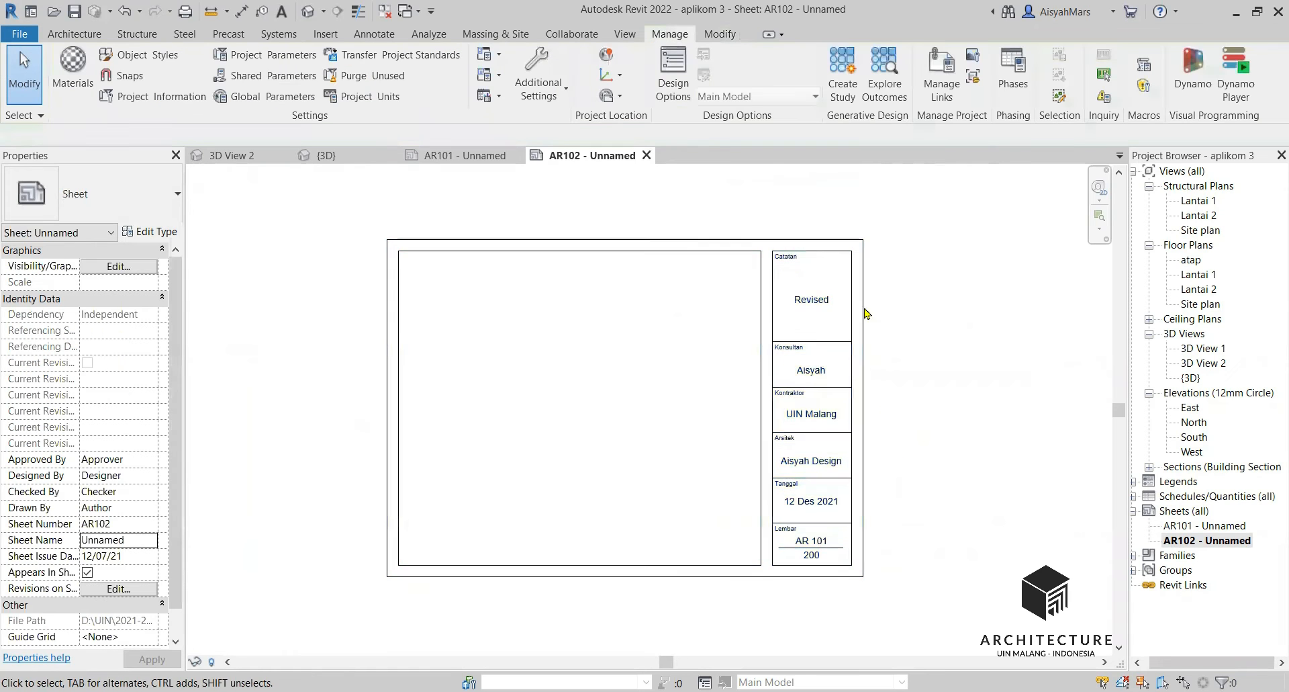
scroll(838, 290, "up", 1)
scroll(705, 521, "down", 1)
scroll(786, 524, "up", 1)
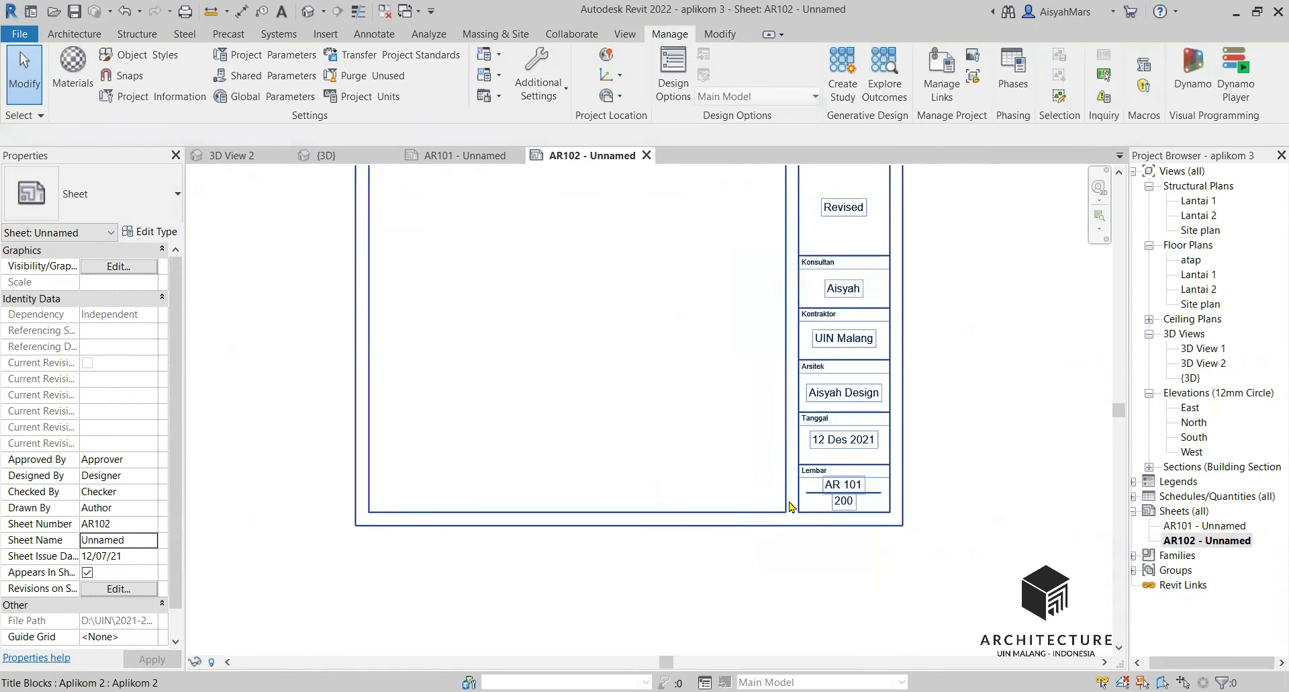
scroll(912, 363, "down", 1)
scroll(624, 481, "down", 1)
scroll(734, 282, "down", 1)
scroll(737, 218, "up", 1)
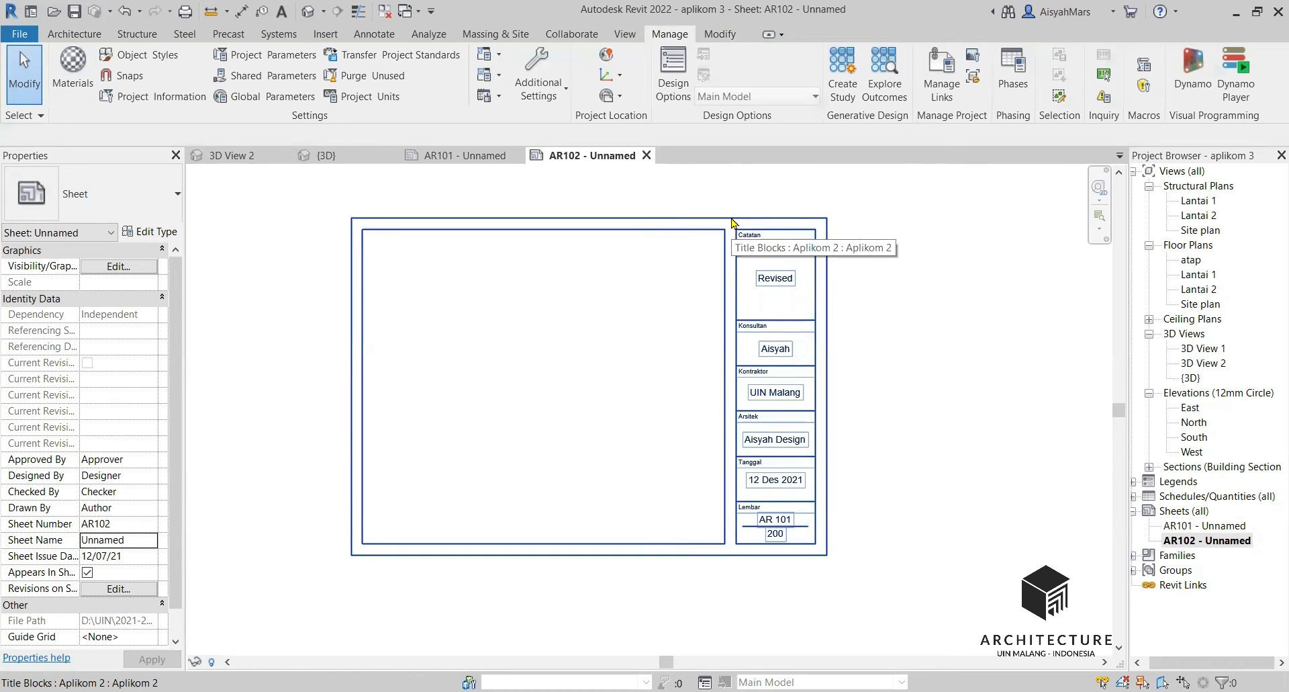
key("v")
key("v")
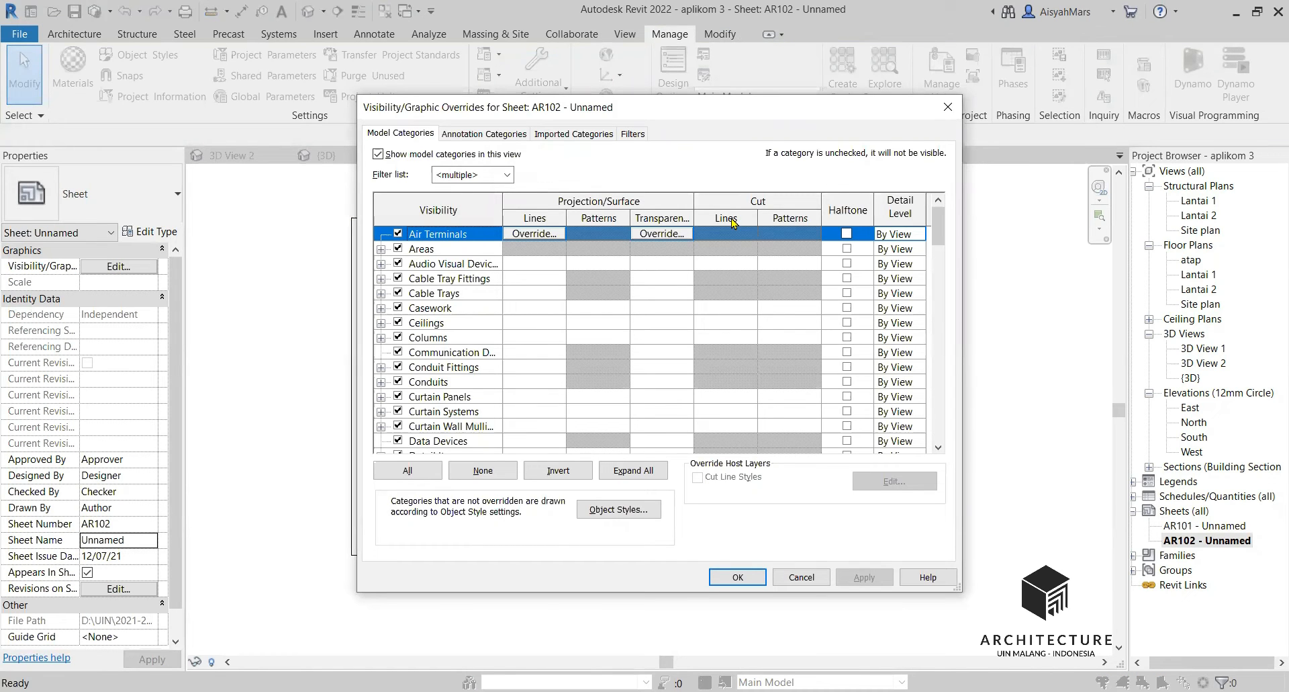
left_click(953, 108)
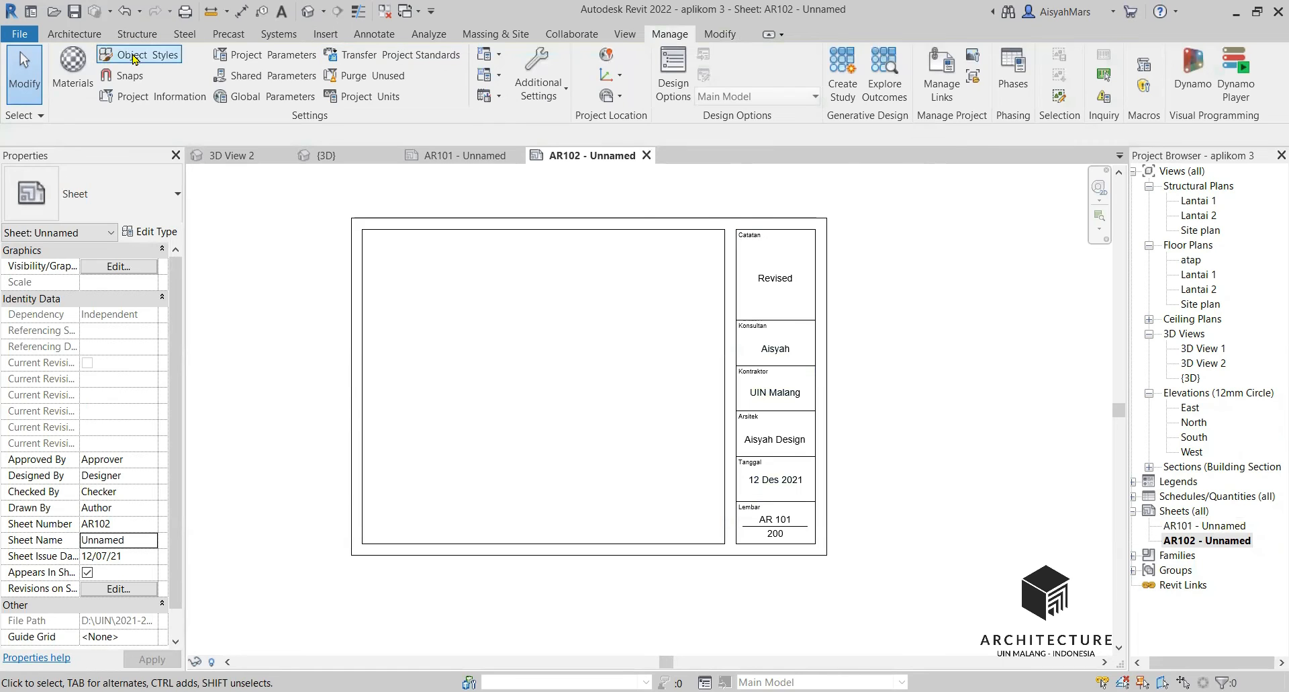
In Object Styles, set the projection line weight of the Title Blocks <Wide Lines> annotation subcategory to 8
left_click(133, 56)
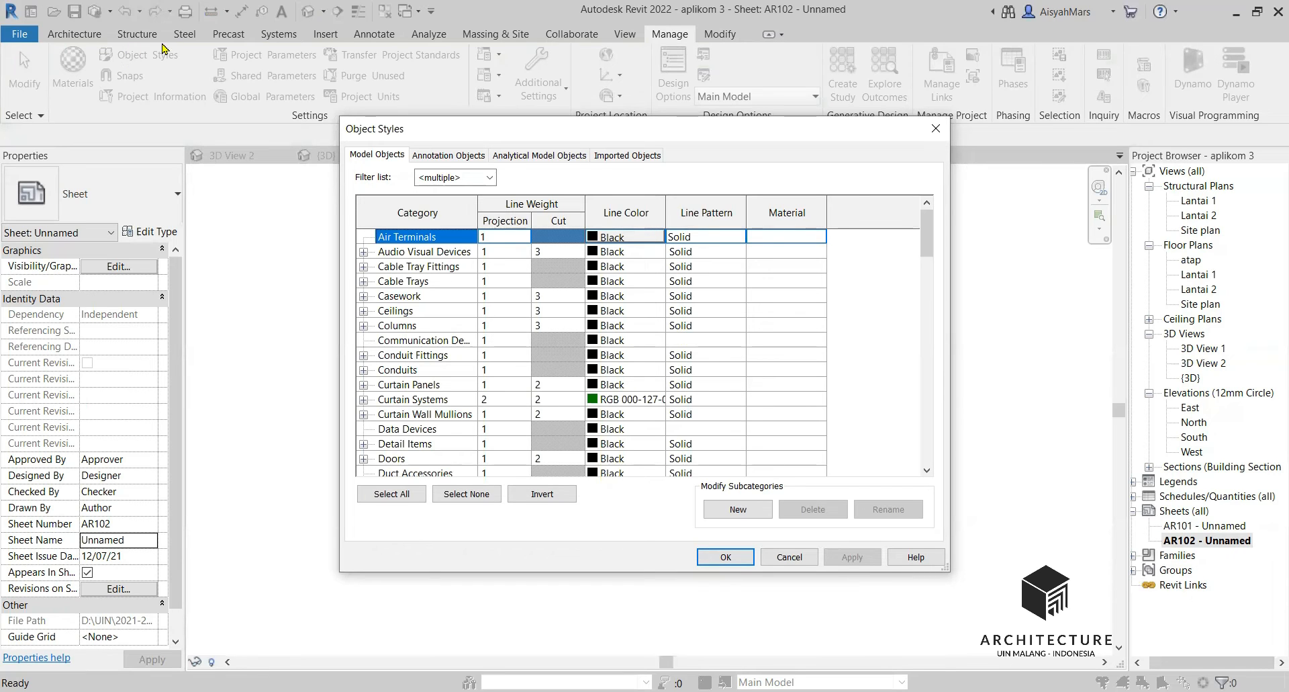
left_click(435, 157)
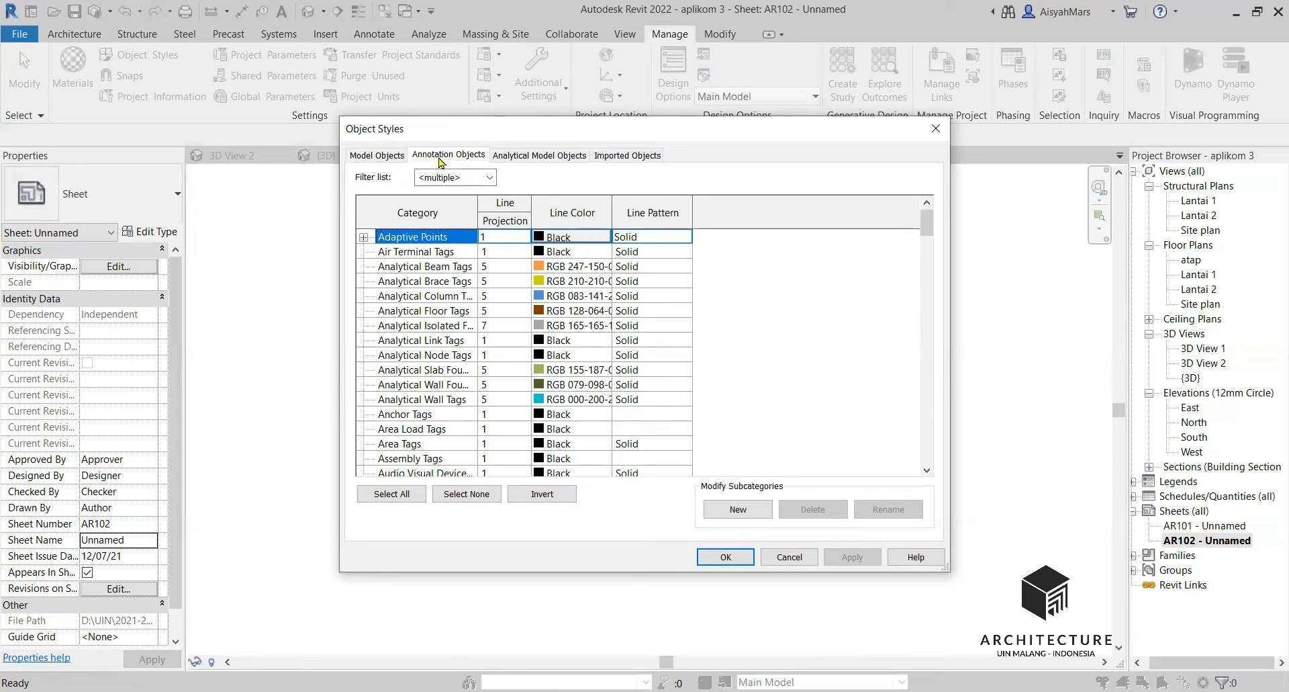
scroll(449, 318, "down", 2)
scroll(448, 319, "down", 15)
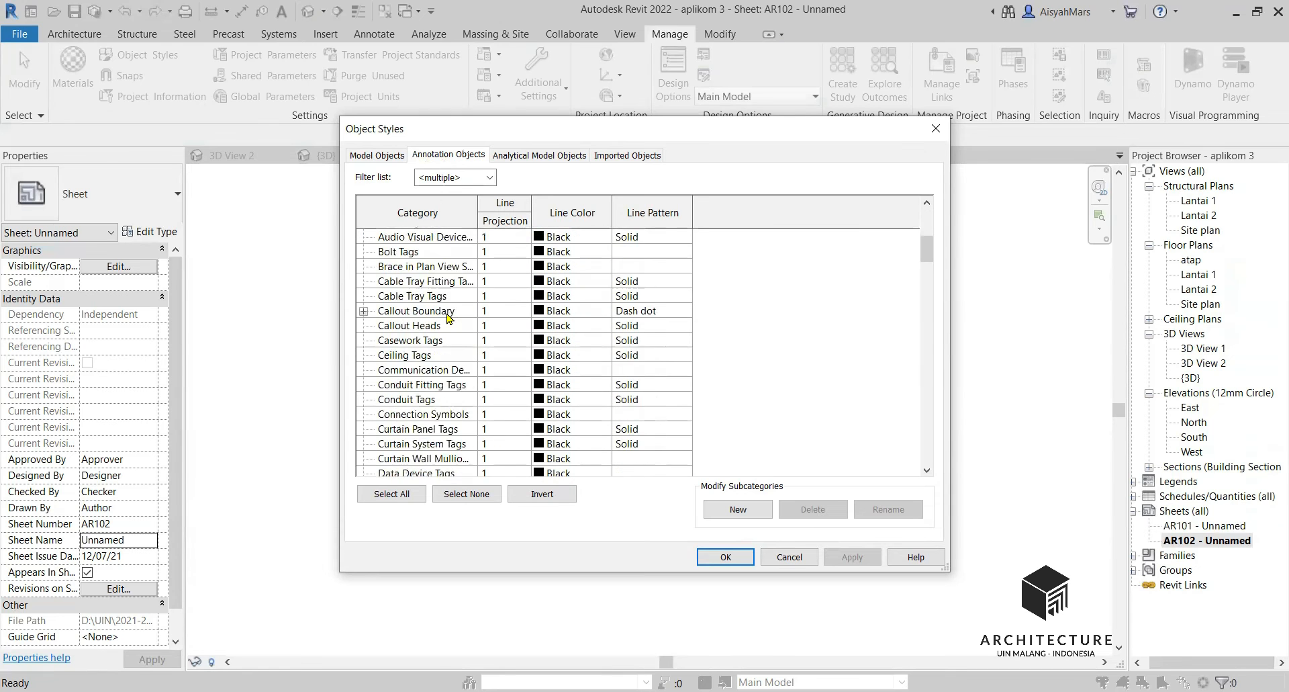
scroll(449, 318, "down", 13)
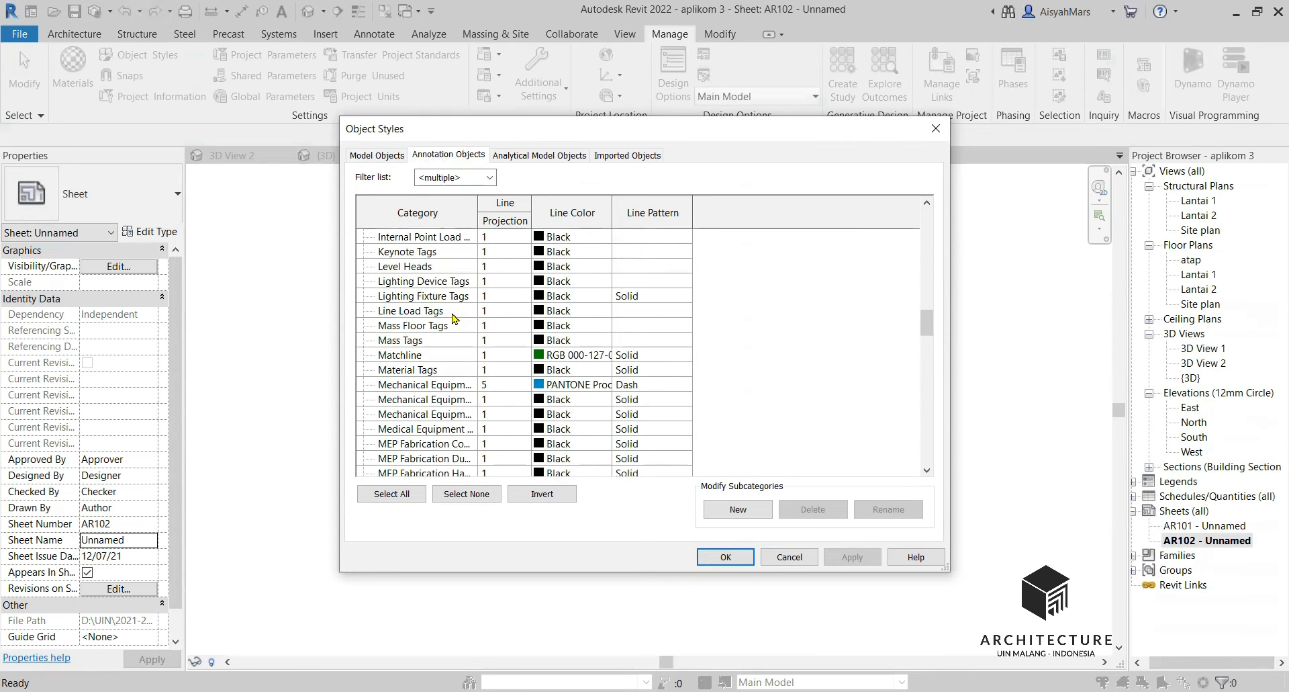
scroll(454, 328, "down", 13)
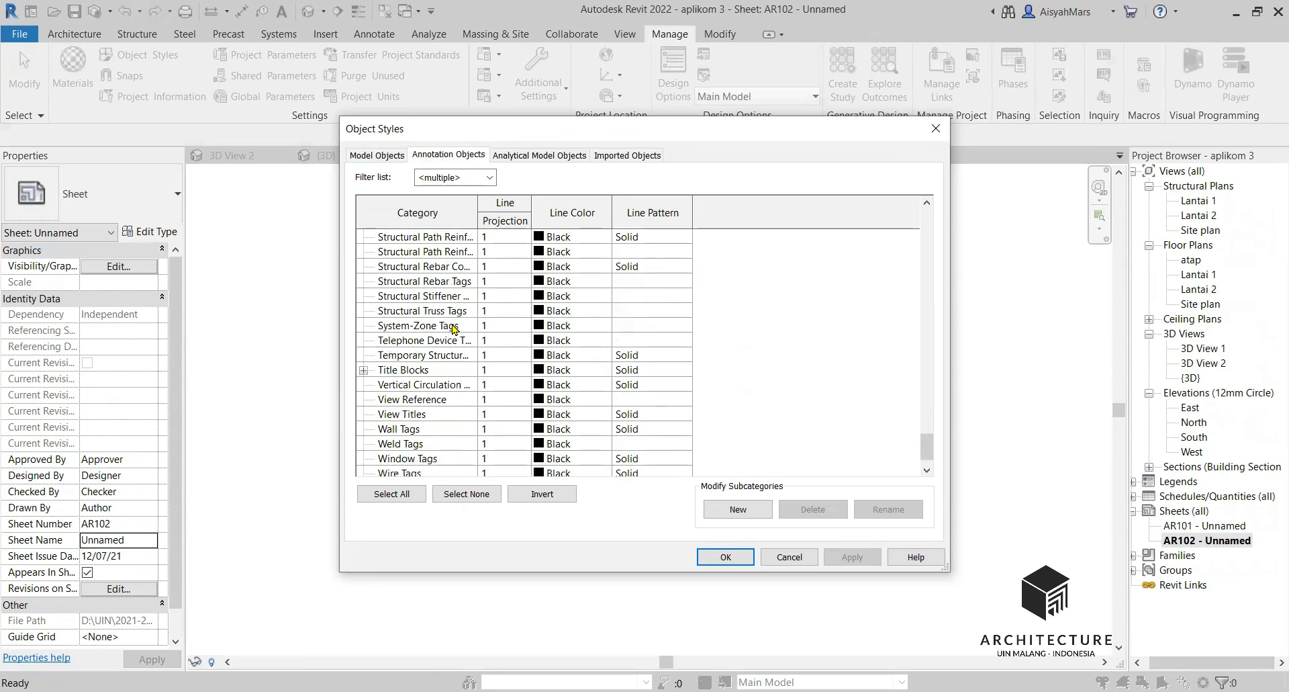
scroll(454, 328, "down", 1)
left_click(364, 340)
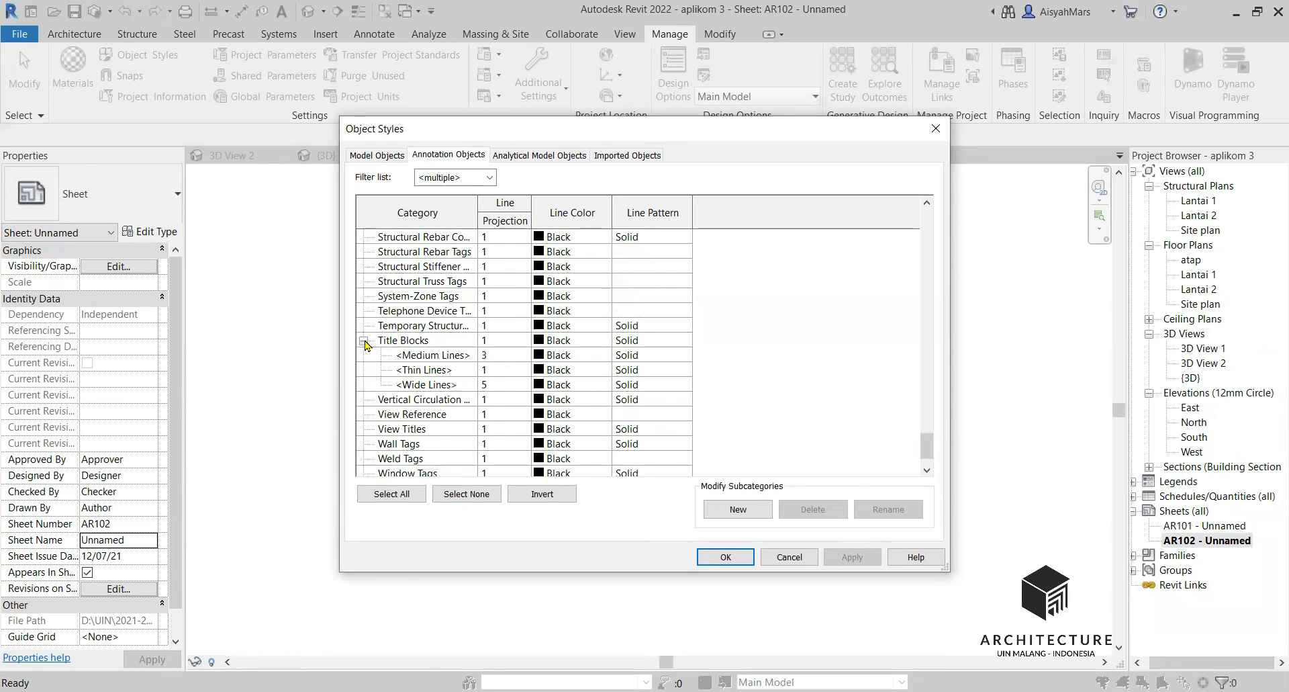
left_click(426, 389)
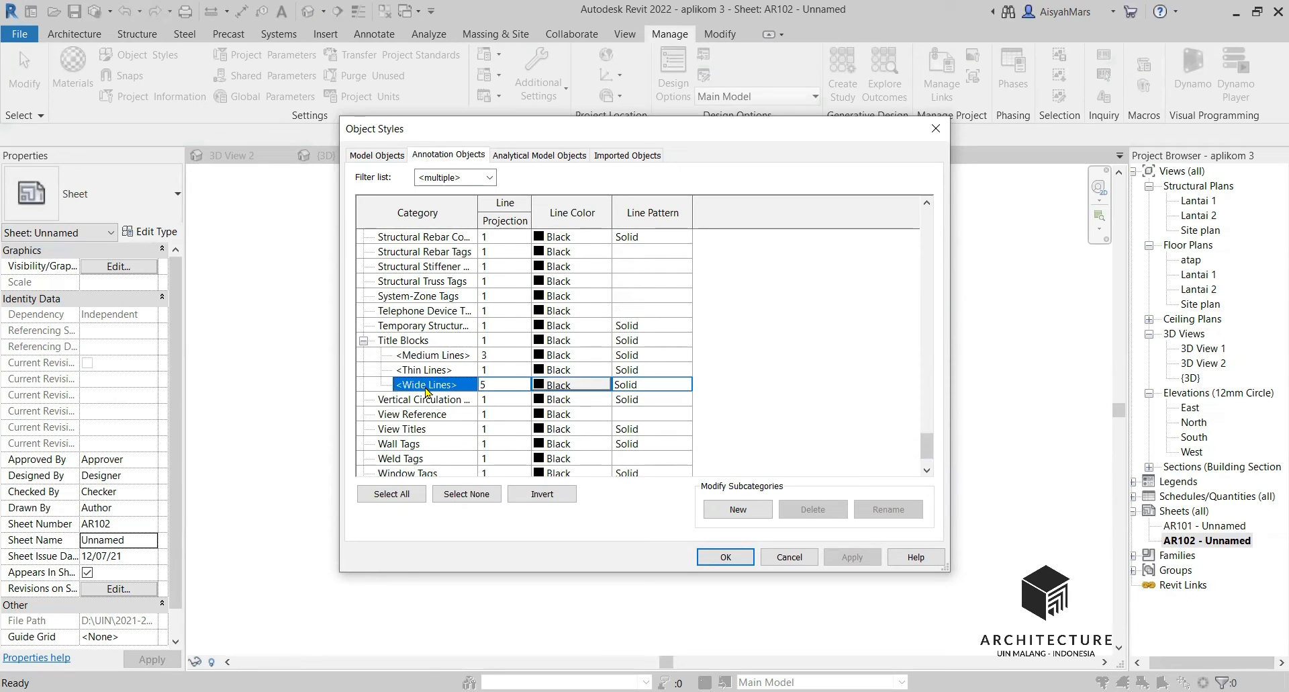
left_click(523, 387)
left_click(523, 384)
left_click(491, 452)
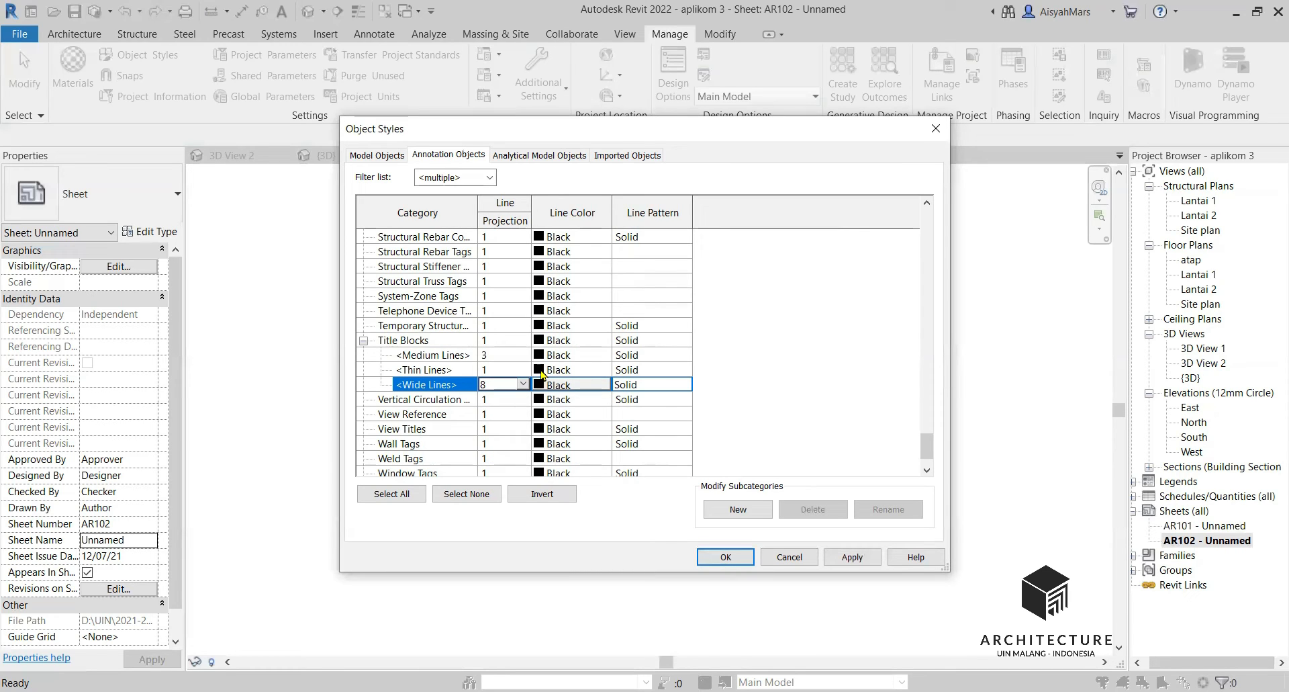
Set the line color of the Title Blocks <Thin Lines> subcategory to grey RGB 097-097-097 and apply the object styles
left_click(538, 371)
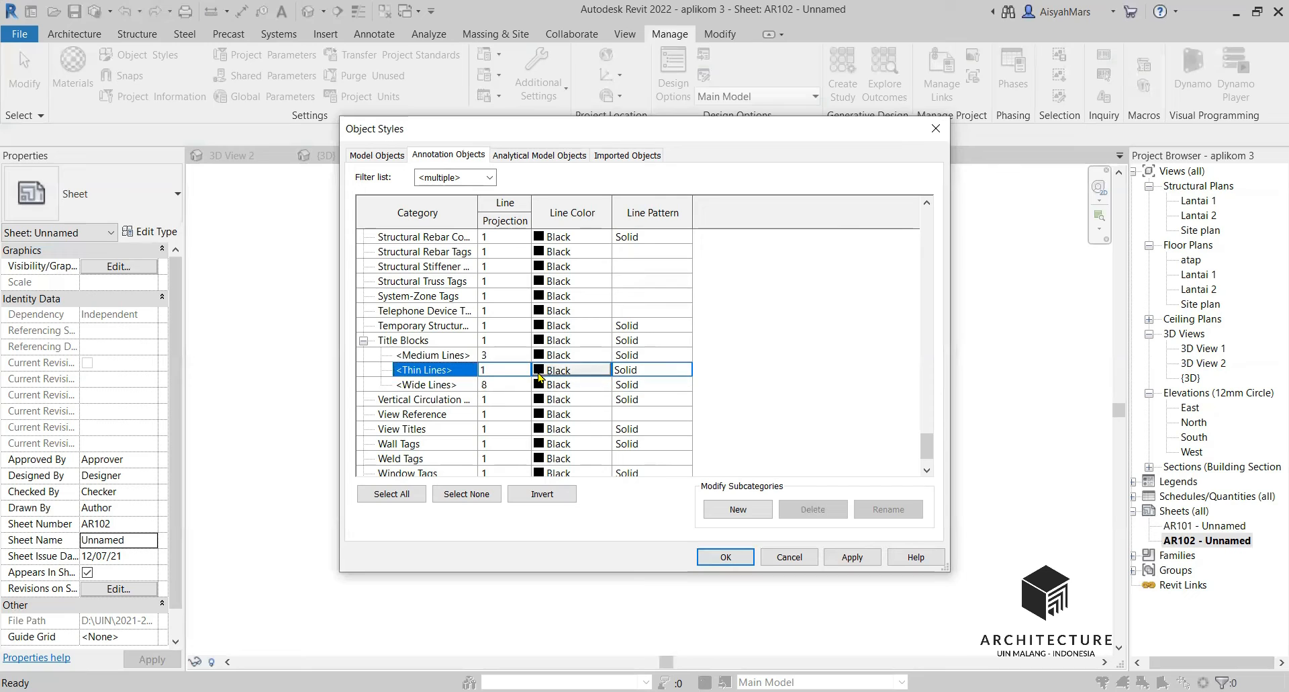
left_click(538, 374)
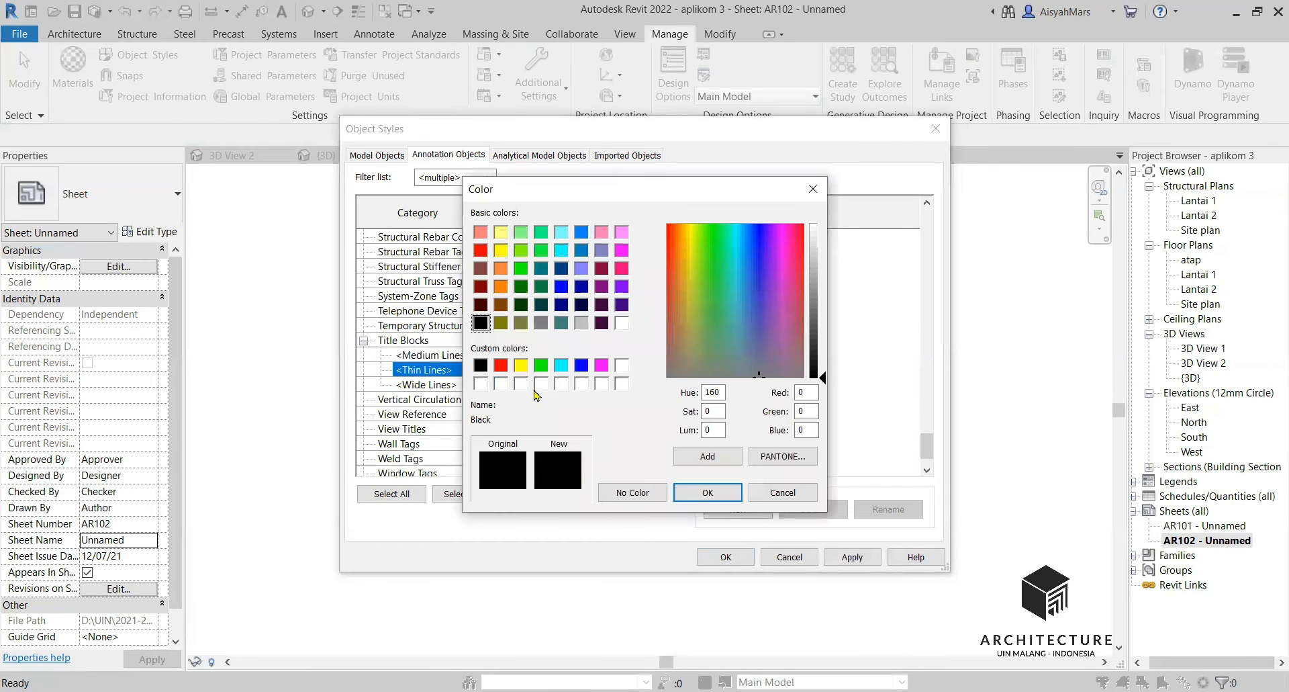
left_click(818, 319)
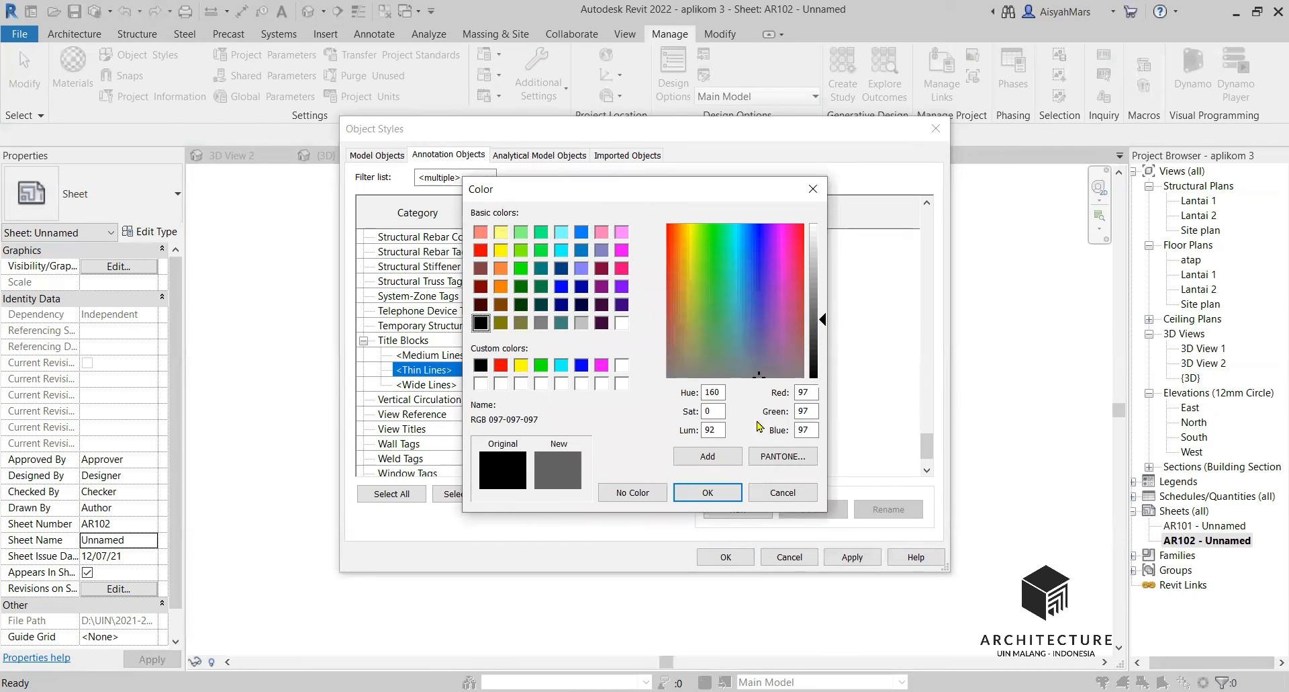
left_click(708, 492)
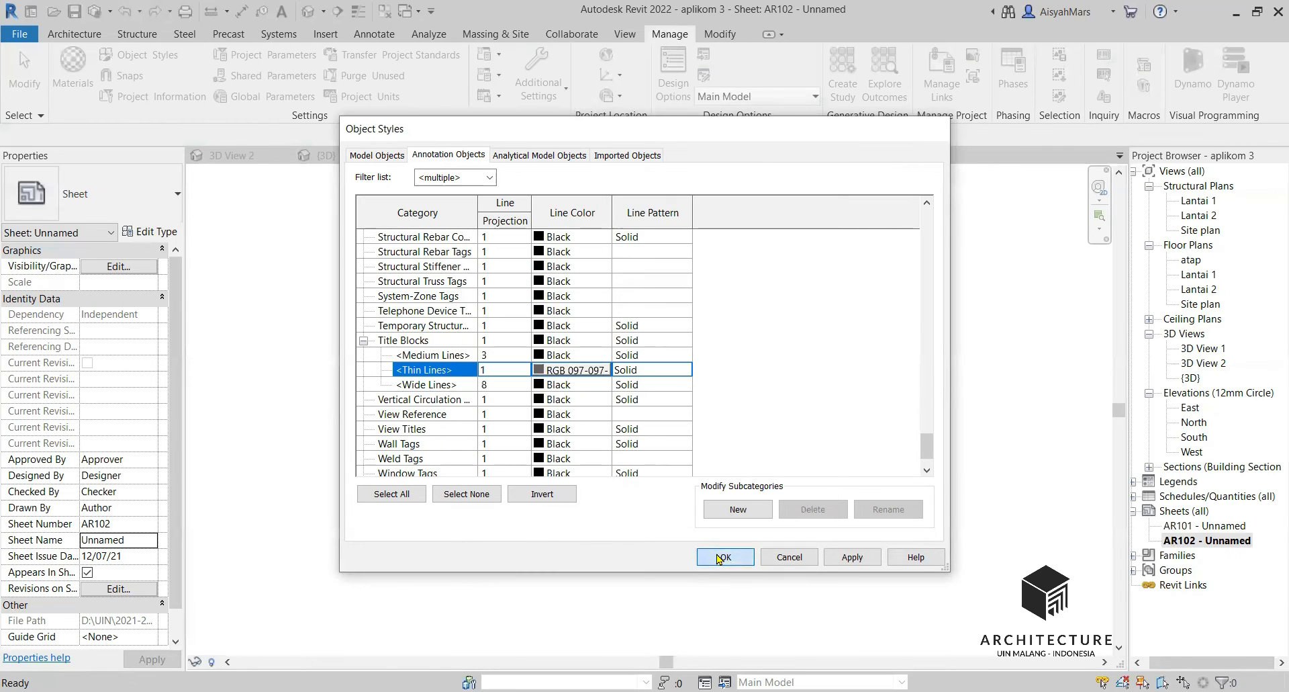
left_click(725, 557)
Inspect the line weights and grey thin lines of the title blocks on sheets AR102 and AR101
scroll(748, 236, "up", 5)
scroll(716, 202, "up", 2)
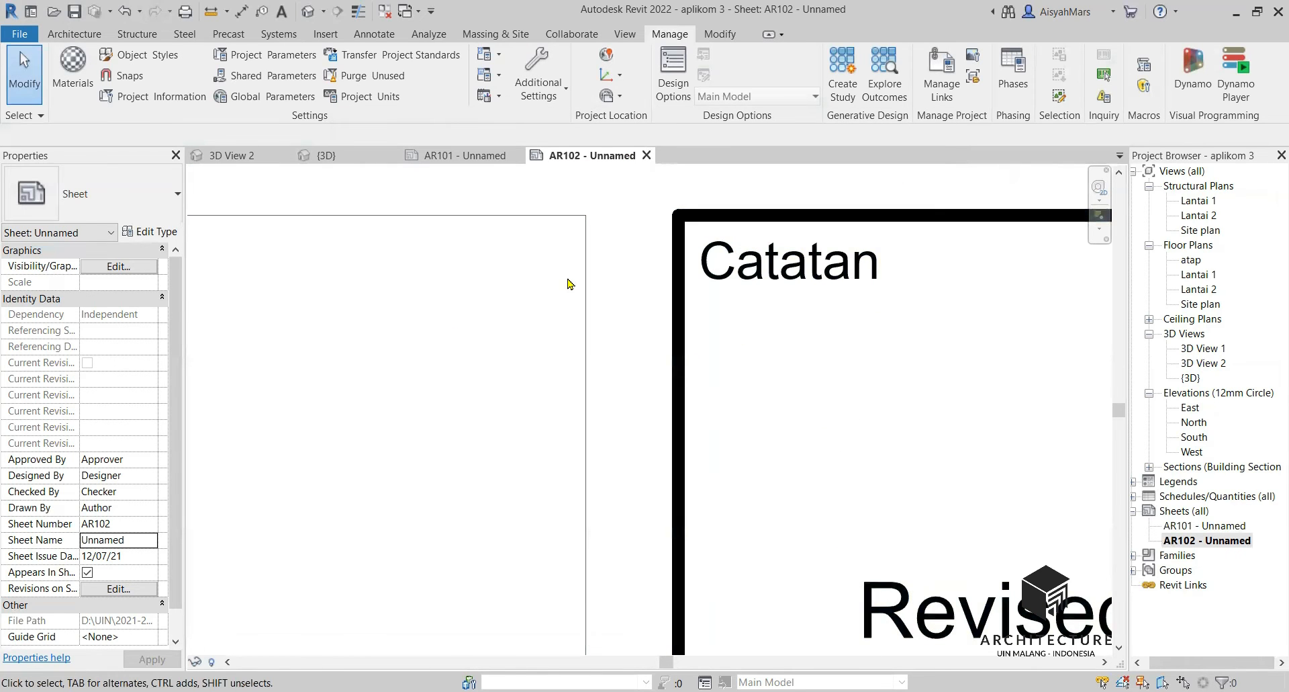
scroll(569, 282, "down", 2)
scroll(610, 466, "up", 4)
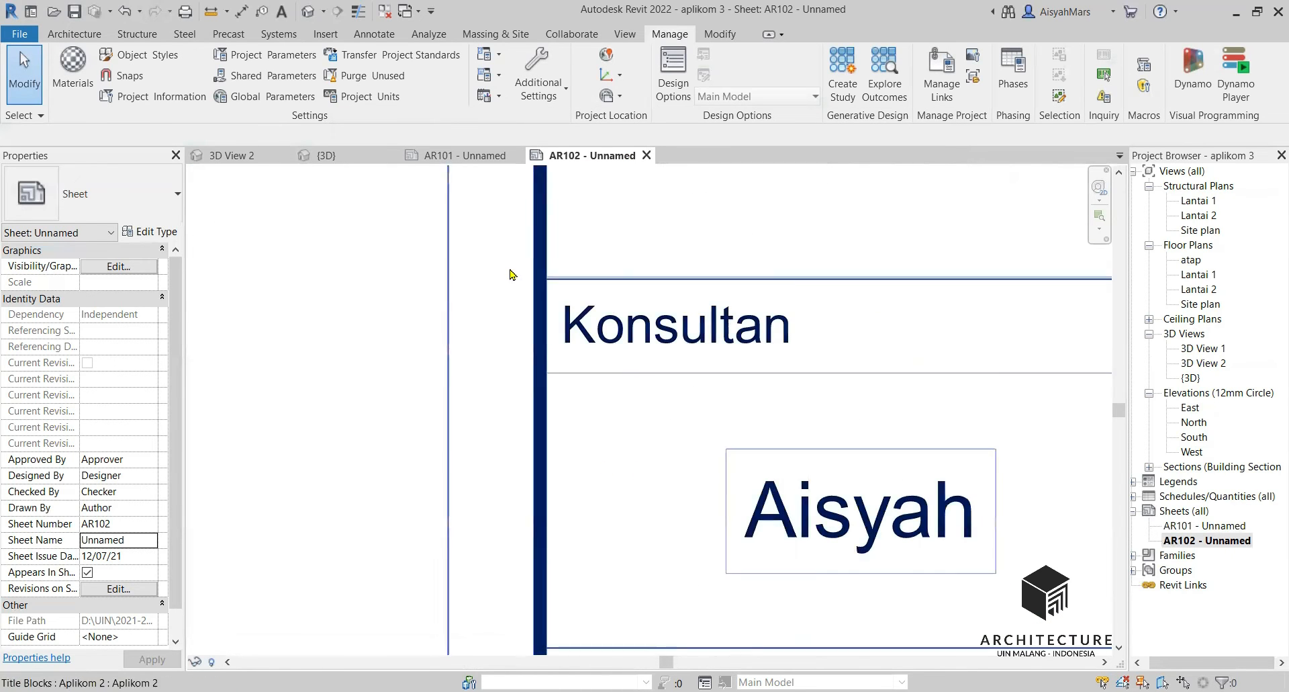
scroll(515, 386, "down", 6)
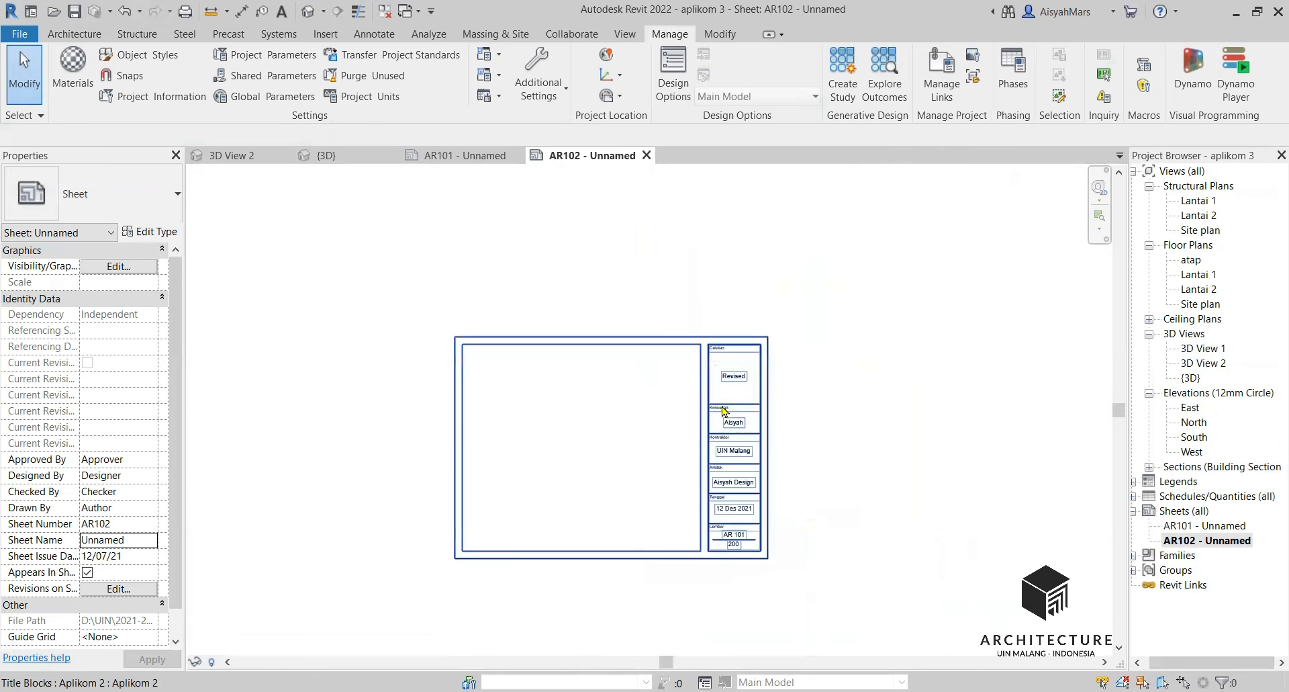
double_click(1185, 529)
scroll(937, 549, "down", 4)
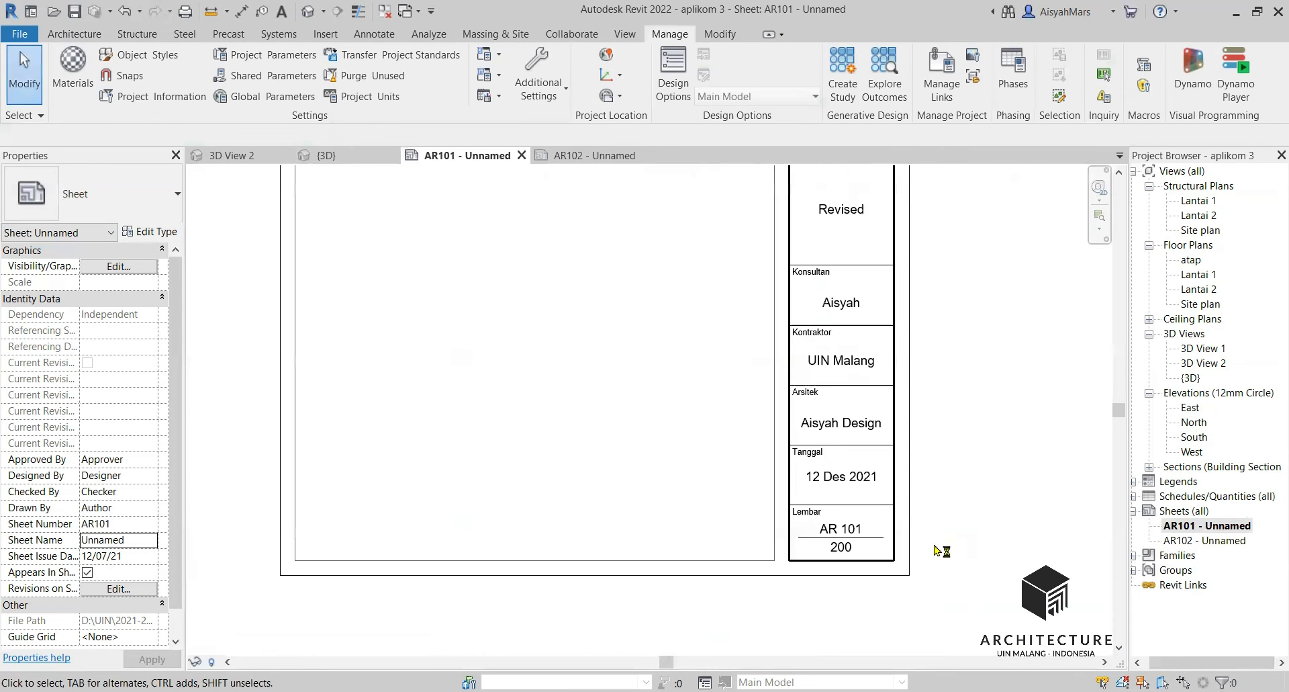
scroll(734, 480, "down", 3)
scroll(586, 417, "up", 2)
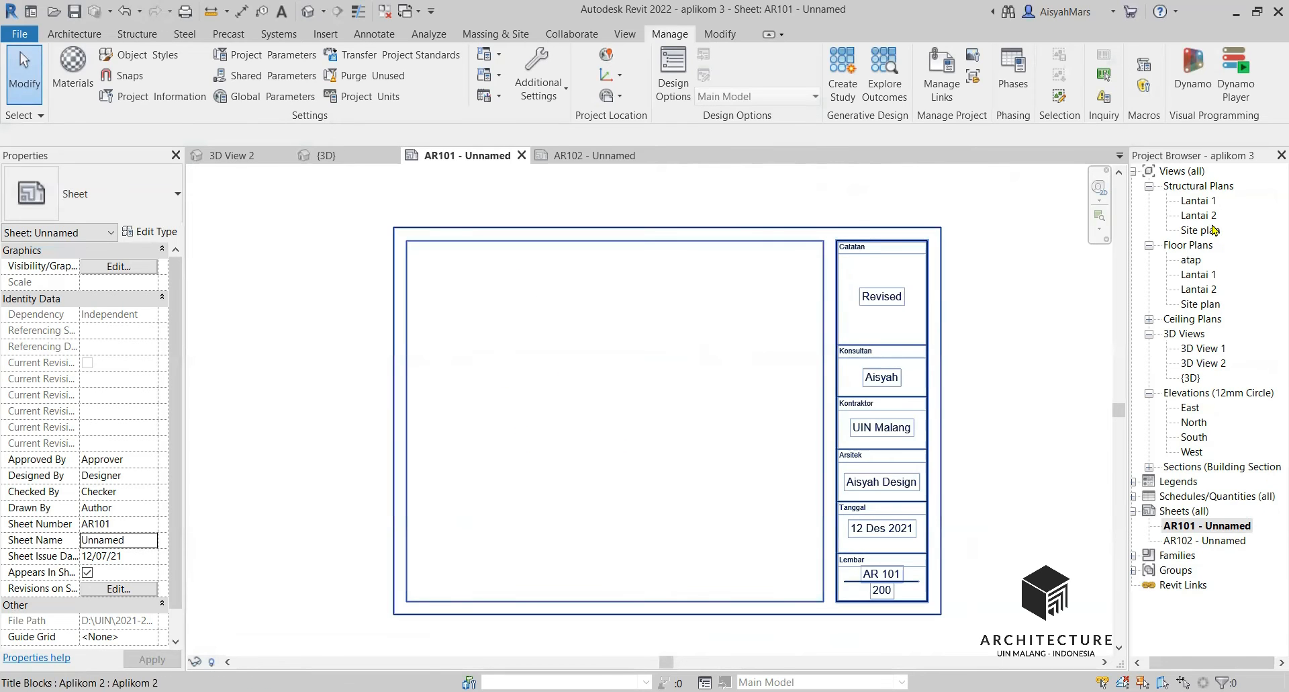
Rename sheet AR101 from Unnamed to "Denah Lt. 1", keeping its number
left_click(1228, 529)
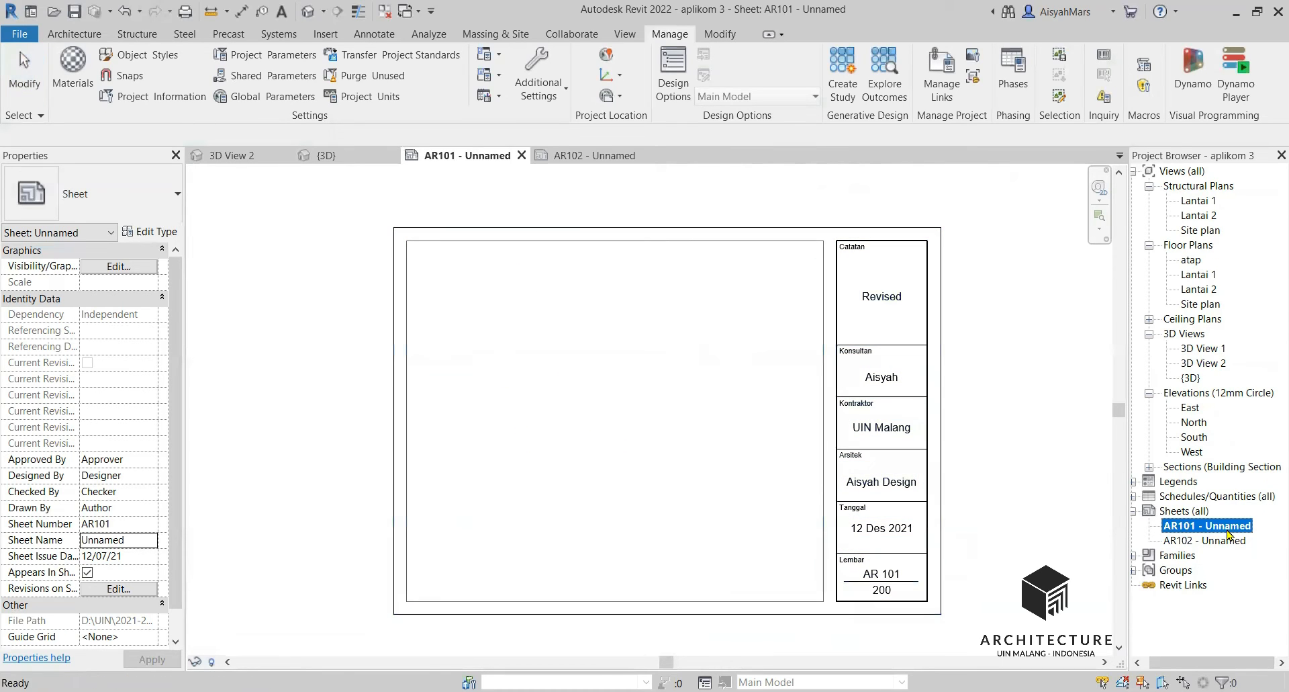
right_click(1227, 531)
left_click(1143, 411)
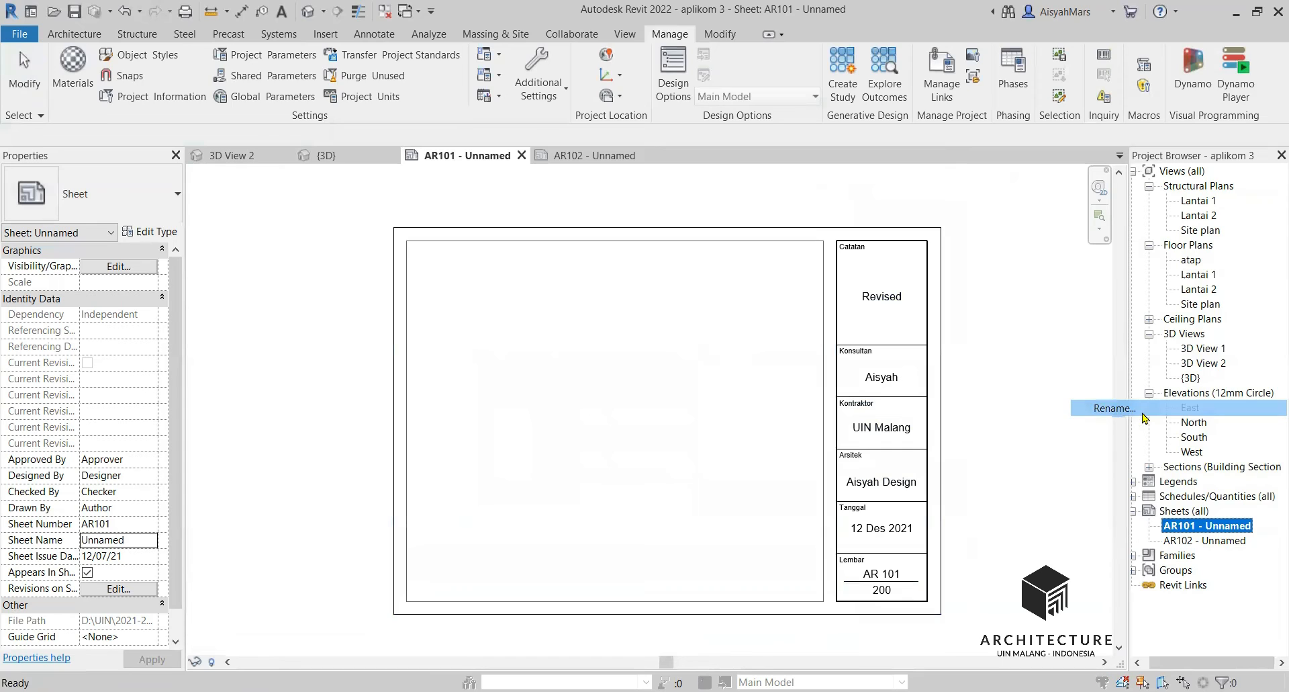
double_click(656, 371)
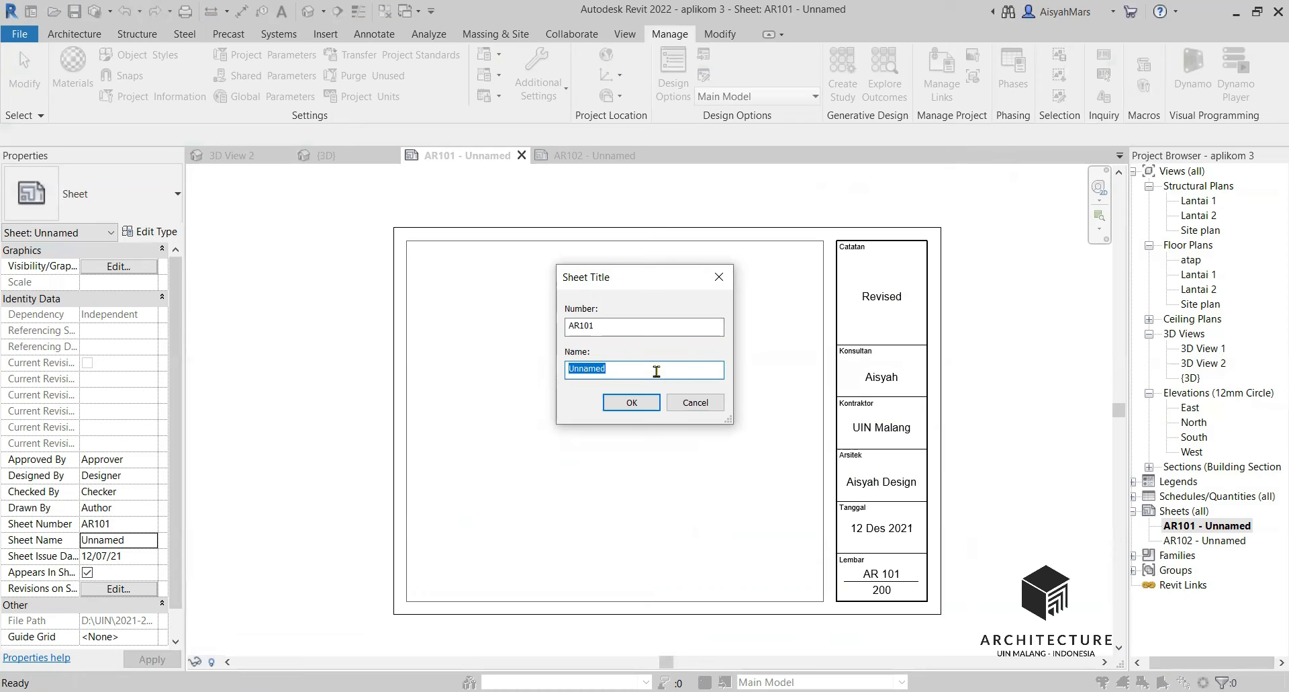
type("Denah Lt. 1")
left_click(628, 403)
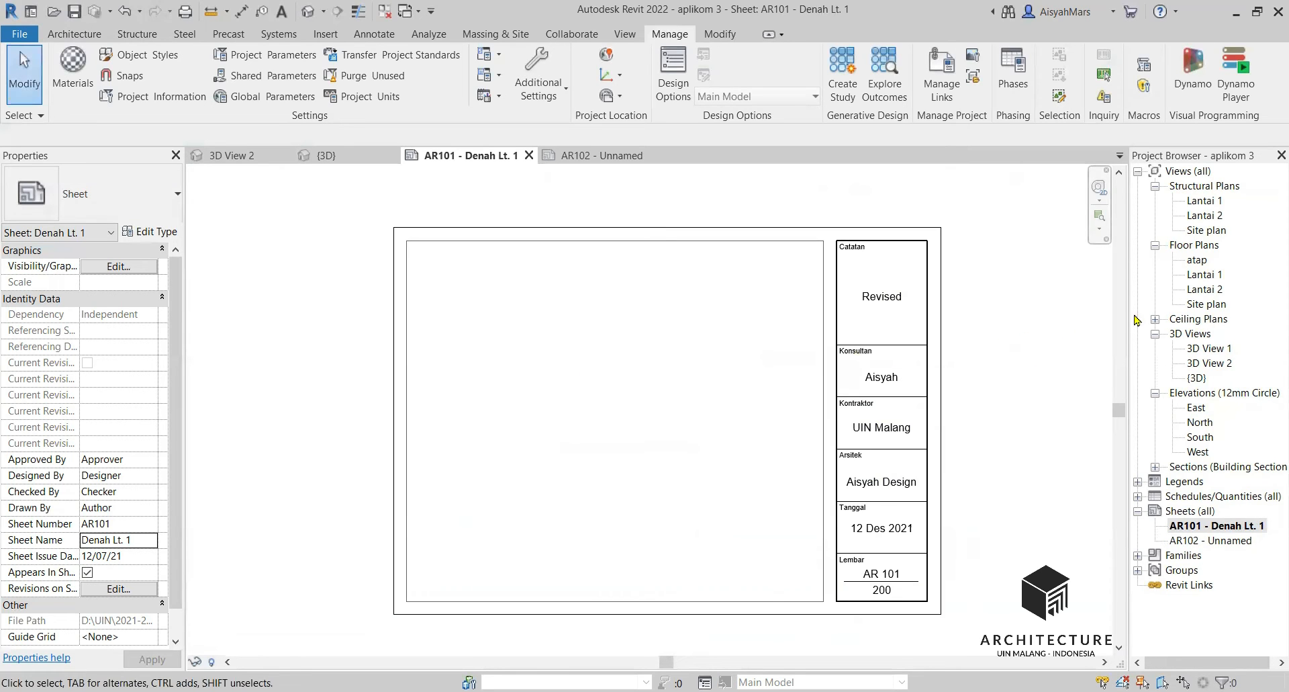
Place the Lantai 1 floor plan view on sheet AR101, centred roughly over the title block frame
left_click(1203, 275)
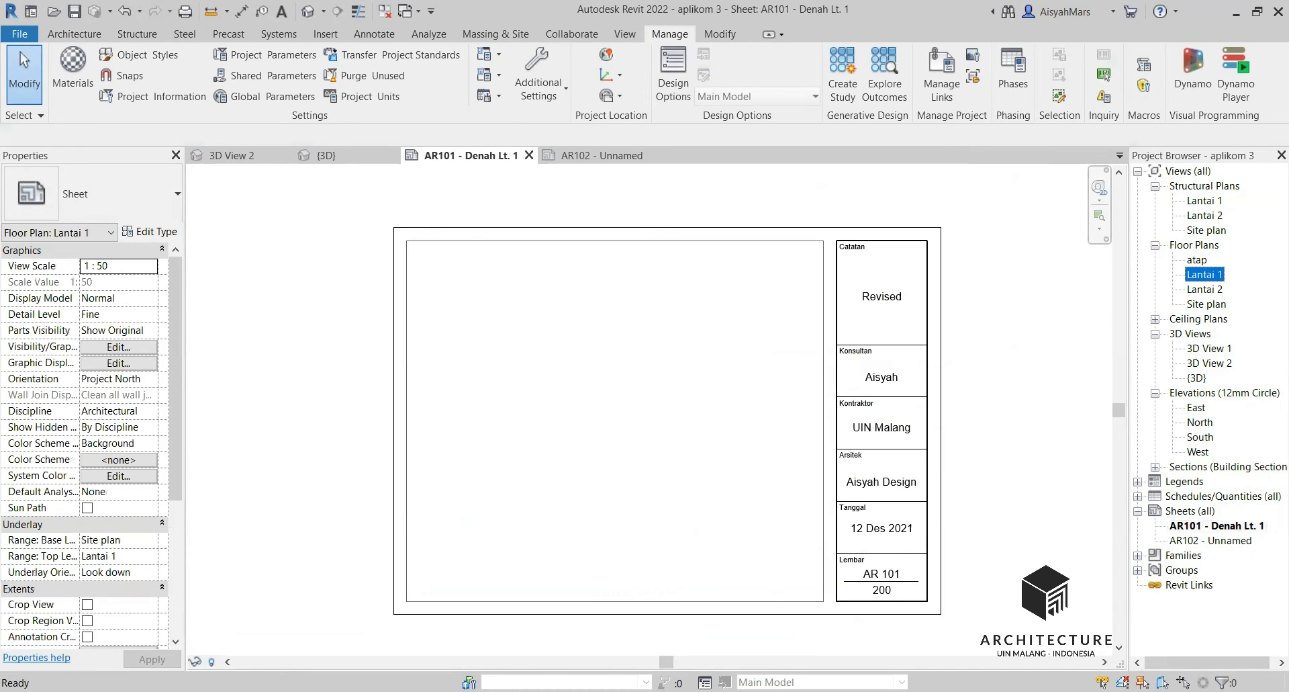
left_click_drag(1204, 274, 651, 396)
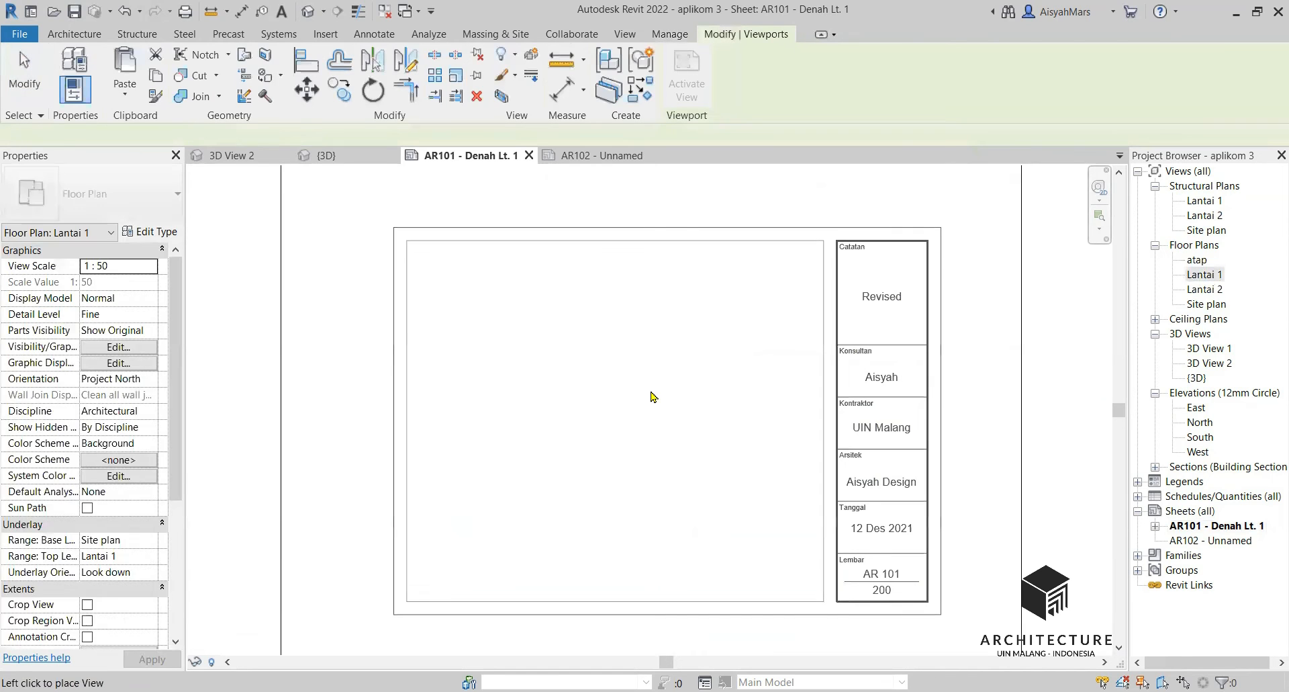
scroll(651, 396, "down", 3)
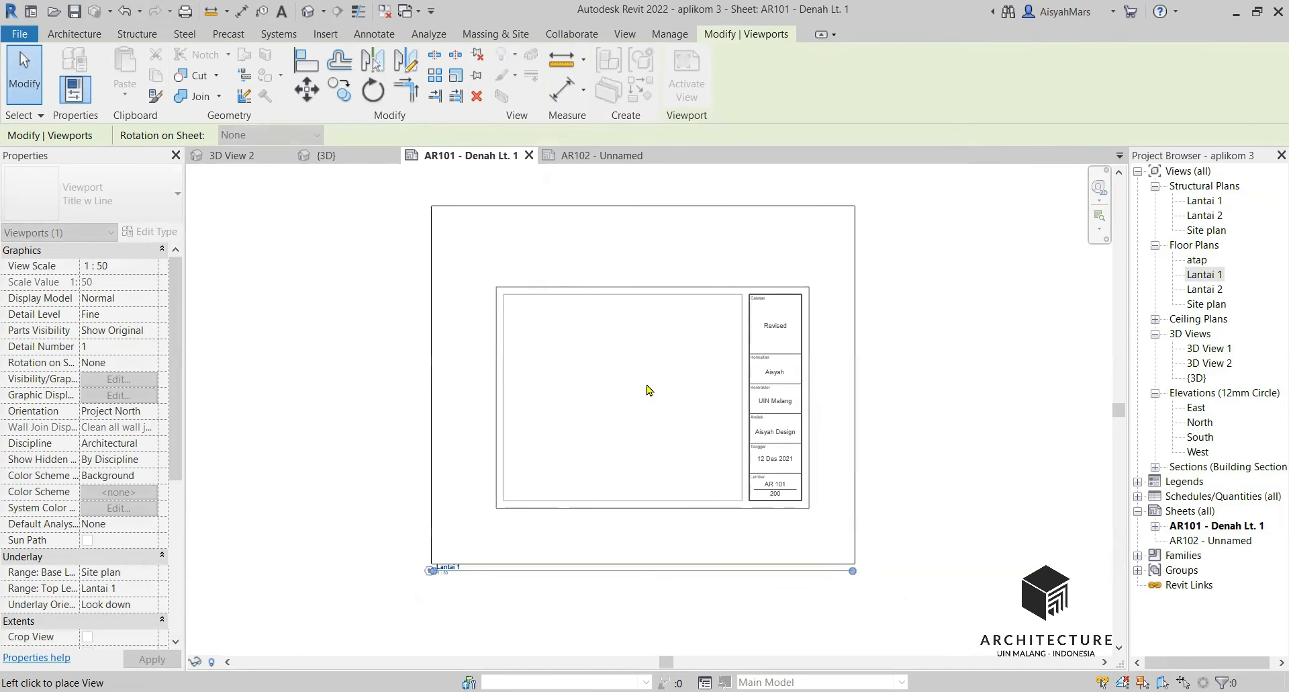
left_click(651, 388)
scroll(661, 534, "up", 1)
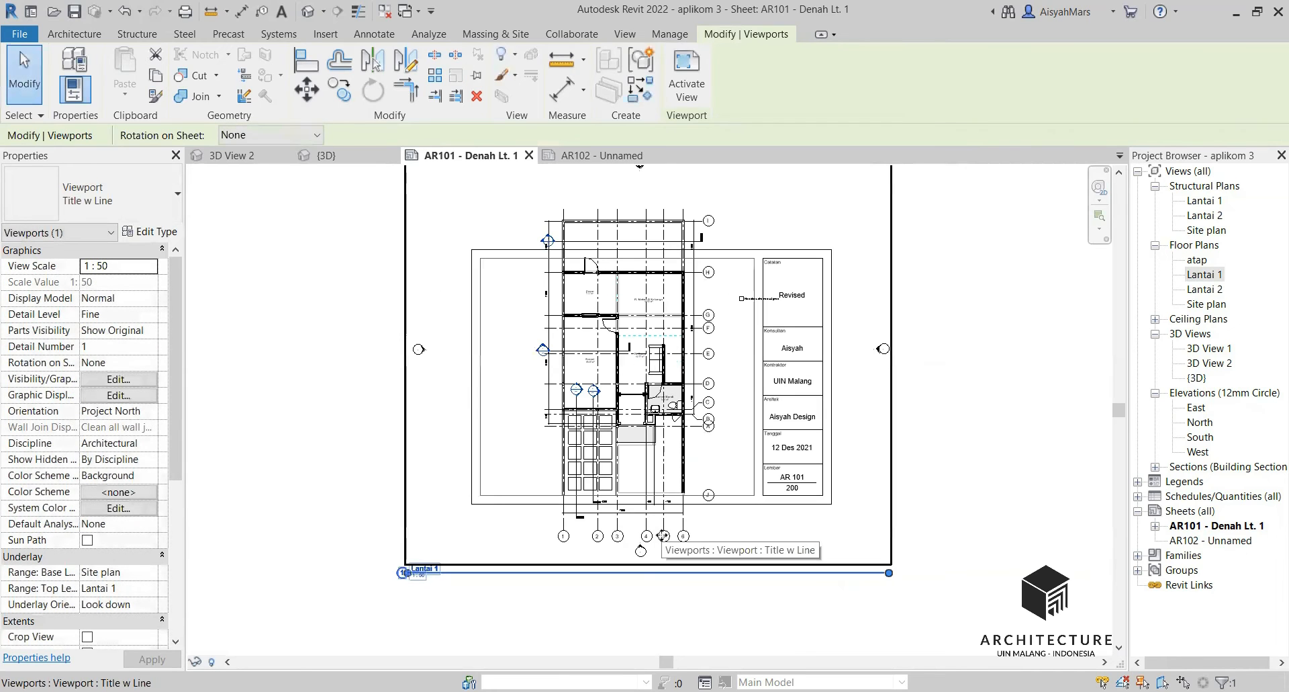
Set the Lantai 1 viewport's scale to 1:100 and move the viewport inside the title block's drawing frame
left_click(130, 263)
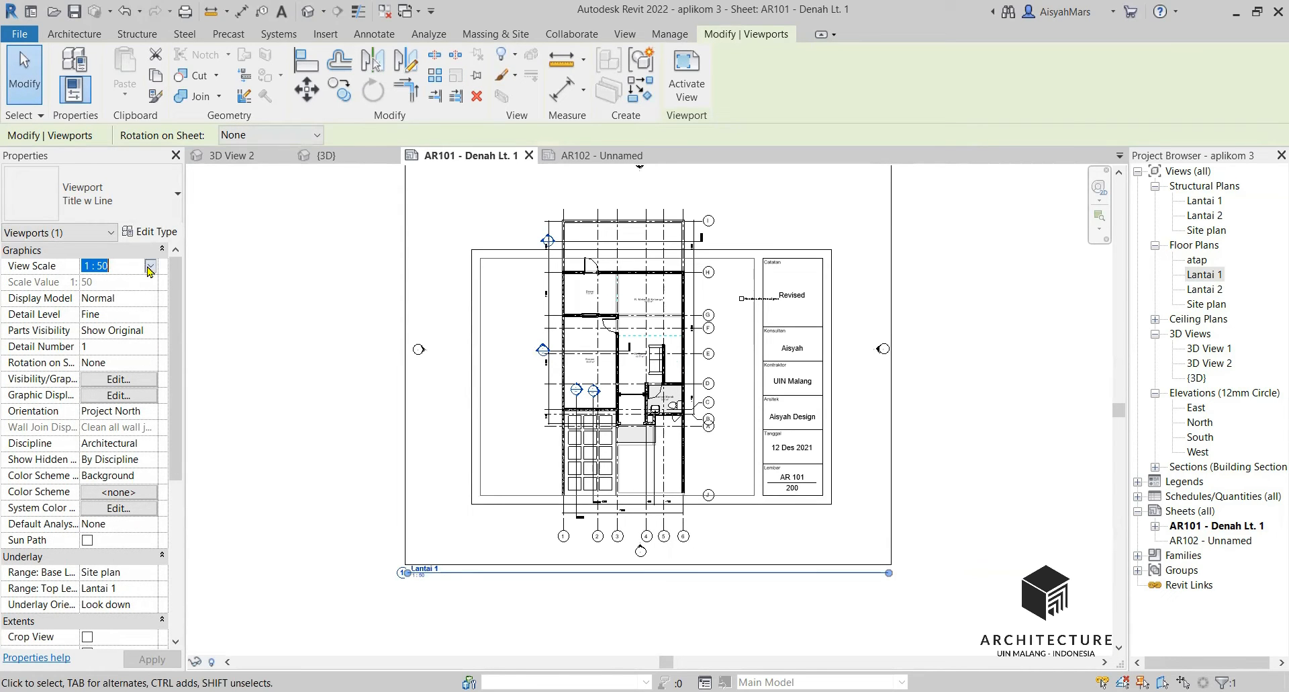
left_click(149, 268)
left_click(113, 306)
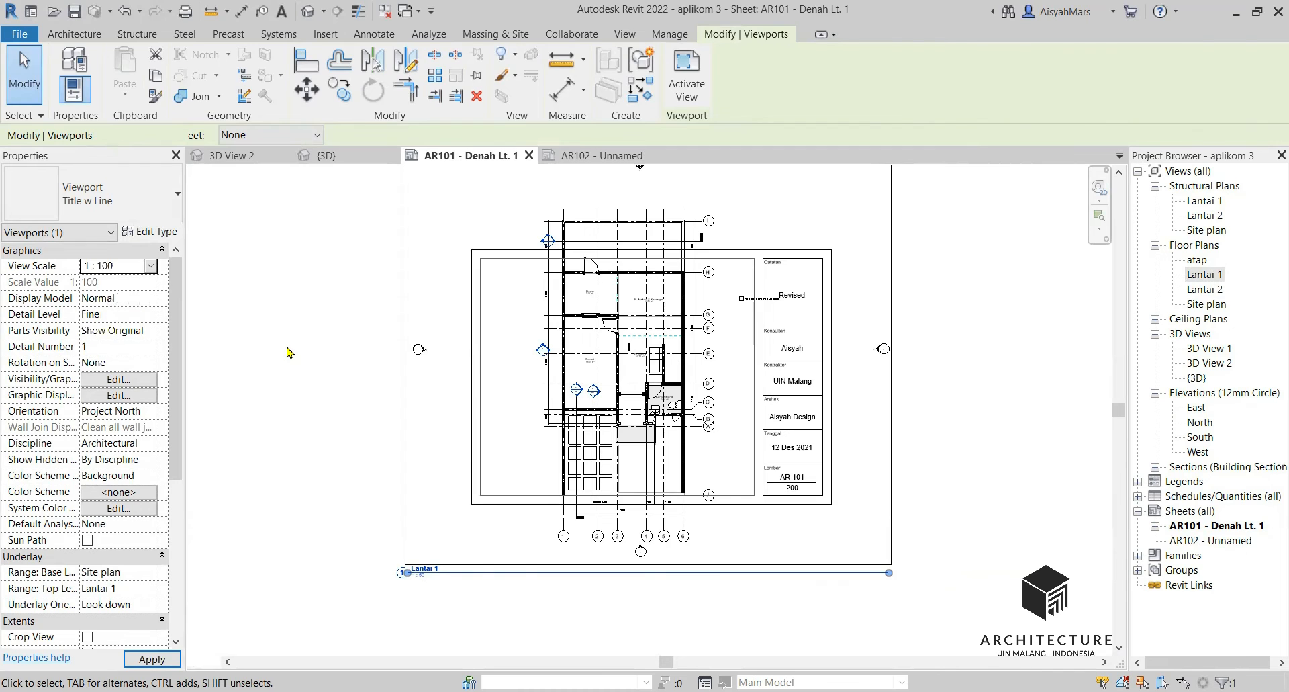
left_click_drag(508, 545, 603, 447)
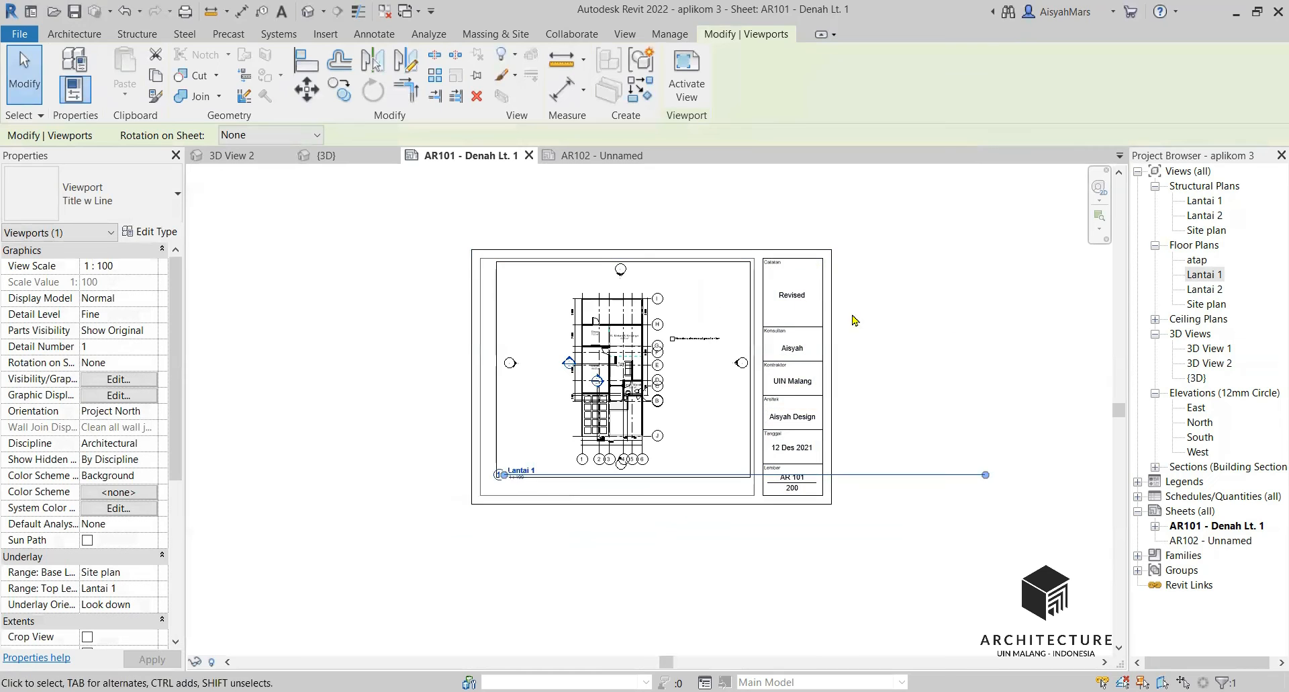
scroll(680, 267, "up", 1)
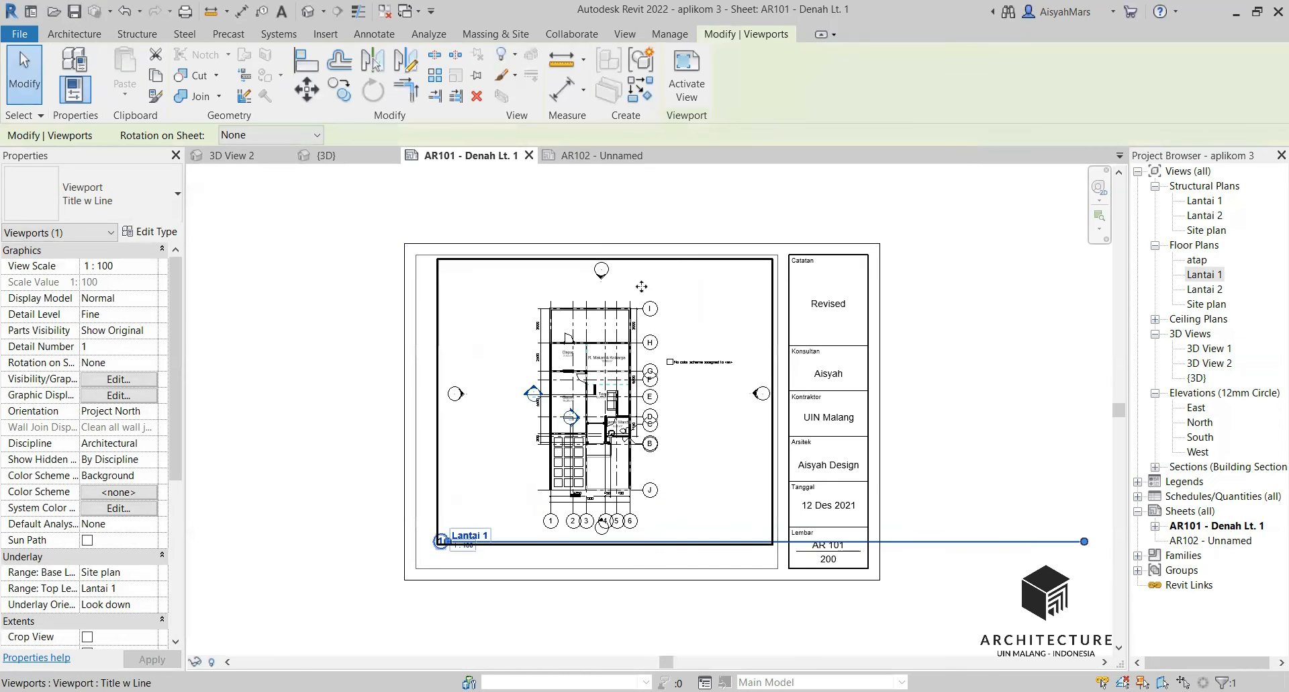
Activate the Lantai 1 view on the sheet and pull all four sides of its crop region in around the floor plan
double_click(485, 437)
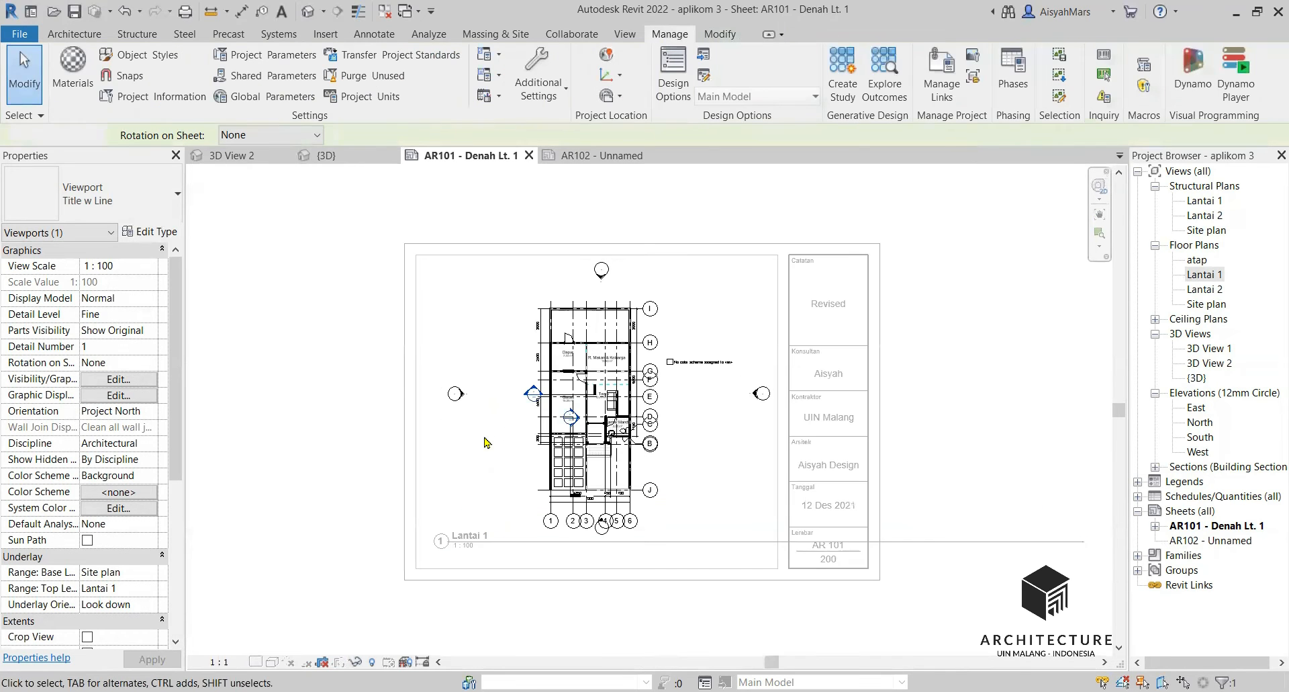
scroll(579, 423, "up", 2)
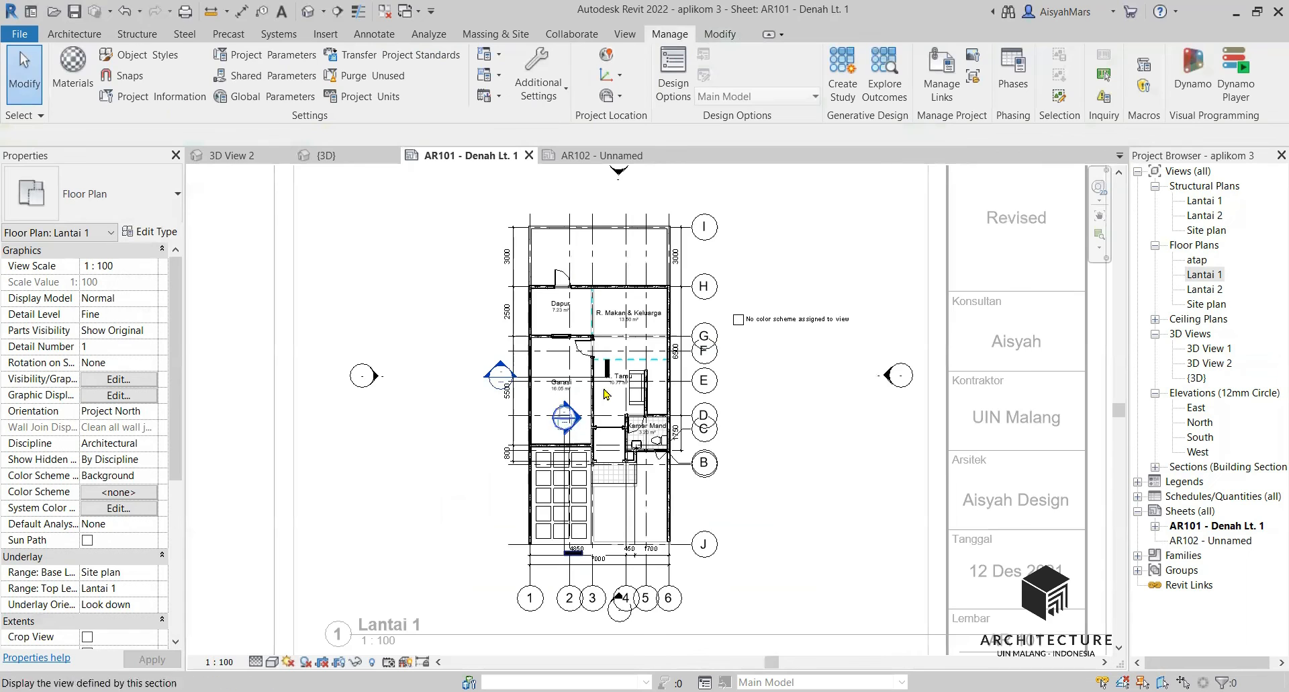
scroll(593, 380, "down", 1)
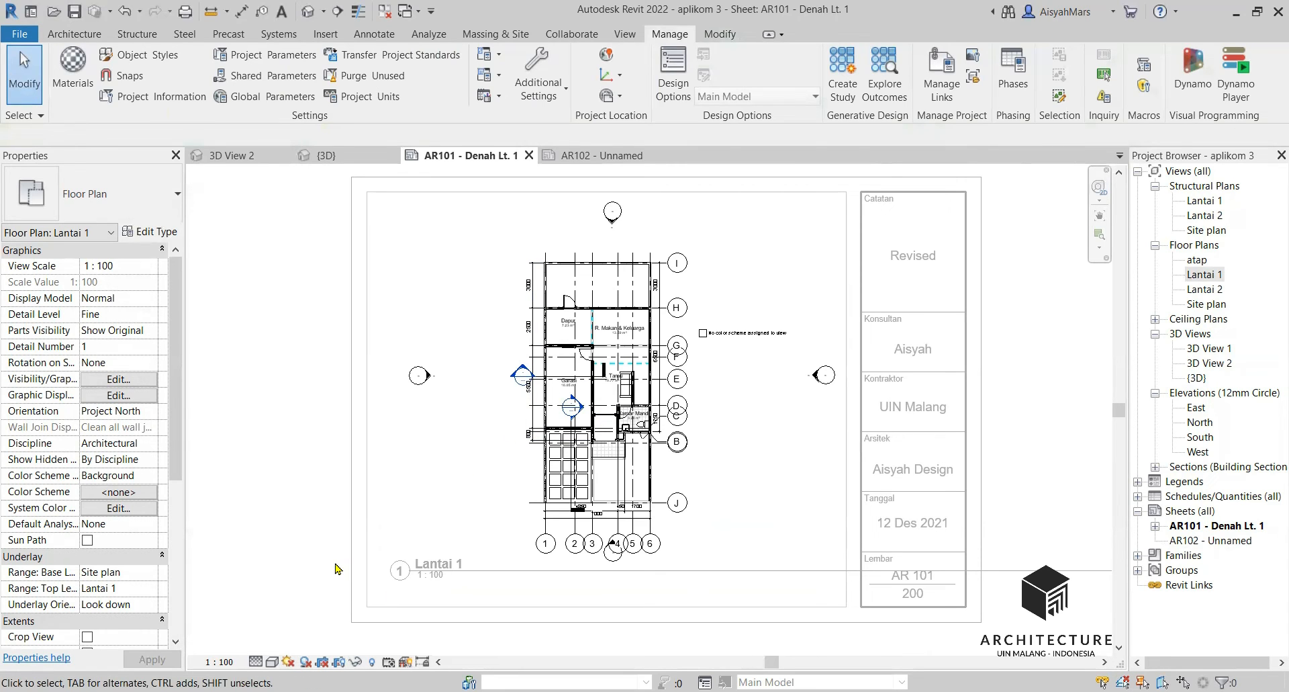
scroll(337, 569, "down", 2)
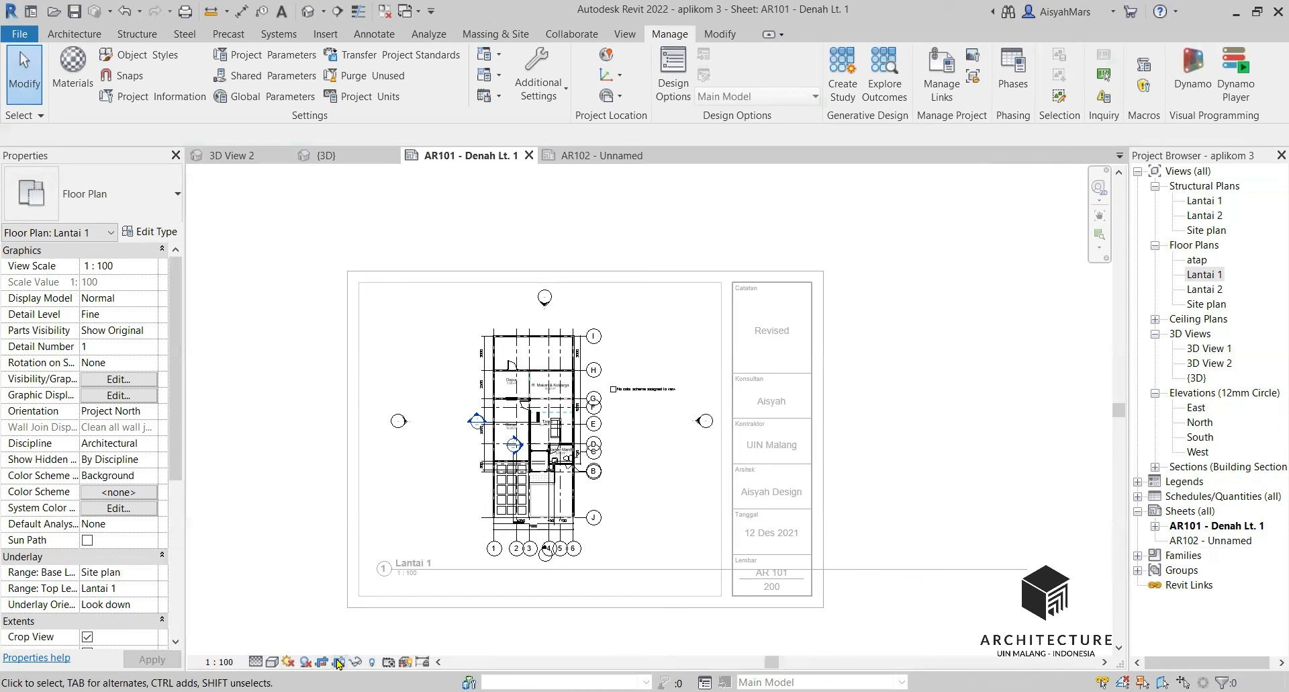
left_click(392, 265)
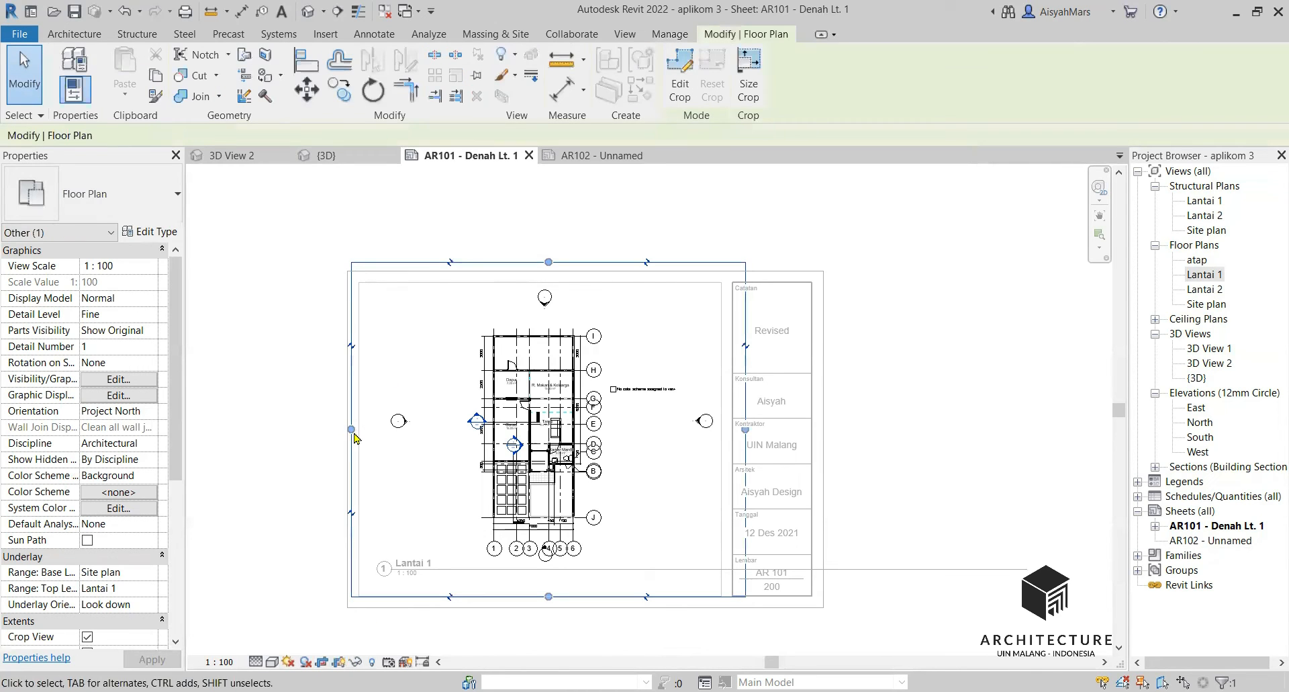
left_click_drag(354, 433, 418, 442)
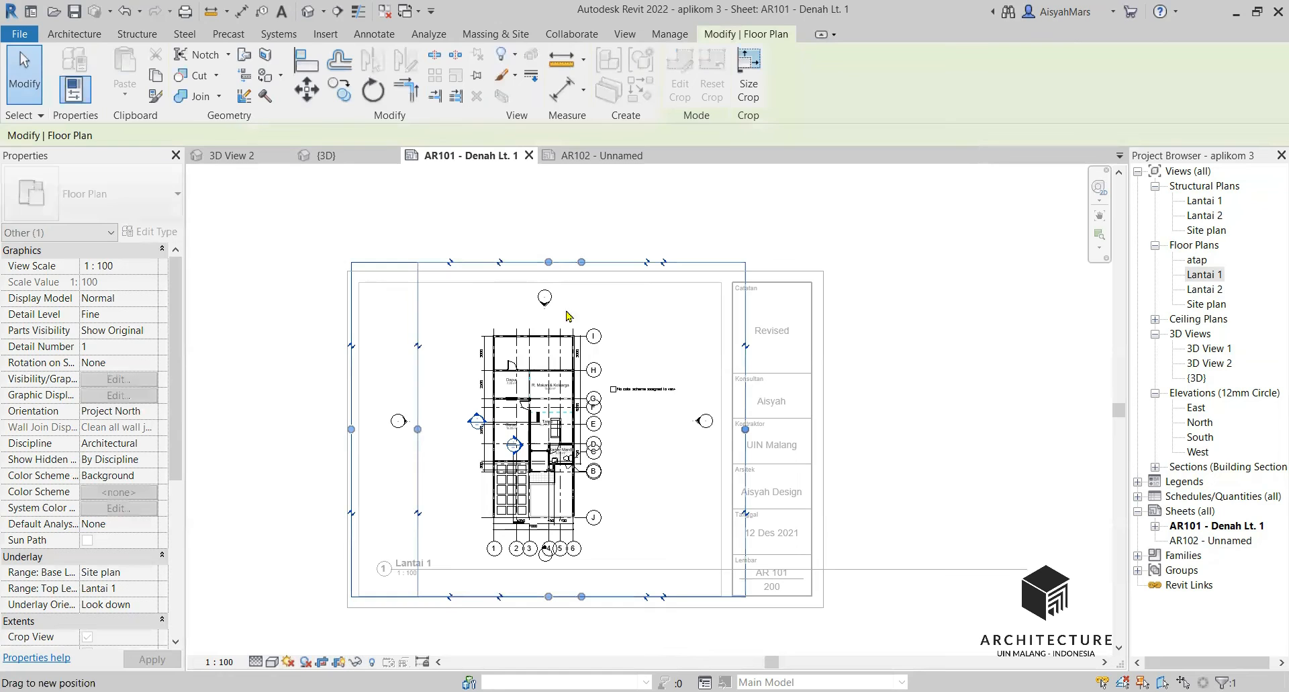
left_click_drag(581, 262, 582, 311)
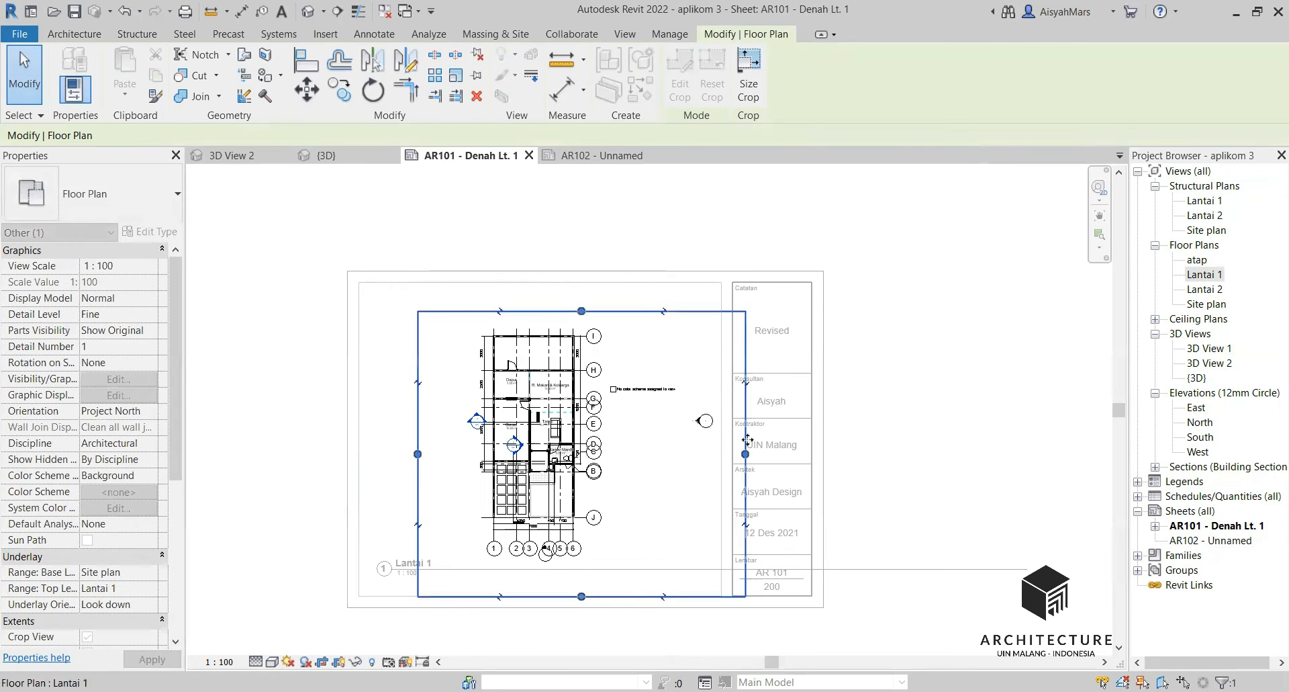
left_click_drag(747, 441, 607, 453)
left_click_drag(512, 597, 515, 564)
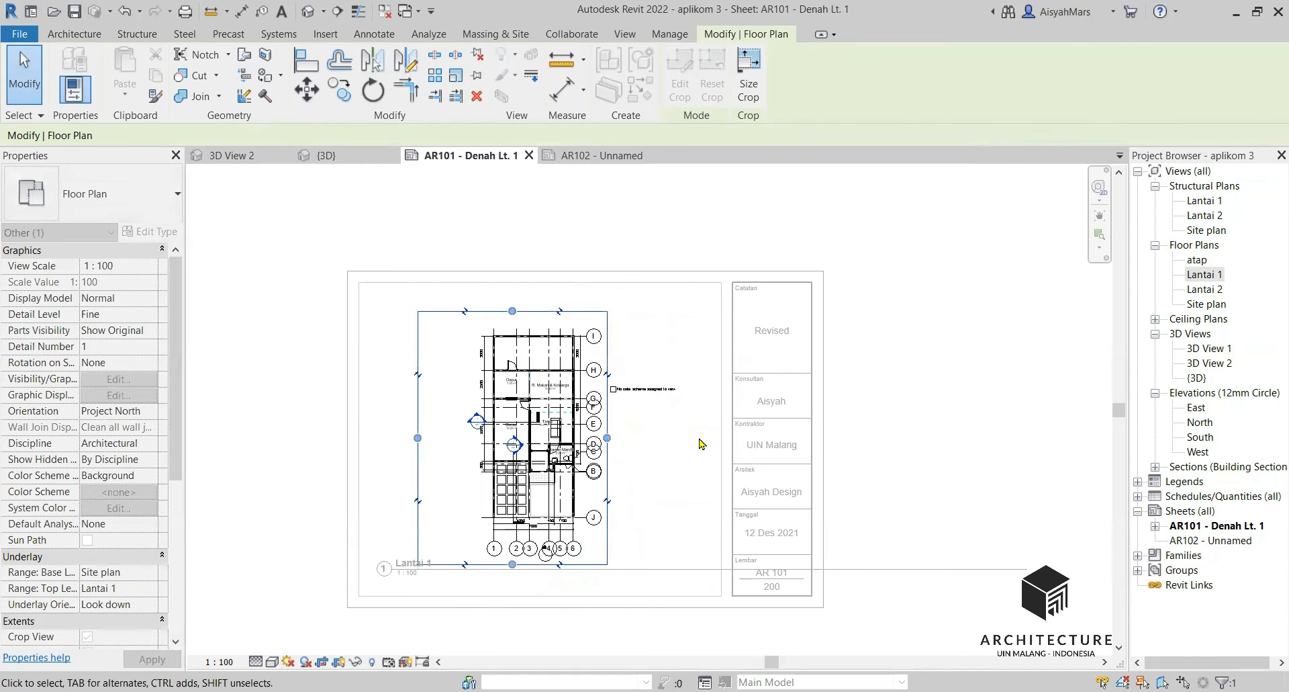
left_click(700, 440)
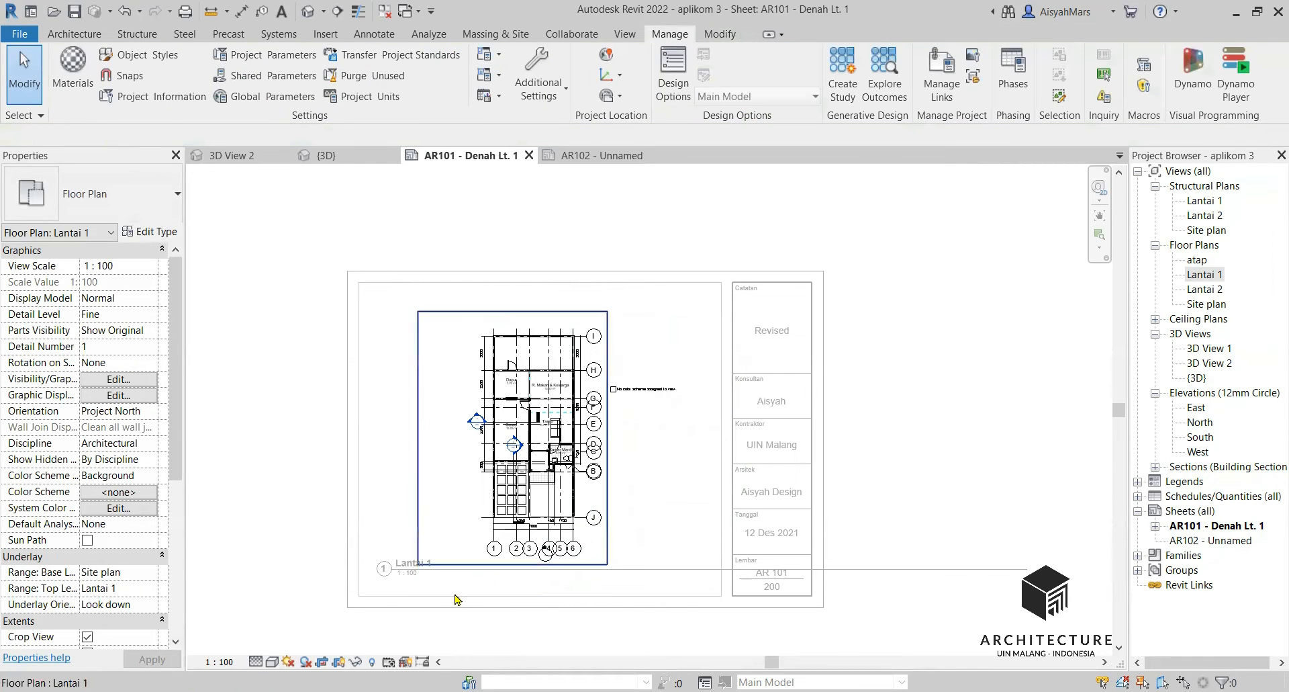
Turn off cropping with the crop region hidden for the Lantai 1 view and return to sheet AR101
left_click(323, 663)
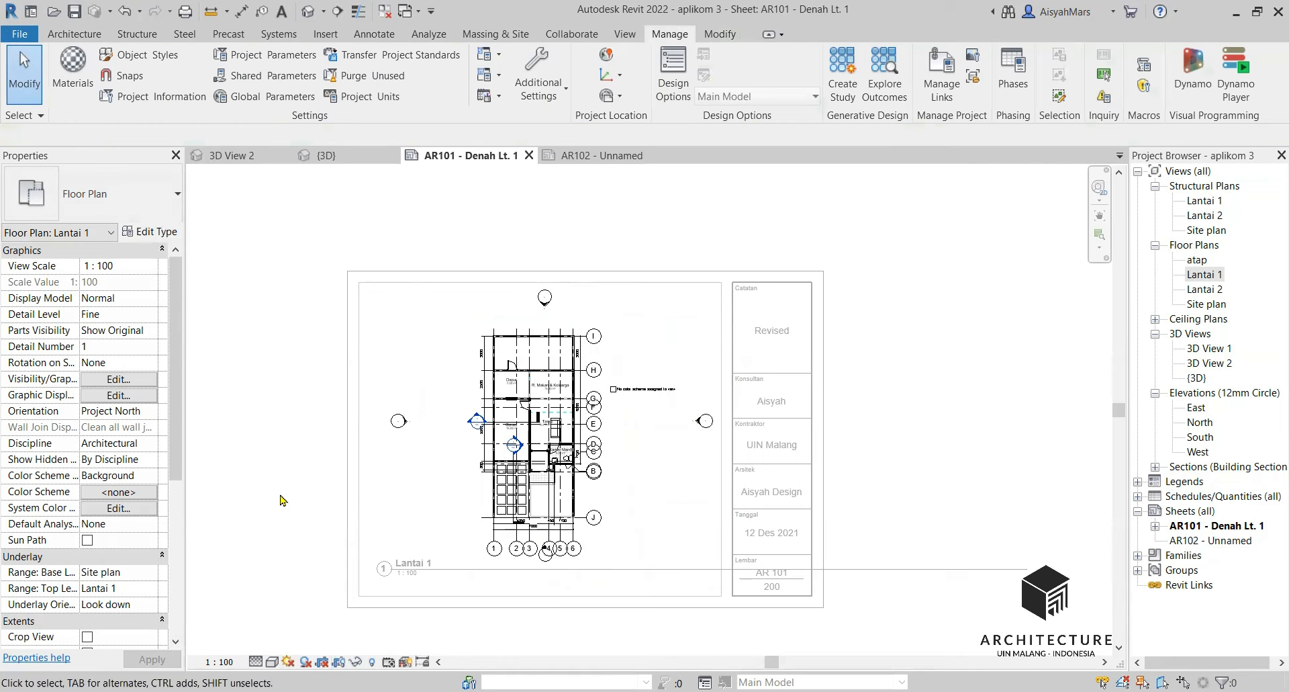
left_click(936, 383)
scroll(748, 498, "up", 2)
scroll(470, 564, "down", 1)
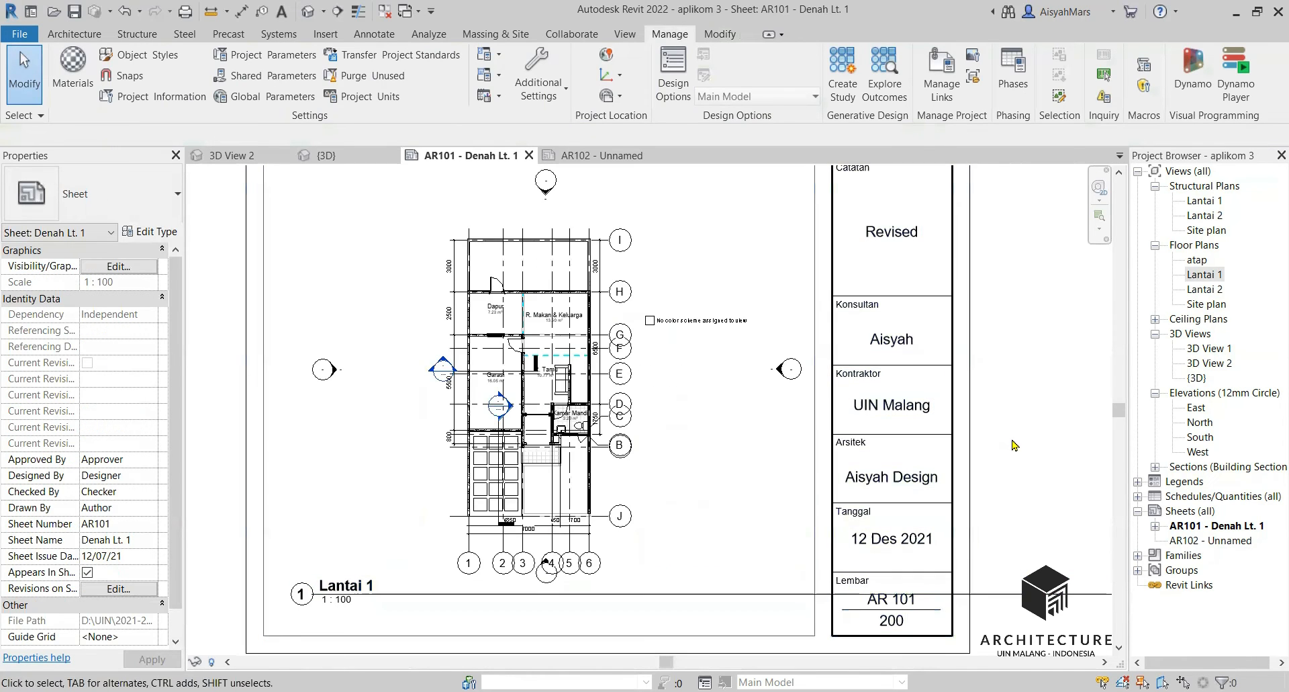
scroll(463, 561, "down", 1)
Reactivate the Lantai 1 view, toggle its crop region visibility on and off, and deactivate the view
double_click(451, 556)
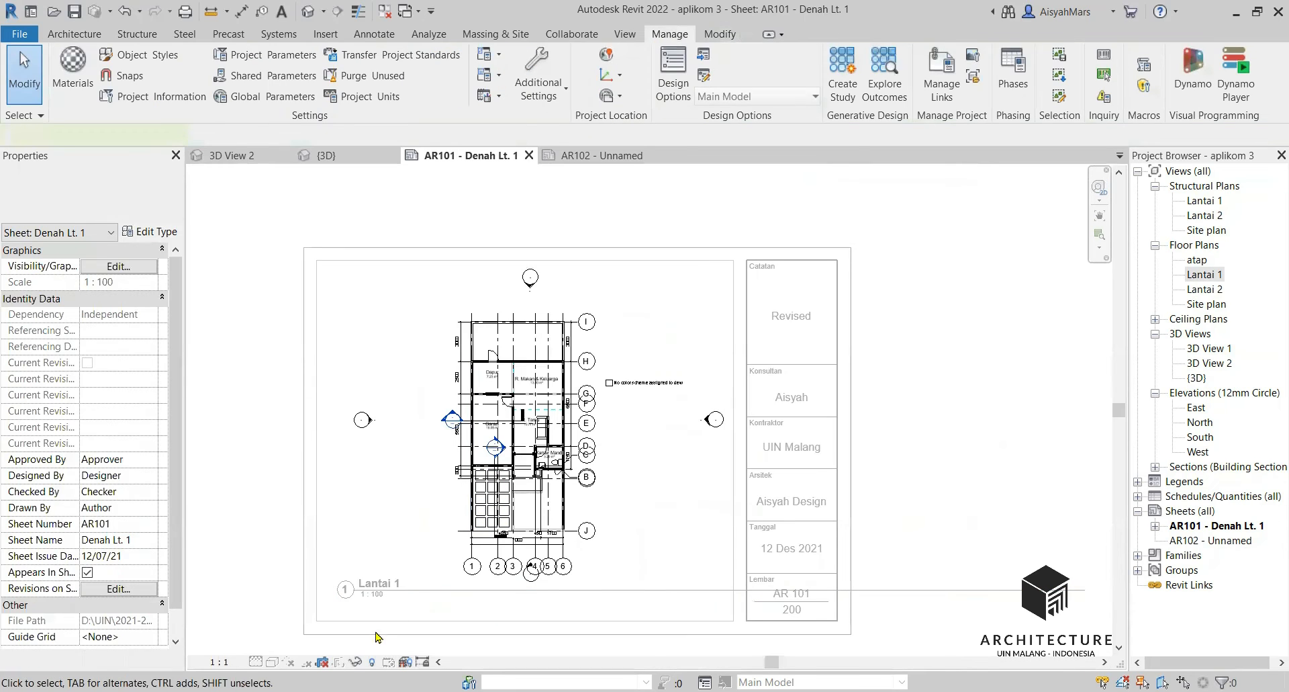
left_click(337, 667)
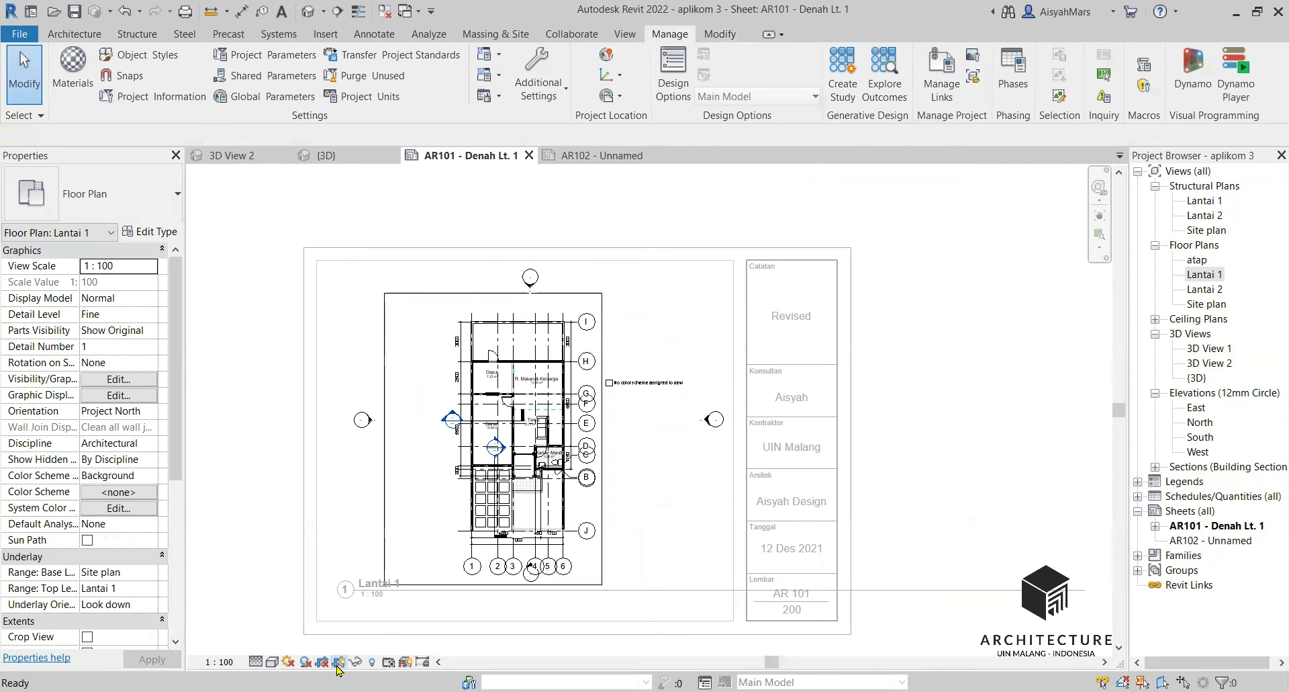
left_click(340, 663)
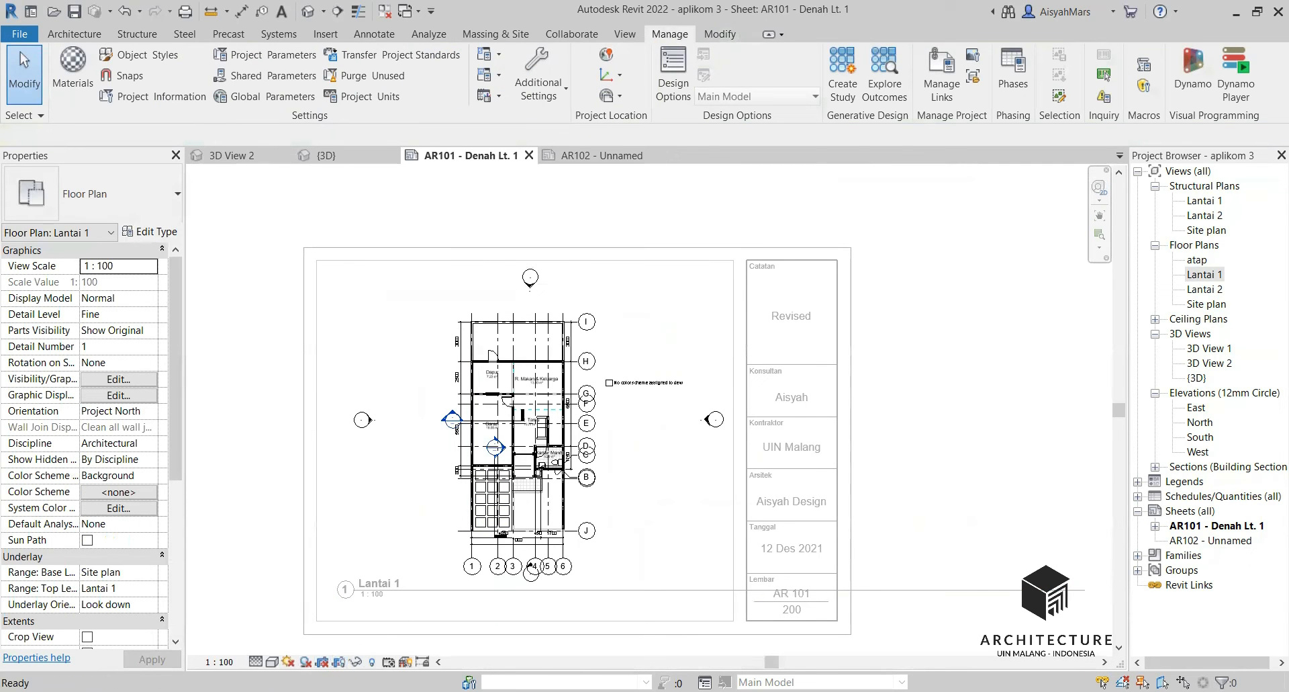
left_click(338, 662)
left_click(339, 664)
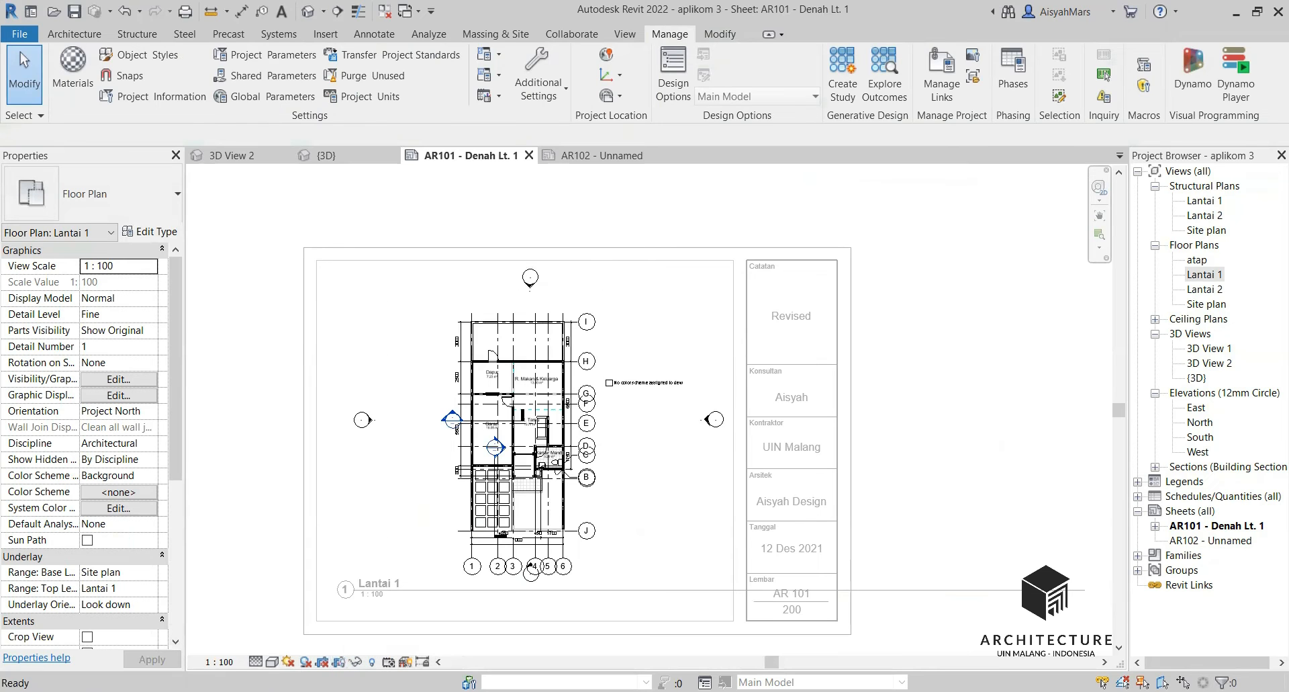
double_click(267, 539)
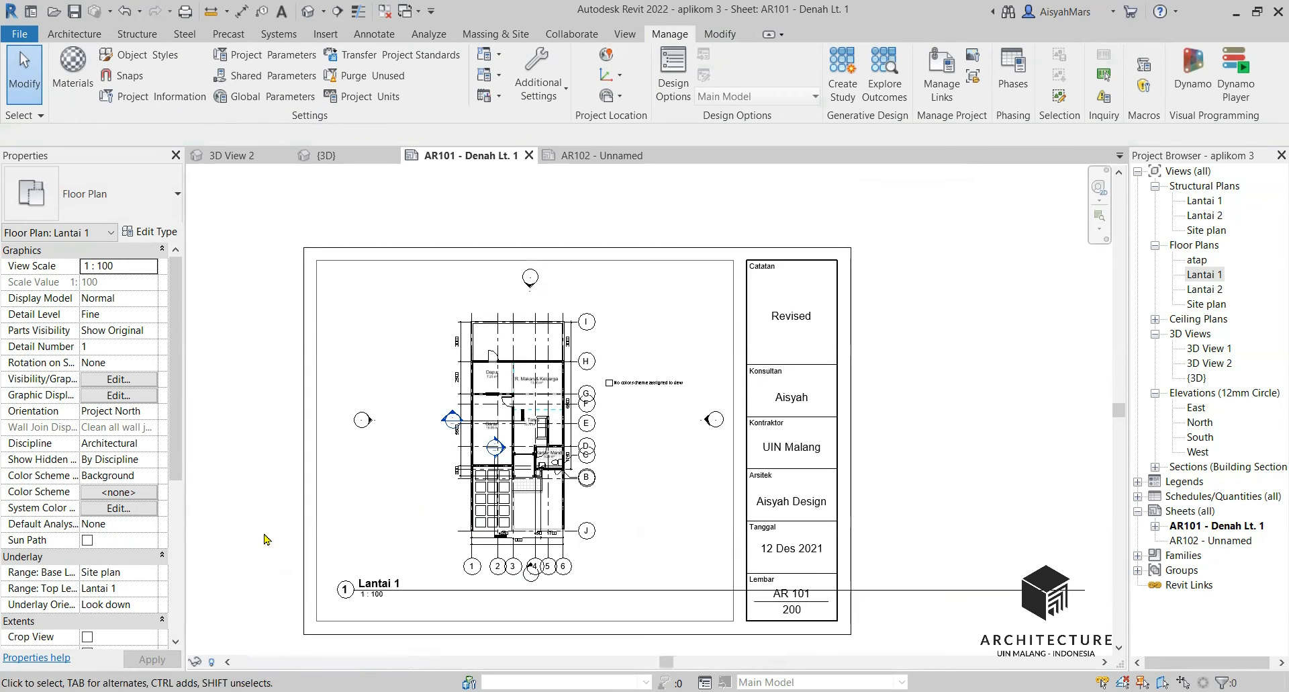
Show the crop region of the Lantai 1 view and check on the sheet how its boundary appears around the plan
left_click(535, 445)
double_click(351, 546)
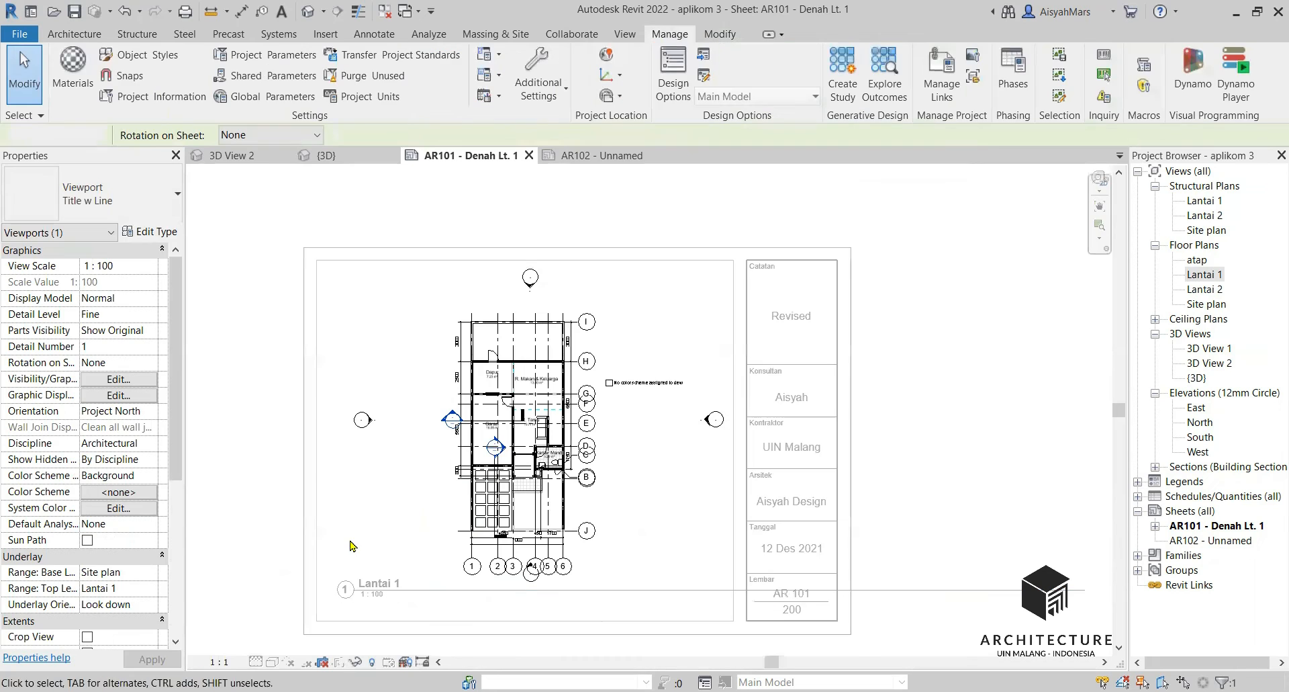
left_click(336, 664)
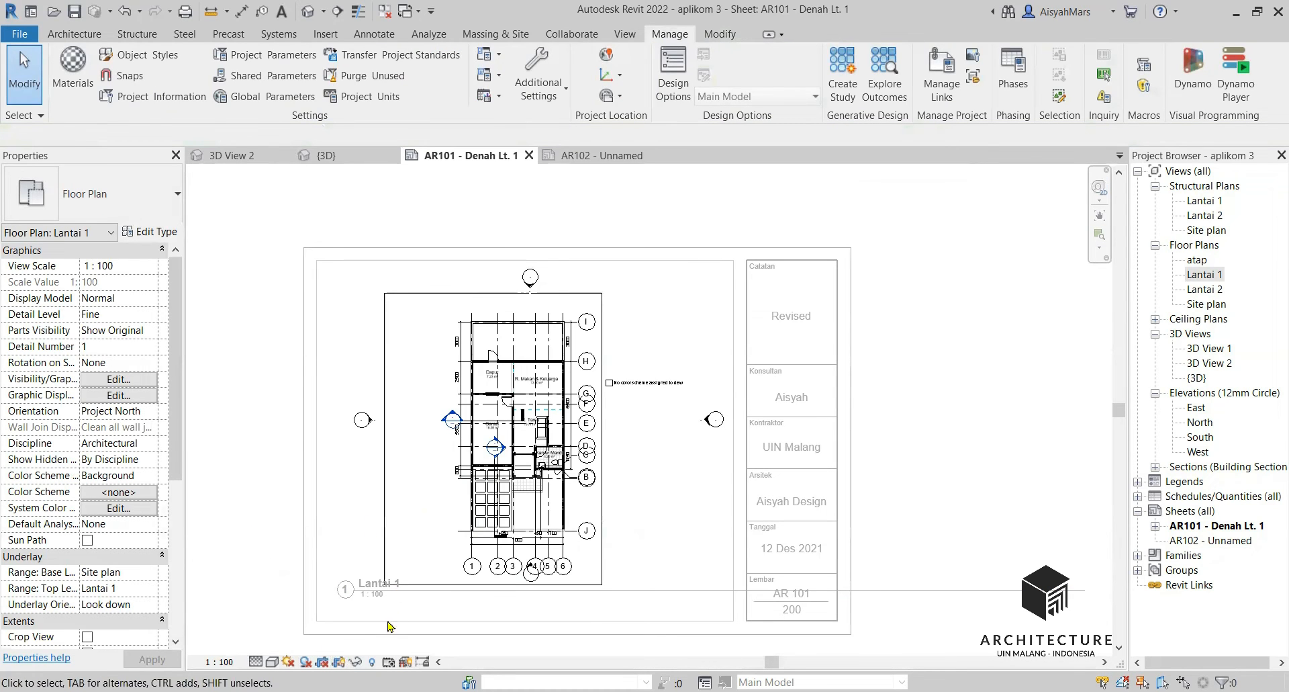
left_click(358, 663)
left_click(293, 571)
double_click(979, 333)
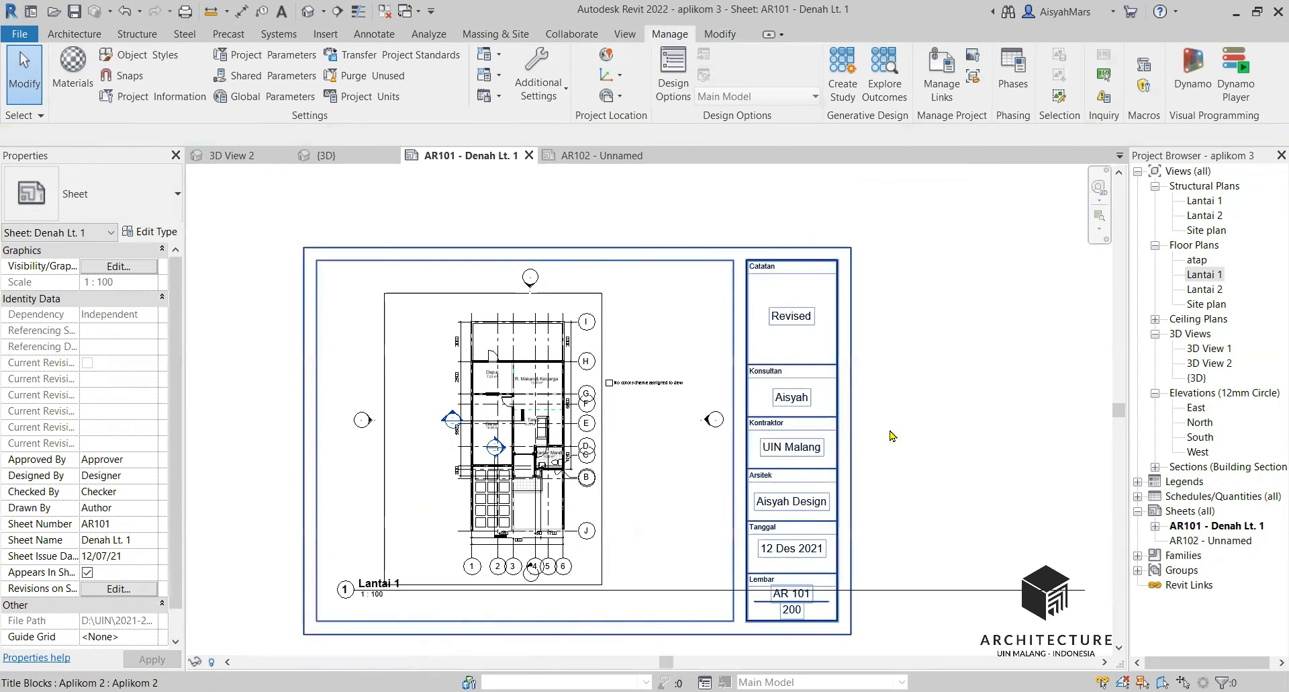
scroll(914, 428, "down", 3)
scroll(955, 368, "up", 3)
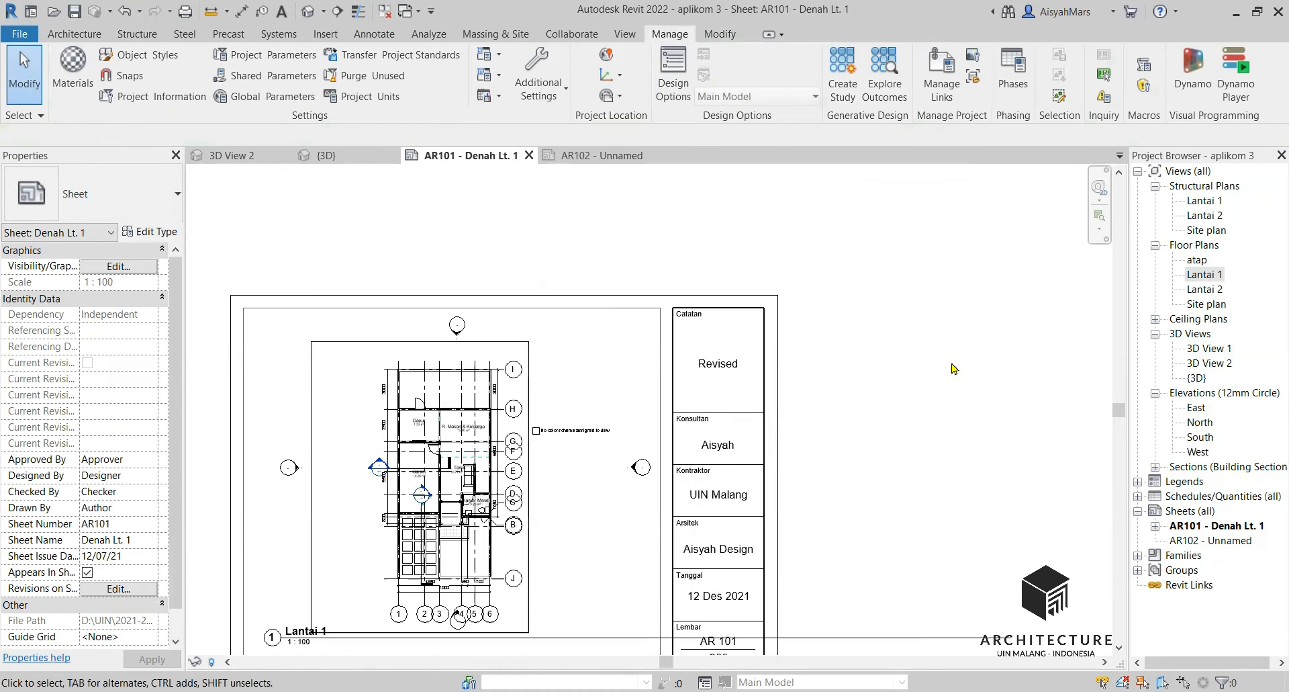
scroll(955, 368, "down", 3)
left_click(654, 427)
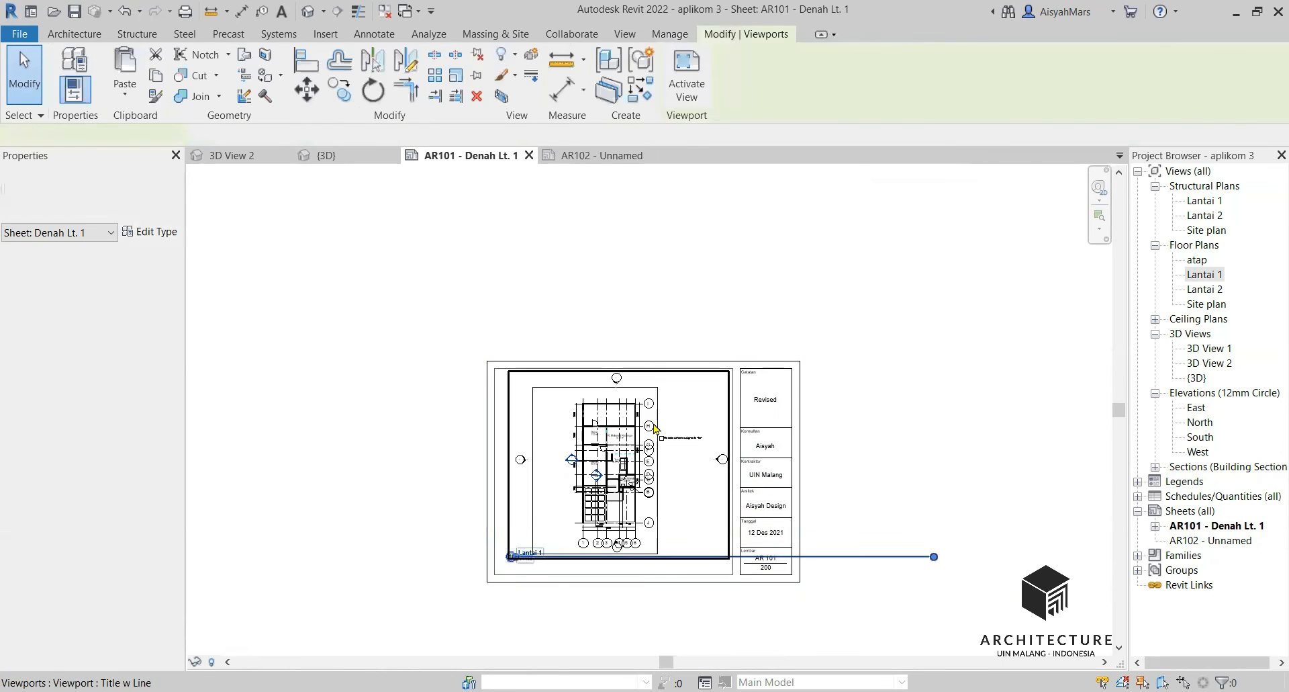
Hide the crop region of the activated Lantai 1 view and return to the sheet
double_click(655, 428)
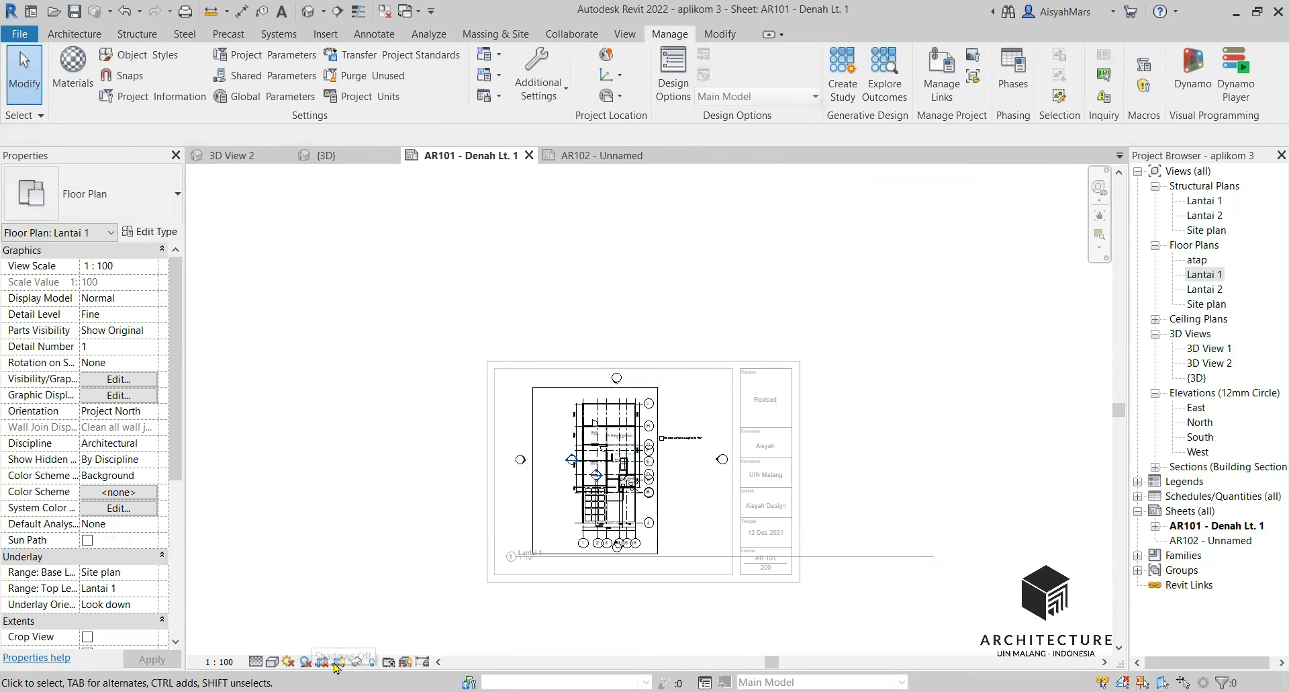
double_click(443, 564)
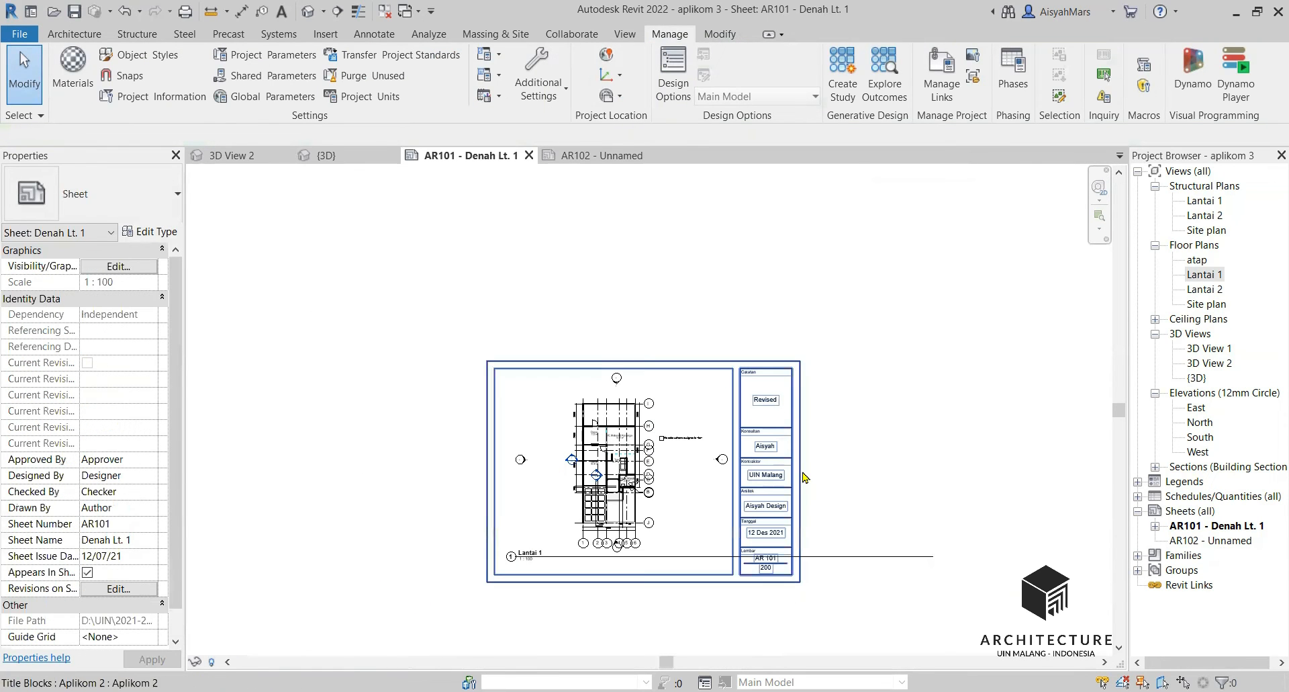
scroll(631, 521, "up", 5)
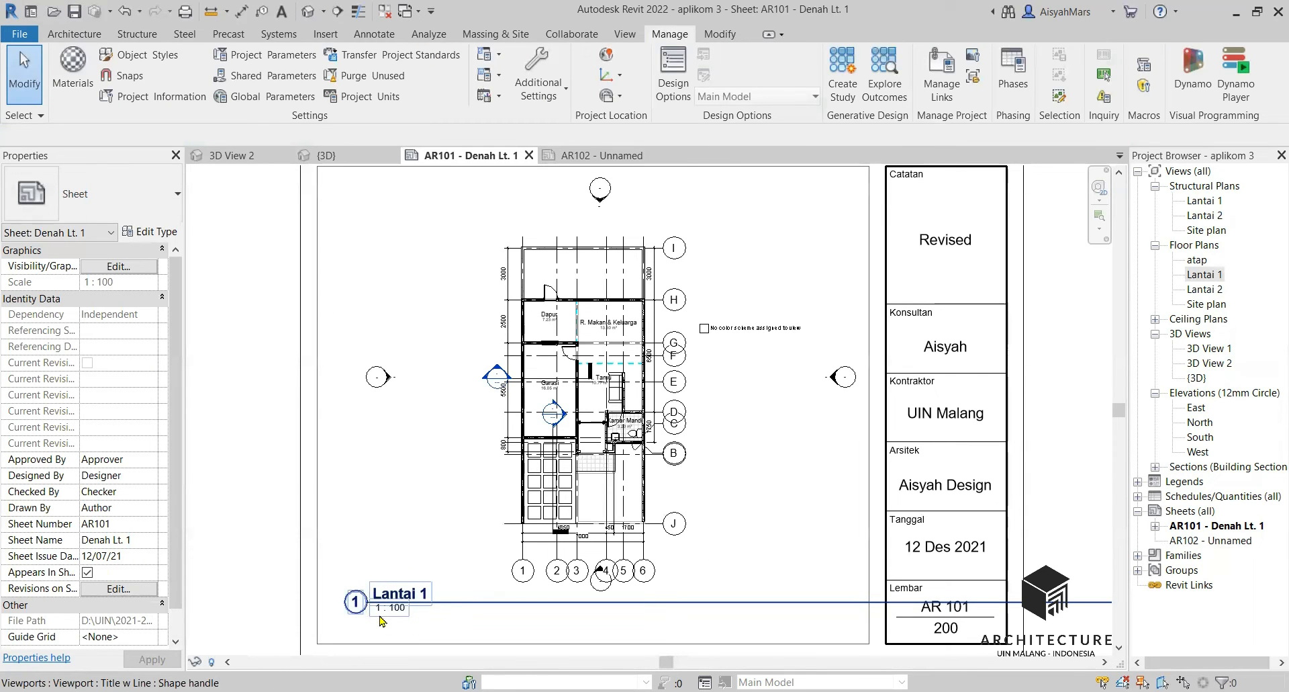
scroll(391, 619, "down", 2)
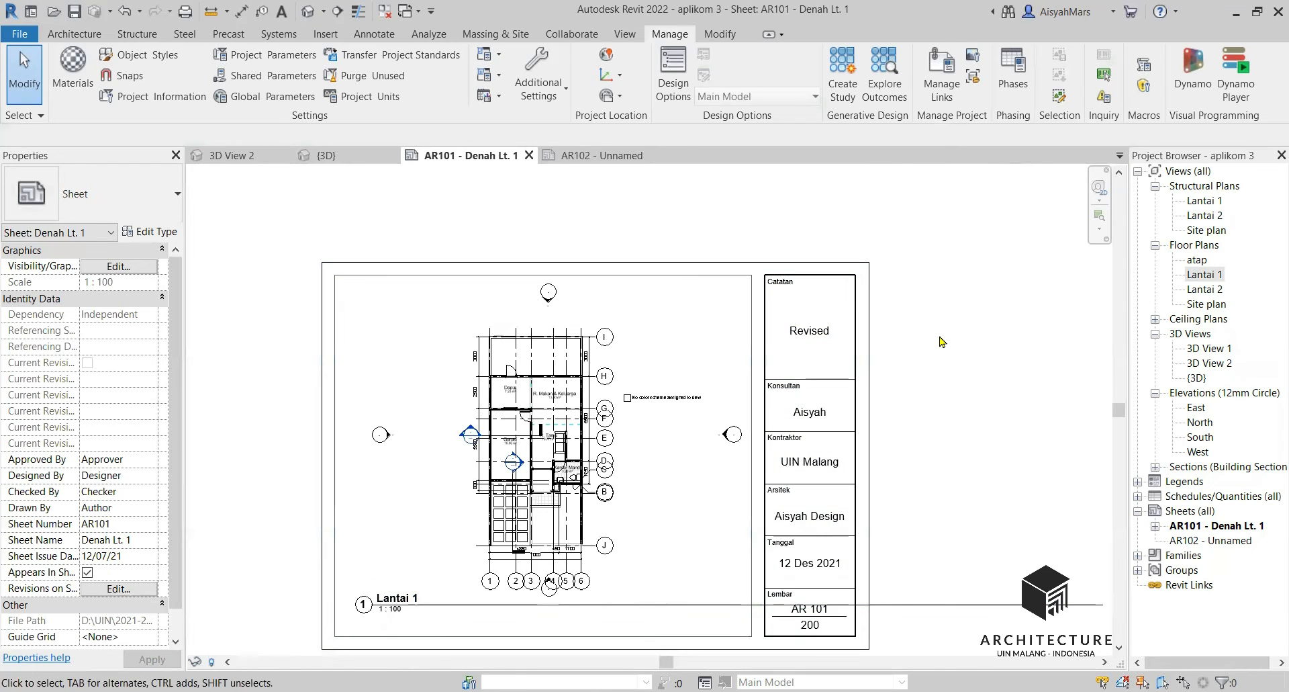
Open sheet AR102 and rename it from Unnamed to "Potongan", keeping its number
left_click(1210, 541)
double_click(1223, 543)
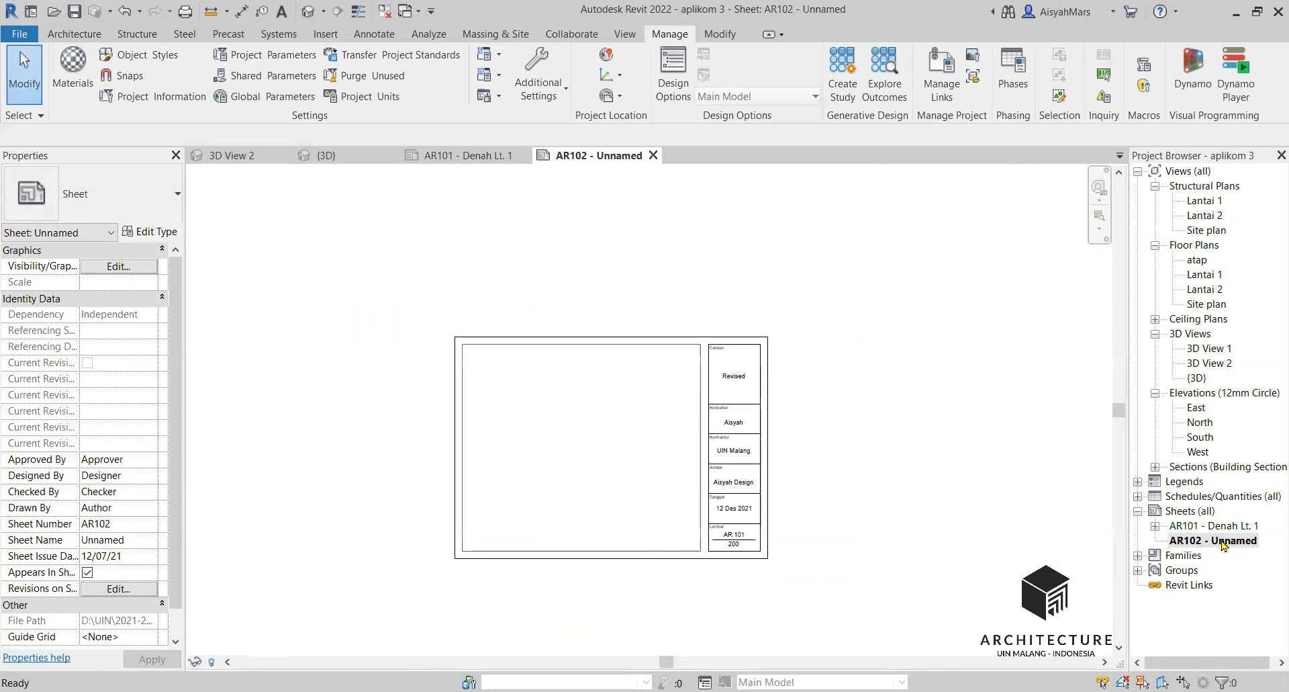
right_click(1223, 542)
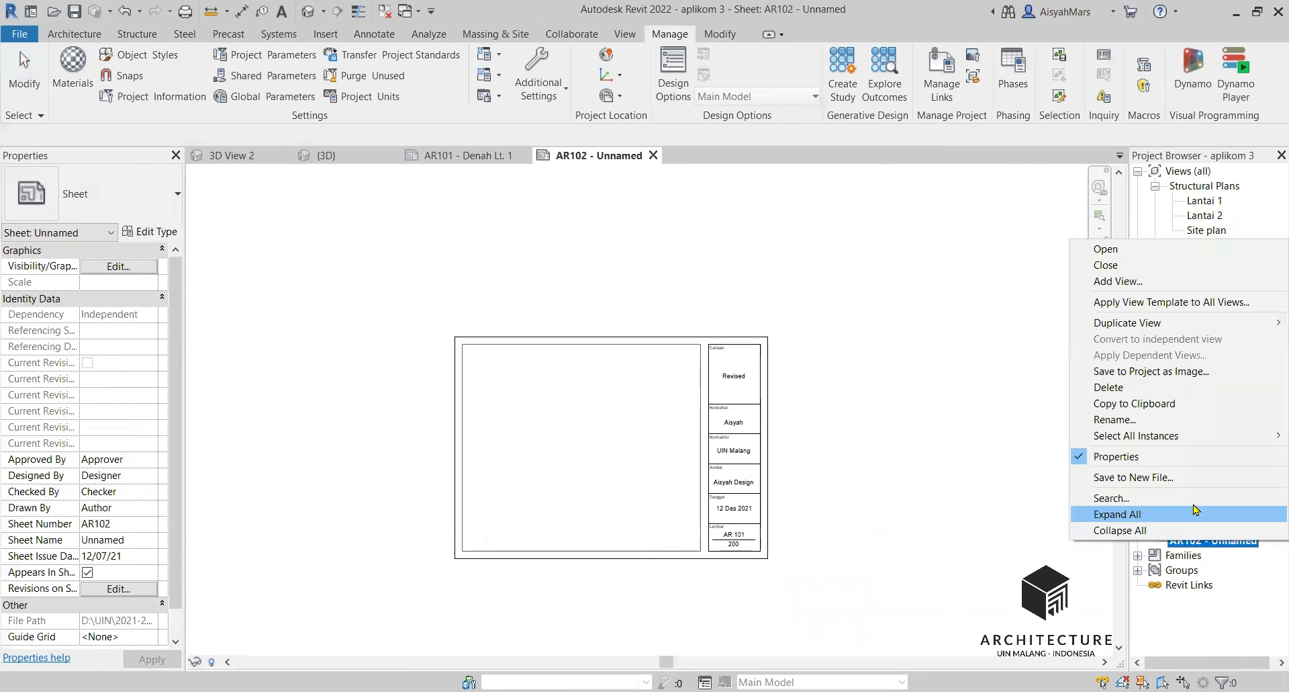
left_click(1138, 421)
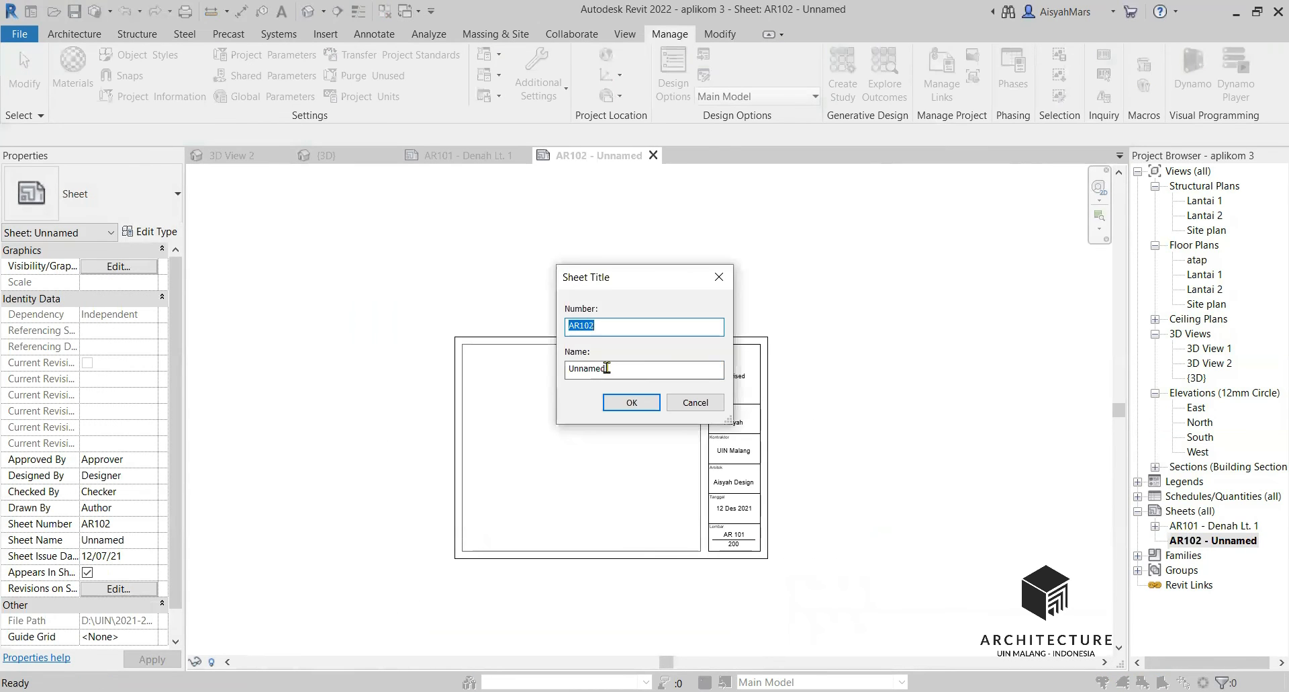
left_click_drag(606, 367, 558, 374)
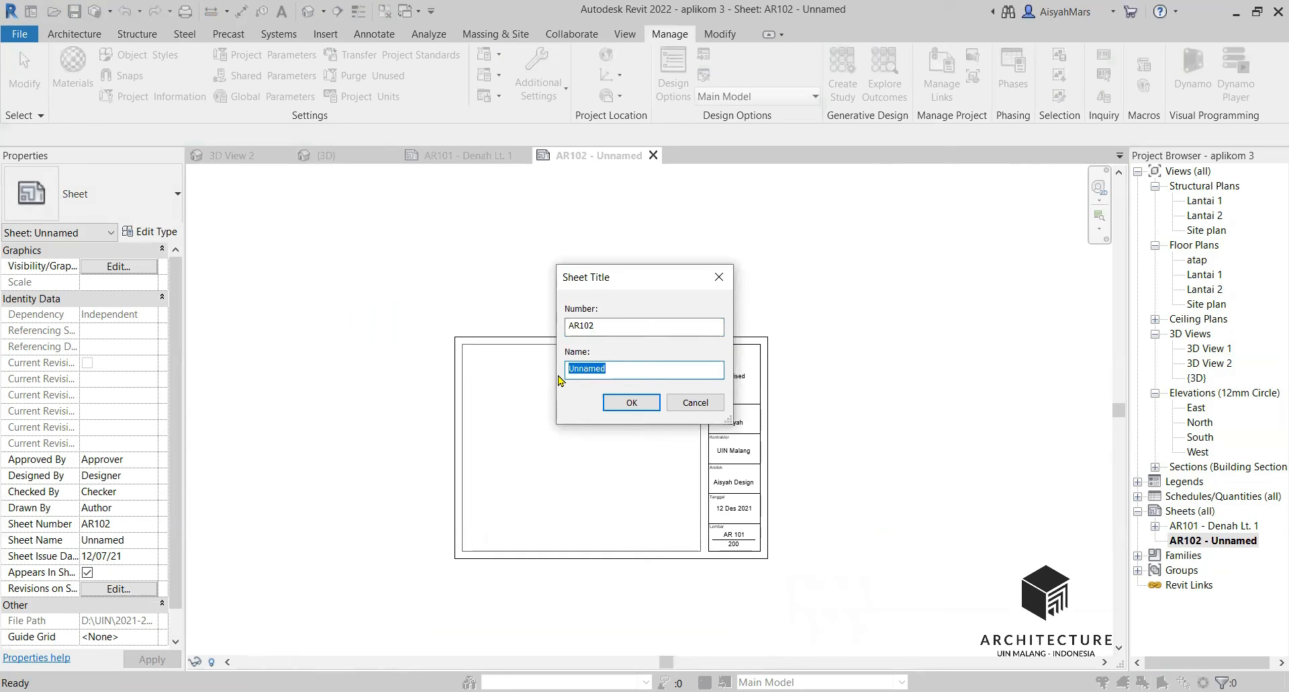
type("Potongan")
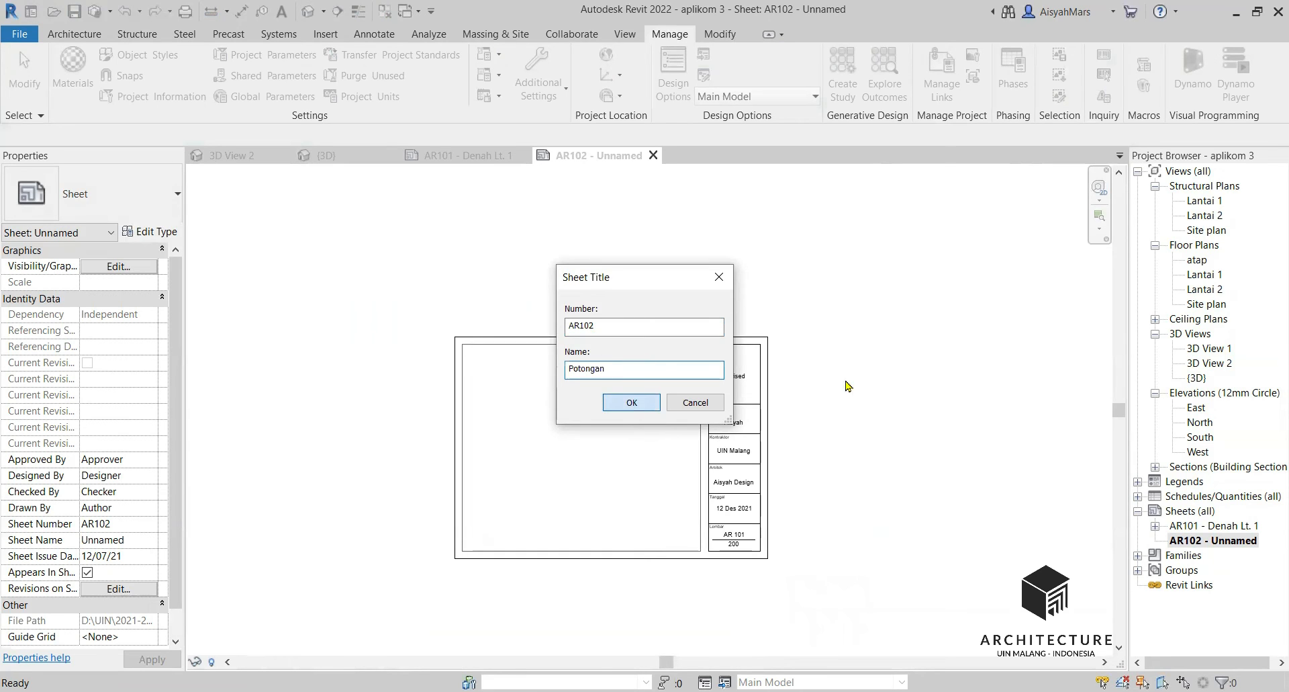
key("Return")
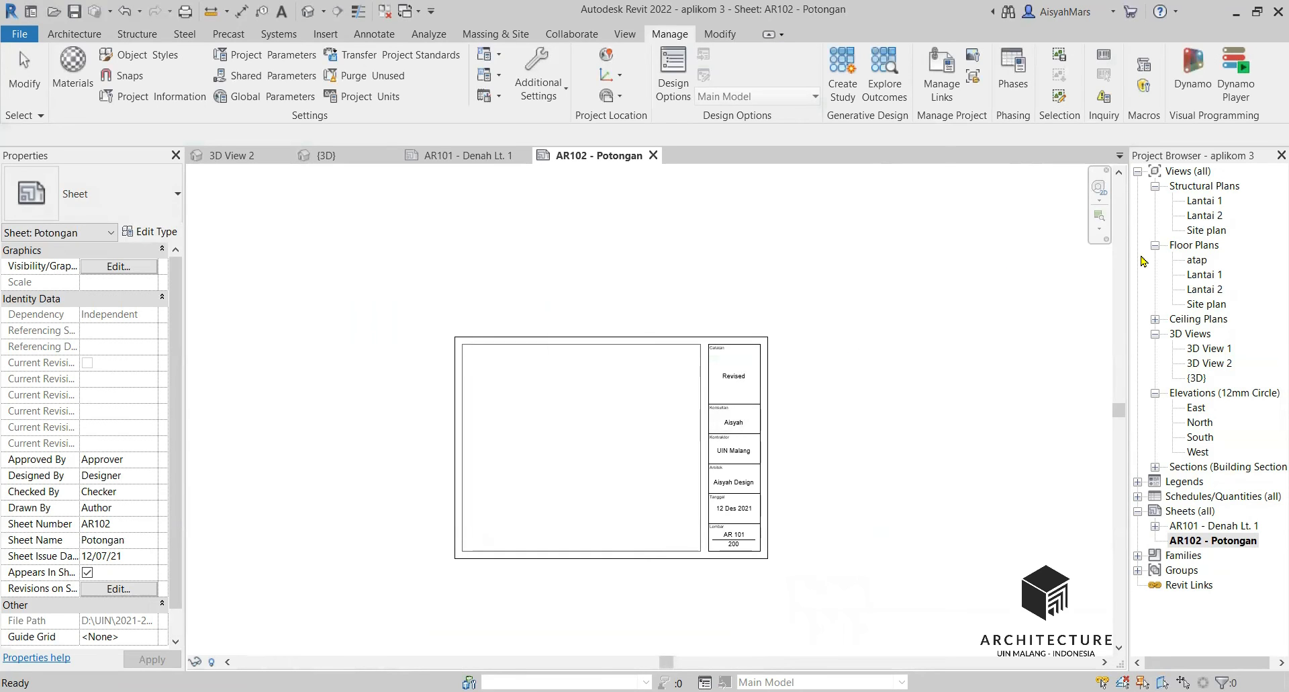
Place the East elevation view on sheet AR102
left_click(1196, 408)
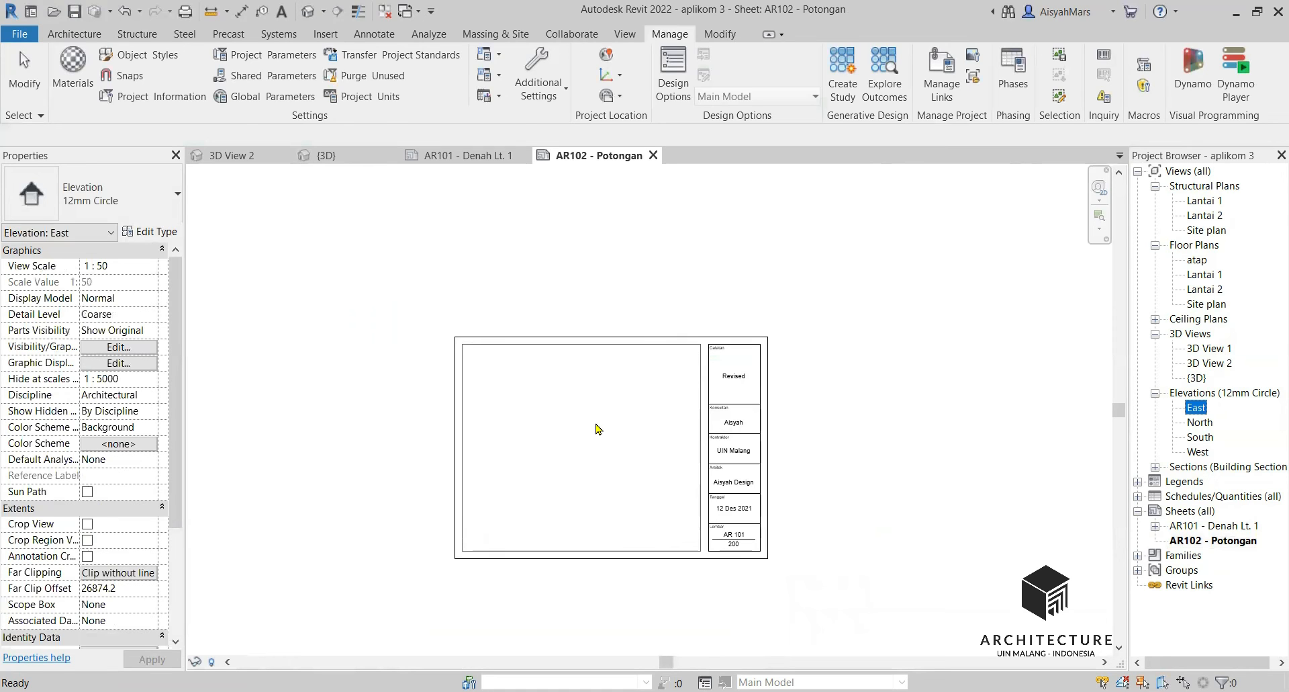
left_click_drag(599, 429, 597, 427)
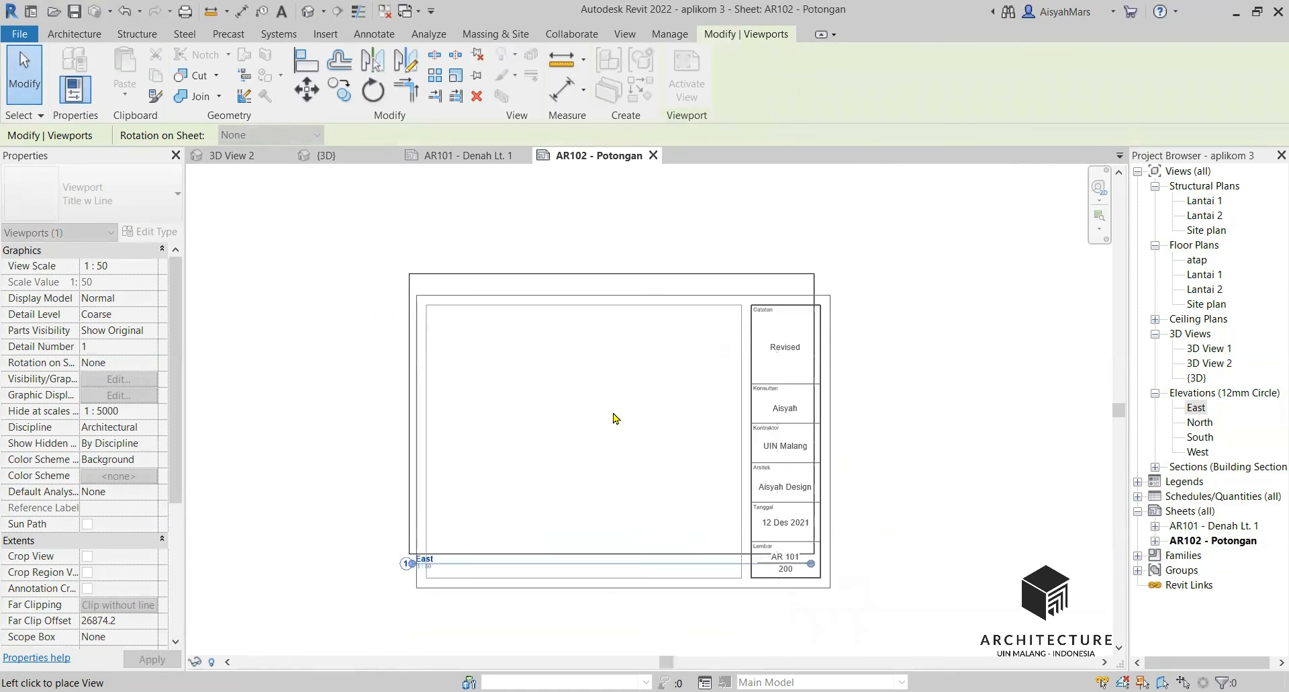
left_click(594, 427)
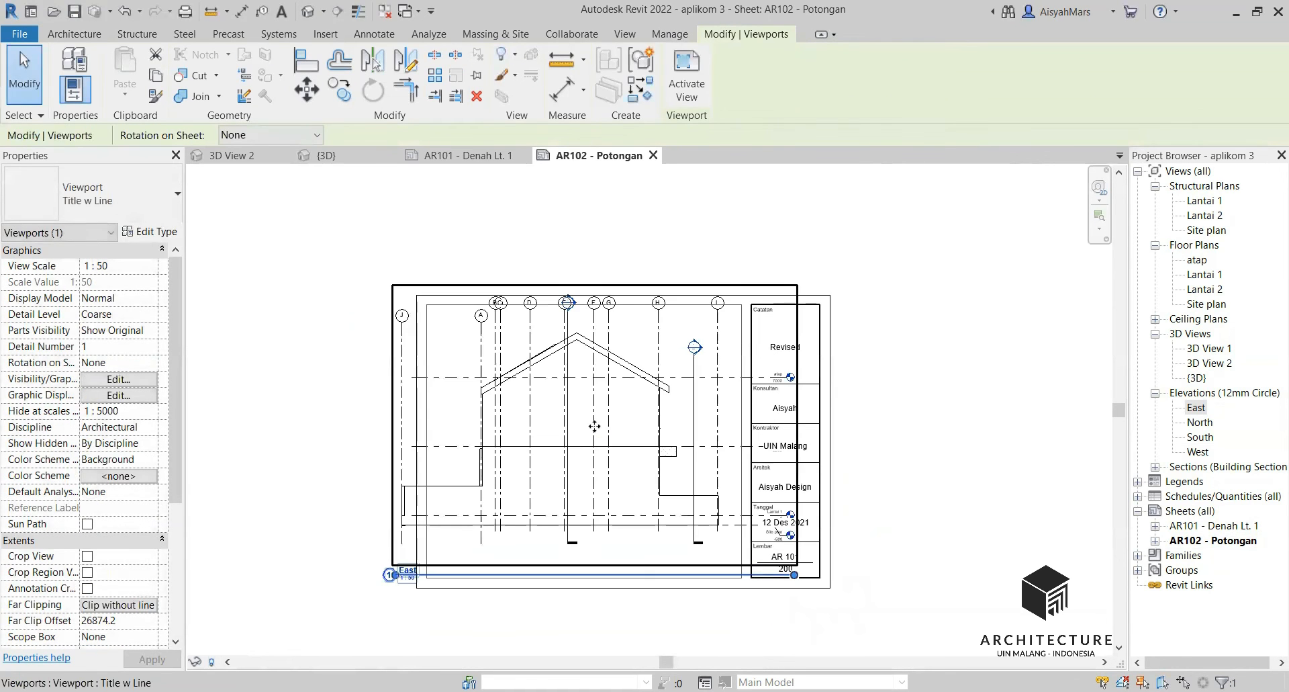
Set the view scale of the East viewport on AR102 to 1:100
left_click(147, 269)
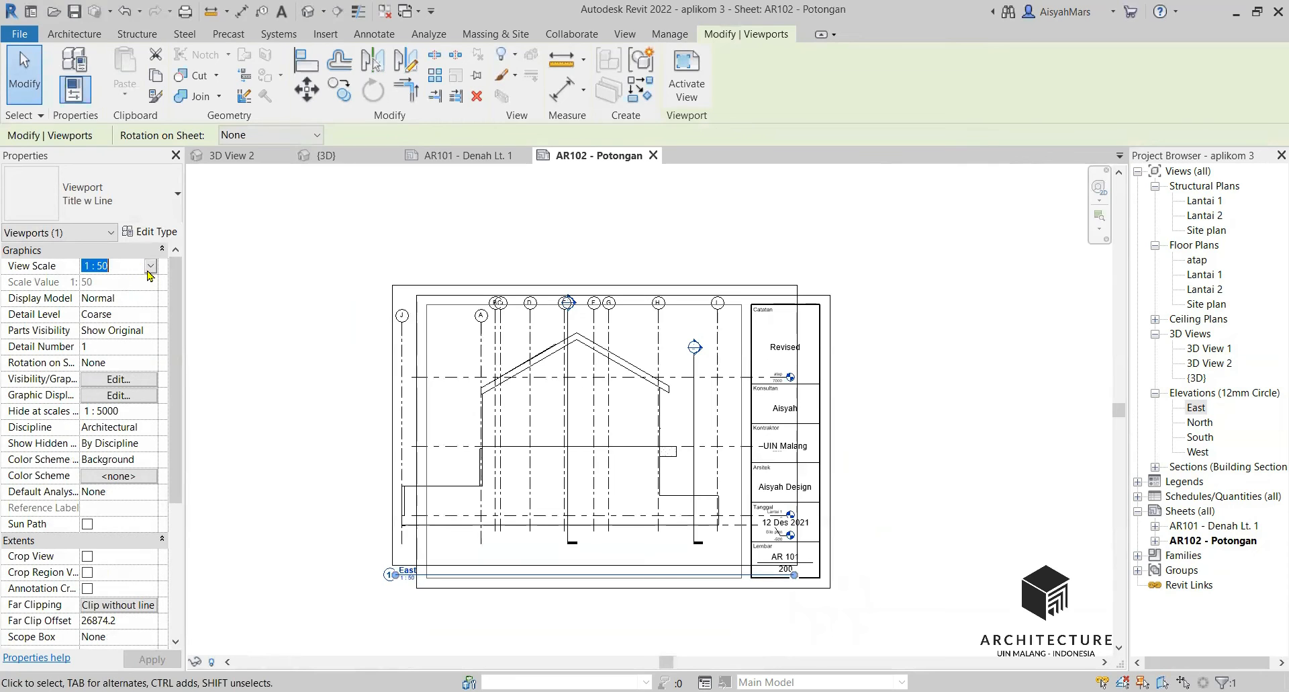
left_click(151, 266)
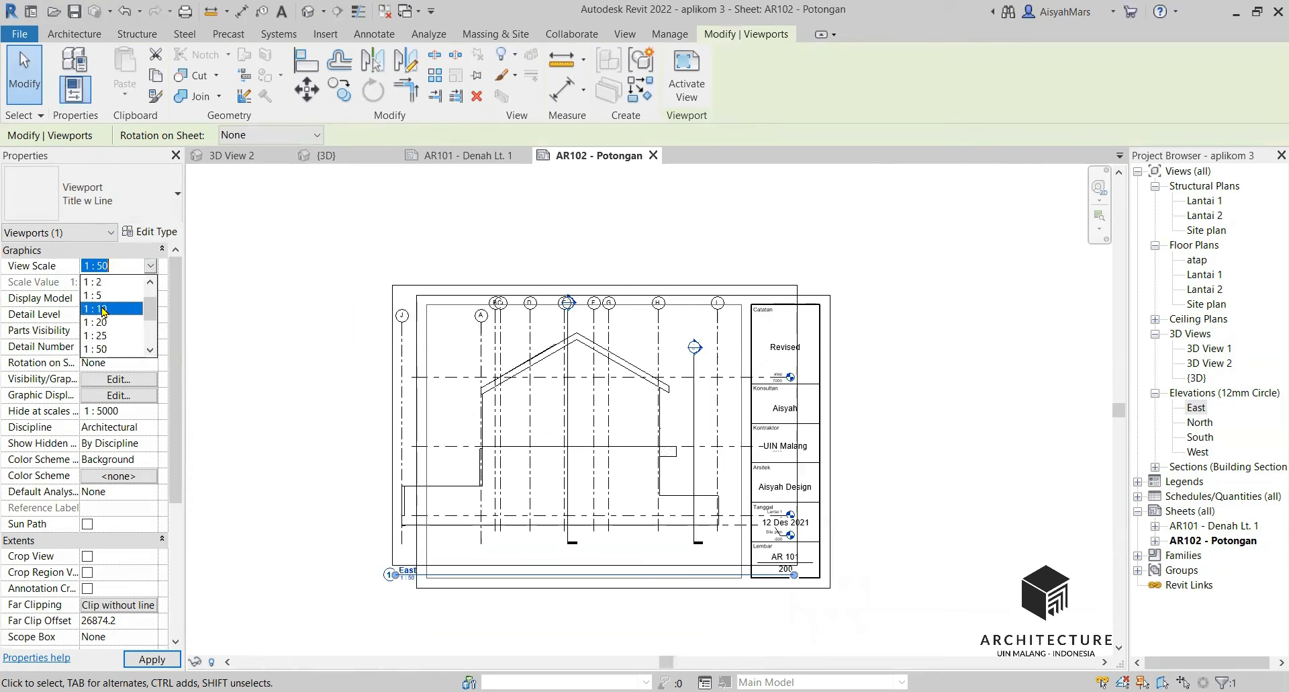
left_click(149, 310)
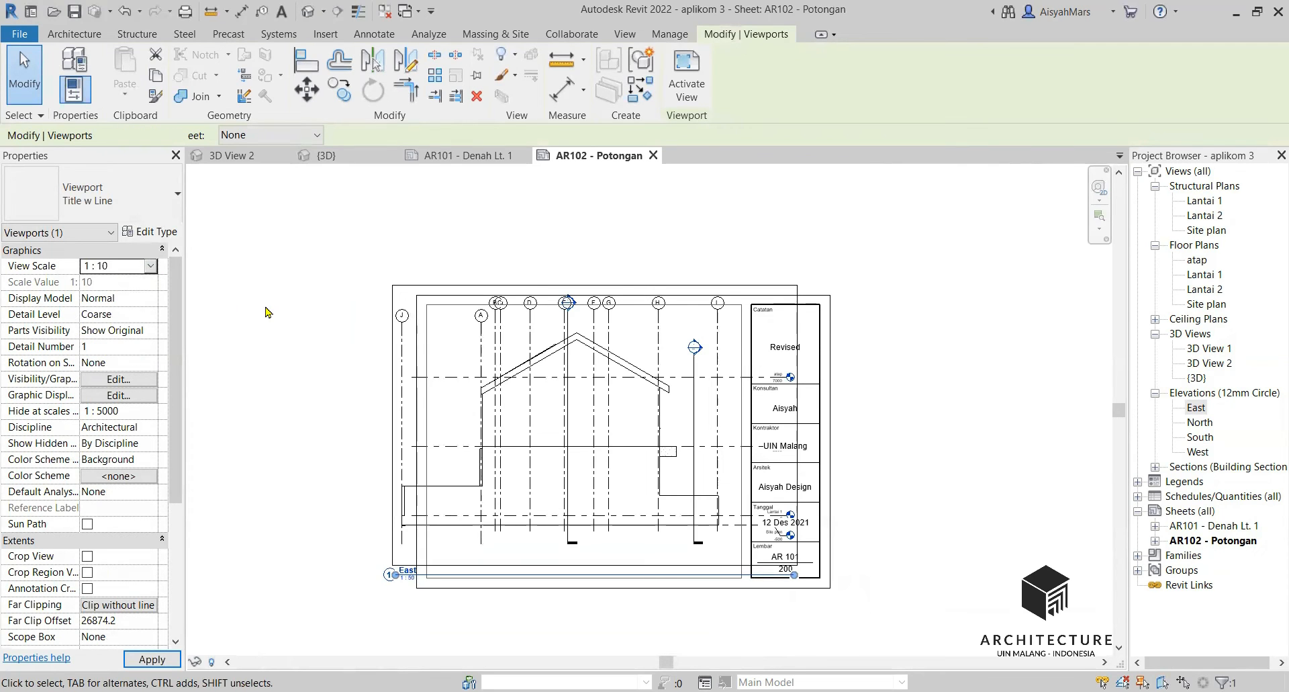
left_click(151, 266)
scroll(107, 335, "down", 3)
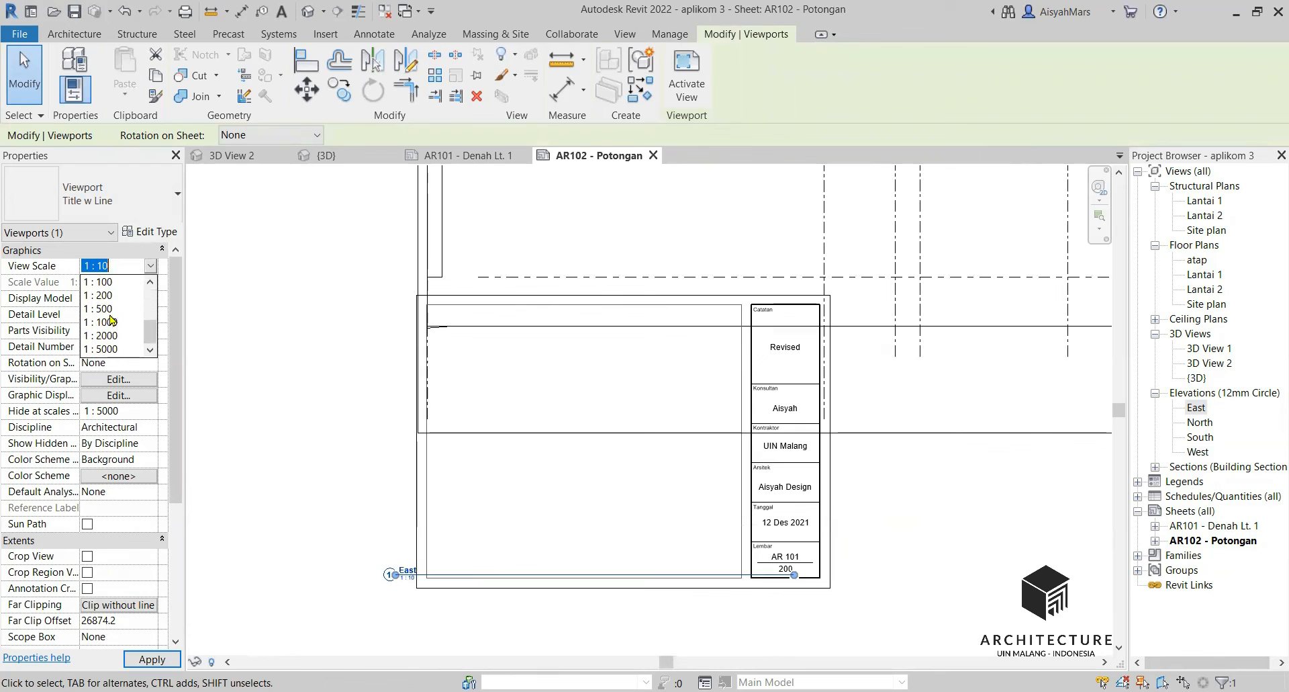
left_click(104, 285)
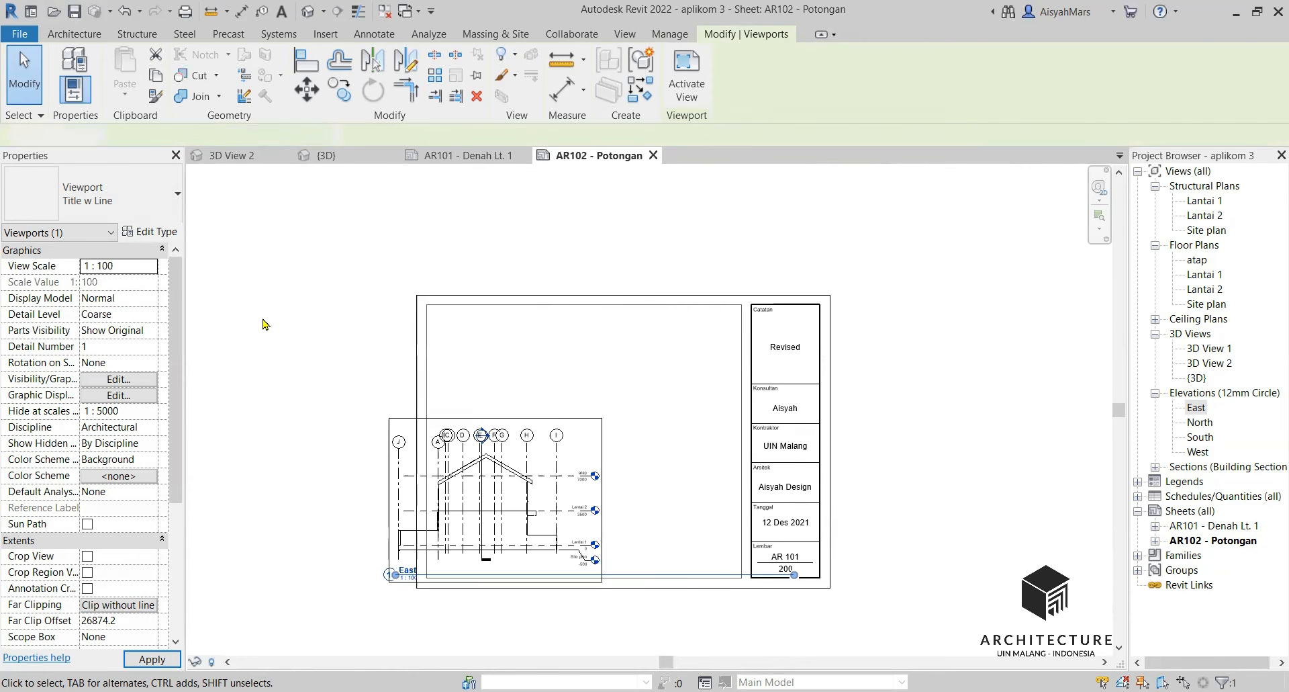
Move the East viewport up into the middle of the sheet's drawing area, inside the title block frame
left_click(264, 322)
left_click(542, 513)
left_click_drag(542, 512, 636, 429)
left_click_drag(481, 441, 479, 461)
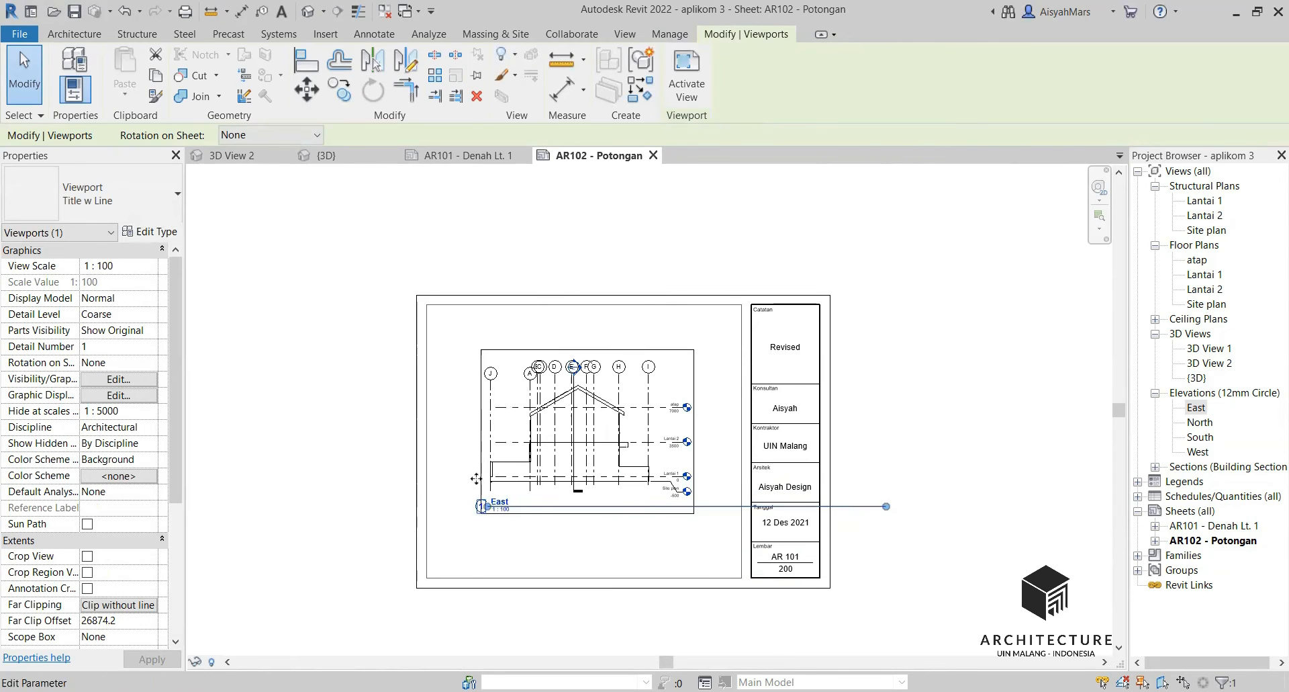
Activate the East view, turn its crop region on and hide its boundary, and deactivate the view
double_click(479, 472)
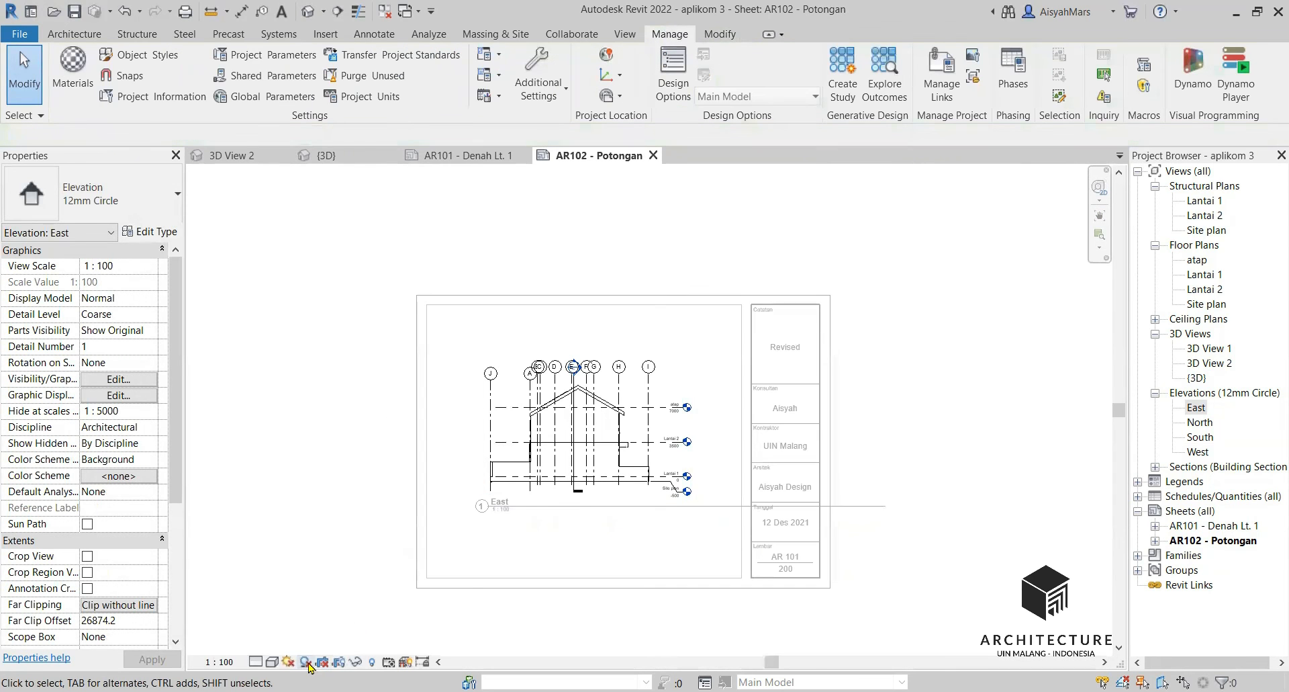
left_click(337, 664)
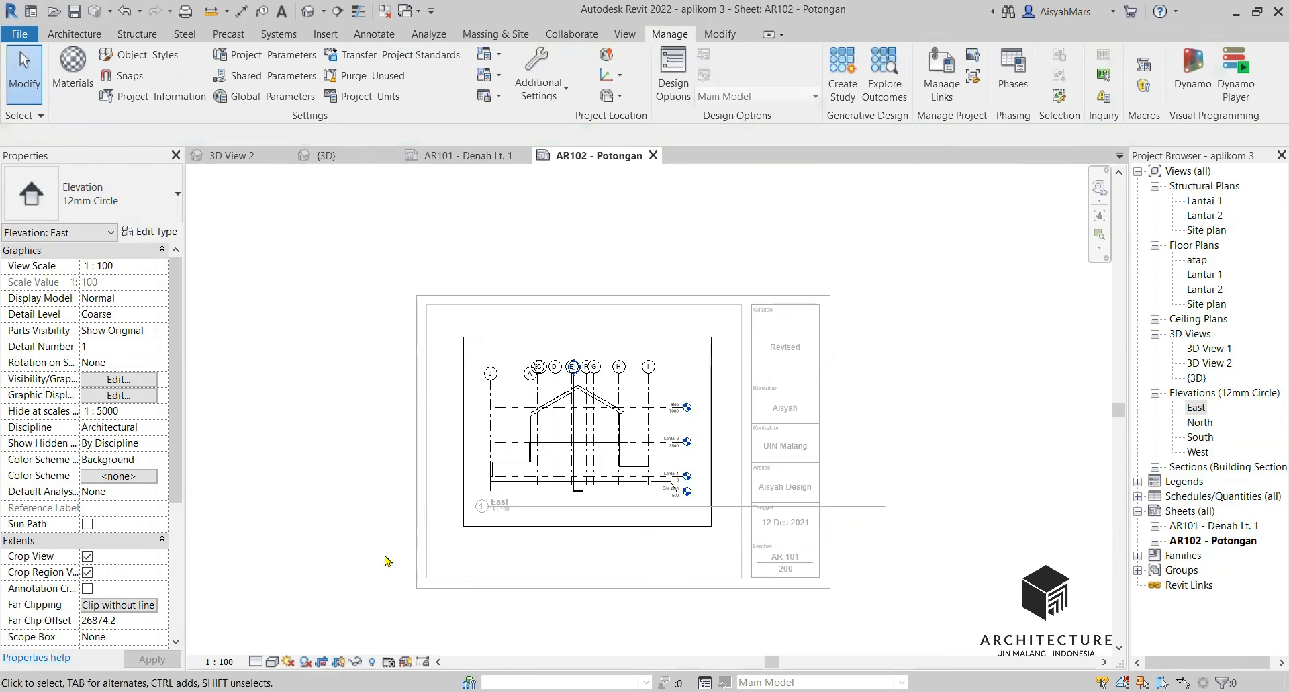
left_click(338, 663)
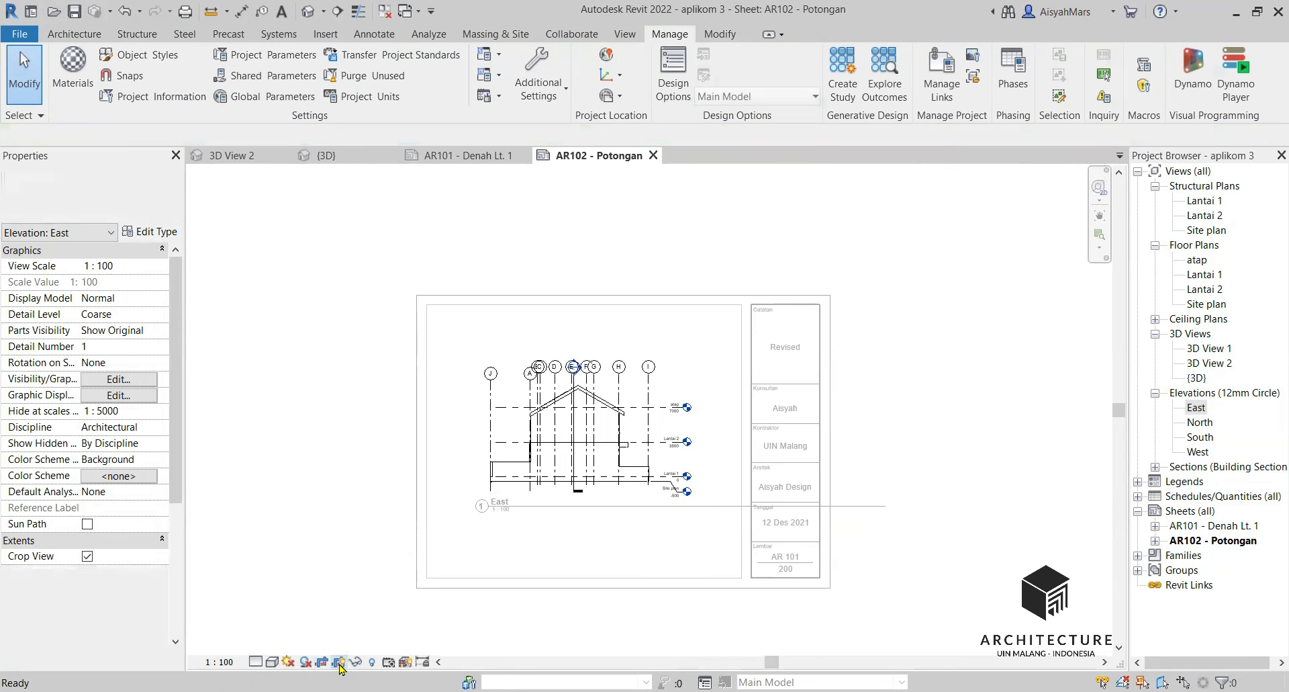
double_click(345, 571)
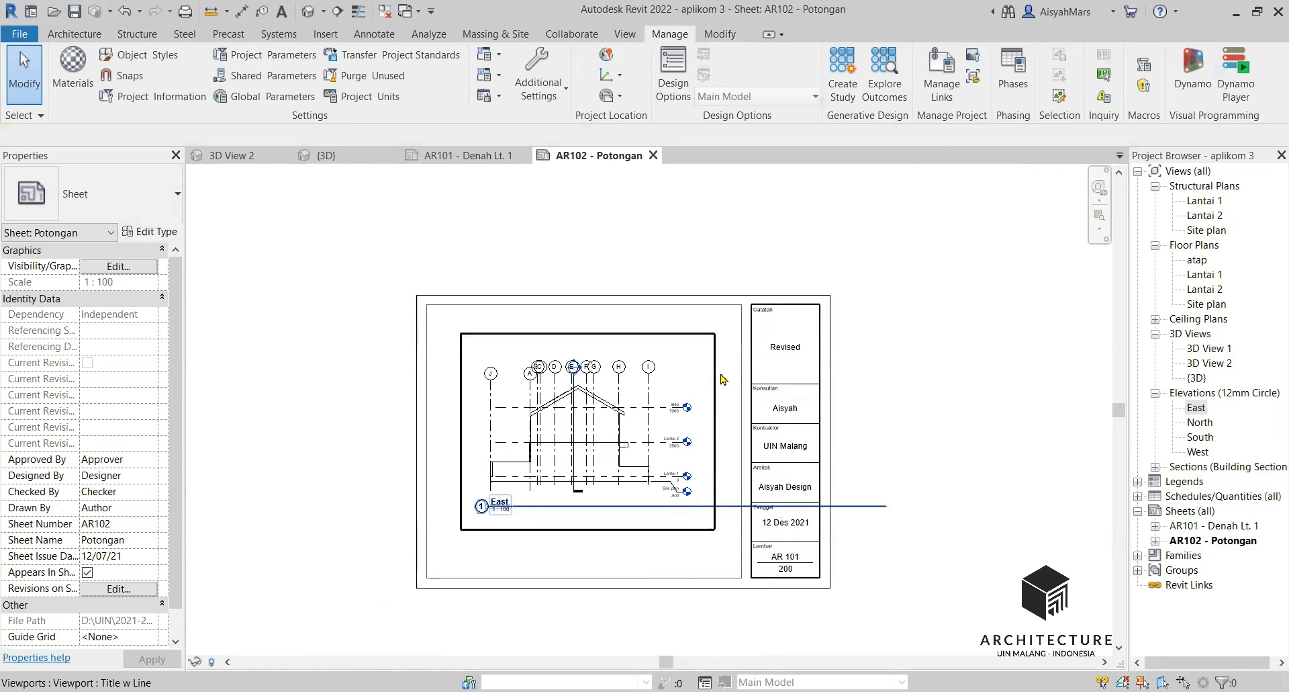
Examine the East viewport and its title on AR102, activating the view briefly to check its view scale
scroll(634, 394, "up", 3)
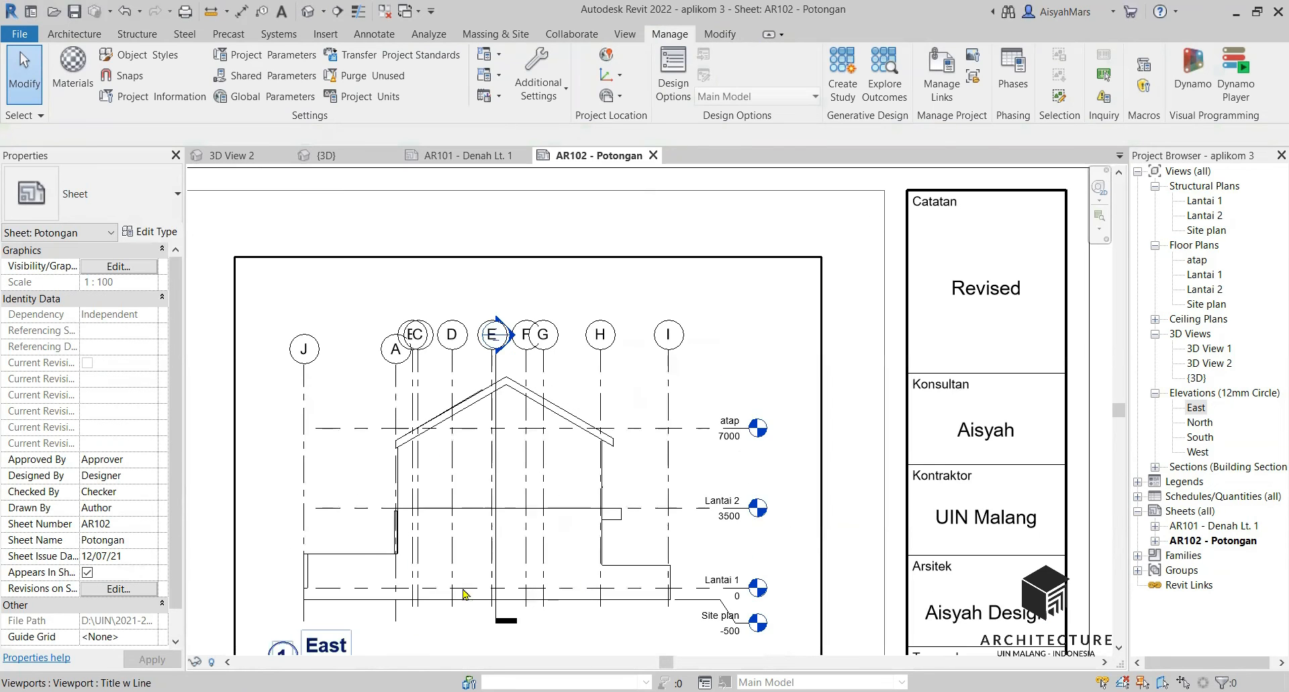
scroll(555, 392, "down", 2)
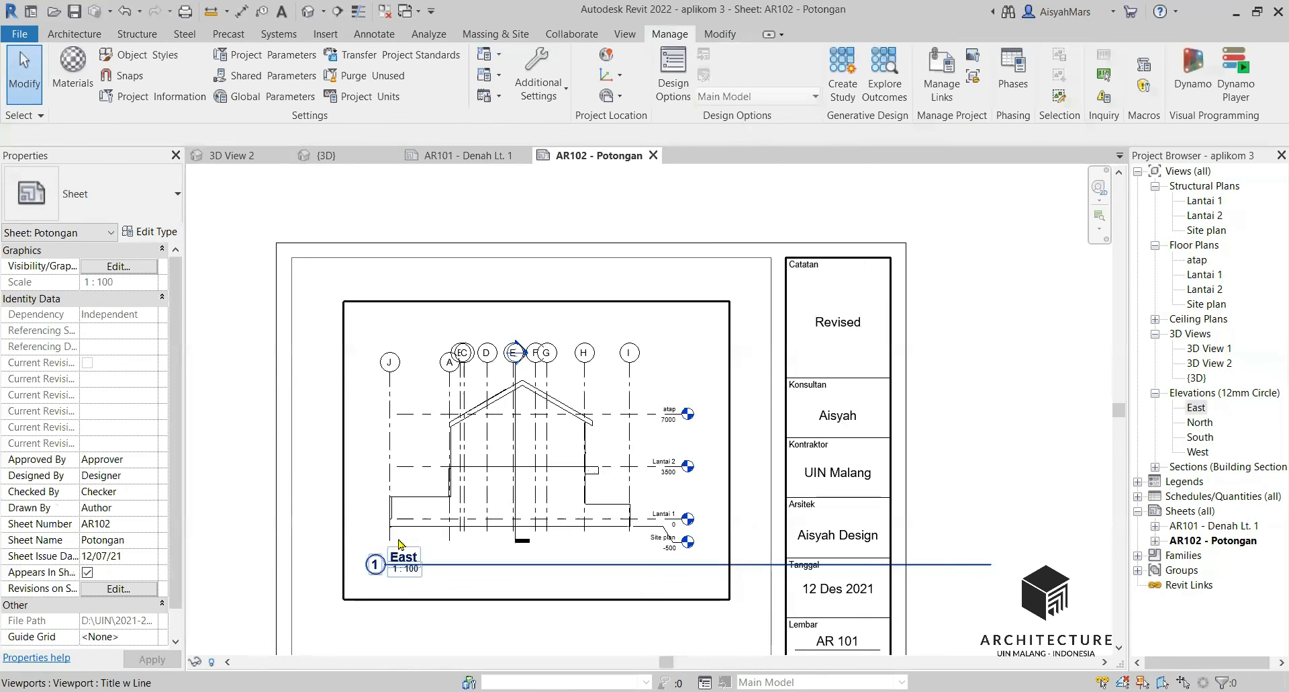
double_click(408, 560)
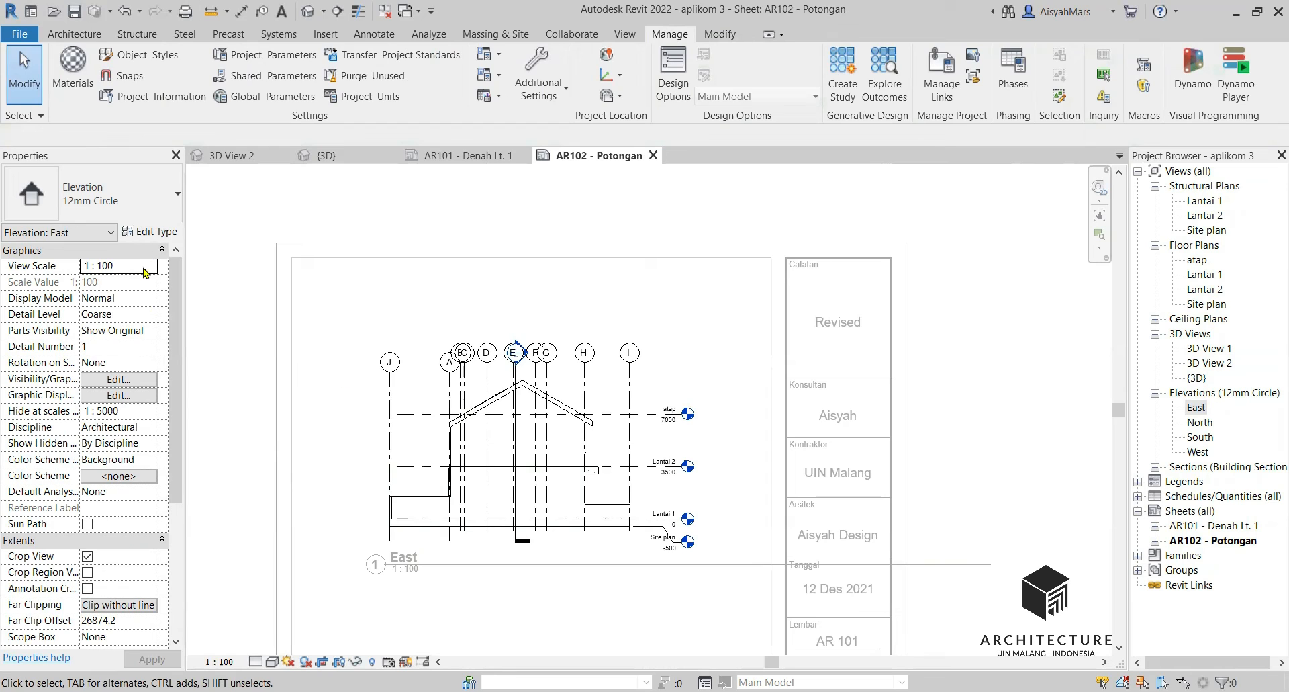
double_click(245, 334)
left_click(498, 504)
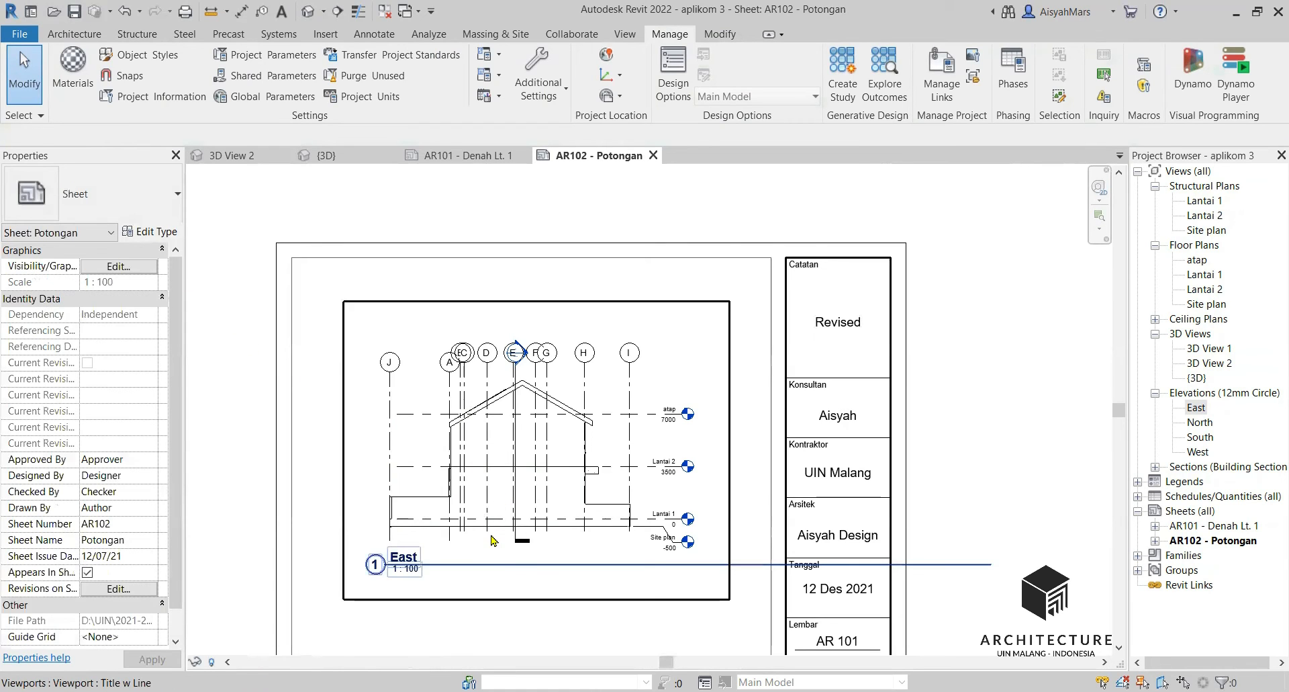
left_click(1196, 407)
right_click(1196, 408)
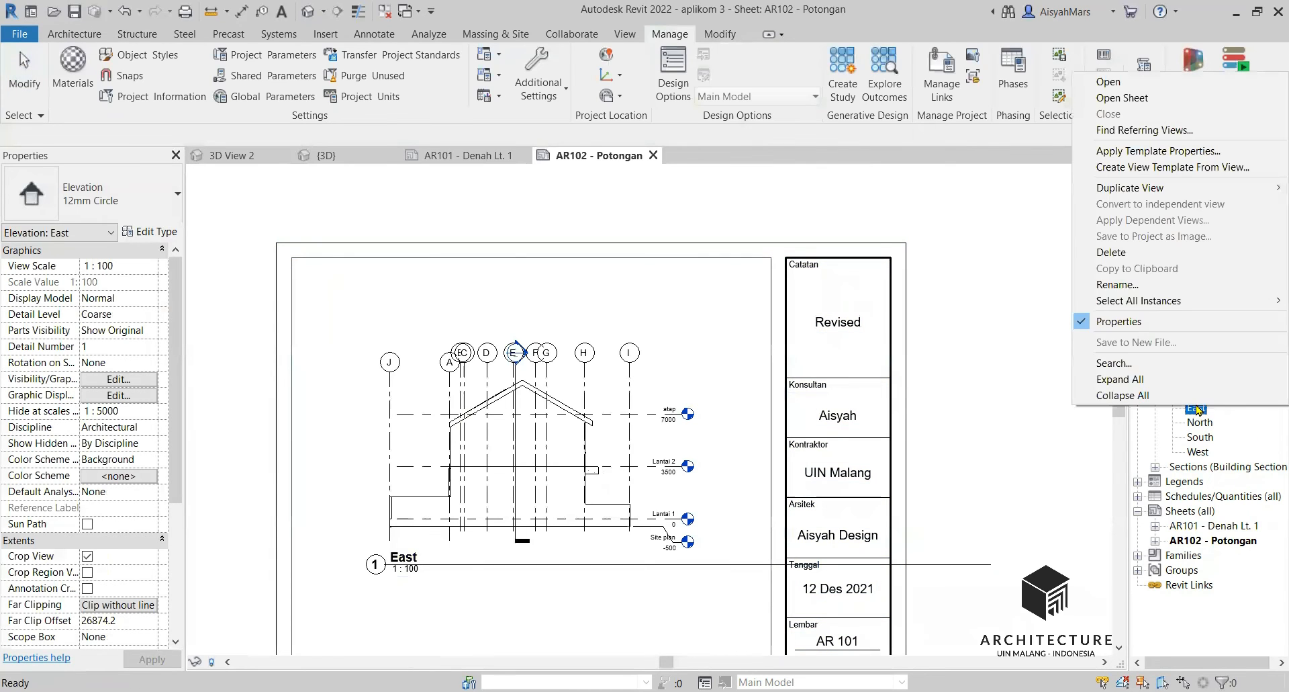
key("Escape")
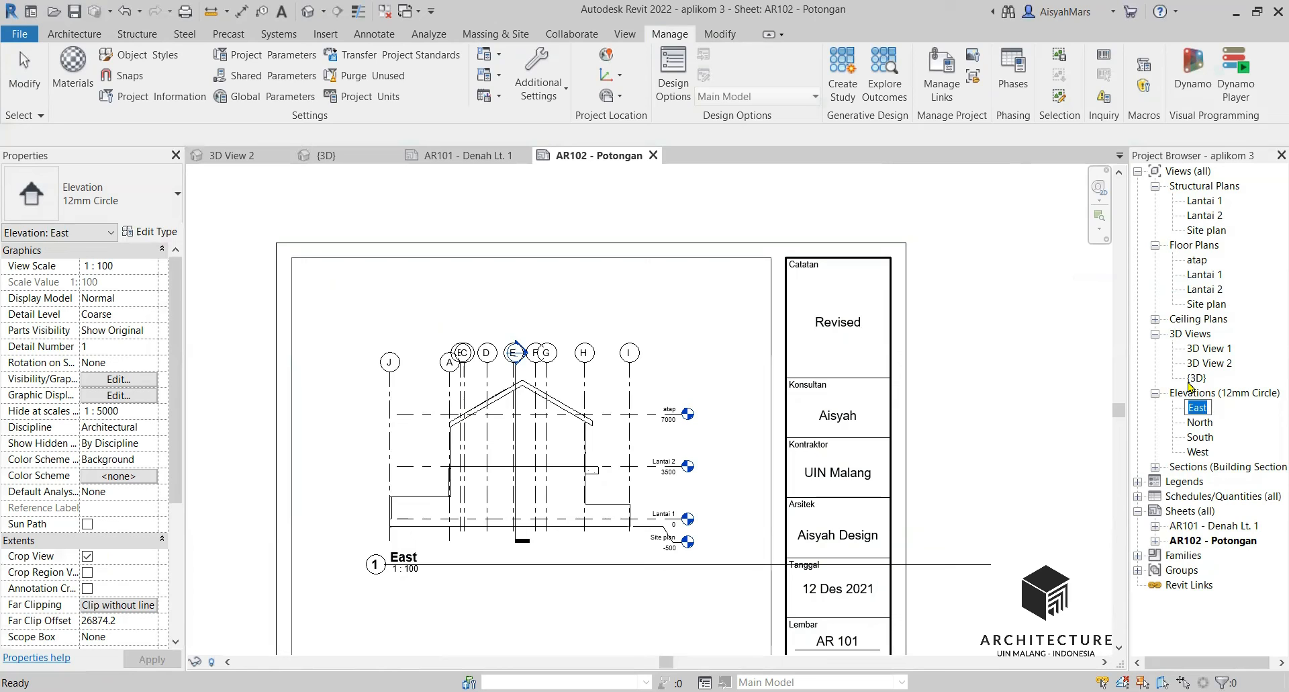
left_click(1053, 446)
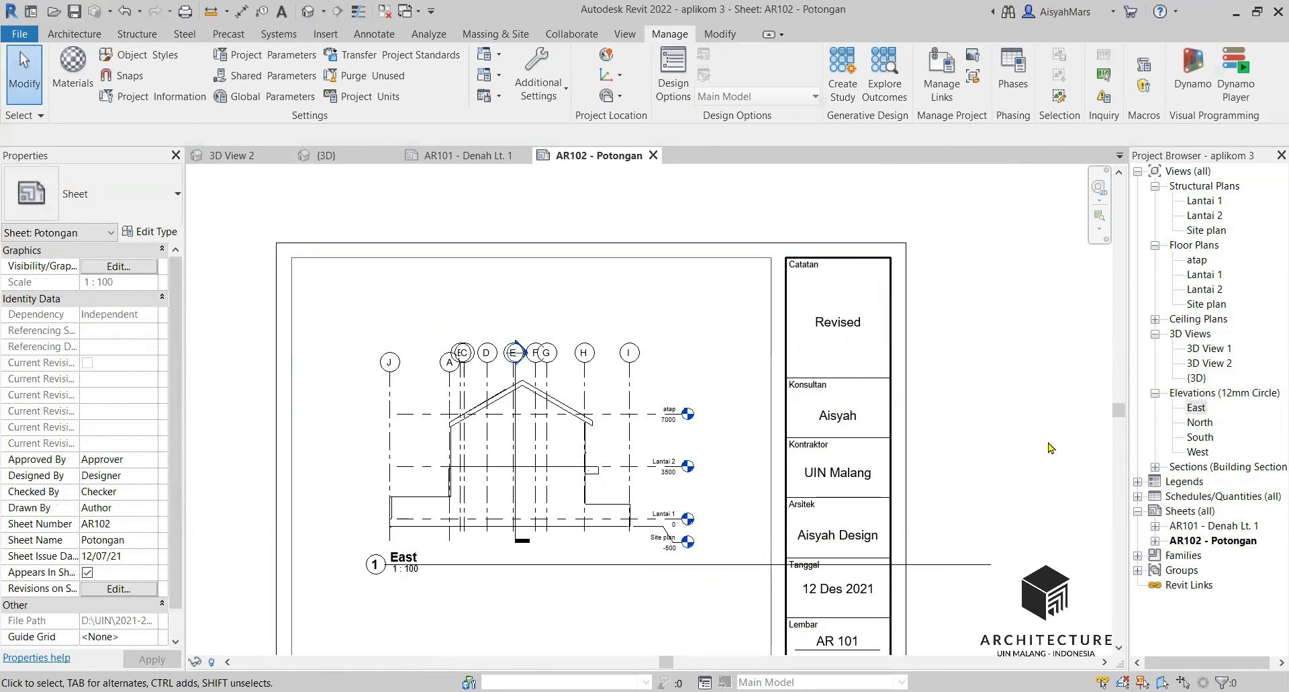
Open sheet AR101 - Denah Lt. 1 and examine how the Lantai 1 plan is laid out on it
scroll(655, 456, "down", 1)
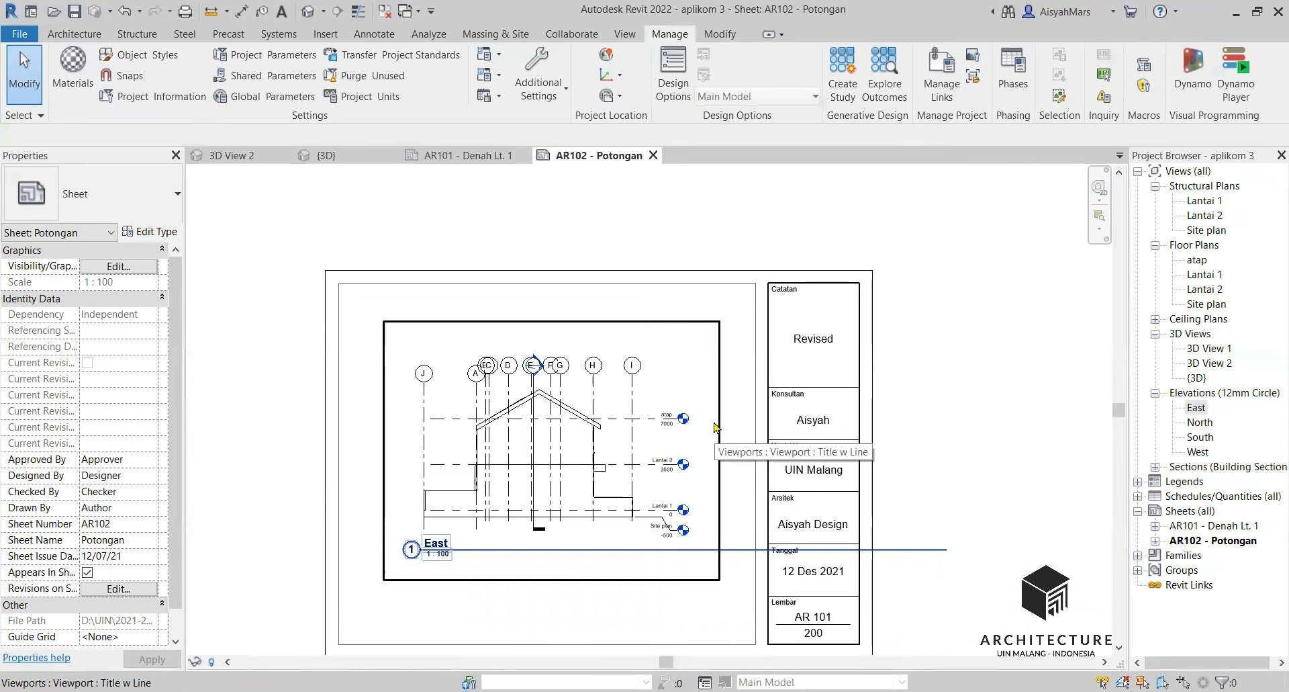
double_click(1219, 524)
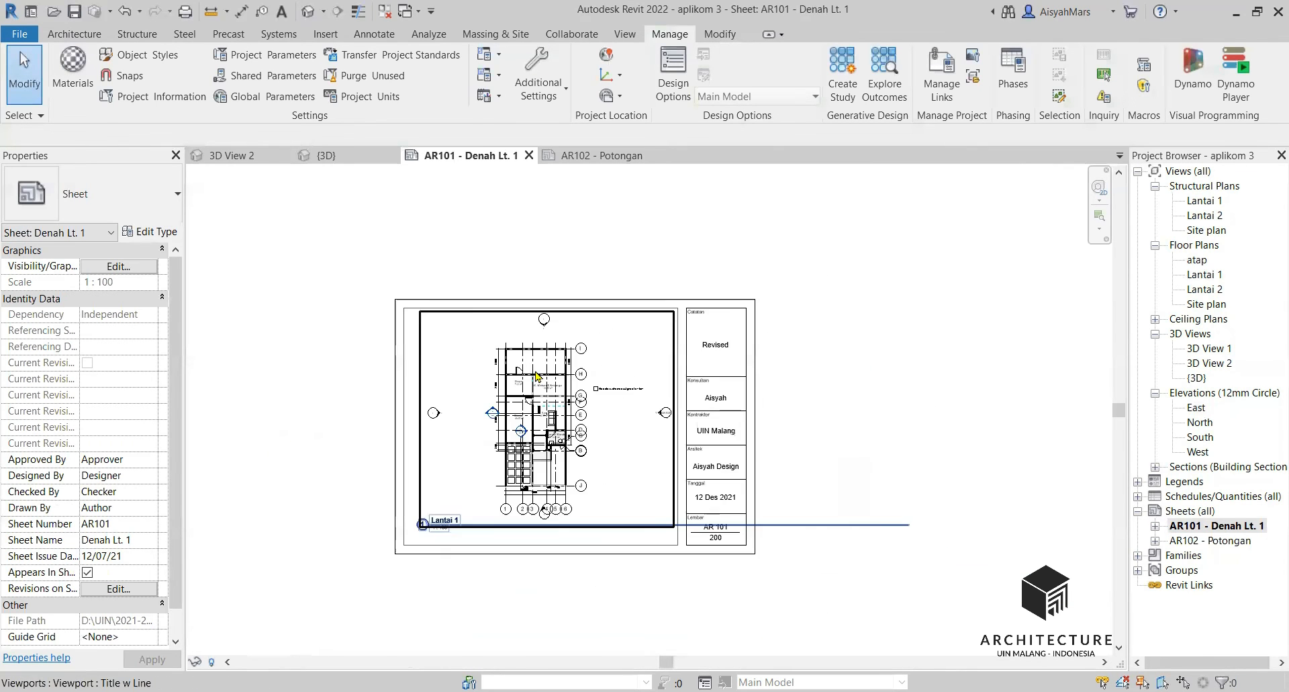
scroll(452, 426, "up", 2)
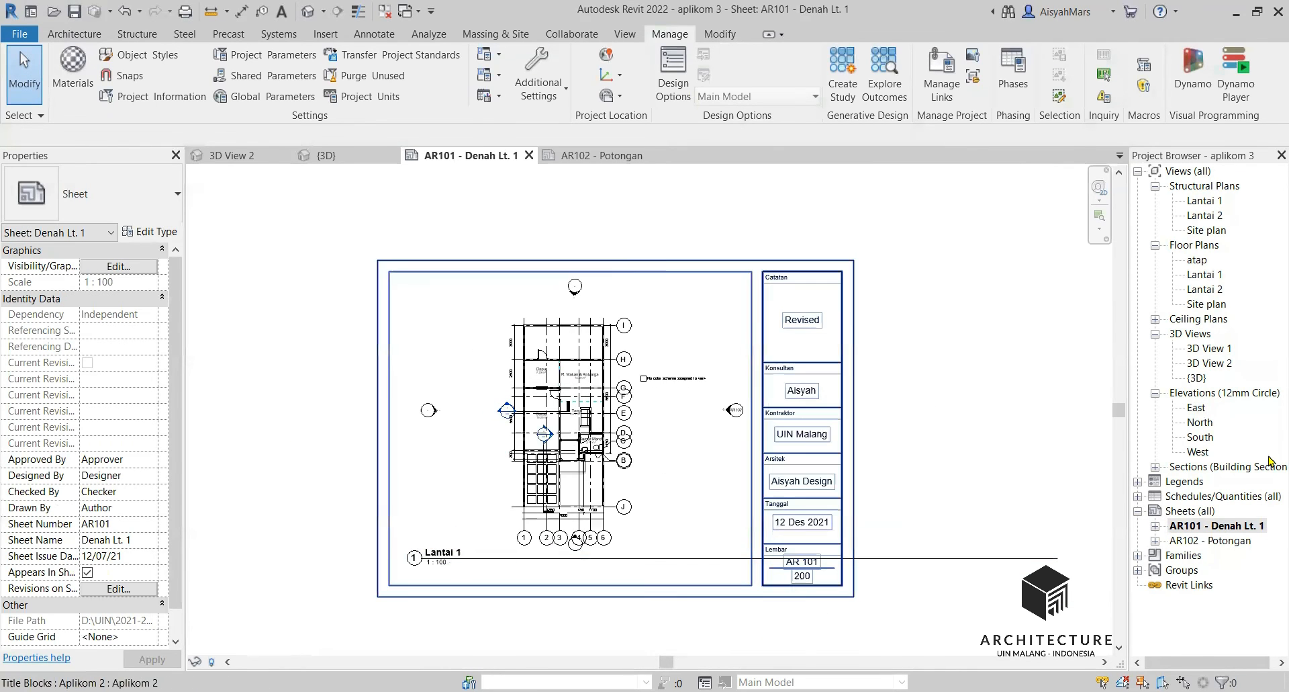
Add a new sheet AR103, and rename sheet AR102 to "Tampak", keeping its number
left_click(1197, 378)
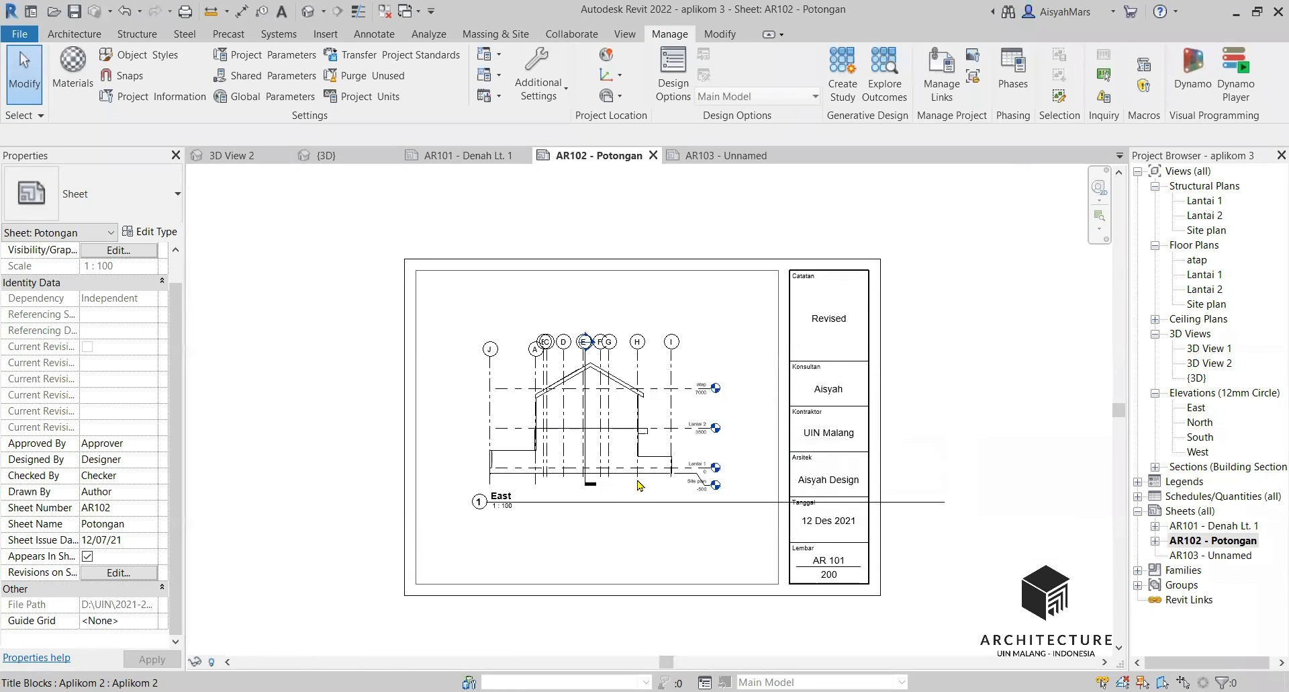
scroll(640, 482, "up", 1)
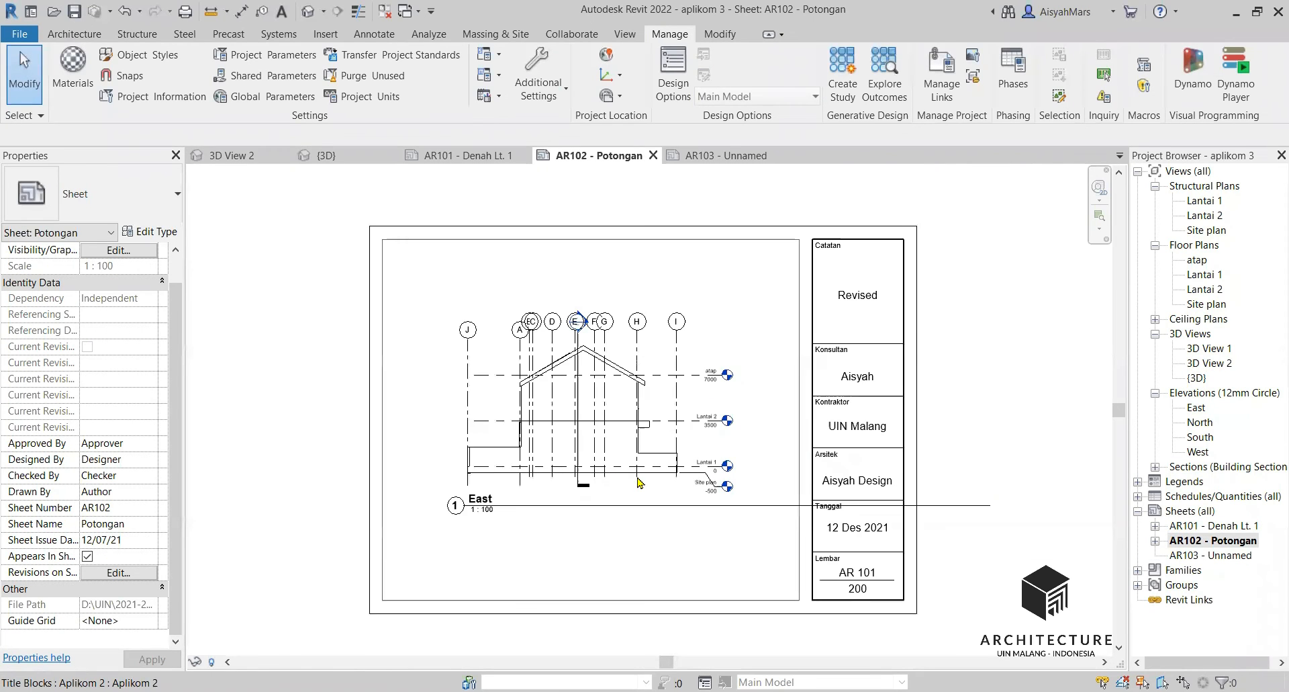
left_click(1239, 540)
right_click(1239, 540)
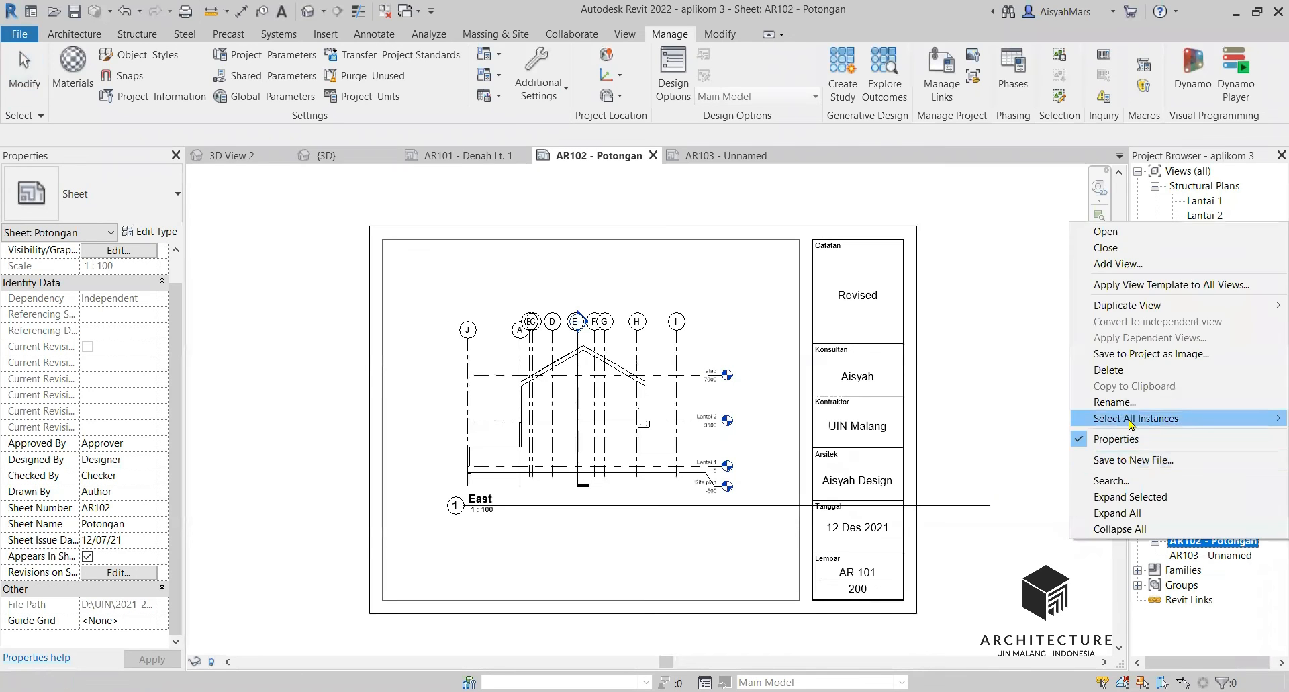
left_click(1118, 403)
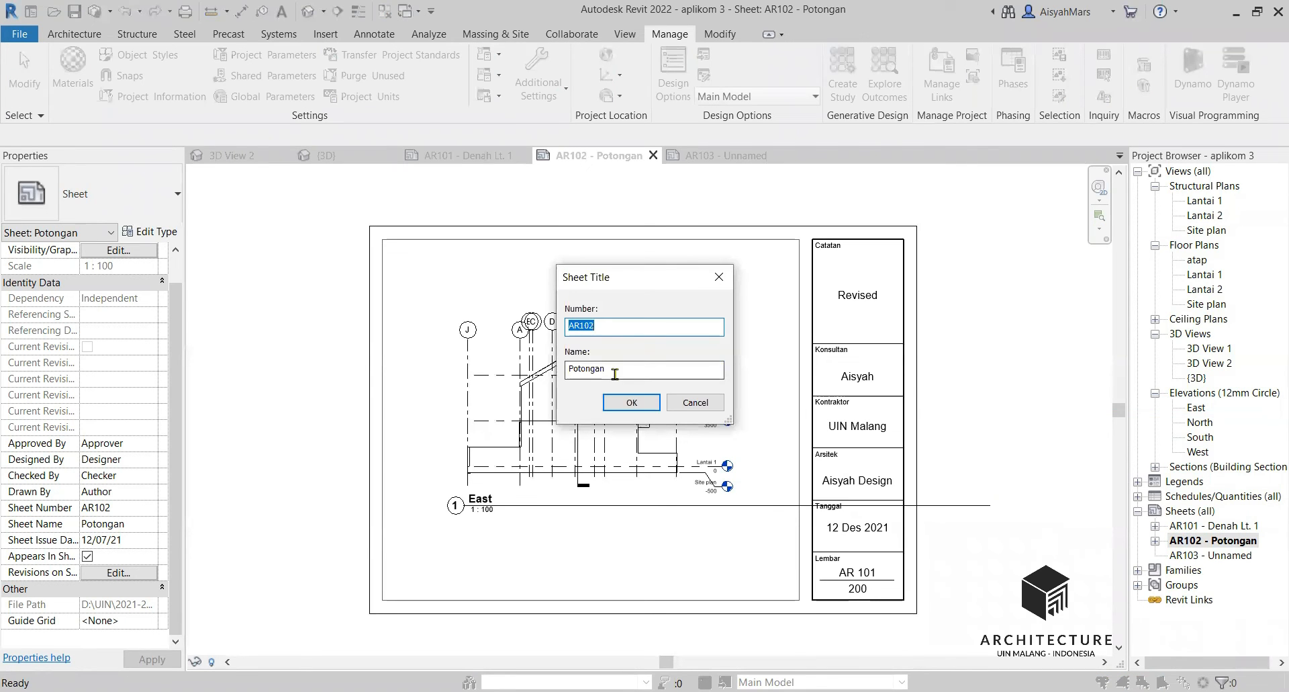
key("Tab")
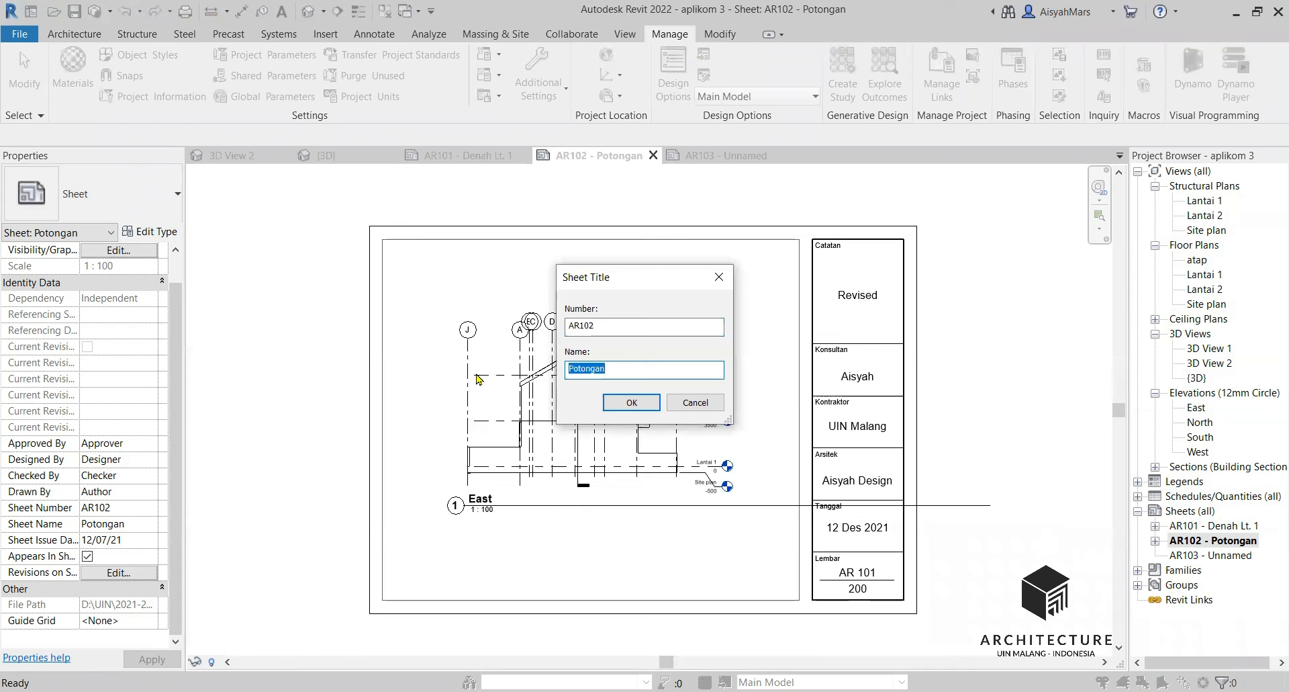
type("Tampak")
left_click(618, 401)
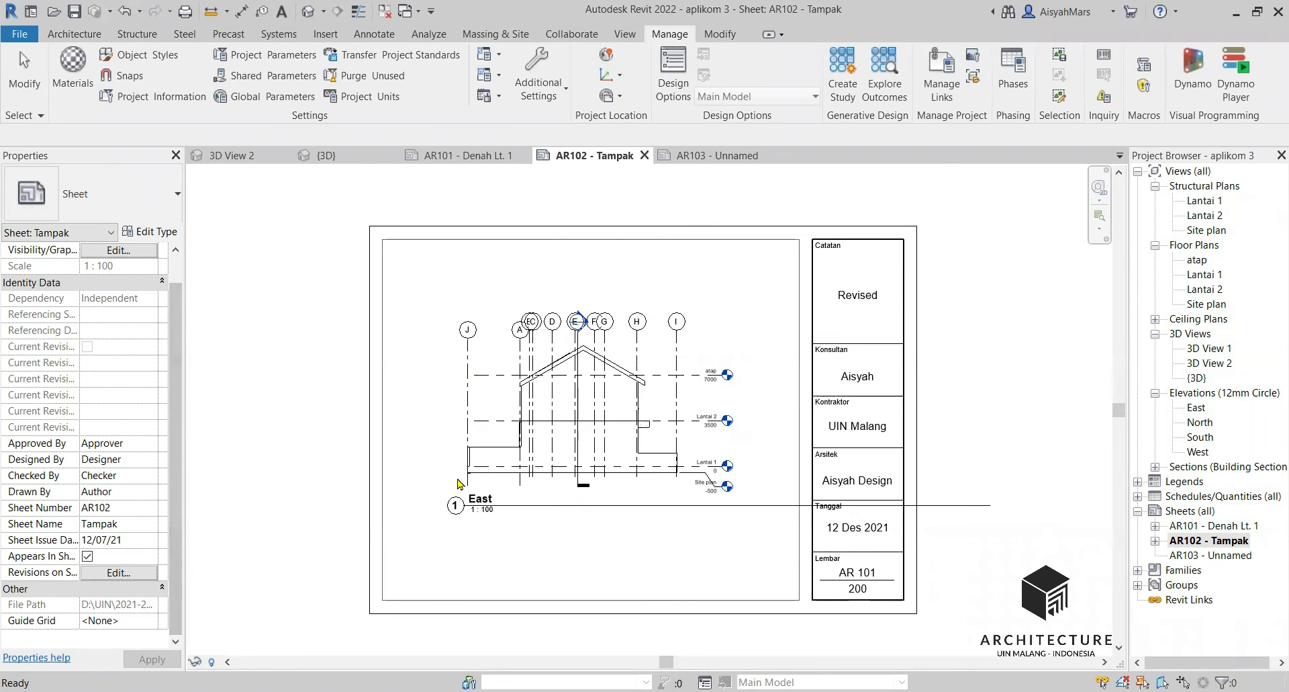
Shorten the title line of the East viewport so it ends just past the view's name
left_click(443, 409)
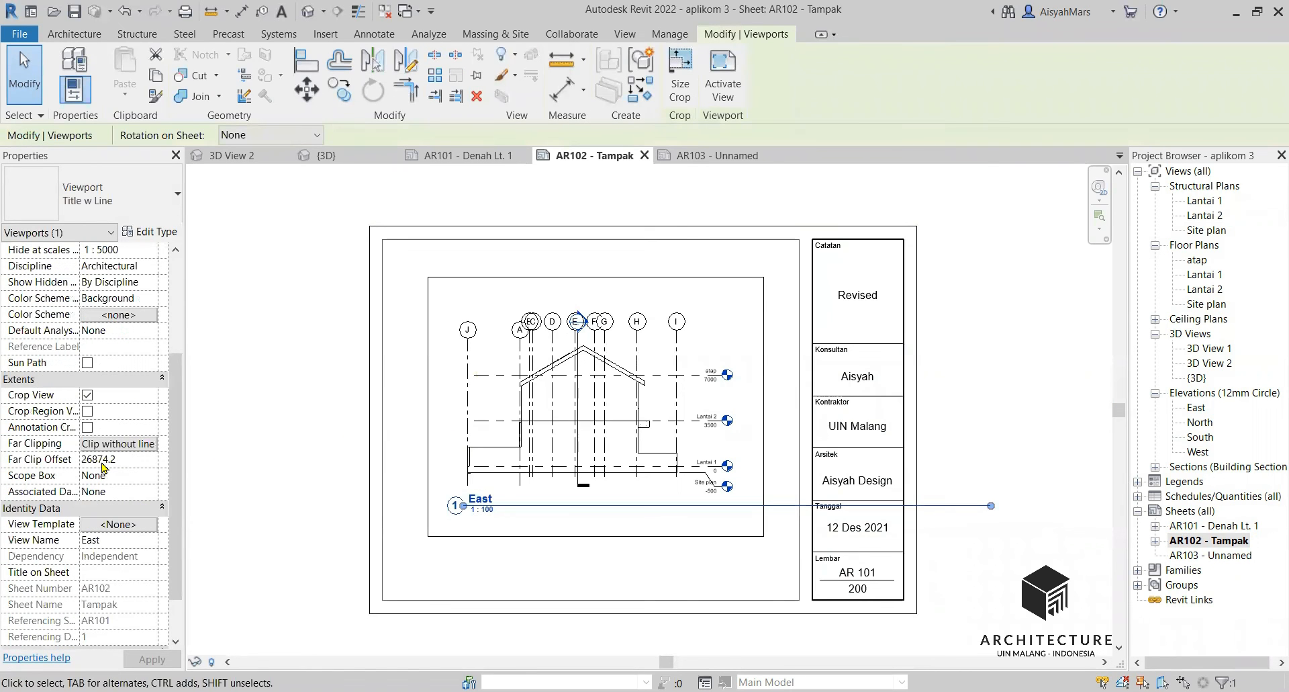
left_click_drag(991, 506, 511, 505)
left_click(494, 562)
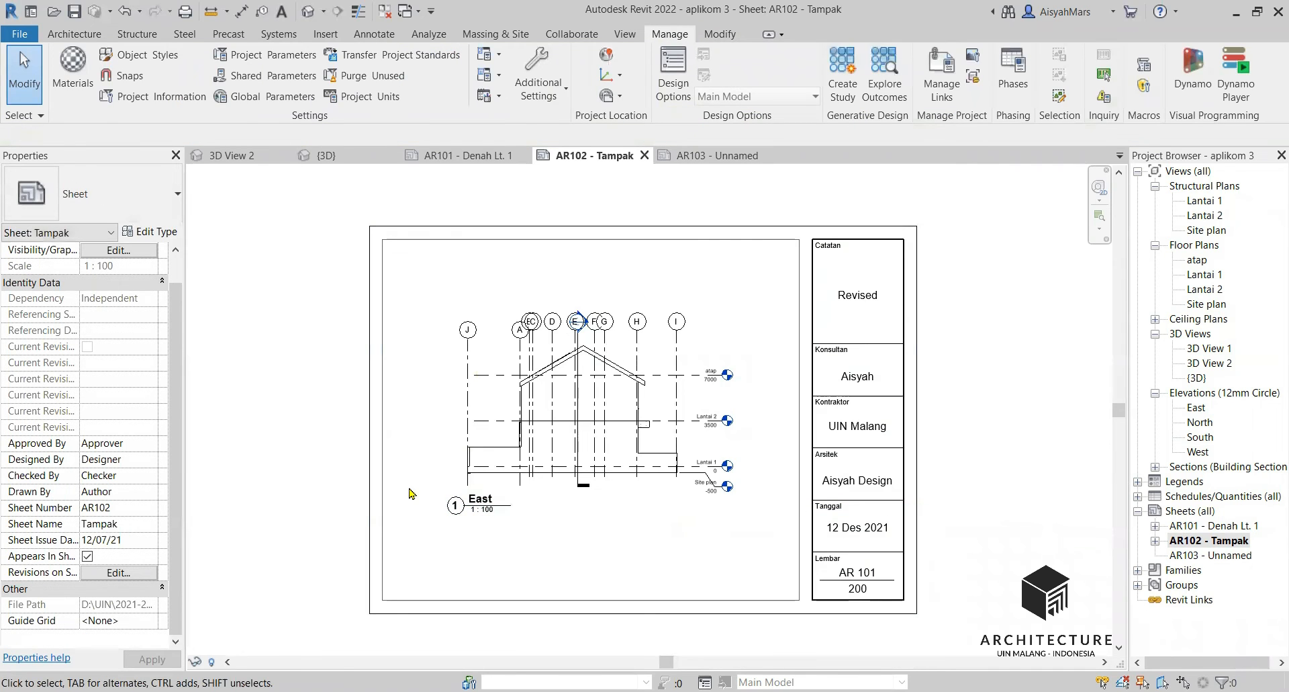
Rename the East elevation view on sheet AR102 to "Tampak Timur" and check its updated viewport title
left_click(480, 515)
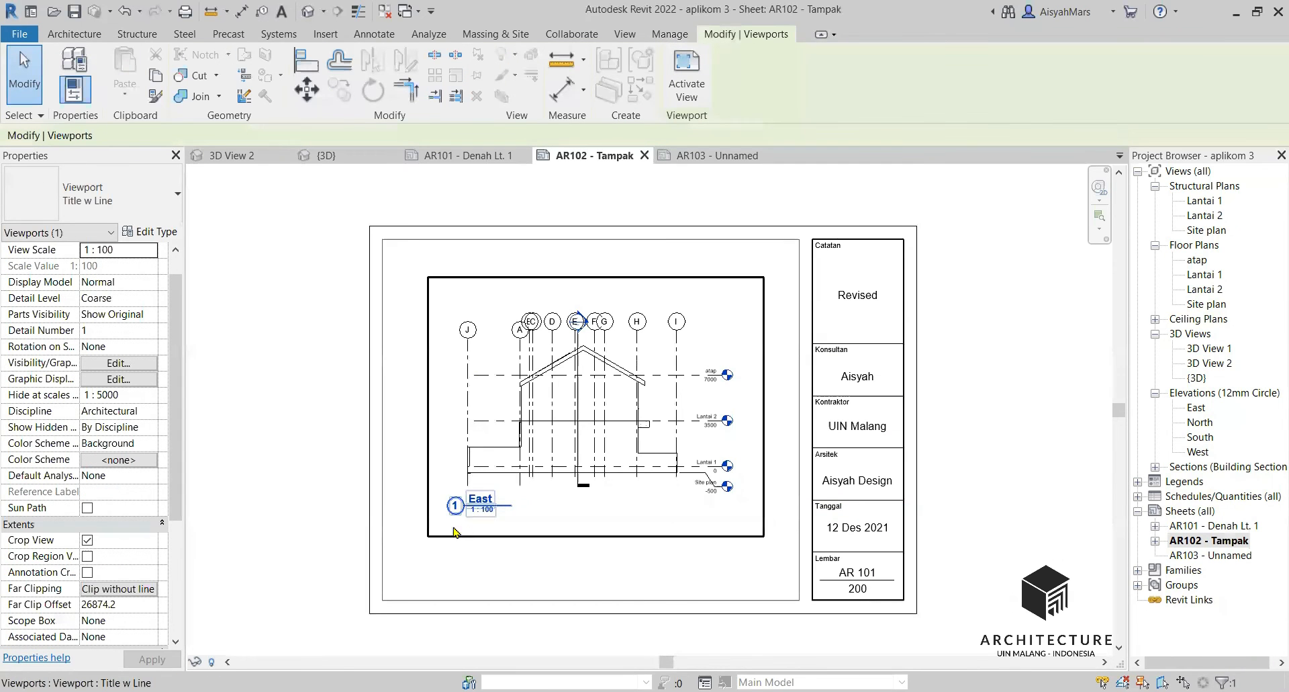
scroll(101, 567, "down", 1)
scroll(101, 568, "down", 3)
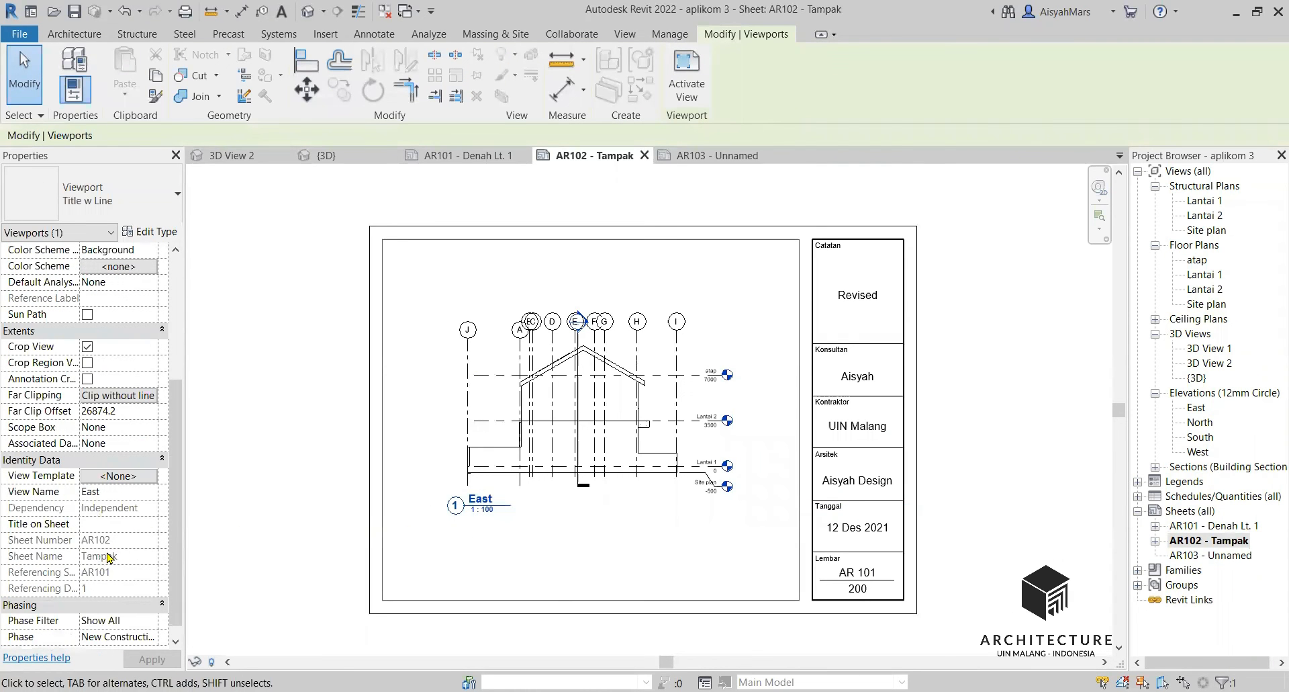
scroll(107, 557, "down", 1)
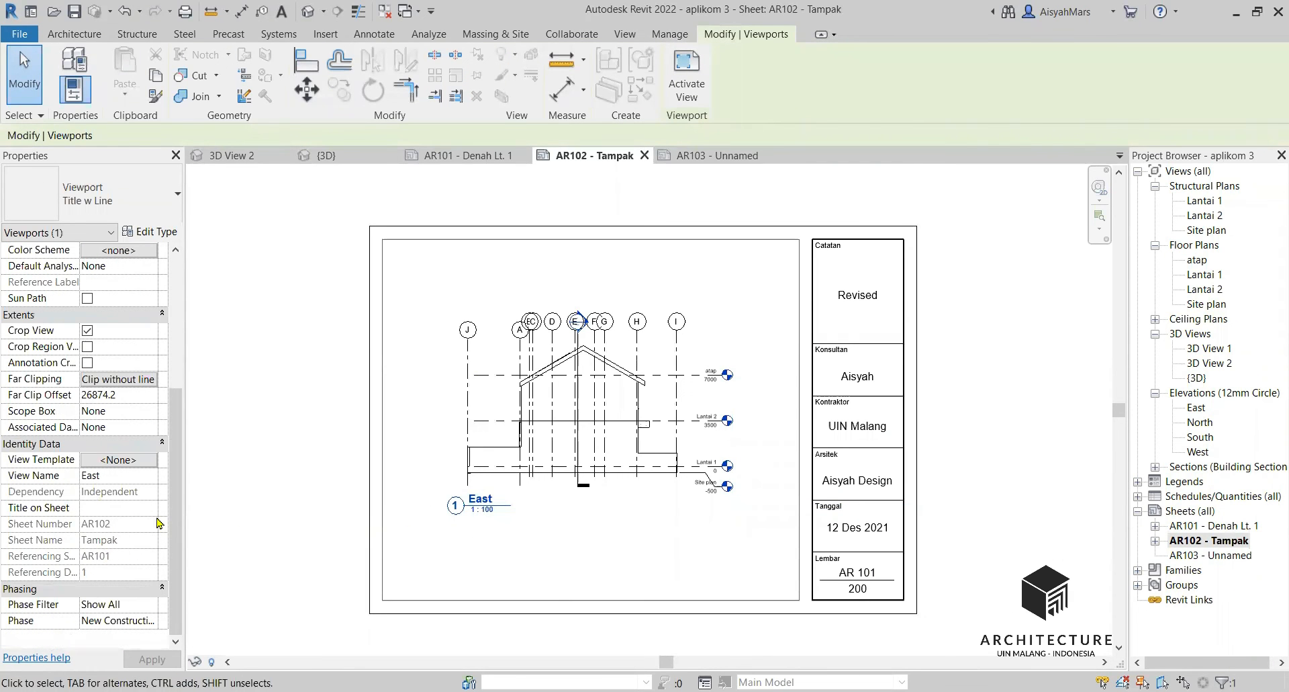
left_click(491, 403)
left_click(116, 476)
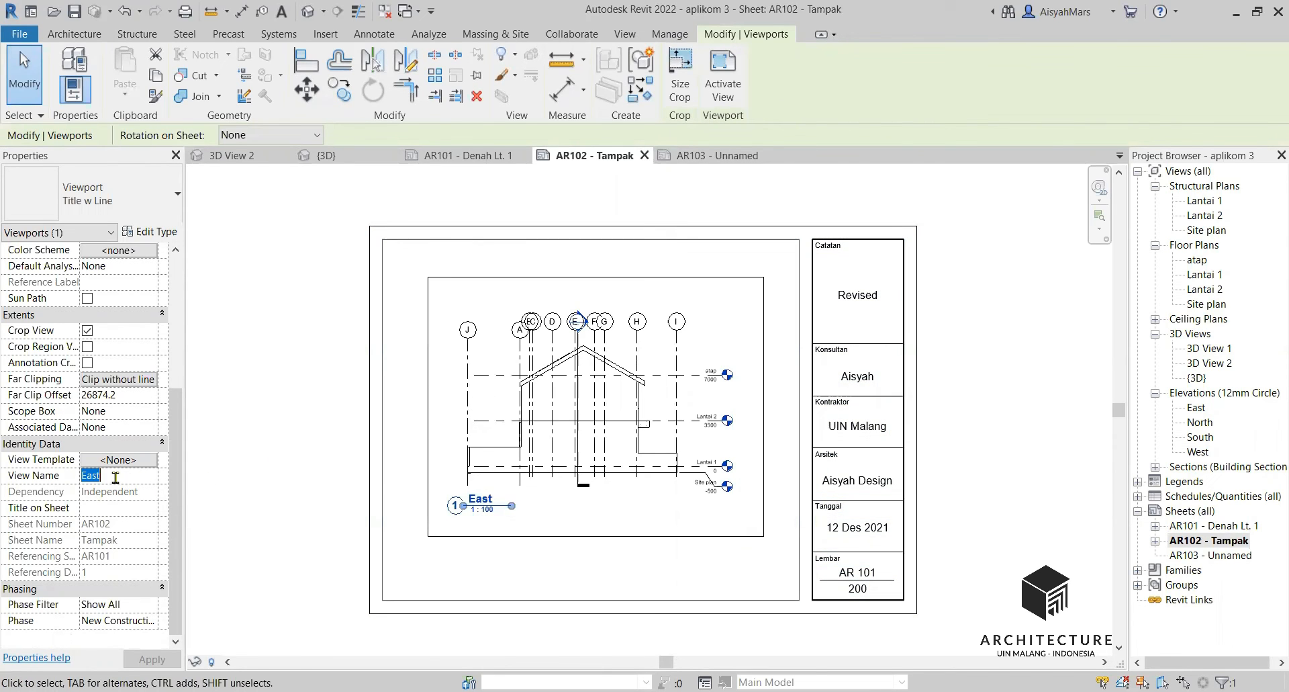
type("Tampak Timur")
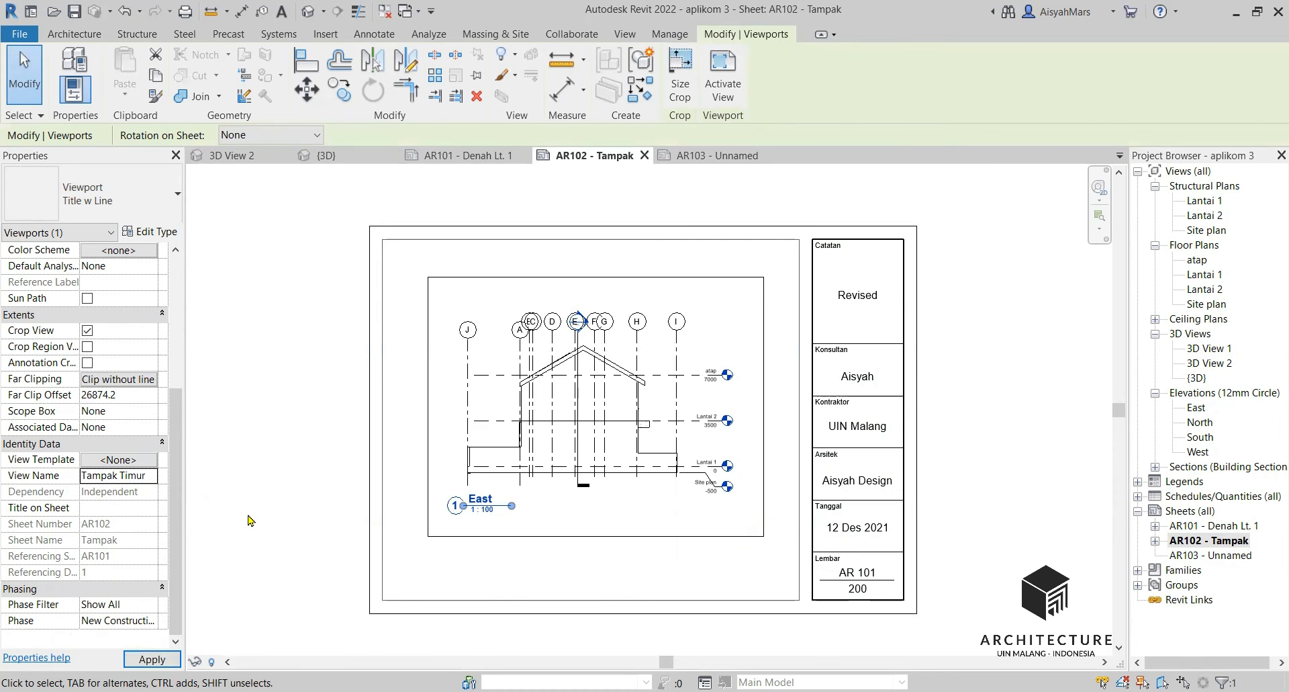
left_click(250, 520)
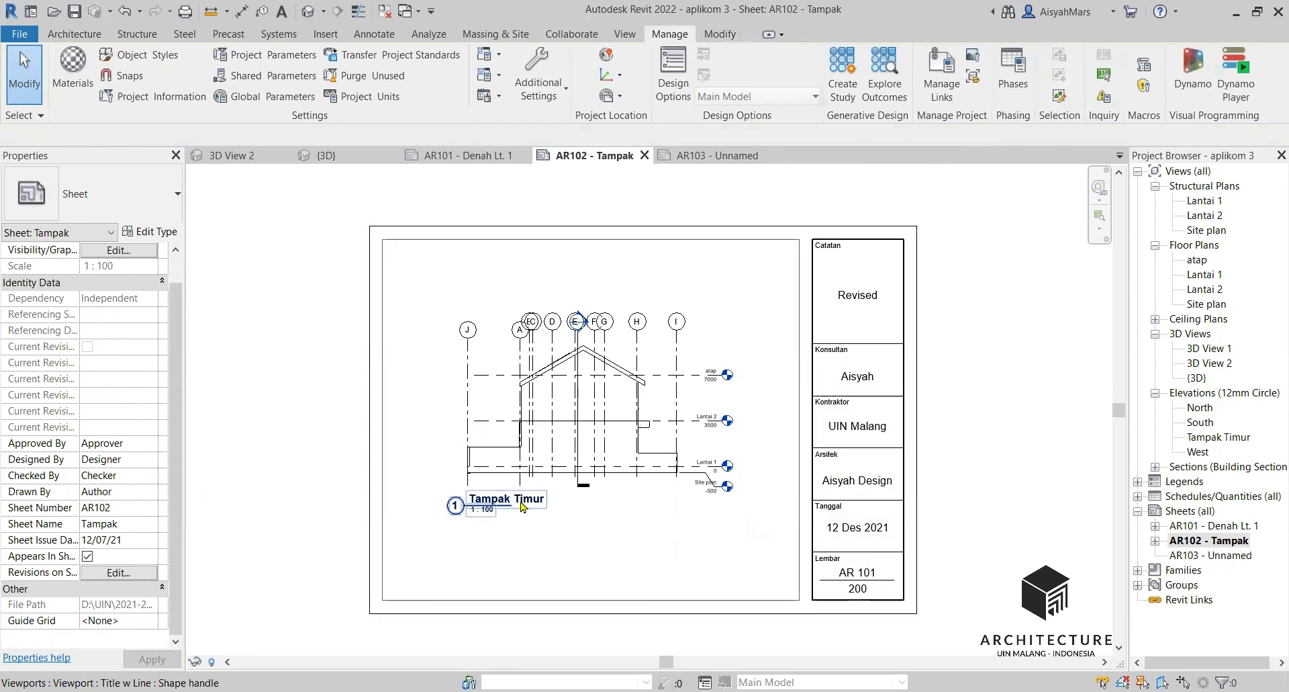
scroll(500, 421, "up", 2)
scroll(582, 425, "down", 2)
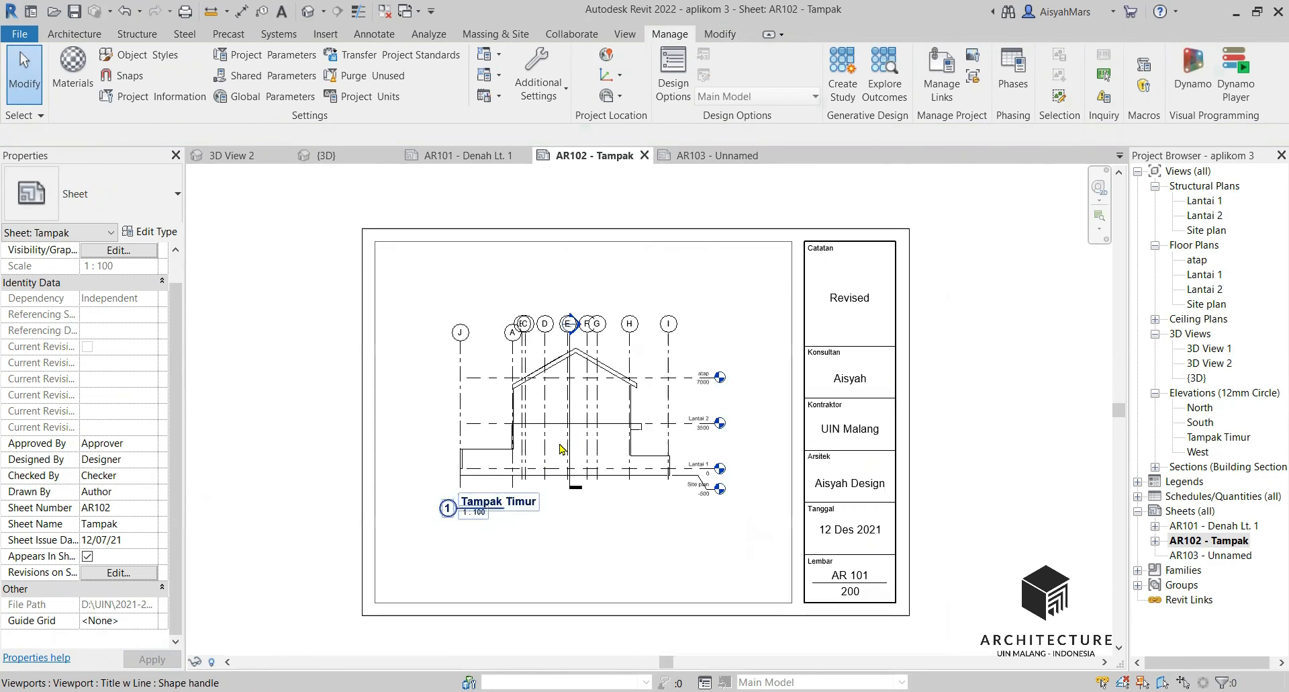
left_click(582, 425)
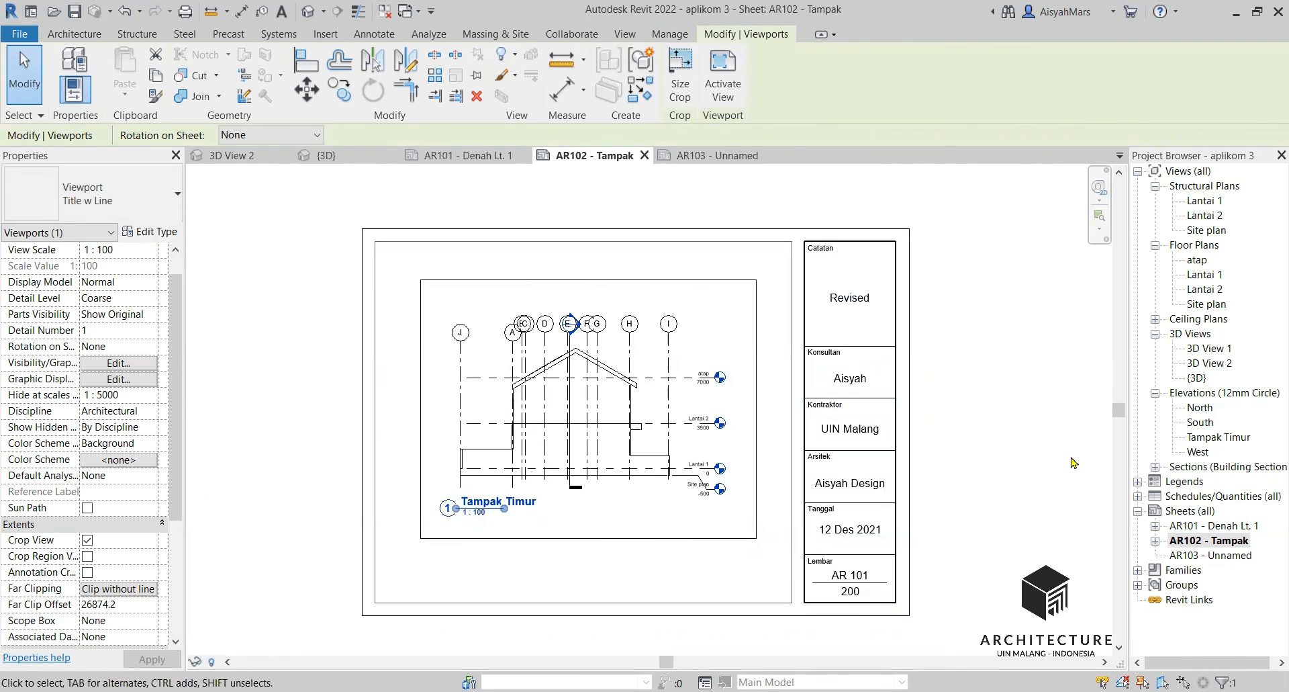
Try to shorten the Lantai 1 viewport's title line on sheet AR101 - Denah Lt. 1, and return to sheet AR102 - Tampak
double_click(1237, 527)
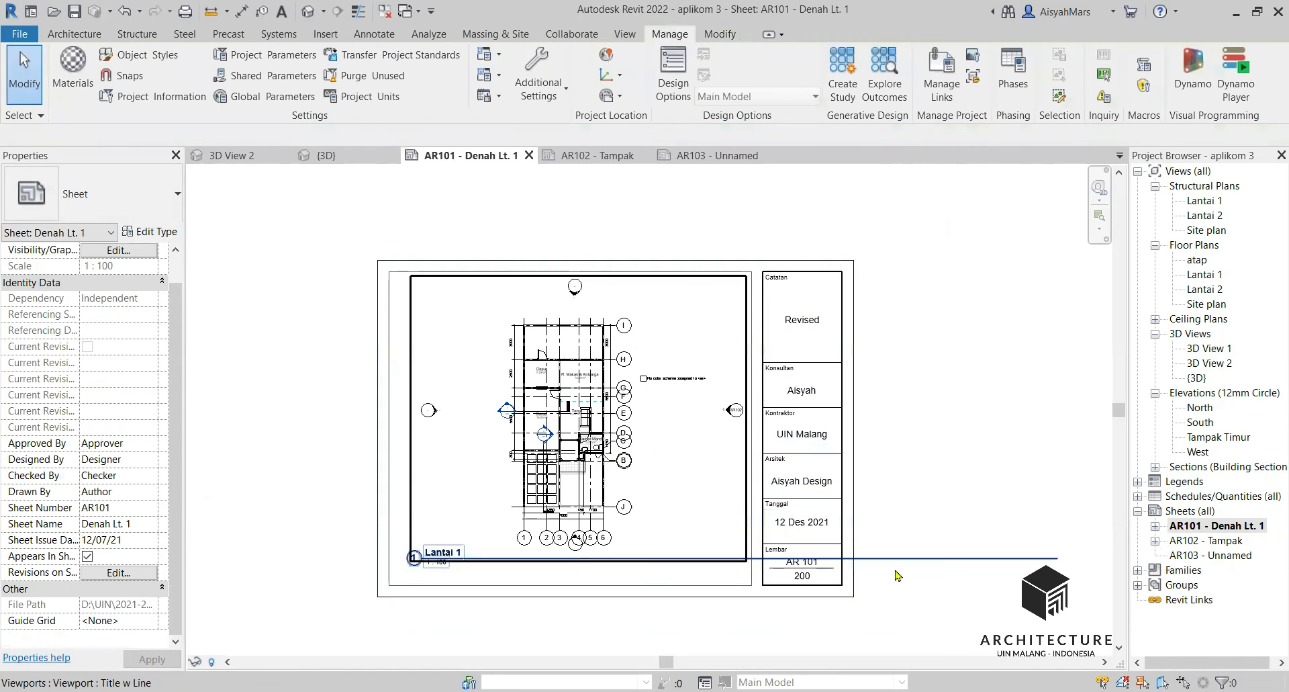
left_click(992, 558)
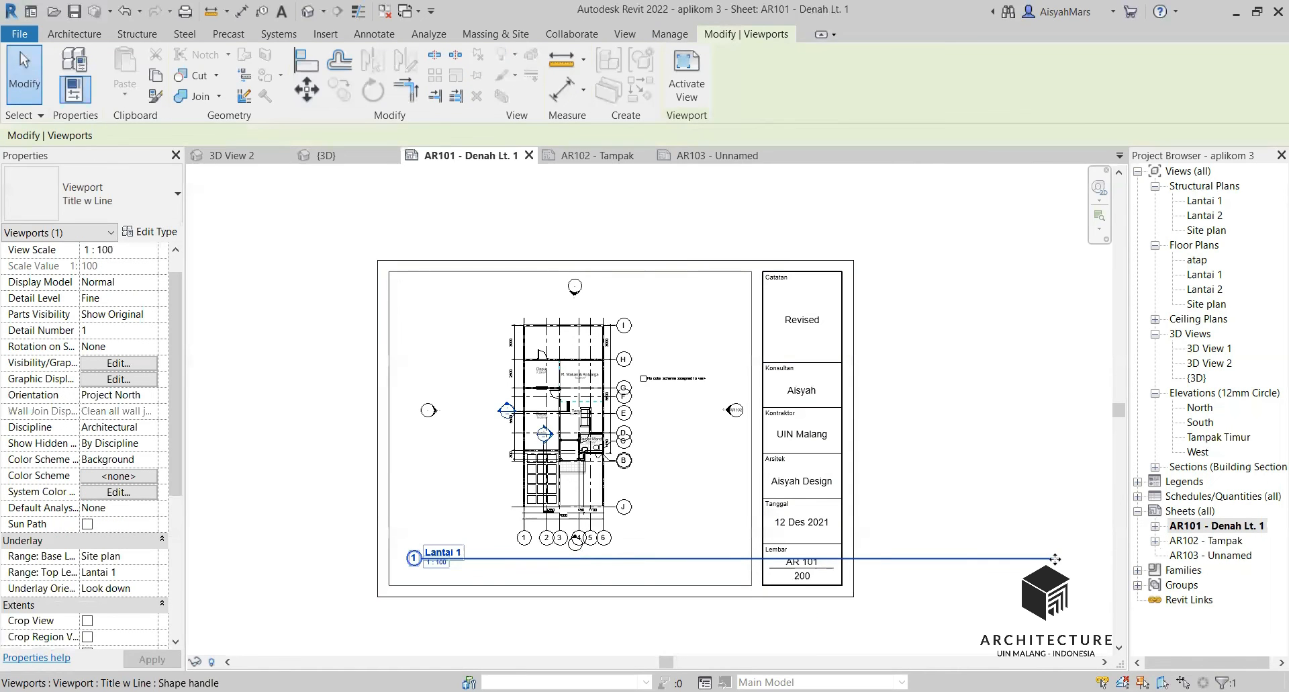
double_click(1042, 562)
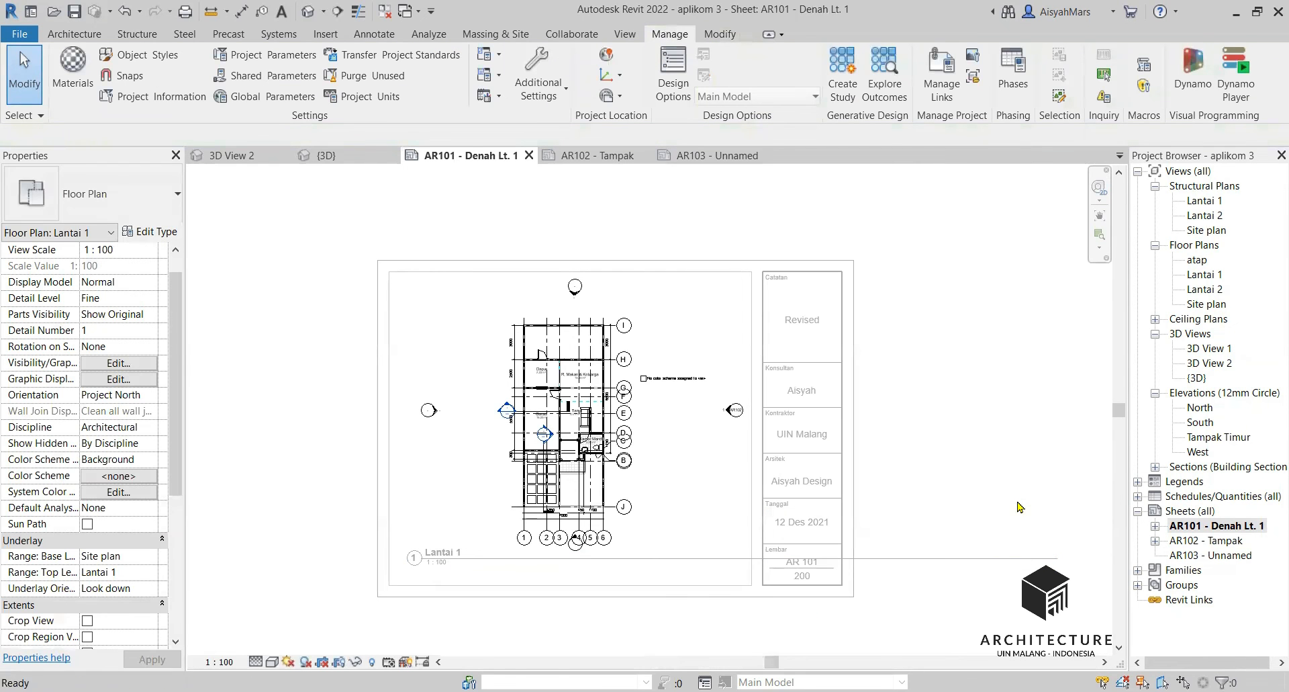
double_click(994, 561)
left_click(982, 562)
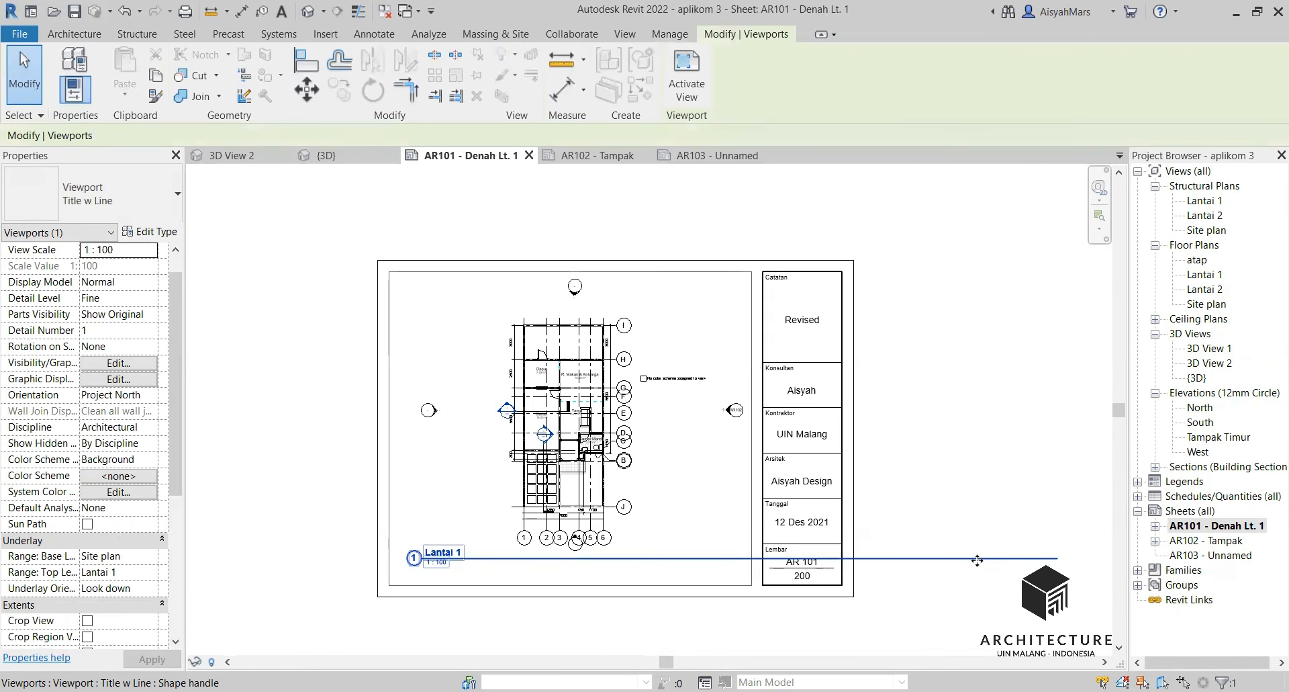
double_click(1200, 543)
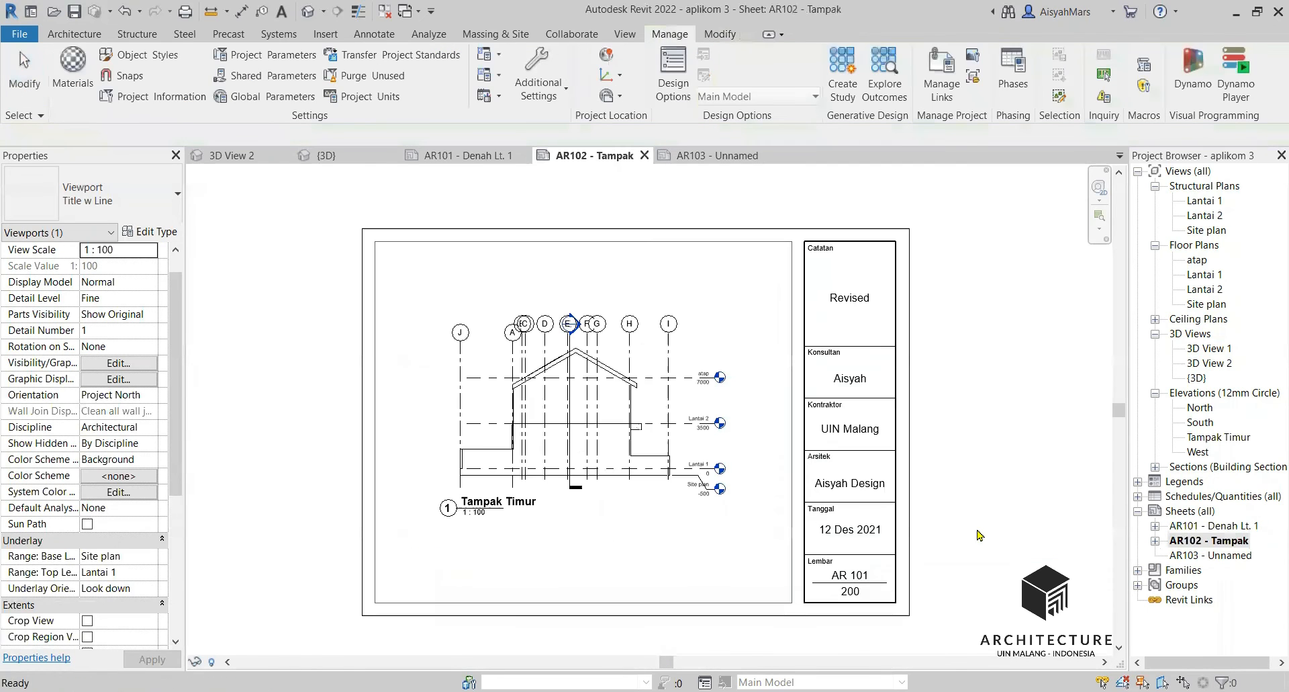
Set the Tampak Timur viewport's view scale to 1 : 200 and move the viewport to the left side of the sheet's drawing area
left_click(747, 491)
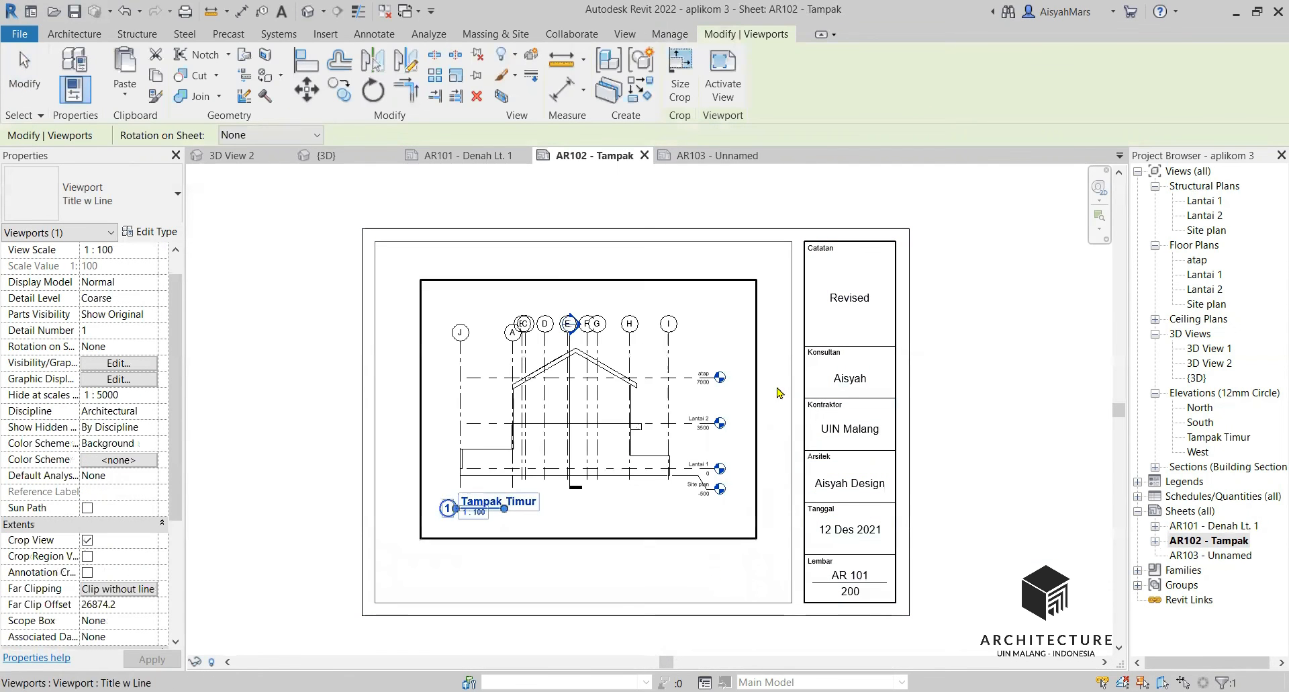
left_click_drag(757, 493, 730, 468)
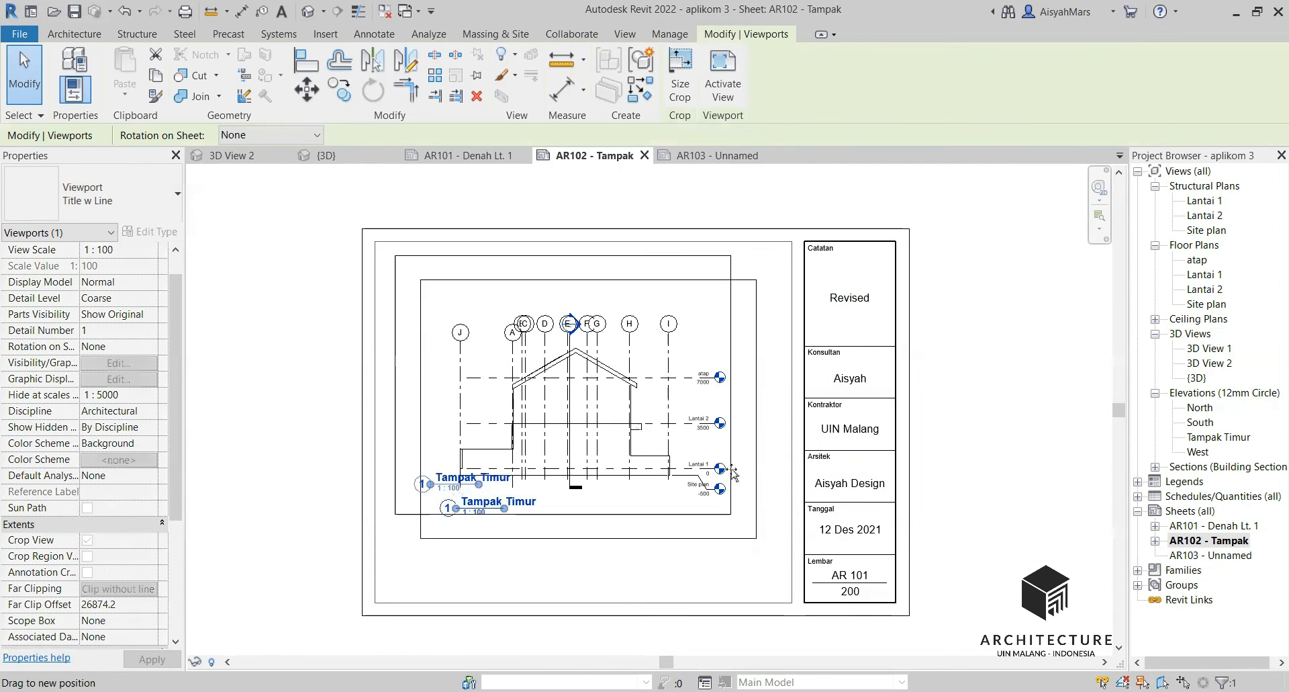
left_click(138, 256)
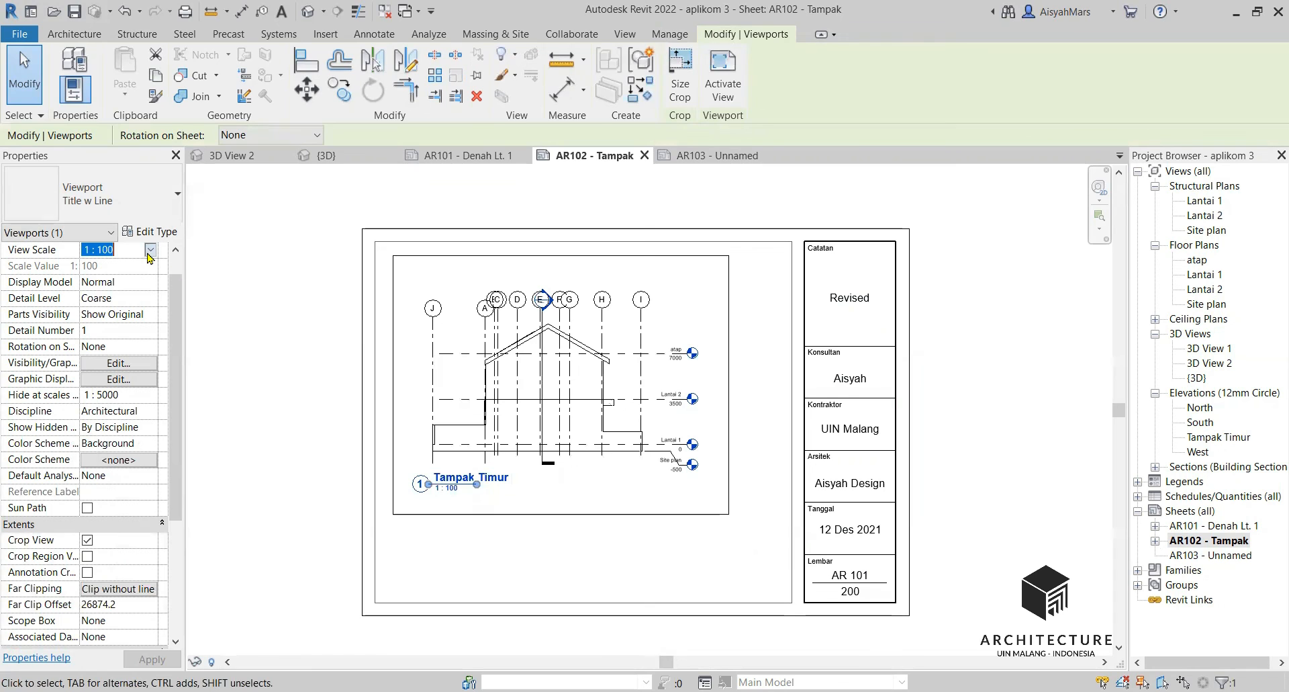
left_click(149, 251)
left_click(100, 277)
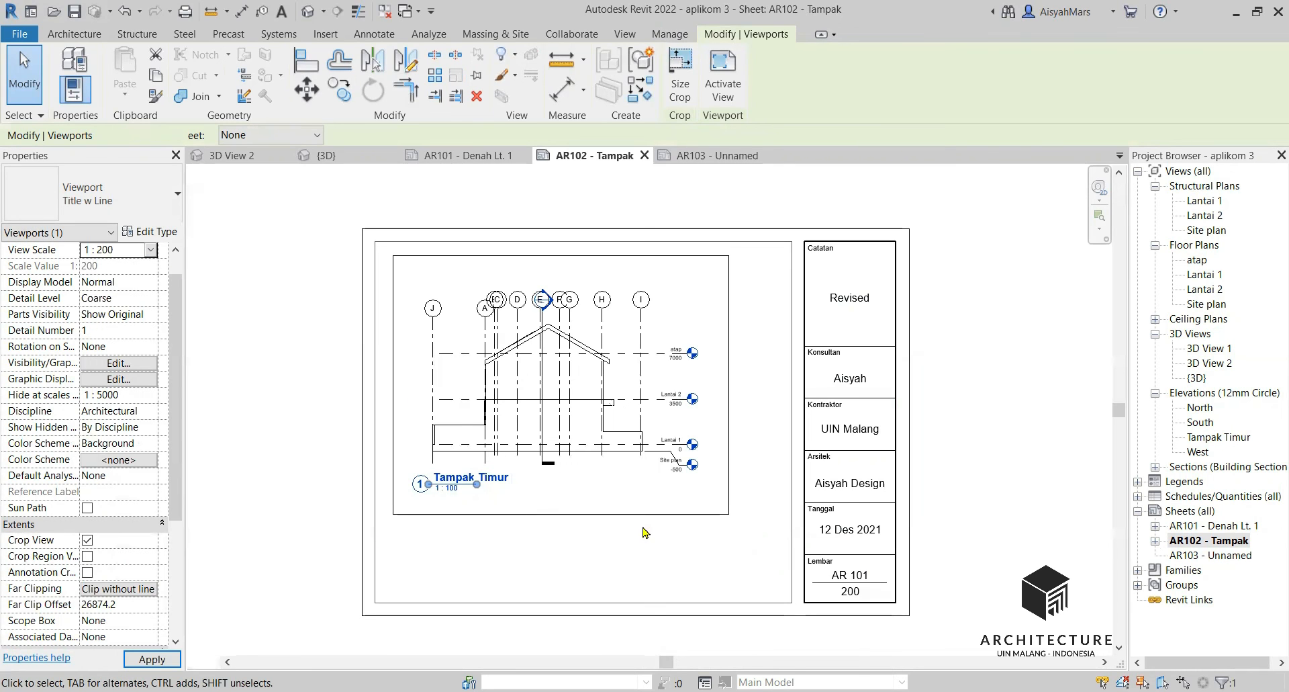
left_click(659, 554)
left_click(532, 500)
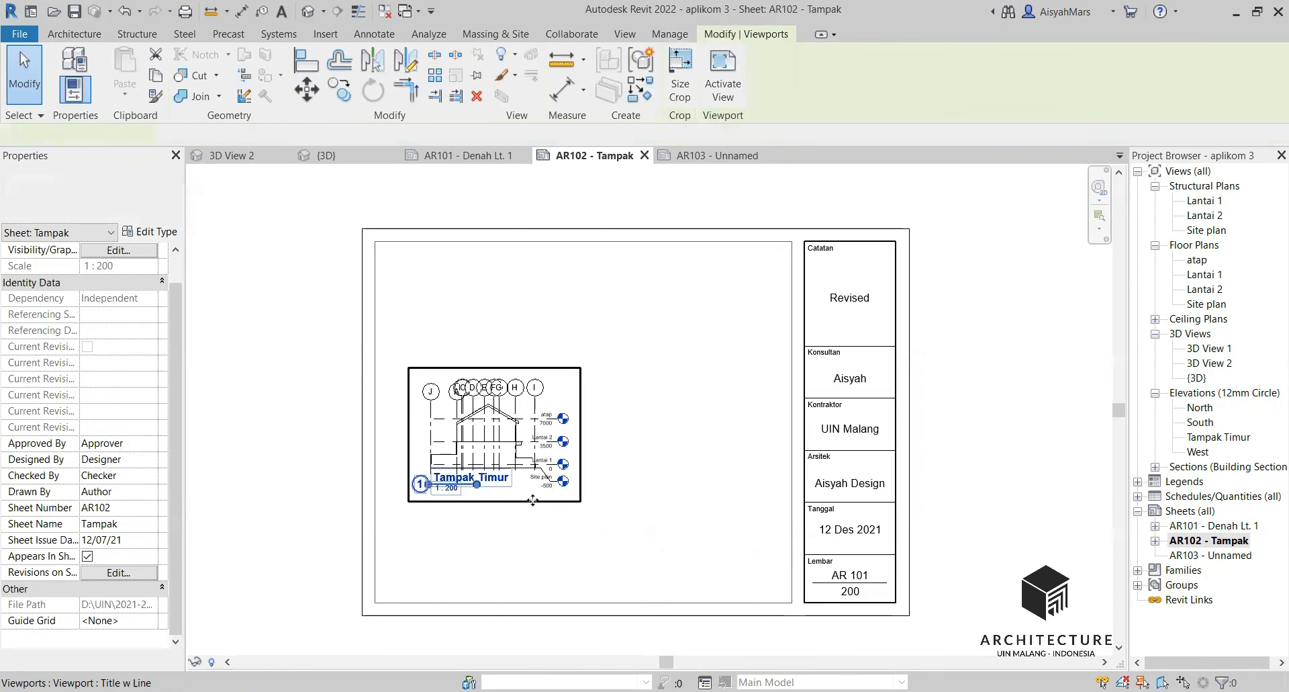
left_click_drag(533, 500, 509, 497)
left_click(698, 478)
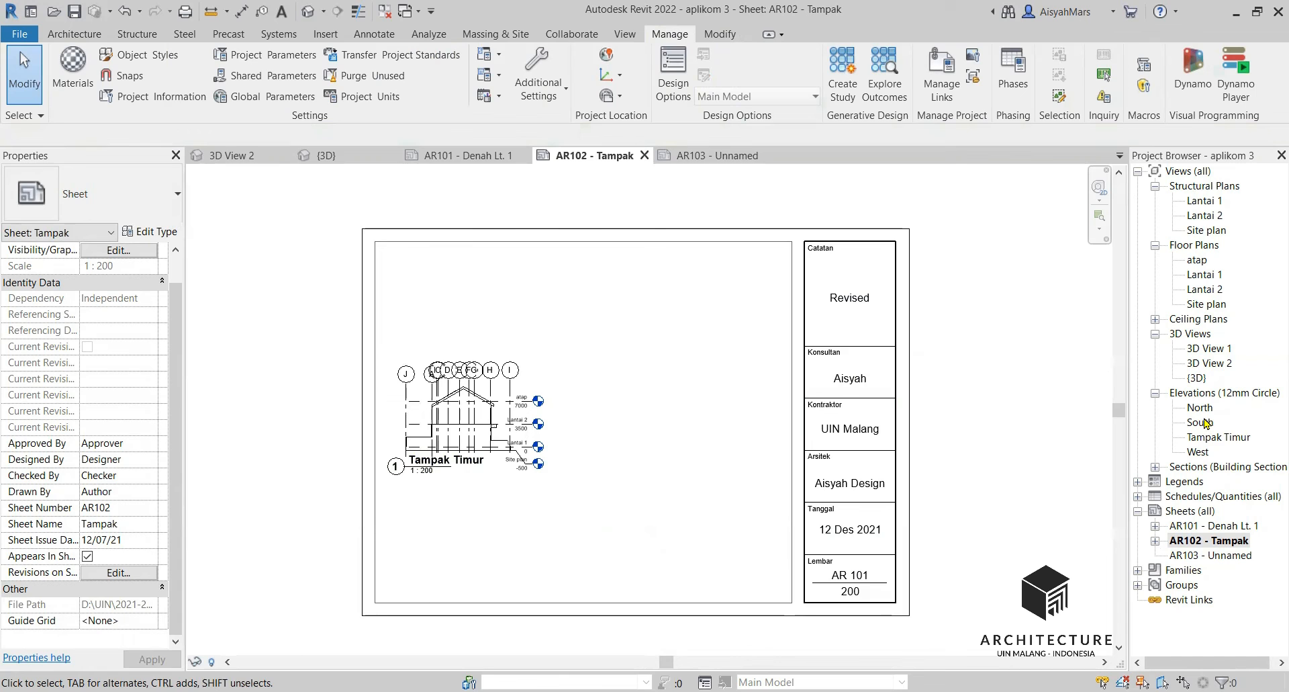
Place the South elevation on sheet AR102, in the right half of the drawing area beside Tampak Timur
left_click(1200, 422)
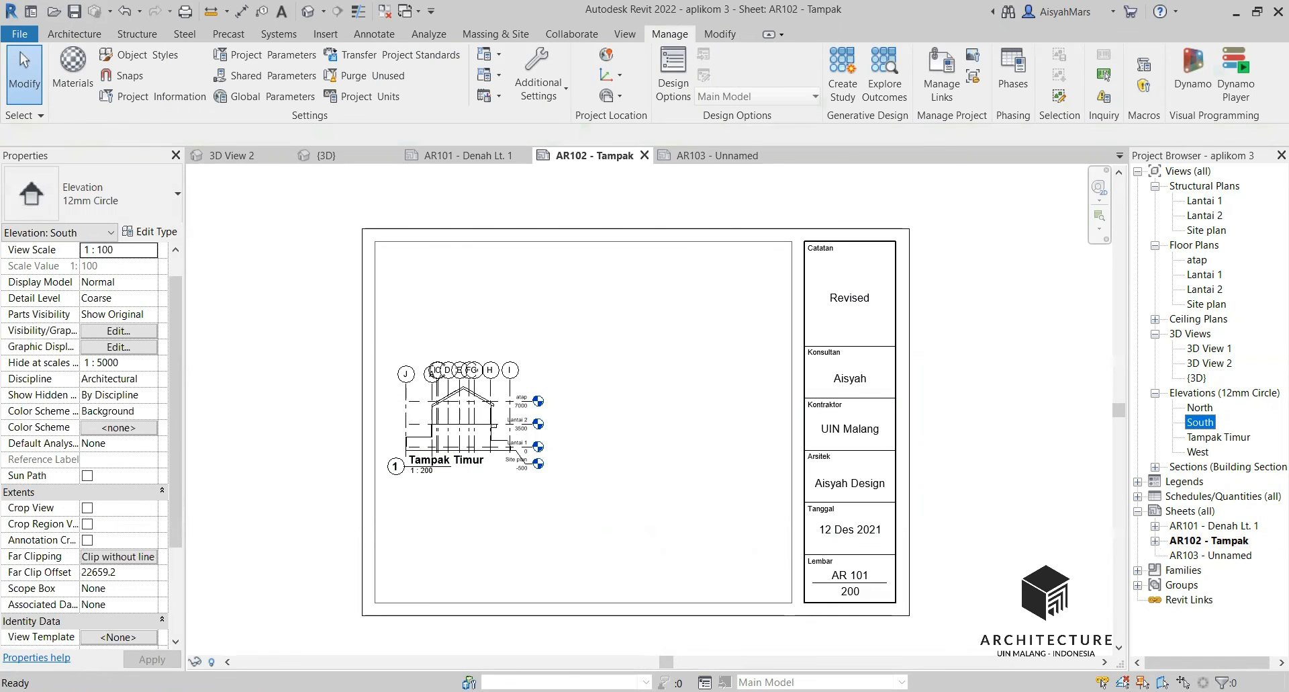
left_click_drag(1201, 422, 664, 428)
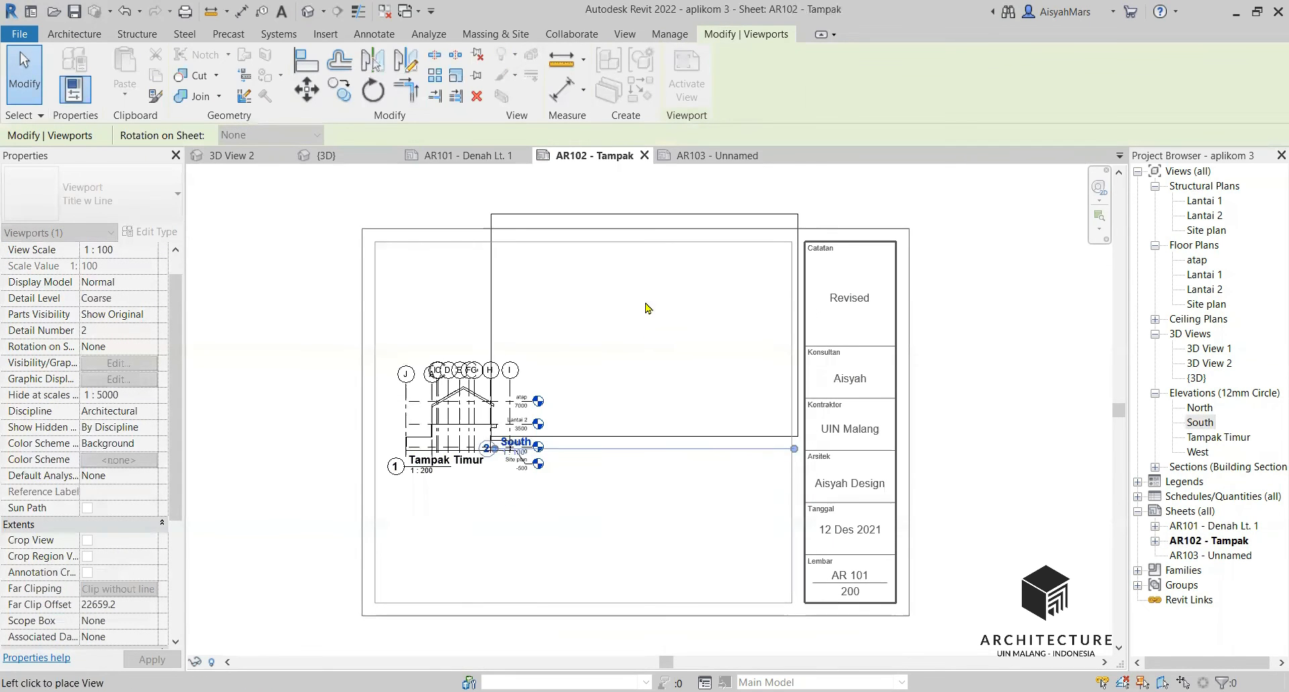
left_click(654, 427)
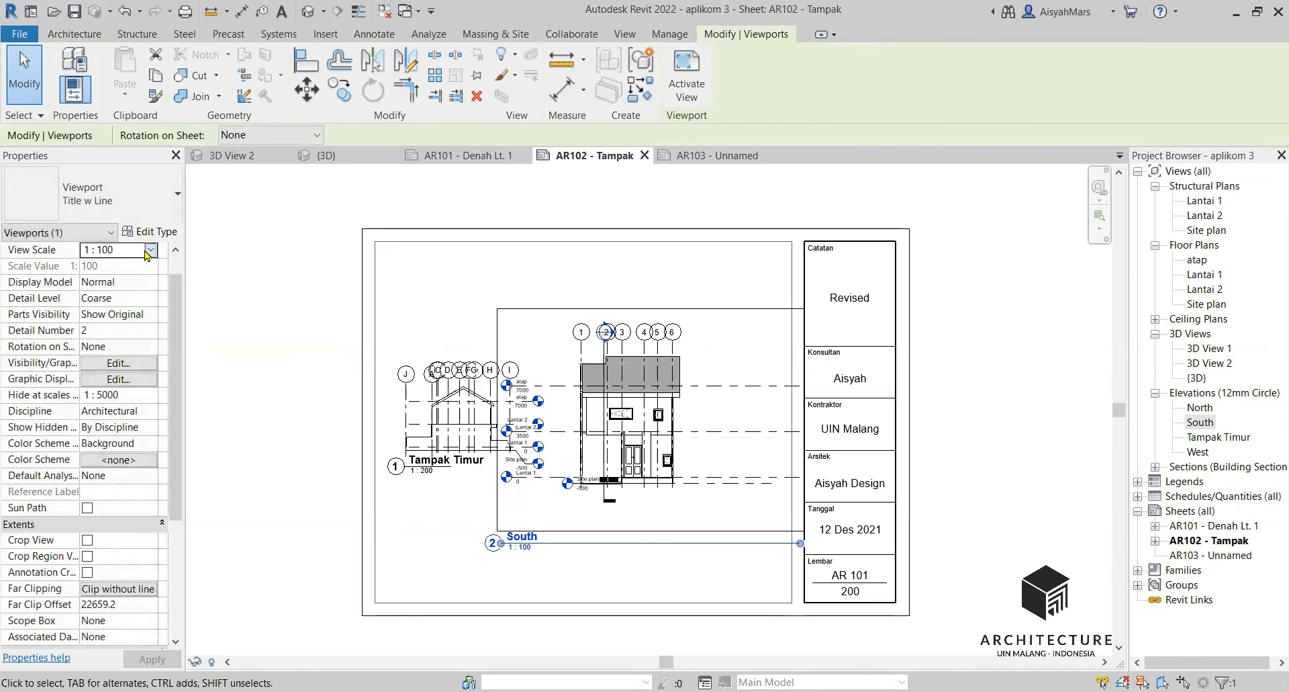
Try the South viewport at a view scale of 1 : 200, and set it back to 1 : 100
left_click(149, 251)
left_click(148, 252)
left_click(148, 252)
scroll(98, 319, "down", 3)
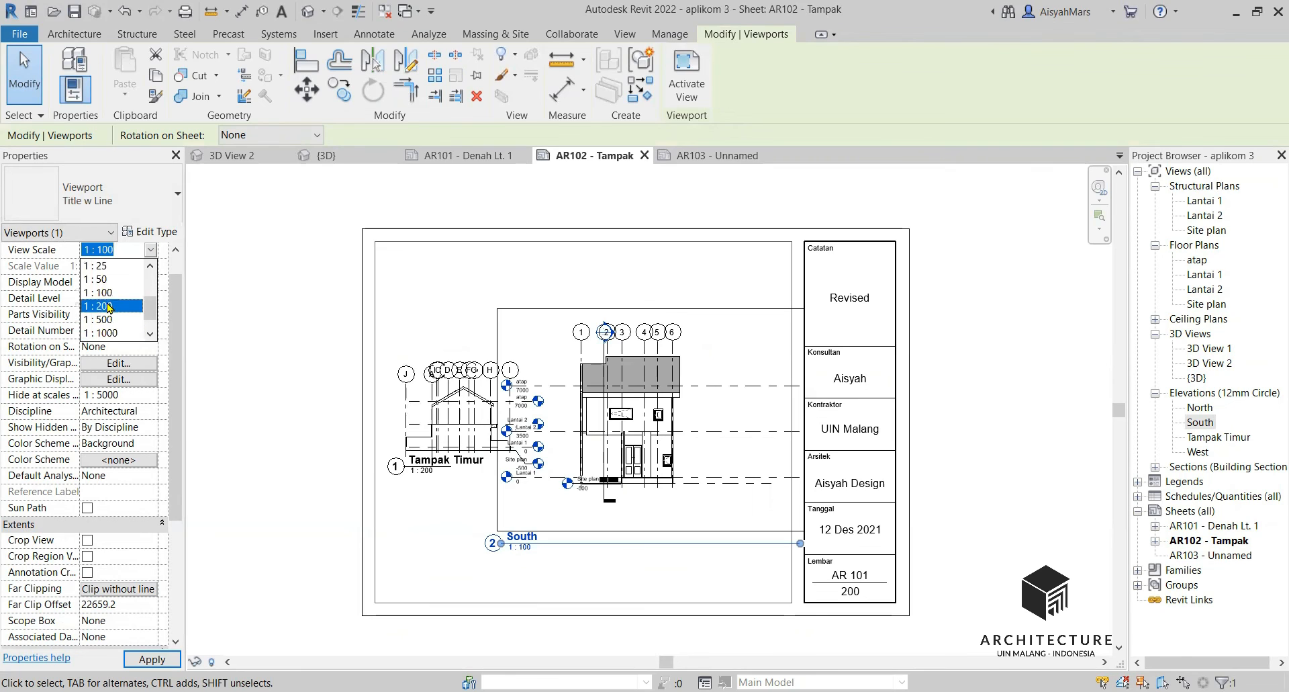
left_click(109, 306)
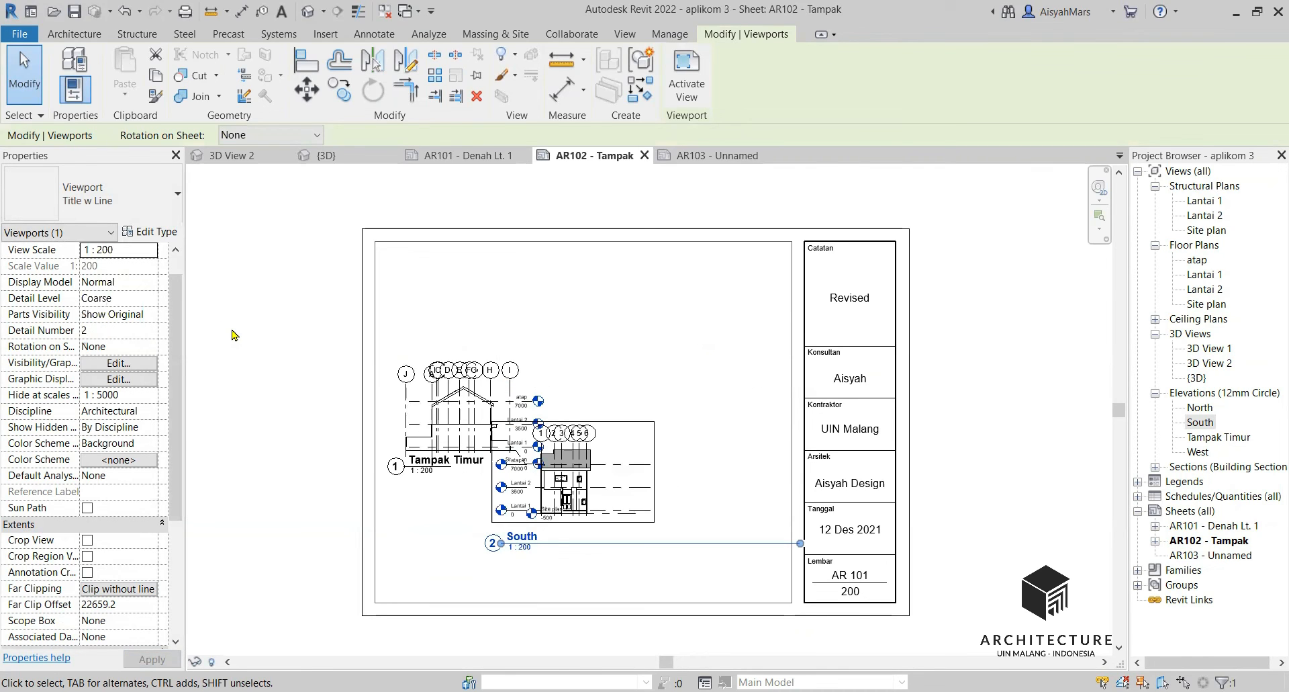
left_click(148, 254)
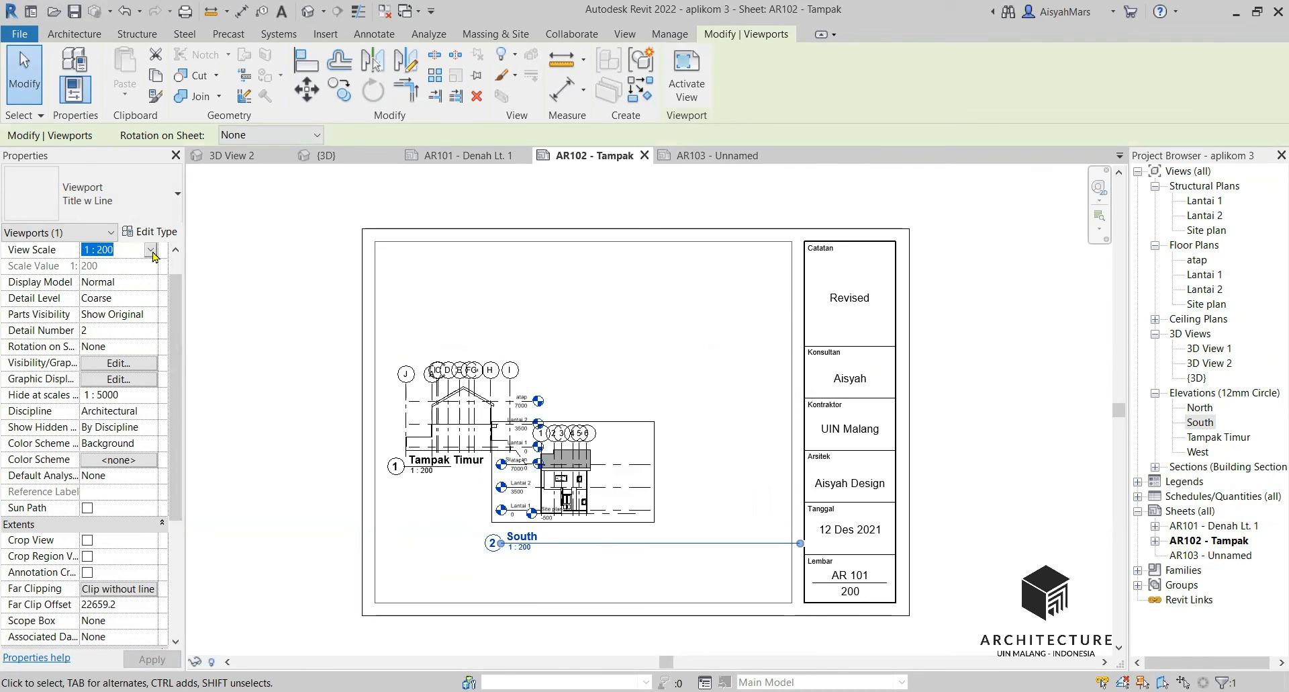
left_click(152, 250)
left_click(101, 296)
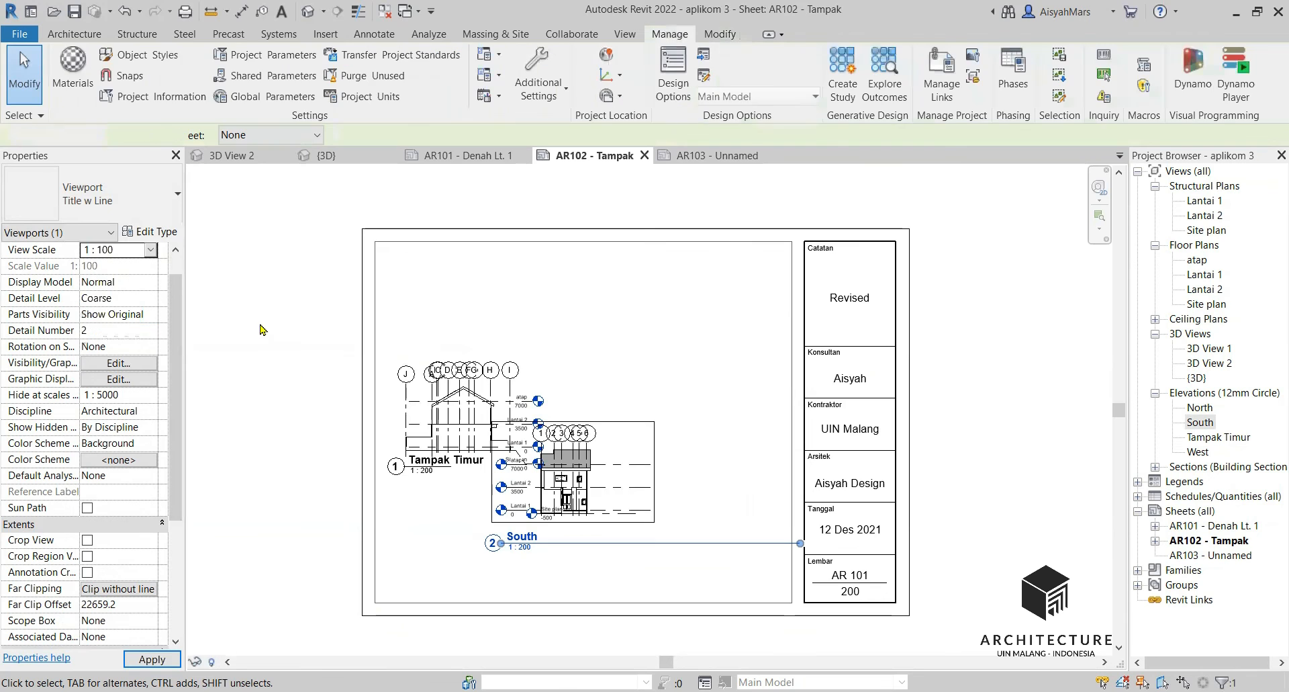
key("Escape")
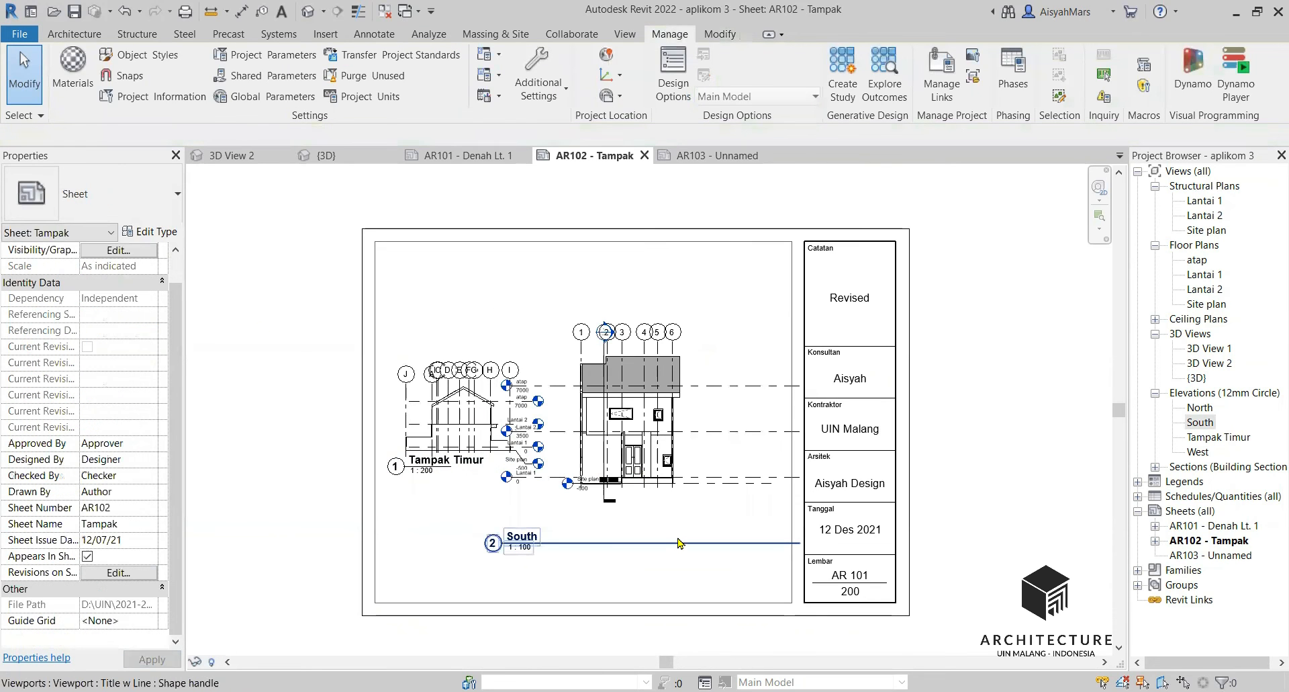
Shorten the title line of the South viewport so it ends just past the view's name
left_click(694, 539)
left_click(702, 563)
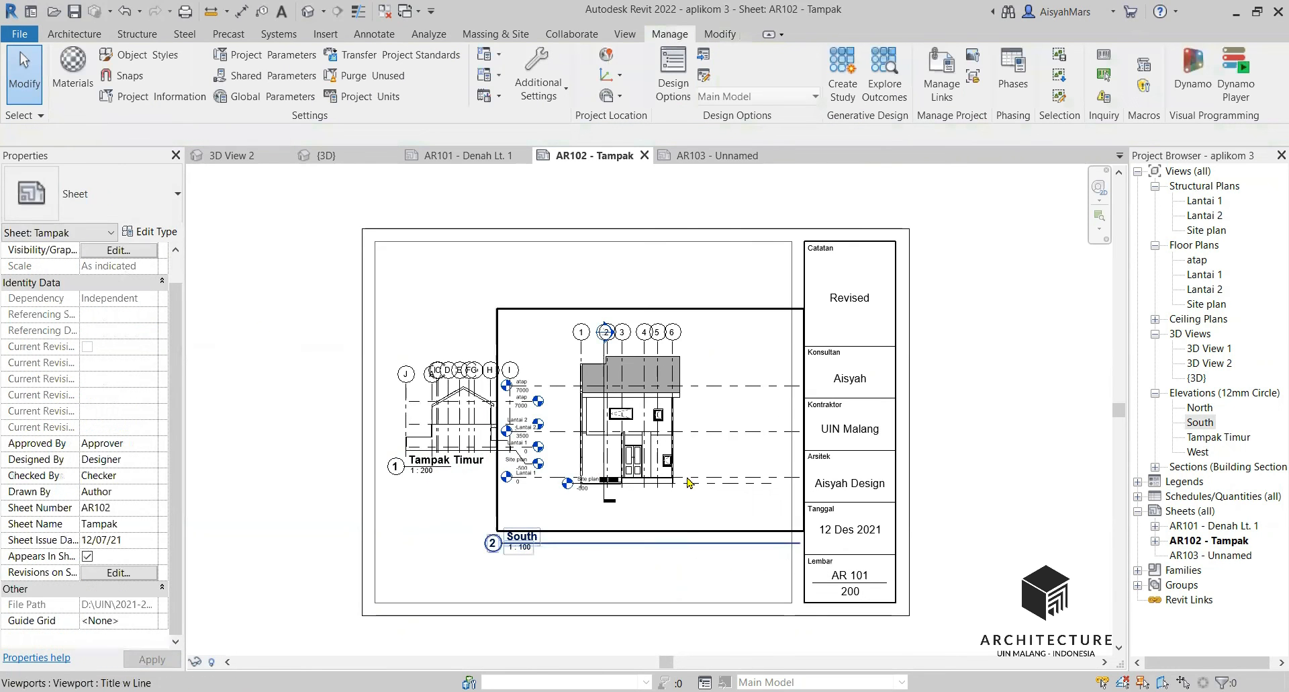
left_click(659, 534)
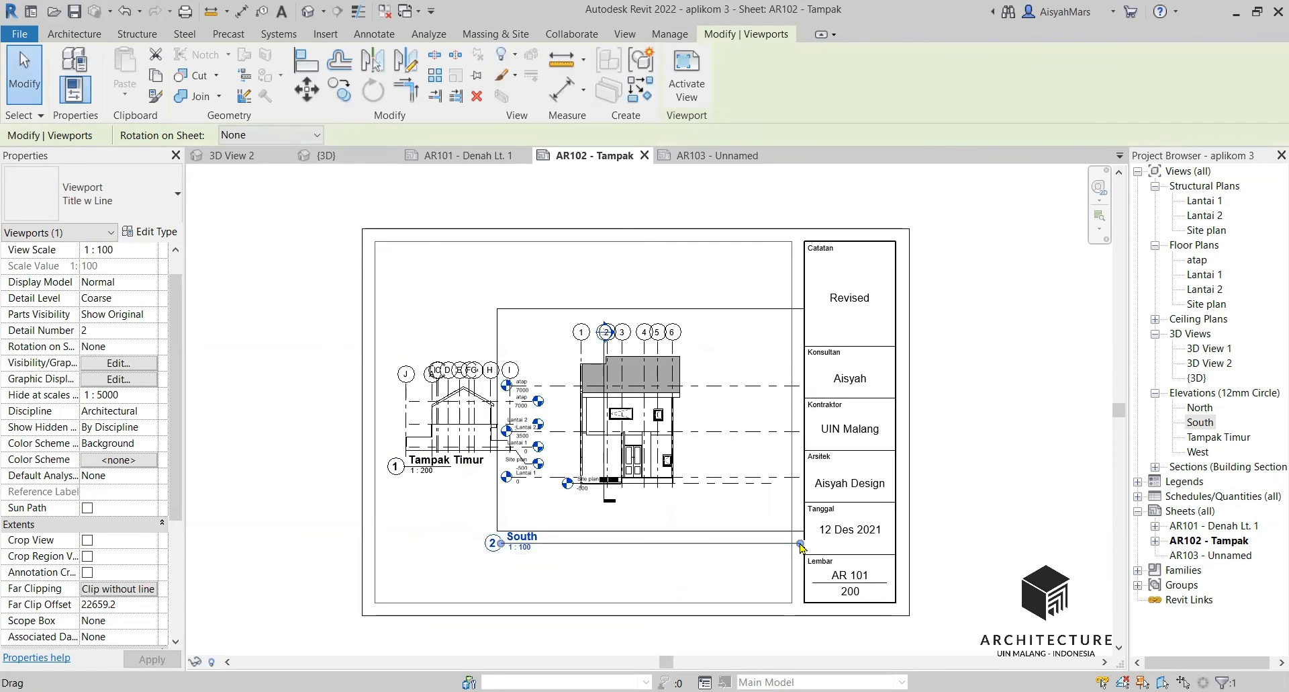
left_click_drag(690, 551, 556, 544)
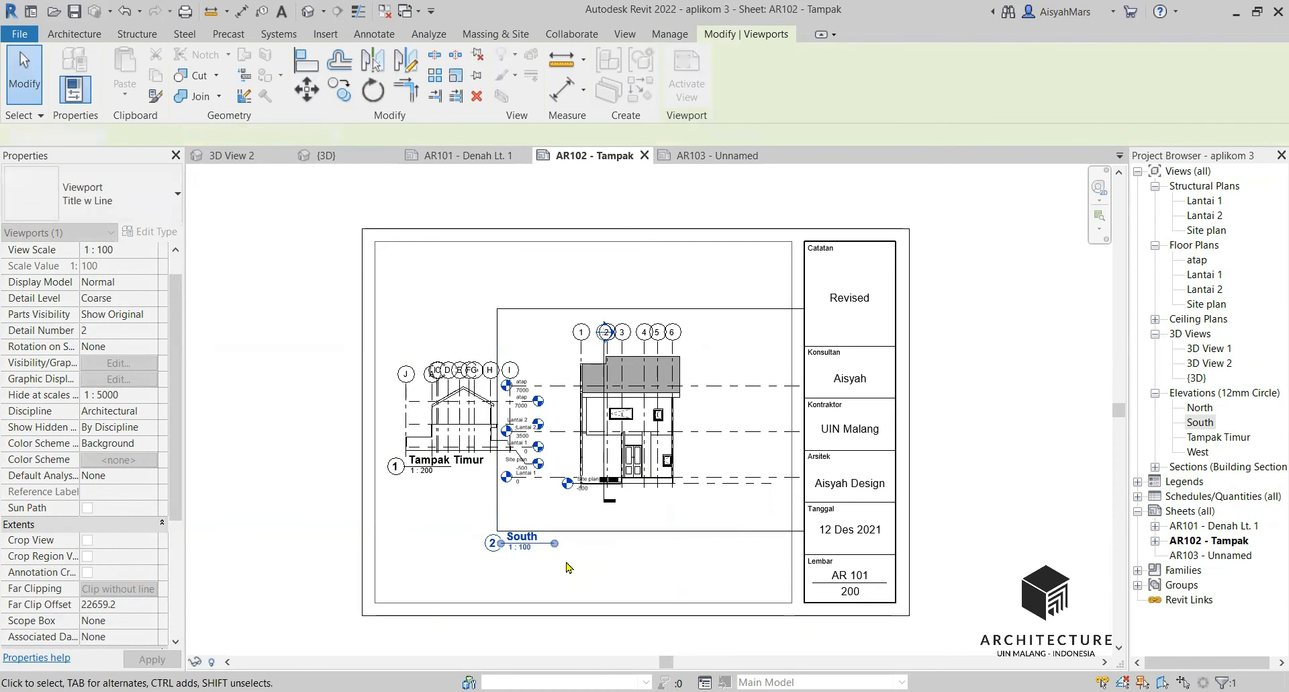
left_click(566, 562)
Activate the South view on the sheet, turn on view cropping and show its crop region
left_click(743, 412)
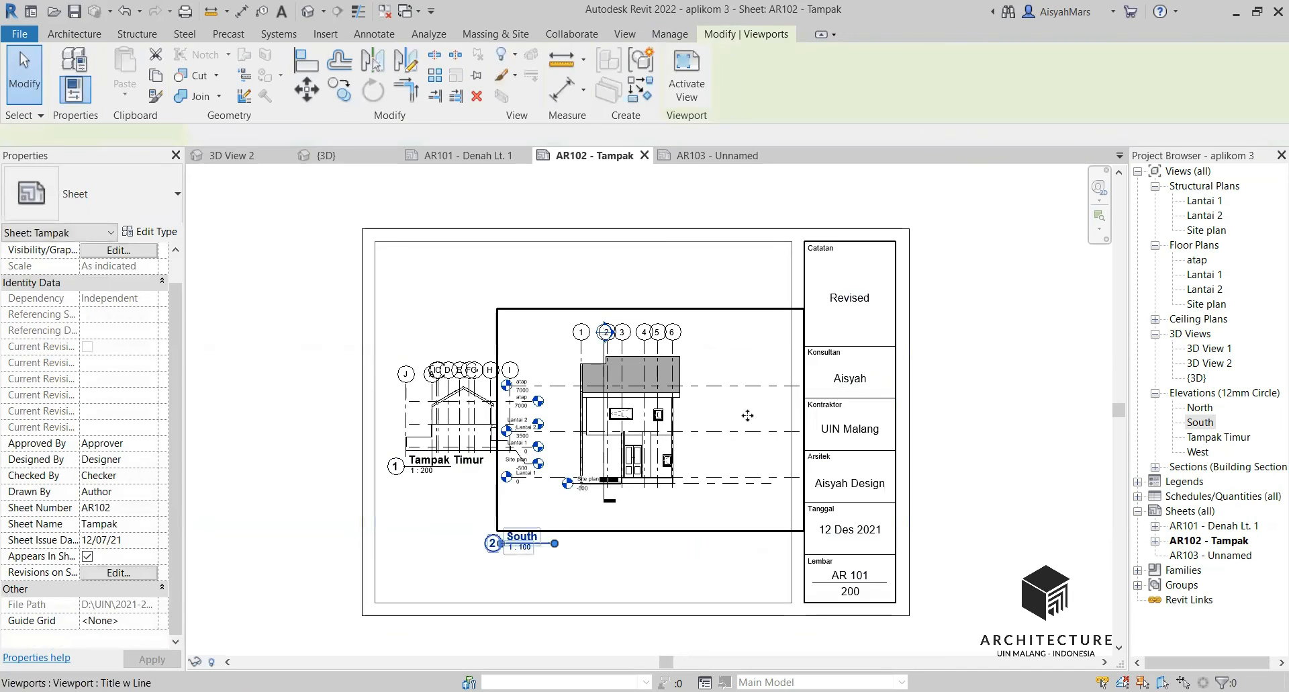
double_click(665, 472)
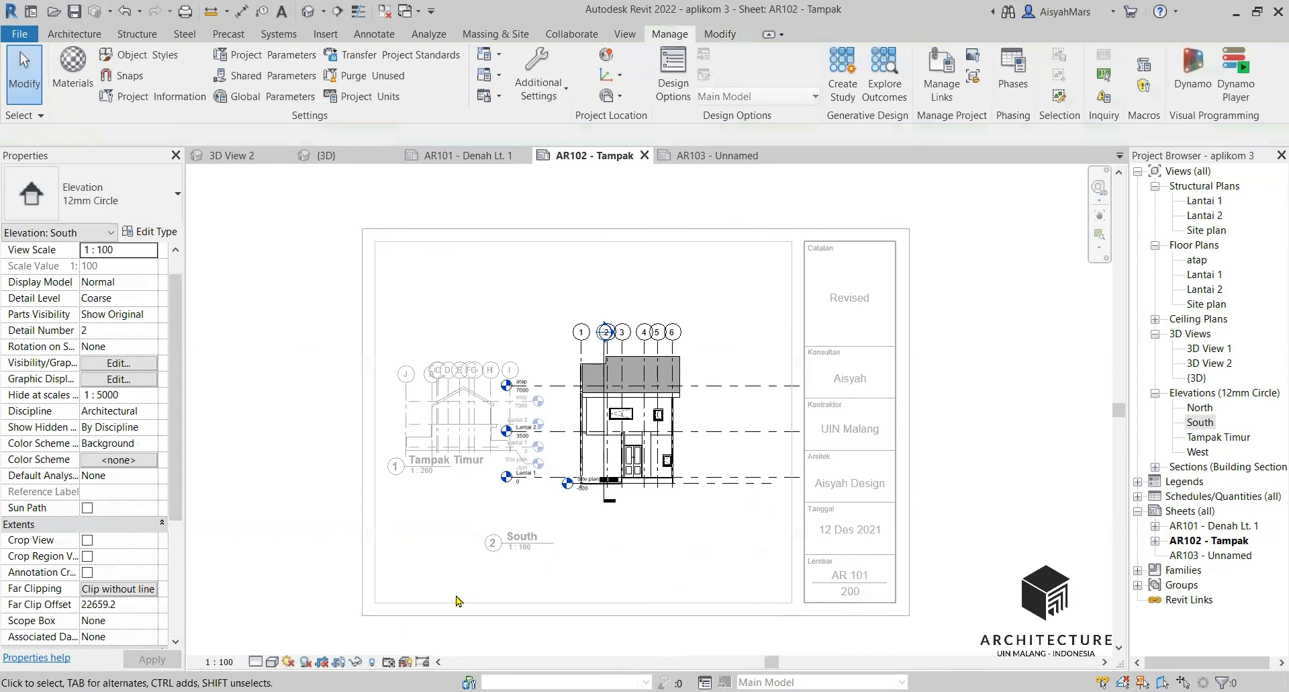
left_click(339, 662)
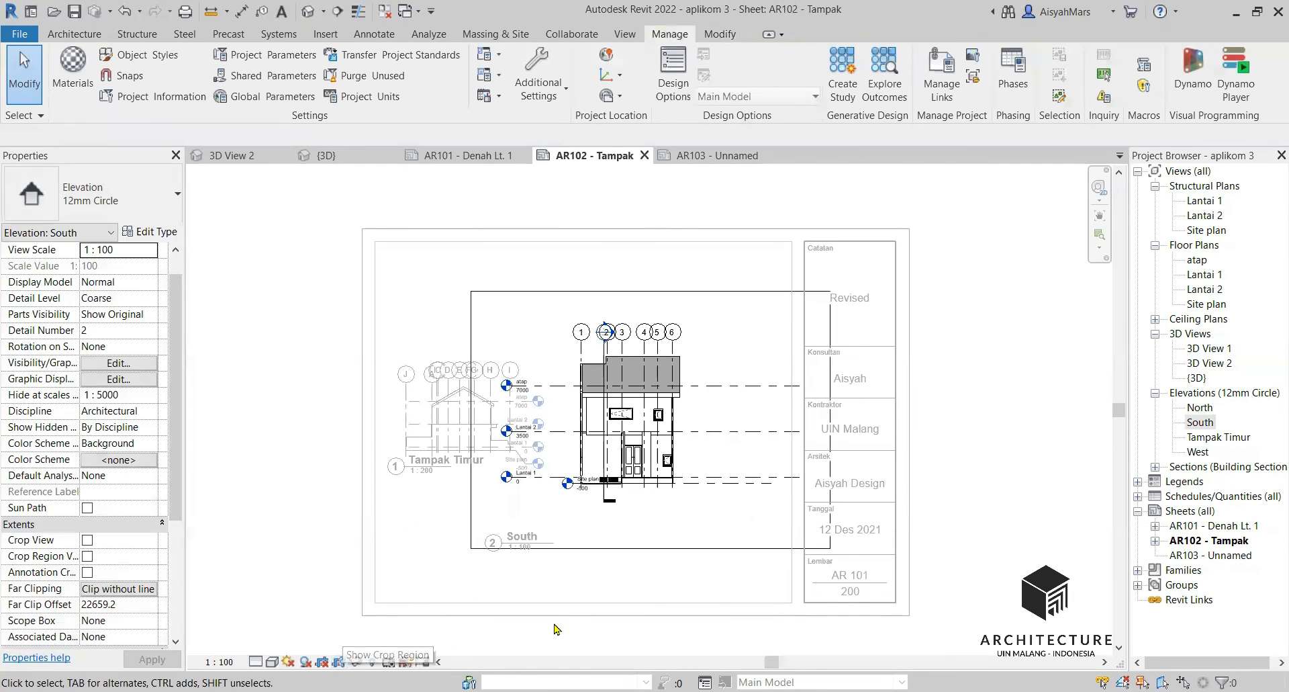
left_click(339, 663)
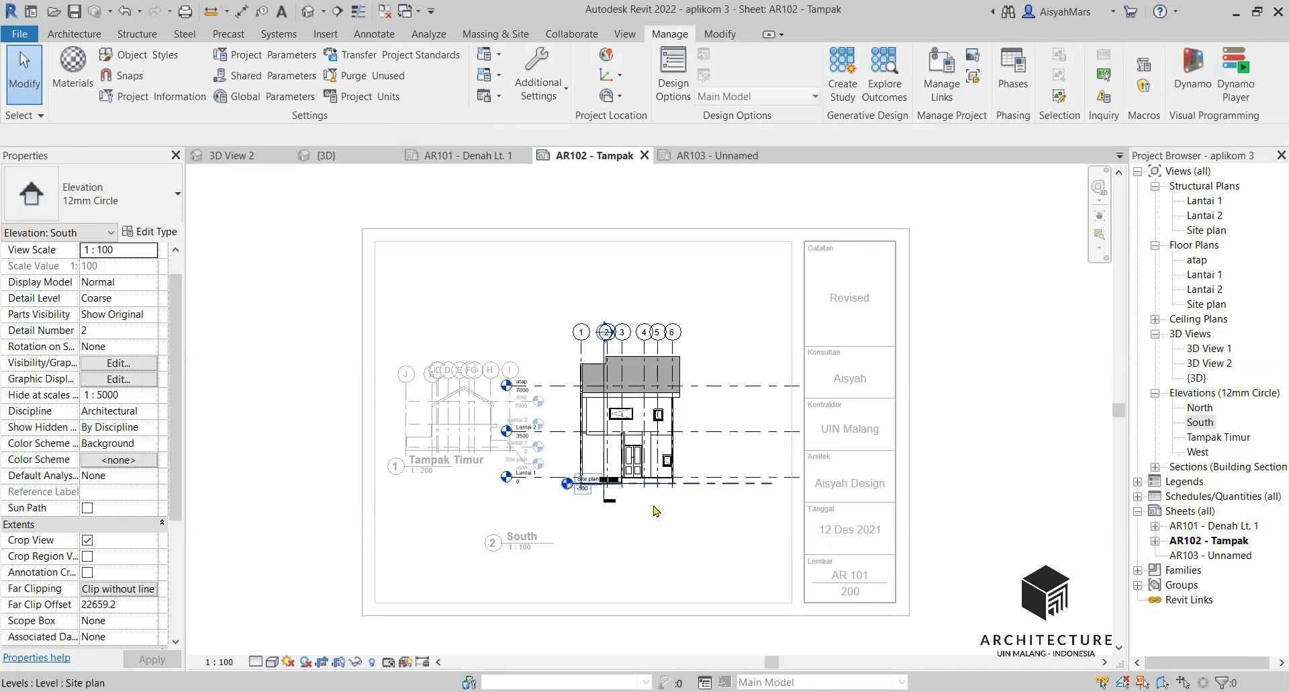
left_click(339, 662)
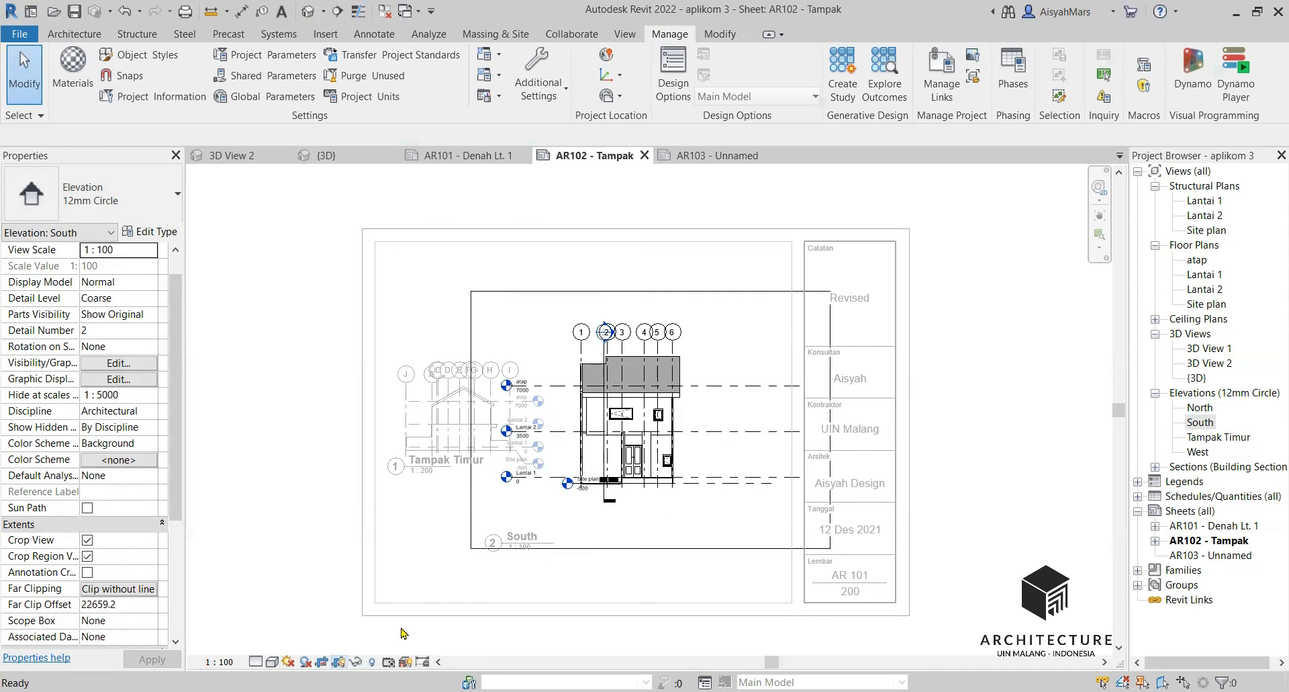
Narrow the South view's crop region from both sides toward the house, hide the crop region and deactivate the view
left_click(622, 549)
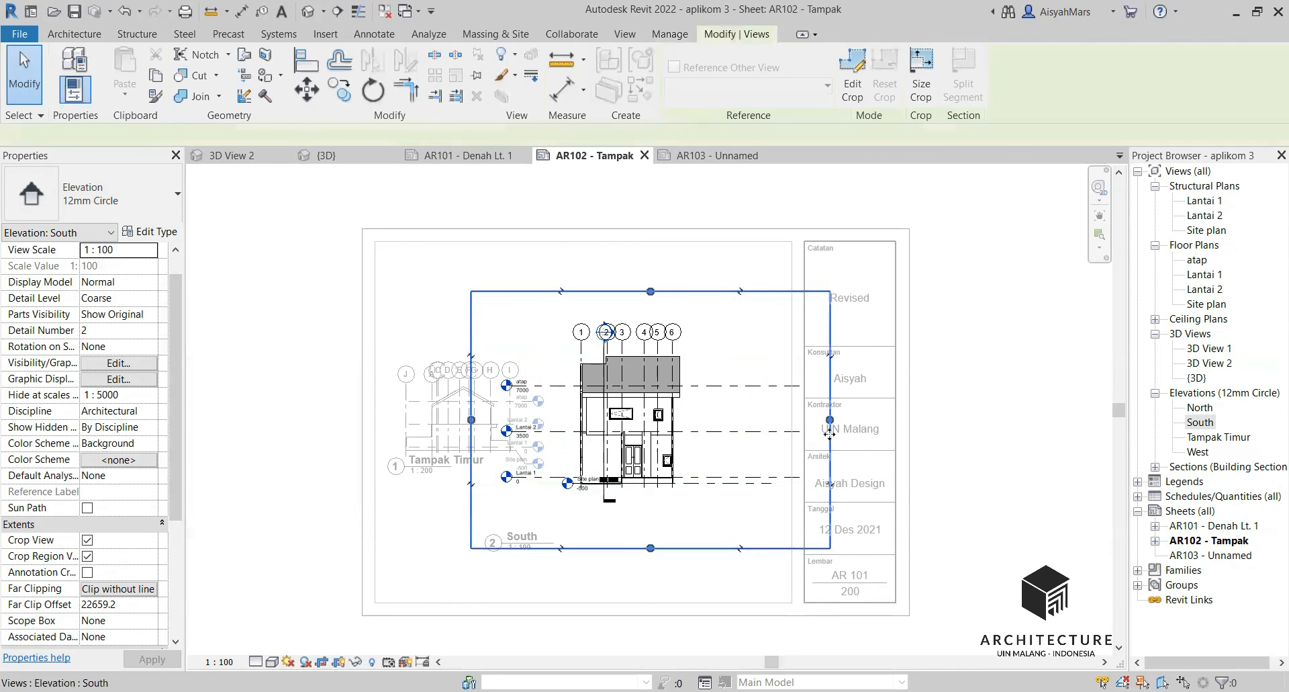
left_click_drag(737, 420, 717, 418)
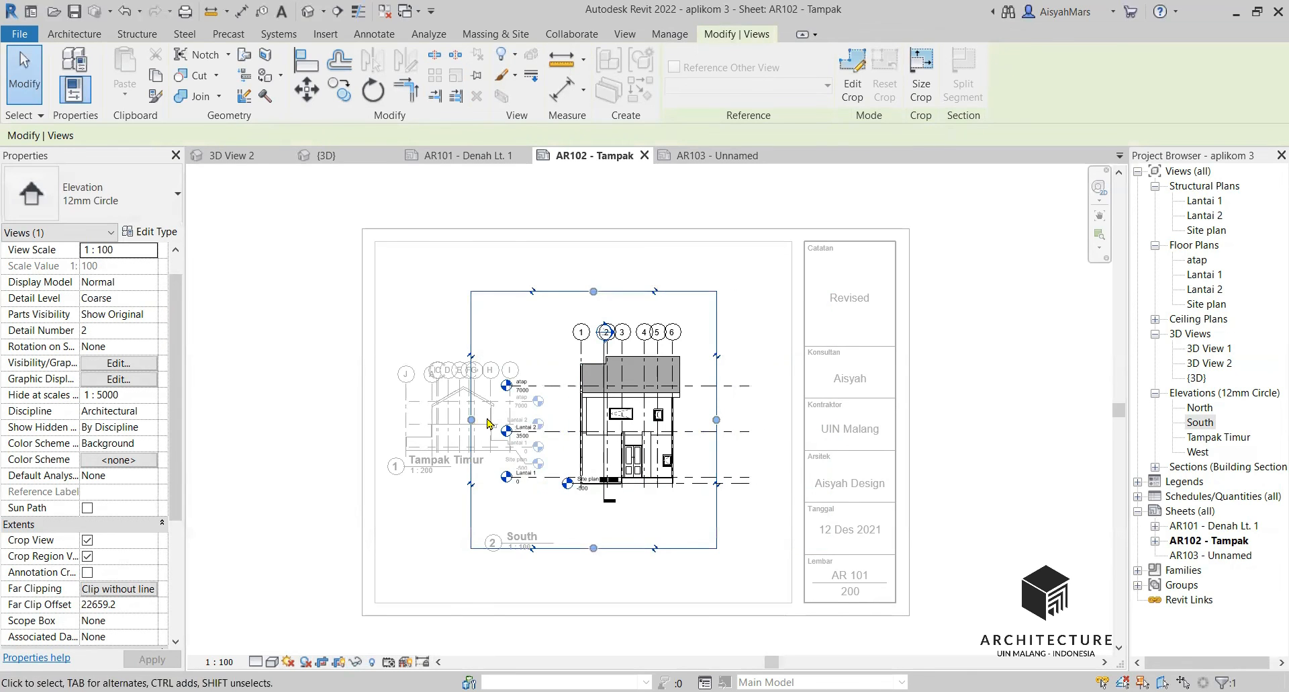
left_click_drag(483, 420, 497, 420)
left_click(926, 417)
left_click(621, 413)
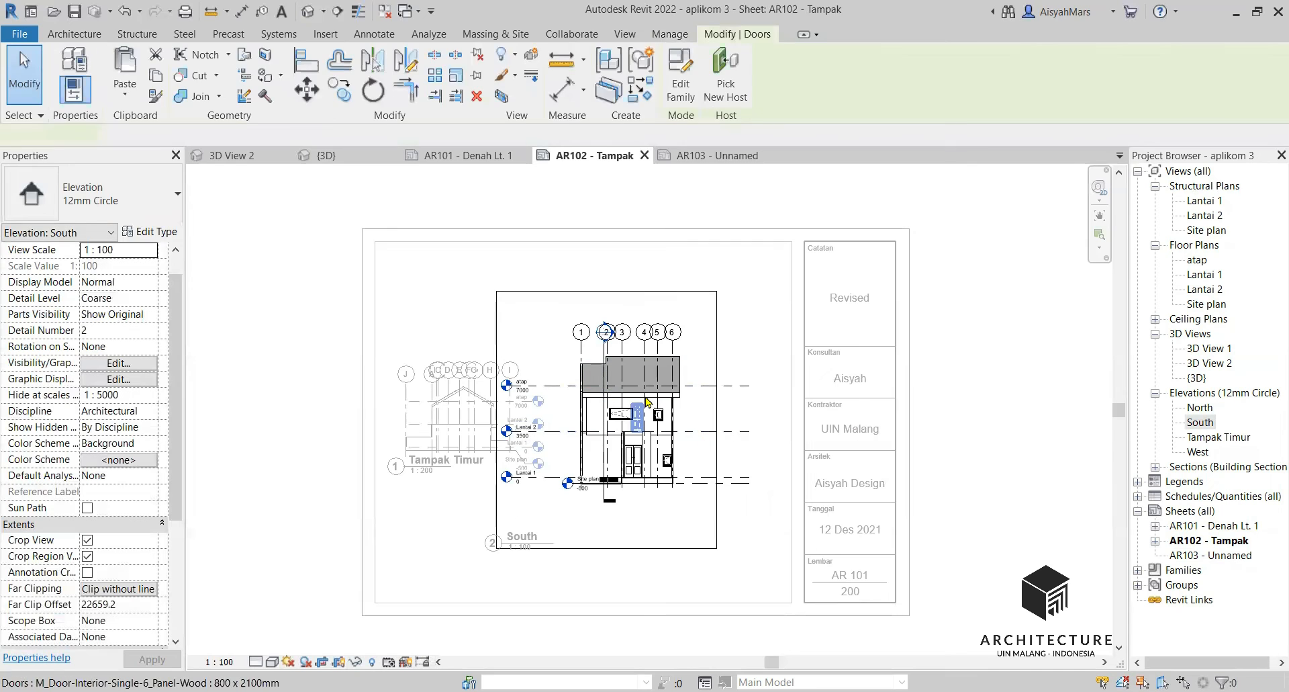
key("Escape")
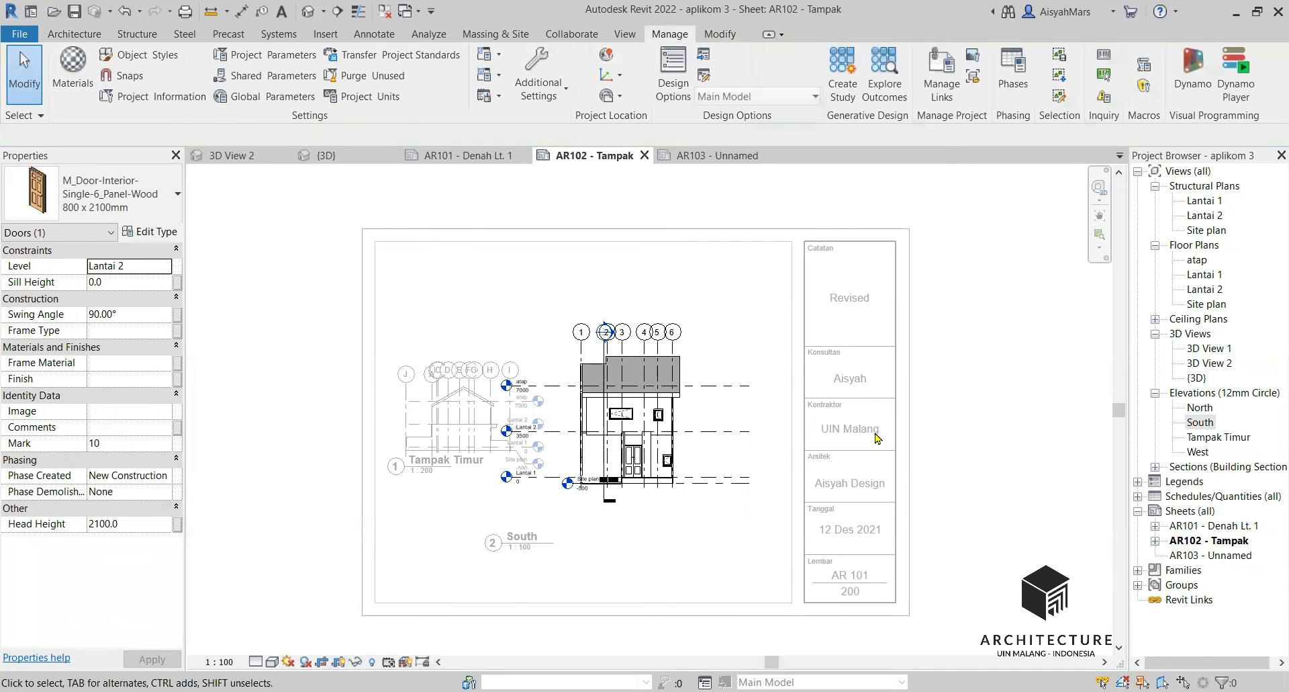
double_click(711, 274)
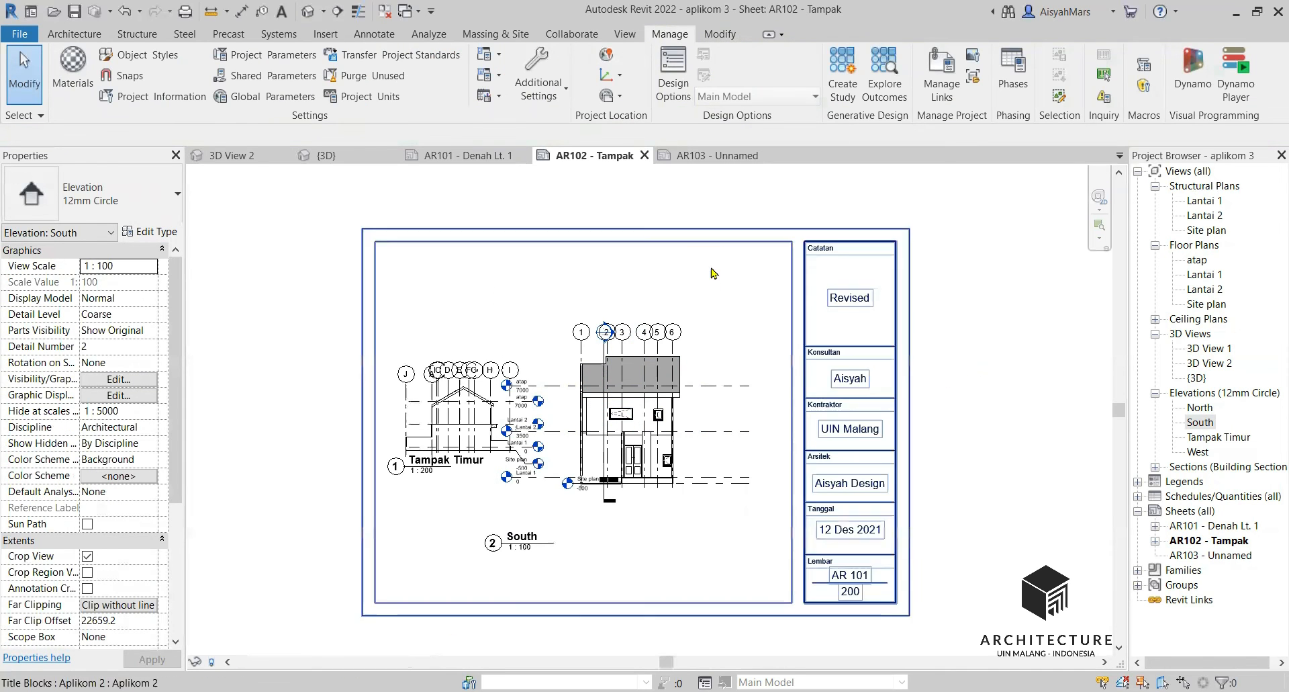
Move the South viewport on AR102 sideways toward the title block so it clears the Tampak Timur elevation
left_click(582, 288)
left_click_drag(581, 289, 638, 299)
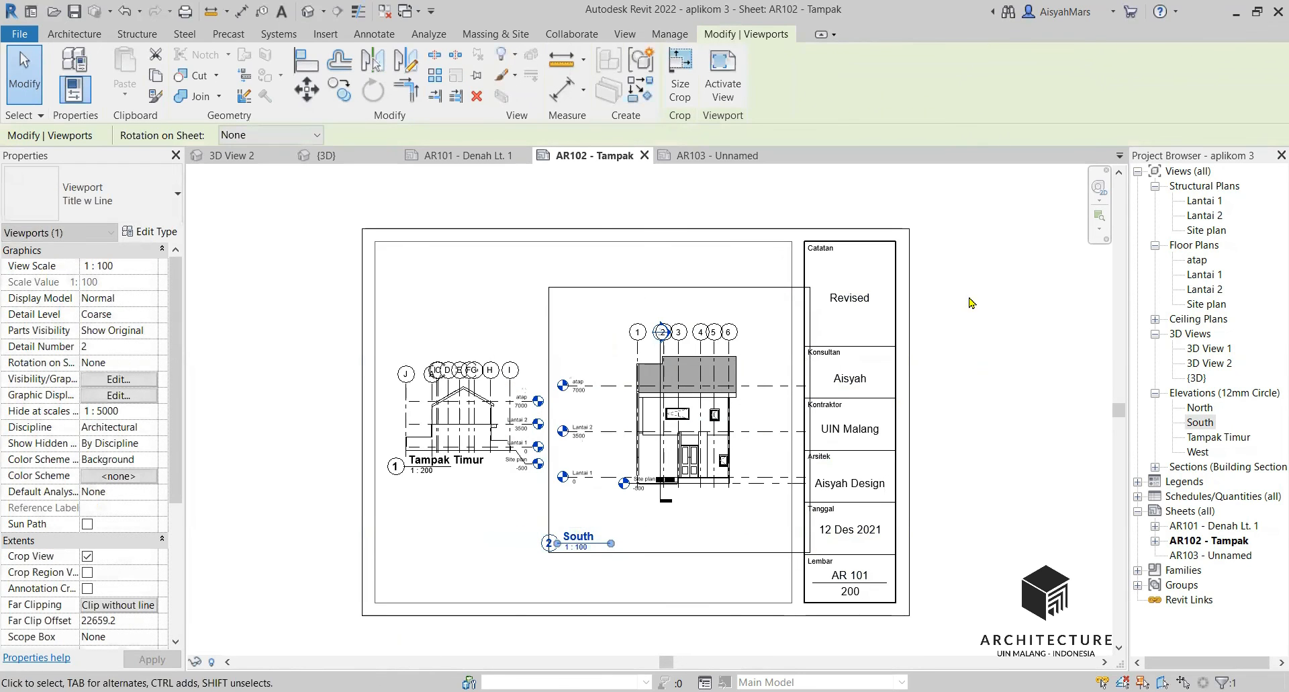
left_click(1028, 294)
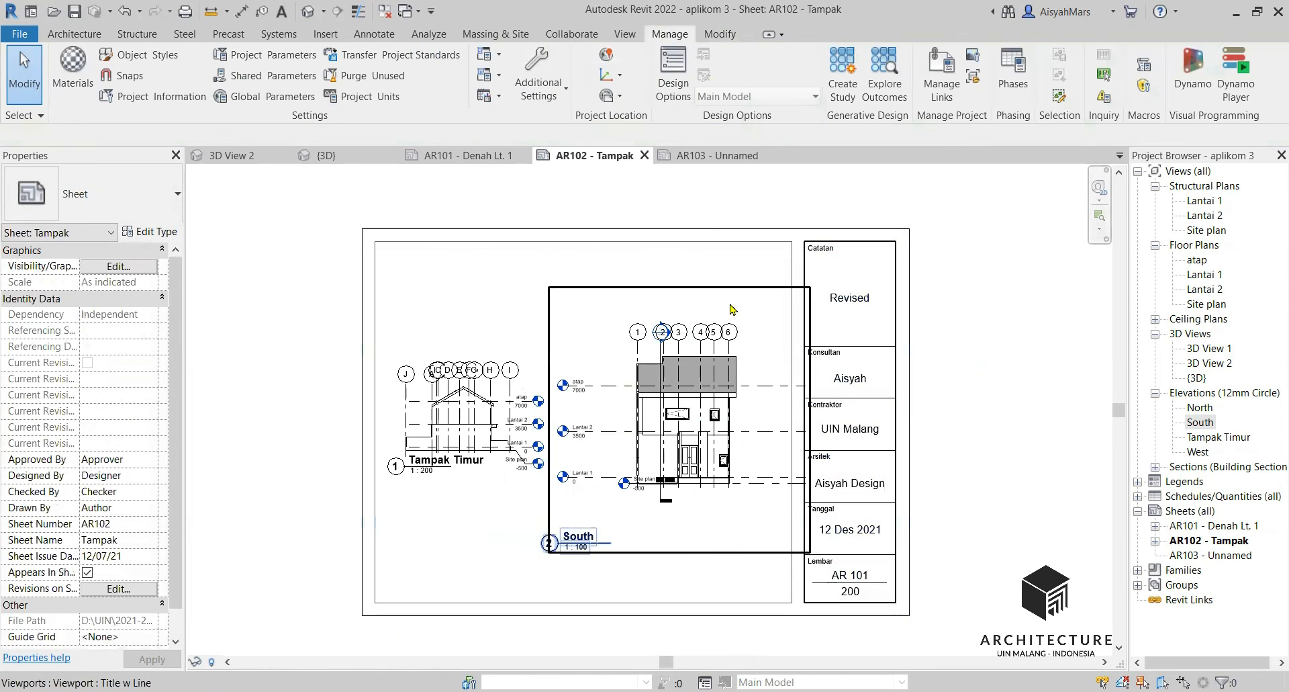
left_click(574, 535)
scroll(128, 510, "down", 5)
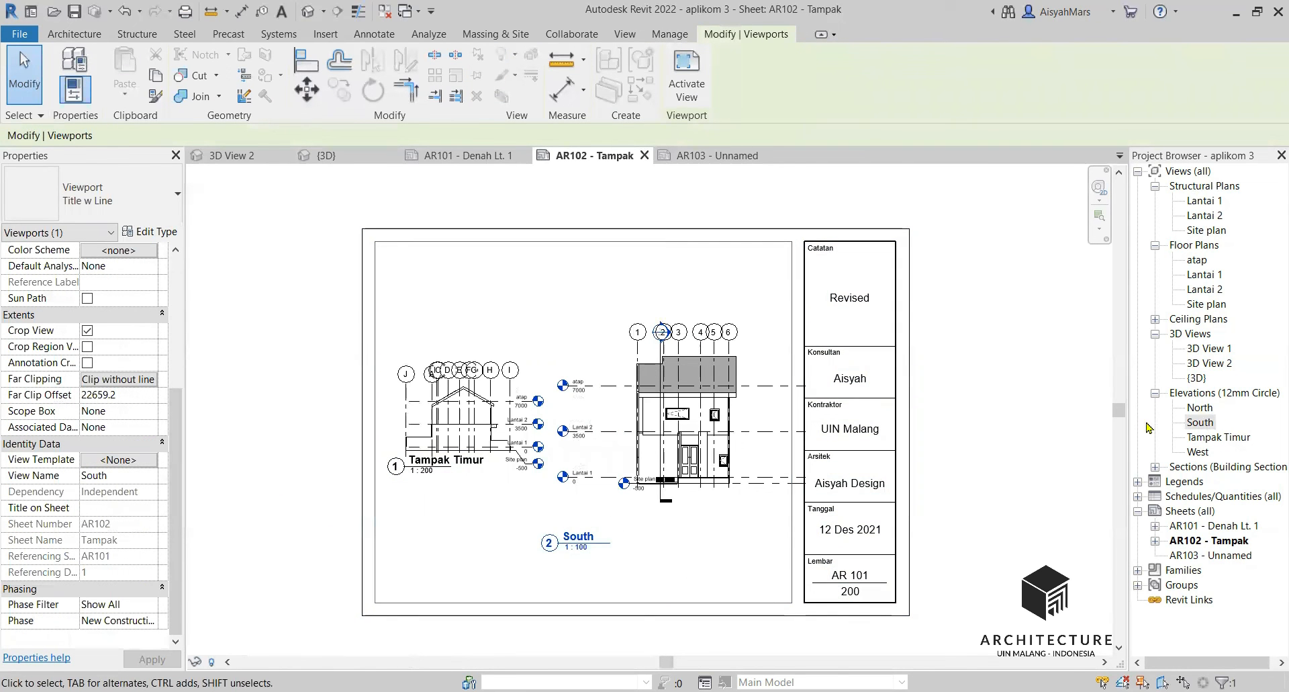
Open sheet AR101, and open the title block family Aplikom 2.rfa for editing
double_click(1210, 525)
left_click(20, 34)
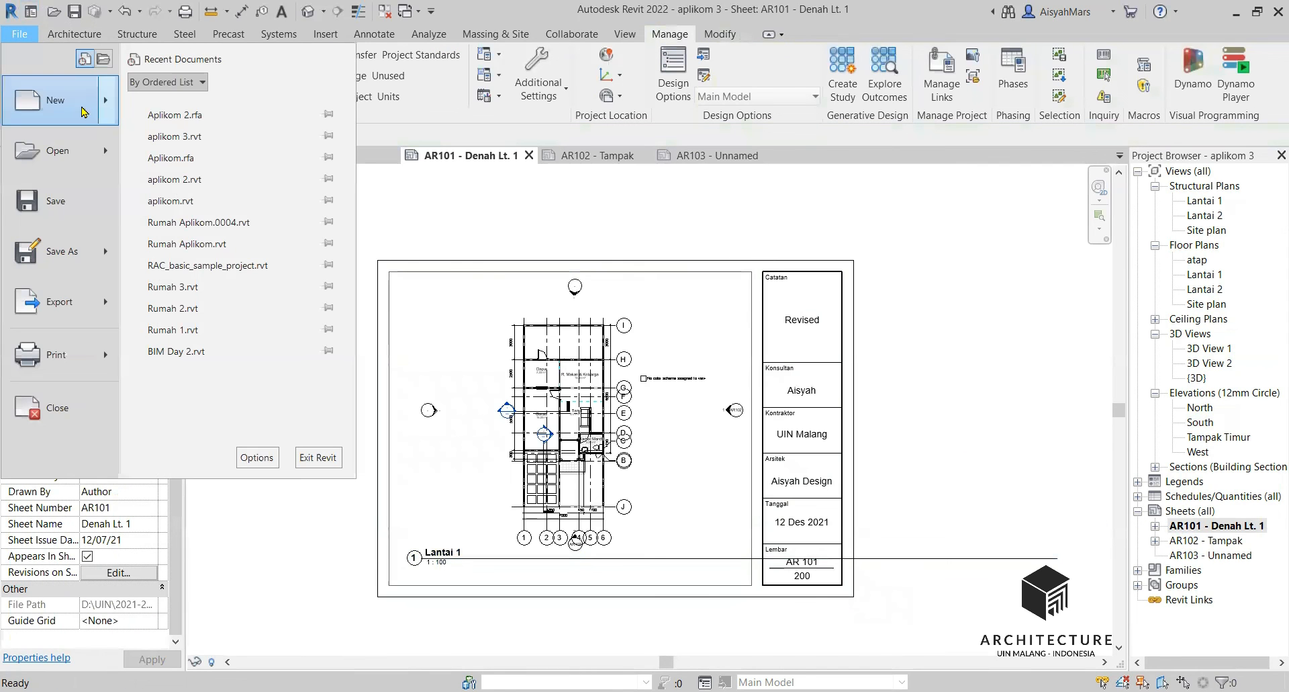
left_click(102, 160)
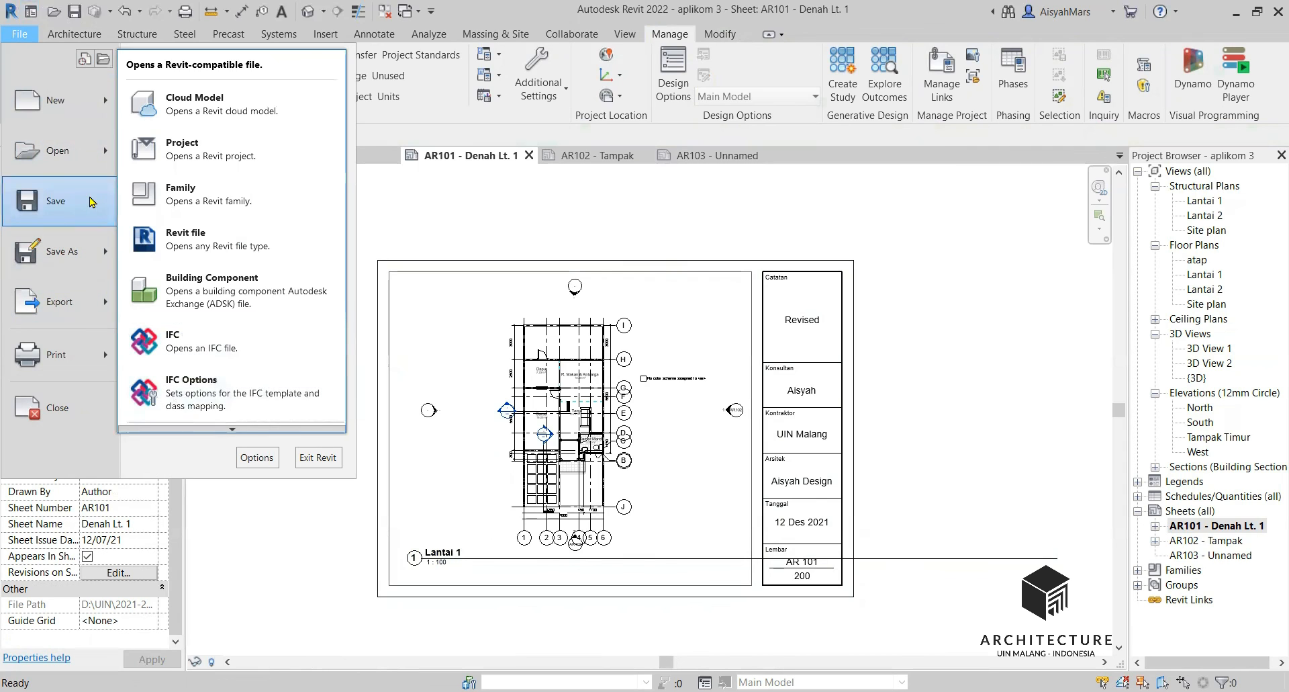
left_click(84, 58)
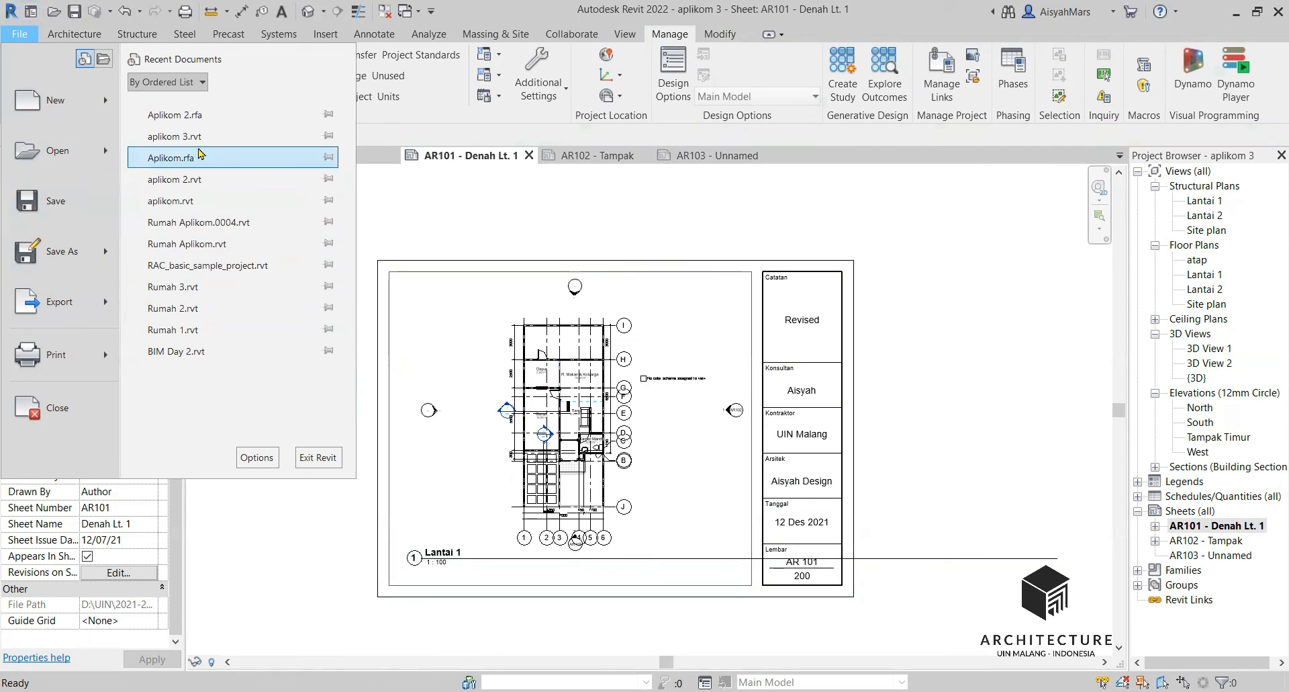
key("Escape")
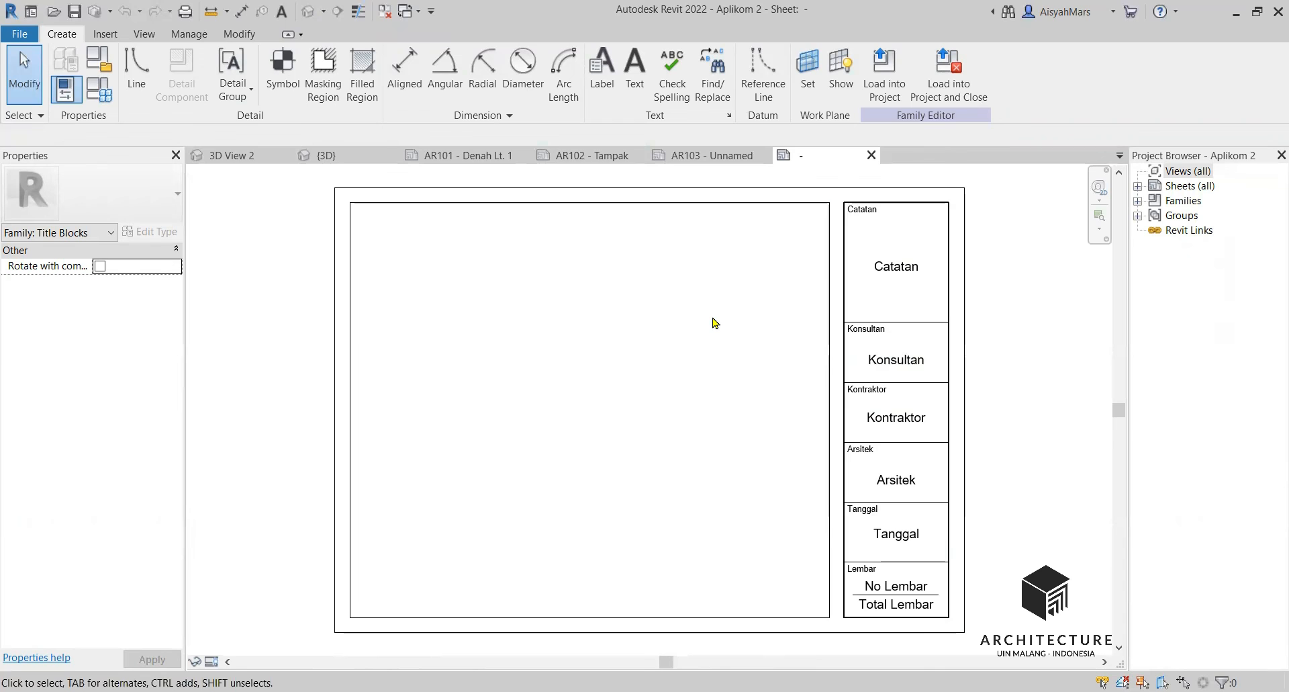
Replace the No Lembar parameter in the title block's sheet number label with the built-in Sheet Number parameter
left_click(912, 587)
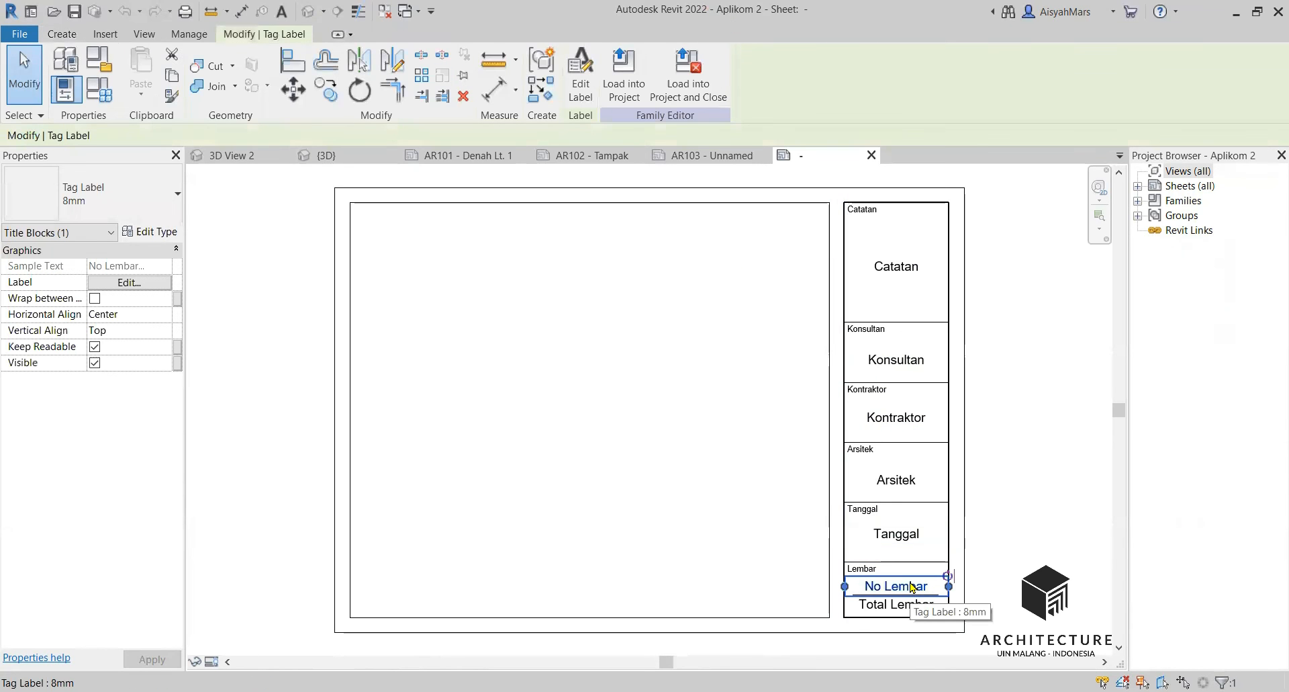
left_click(577, 84)
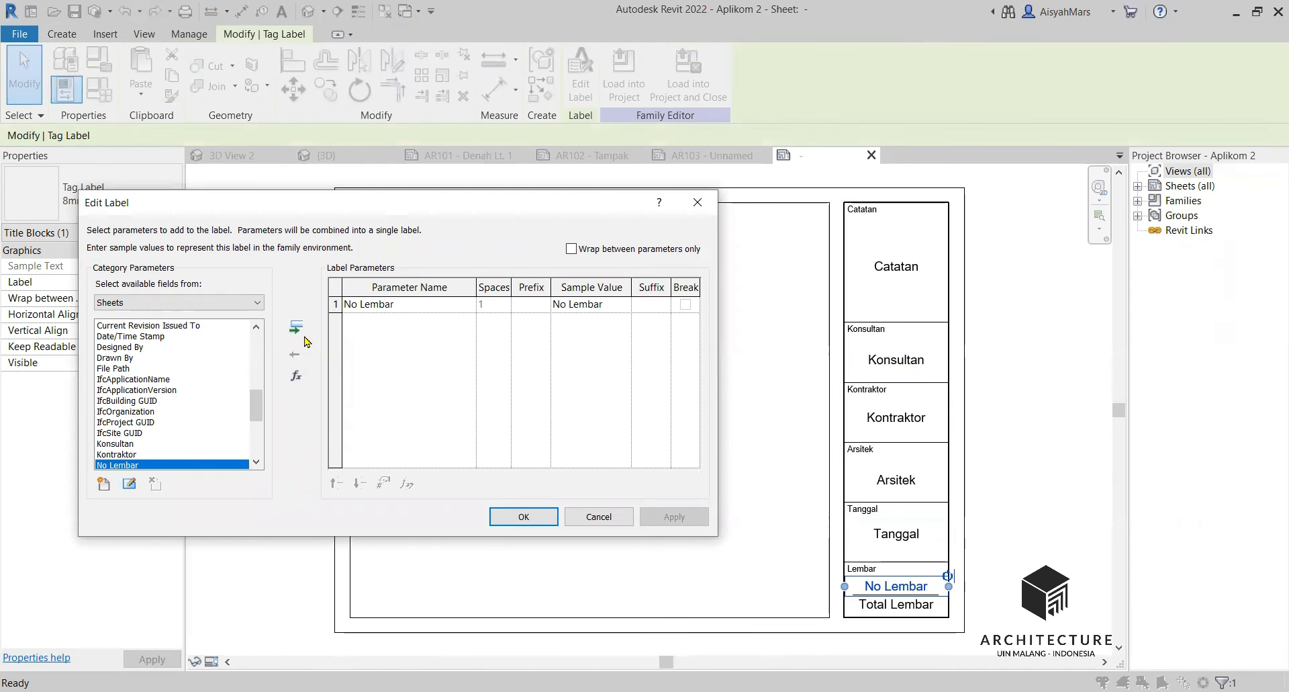
left_click(367, 308)
left_click(296, 352)
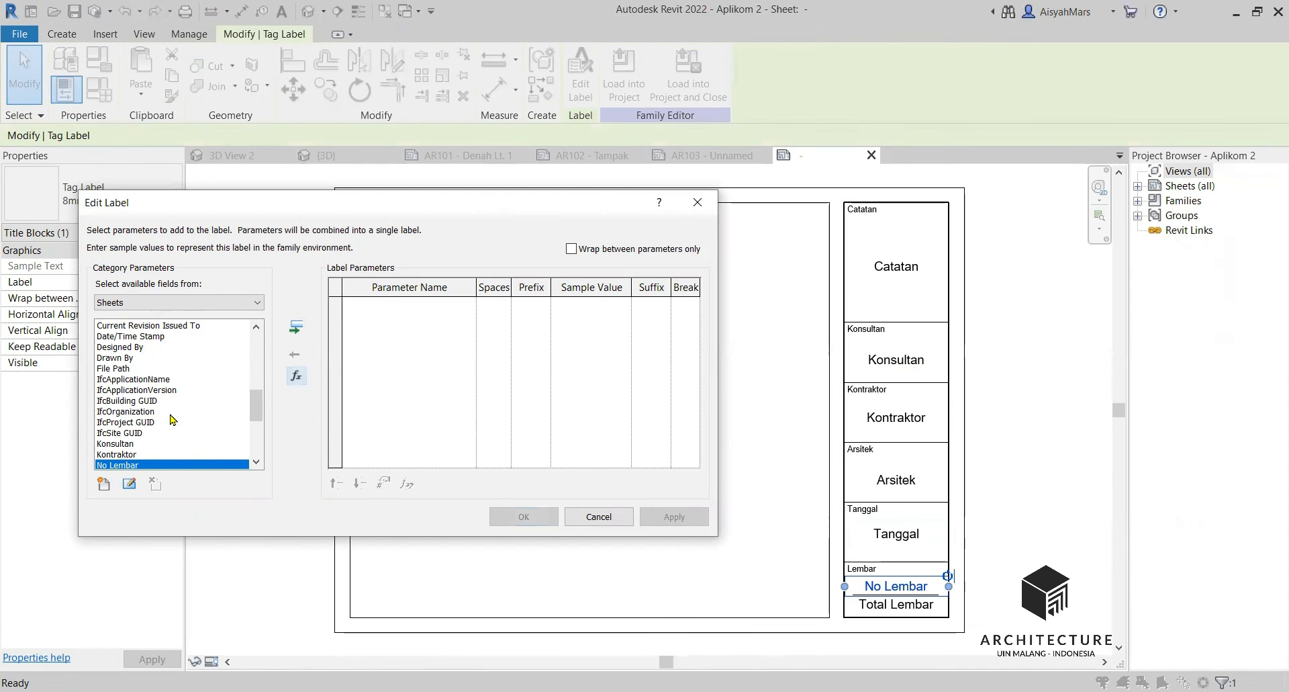
scroll(173, 419, "down", 5)
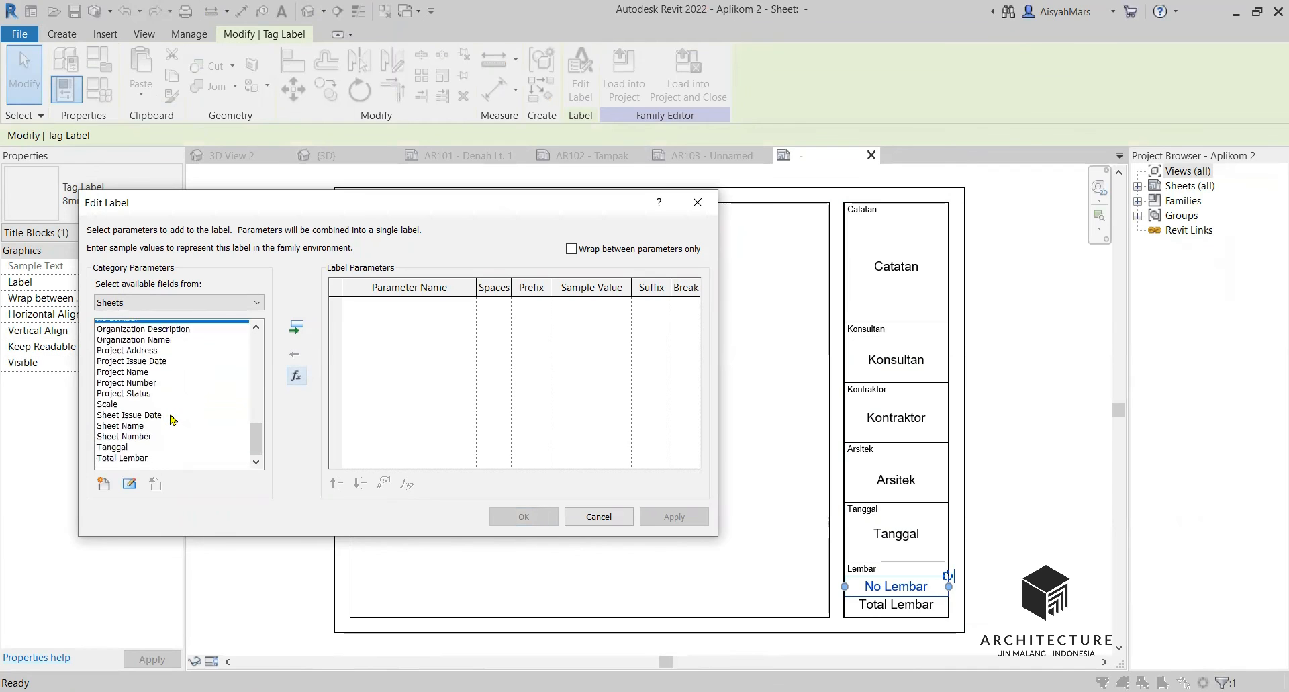
left_click(143, 433)
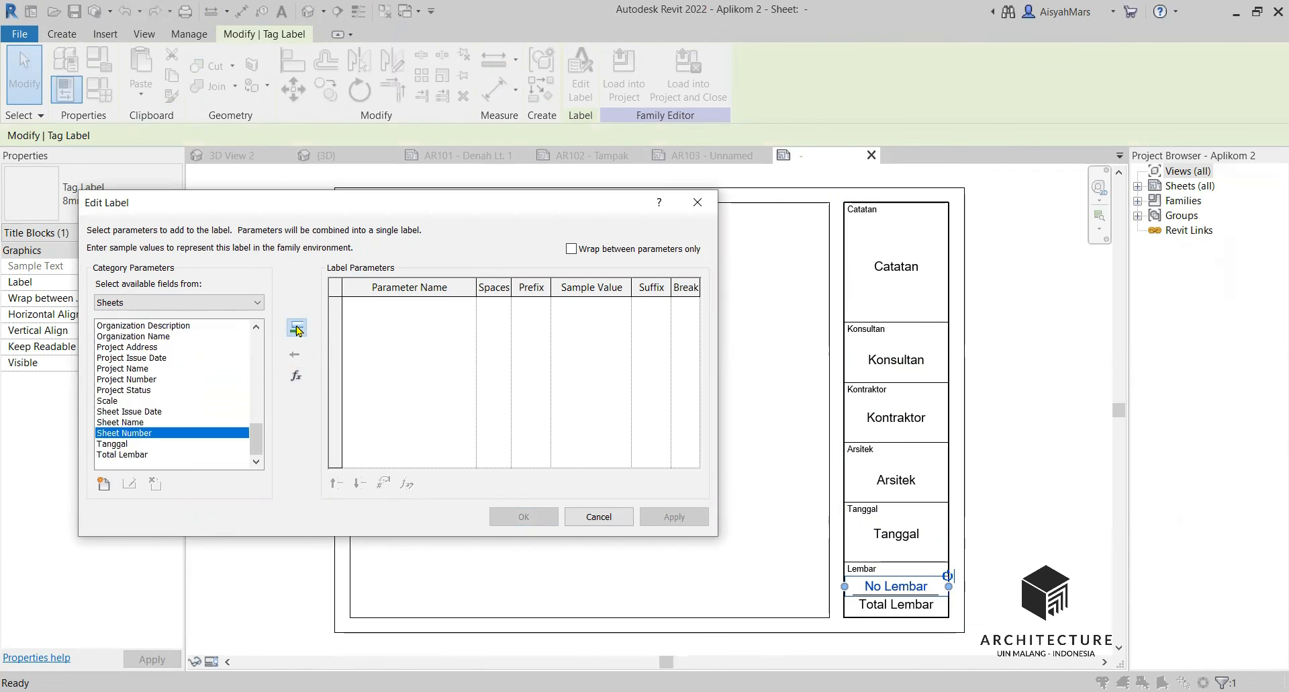
left_click(297, 328)
left_click(524, 517)
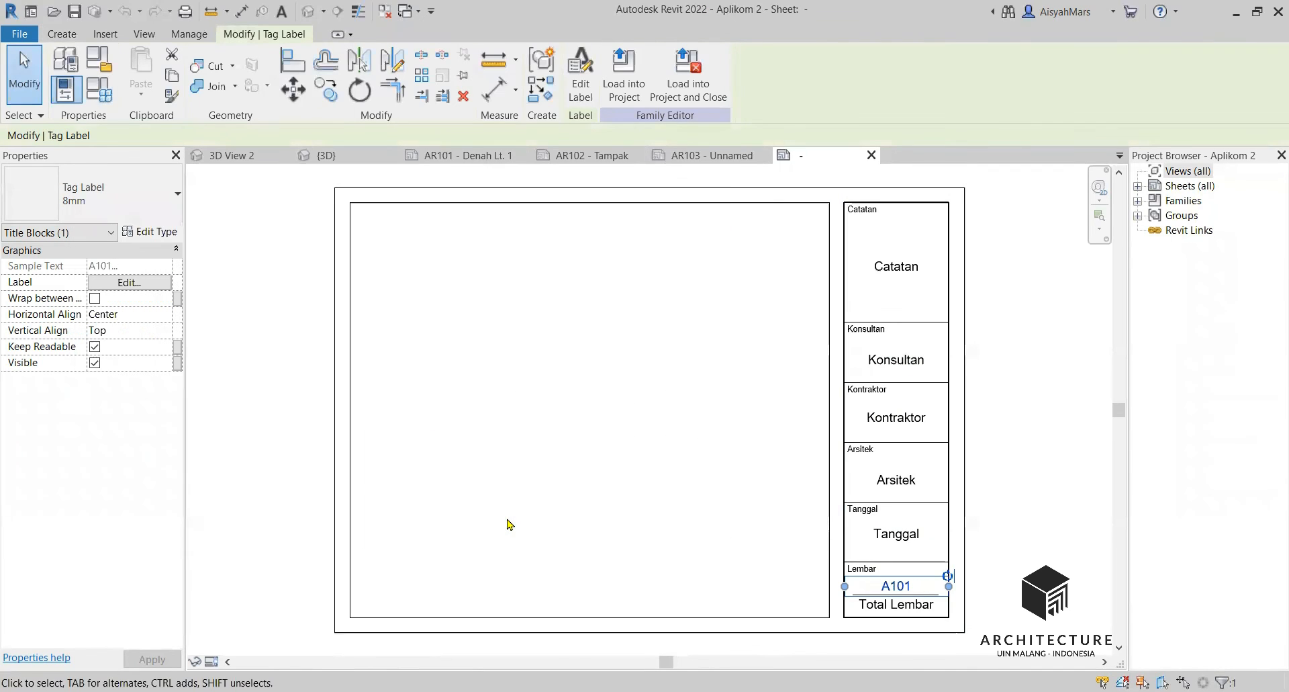
left_click(1037, 487)
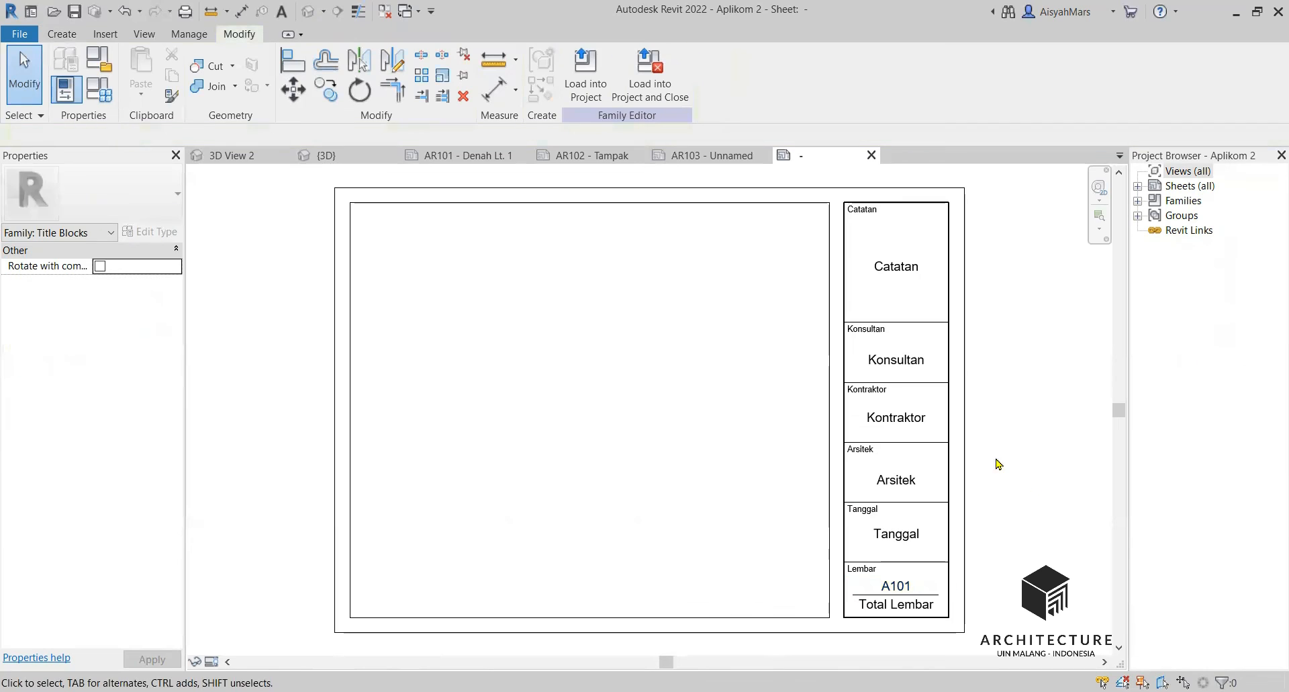
Load the Aplikom 2 title block into the project and close it, saving its changes and overwriting the existing version
left_click(646, 81)
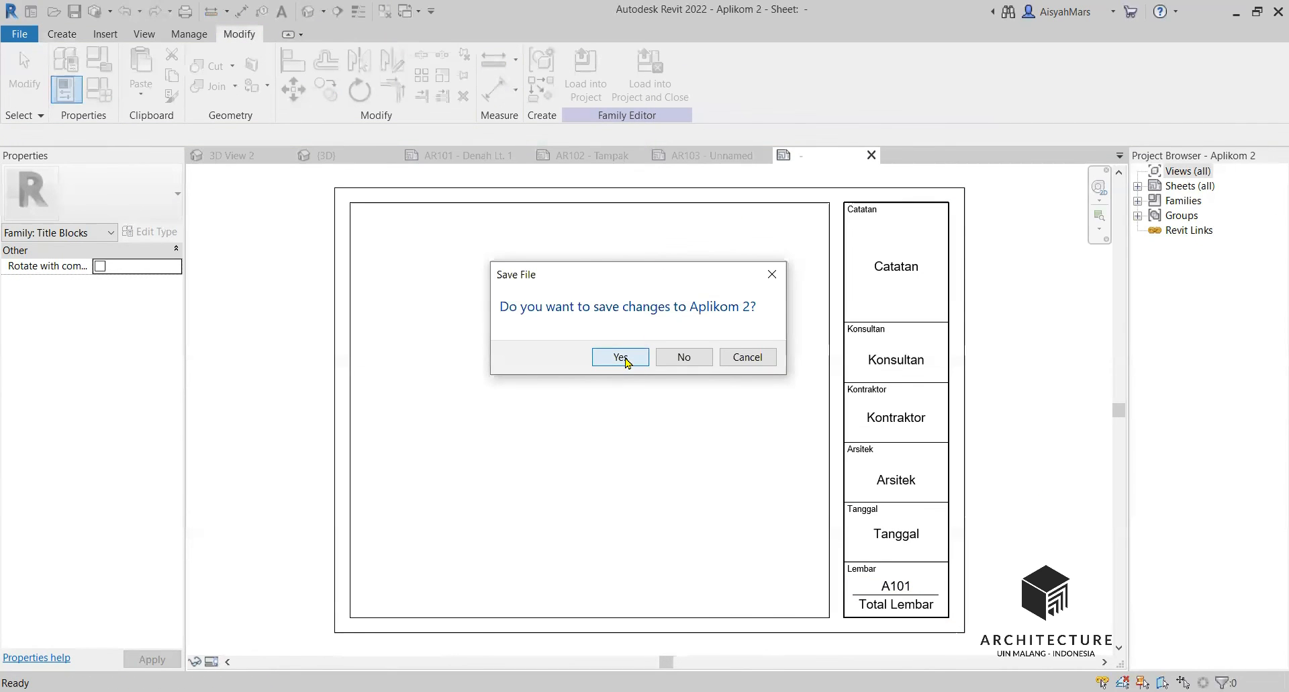
left_click(621, 357)
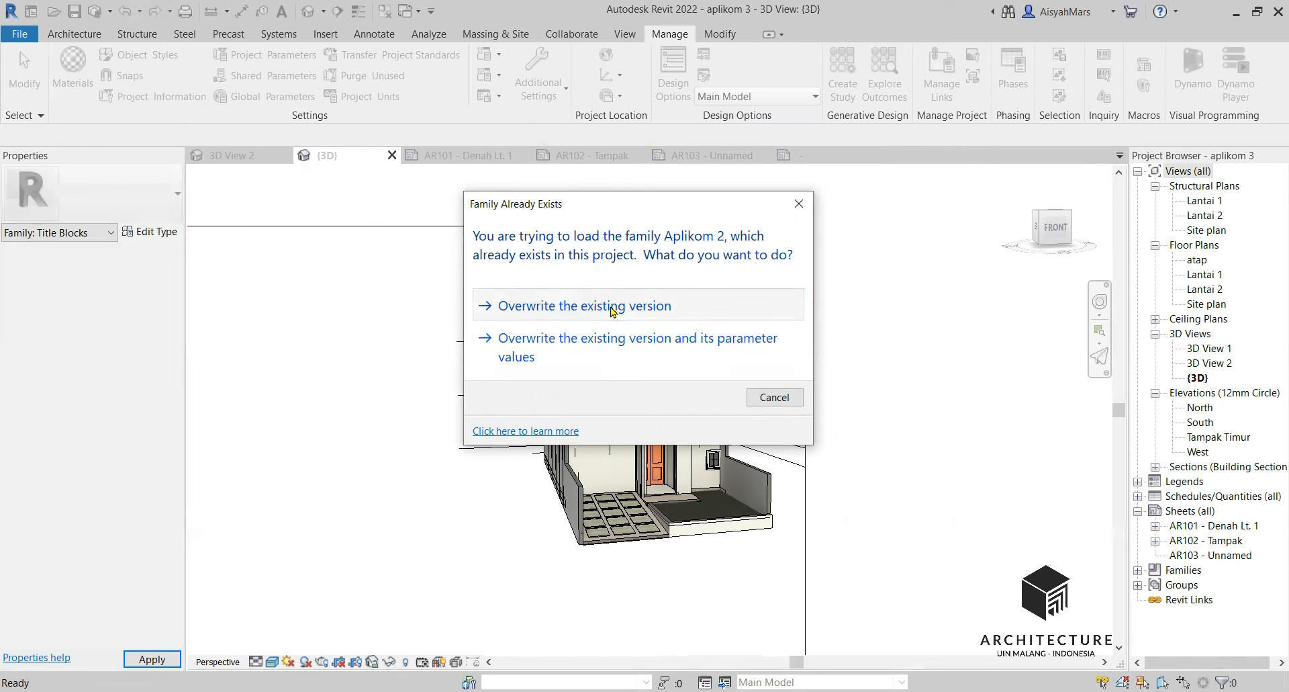
left_click(613, 307)
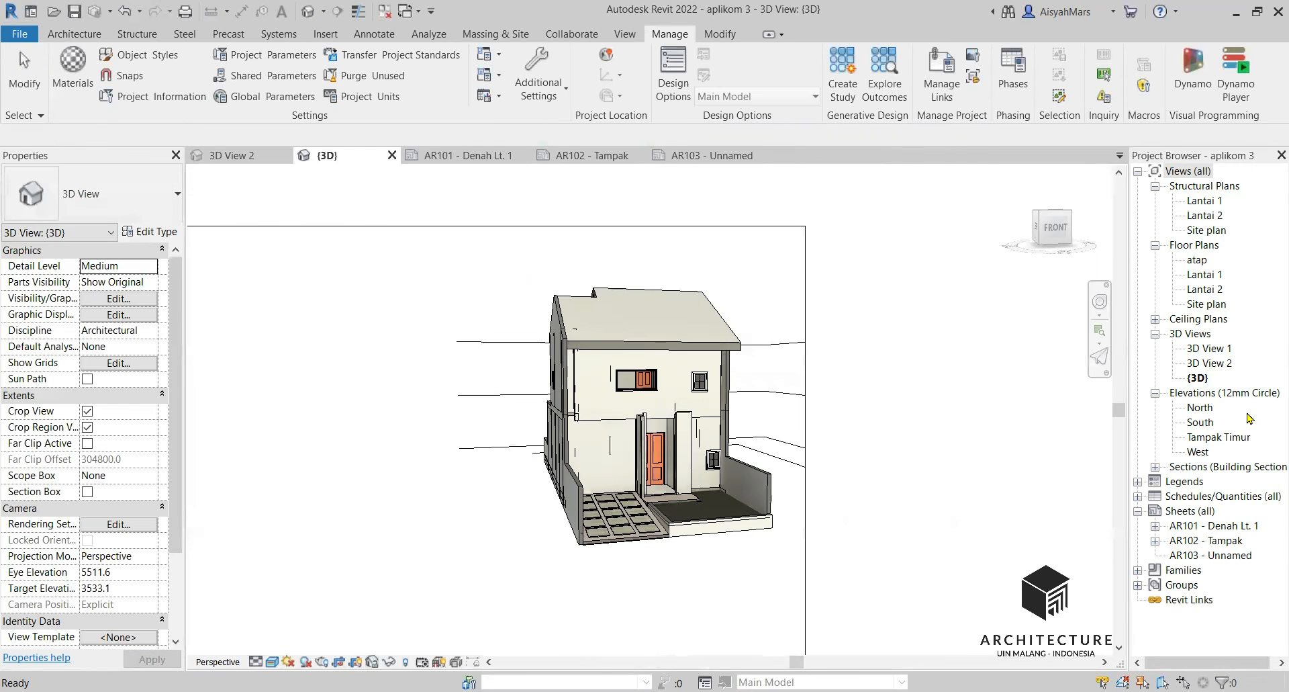
Check the sheet number in the Lembar field of the title block on sheets AR101, AR102 and AR103
double_click(1238, 526)
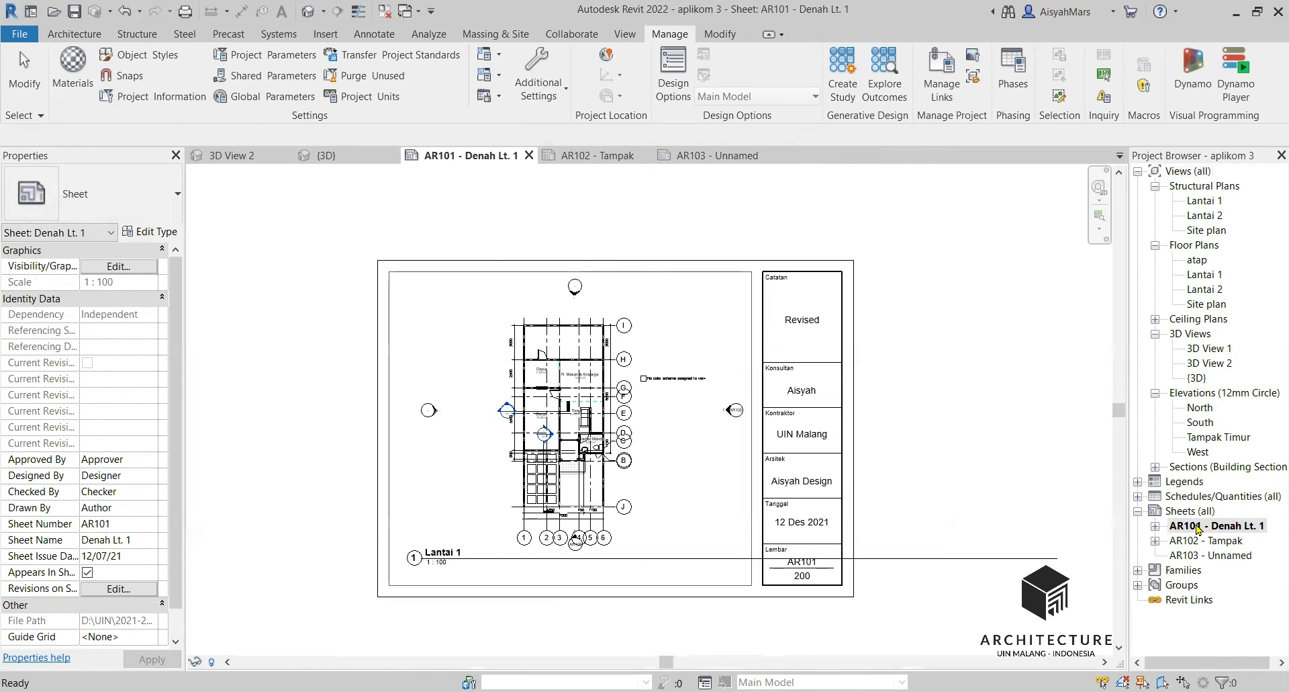
scroll(803, 573, "up", 2)
double_click(1202, 540)
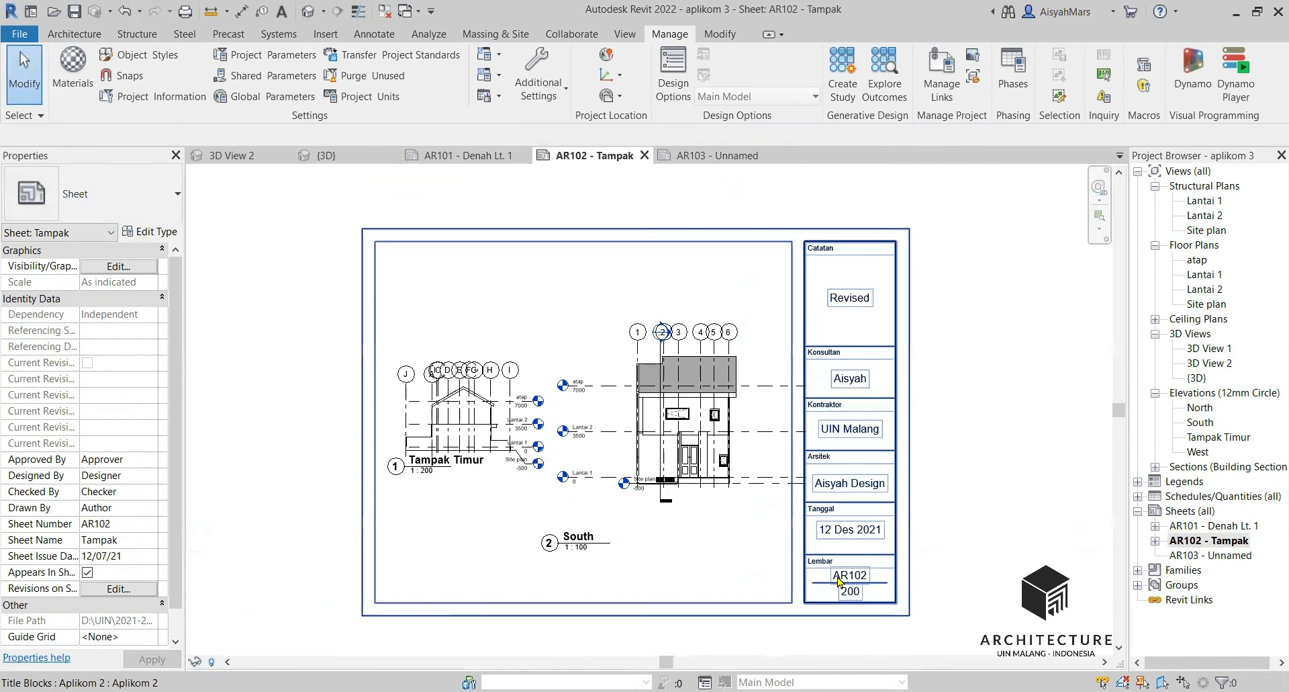
double_click(1202, 556)
scroll(866, 544, "up", 2)
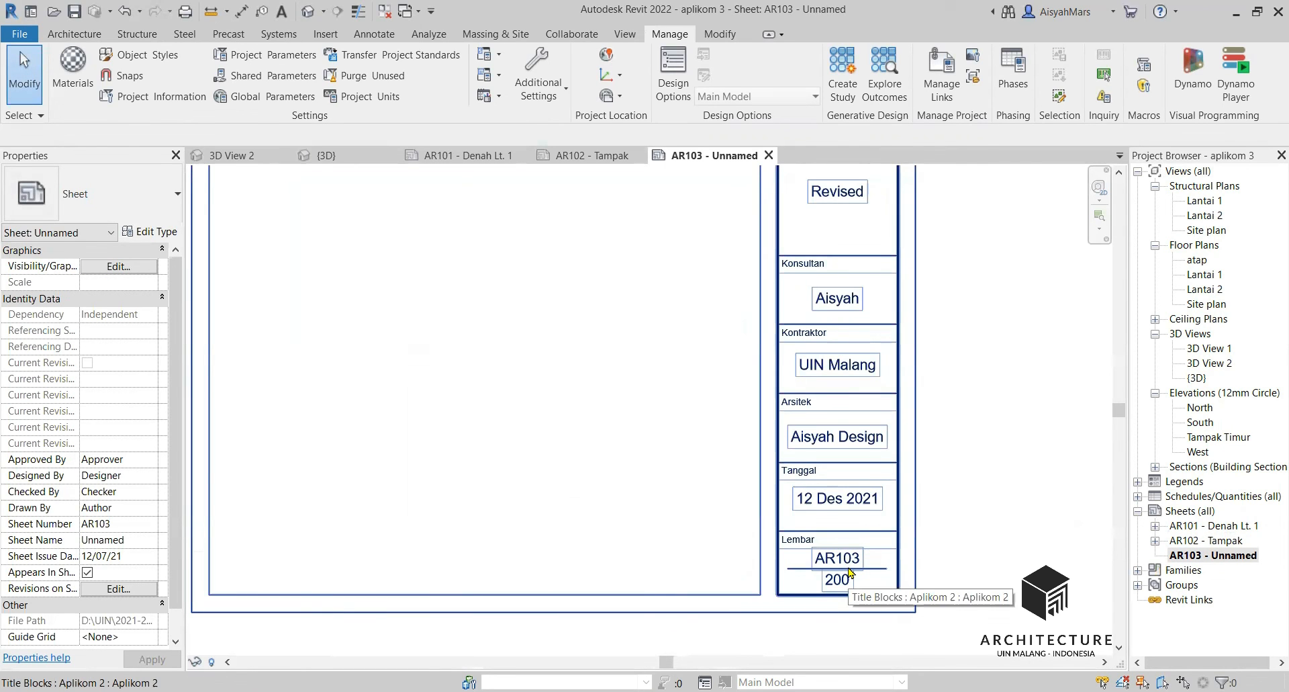
scroll(840, 507, "down", 2)
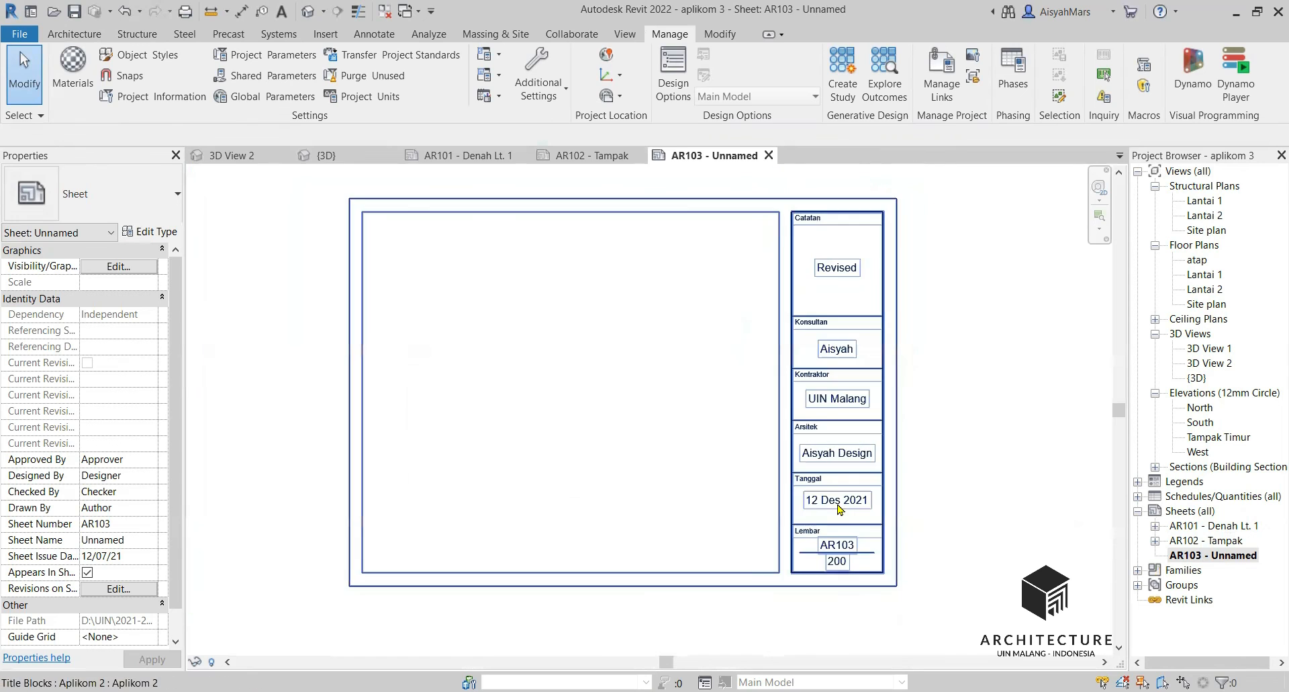
scroll(779, 463, "down", 2)
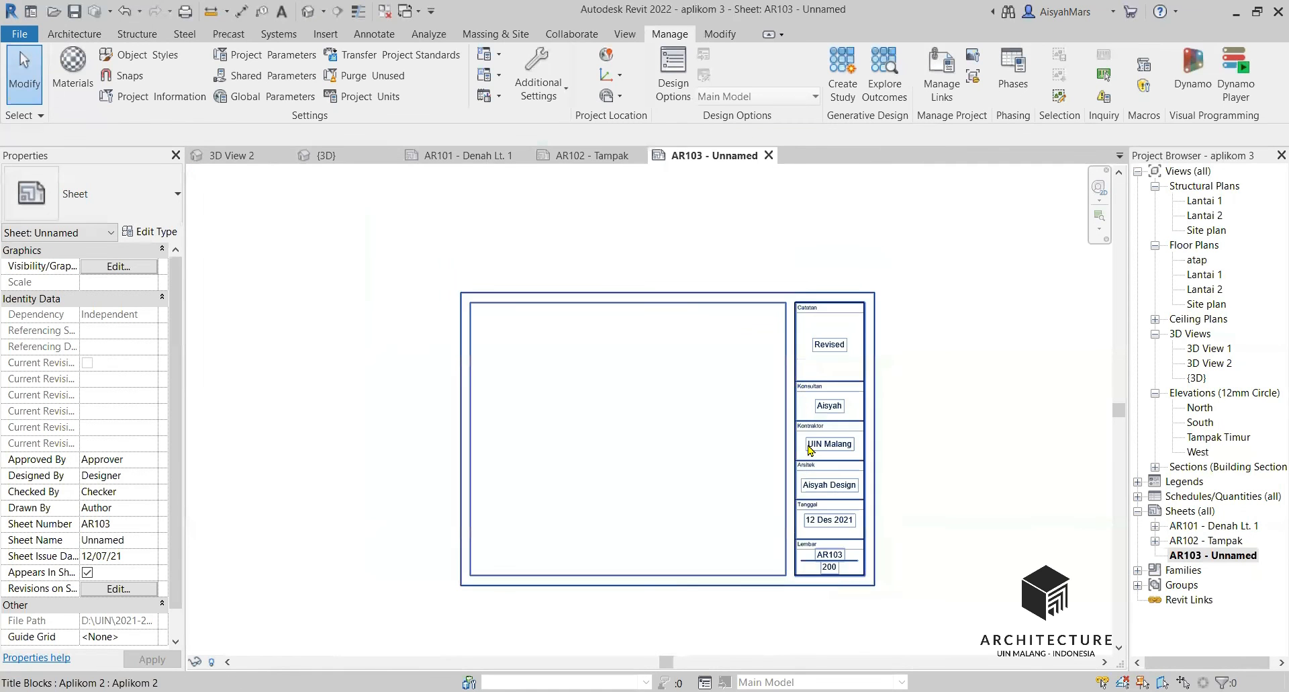
scroll(809, 463, "up", 2)
double_click(1205, 526)
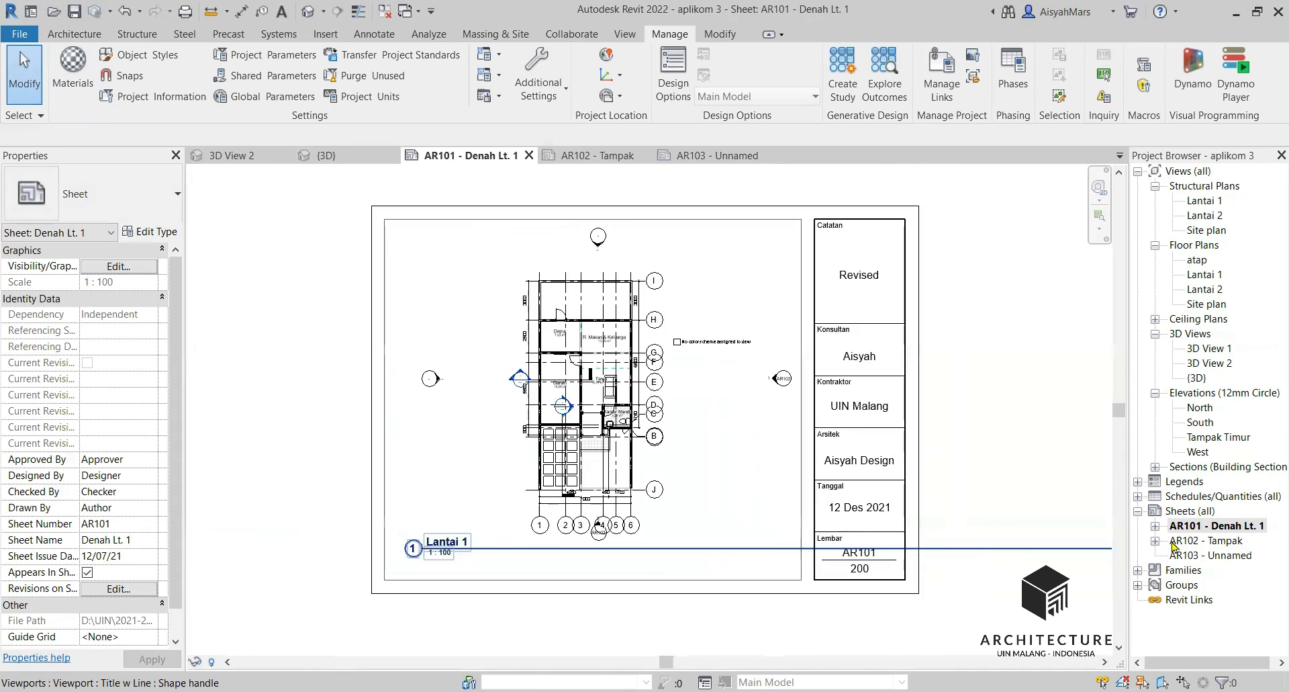
double_click(1199, 541)
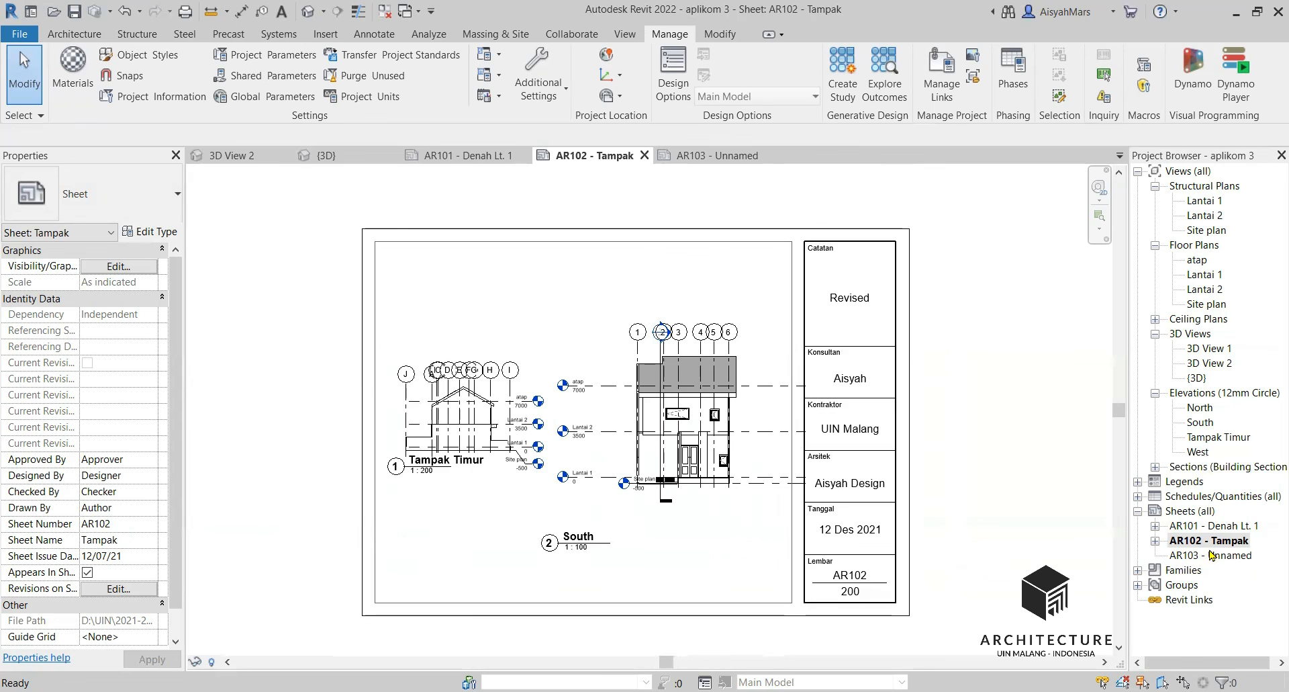
double_click(1219, 557)
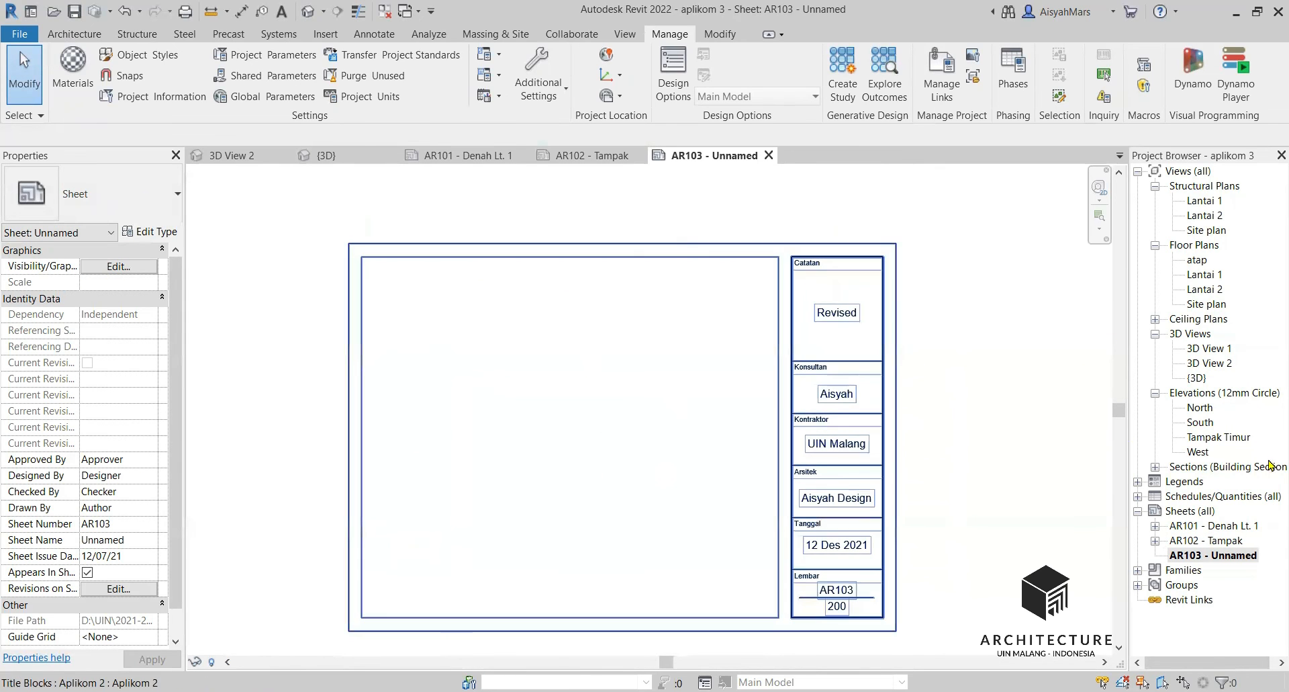
Open 3D View 2, select its crop boundary to examine the camera view's extents, and return to sheet AR101
left_click(1220, 362)
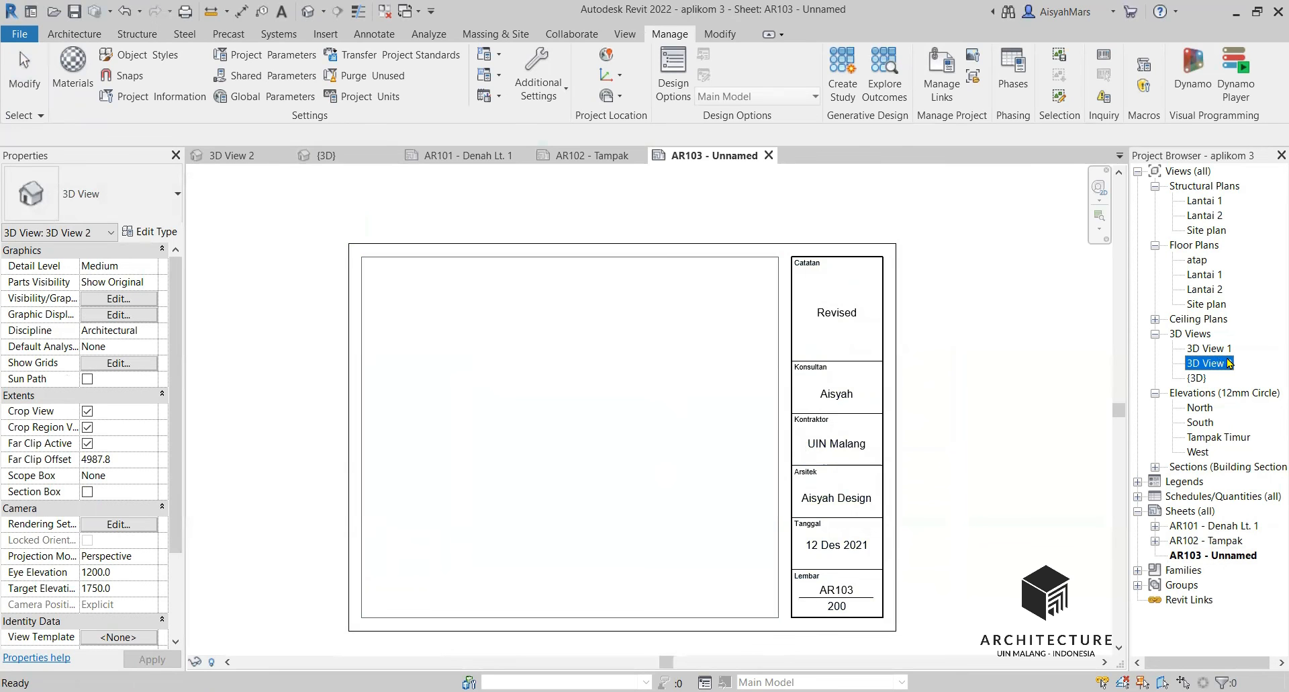
double_click(1229, 362)
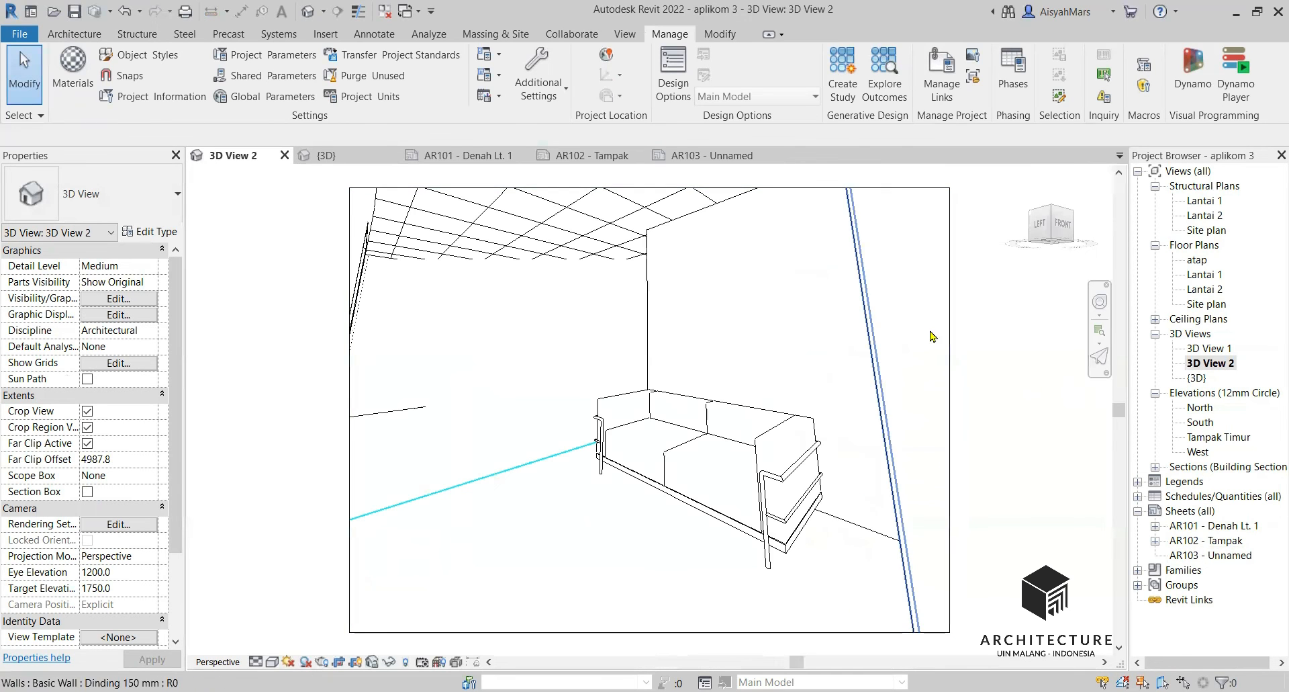
left_click(949, 341)
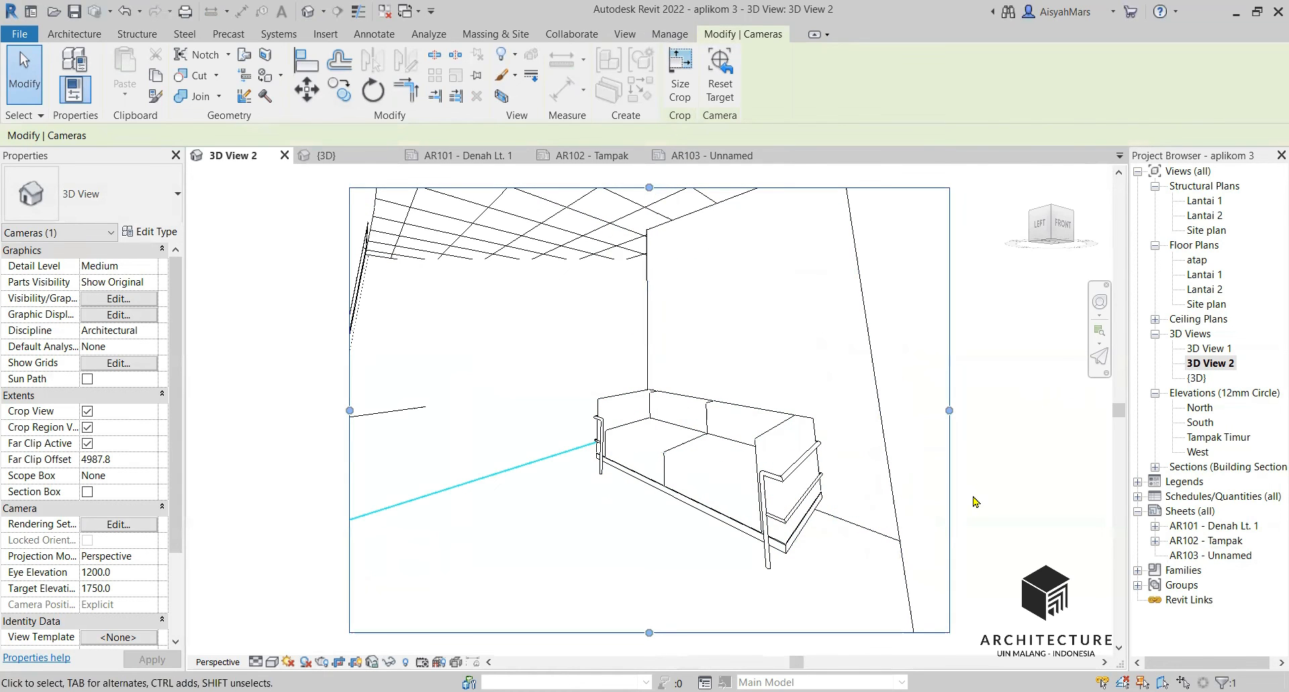
double_click(1185, 526)
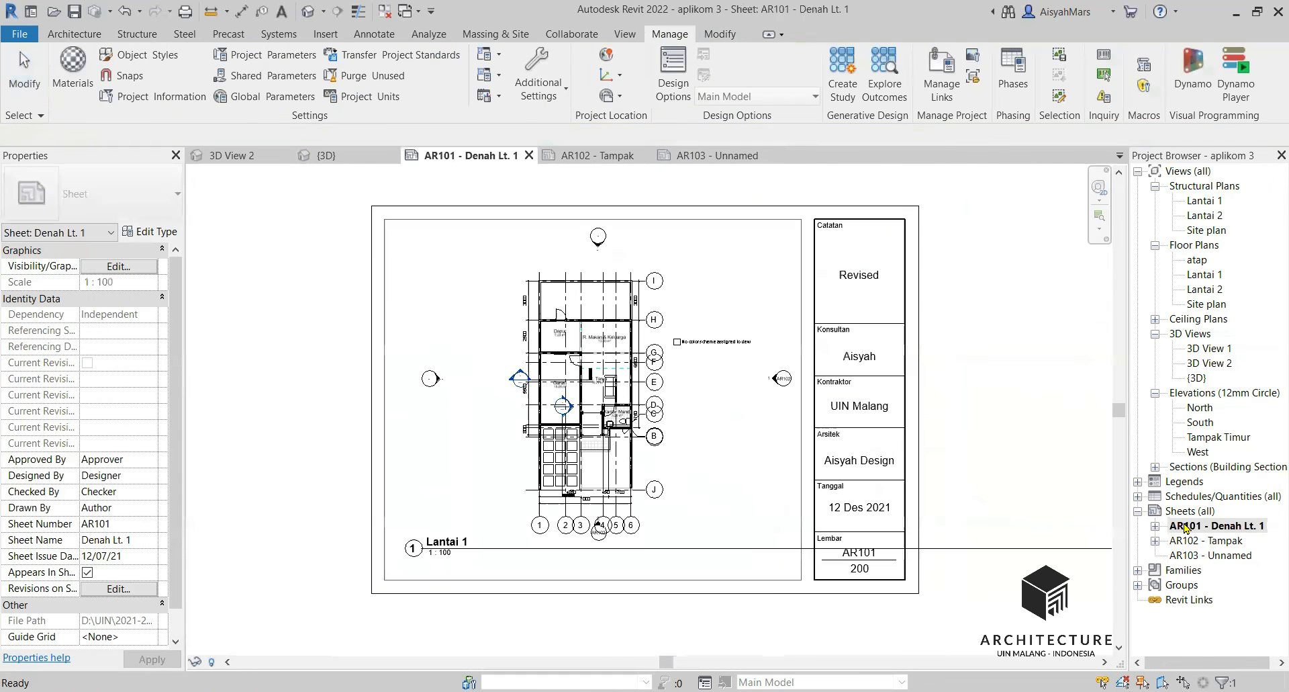